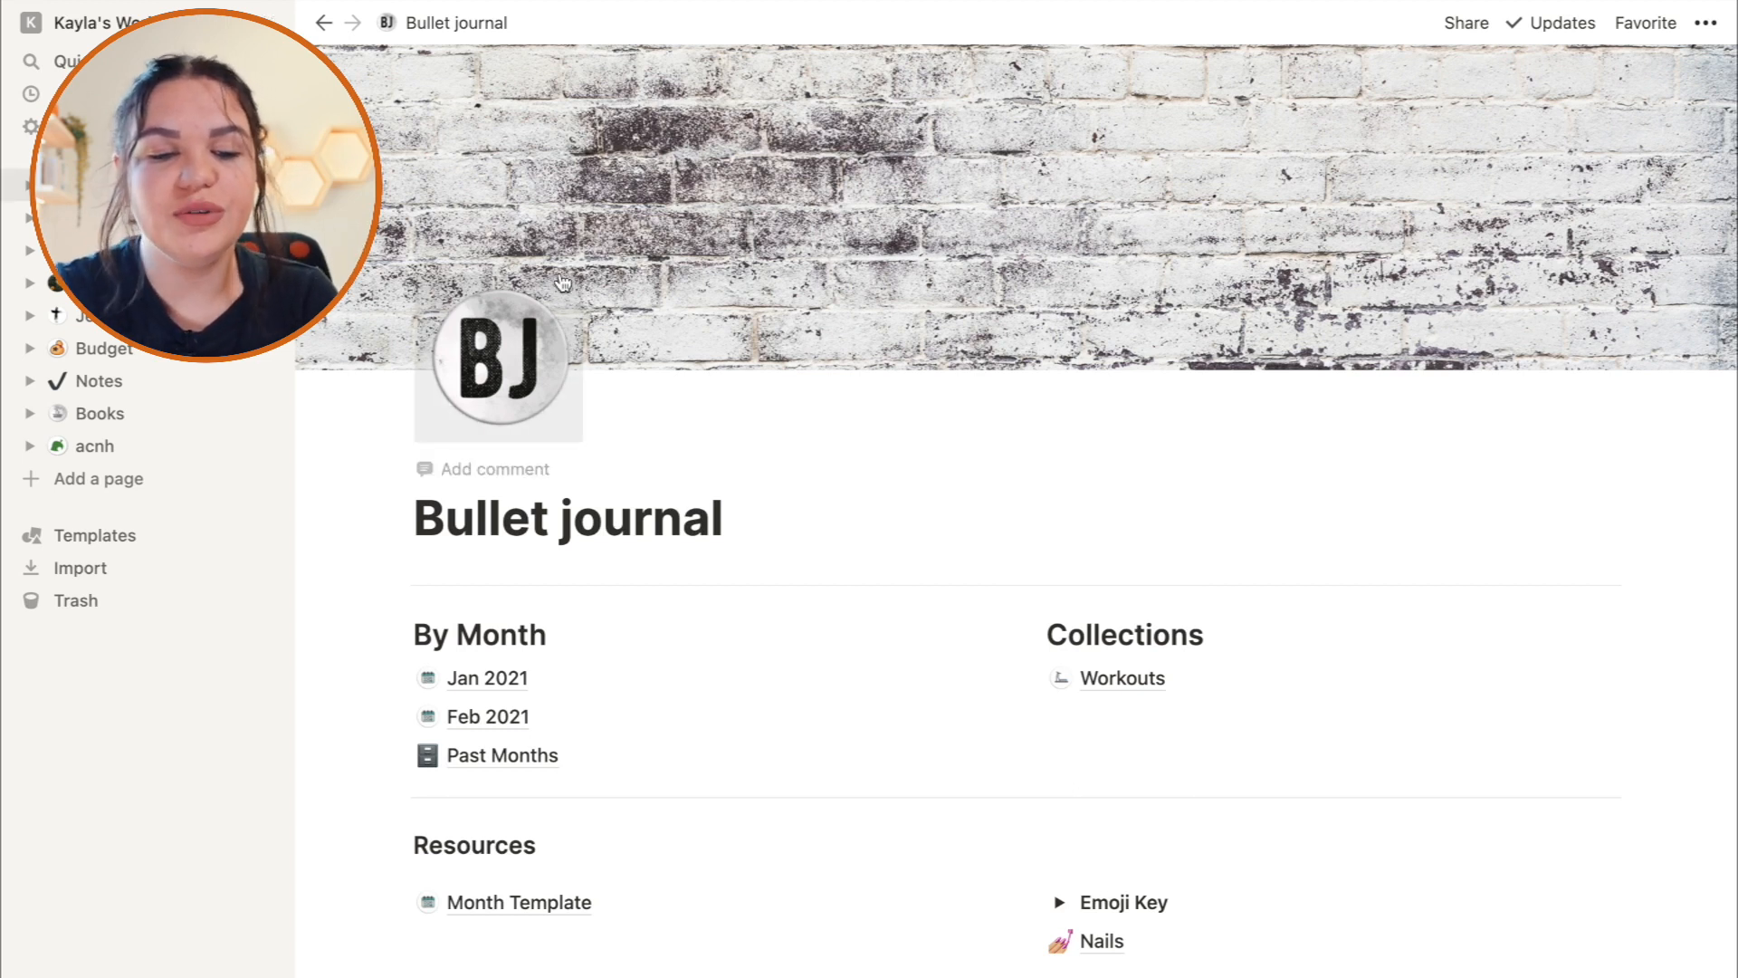
Look over the Bullet journal page, from its month, collection and resource links down to the Future Log calendar.
scroll(775, 452, "down", 1)
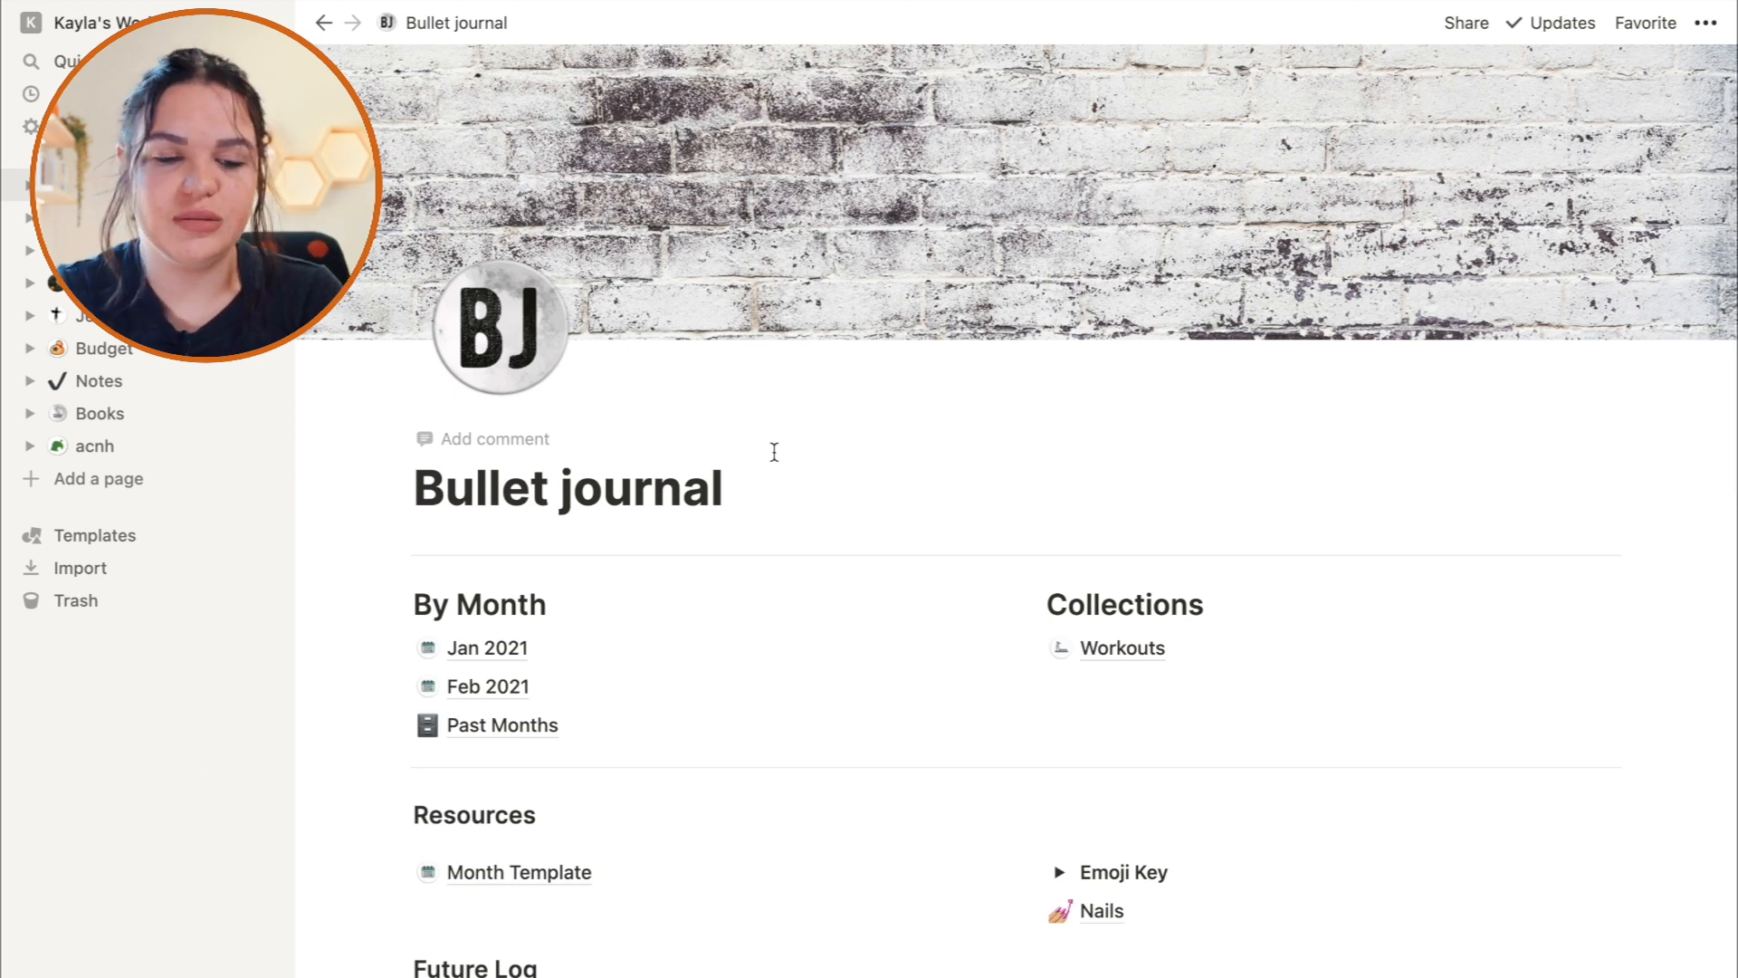
scroll(768, 525, "down", 5)
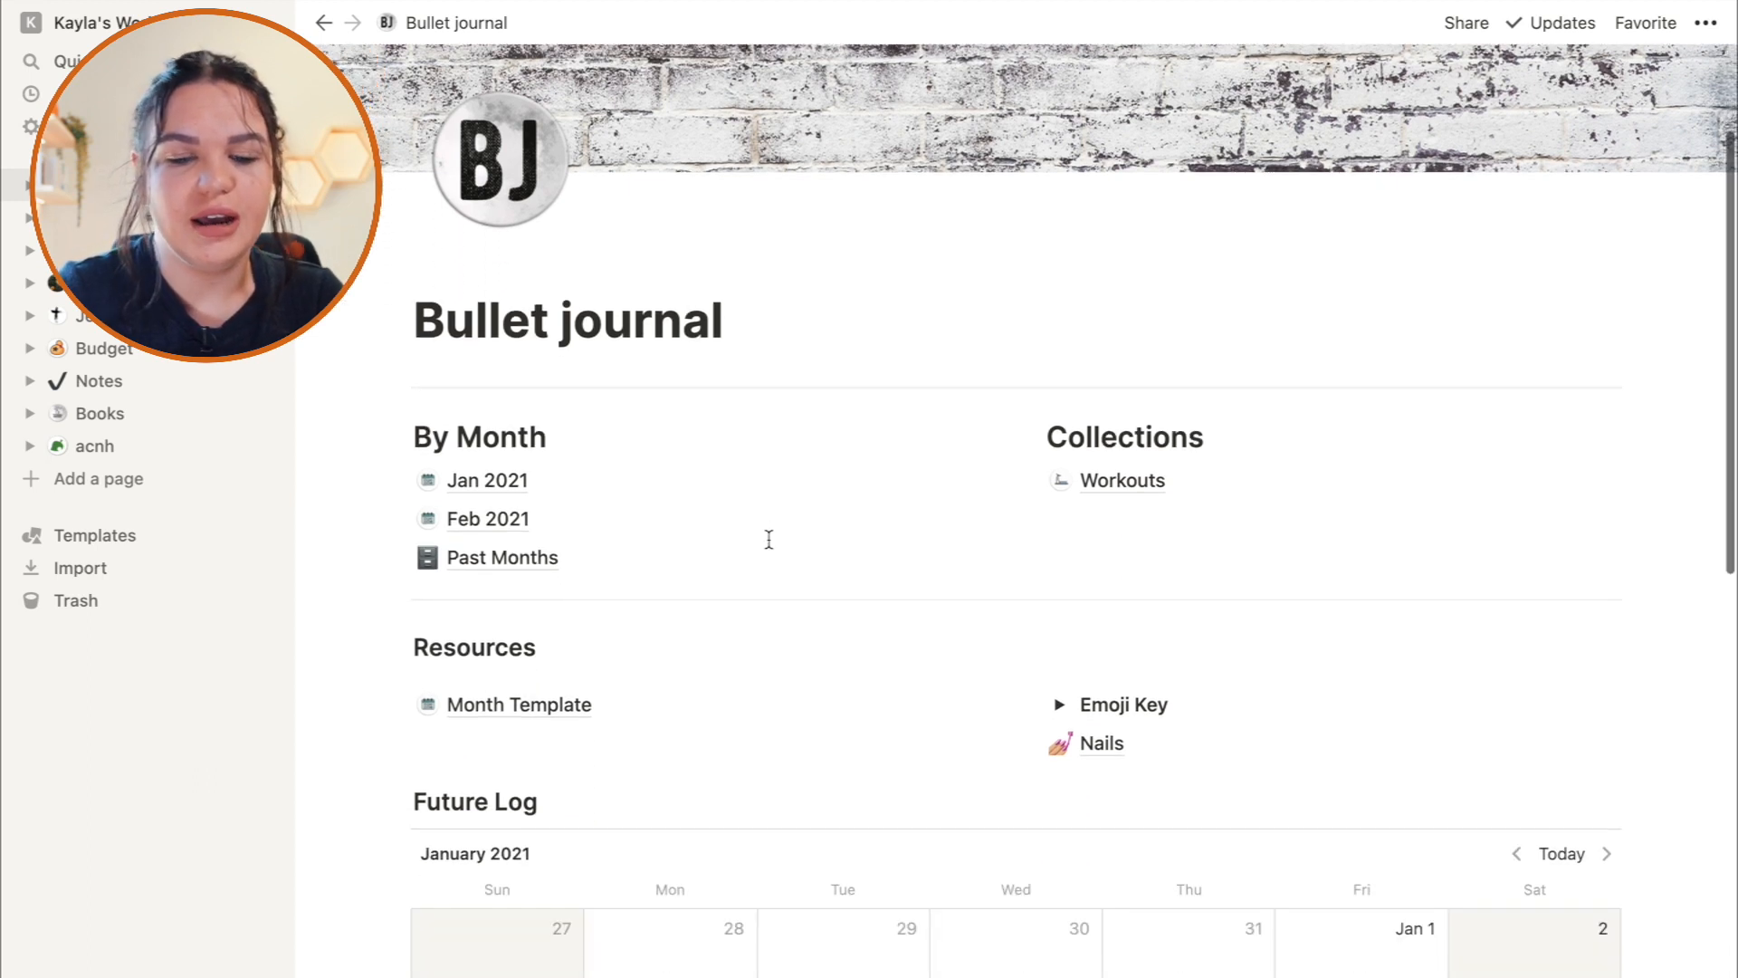
scroll(771, 549, "down", 2)
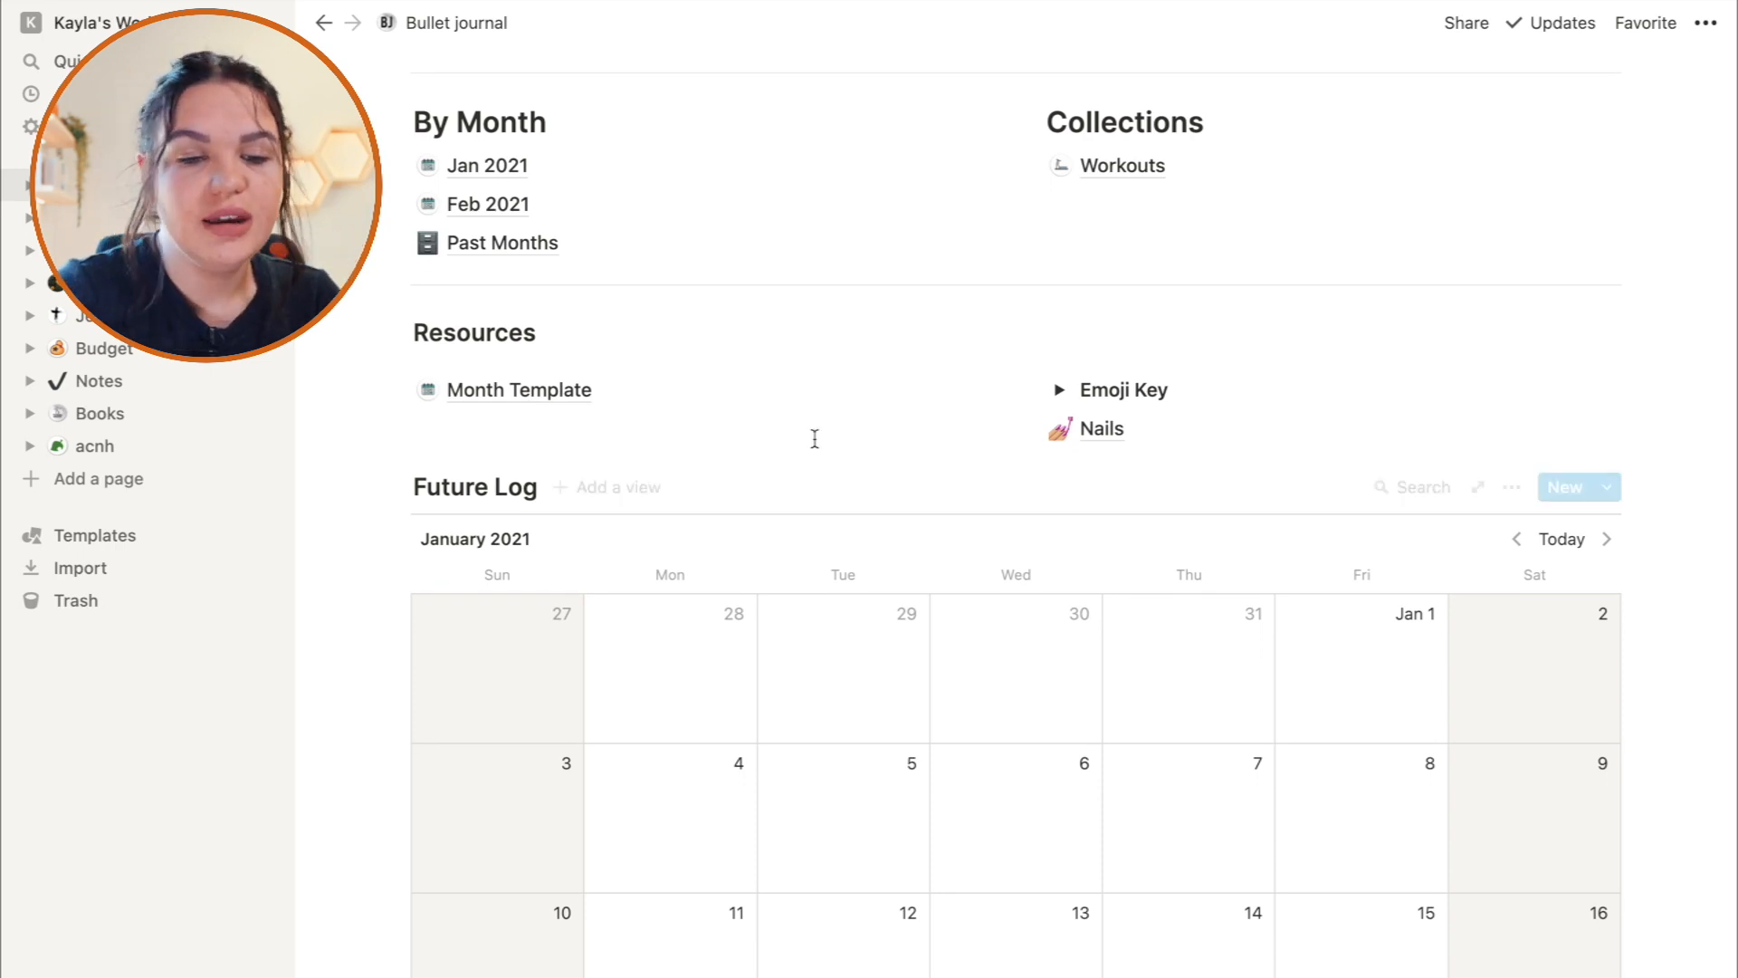
scroll(819, 425, "down", 6)
scroll(822, 426, "down", 2)
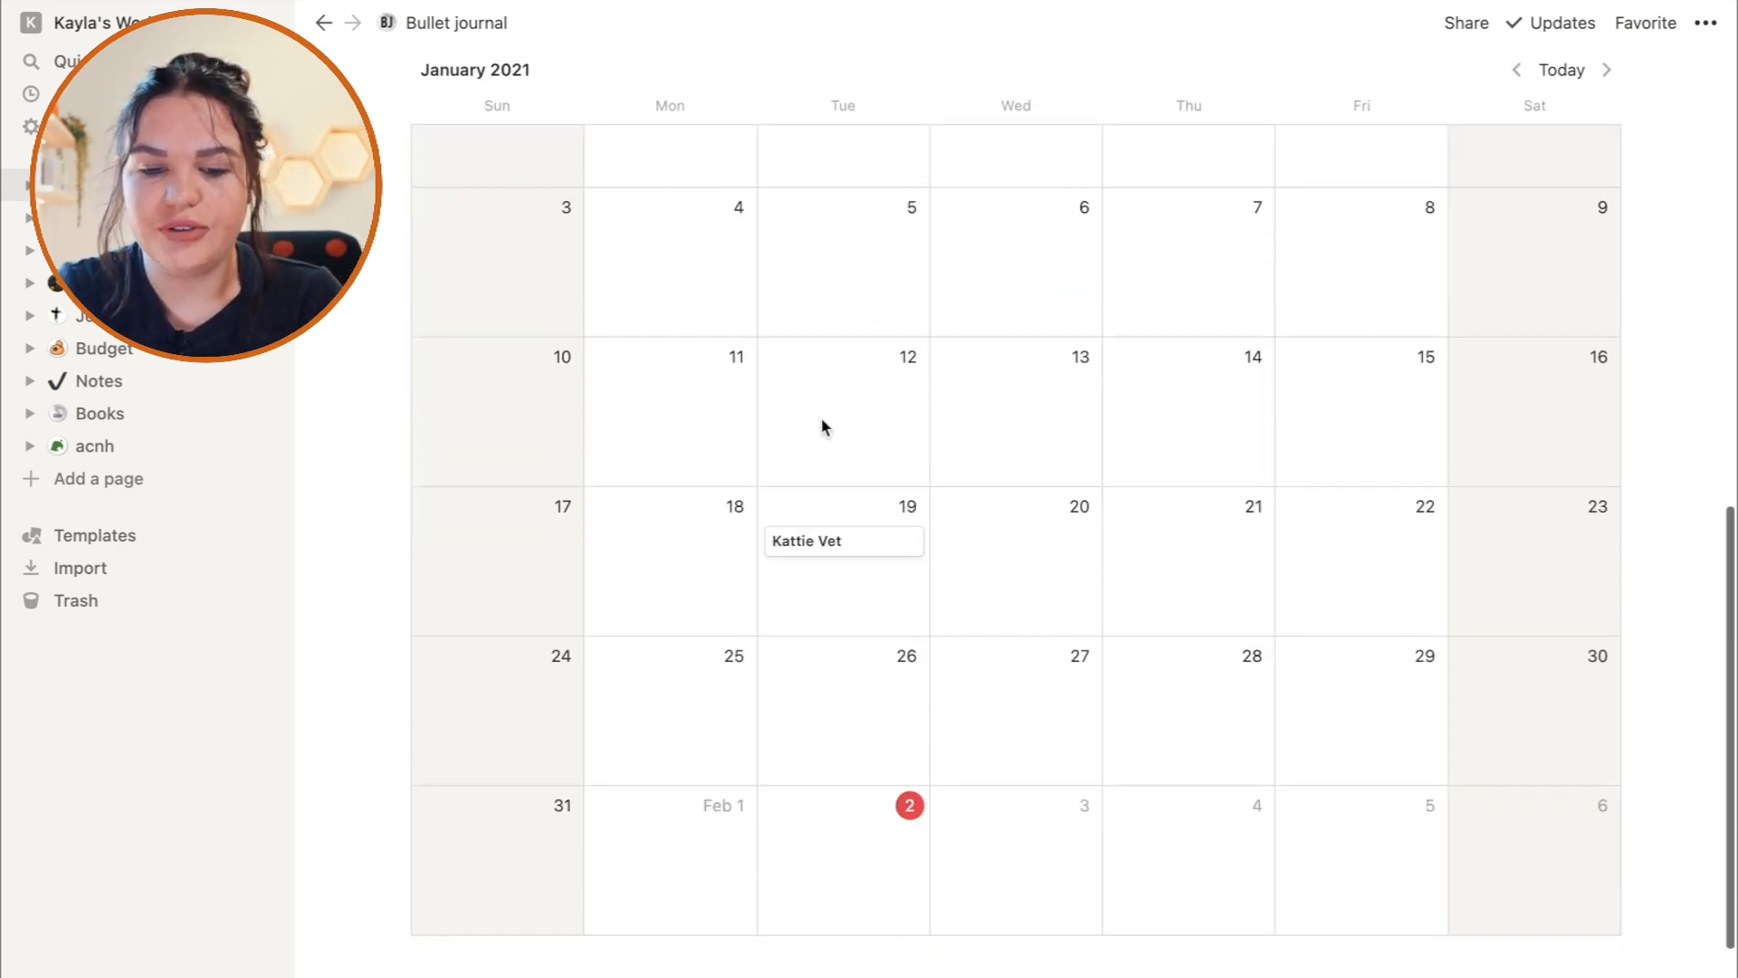
scroll(822, 427, "up", 15)
scroll(822, 422, "down", 2)
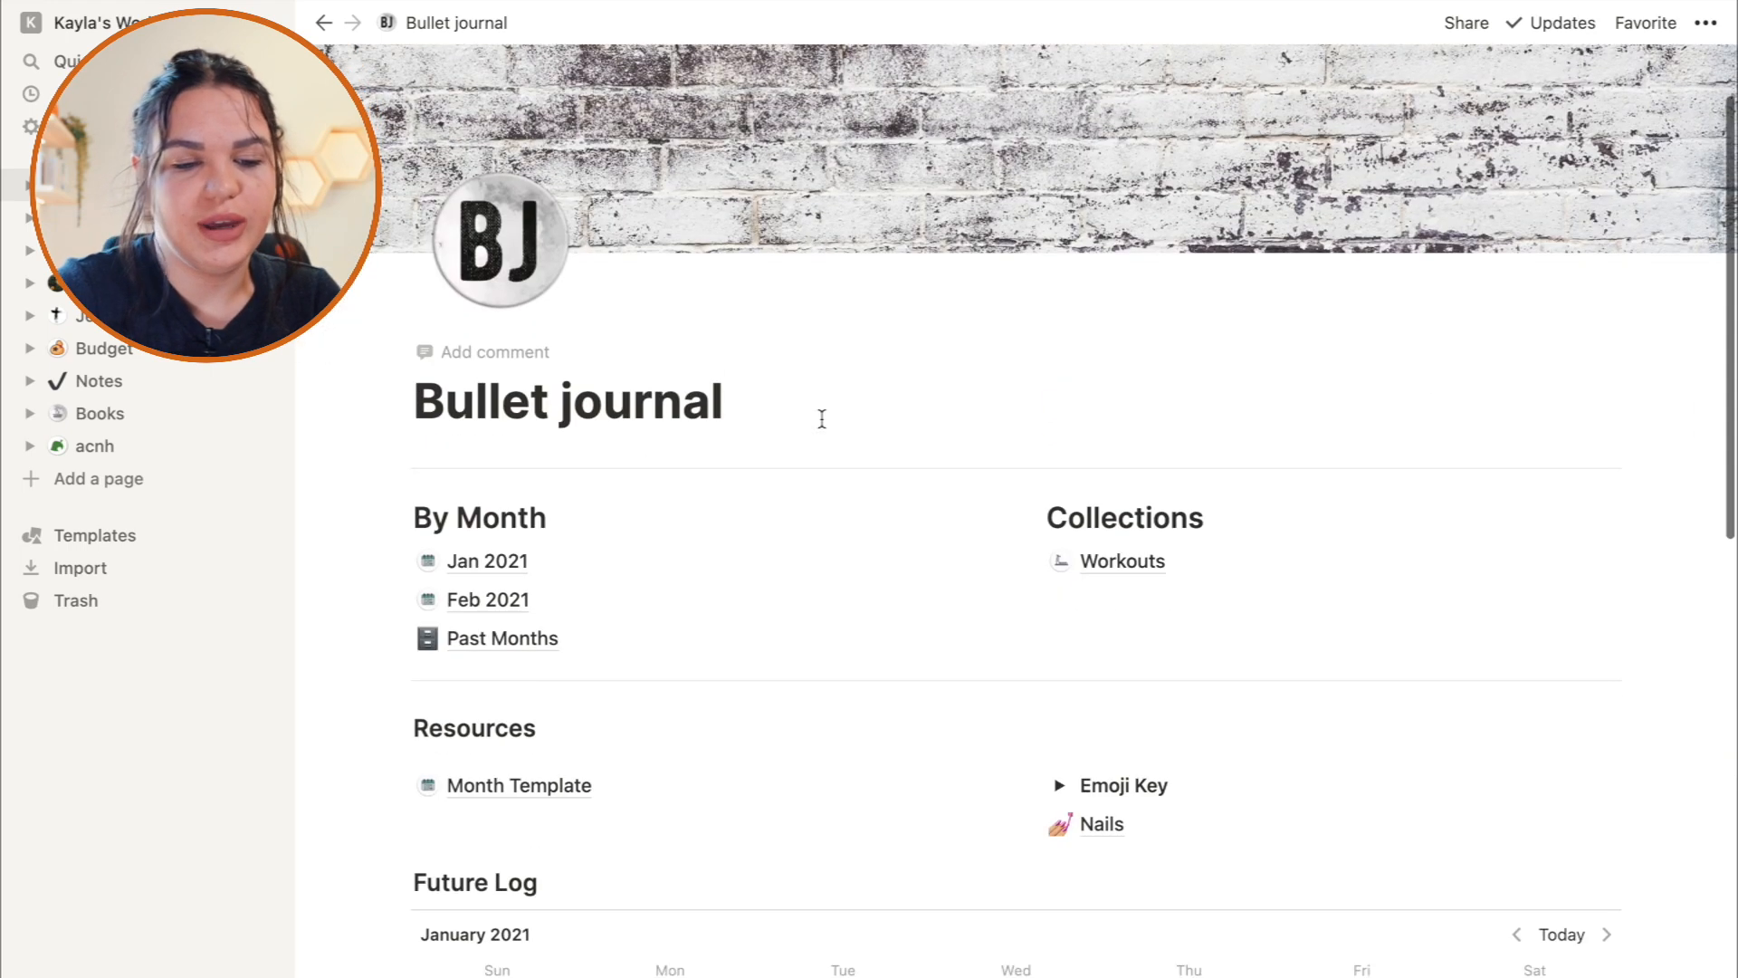
Open the Feb 2021 page and review its Weekly Agenda and the Jan and Feb to-do lists.
left_click(499, 605)
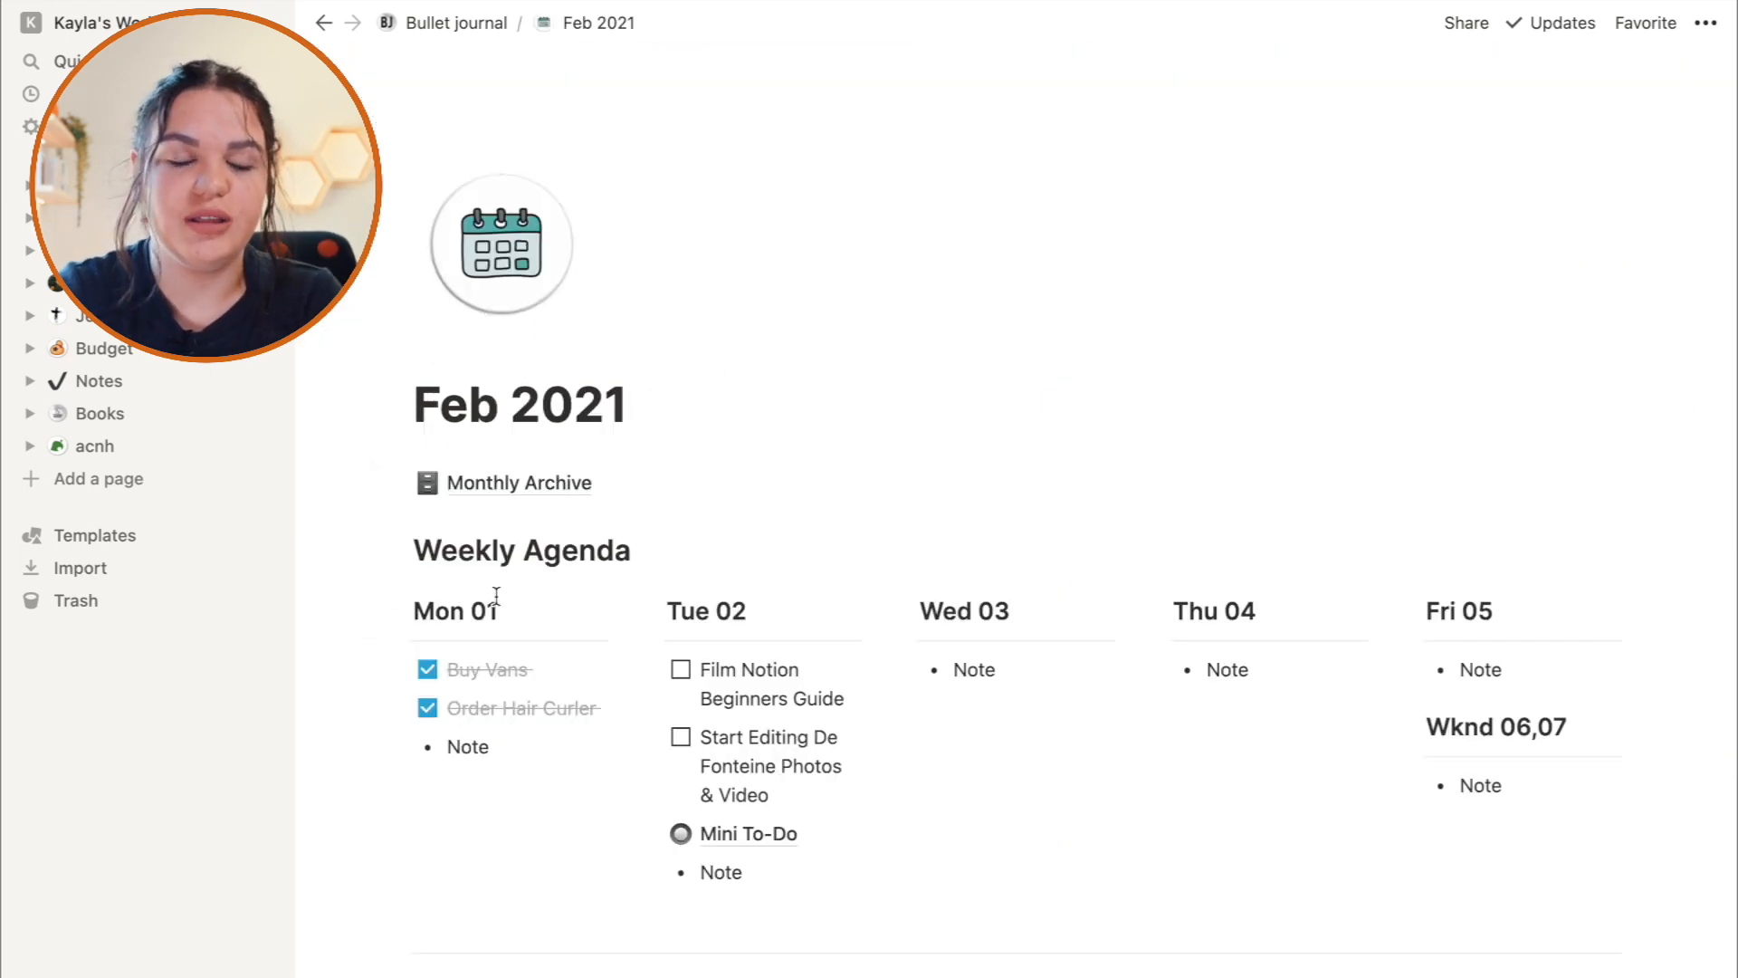
scroll(942, 729, "down", 3)
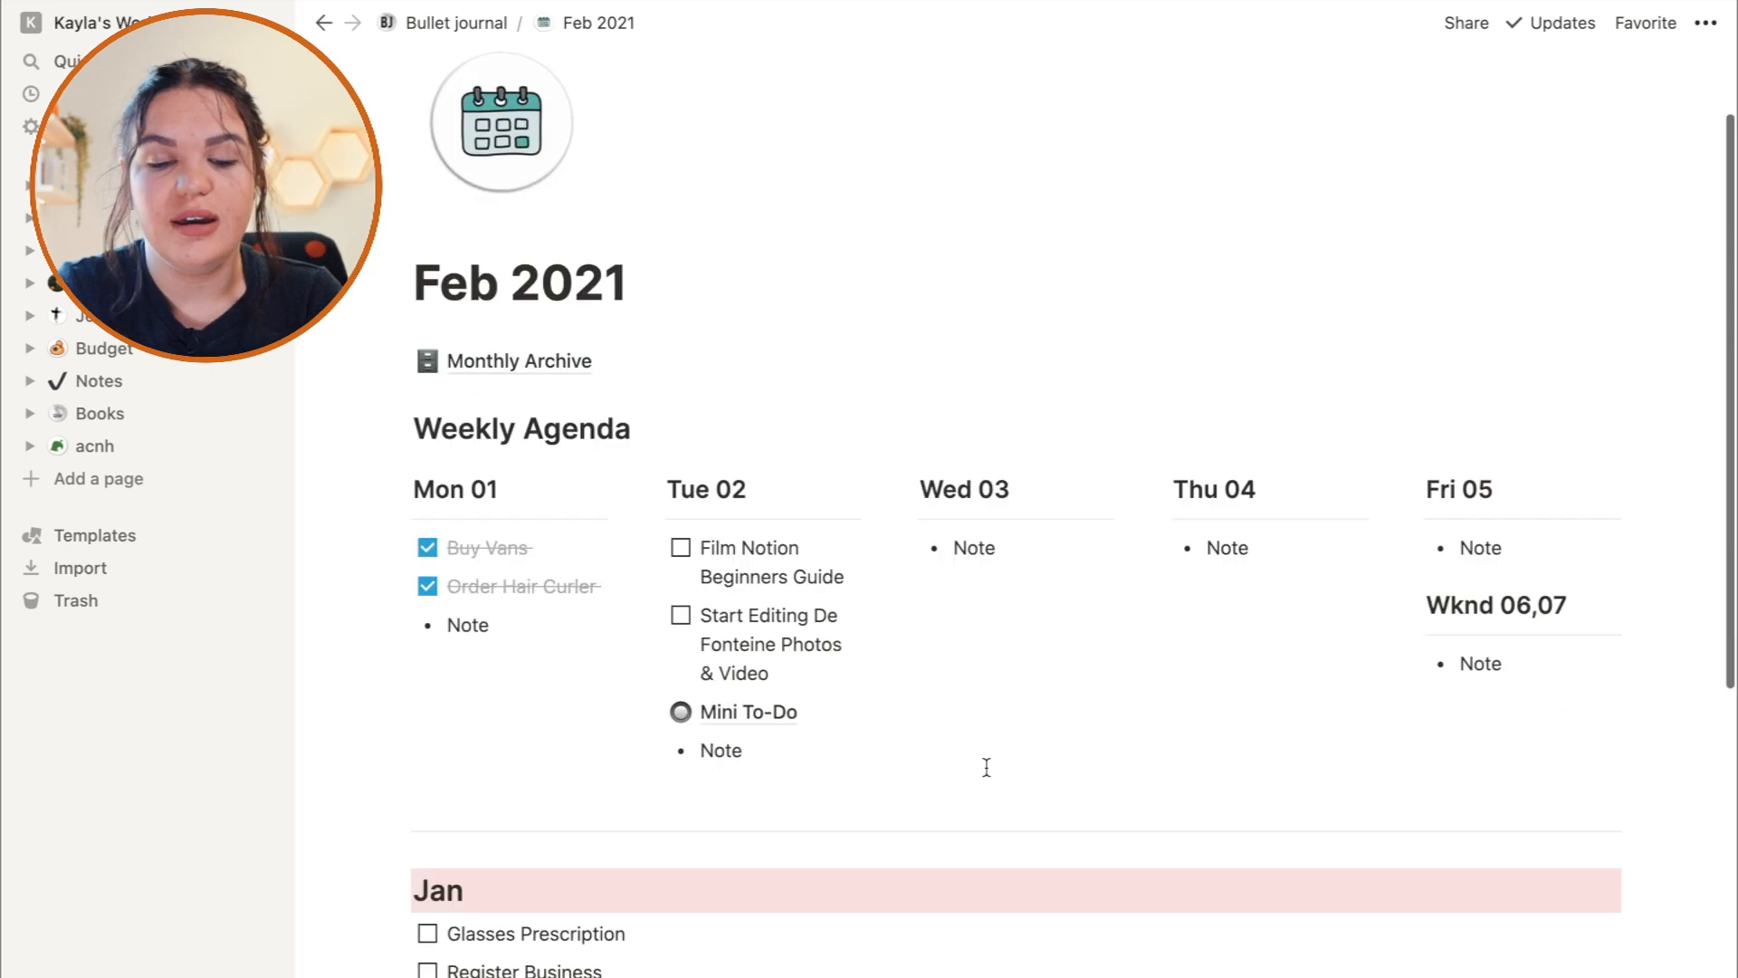
scroll(1100, 638, "down", 12)
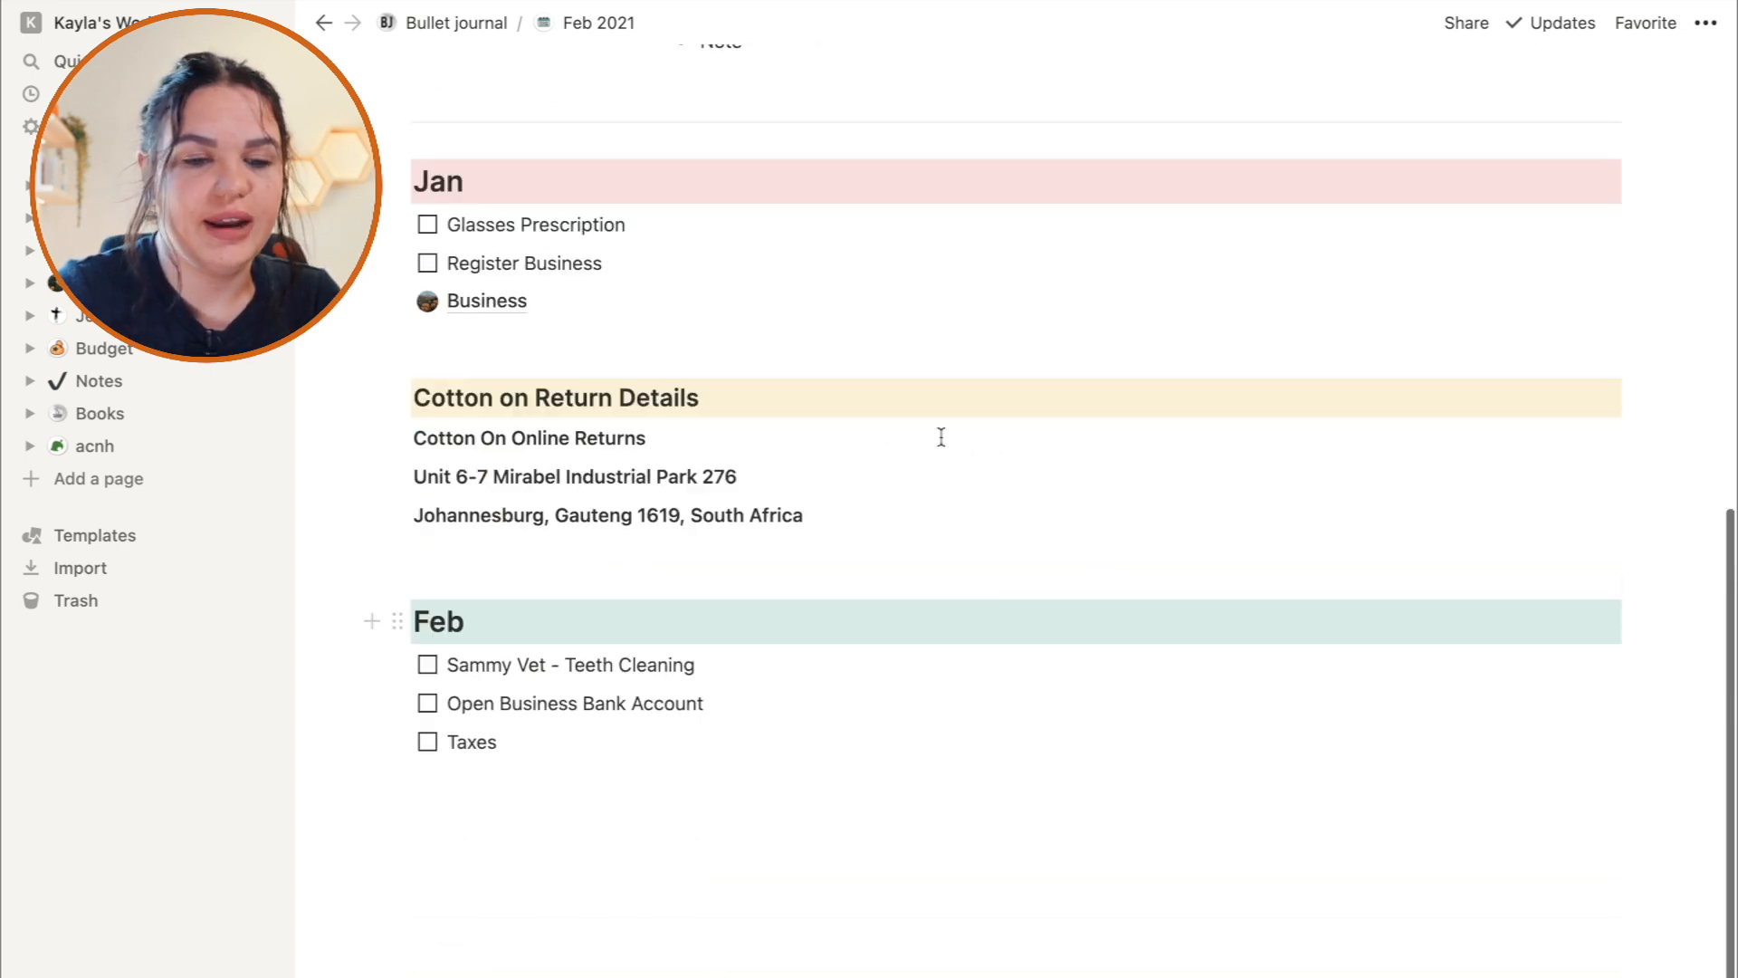
scroll(941, 437, "up", 2)
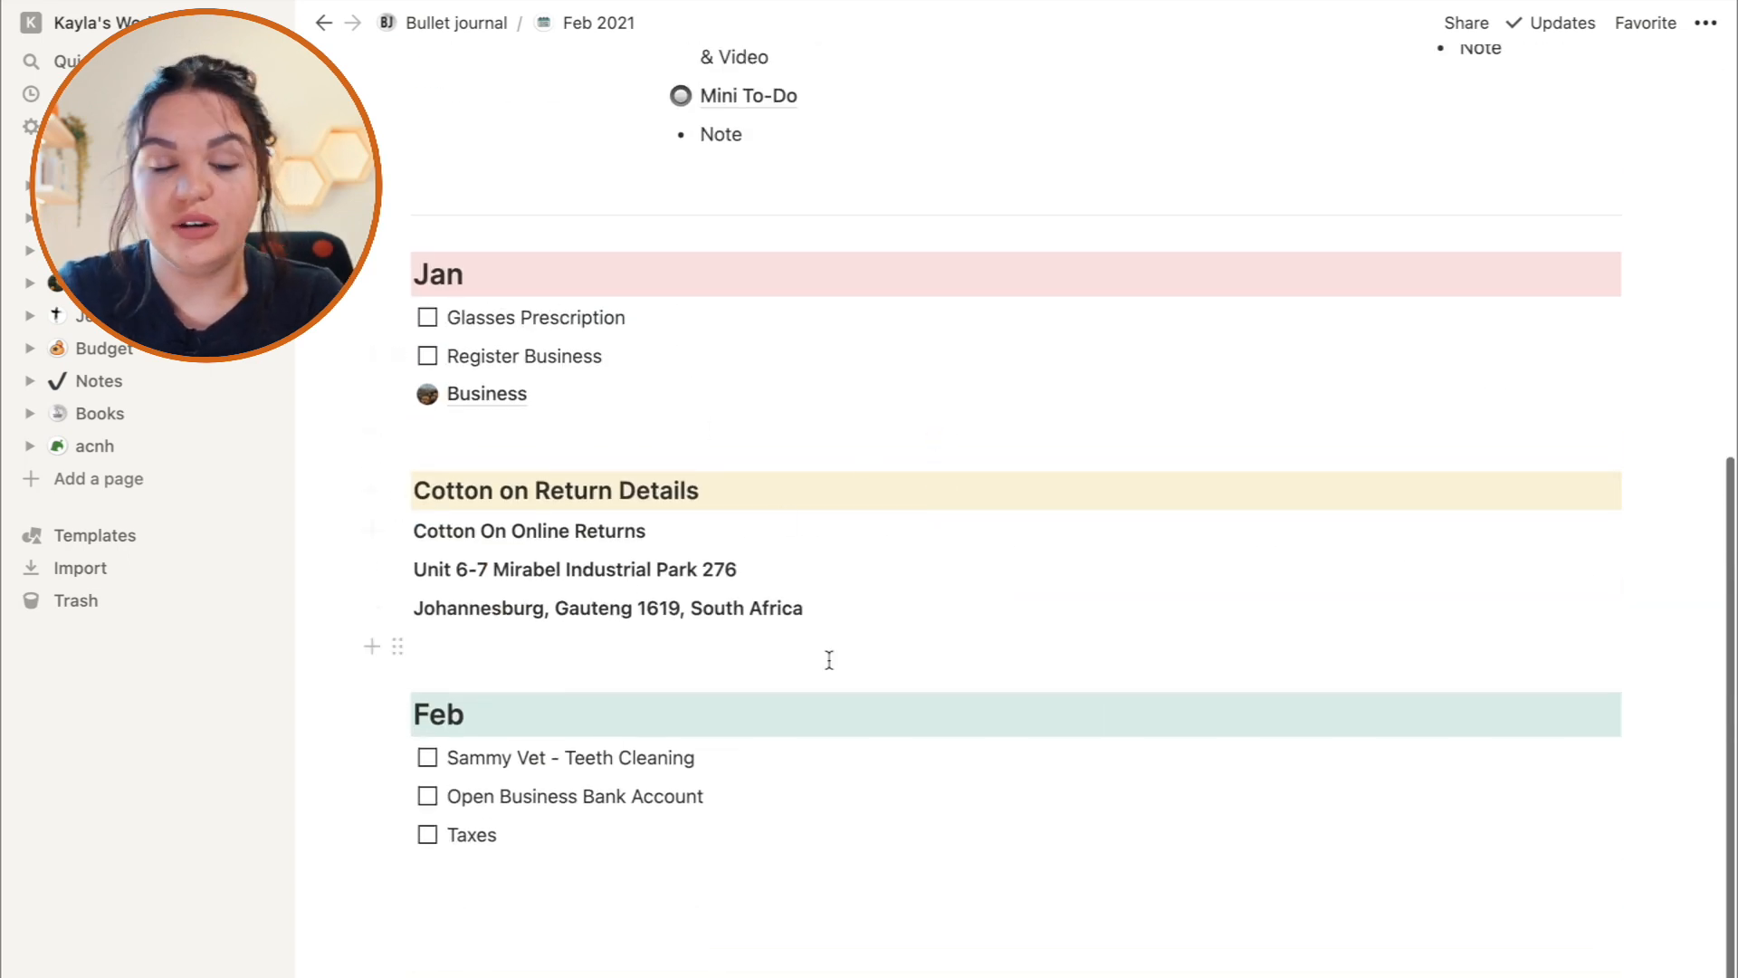
scroll(828, 660, "up", 15)
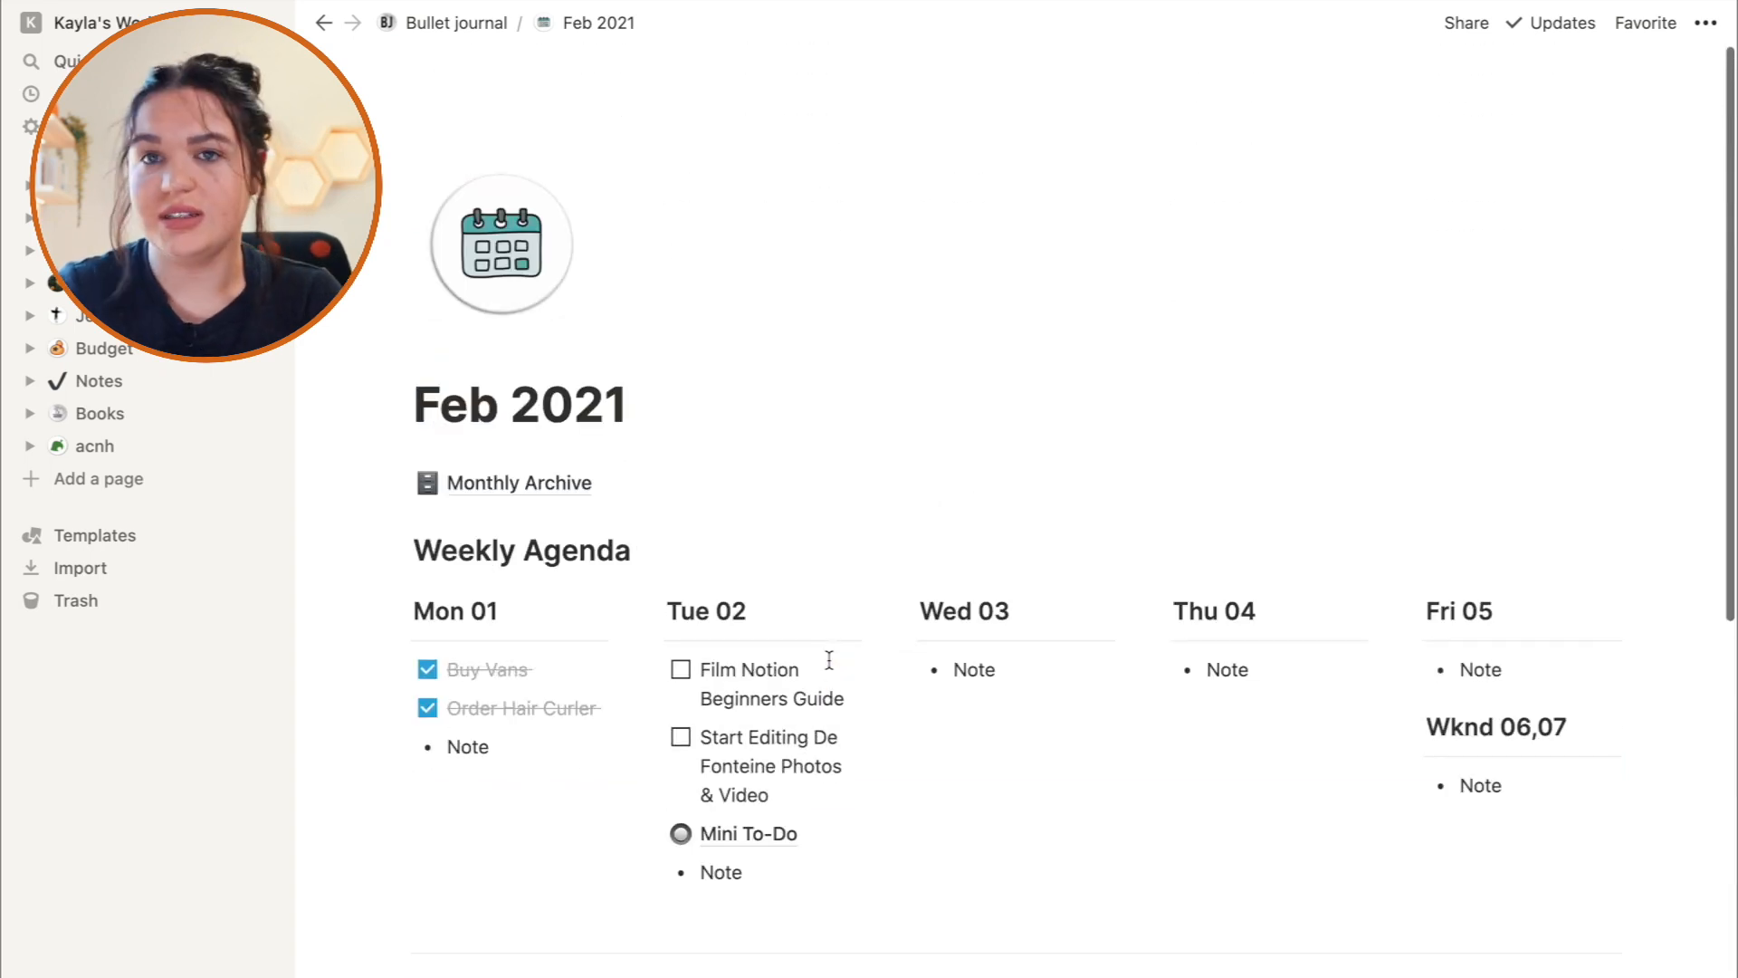
Return to the Bullet journal page and examine the January 2021 calendar in the Future Log.
left_click(458, 22)
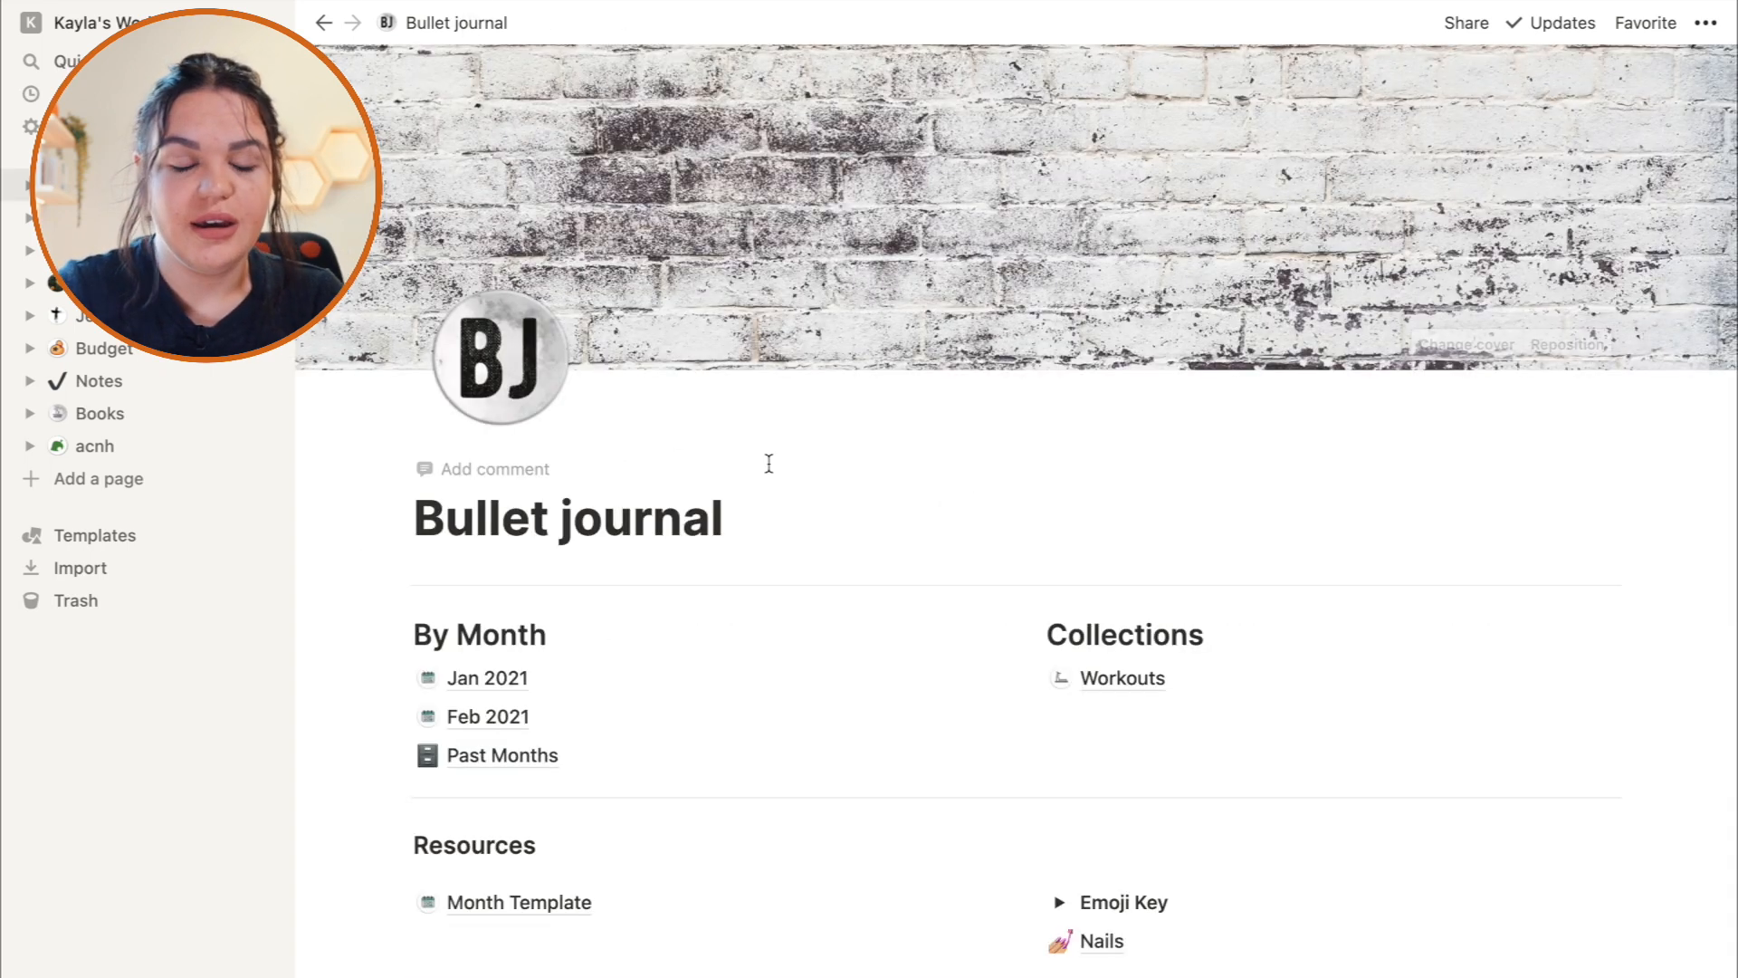
scroll(769, 464, "down", 6)
scroll(769, 463, "down", 3)
scroll(769, 463, "up", 6)
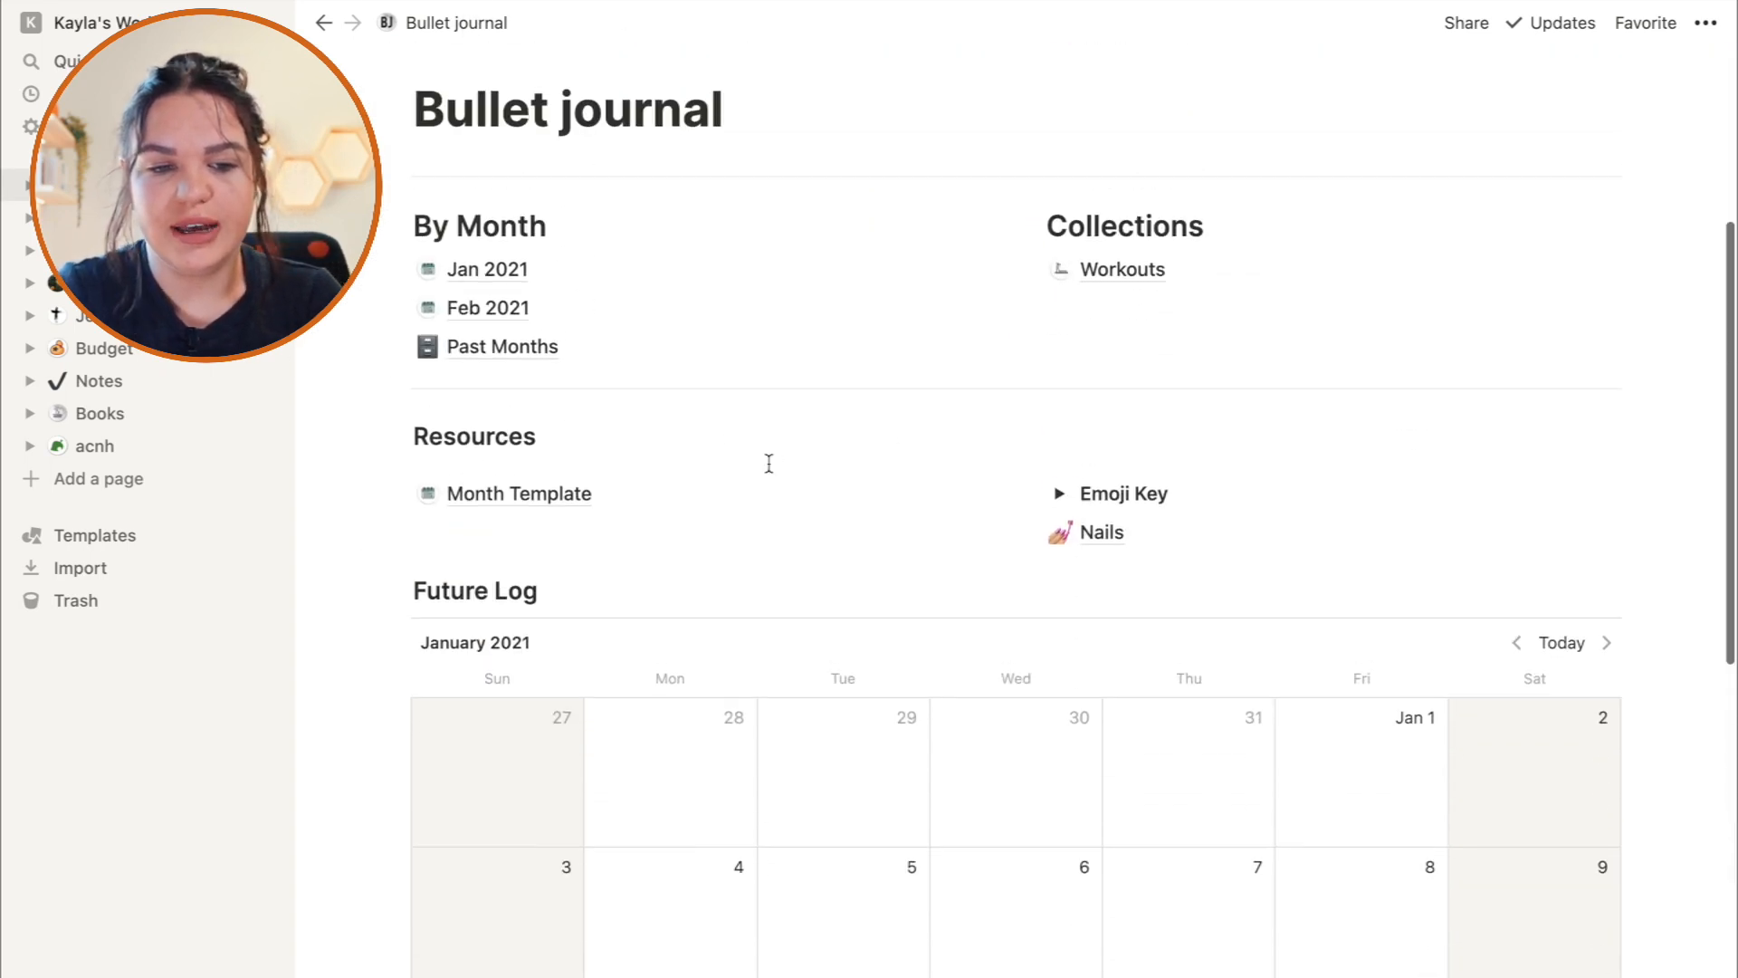
scroll(769, 463, "down", 8)
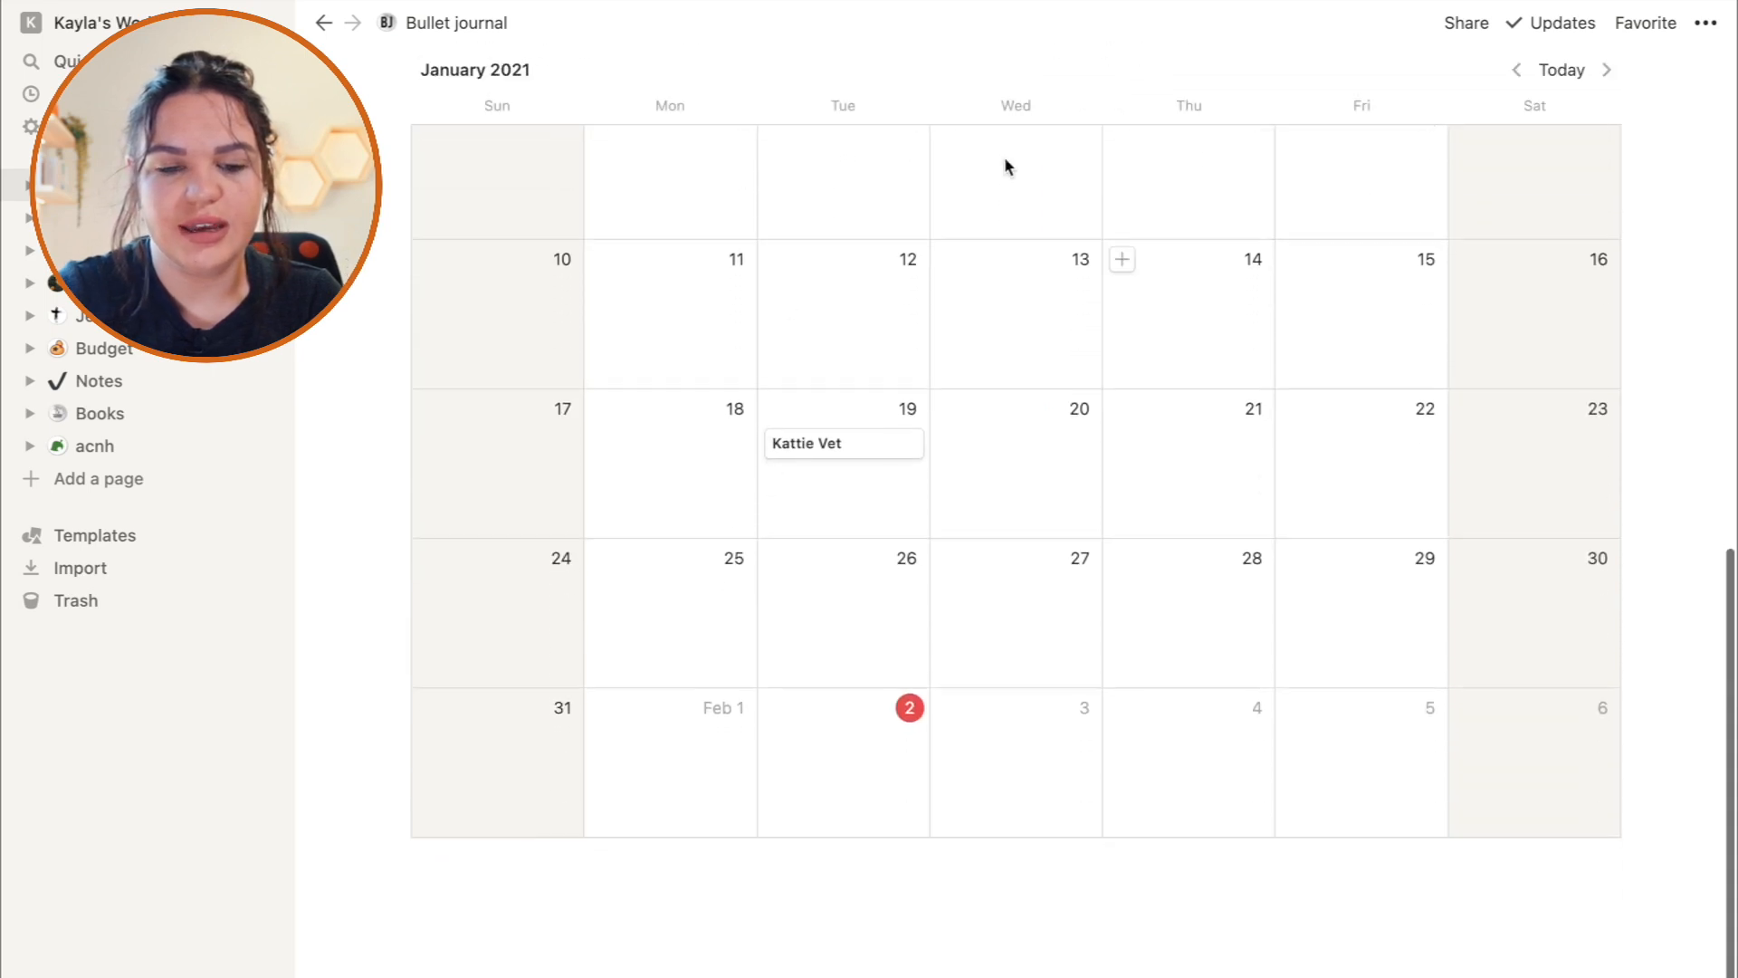
scroll(719, 437, "up", 2)
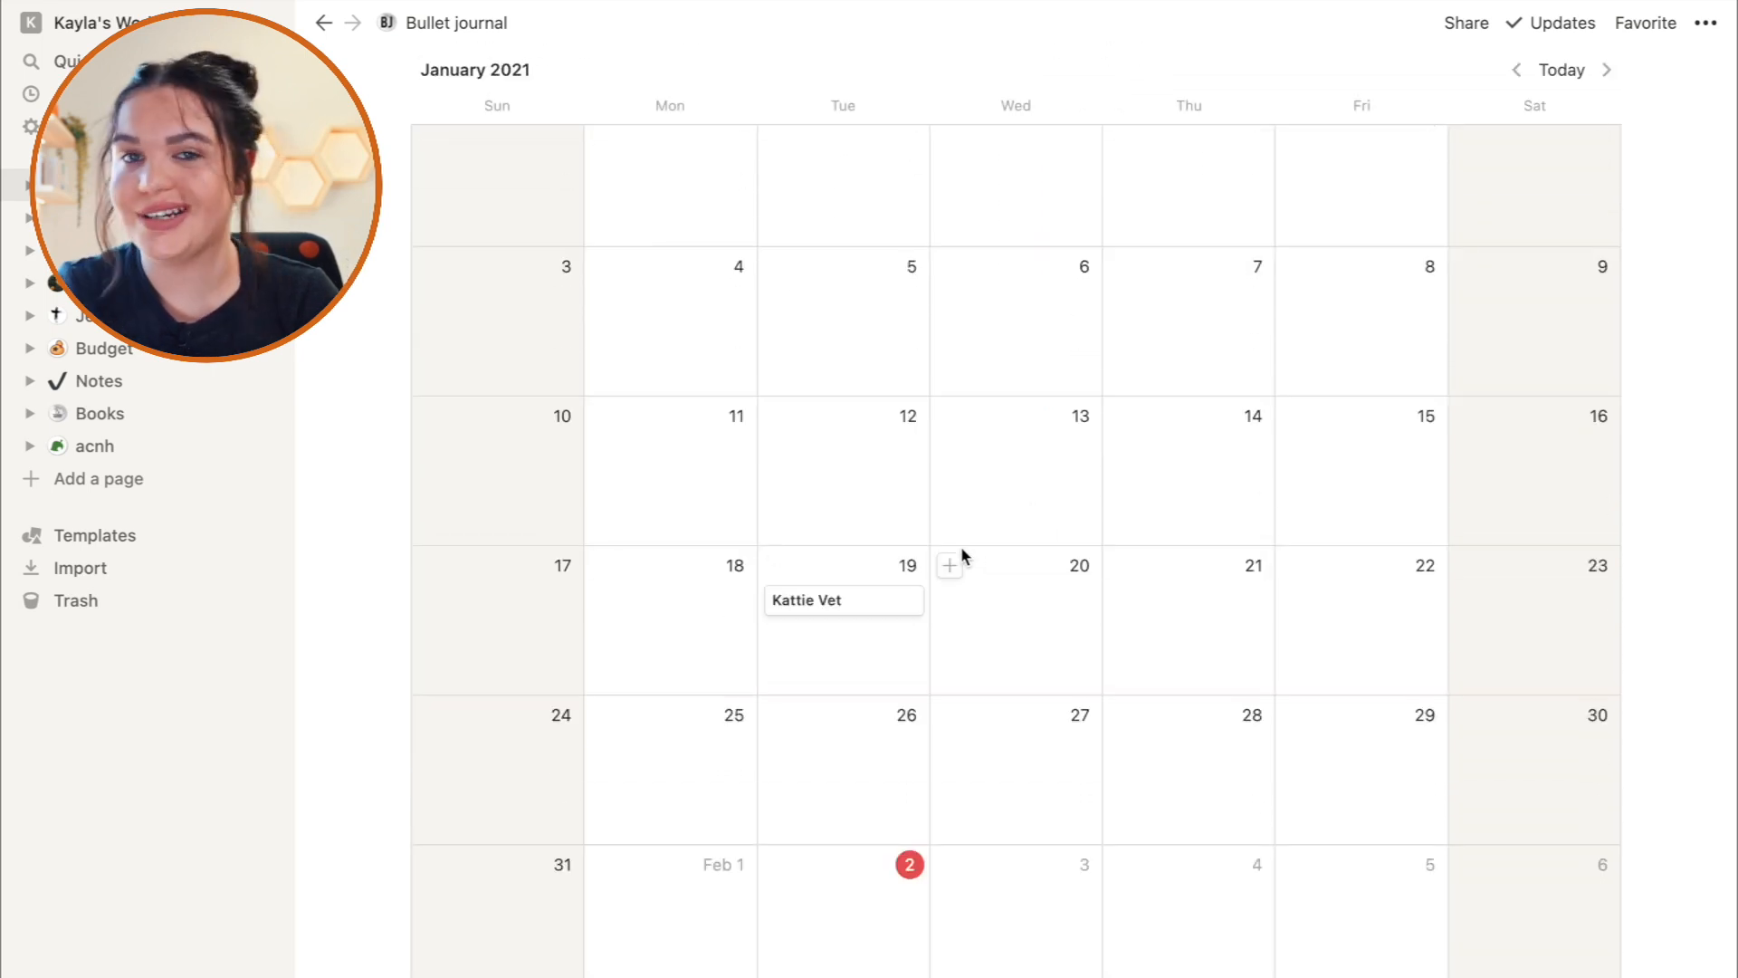
scroll(962, 553, "up", 5)
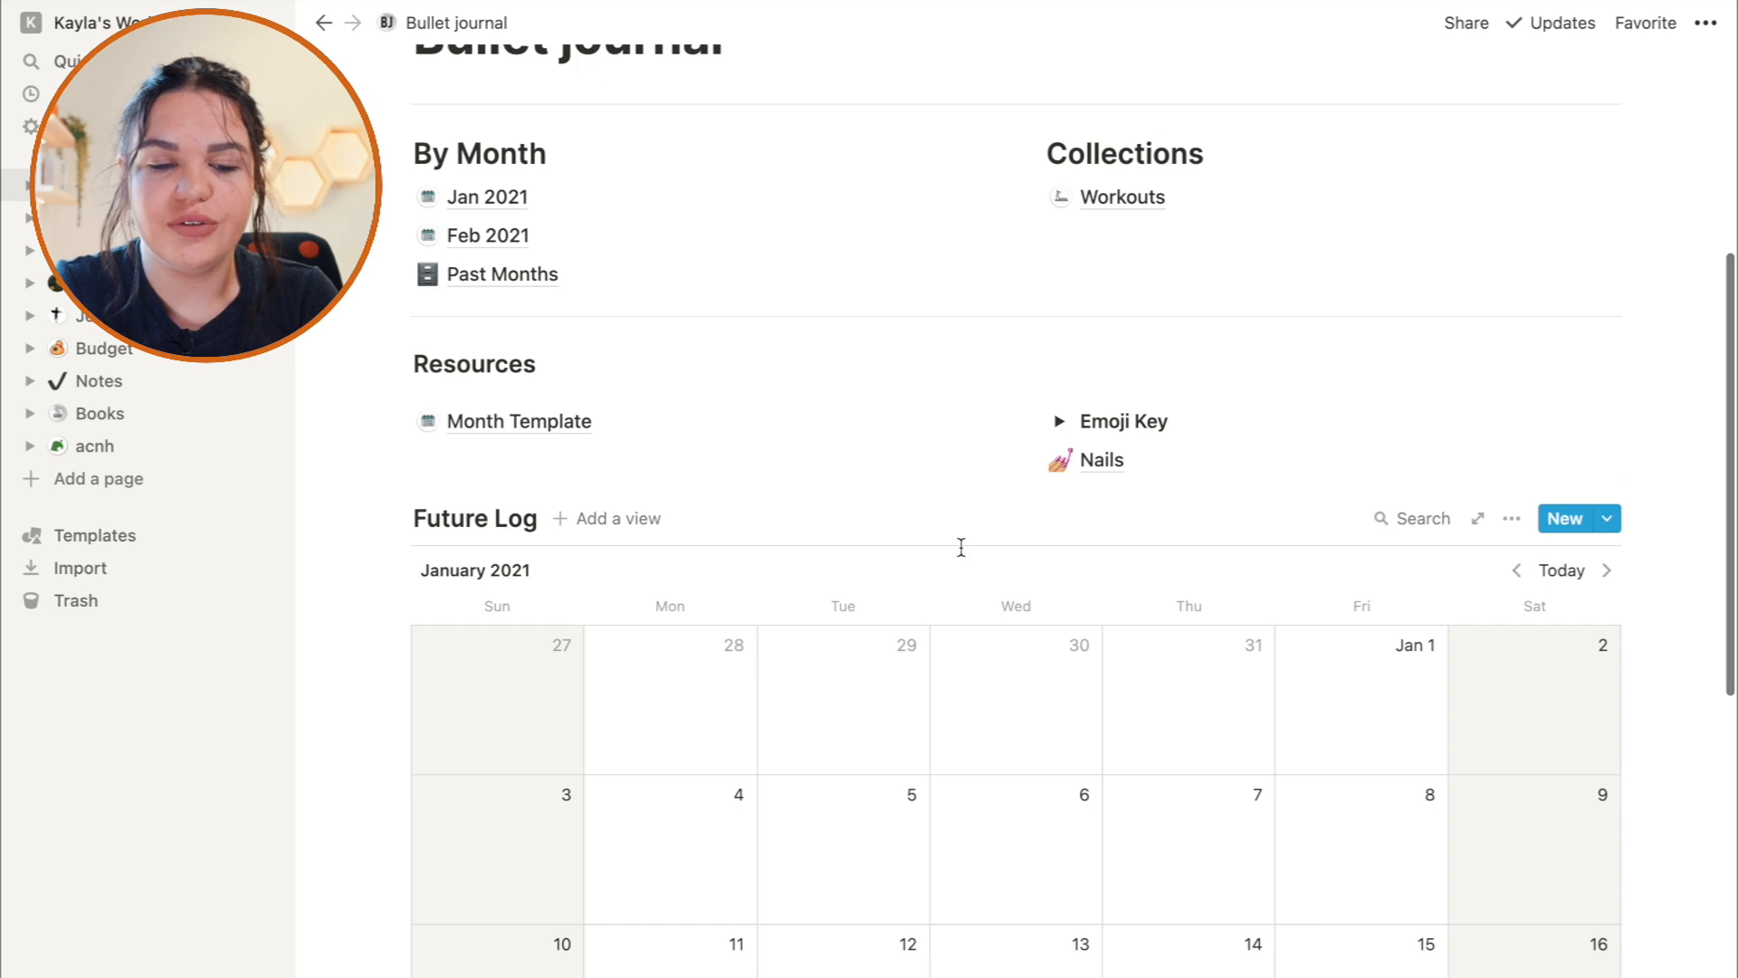
scroll(961, 547, "up", 3)
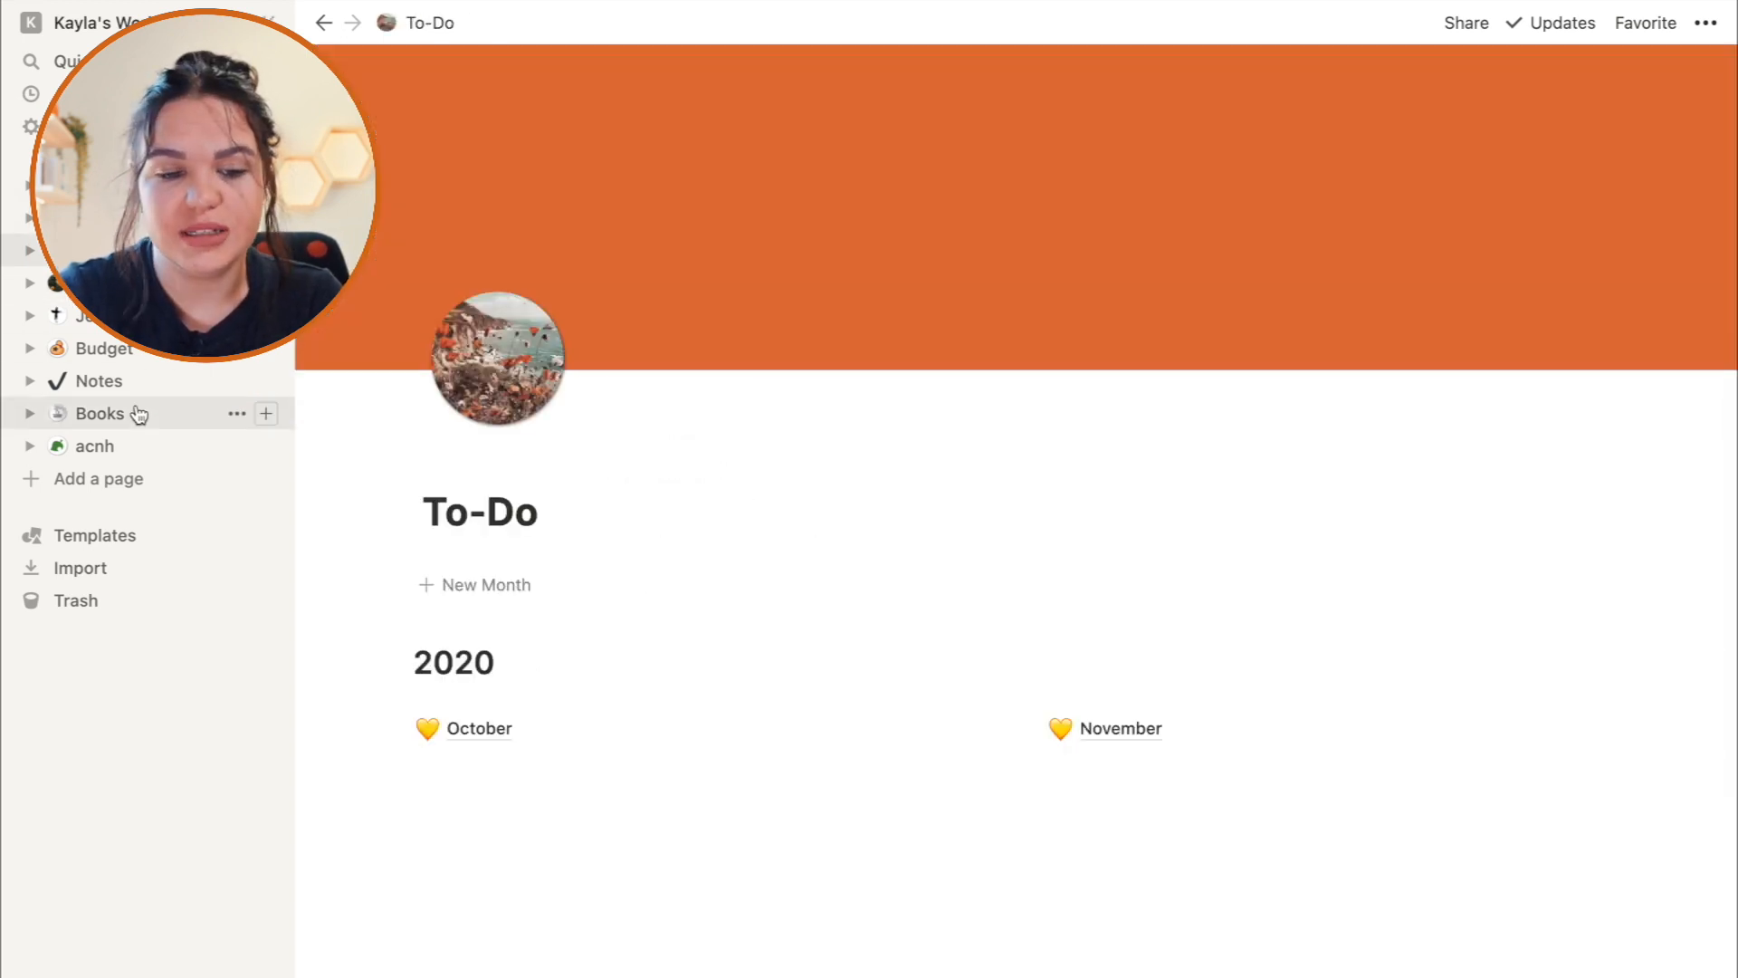
Browse the Budget, Notes, Books and acnh pages, ending on the Books page.
left_click(99, 283)
left_click(126, 349)
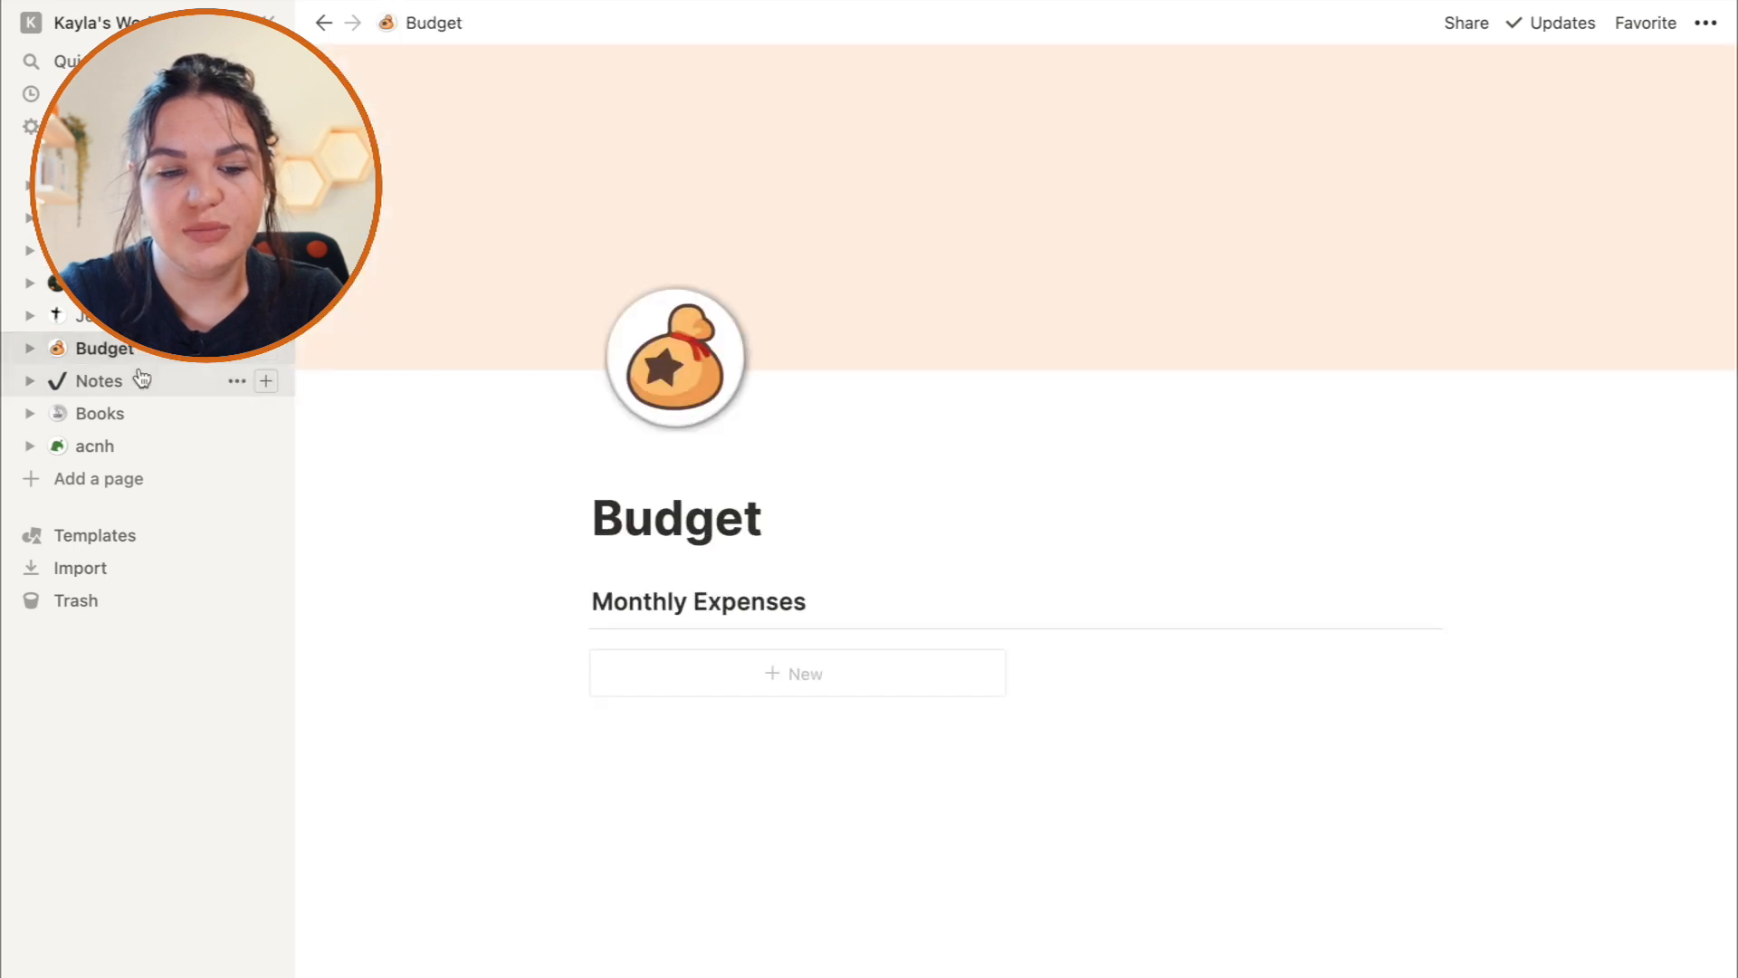
left_click(140, 391)
left_click(137, 416)
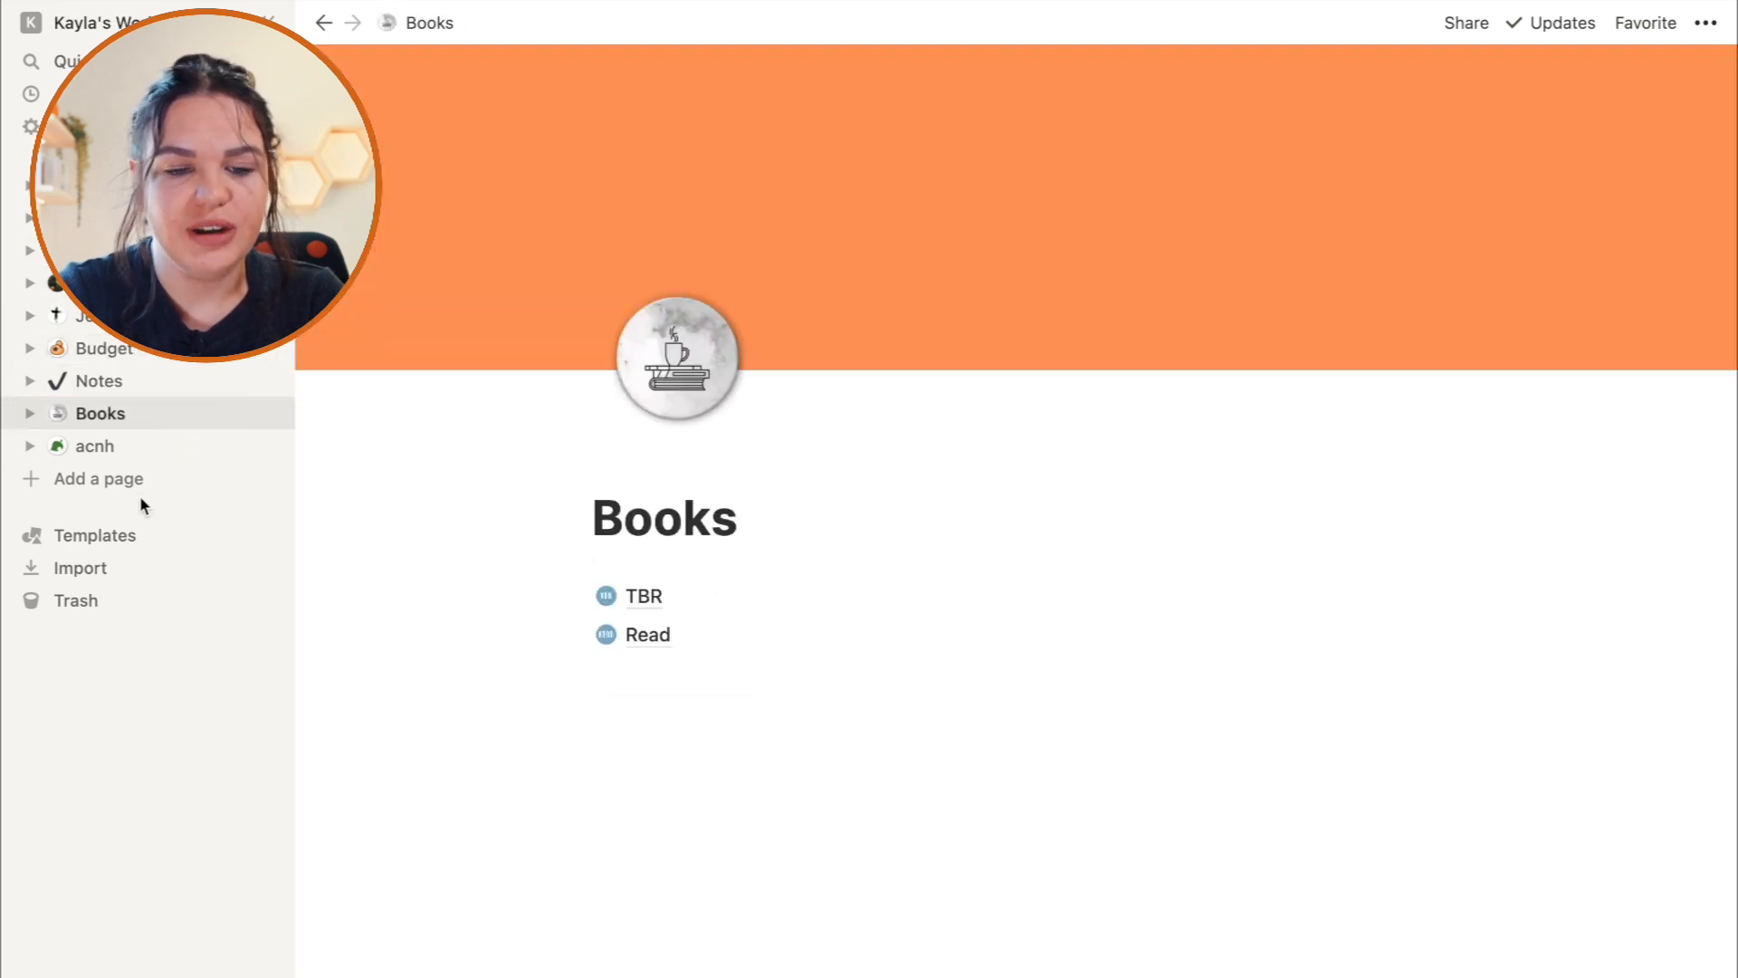
left_click(119, 453)
left_click(122, 420)
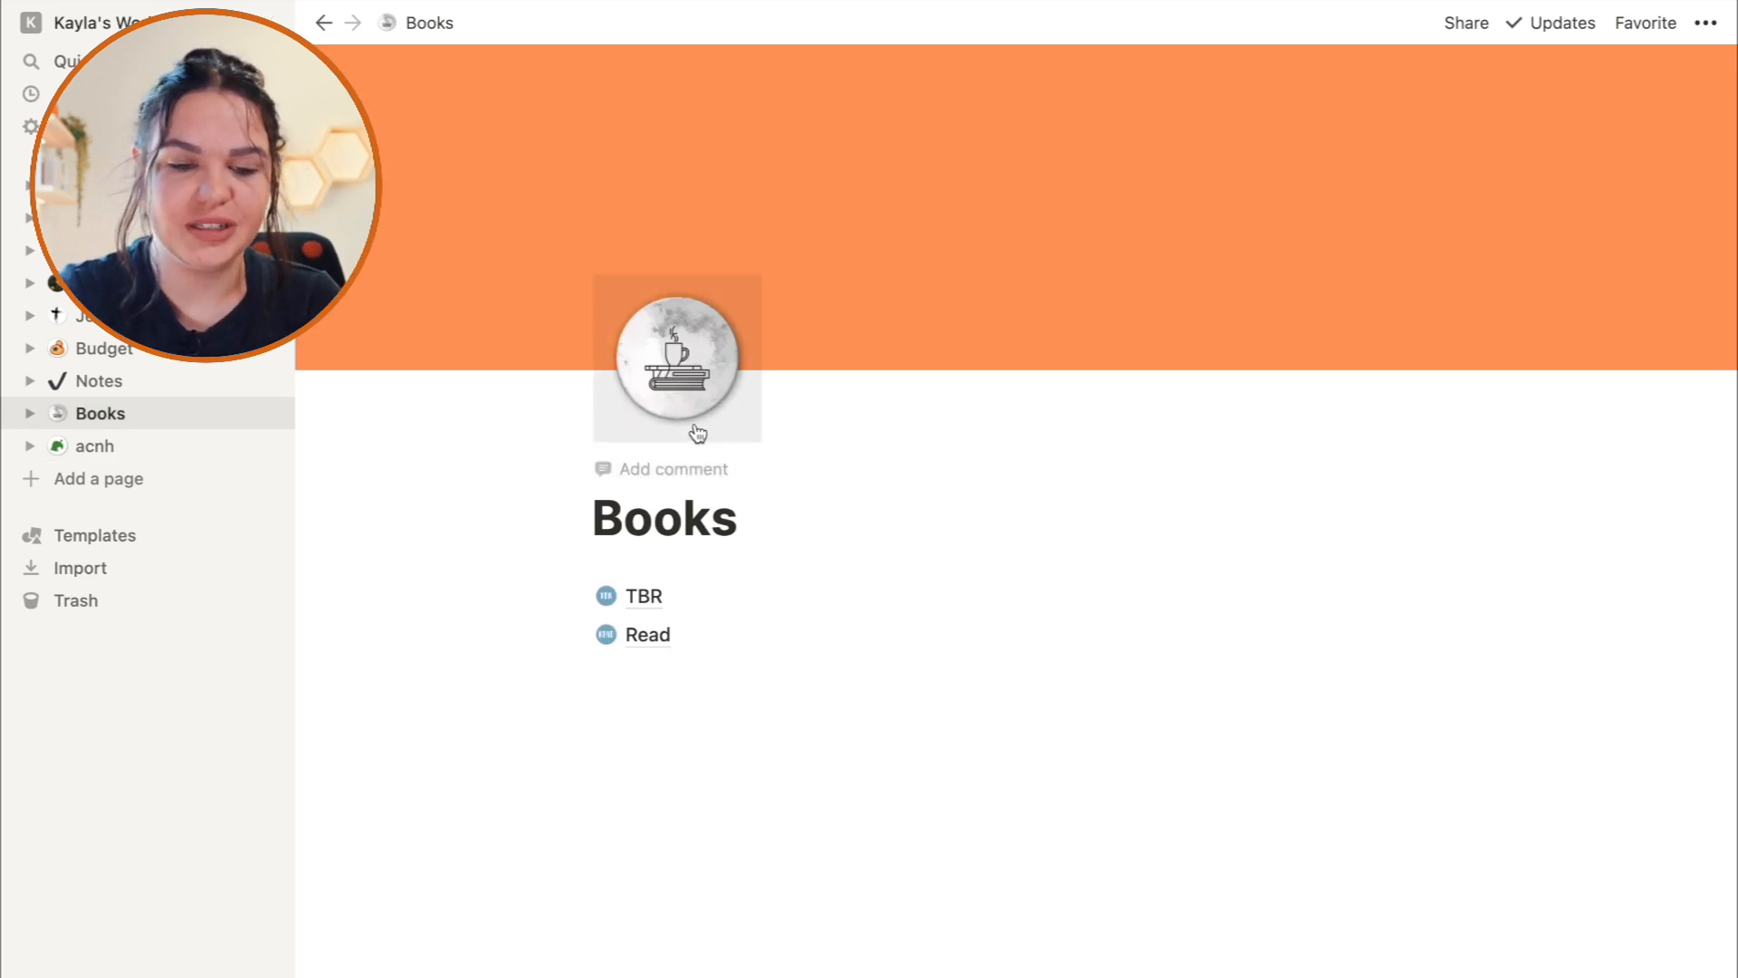
Open the TBR page in Books, examine its book table, and return to the Bullet journal page.
left_click(643, 596)
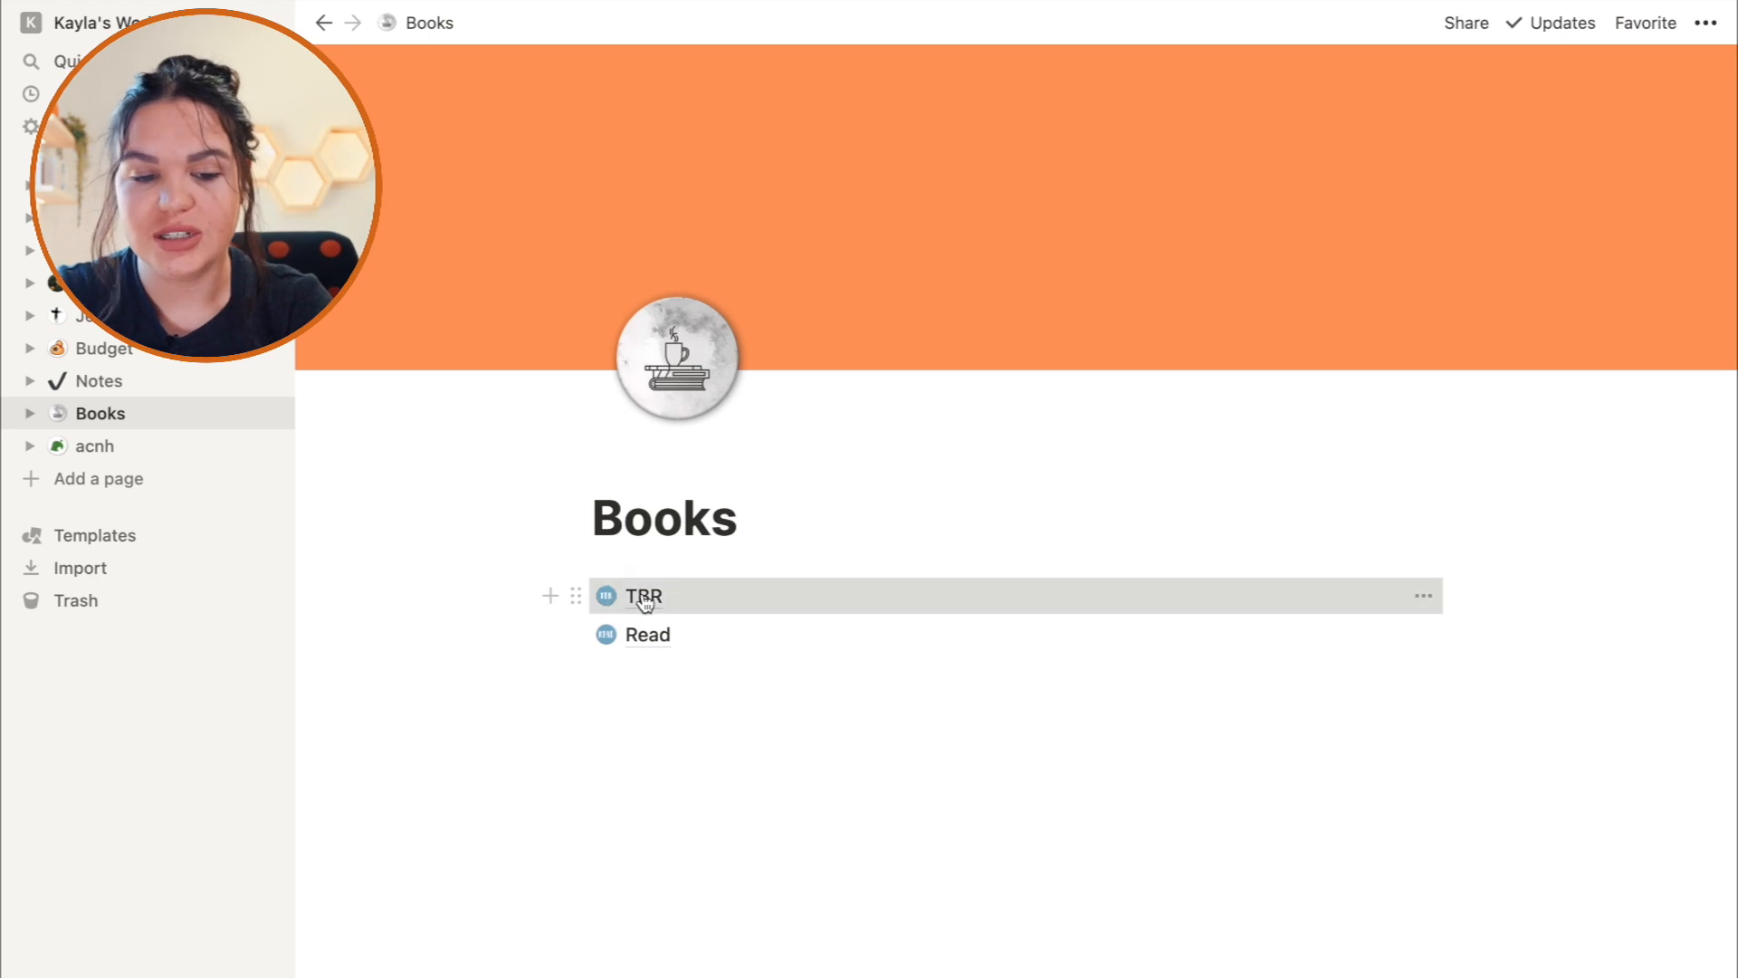
scroll(789, 767, "down", 8)
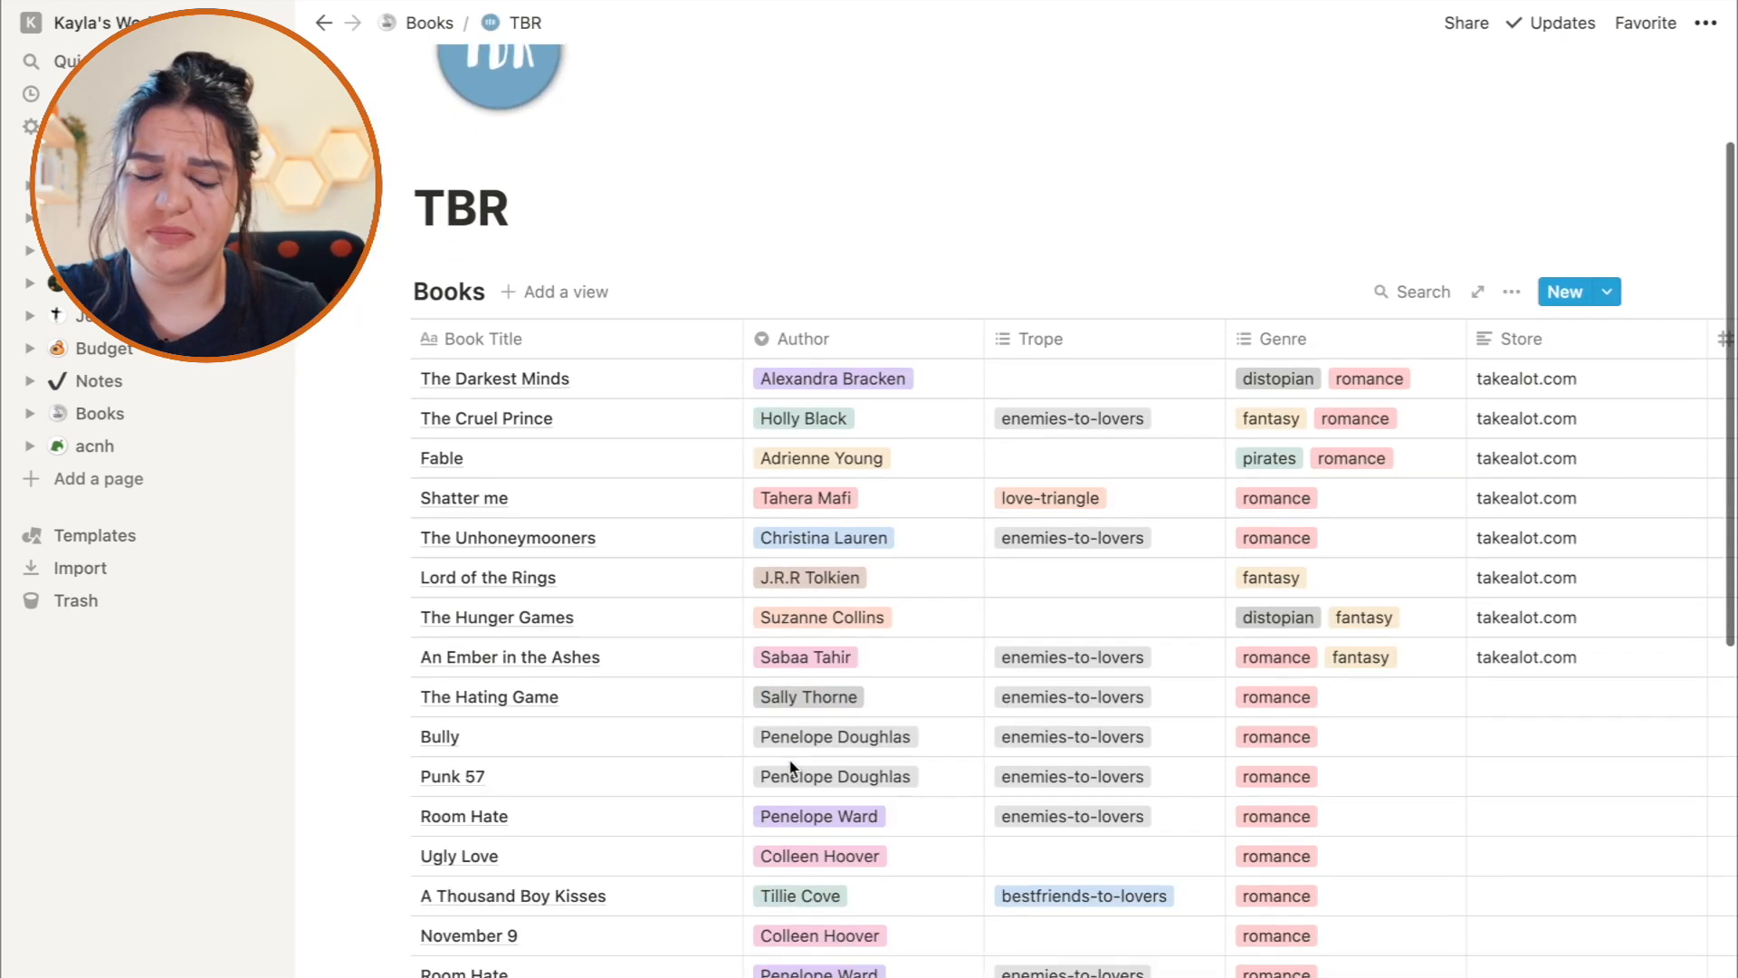
scroll(789, 768, "down", 1)
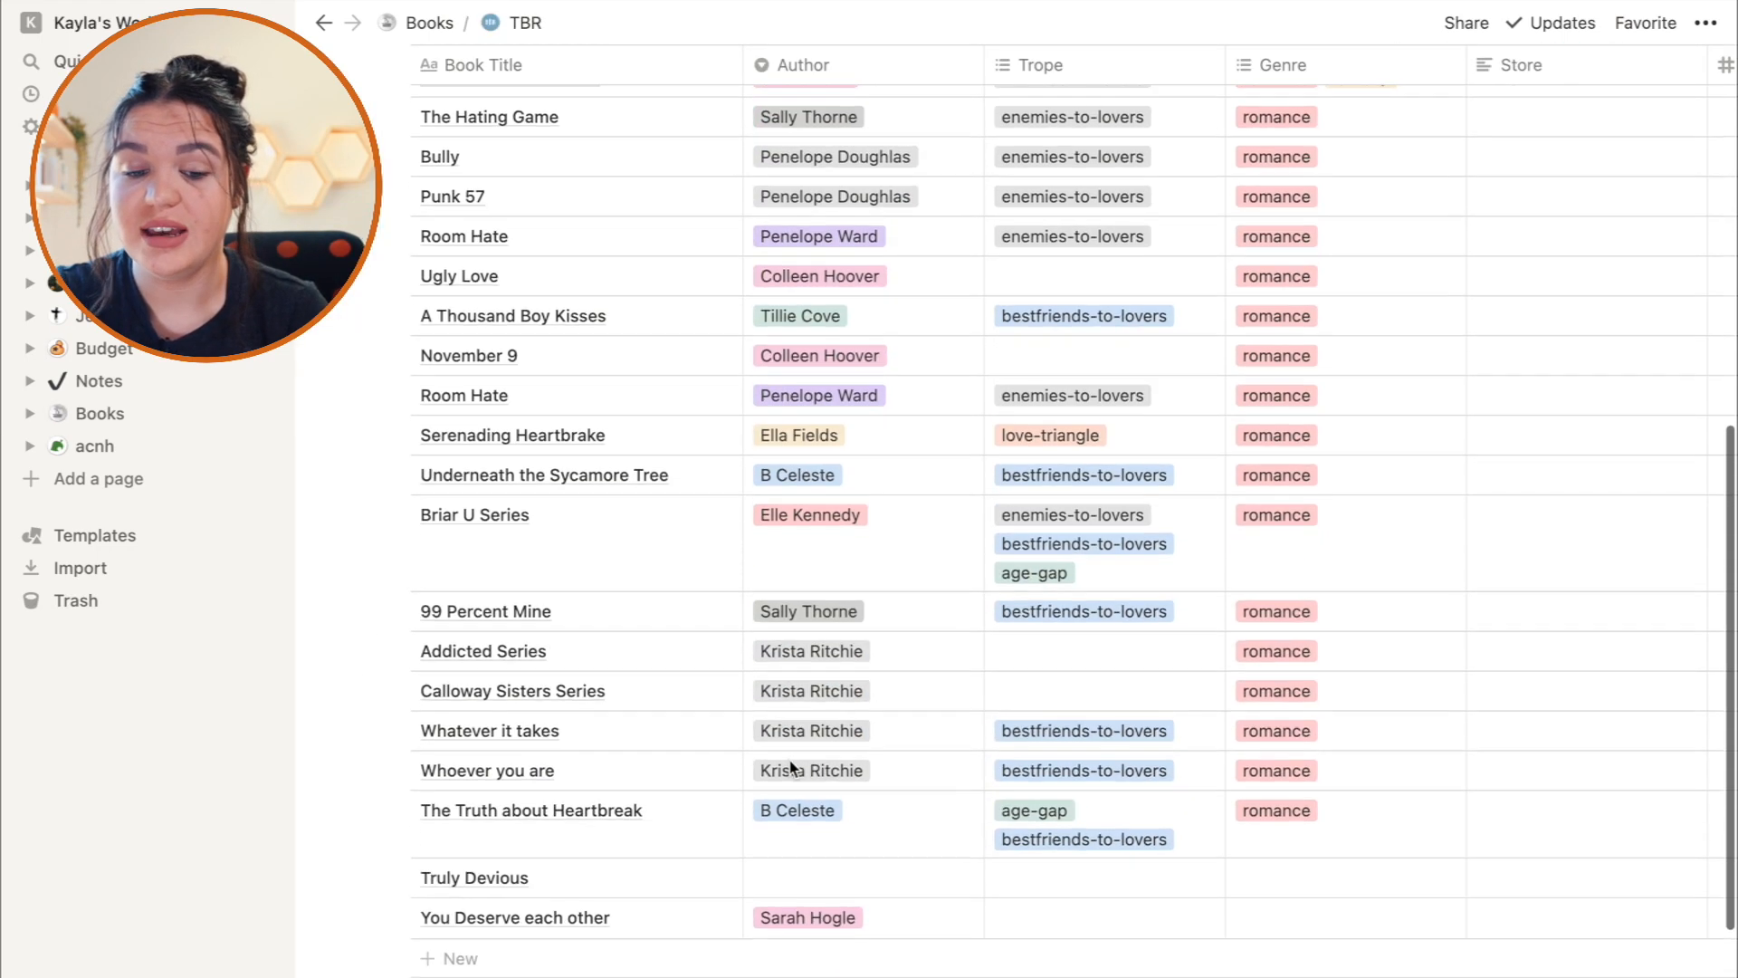
scroll(789, 768, "up", 9)
scroll(789, 767, "down", 2)
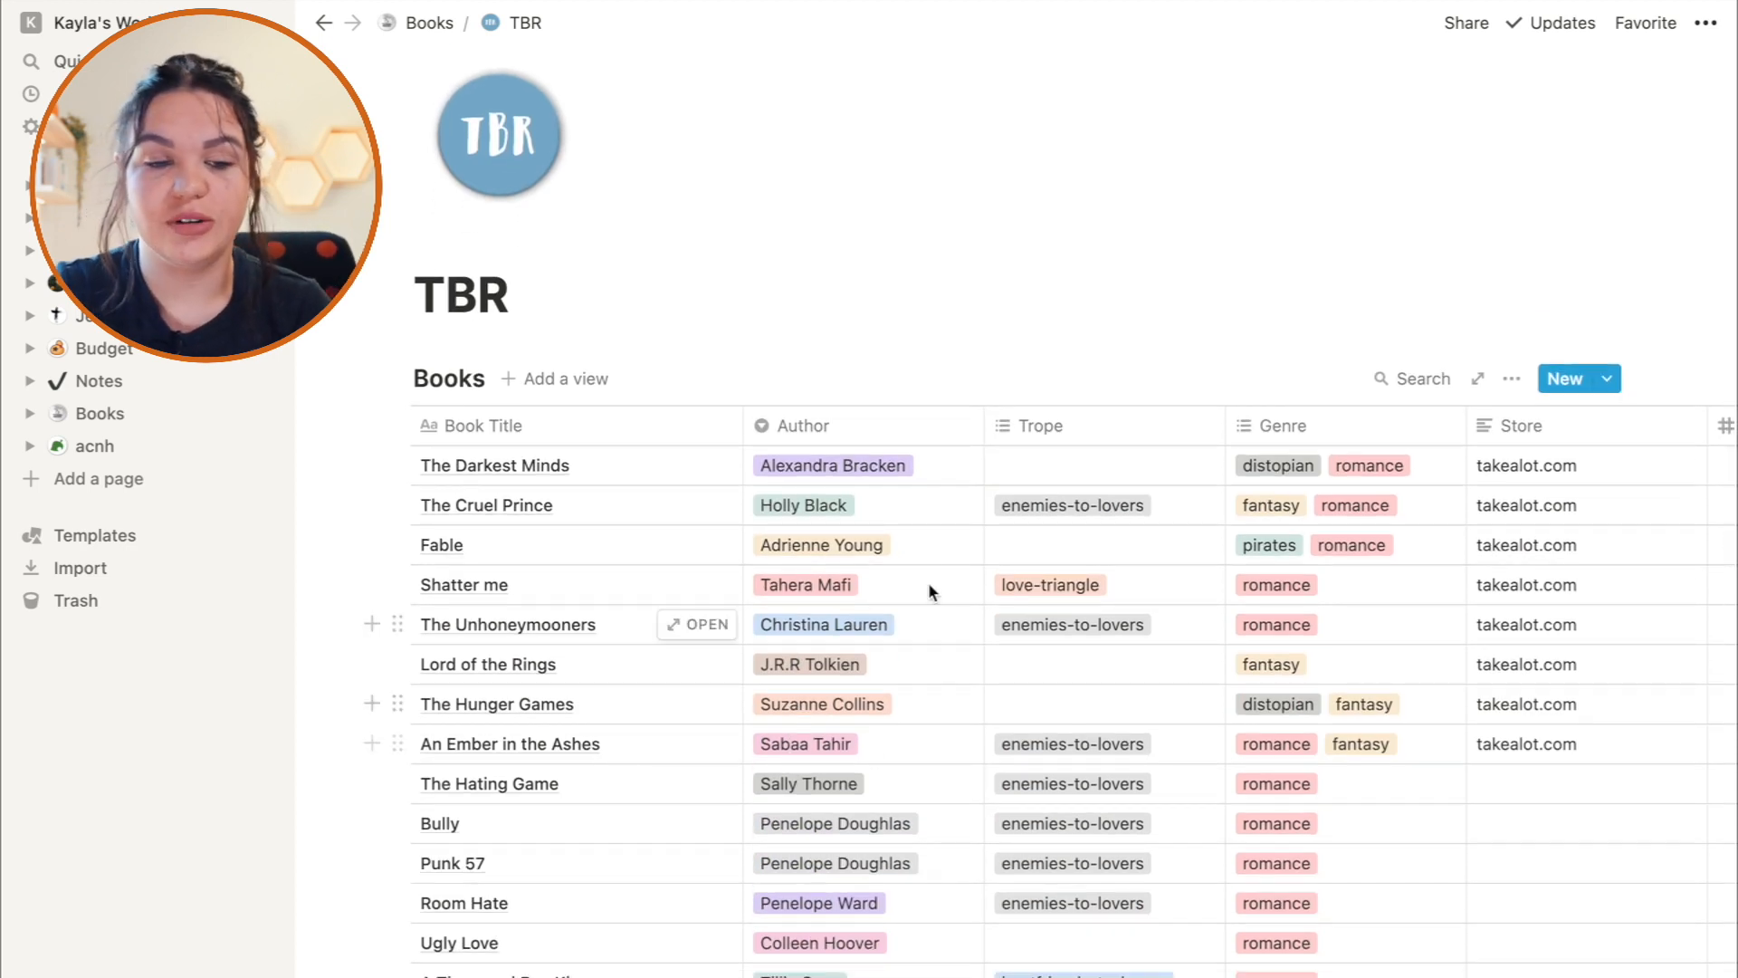
left_click(442, 24)
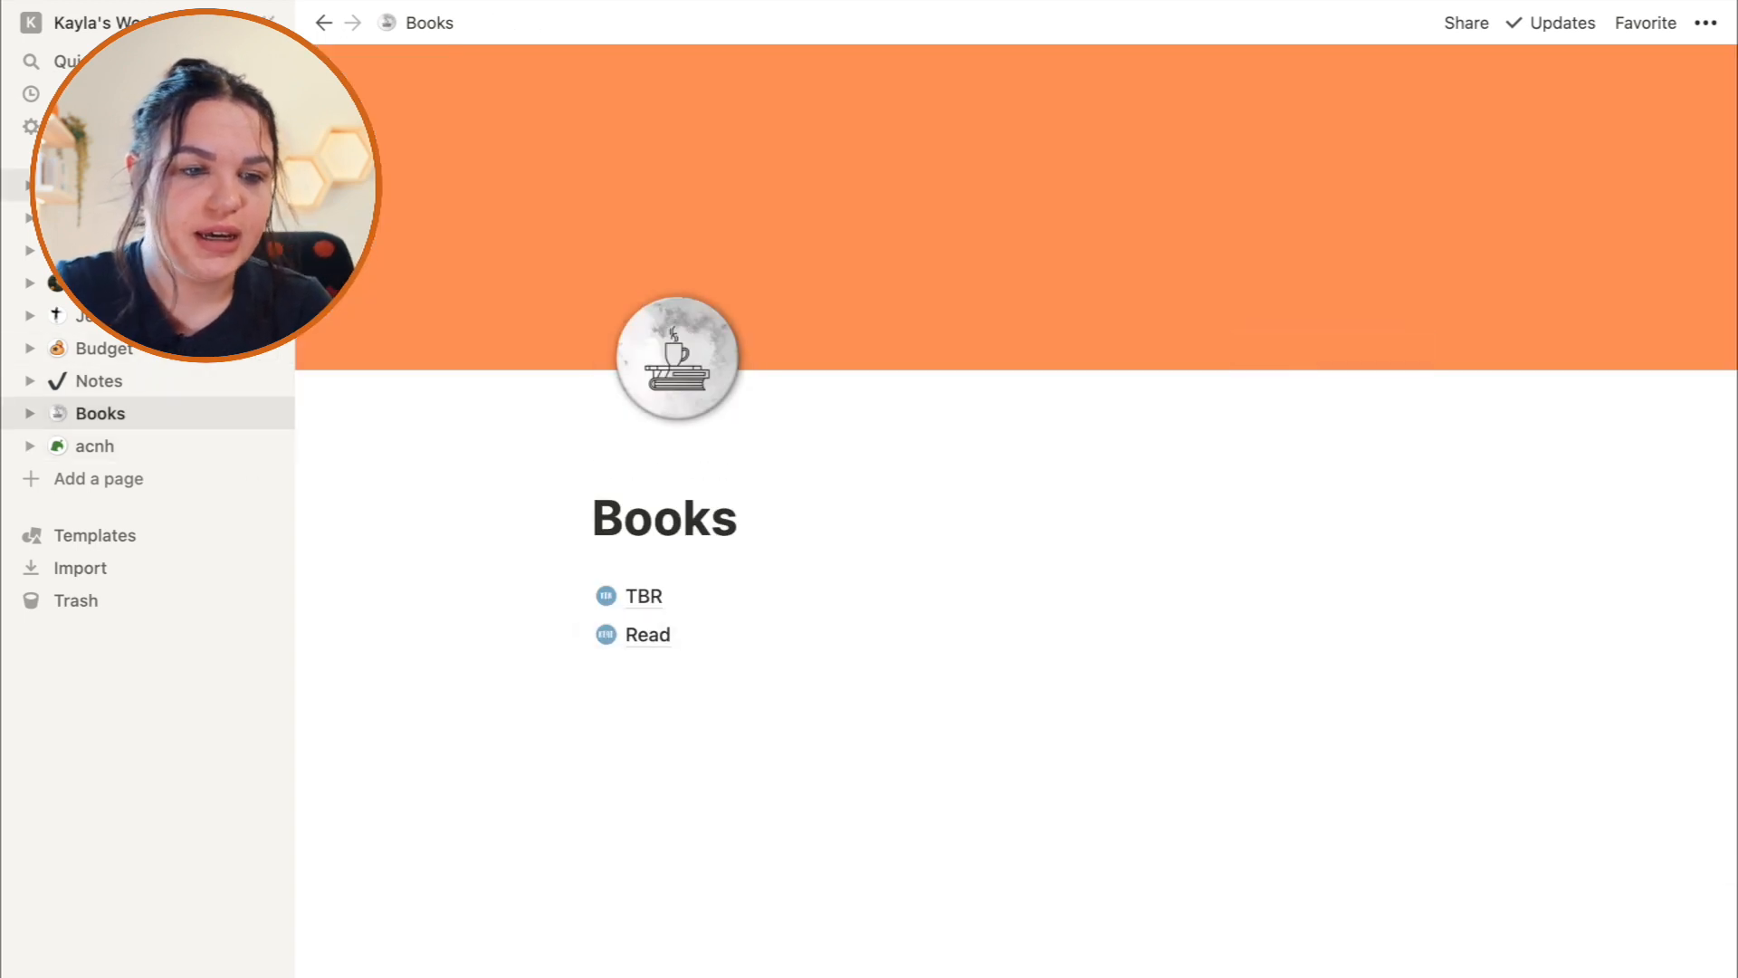
left_click(99, 185)
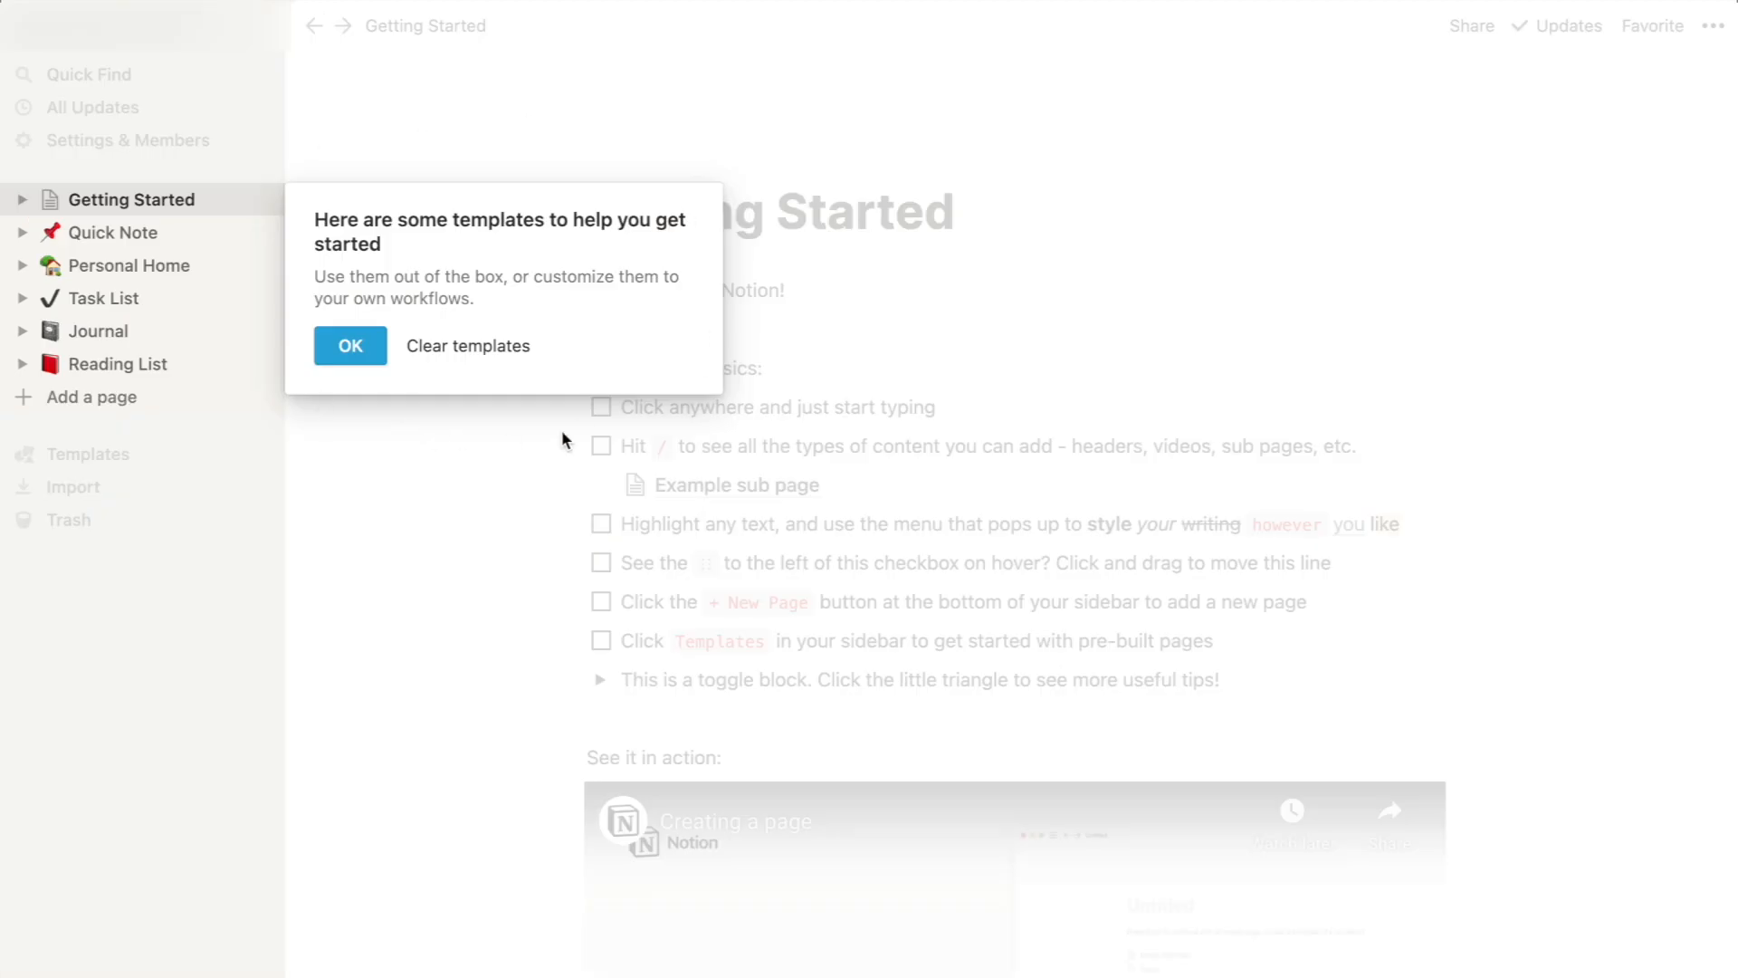
Accept the suggested starter templates in the new workspace and look through the Getting Started page.
left_click(371, 348)
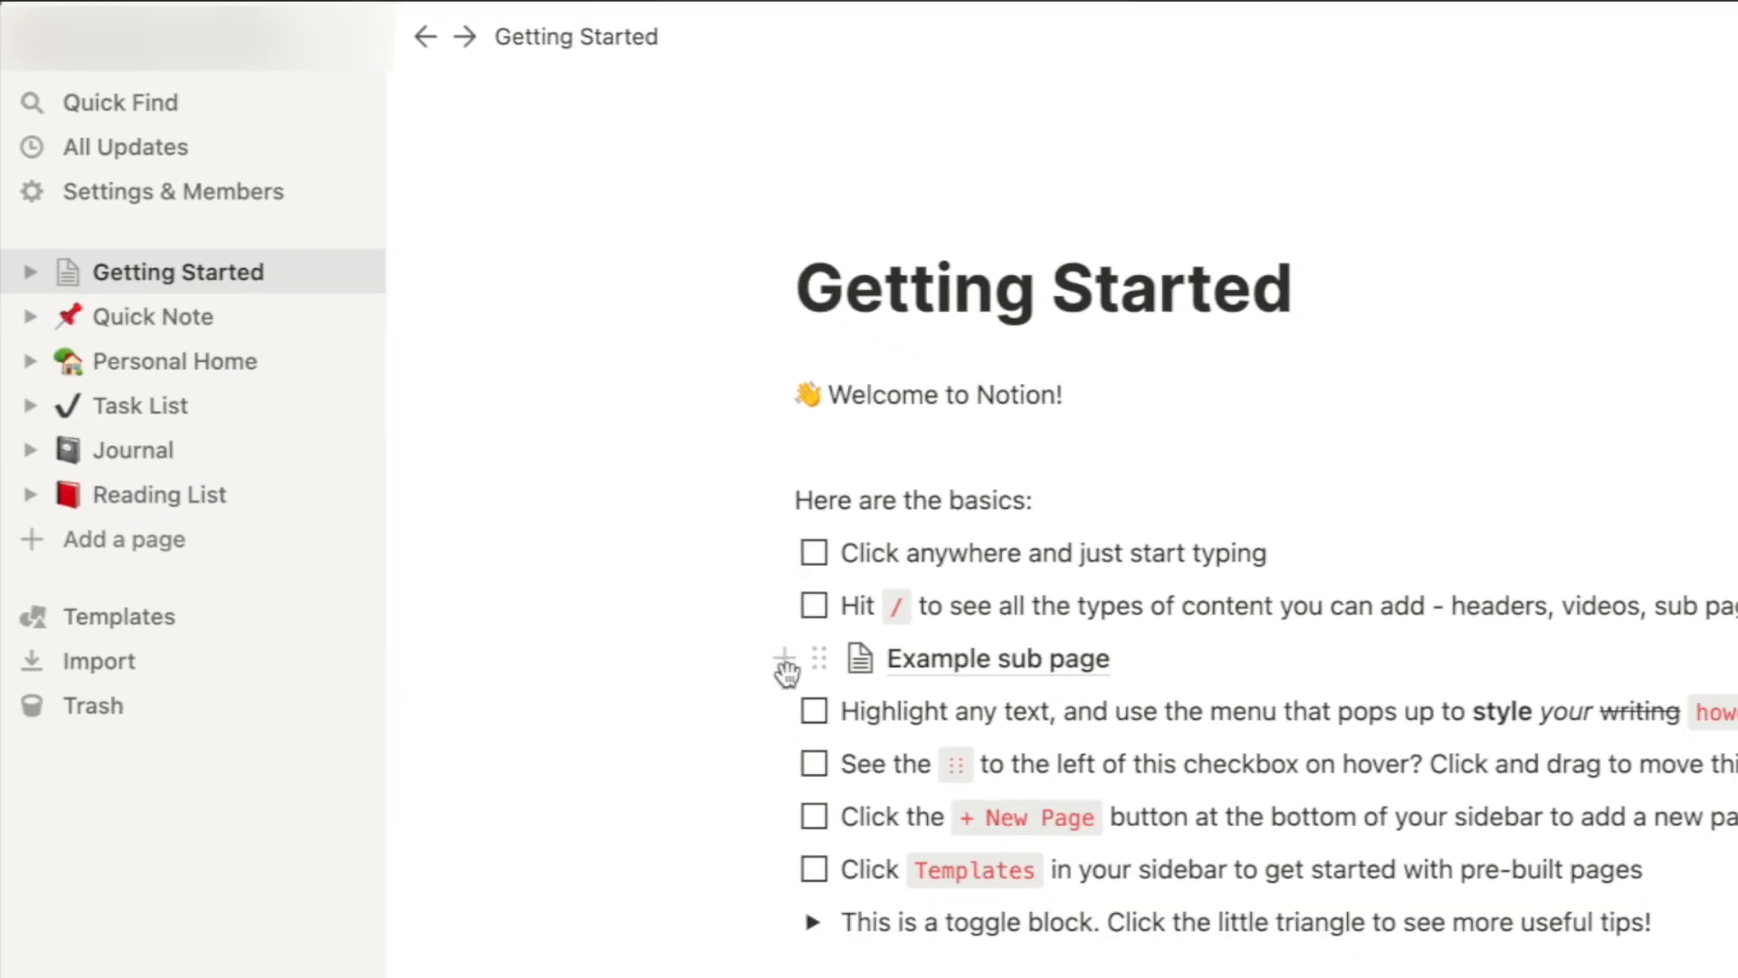
scroll(795, 921, "down", 10)
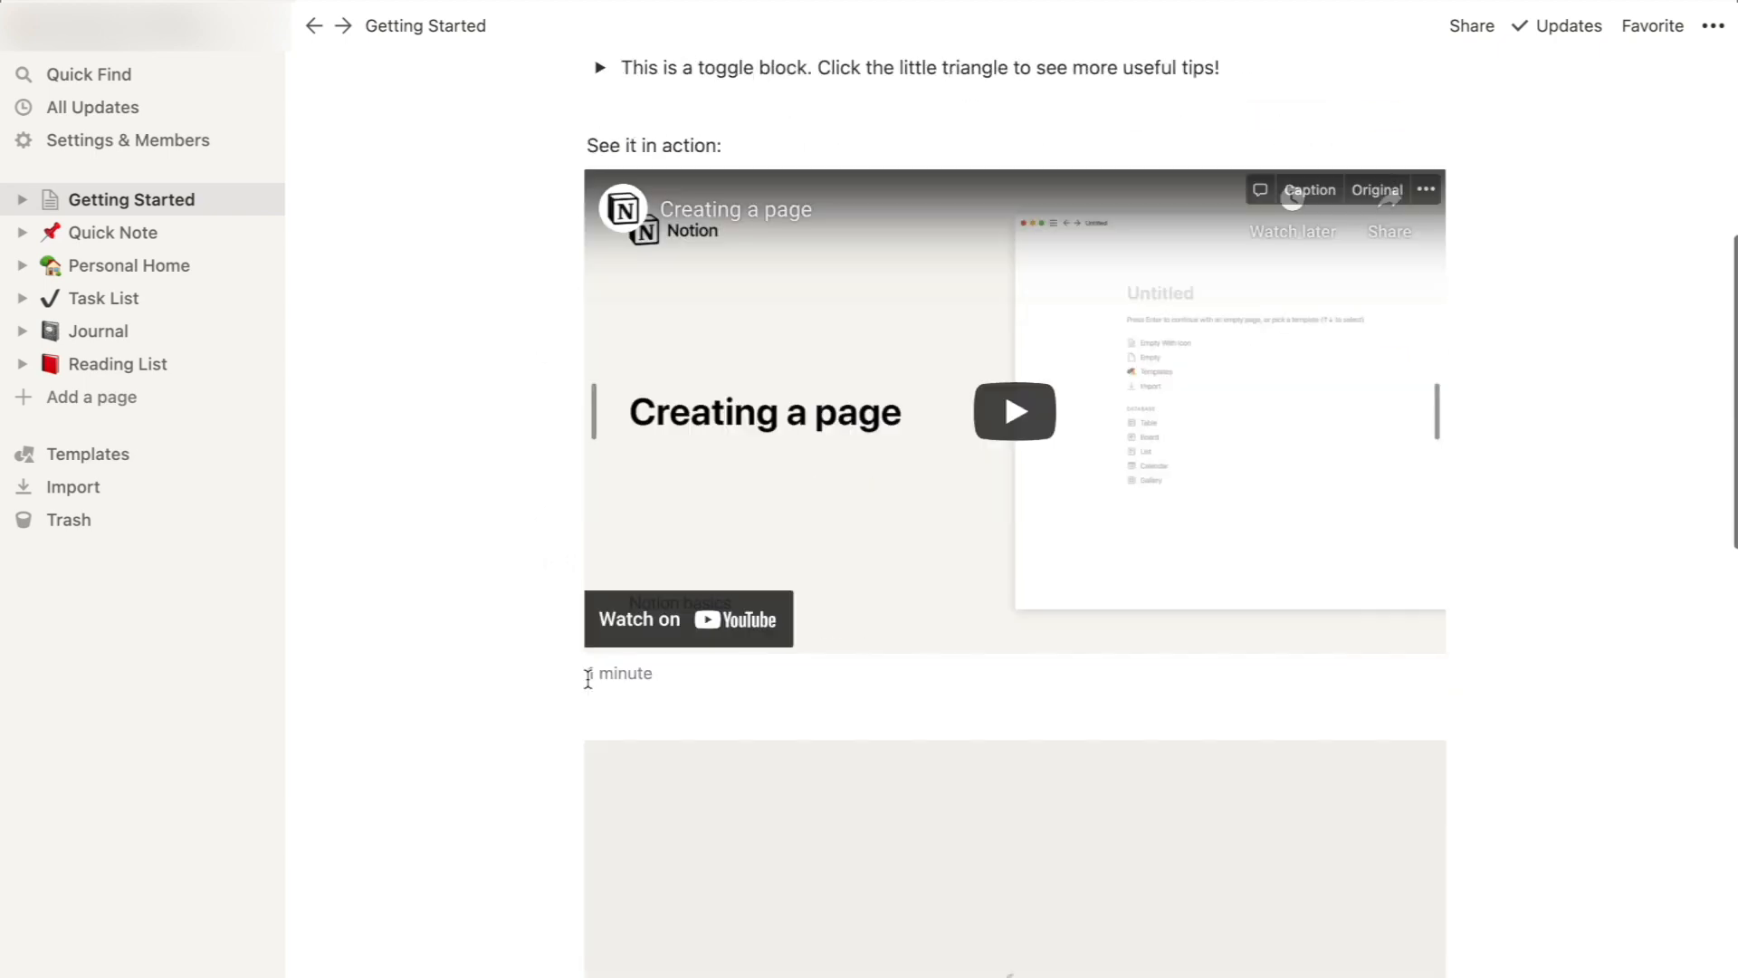
scroll(587, 679, "down", 5)
scroll(588, 679, "up", 15)
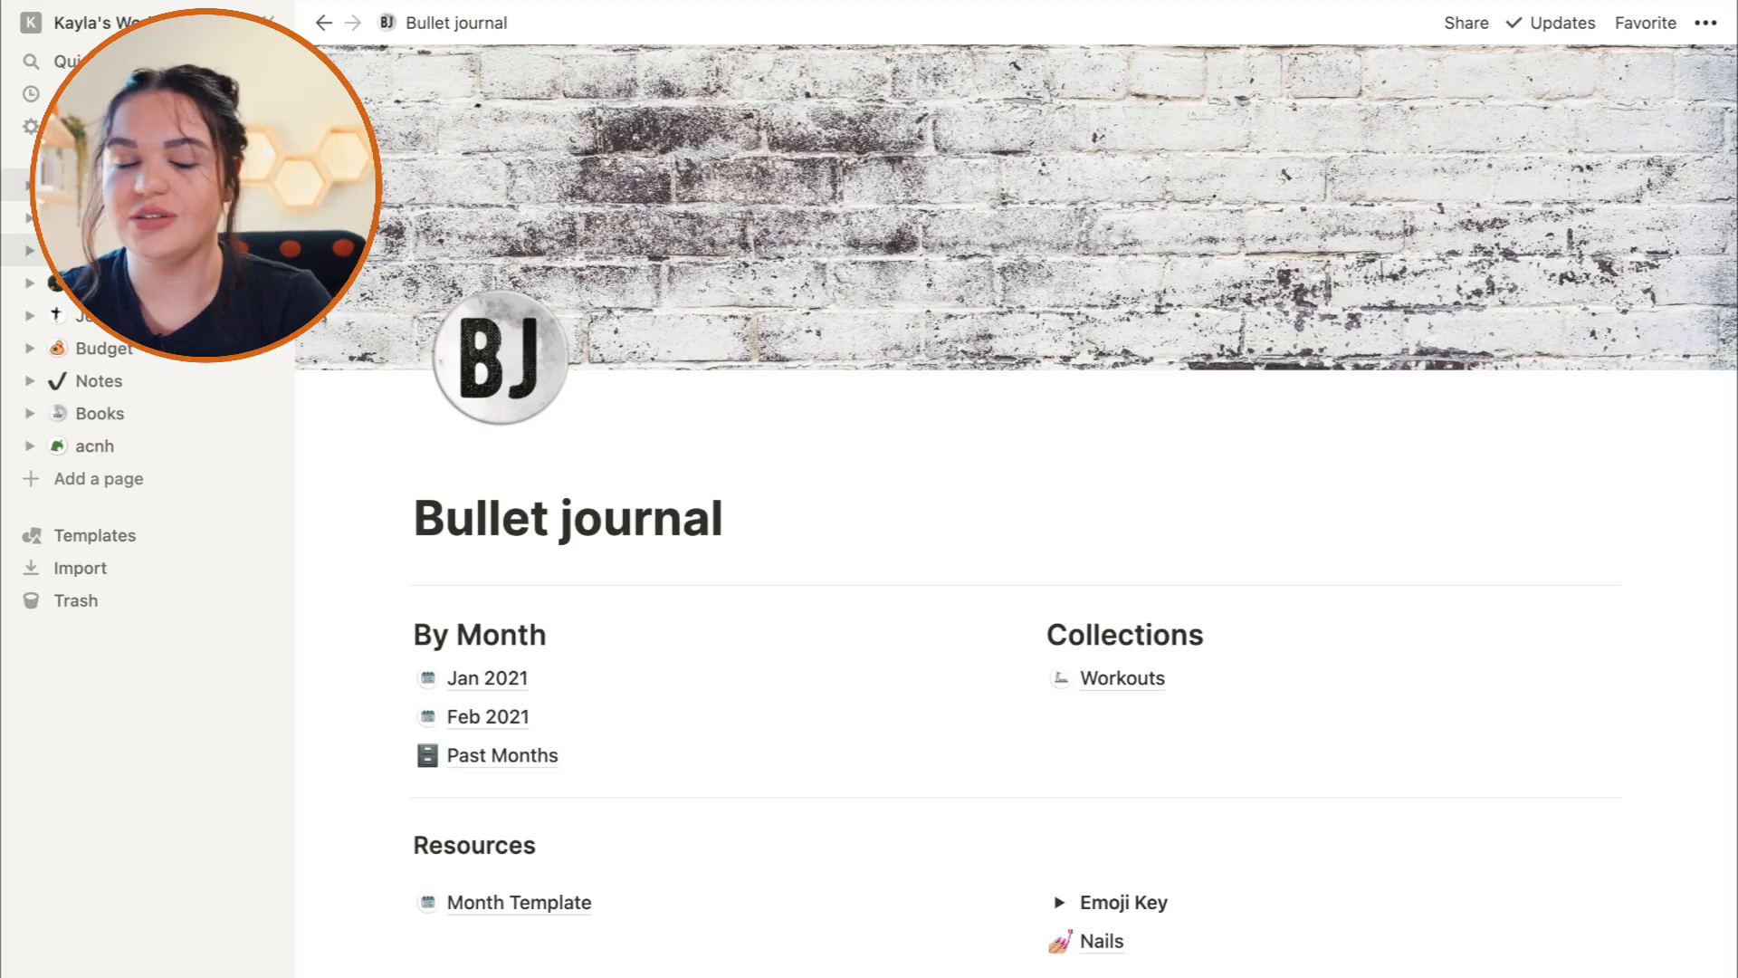
Add a new top-level page titled "Video Page" and give it an icon.
left_click(124, 479)
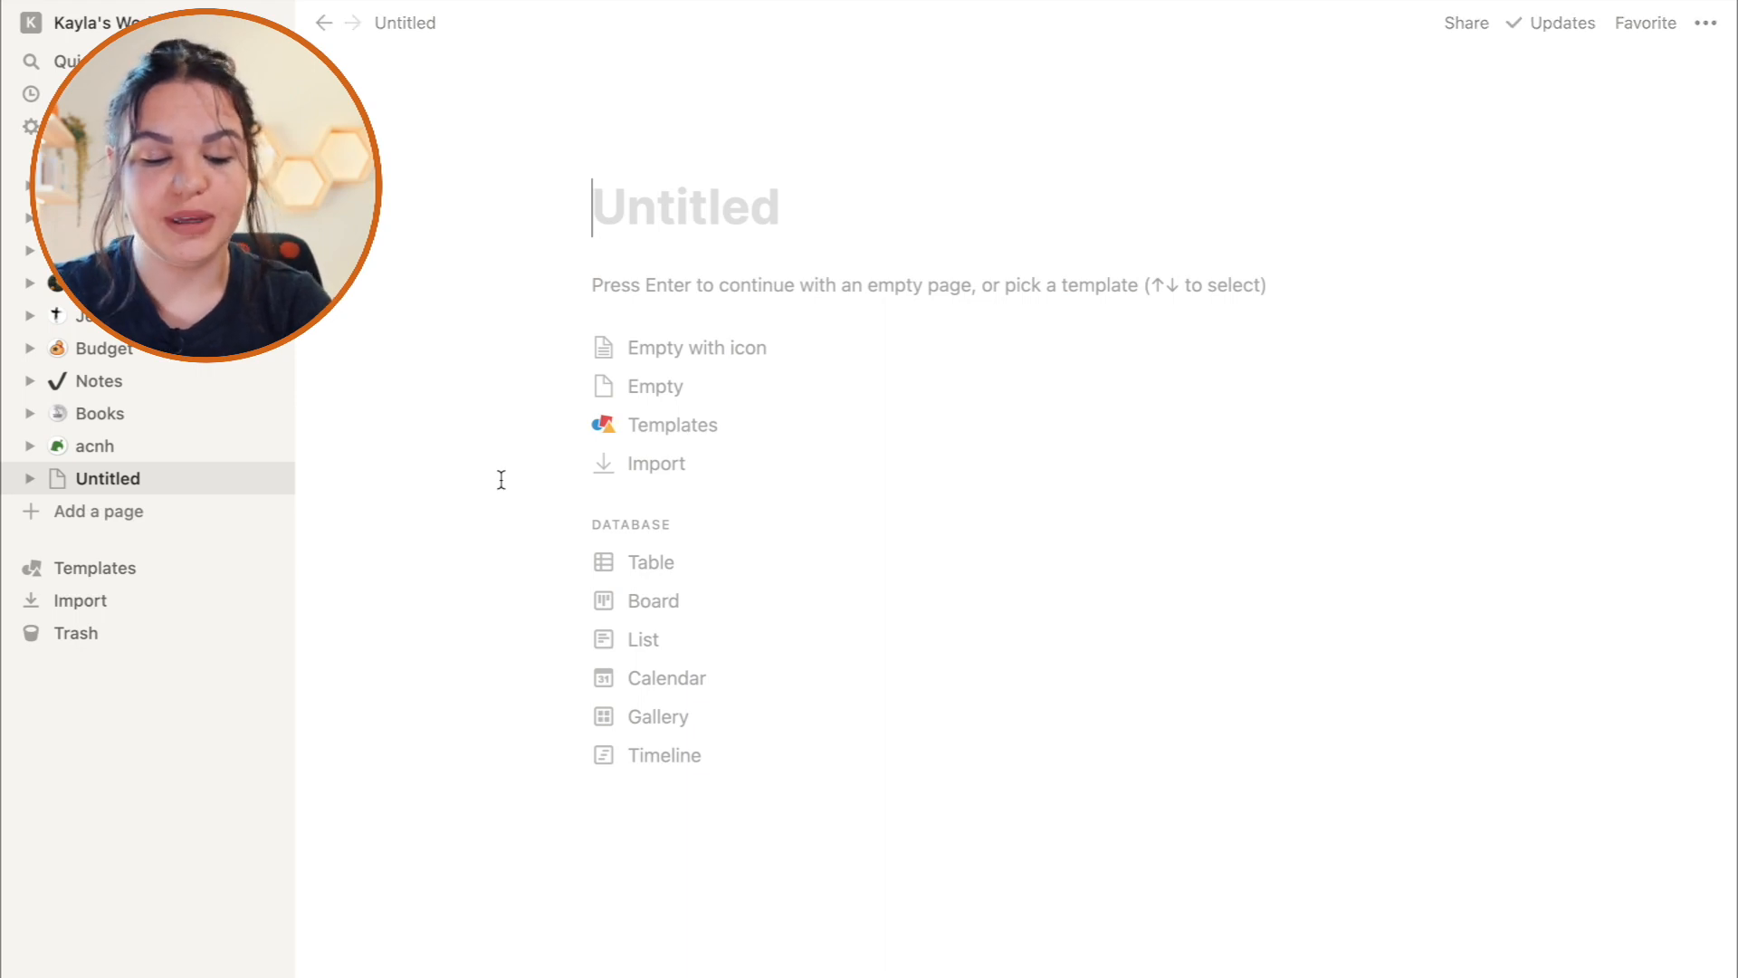
type("Video Page")
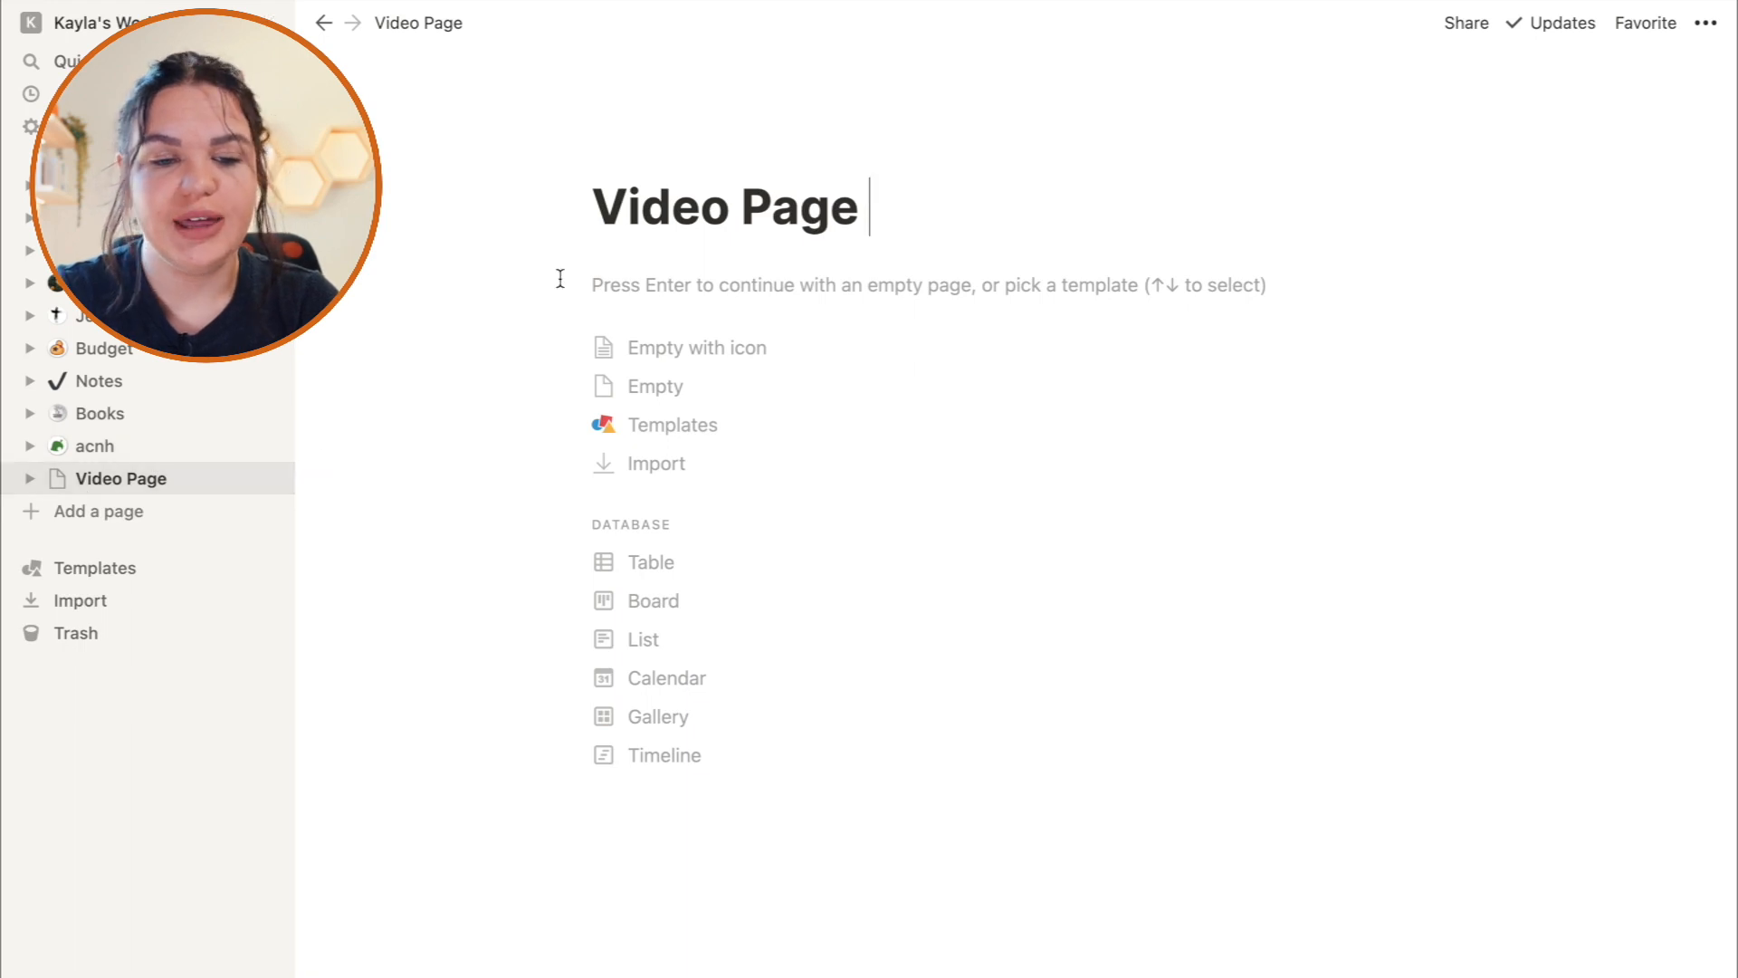
left_click(634, 158)
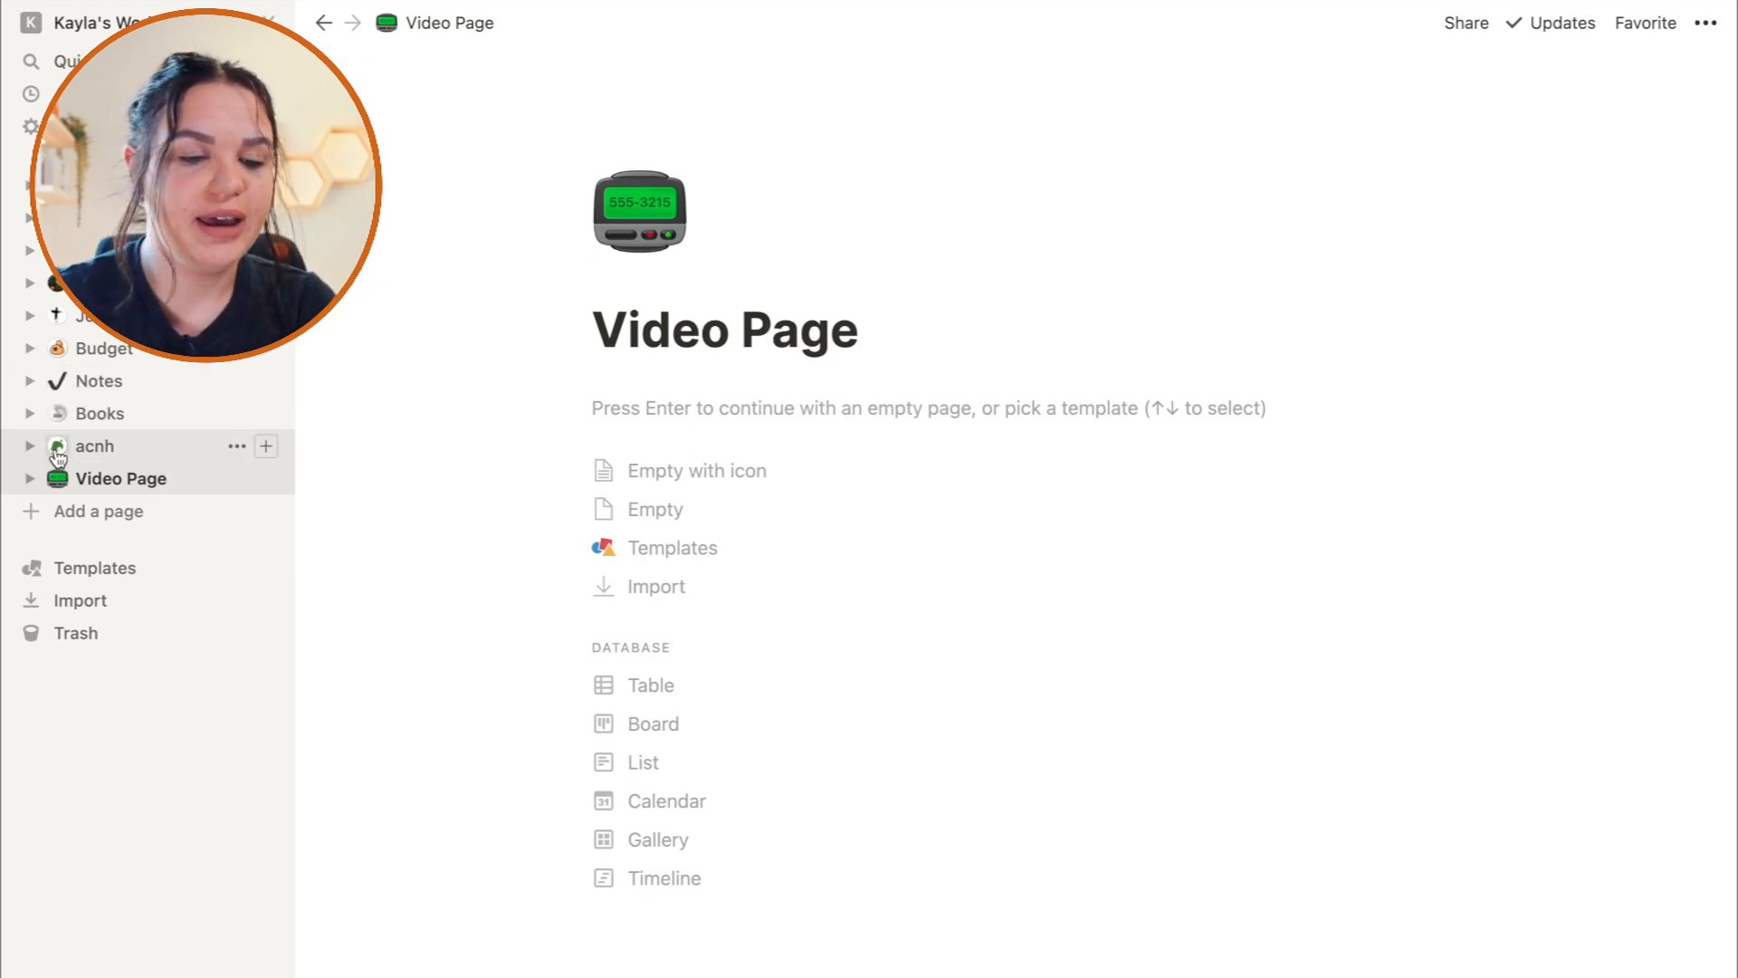
View the custom icons on the Bullet journal, acnh, Budget and Jesus pages as examples.
left_click(127, 185)
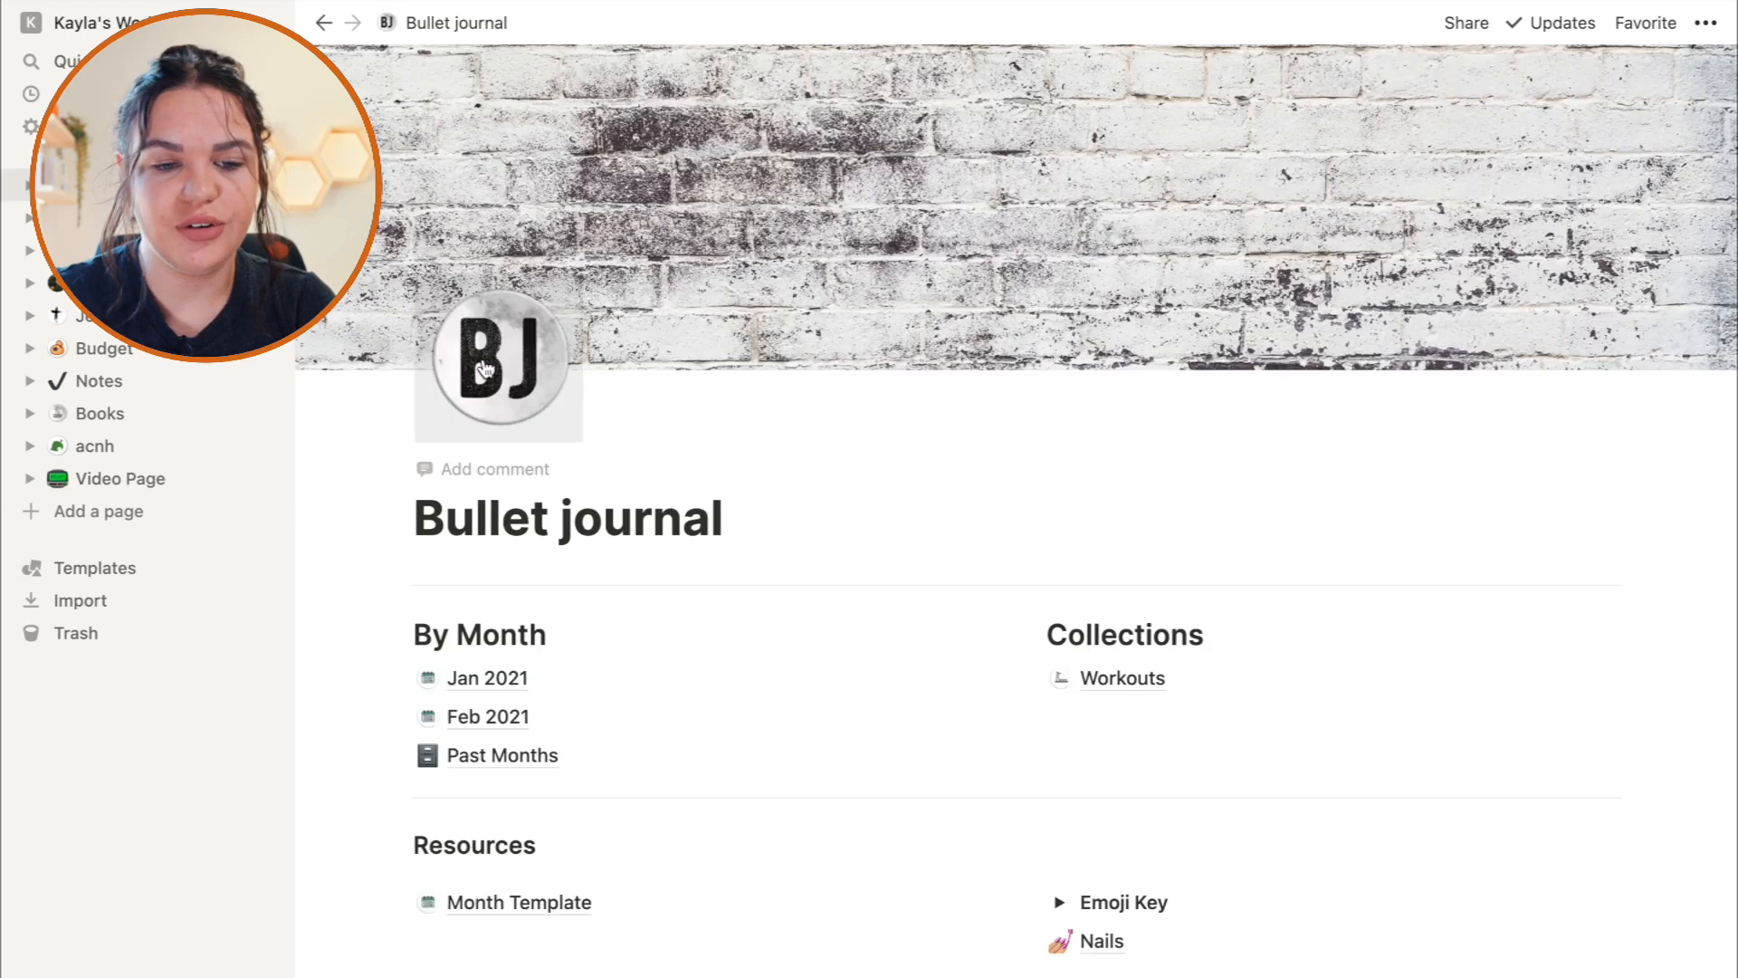
left_click(145, 457)
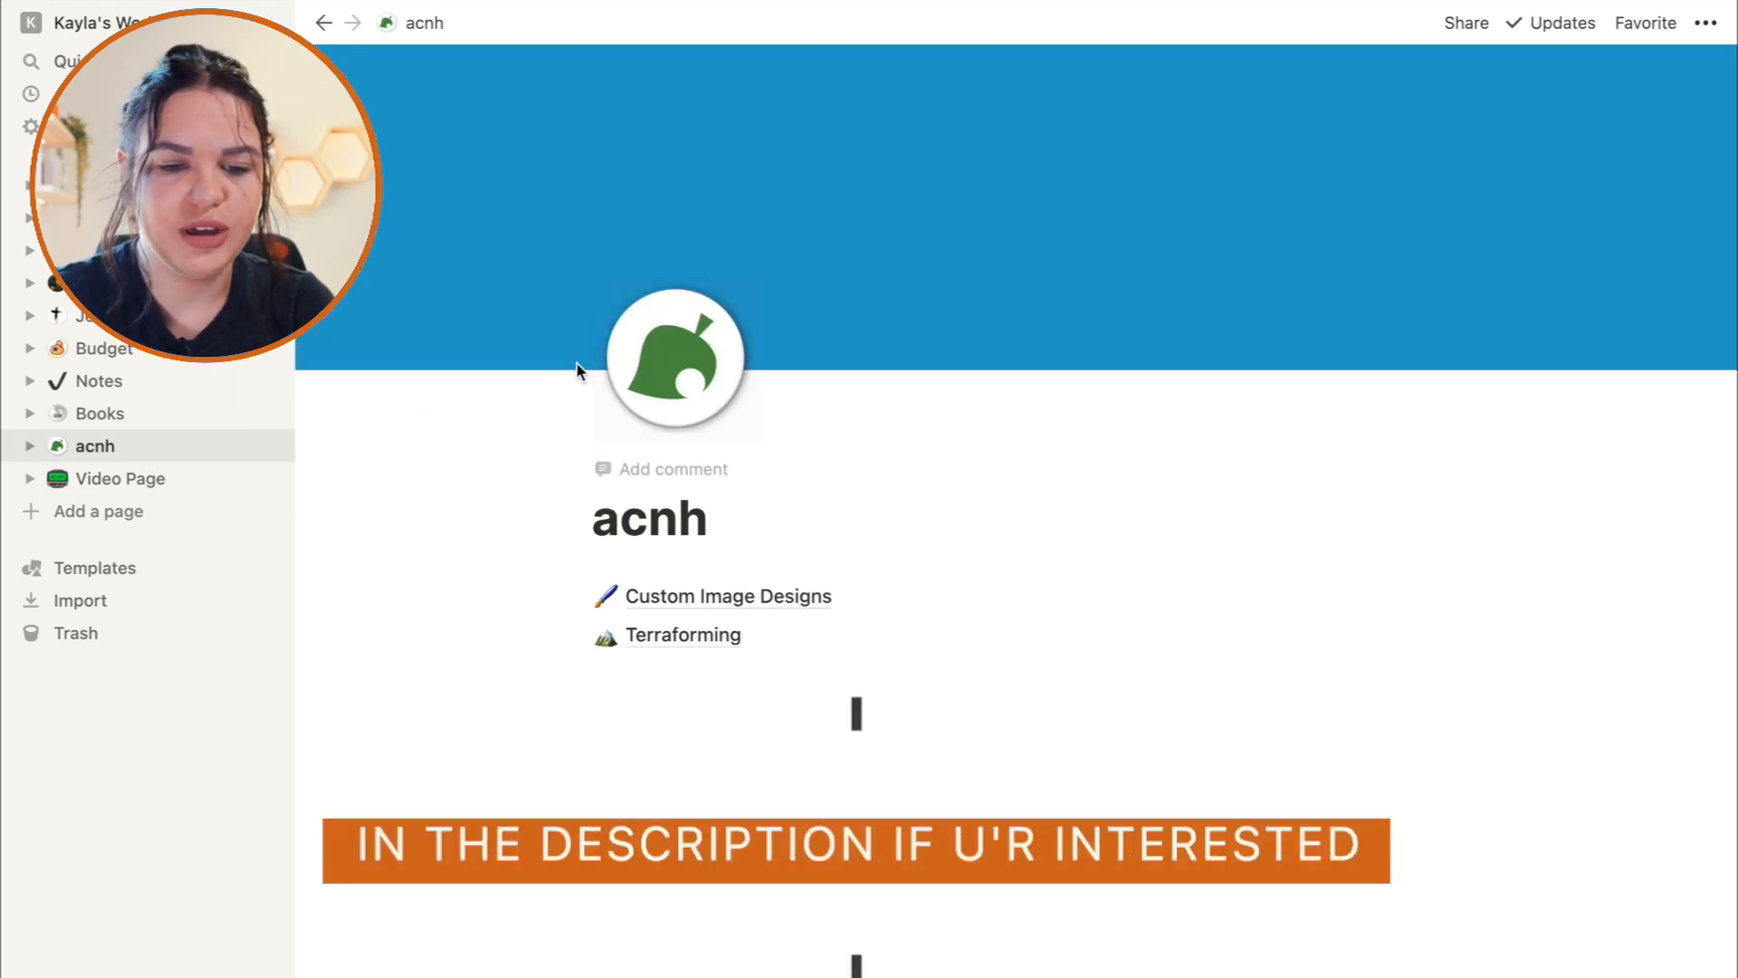
left_click(135, 351)
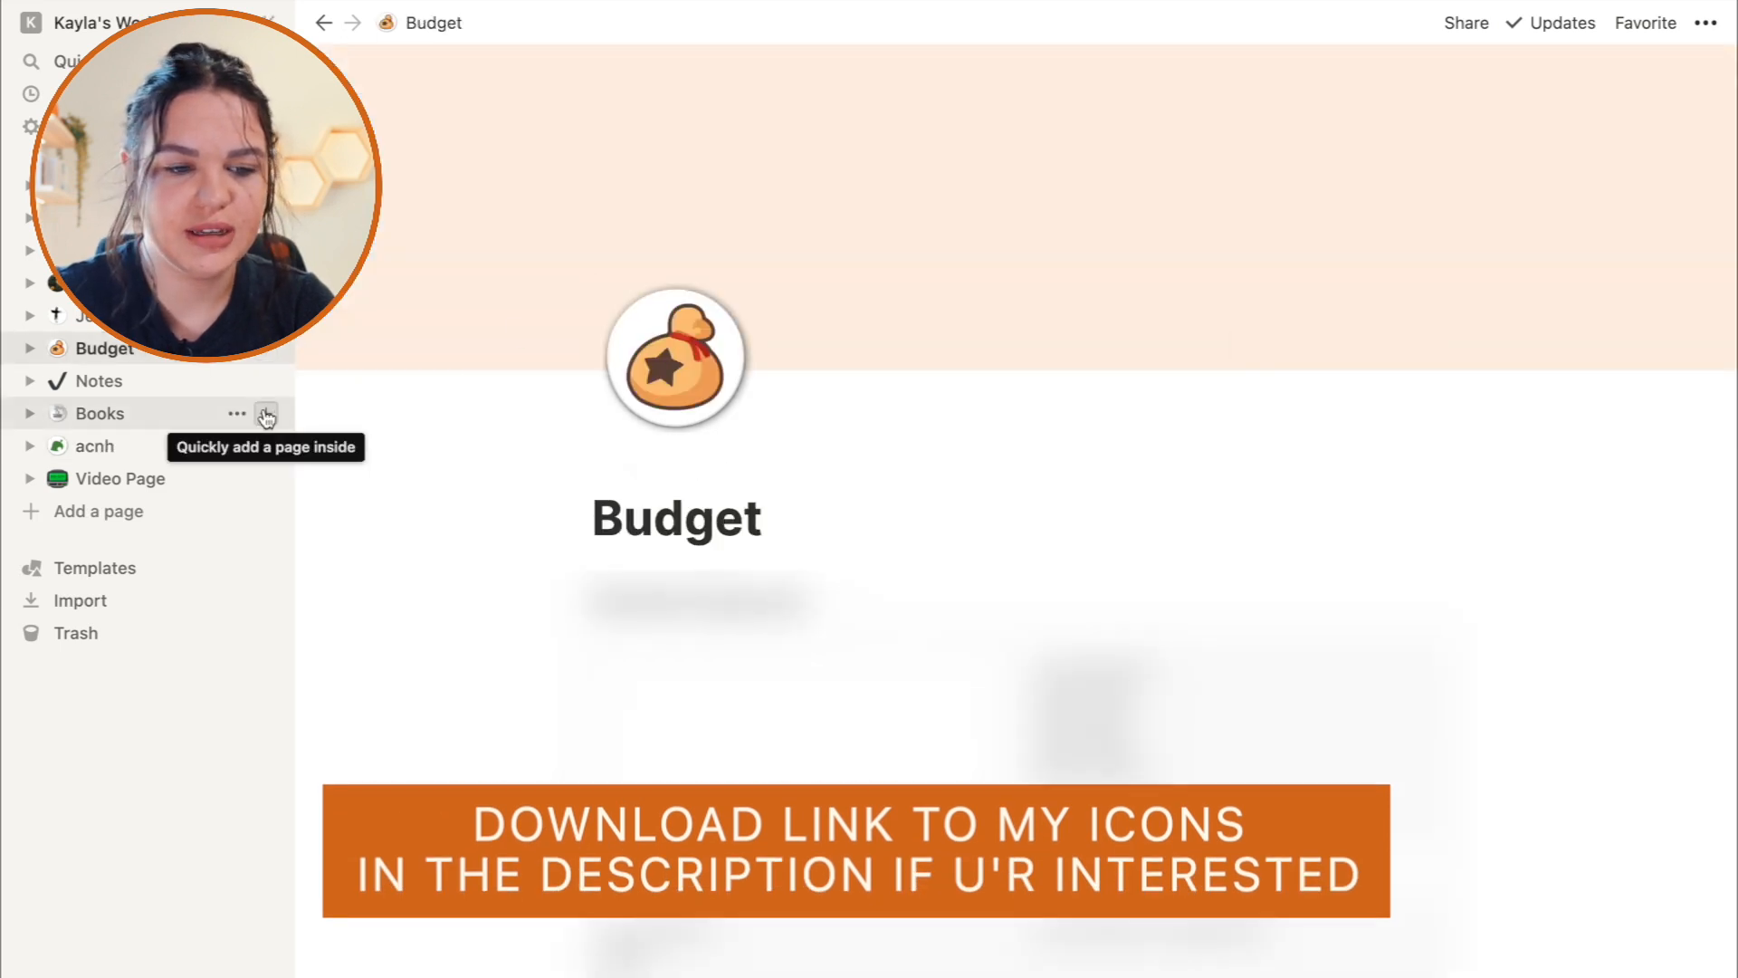
left_click(263, 315)
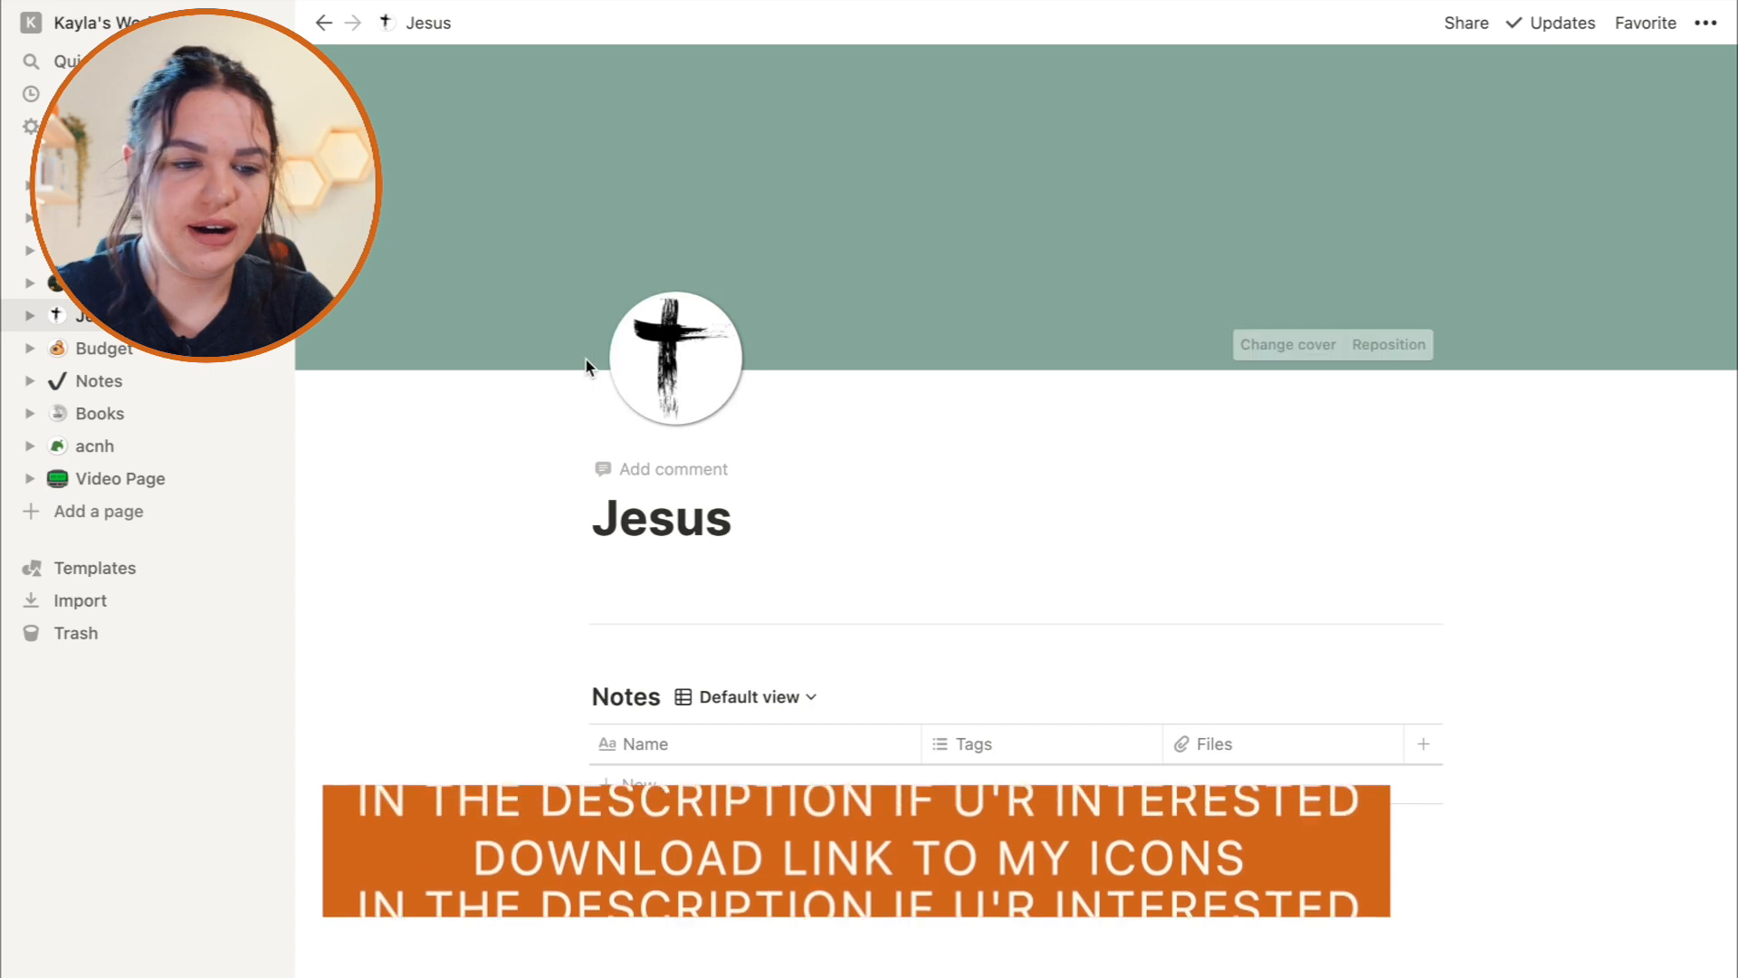
Return to the Video Page, browse the emoji and image upload options, and change its icon to the yellow heart emoji.
left_click(181, 184)
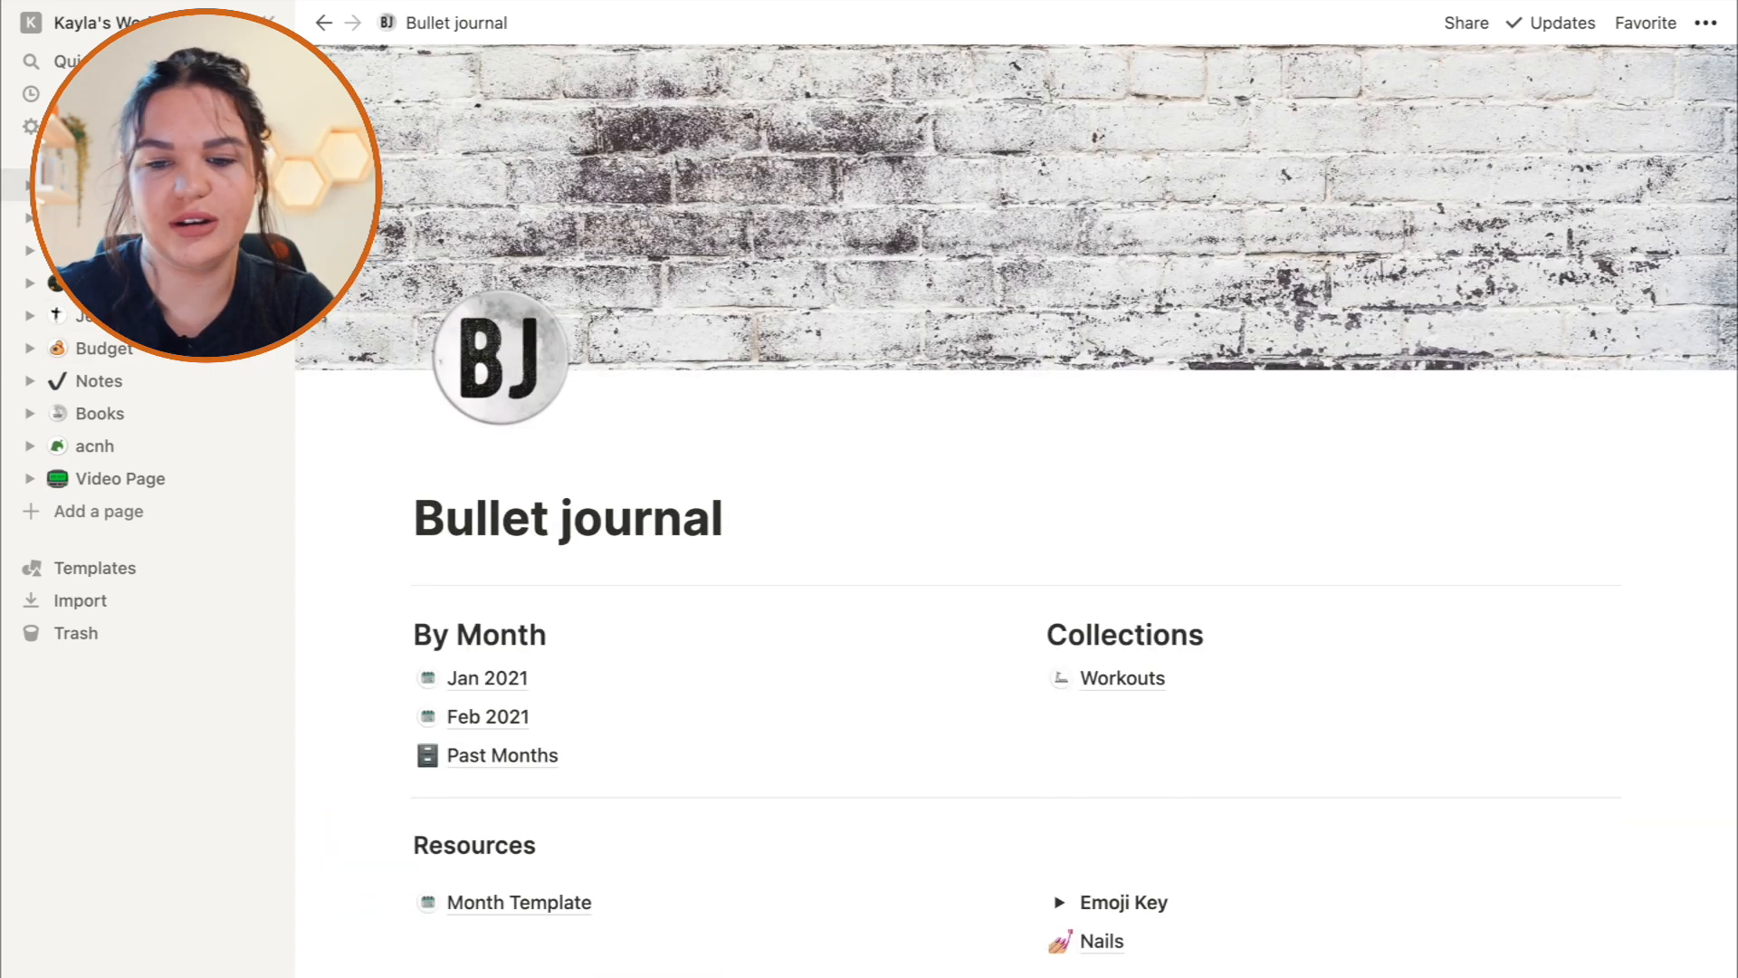
left_click(172, 478)
left_click(616, 230)
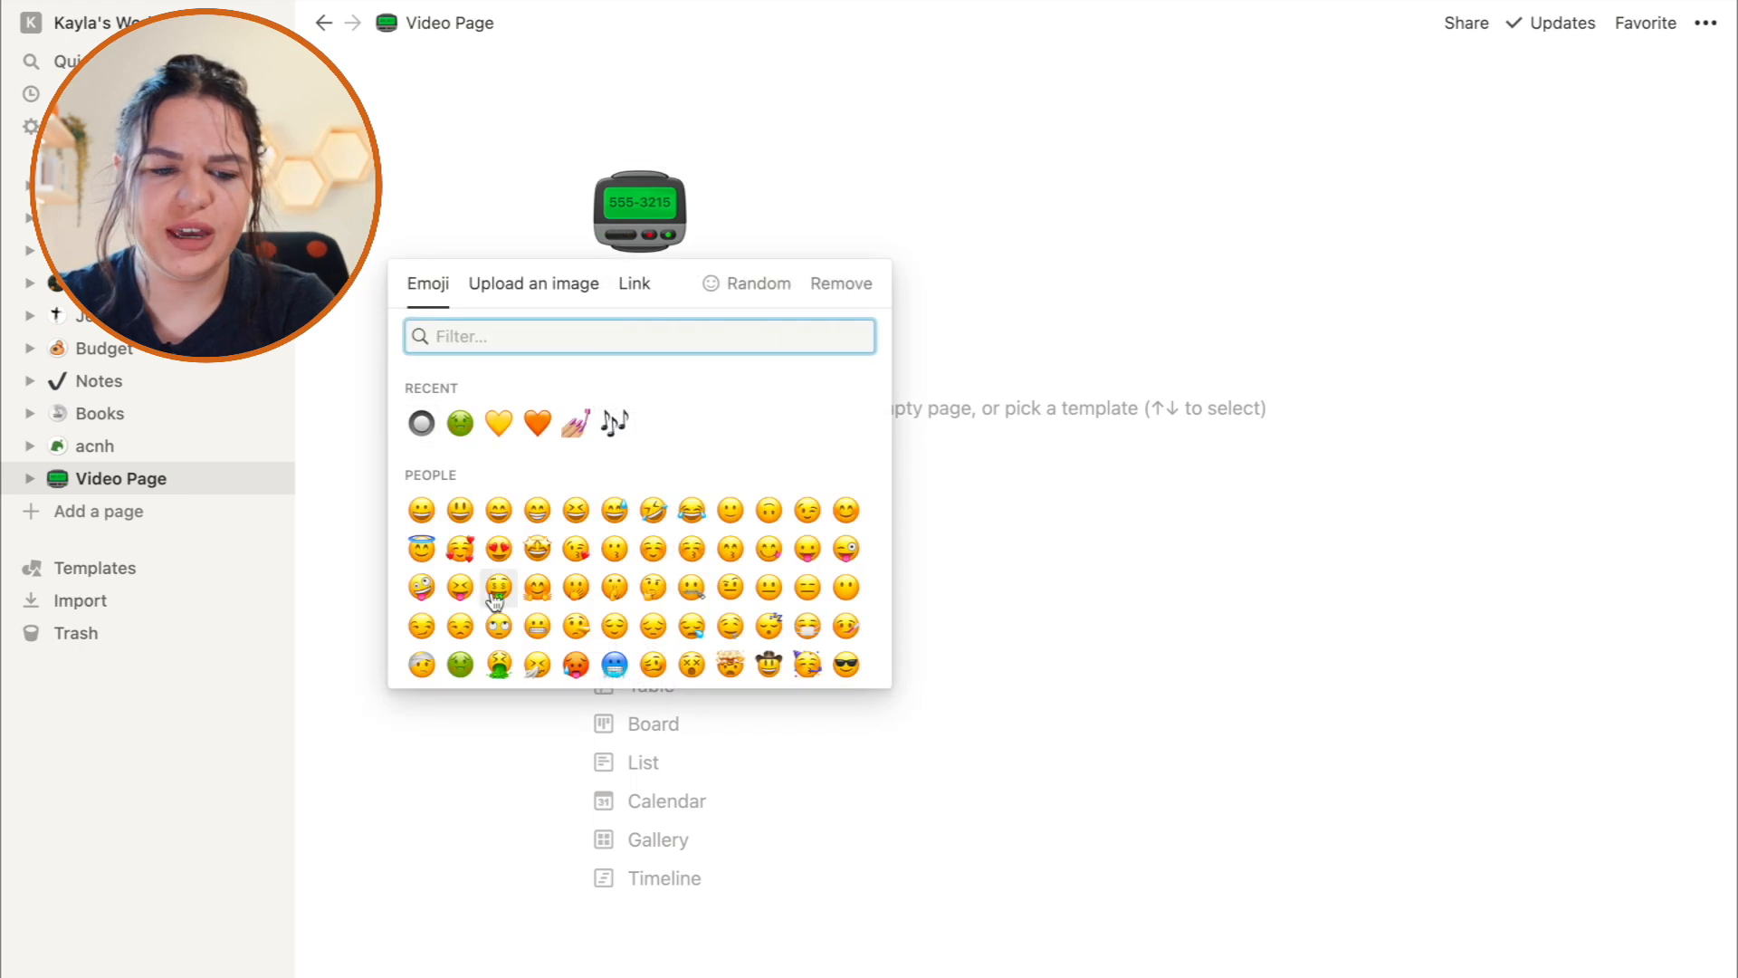
scroll(496, 602, "down", 10)
scroll(494, 602, "up", 15)
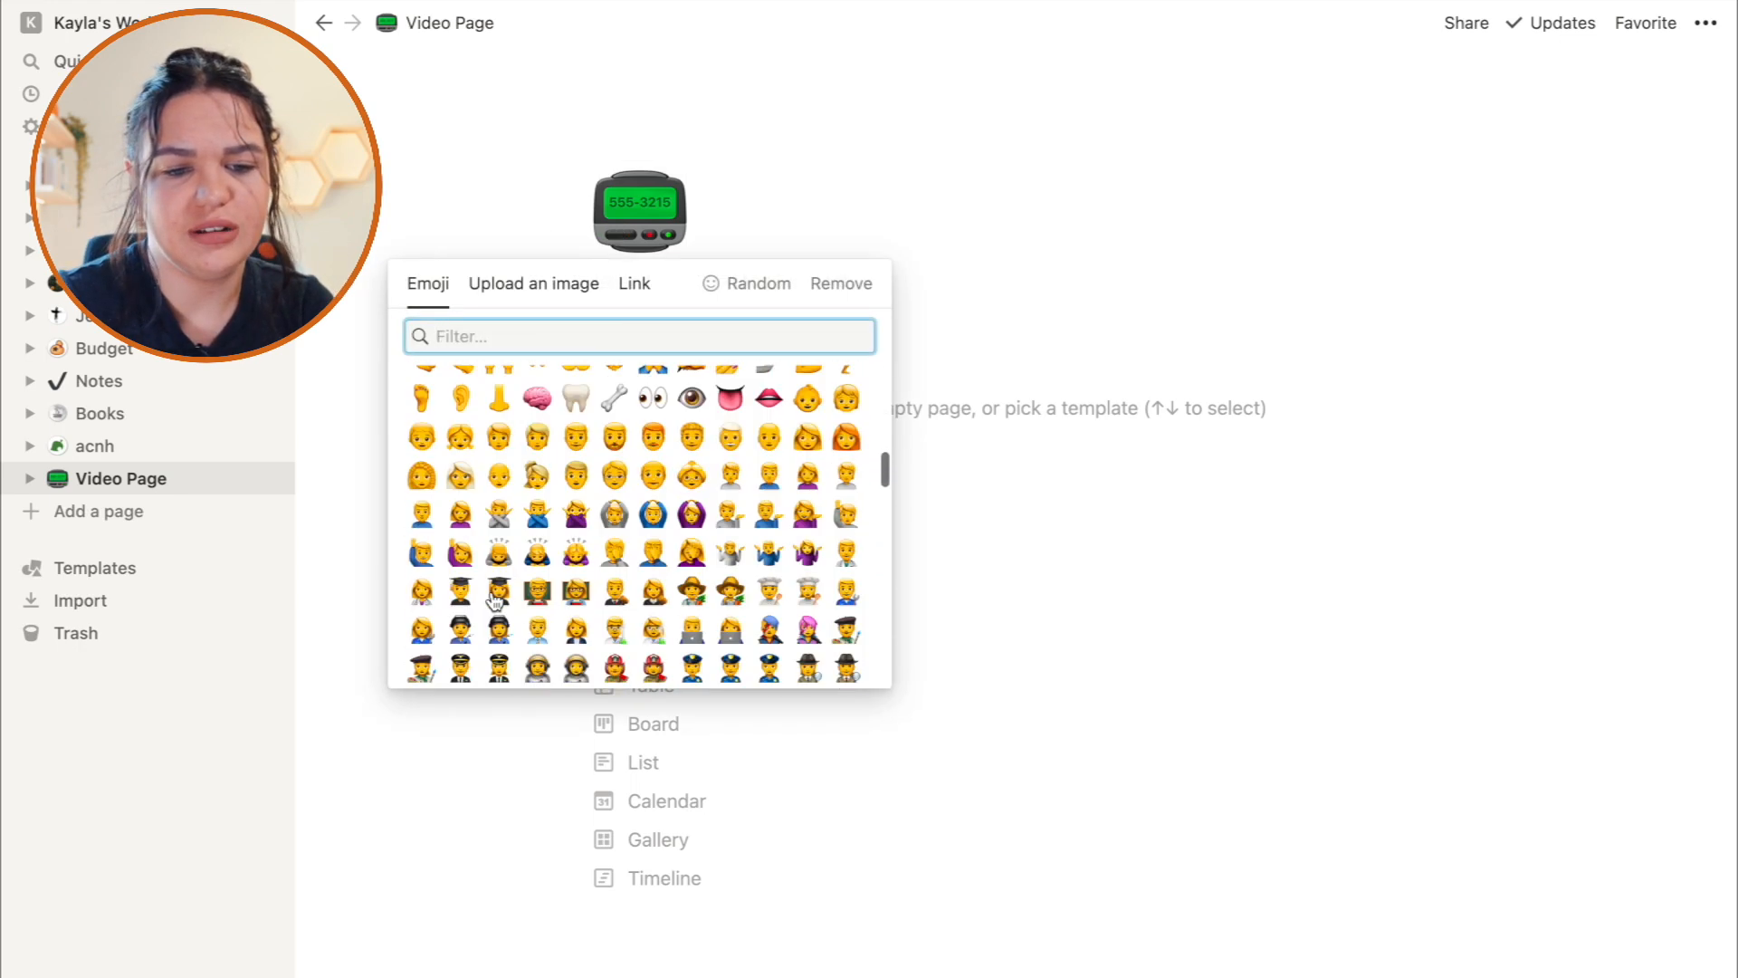
left_click(531, 298)
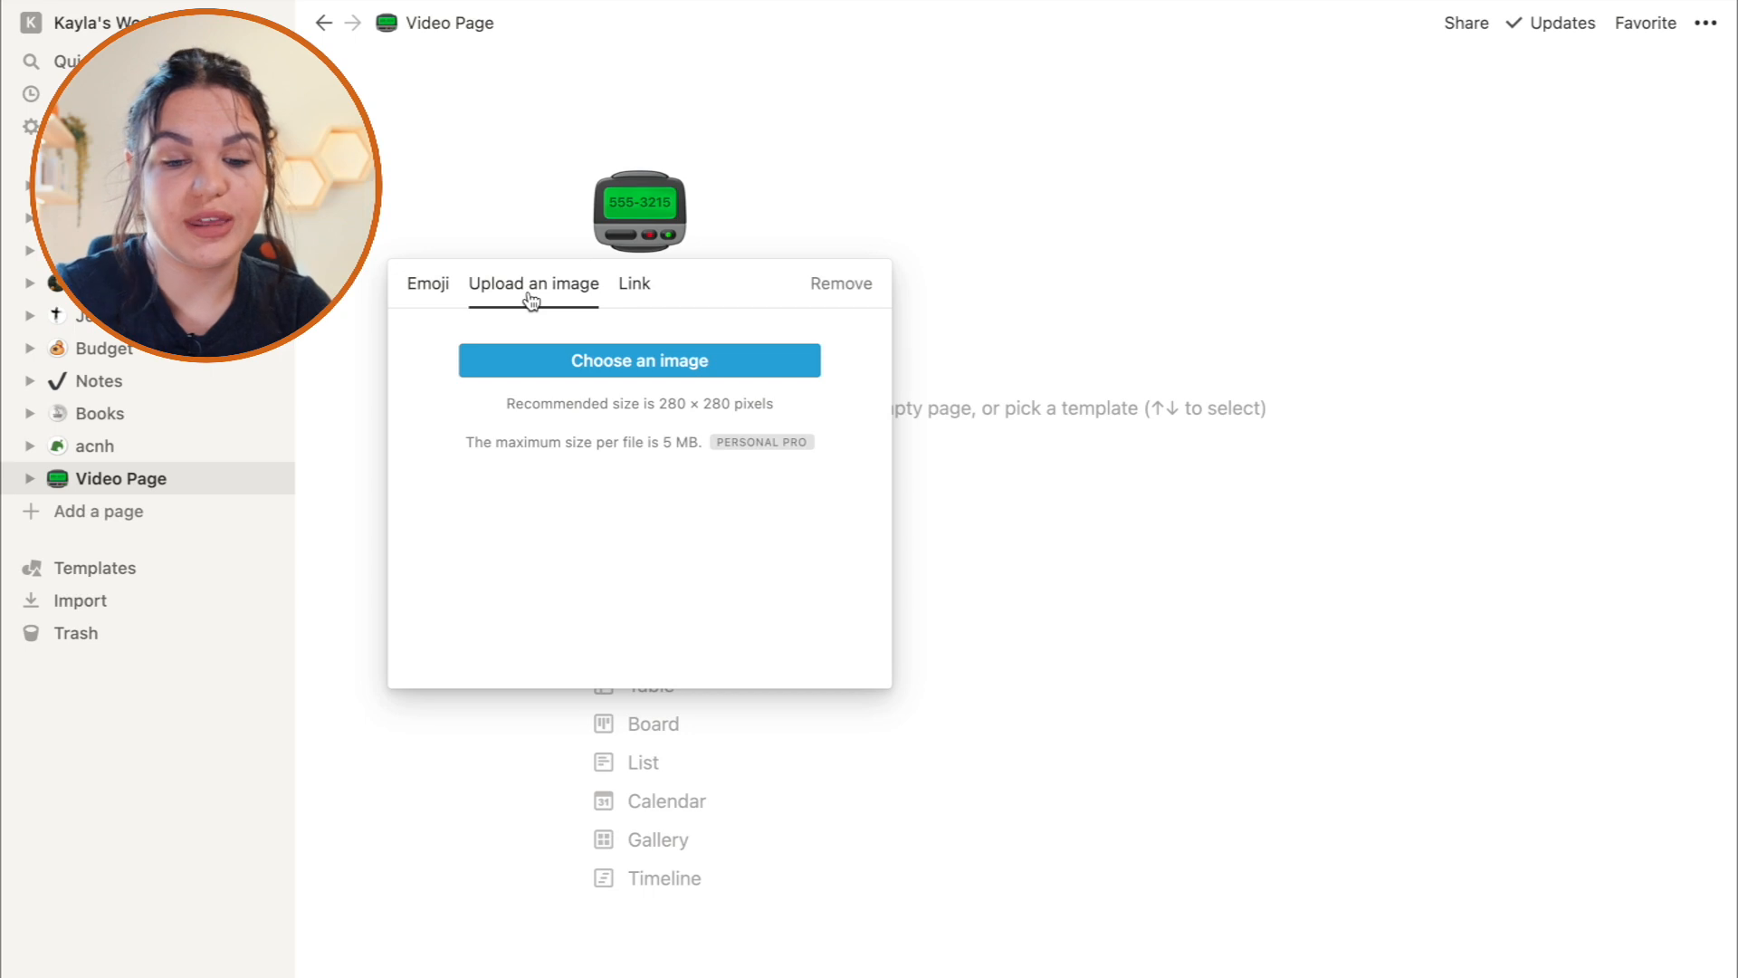
left_click(448, 289)
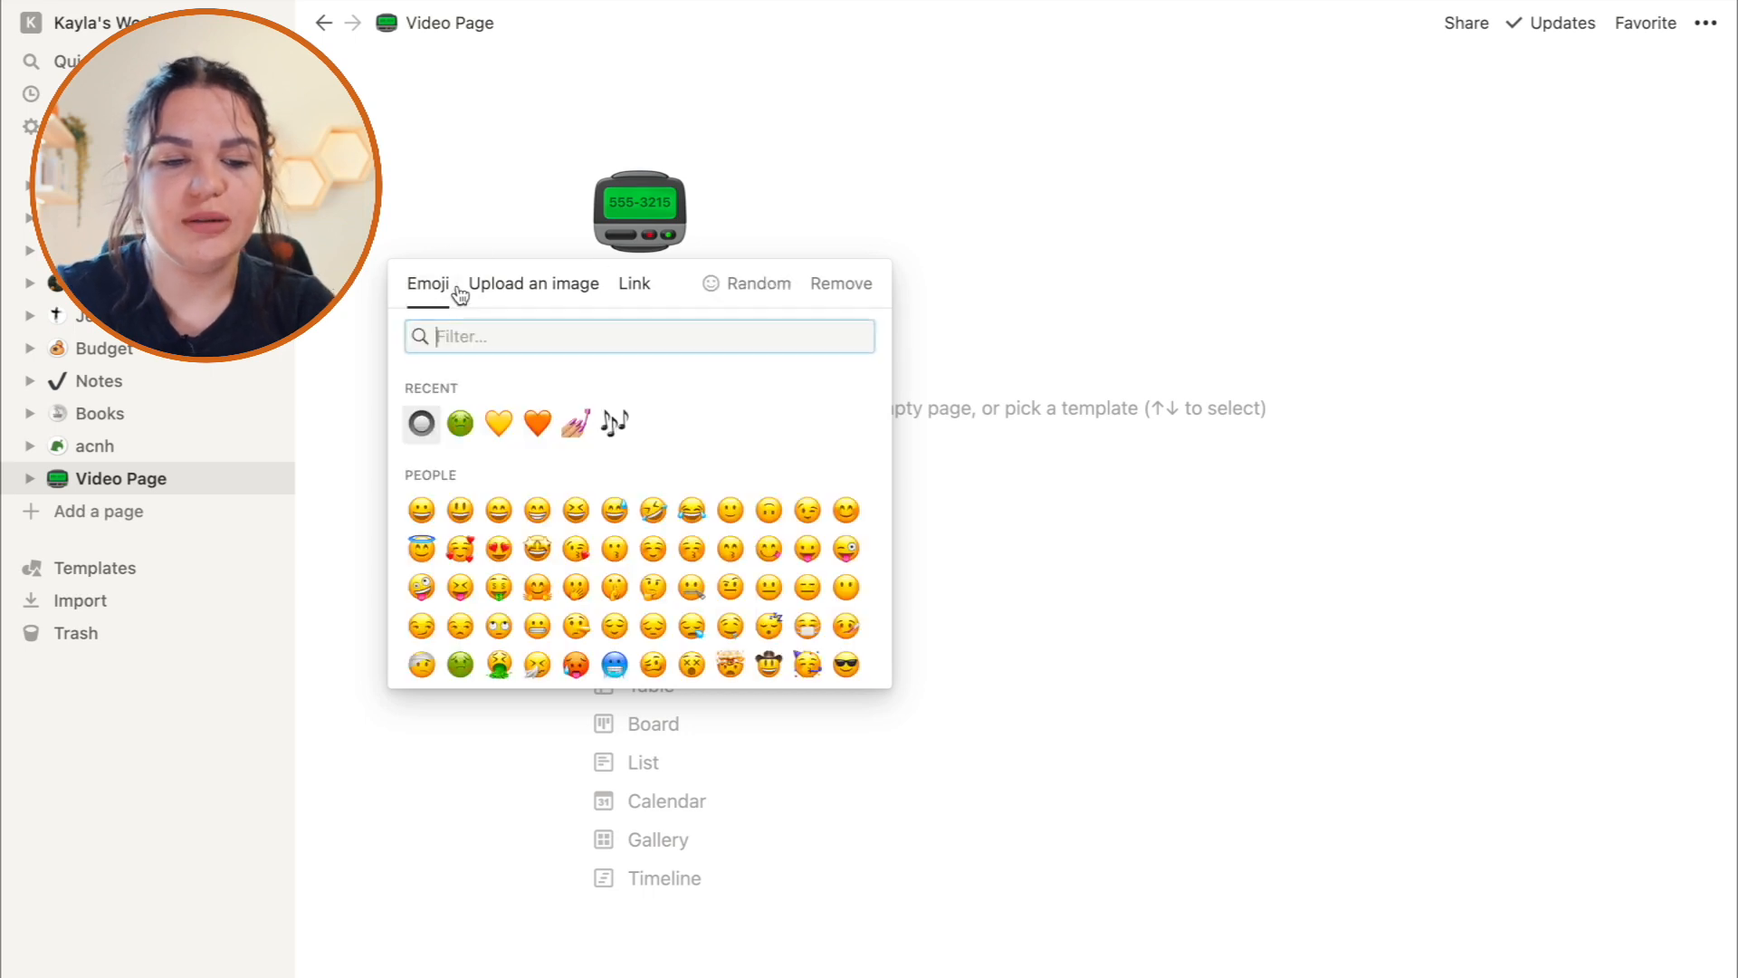
left_click(499, 422)
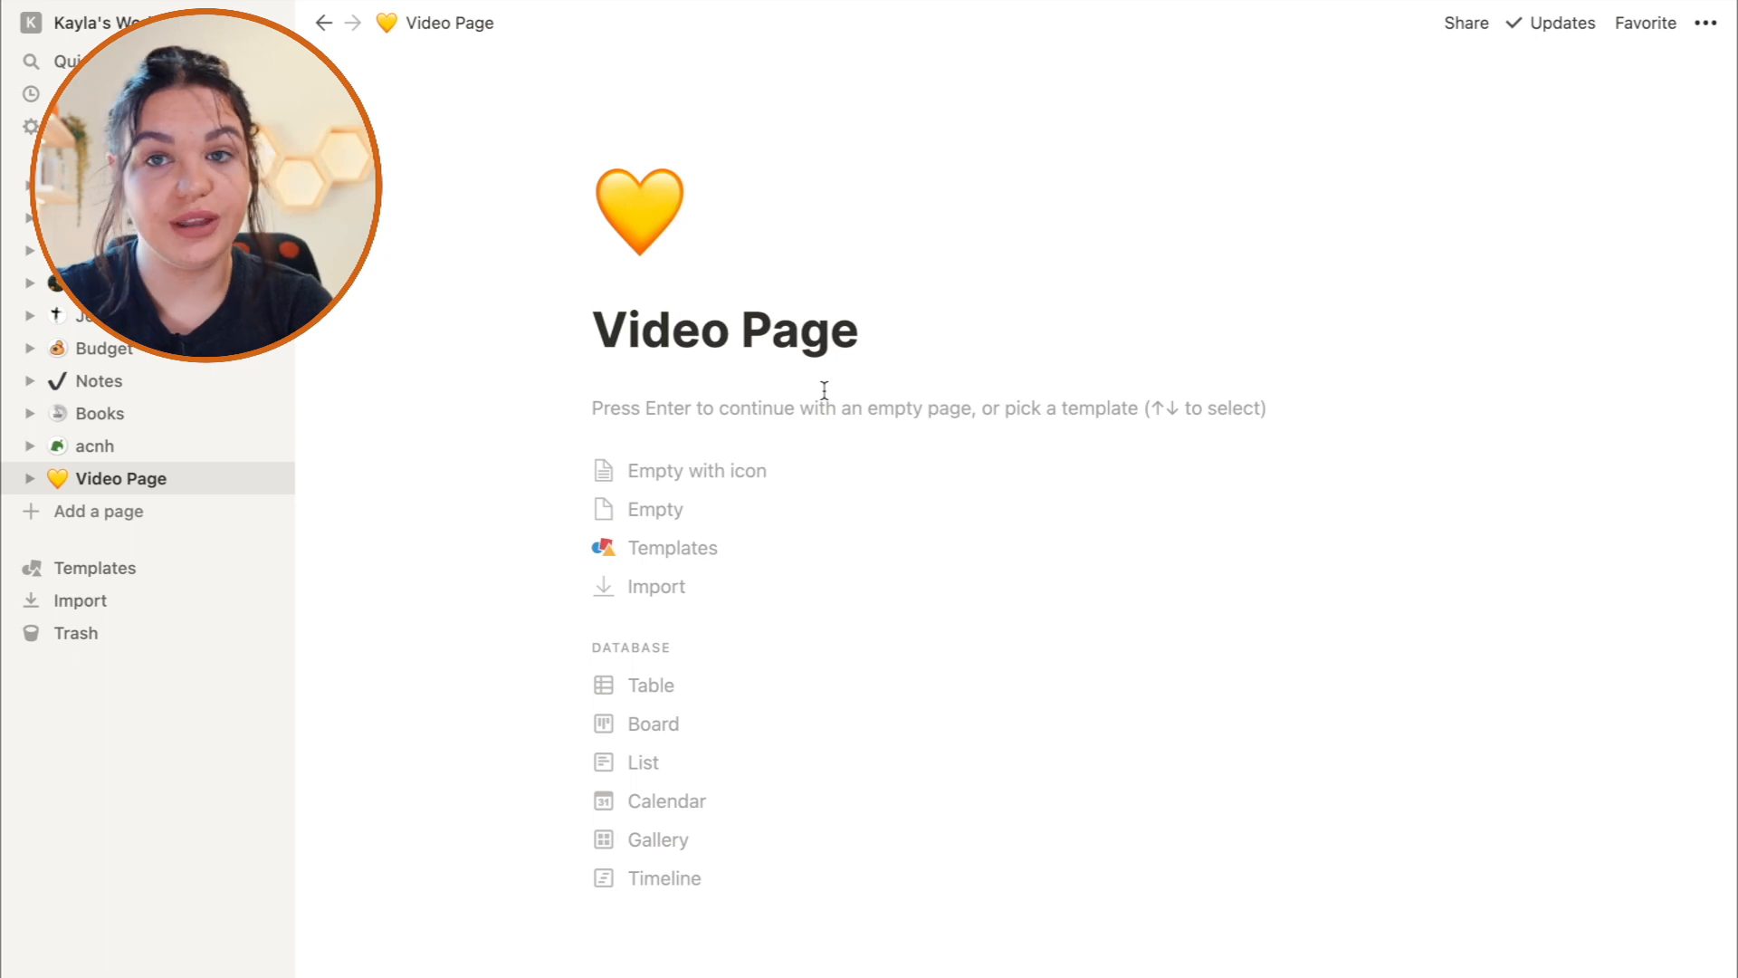
Start the Video Page as an empty page and place the cursor in its body.
left_click(772, 407)
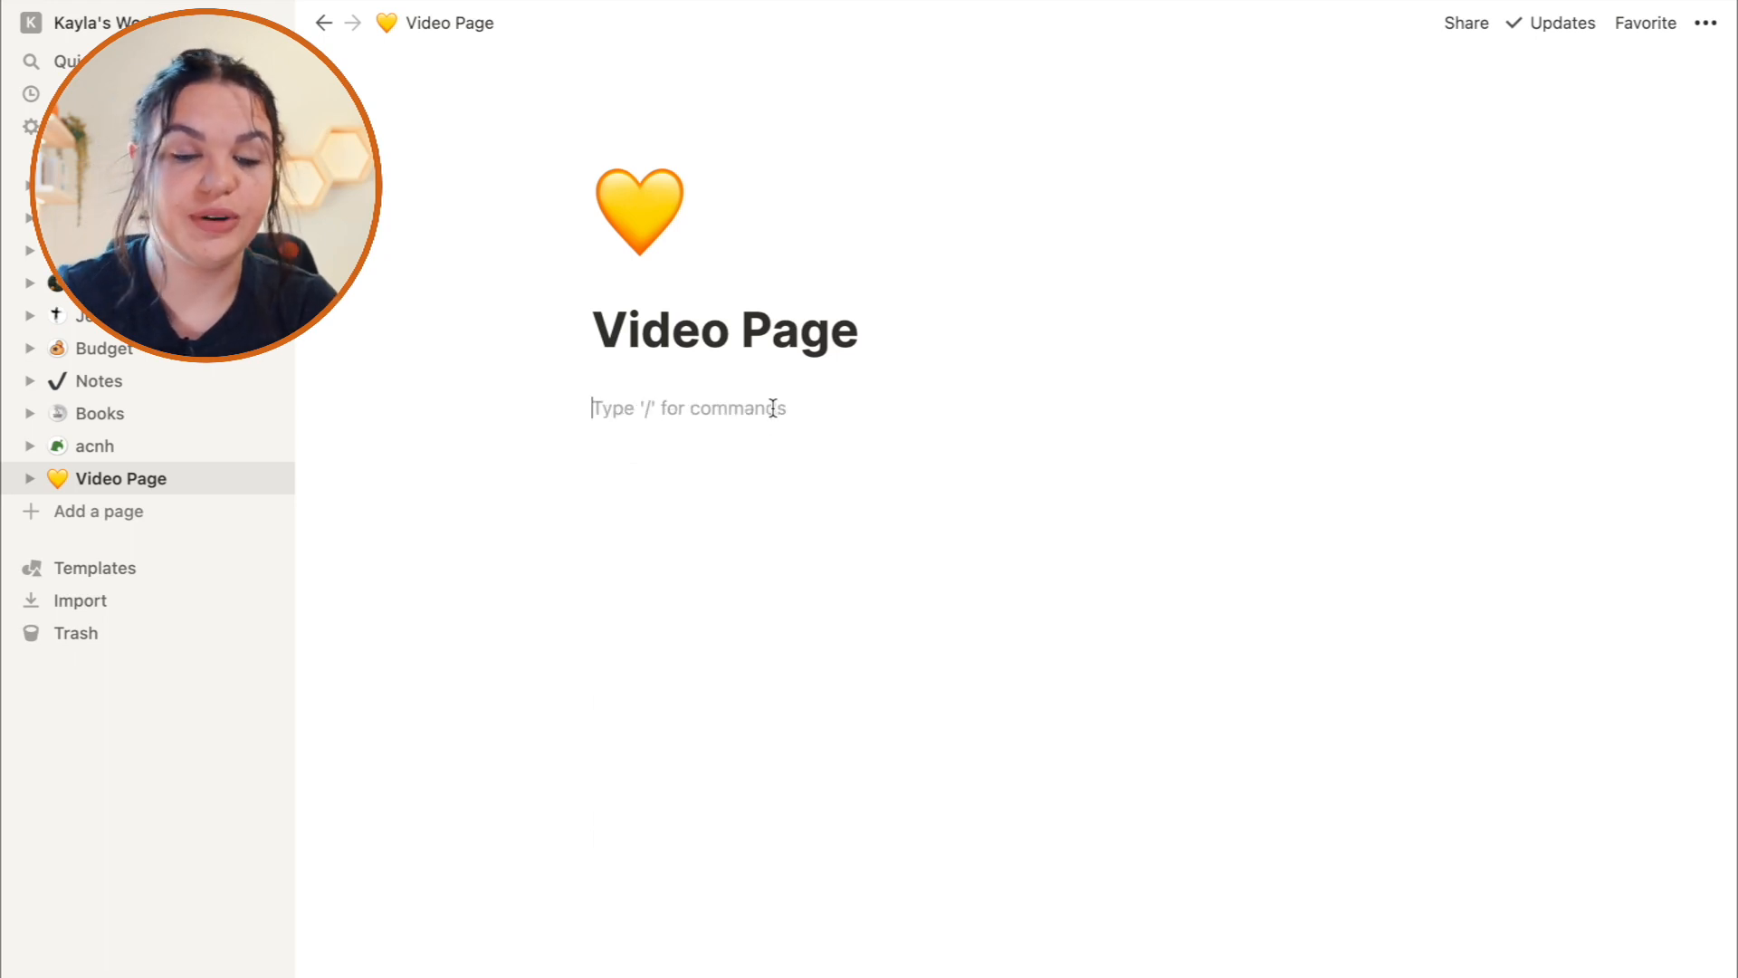
left_click(887, 351)
left_click(698, 418)
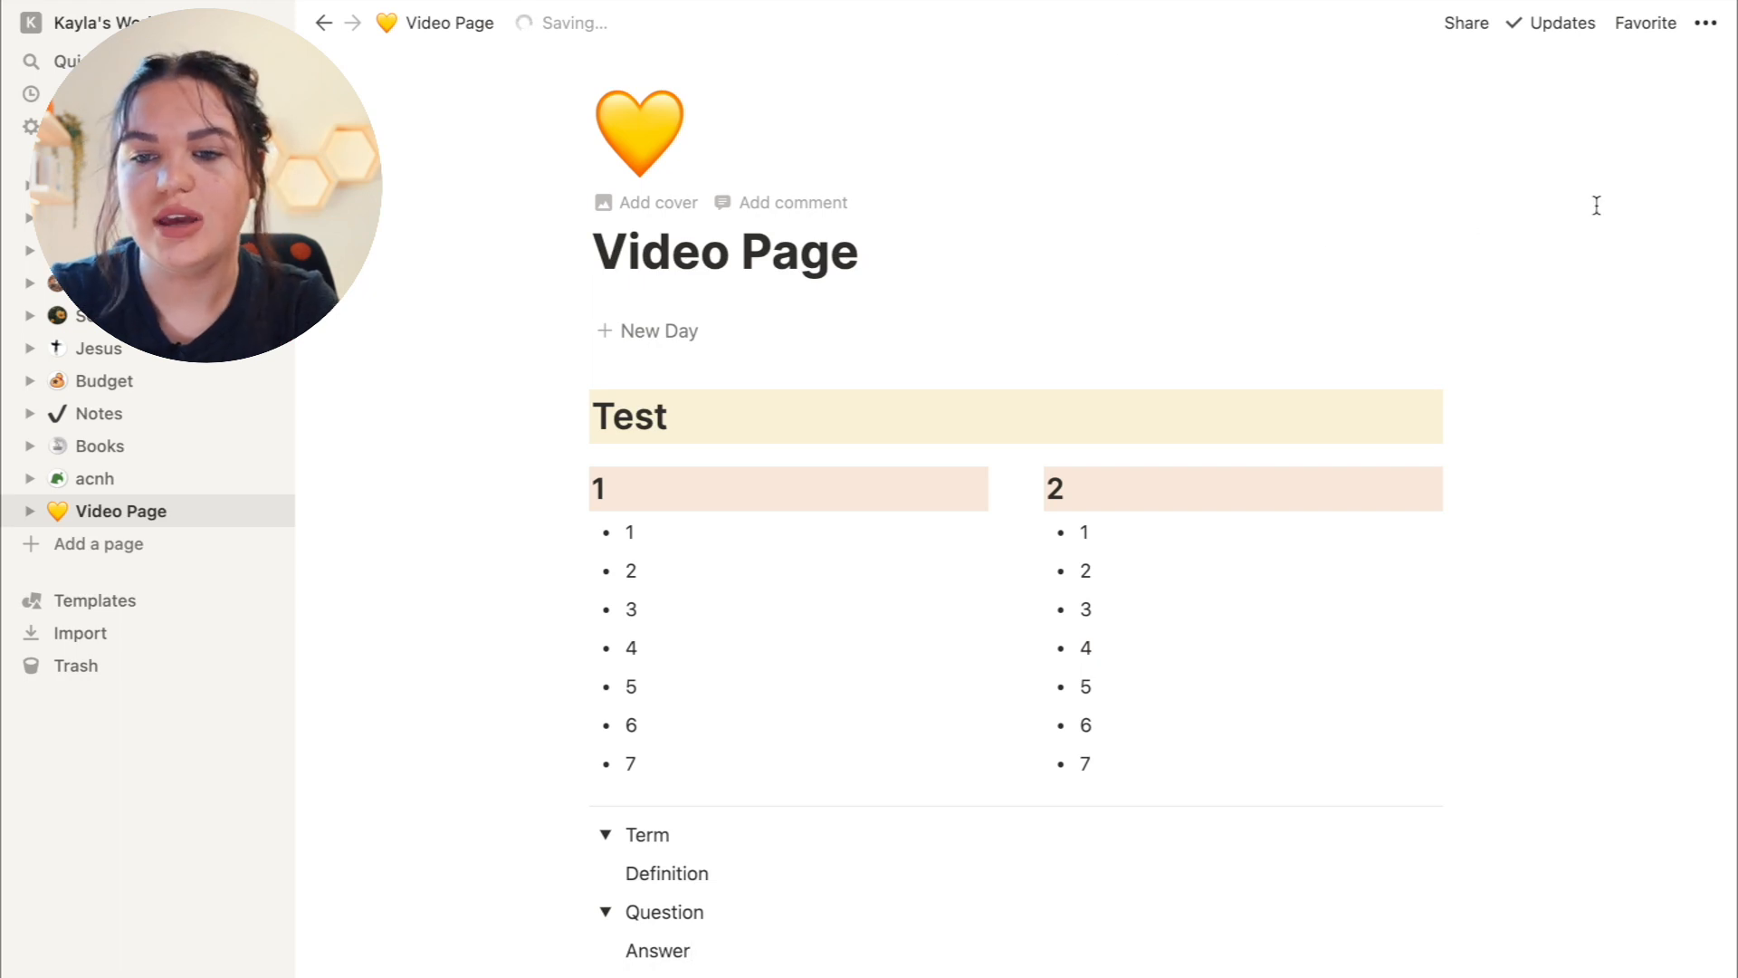
Try the small text option on the Video Page, restore the normal text size, and set the page to full width.
left_click(1708, 25)
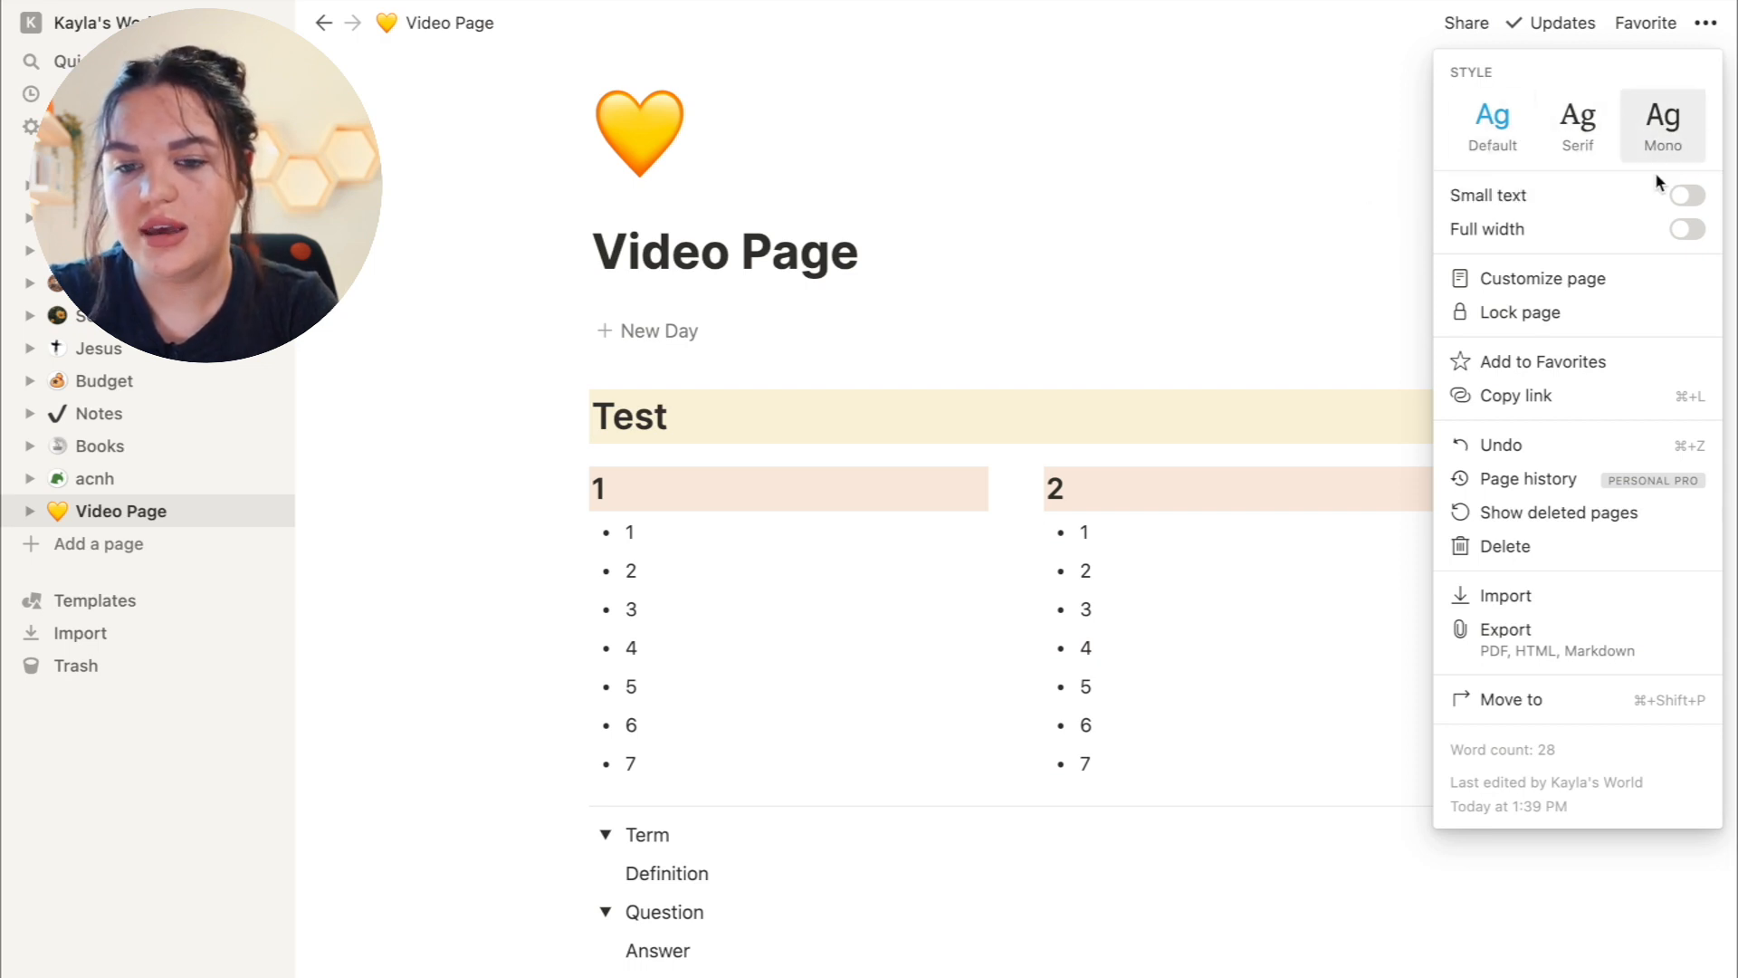
left_click(1684, 201)
left_click(1682, 201)
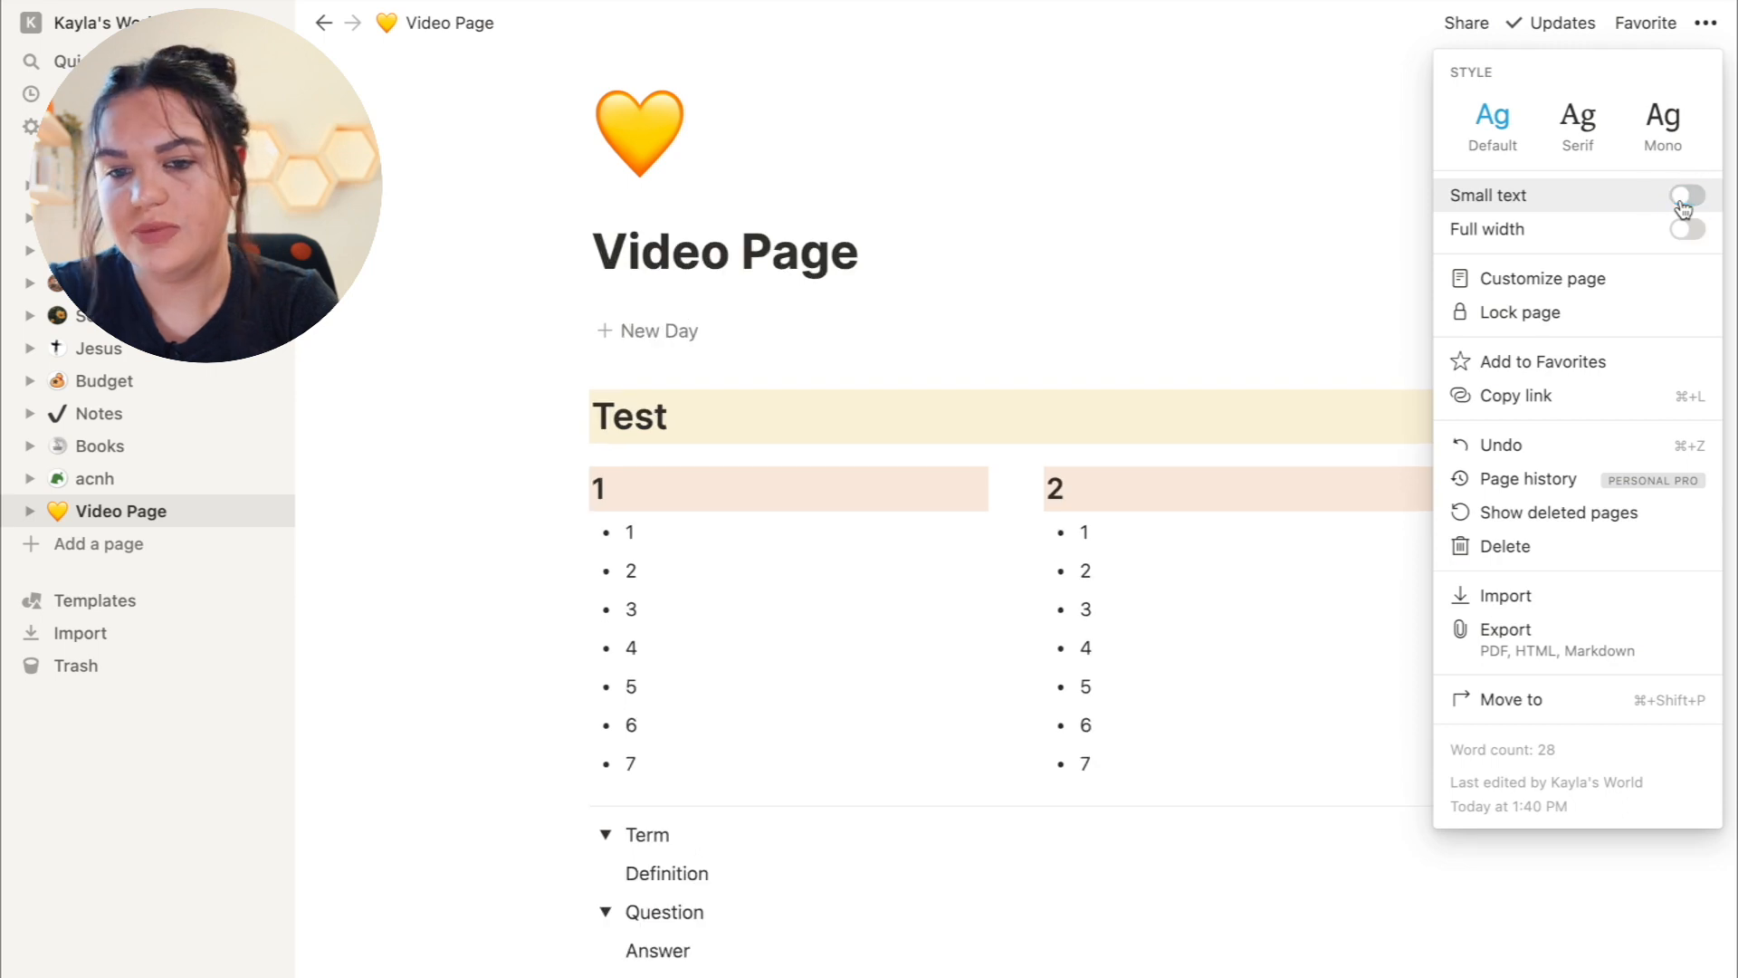
left_click(1687, 228)
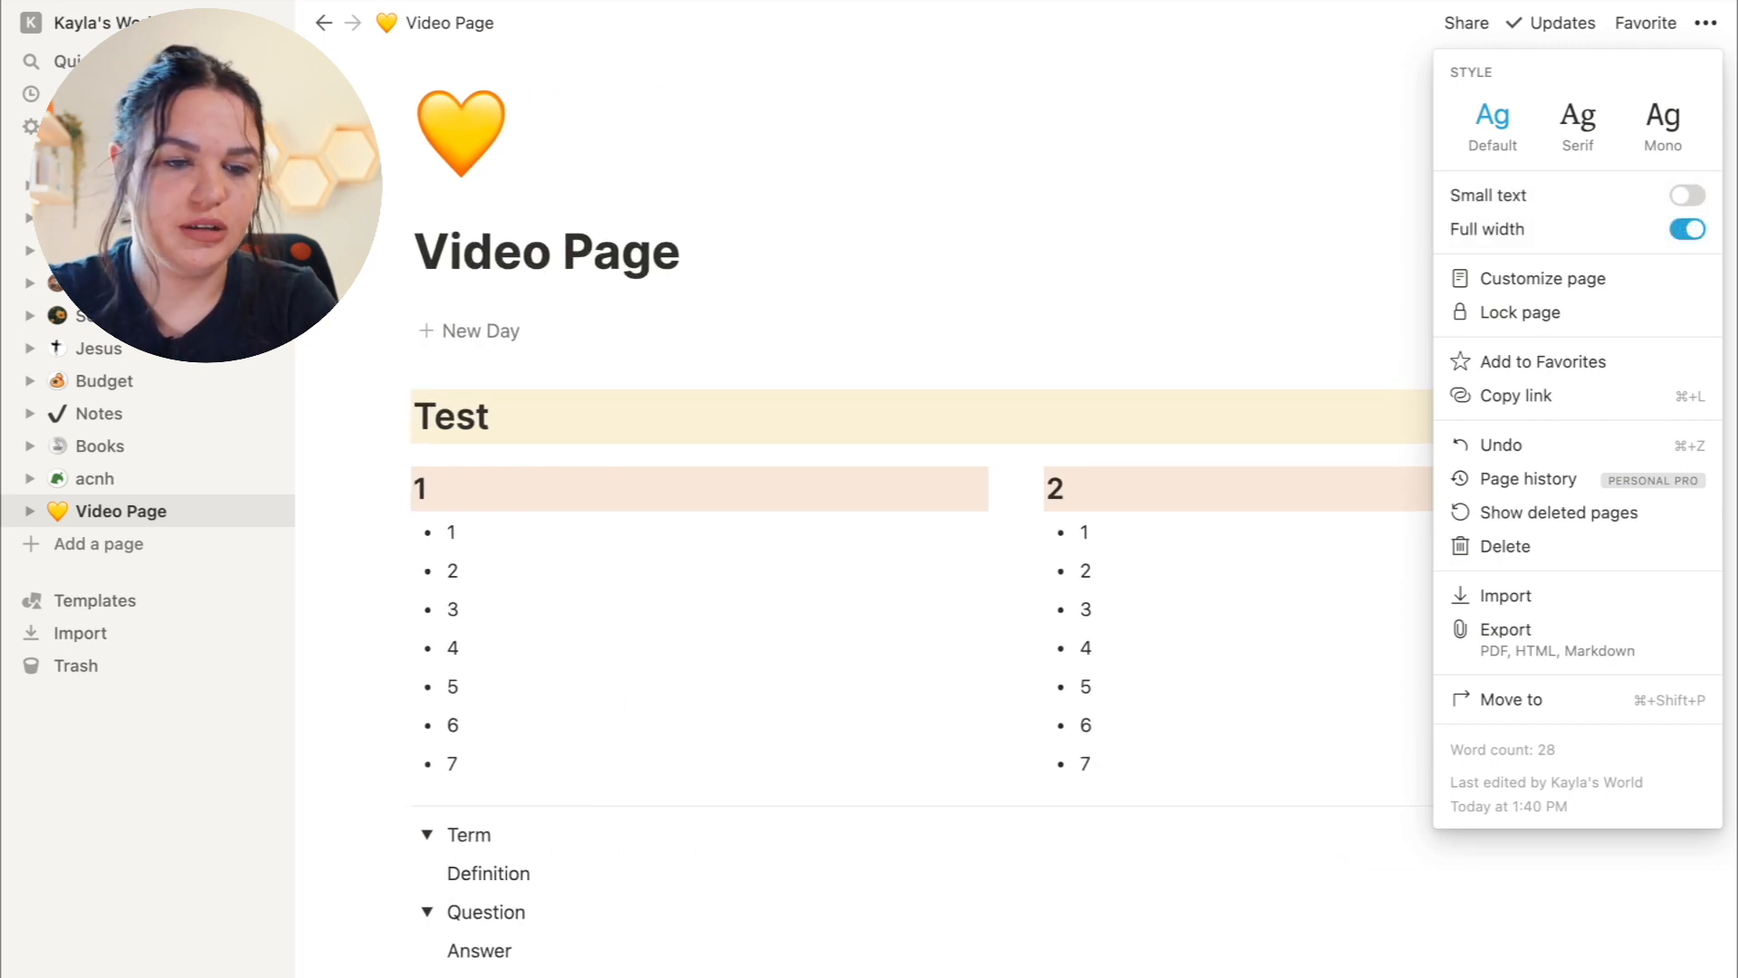
Collapse the sidebar and compare the Video Page with full width off and on, leaving full width on.
left_click(335, 153)
left_click(273, 21)
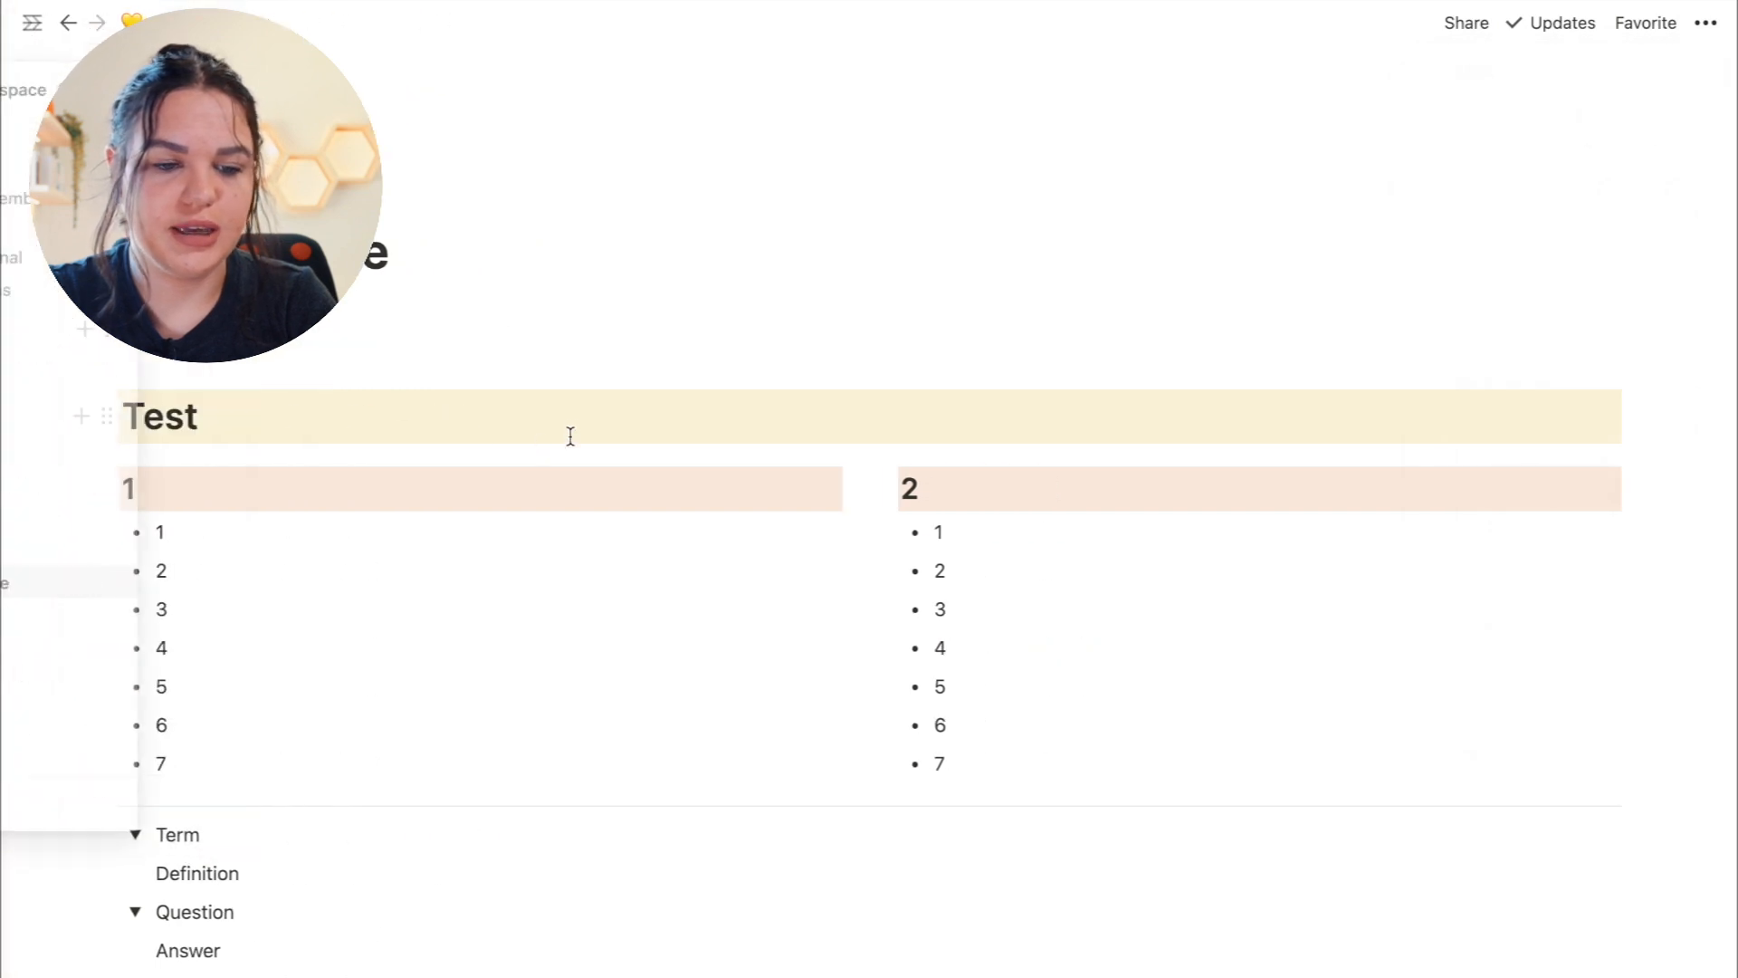
left_click(1705, 23)
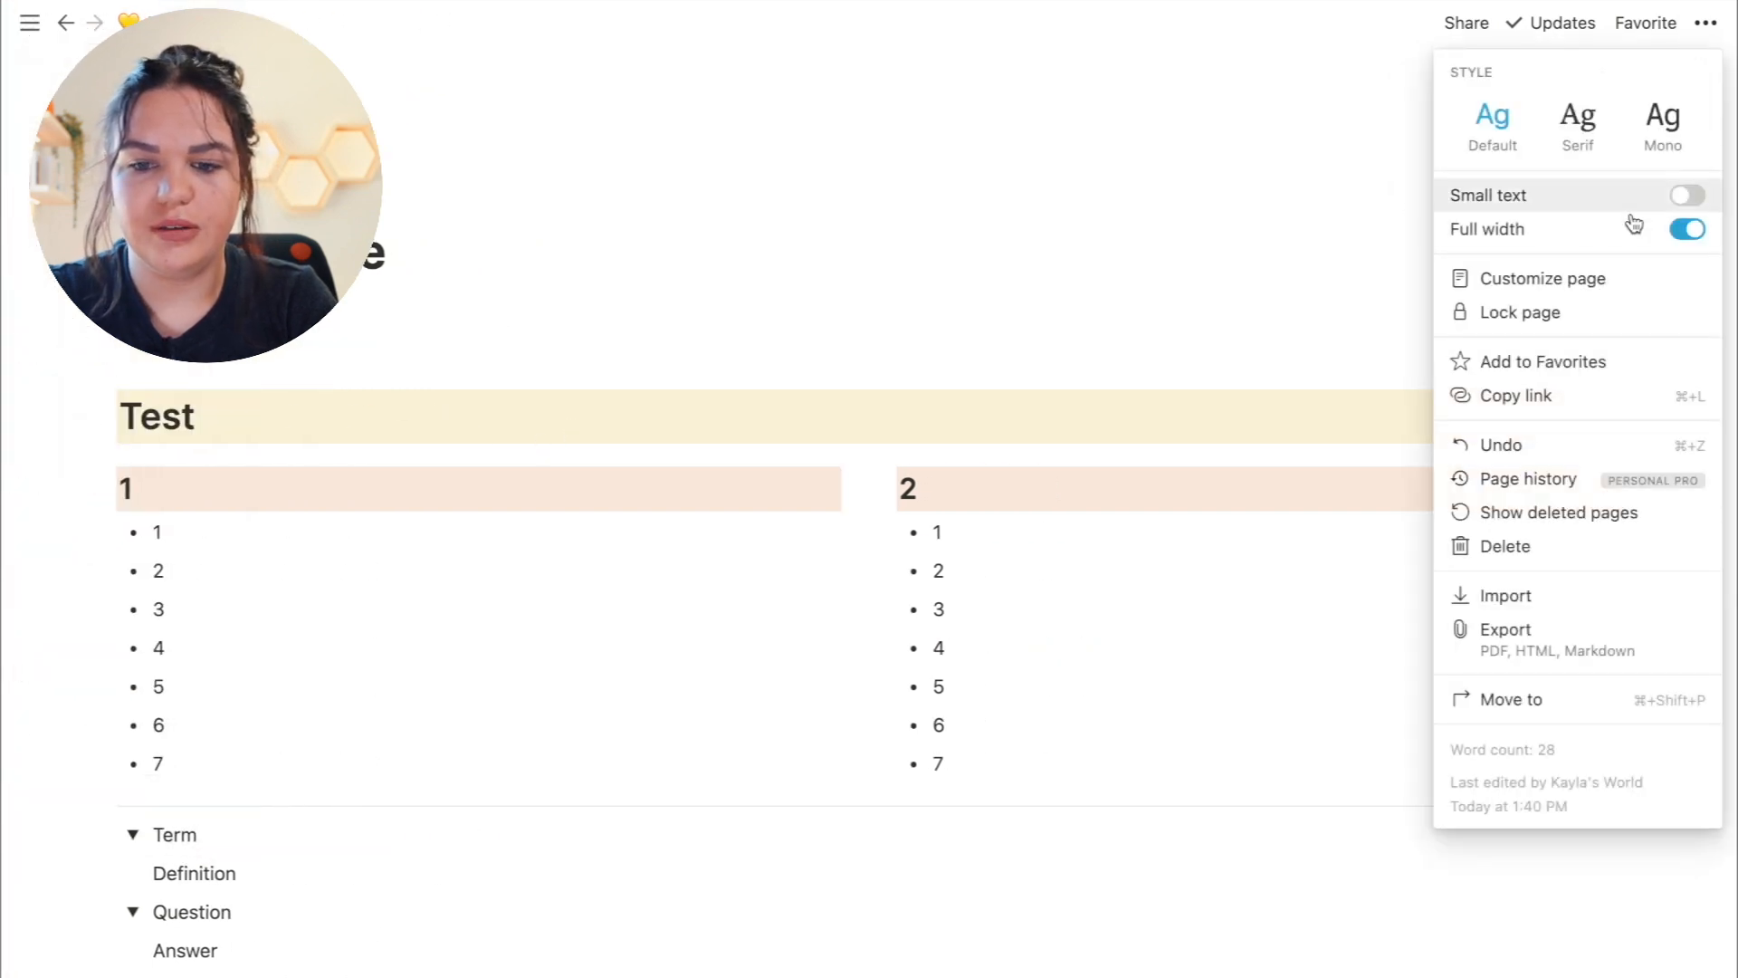
left_click(1689, 230)
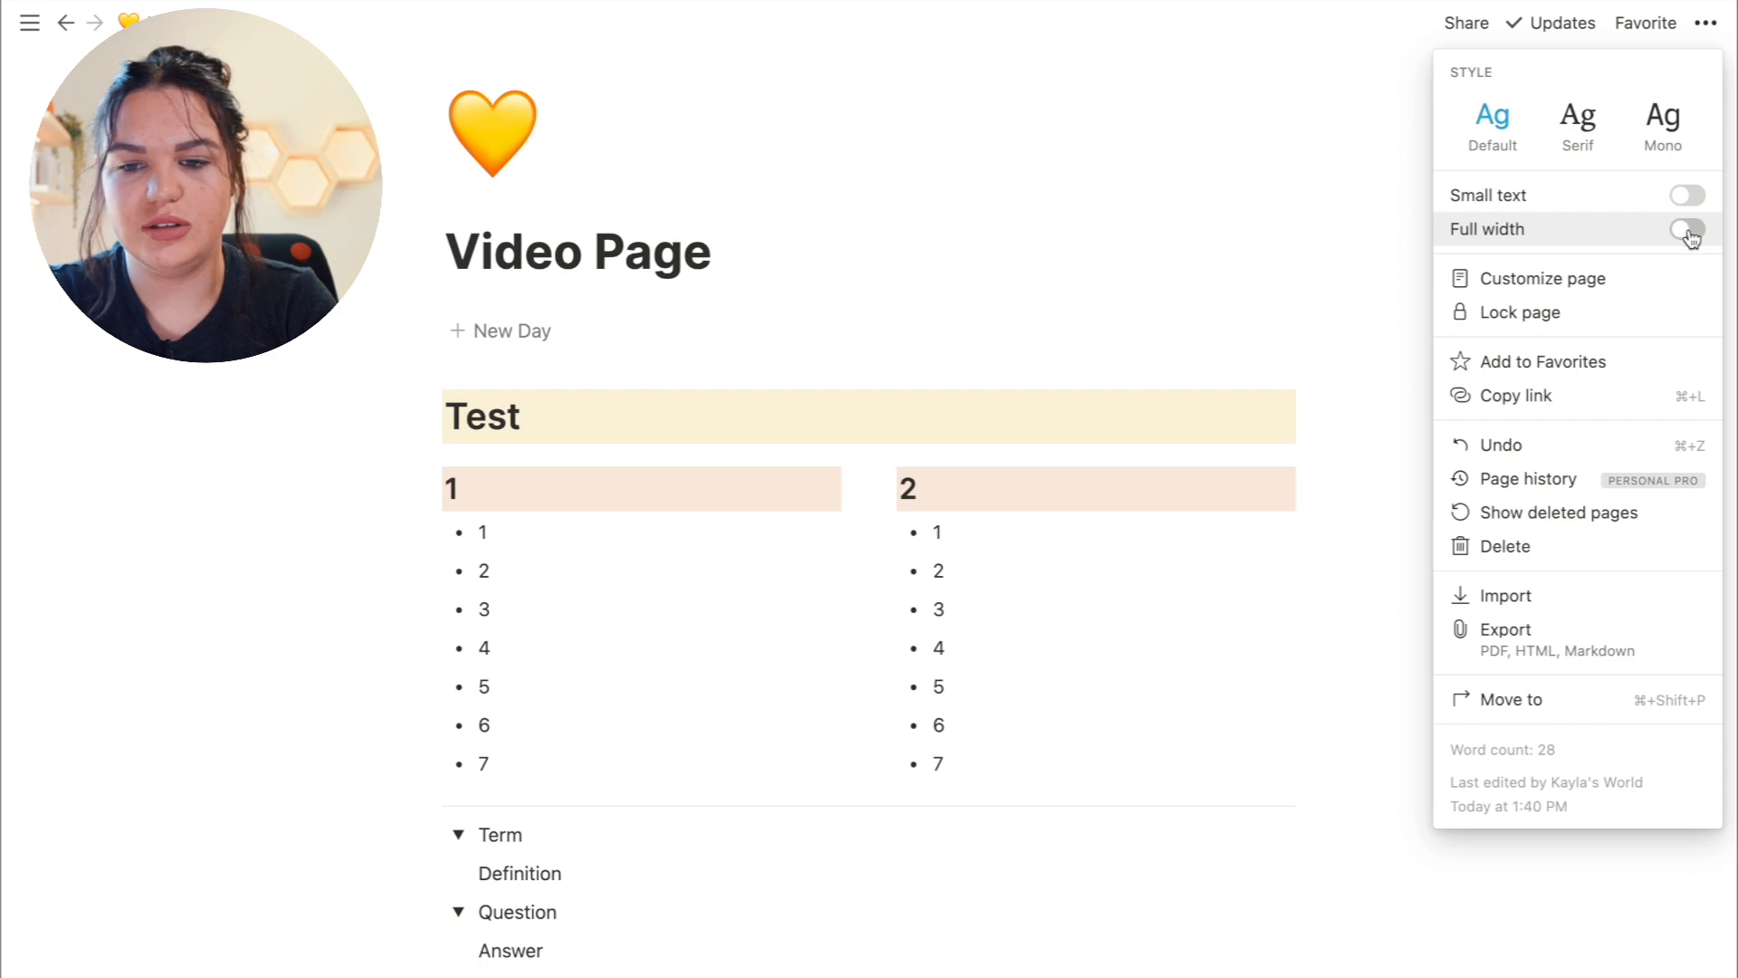
left_click(1688, 230)
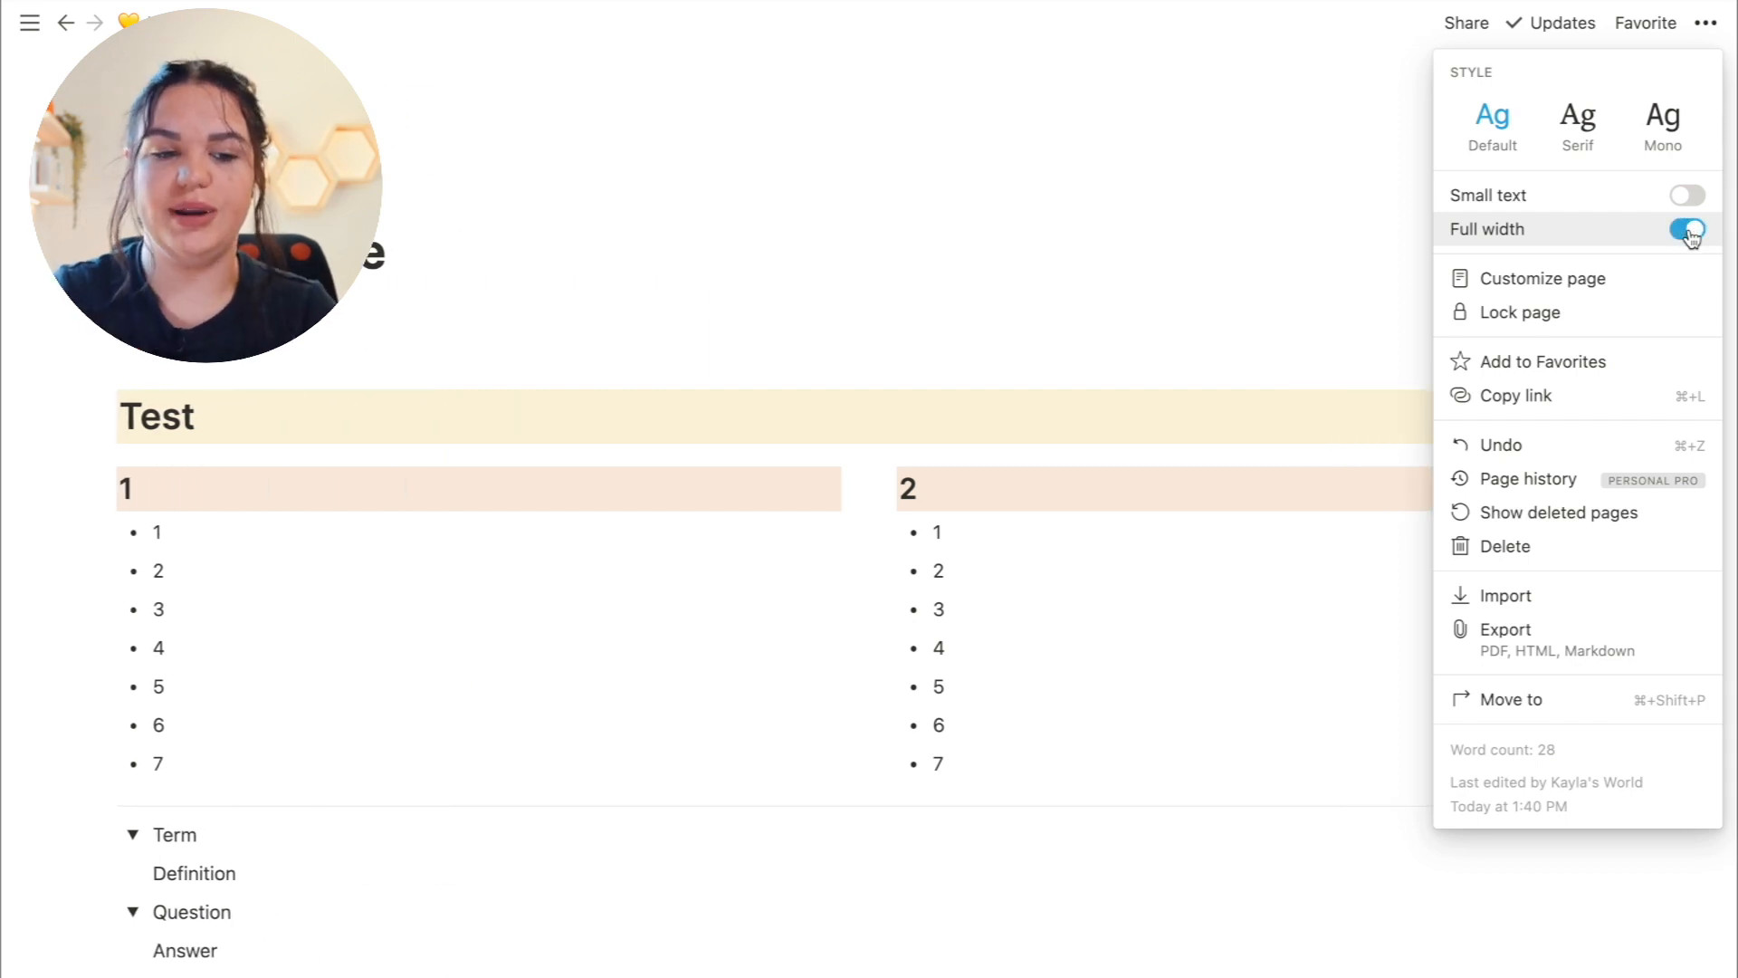
left_click(1689, 230)
left_click(1688, 230)
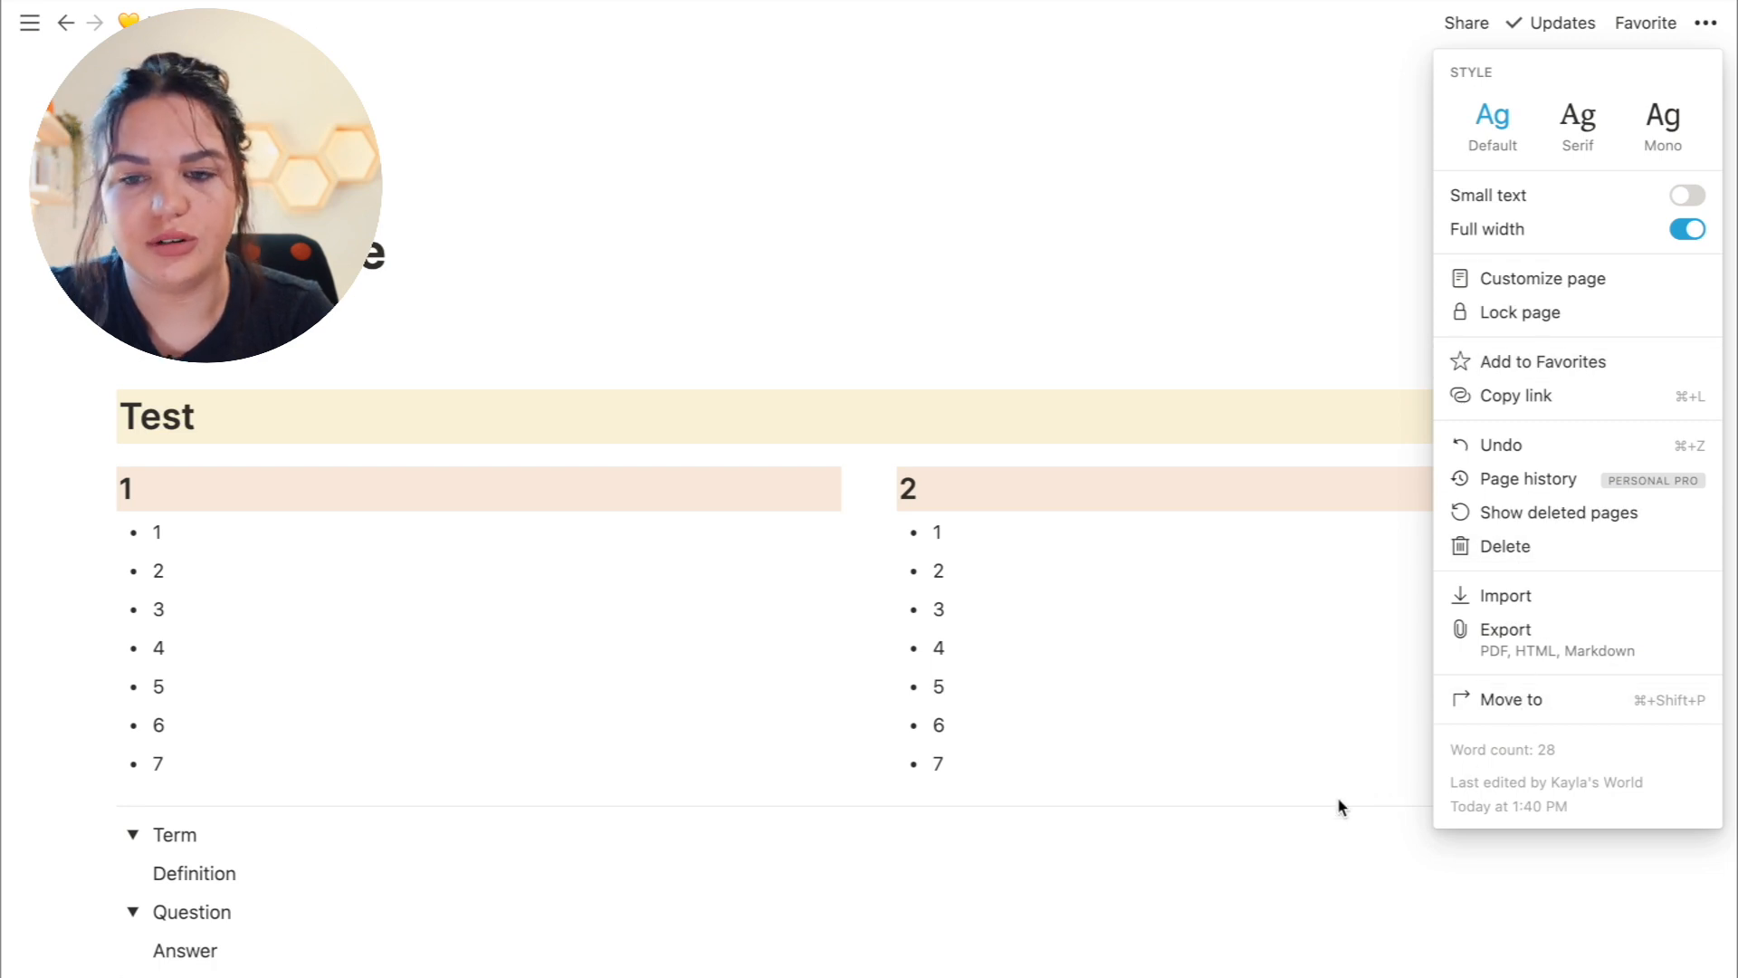
left_click(1016, 259)
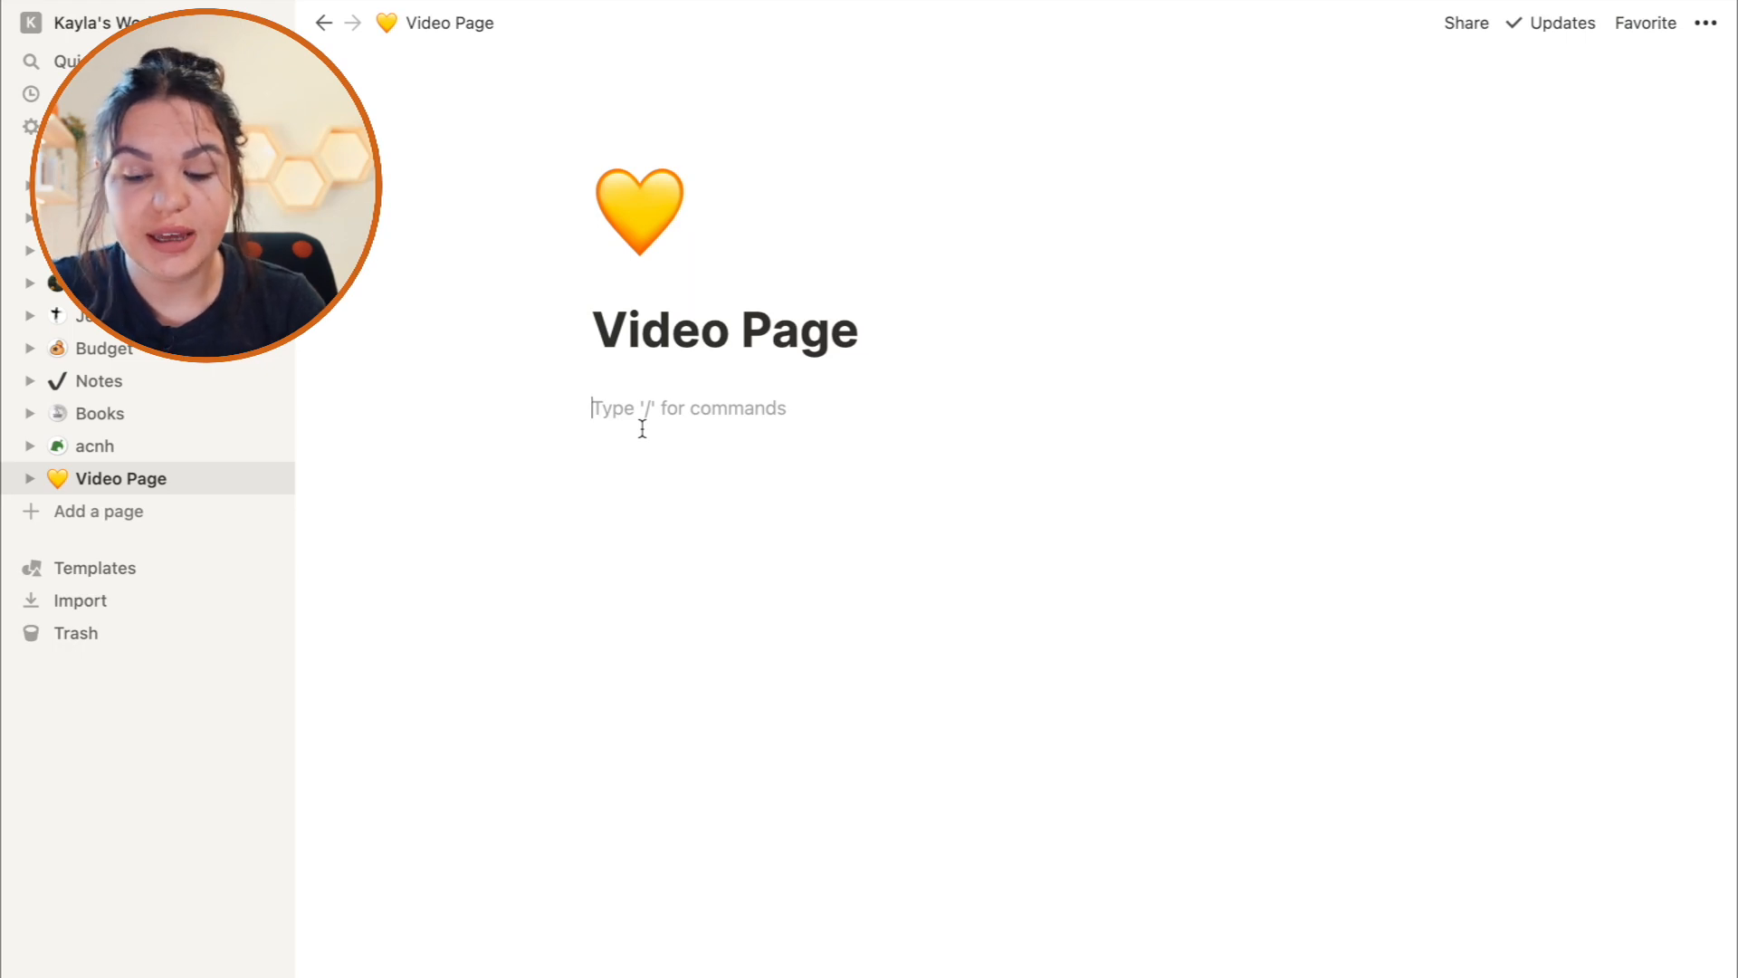
Look through the available block types and insert a divider below the Video Page title.
type("/")
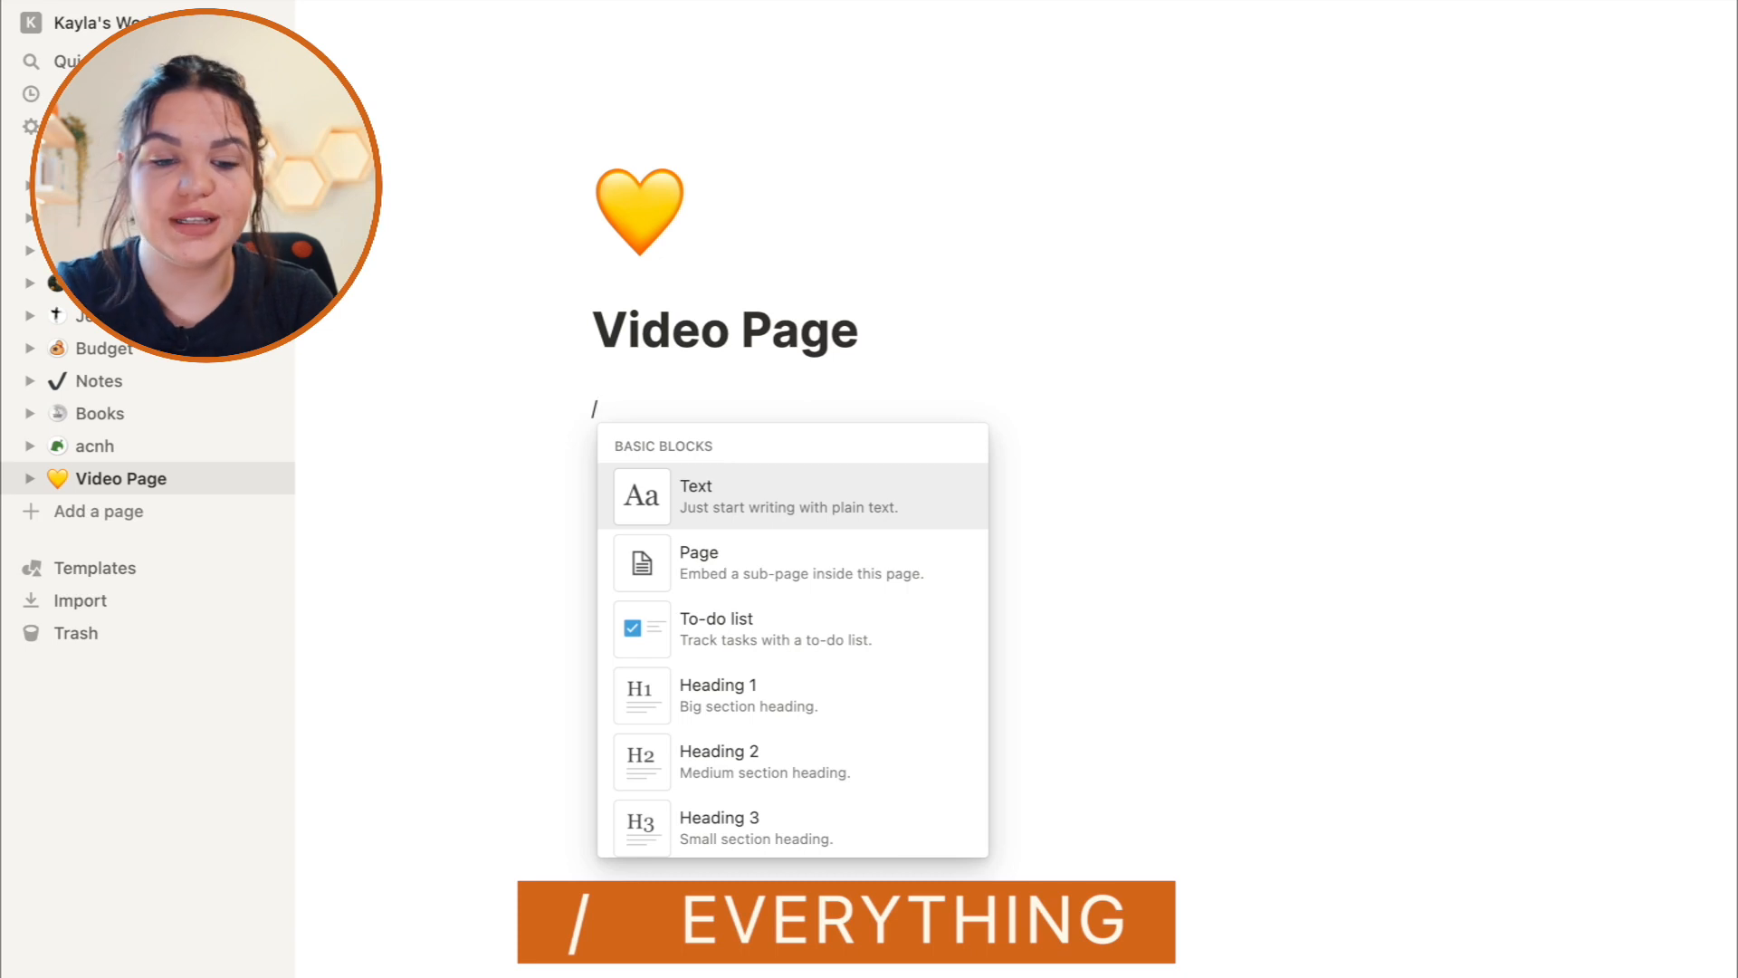
scroll(712, 667, "down", 10)
scroll(712, 666, "up", 10)
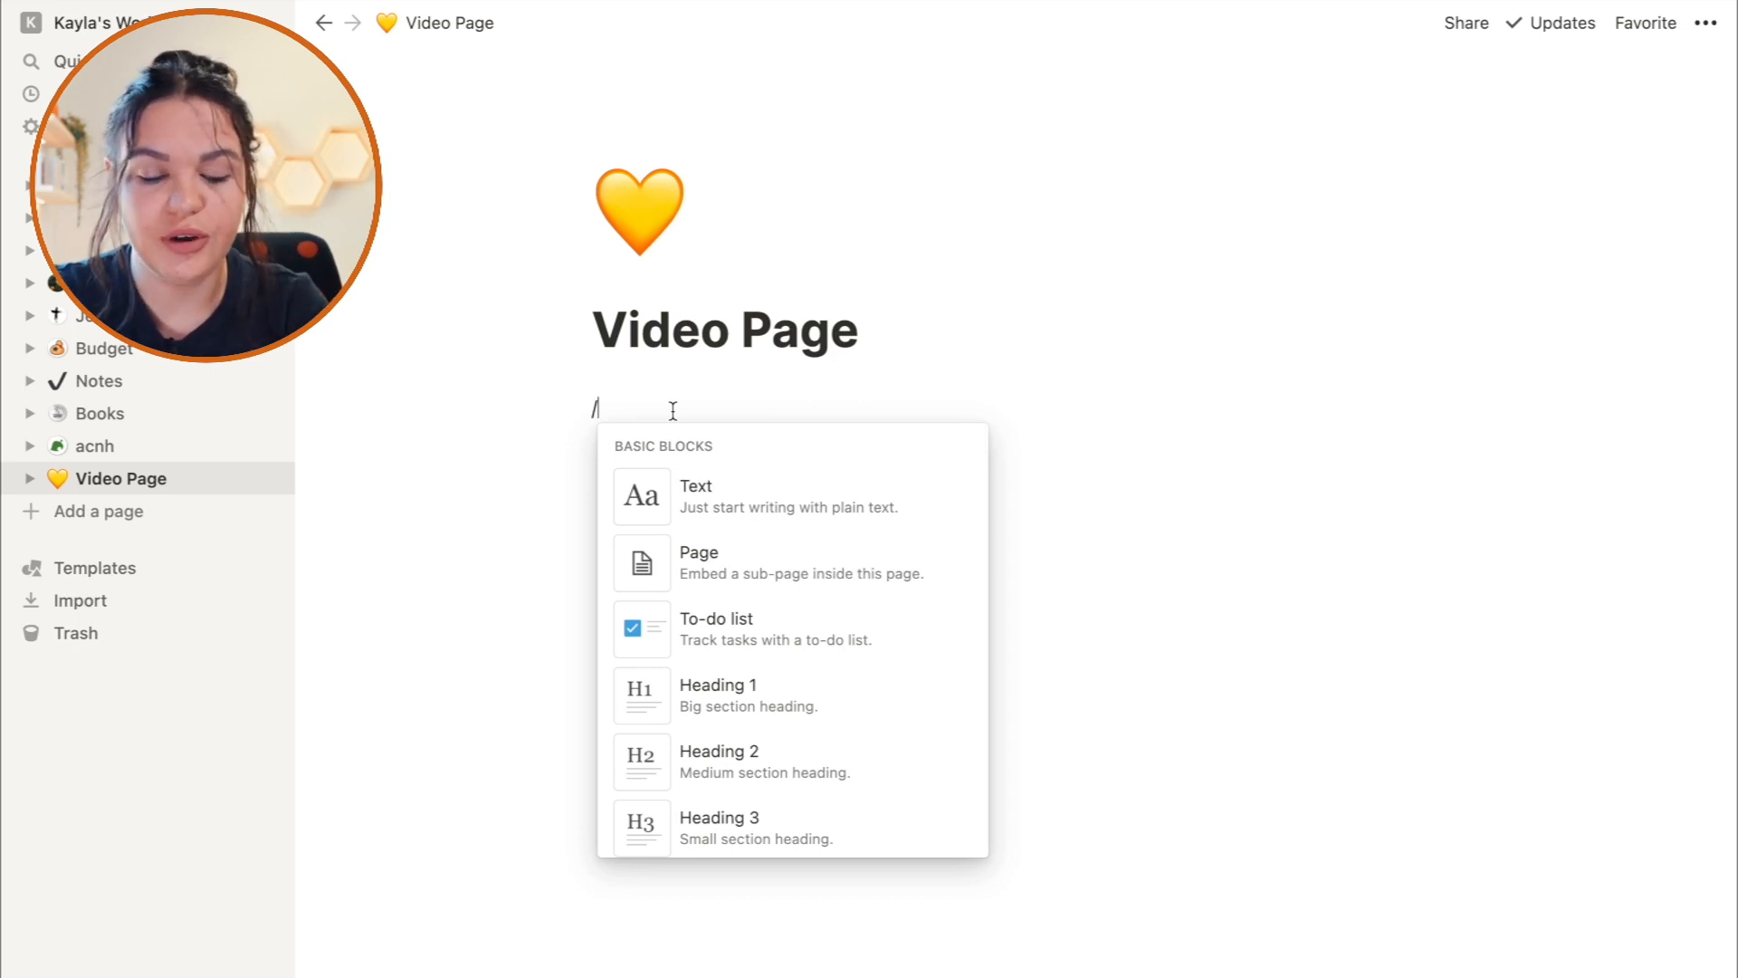
type("div")
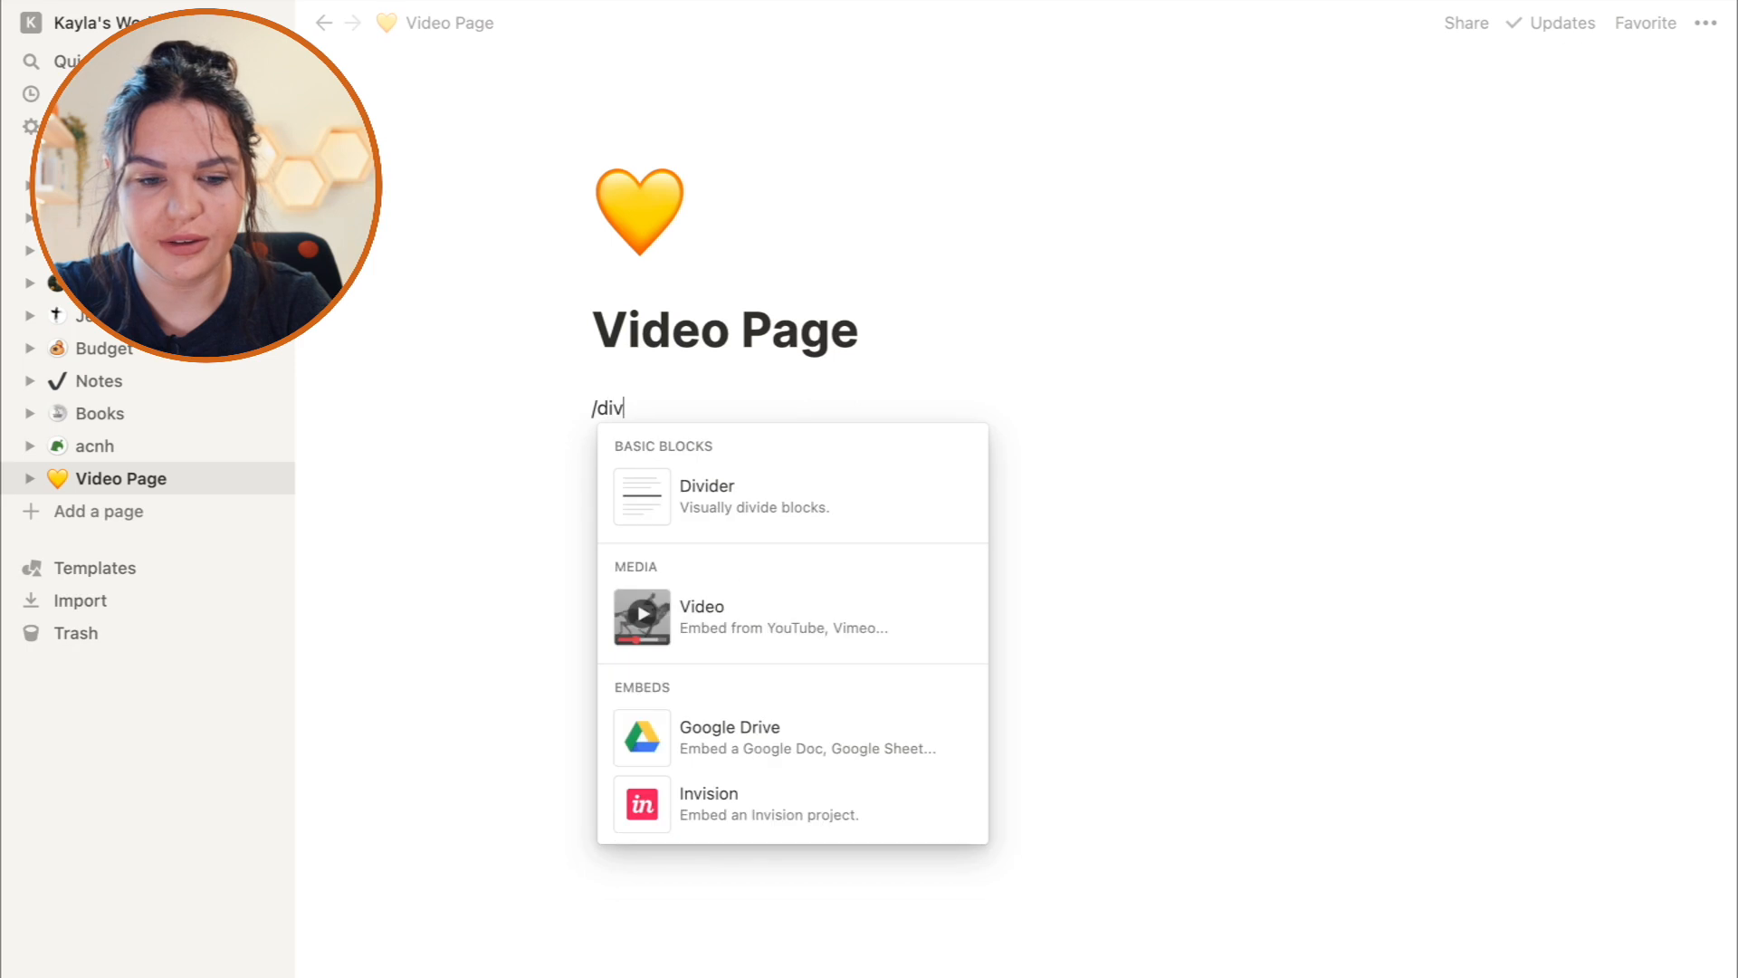
key("Return")
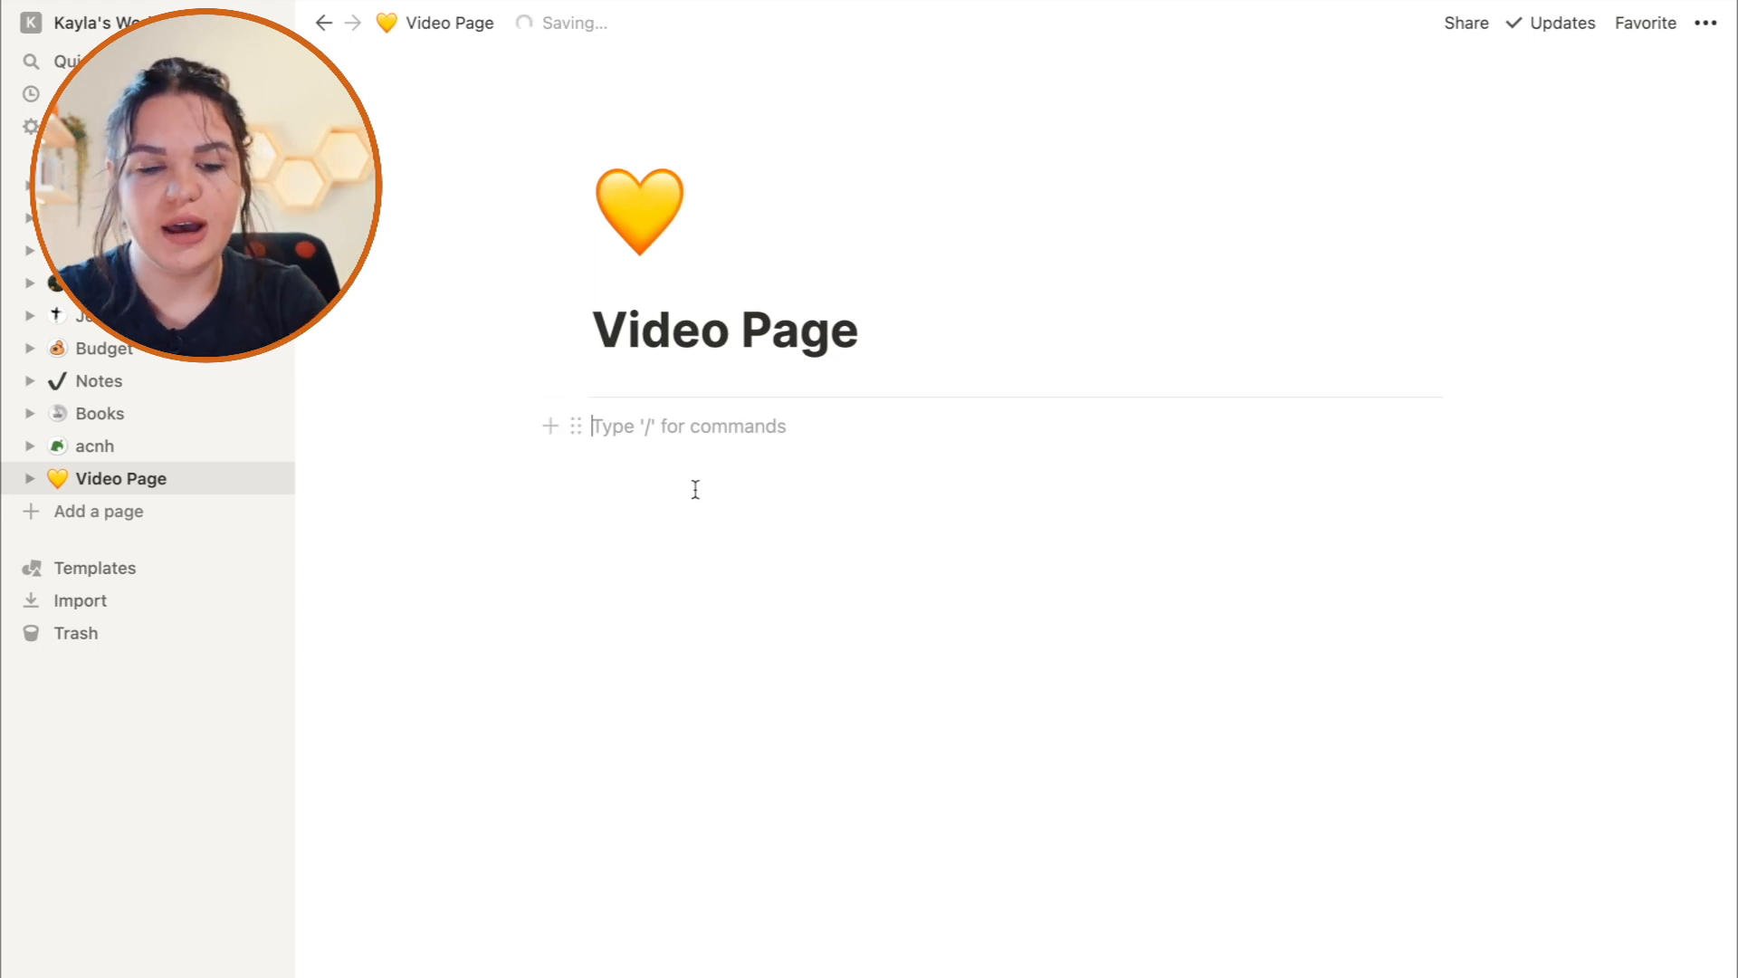
Delete the divider from the Video Page and return the cursor to the empty line.
left_click(581, 396)
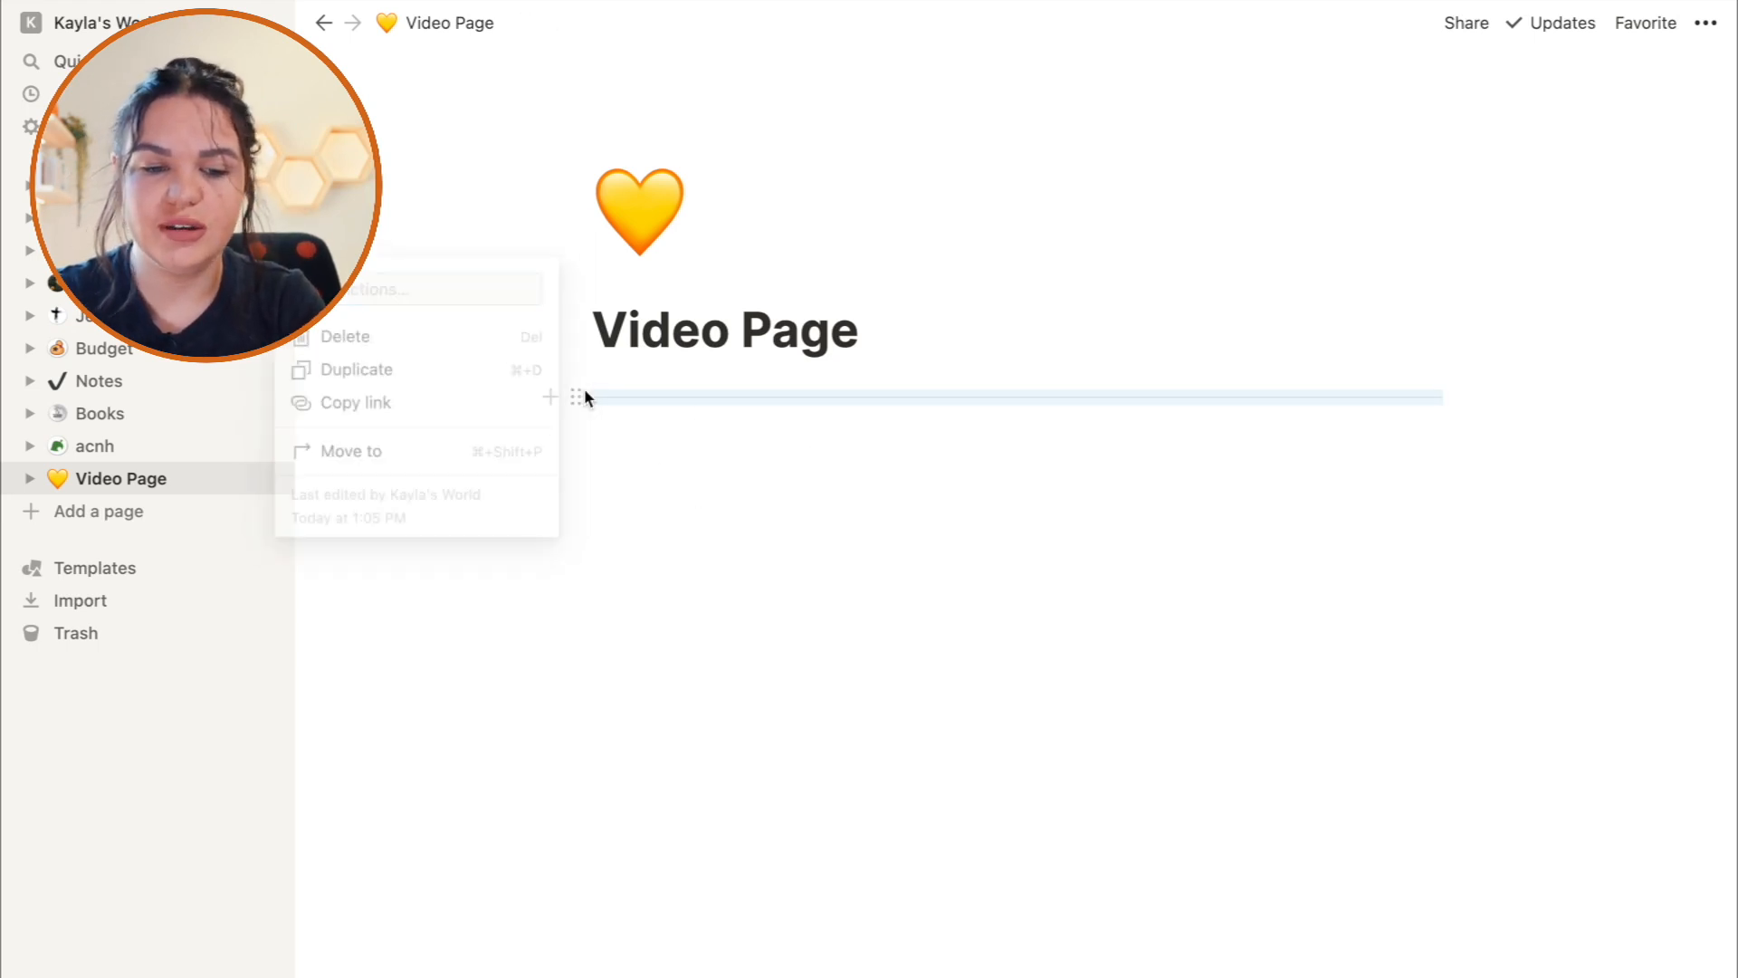
left_click(329, 334)
left_click(595, 390)
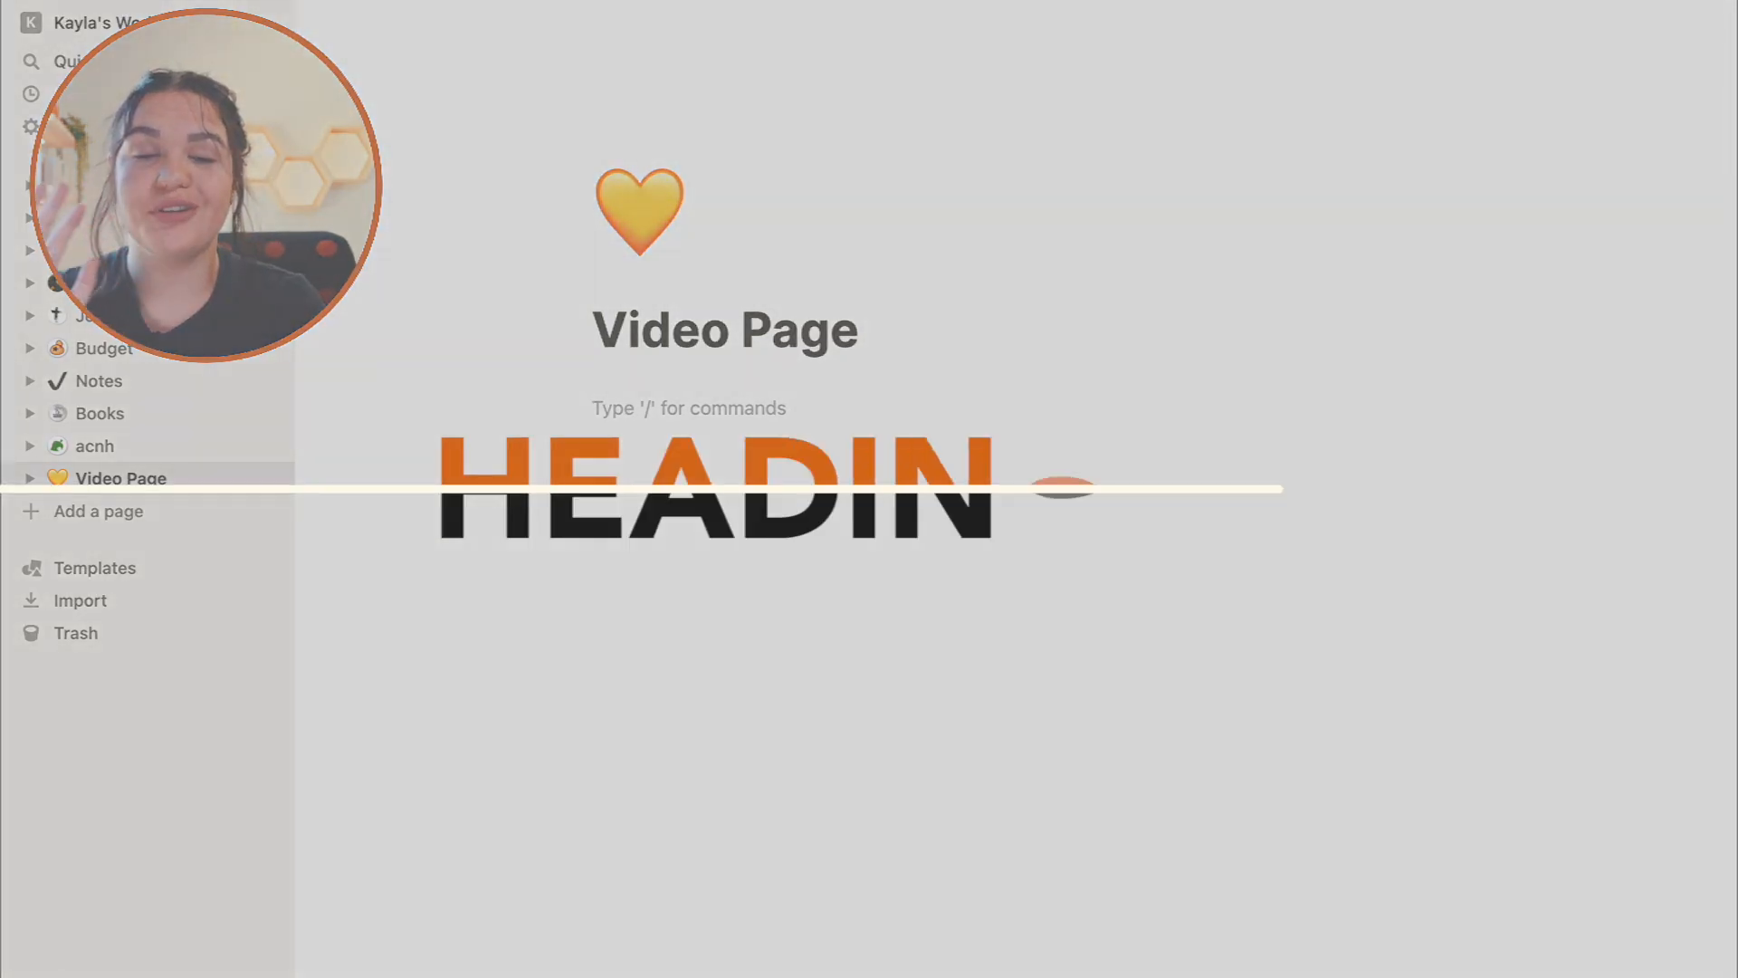
Switch to the Gr12 workspace and open the Gr 12 page to view its grade summary table.
type("/")
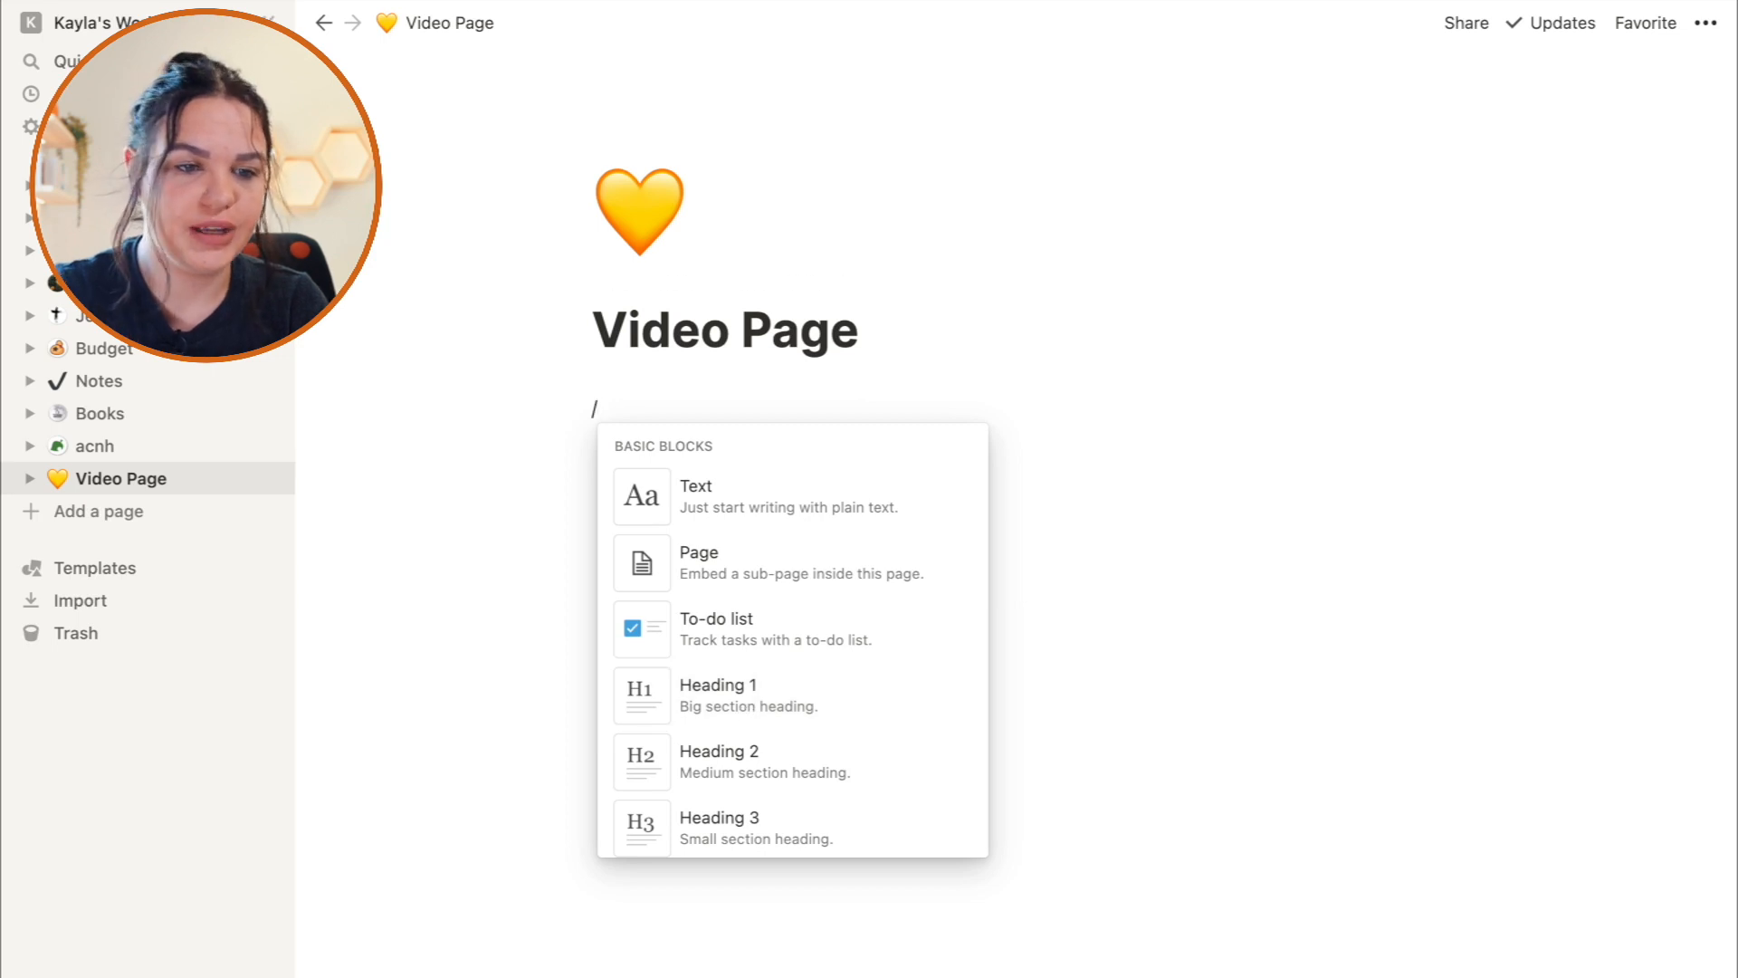
left_click(91, 22)
left_click(118, 172)
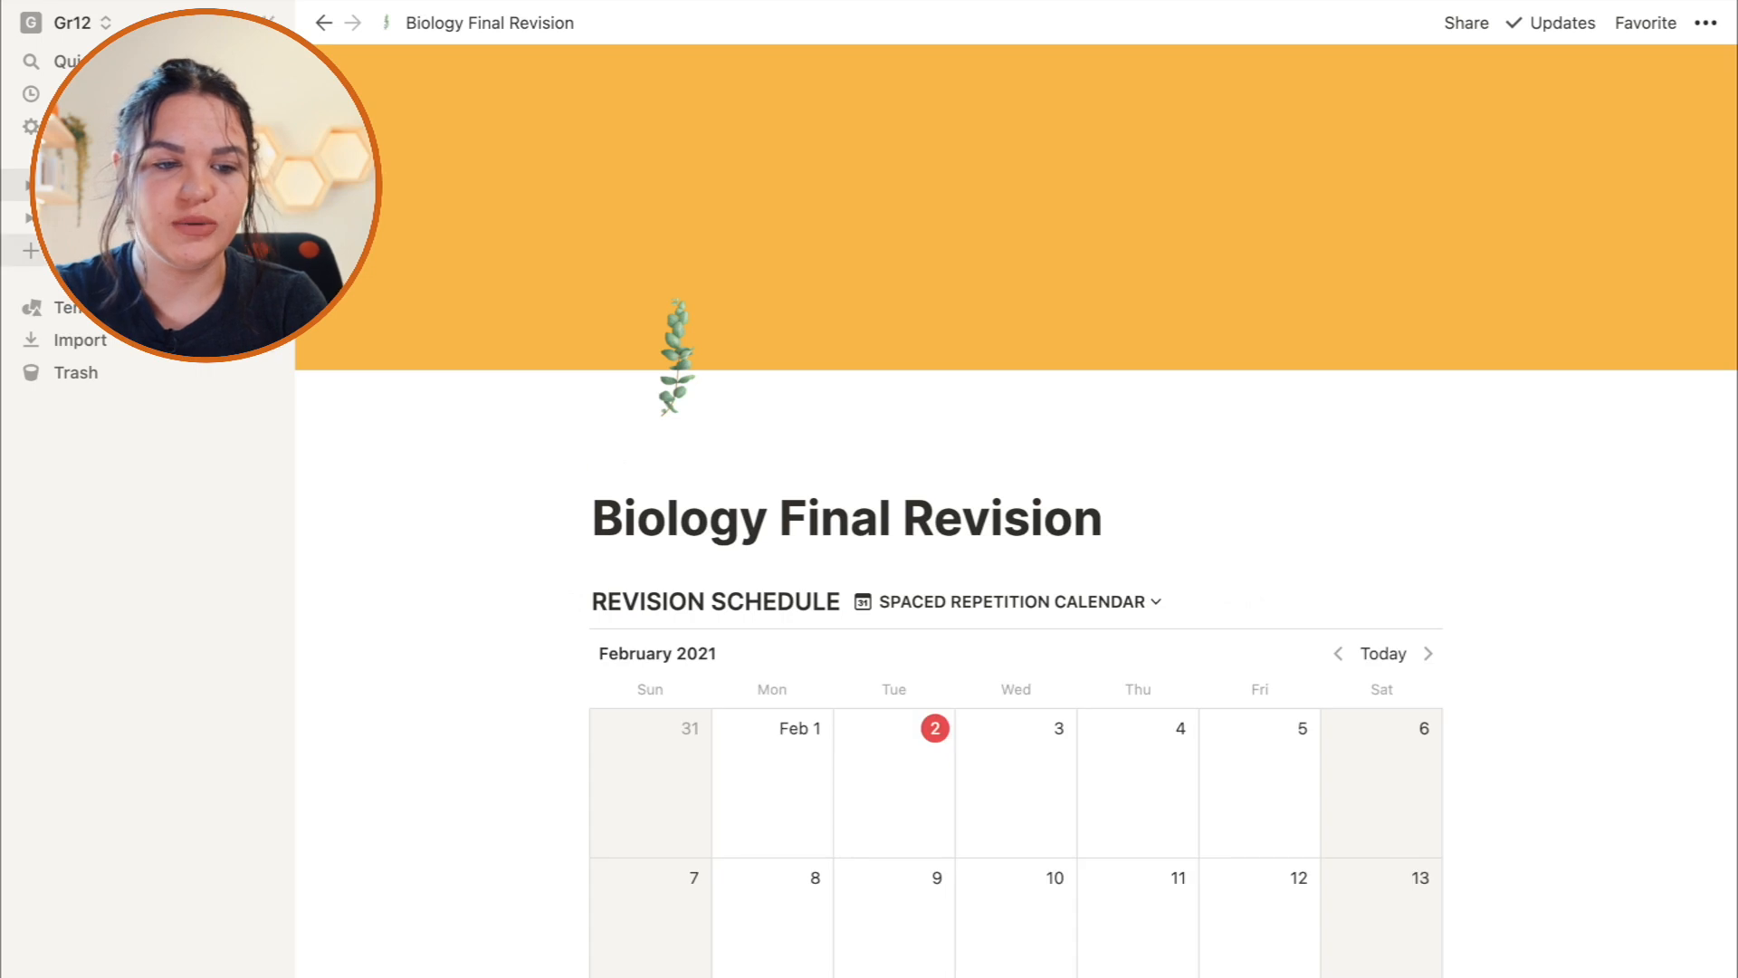
left_click(109, 217)
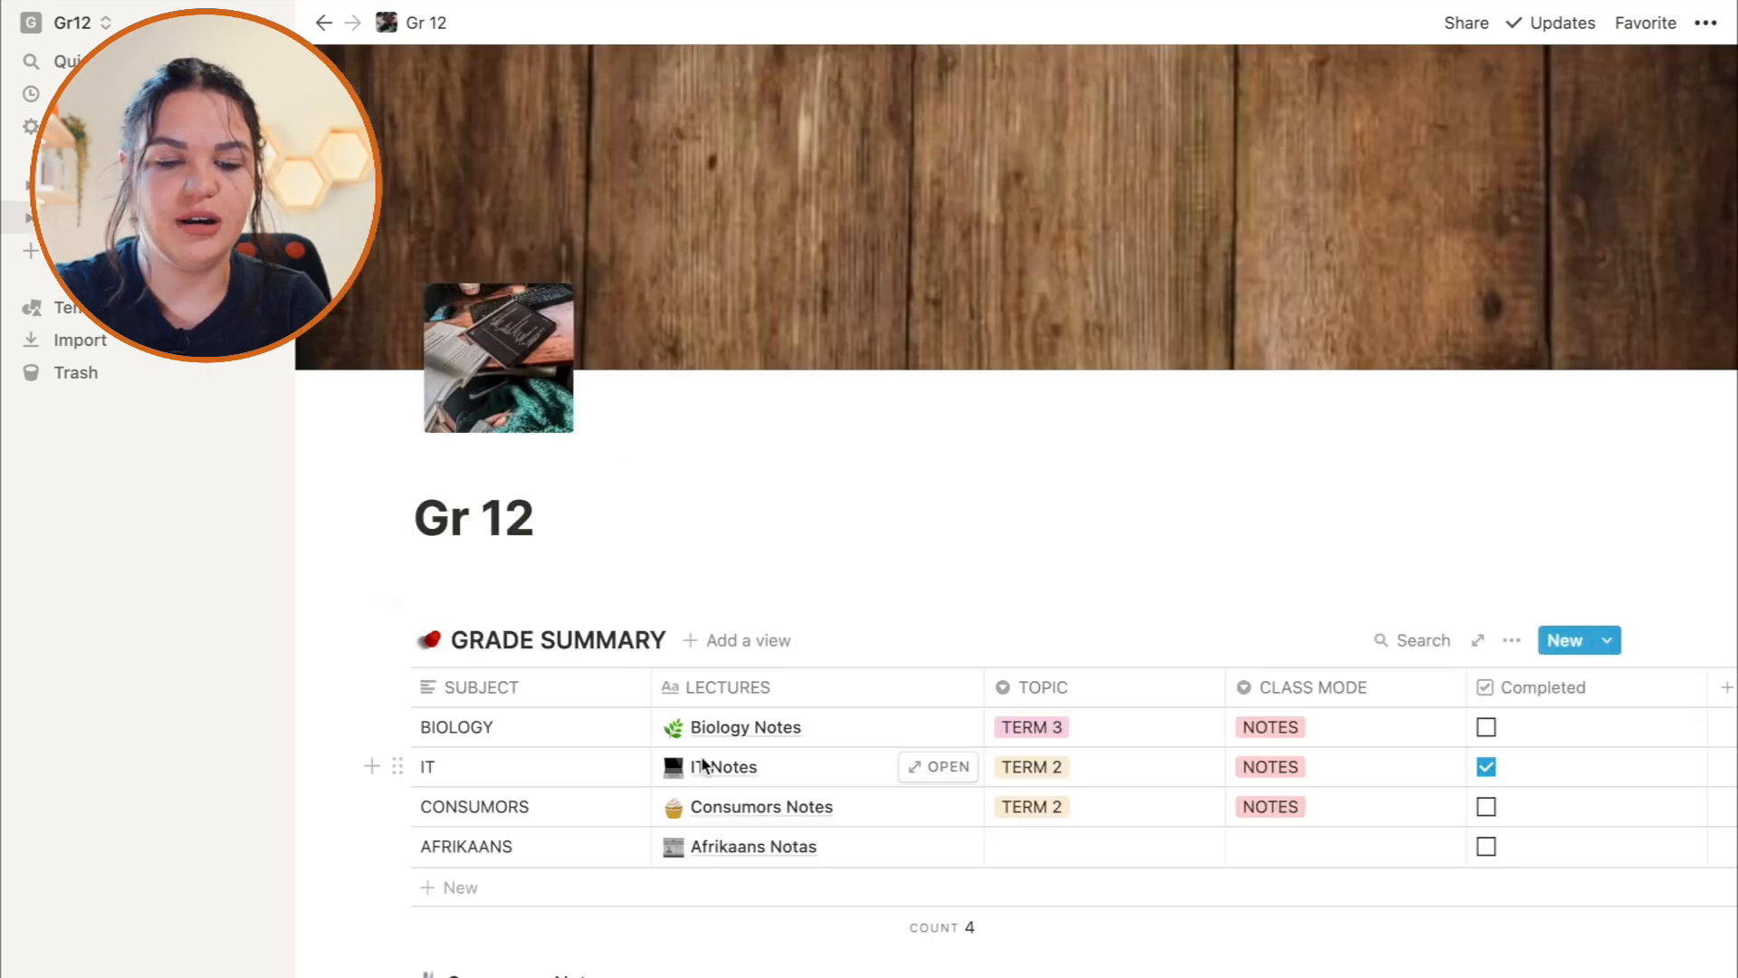
scroll(704, 765, "down", 1)
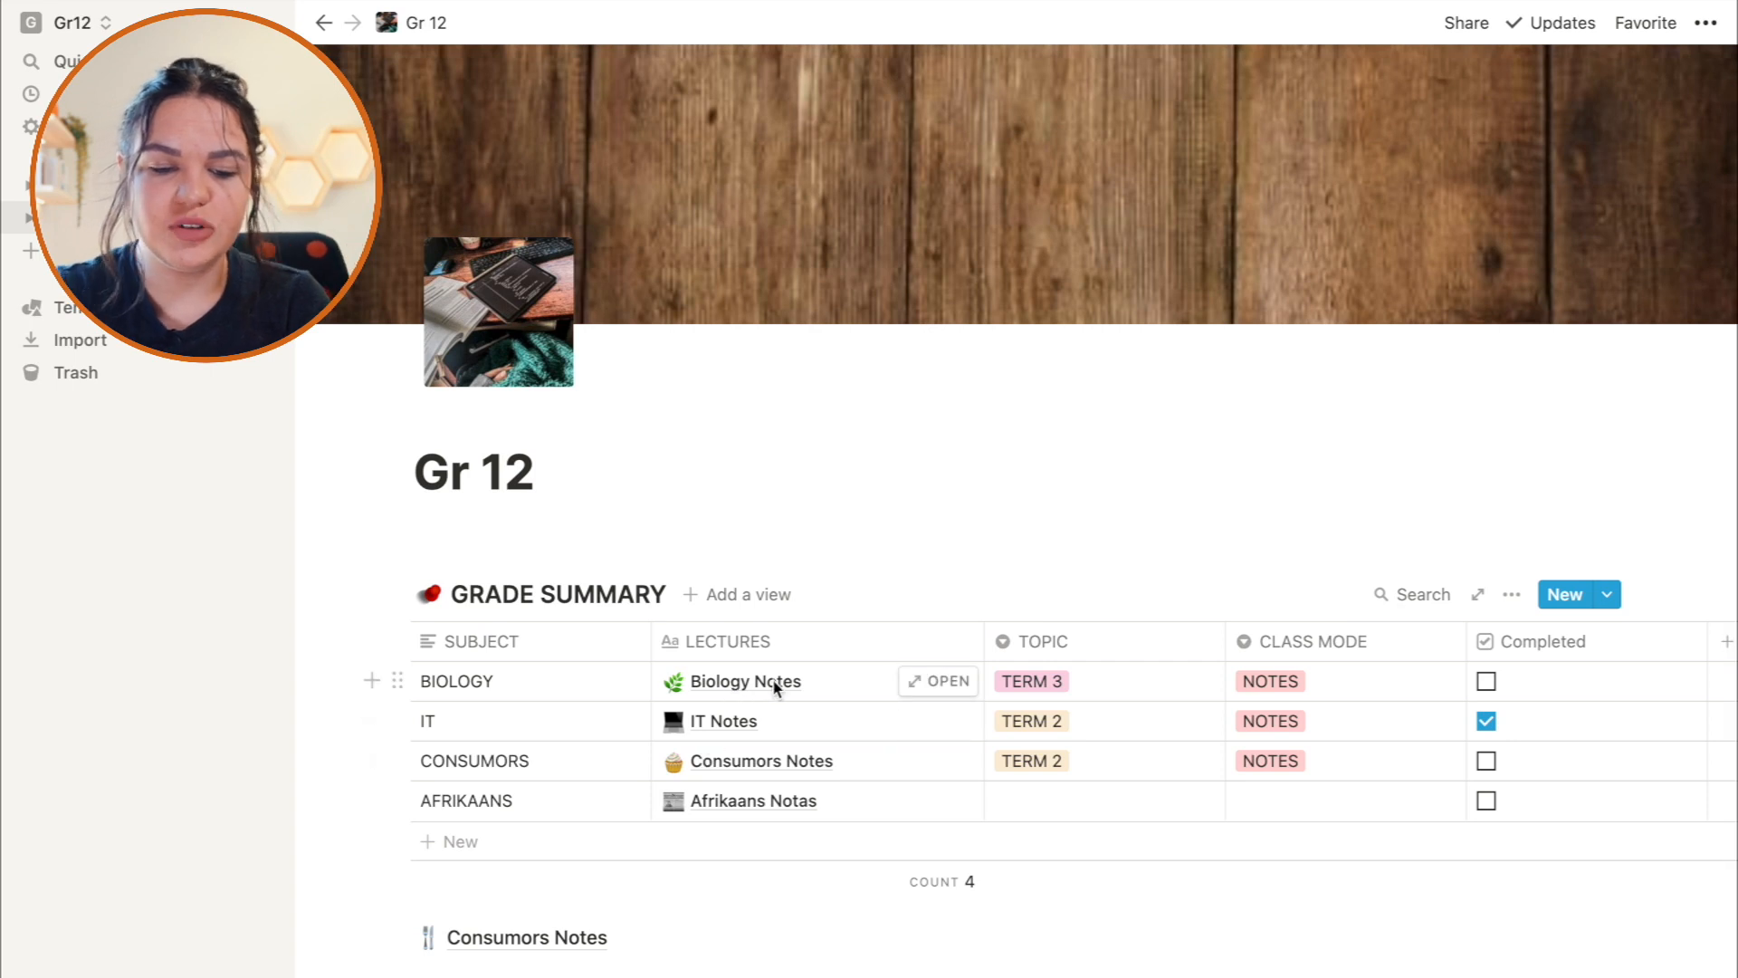
Open the Consumors Notes entry from the grade summary and look through its table of topics.
left_click(947, 773)
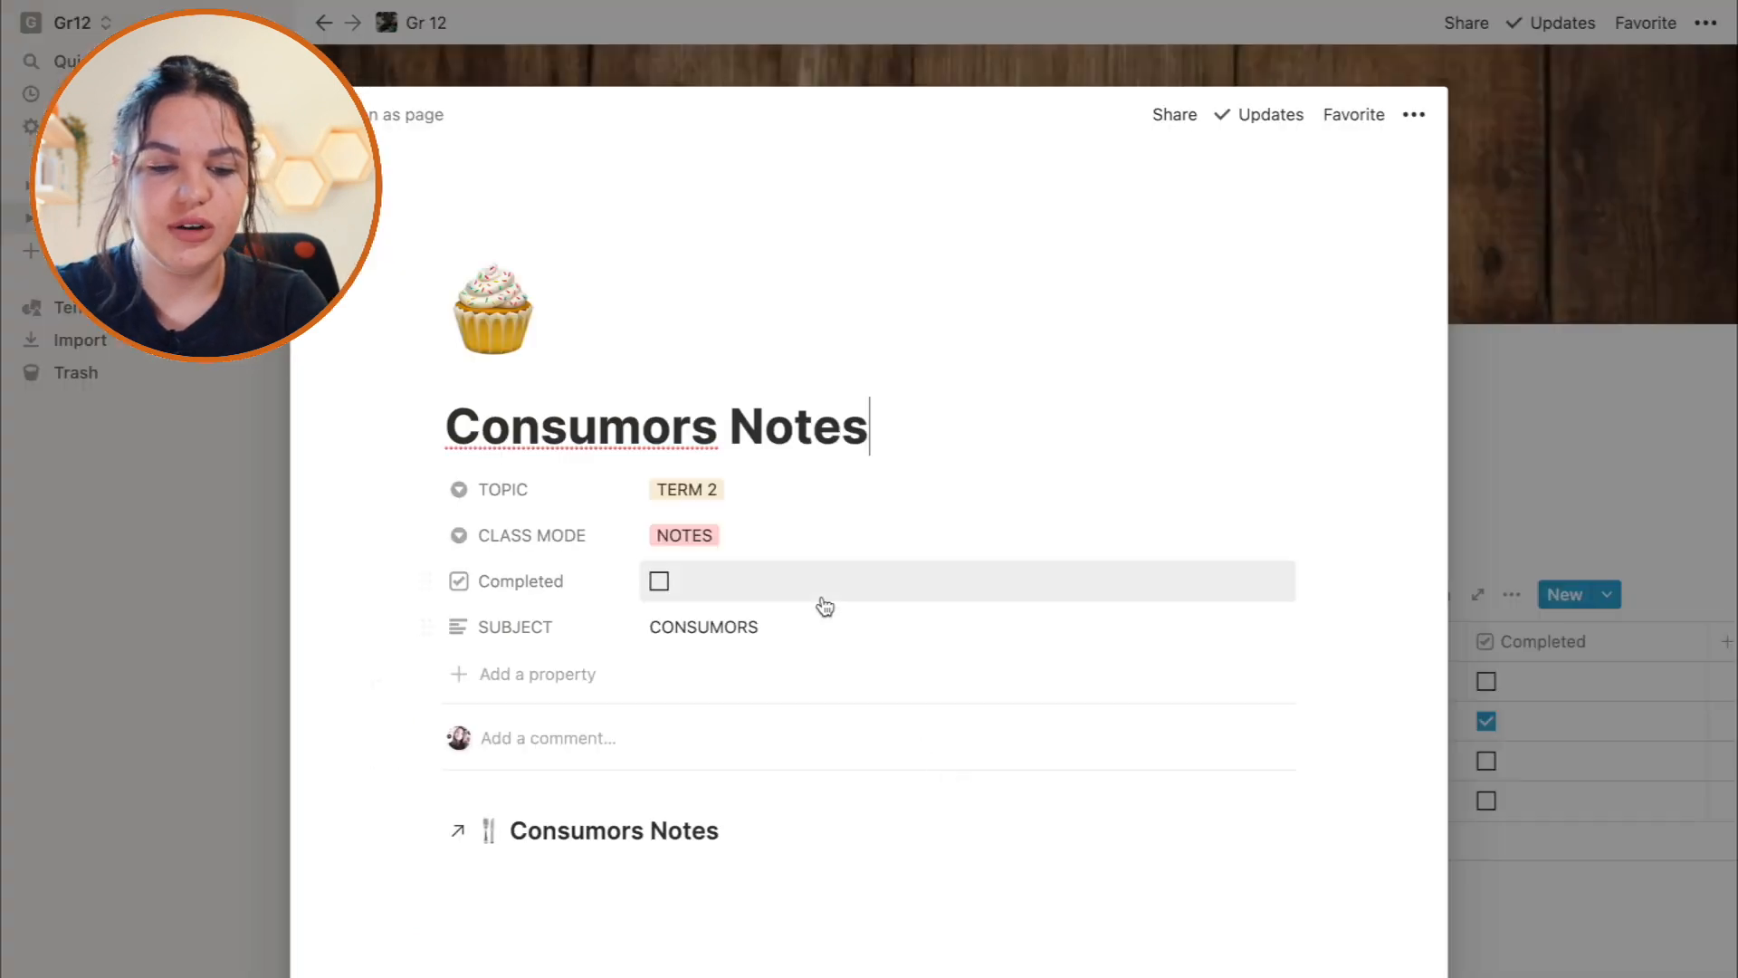
scroll(822, 606, "down", 2)
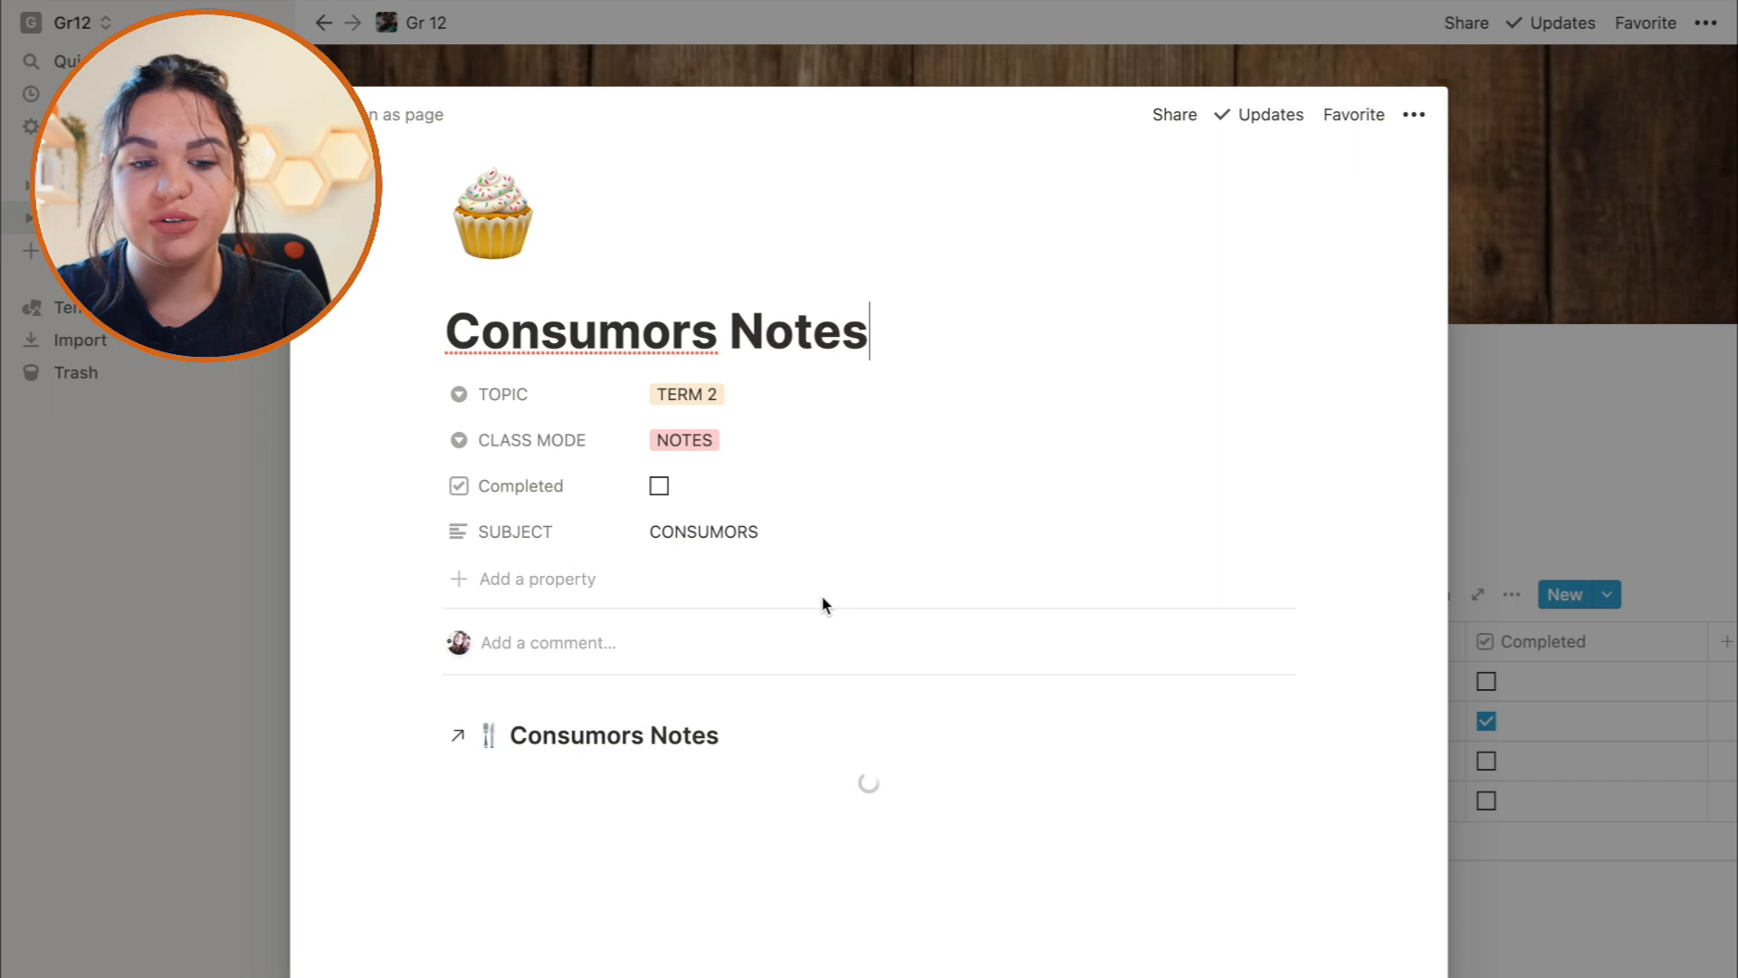
scroll(759, 765, "down", 5)
scroll(754, 780, "down", 1)
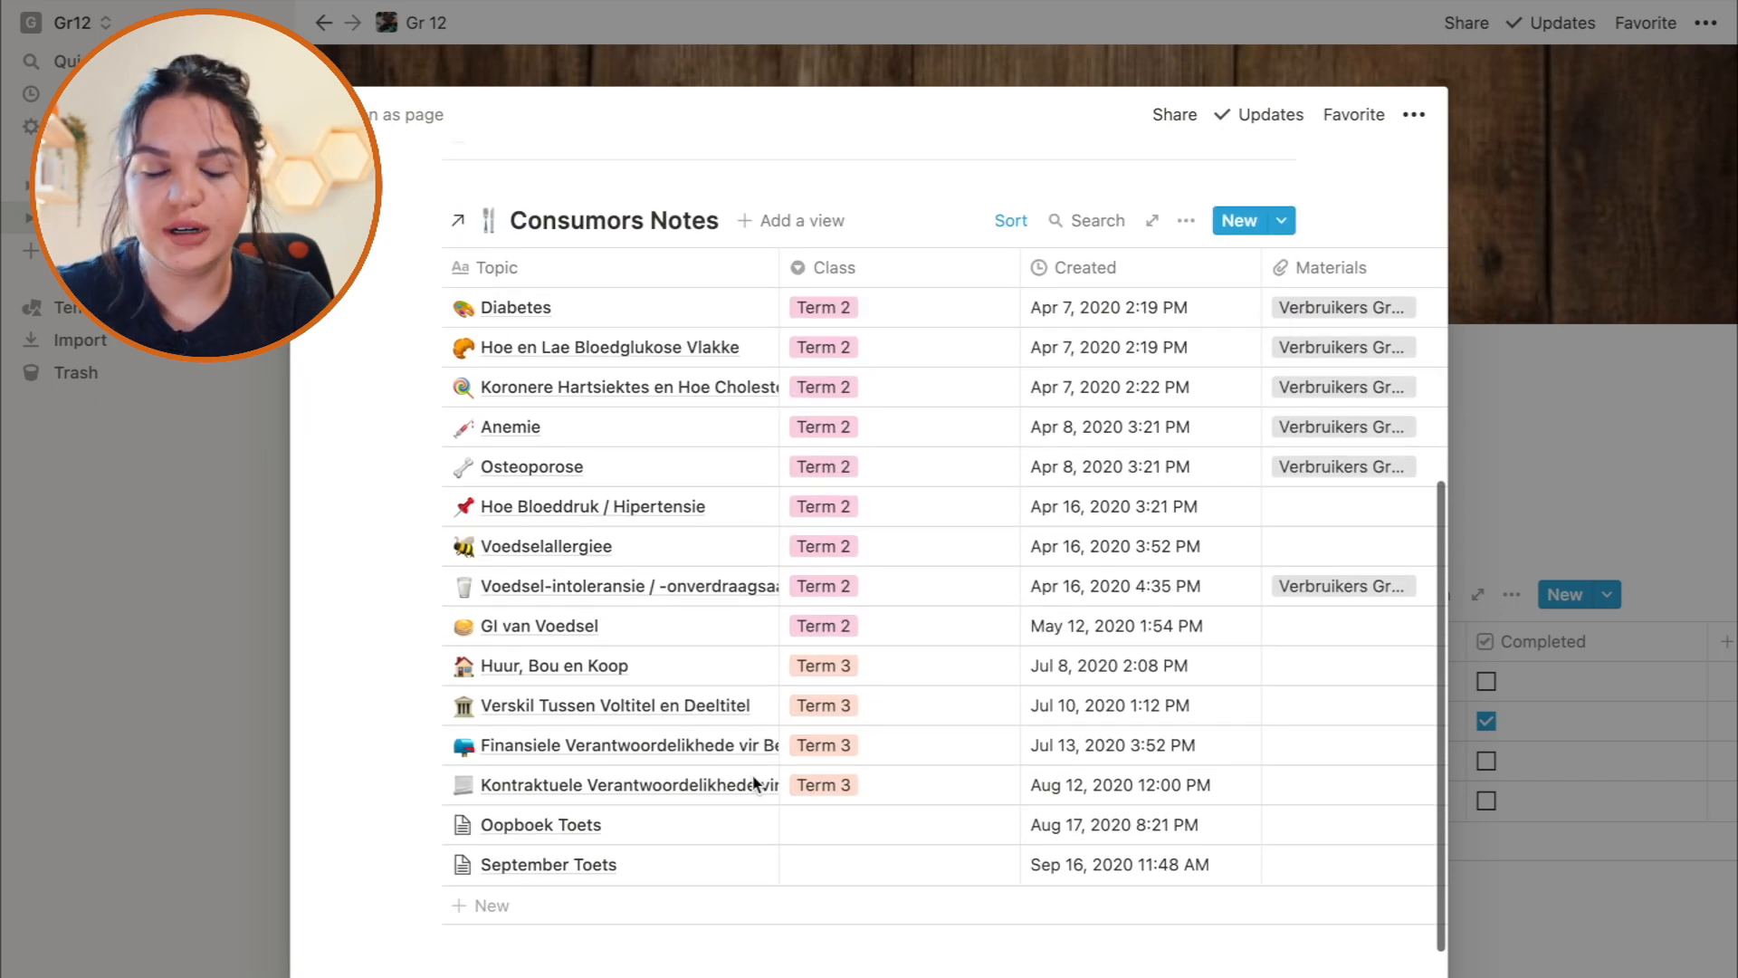
mouse_move(710, 516)
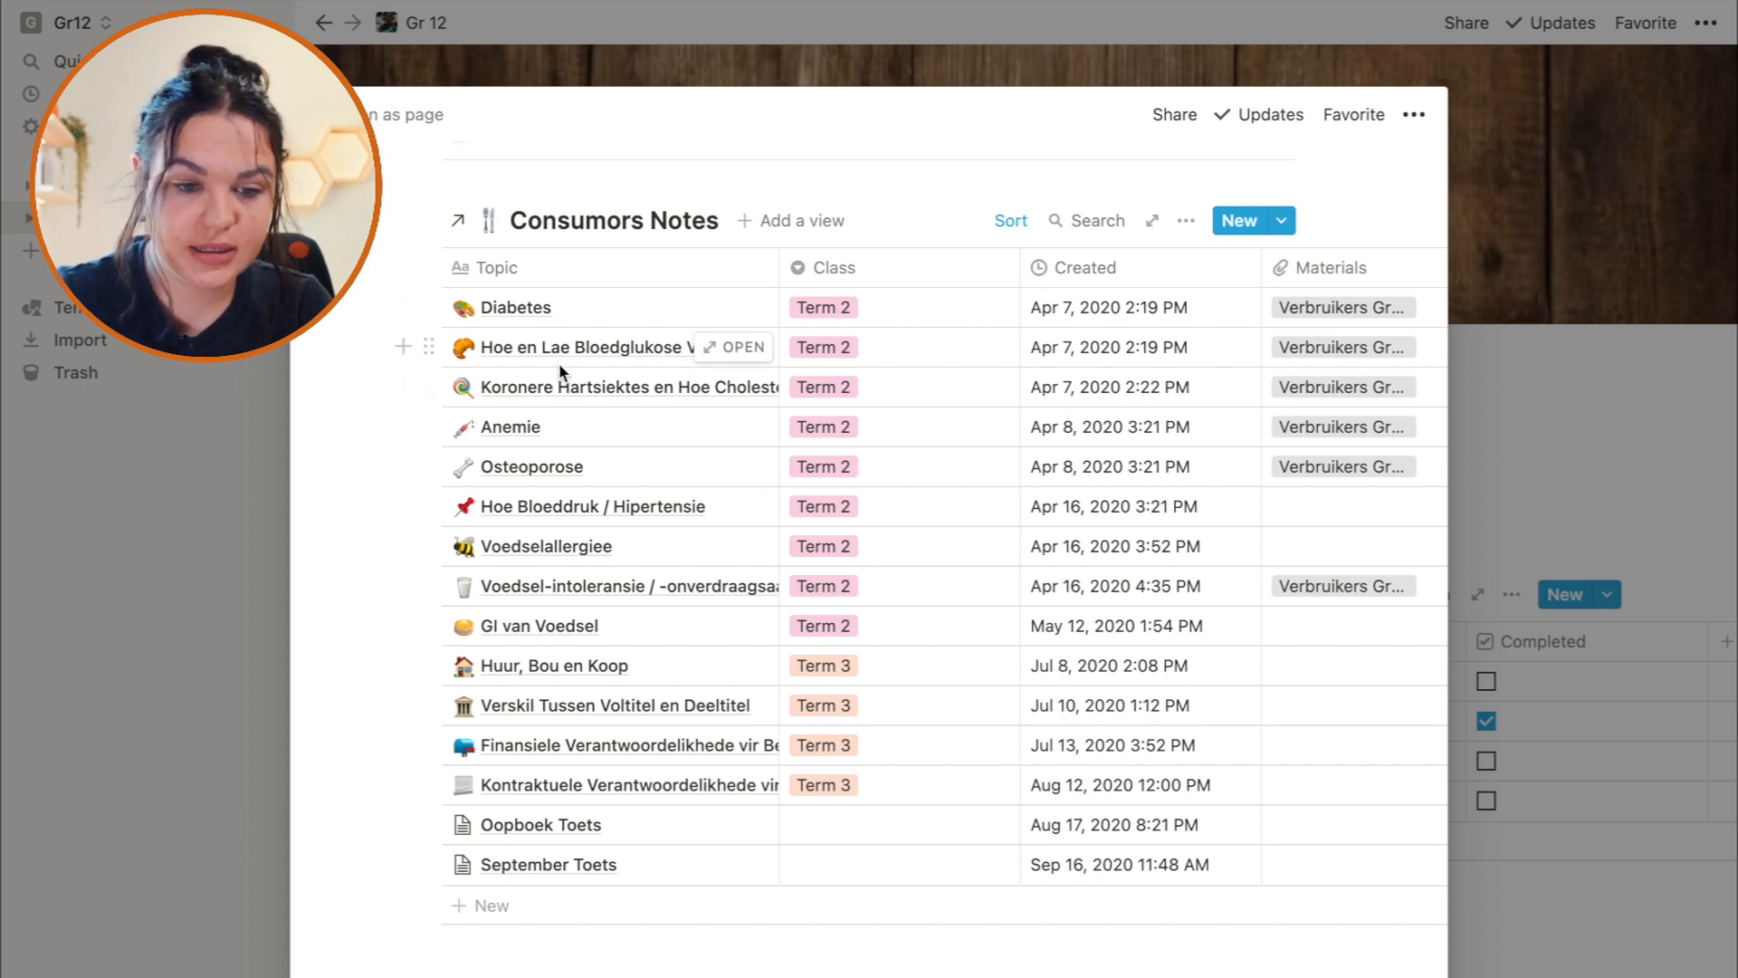
Open the Diabetes topic and examine its table of contents and its coloured headings as an example.
left_click(520, 312)
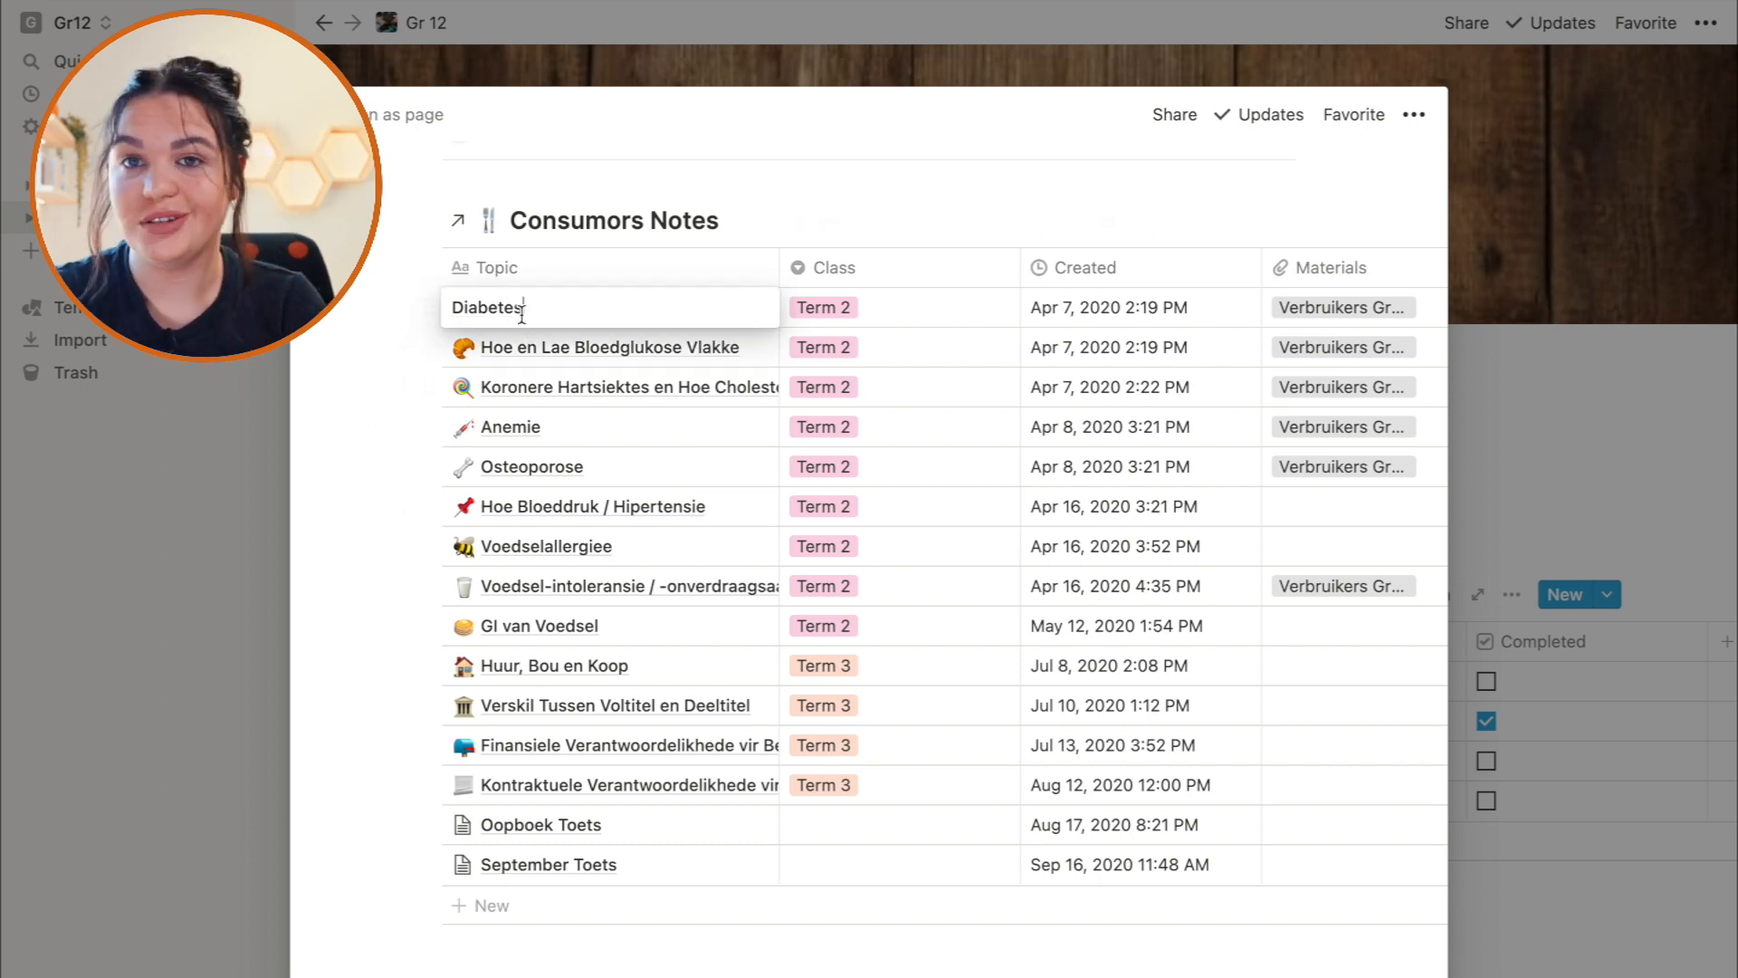
left_click(378, 367)
left_click(716, 303)
scroll(790, 518, "down", 1)
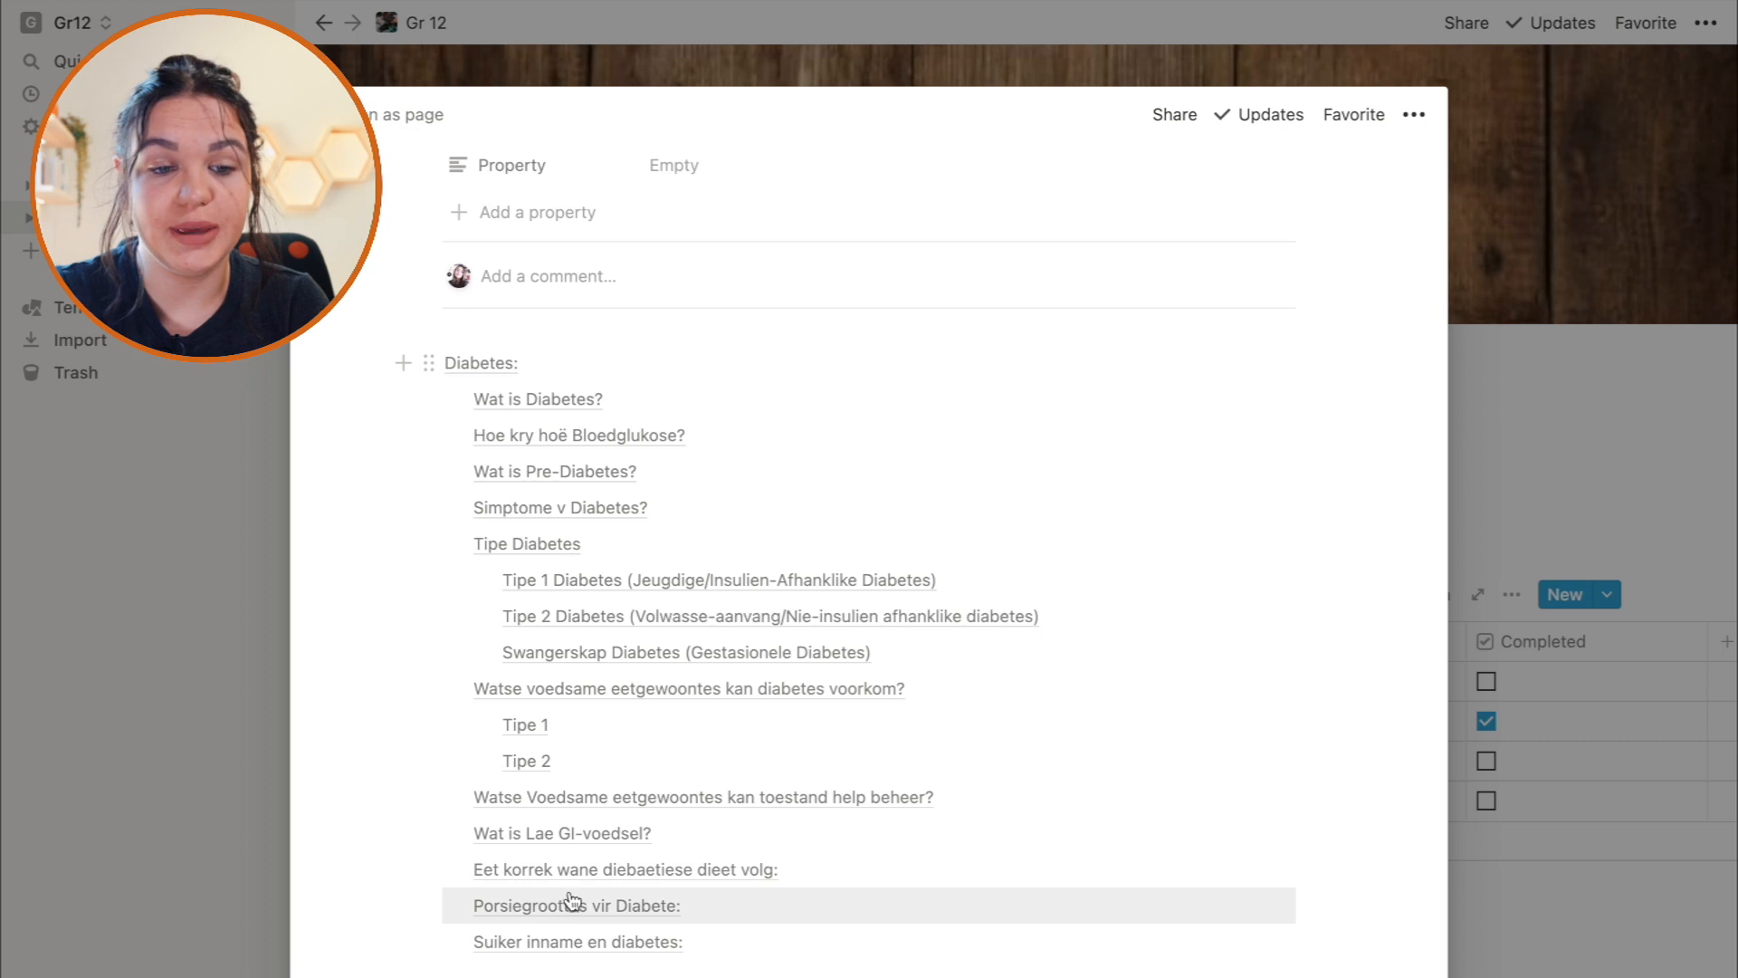
scroll(609, 504, "down", 10)
scroll(605, 580, "down", 20)
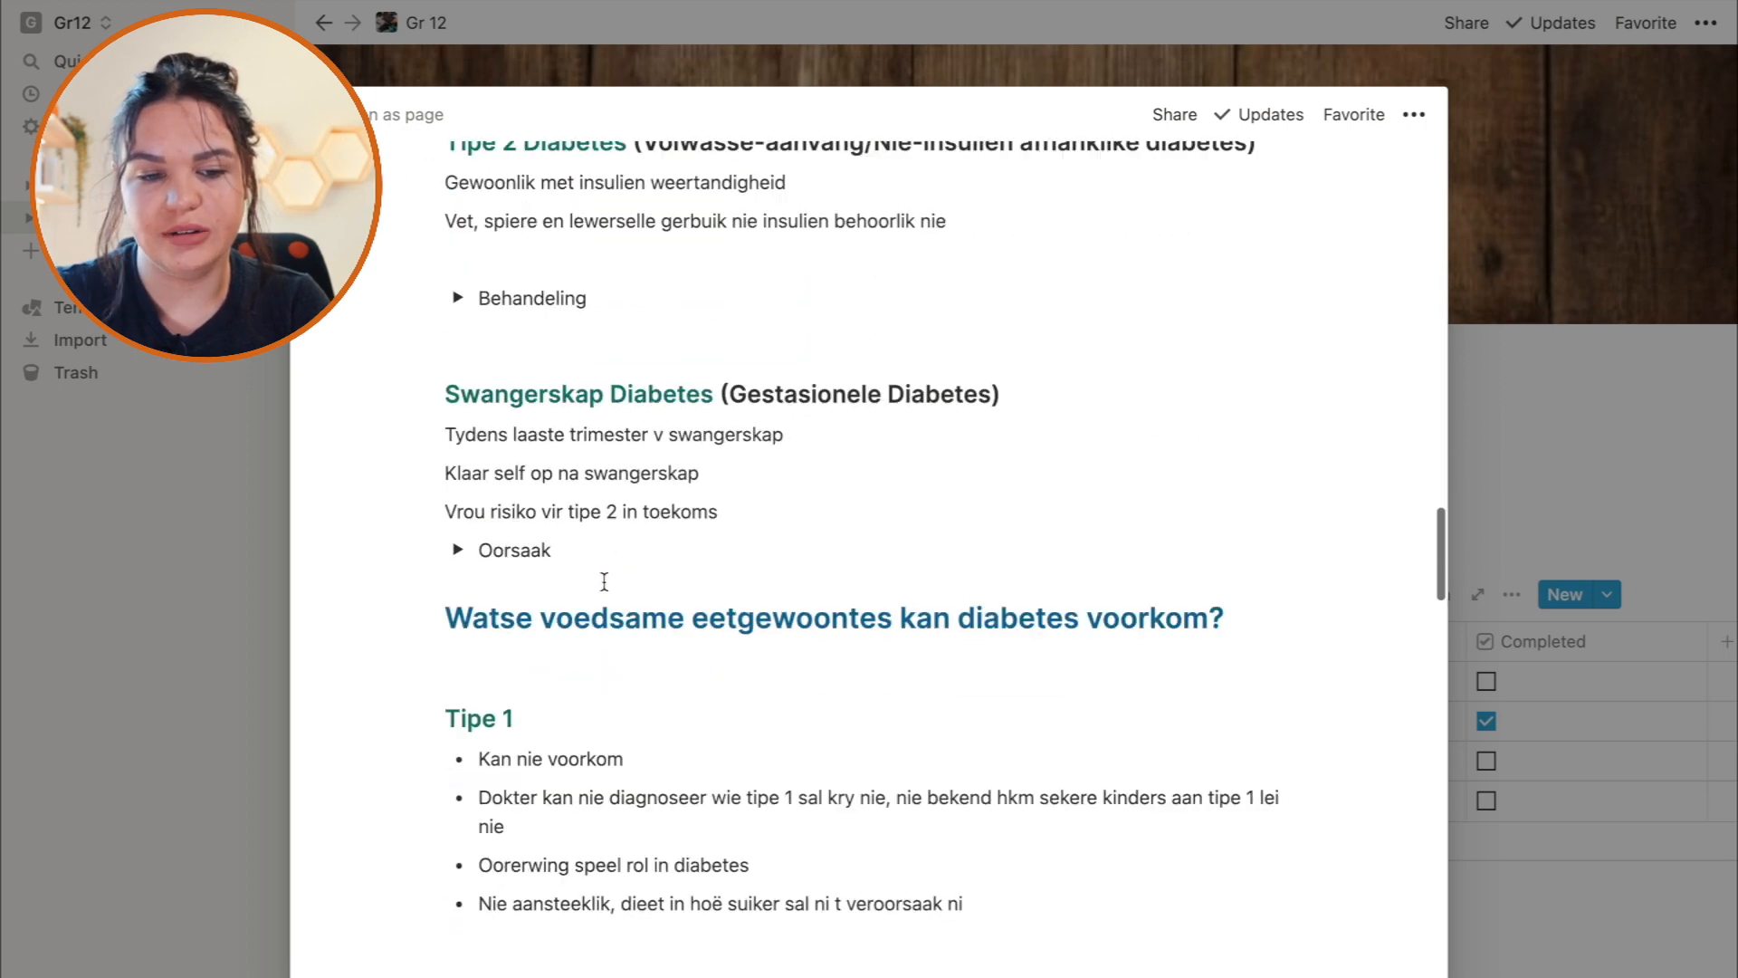
scroll(604, 580, "up", 20)
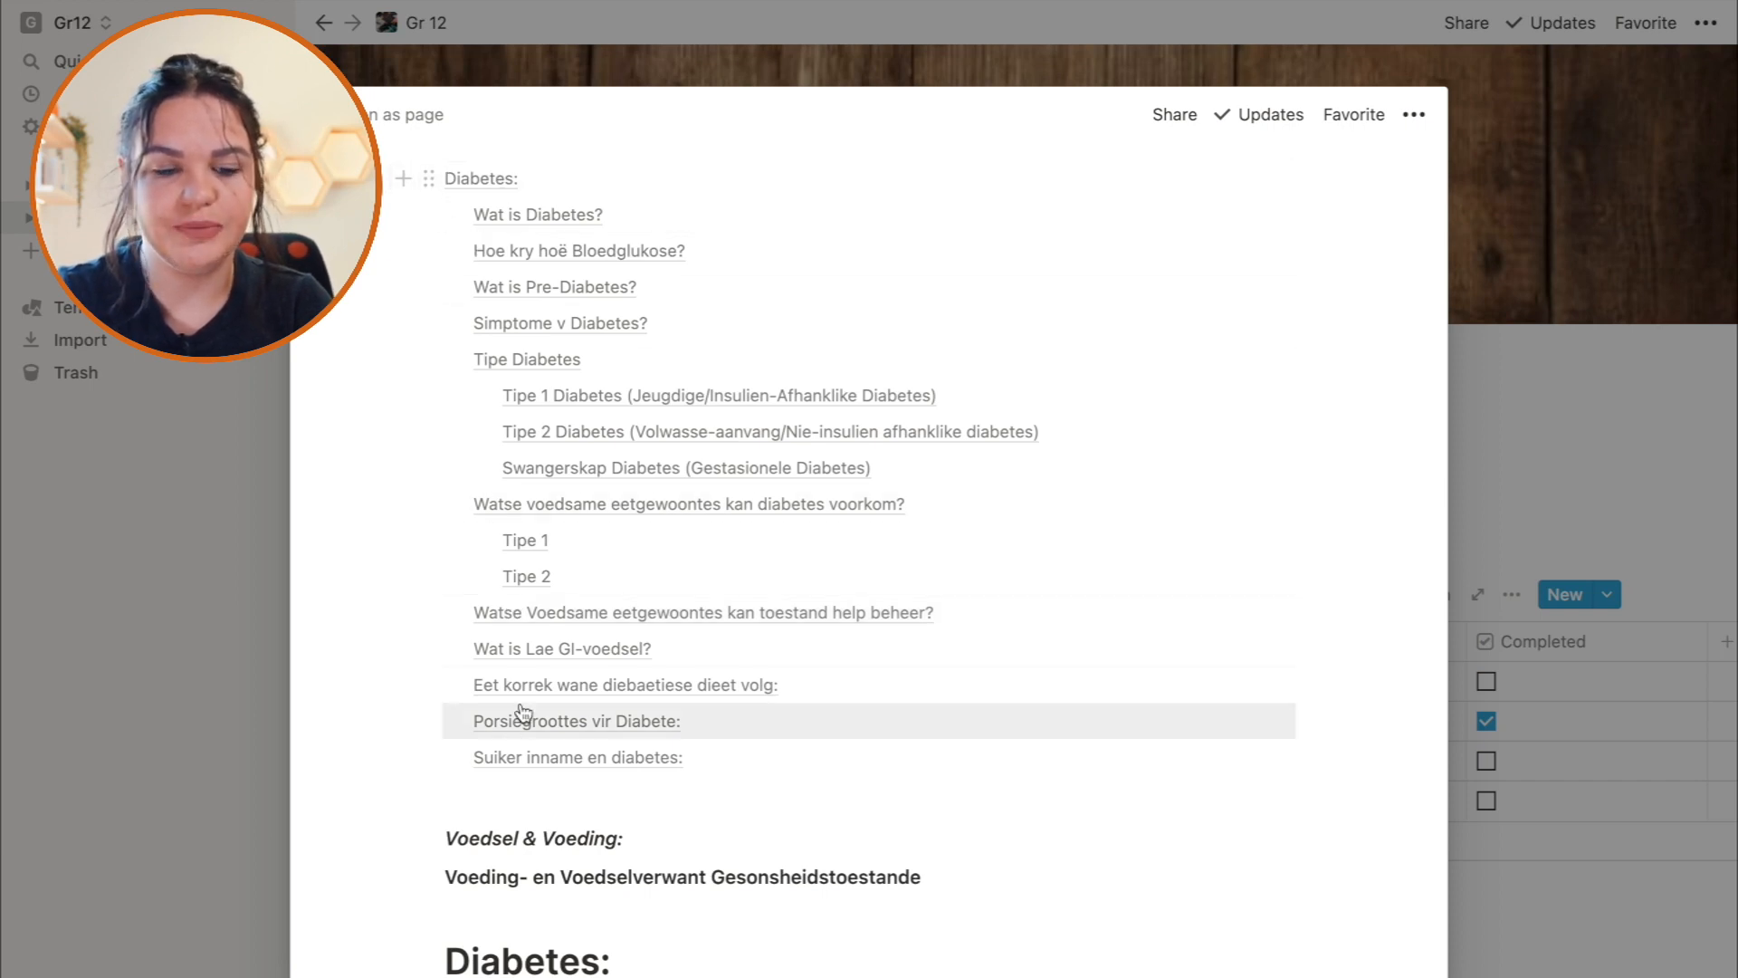
Jump to the "Wat is Diabetes?" section from the table of contents, and review the Diabetes page's properties and outline.
left_click(541, 216)
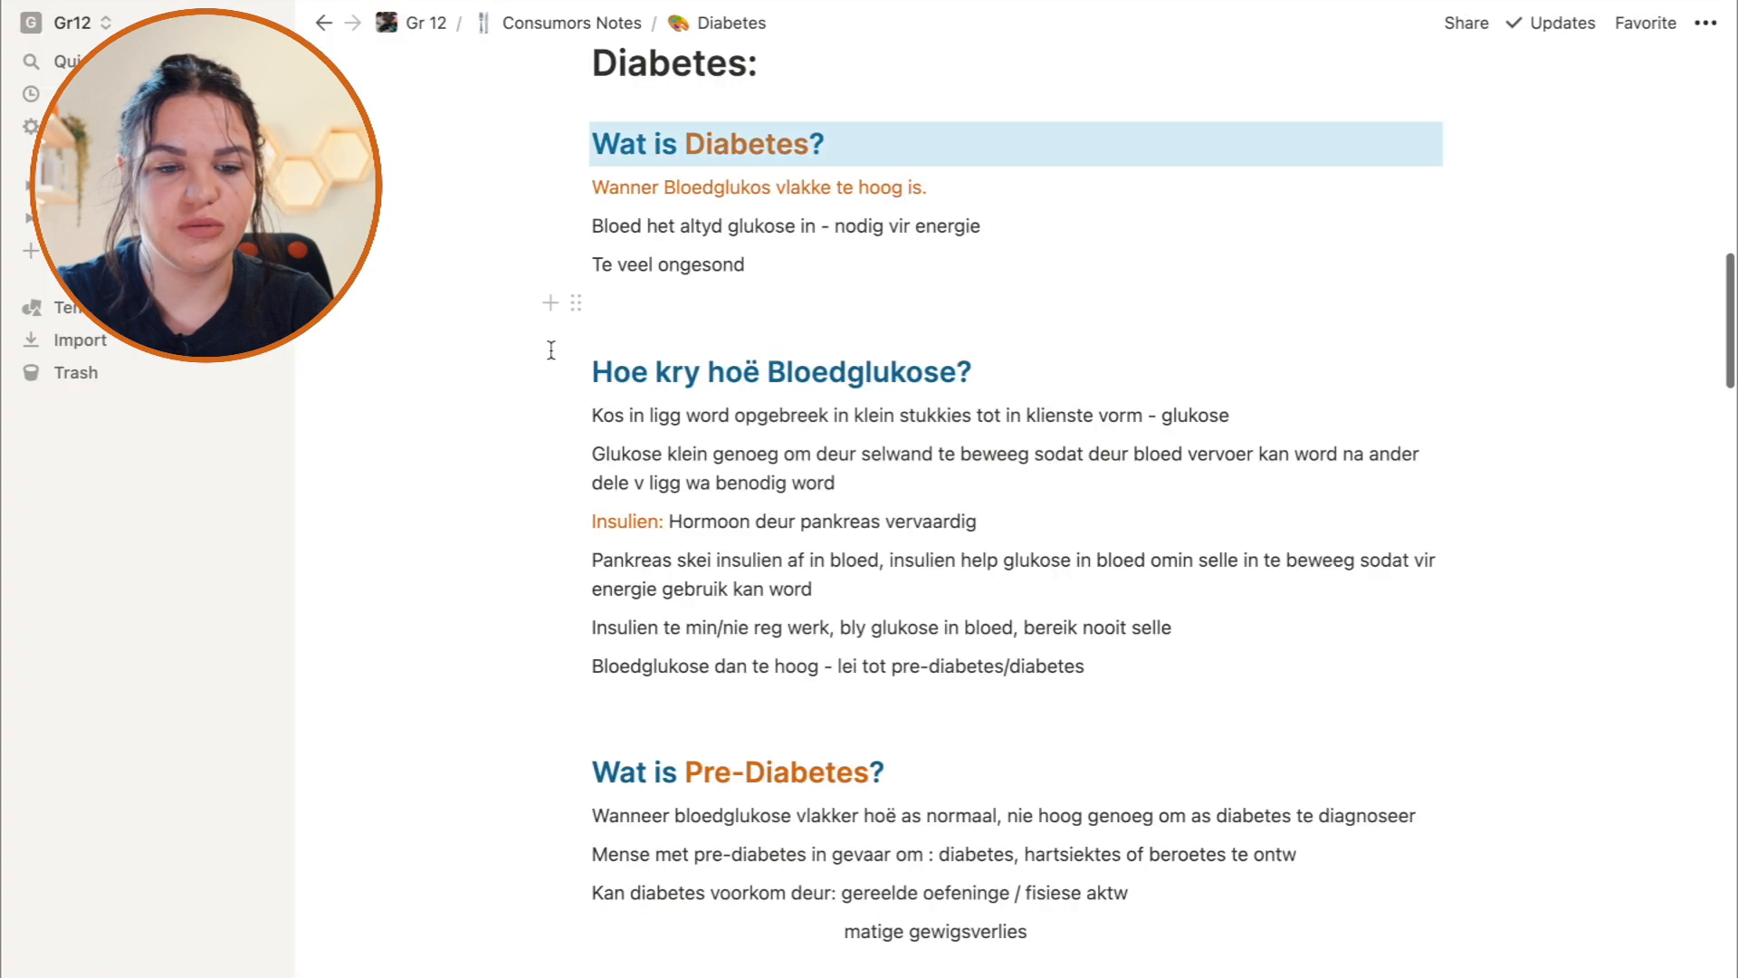
scroll(670, 190, "up", 10)
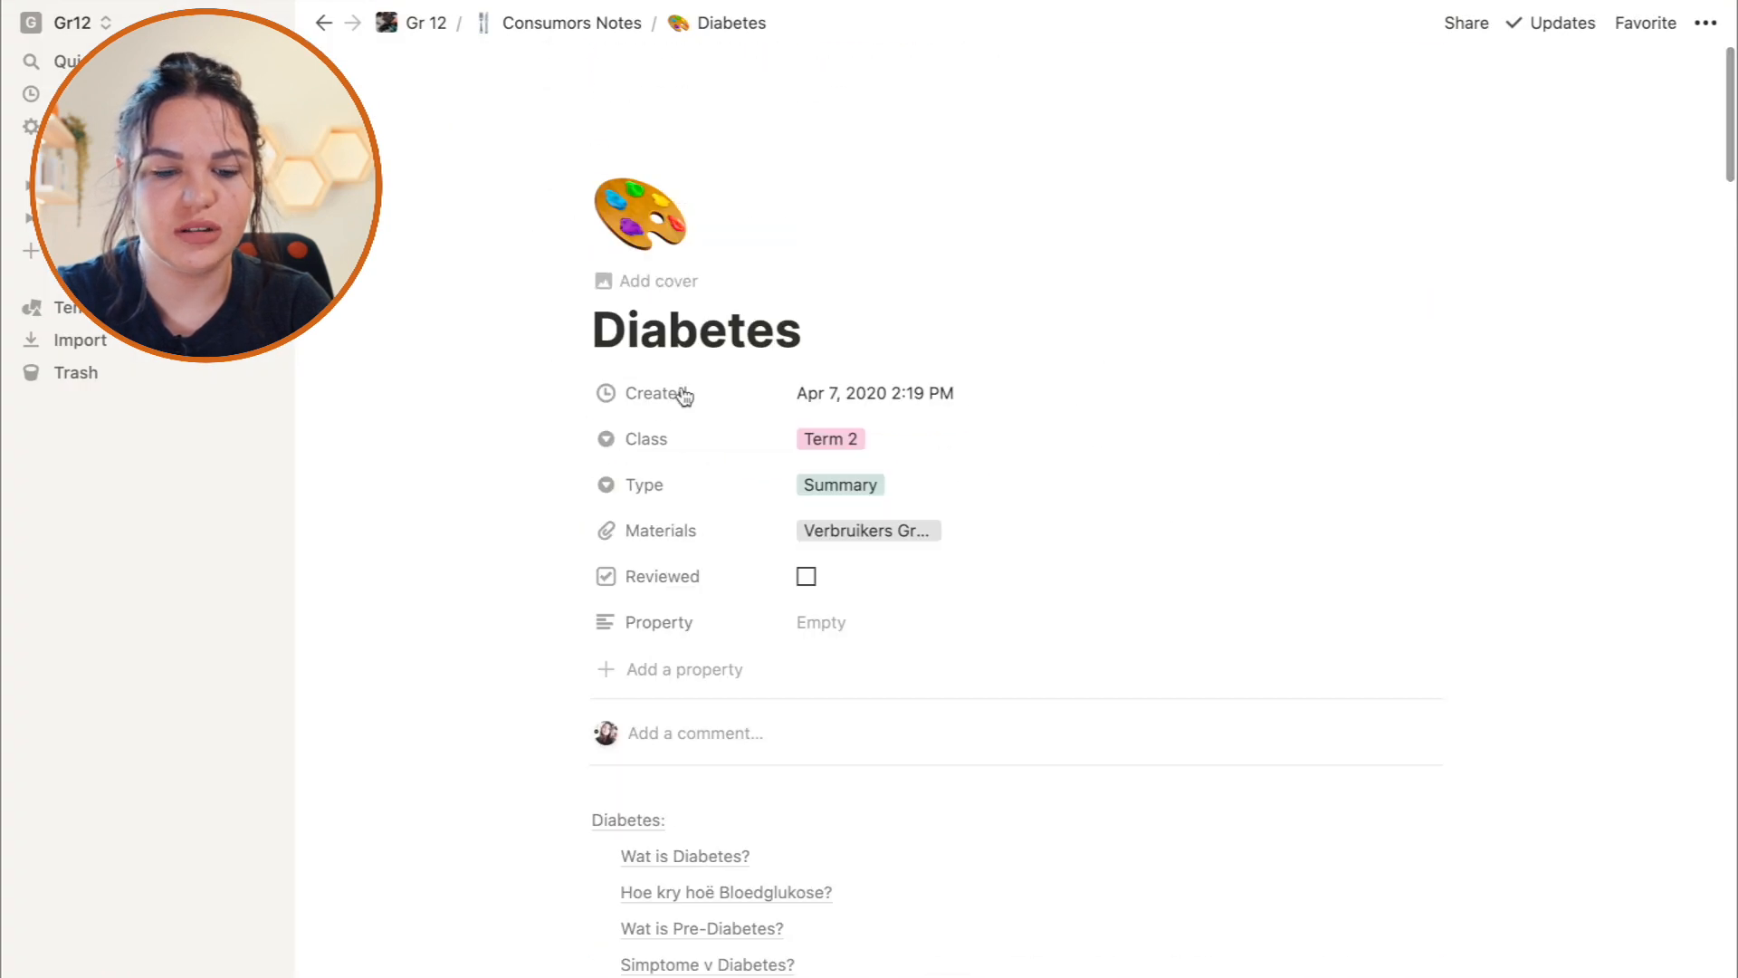
scroll(684, 398, "down", 5)
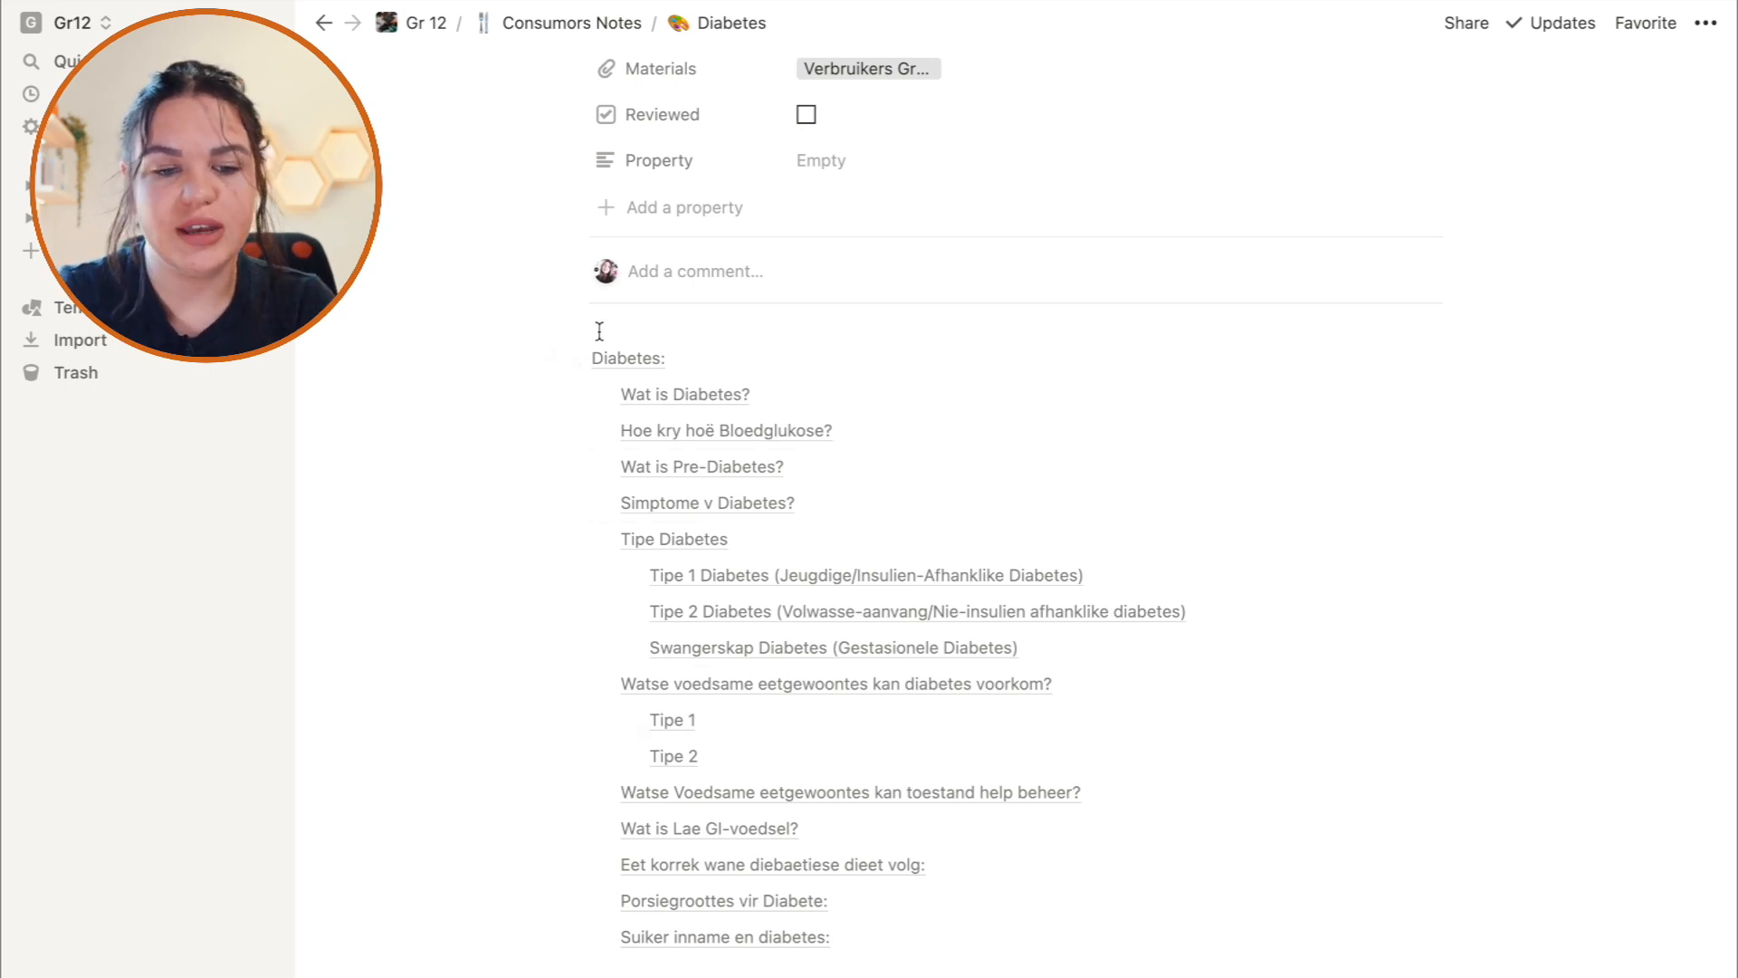
scroll(749, 426, "down", 5)
Look up the Table of contents block on the empty line below the Diabetes outline, and clear the unfinished command text.
left_click(668, 461)
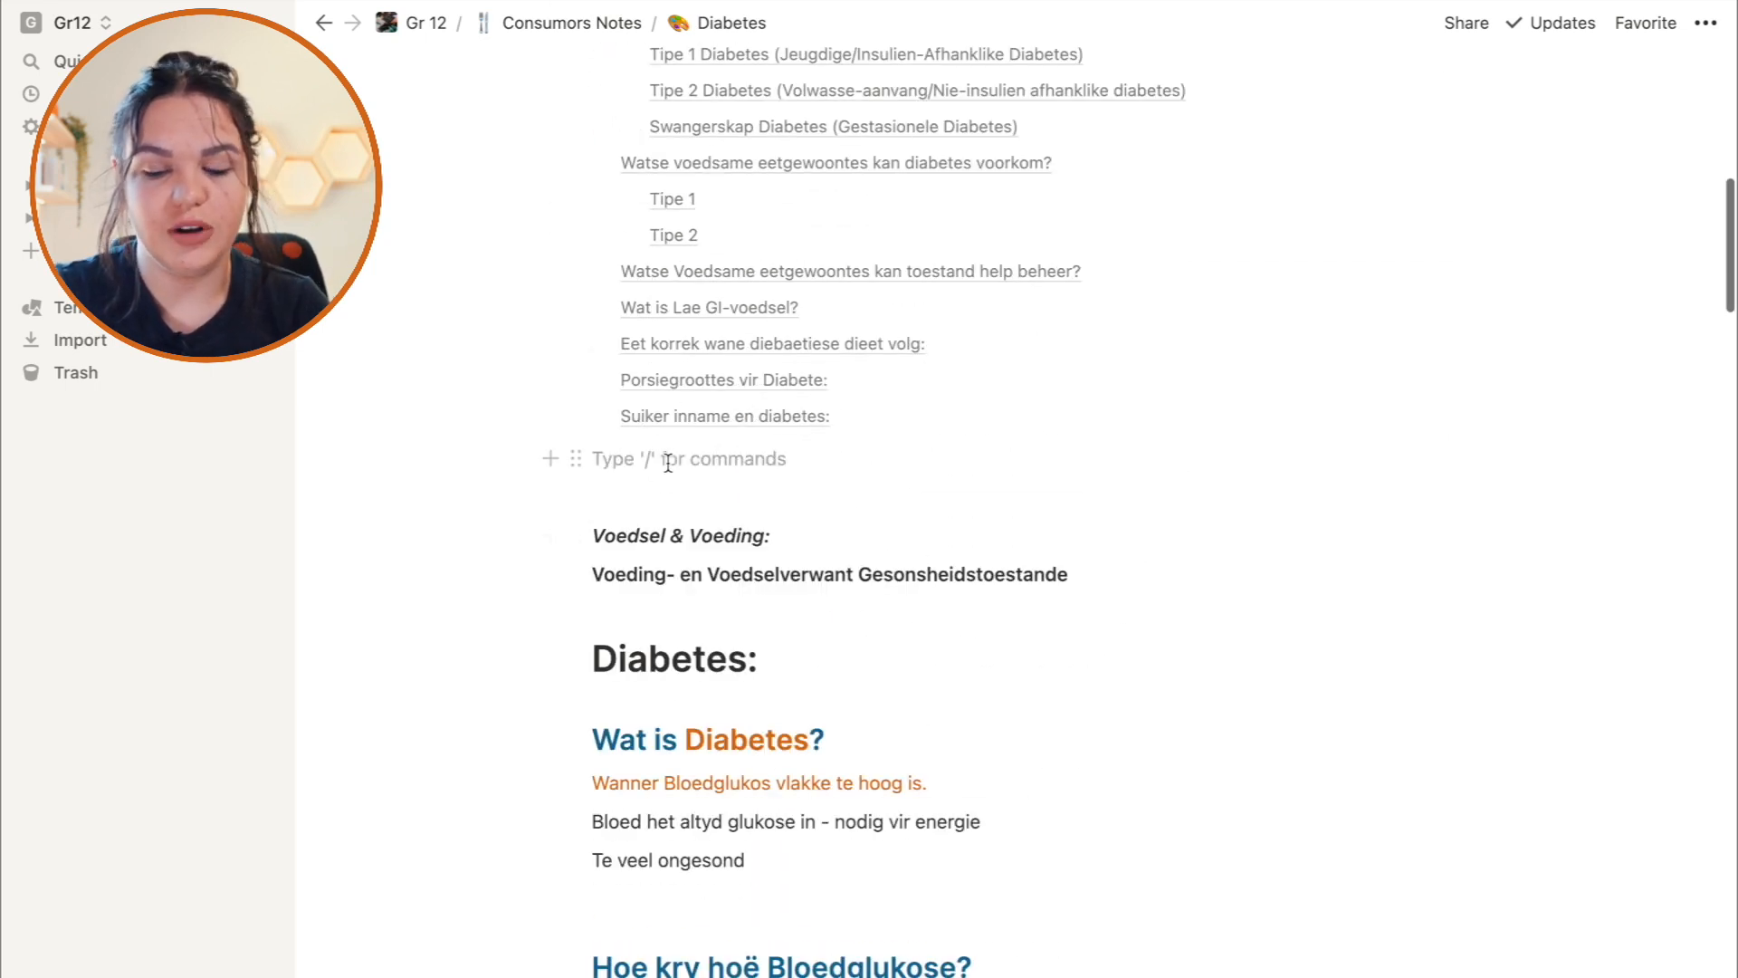
type("/t")
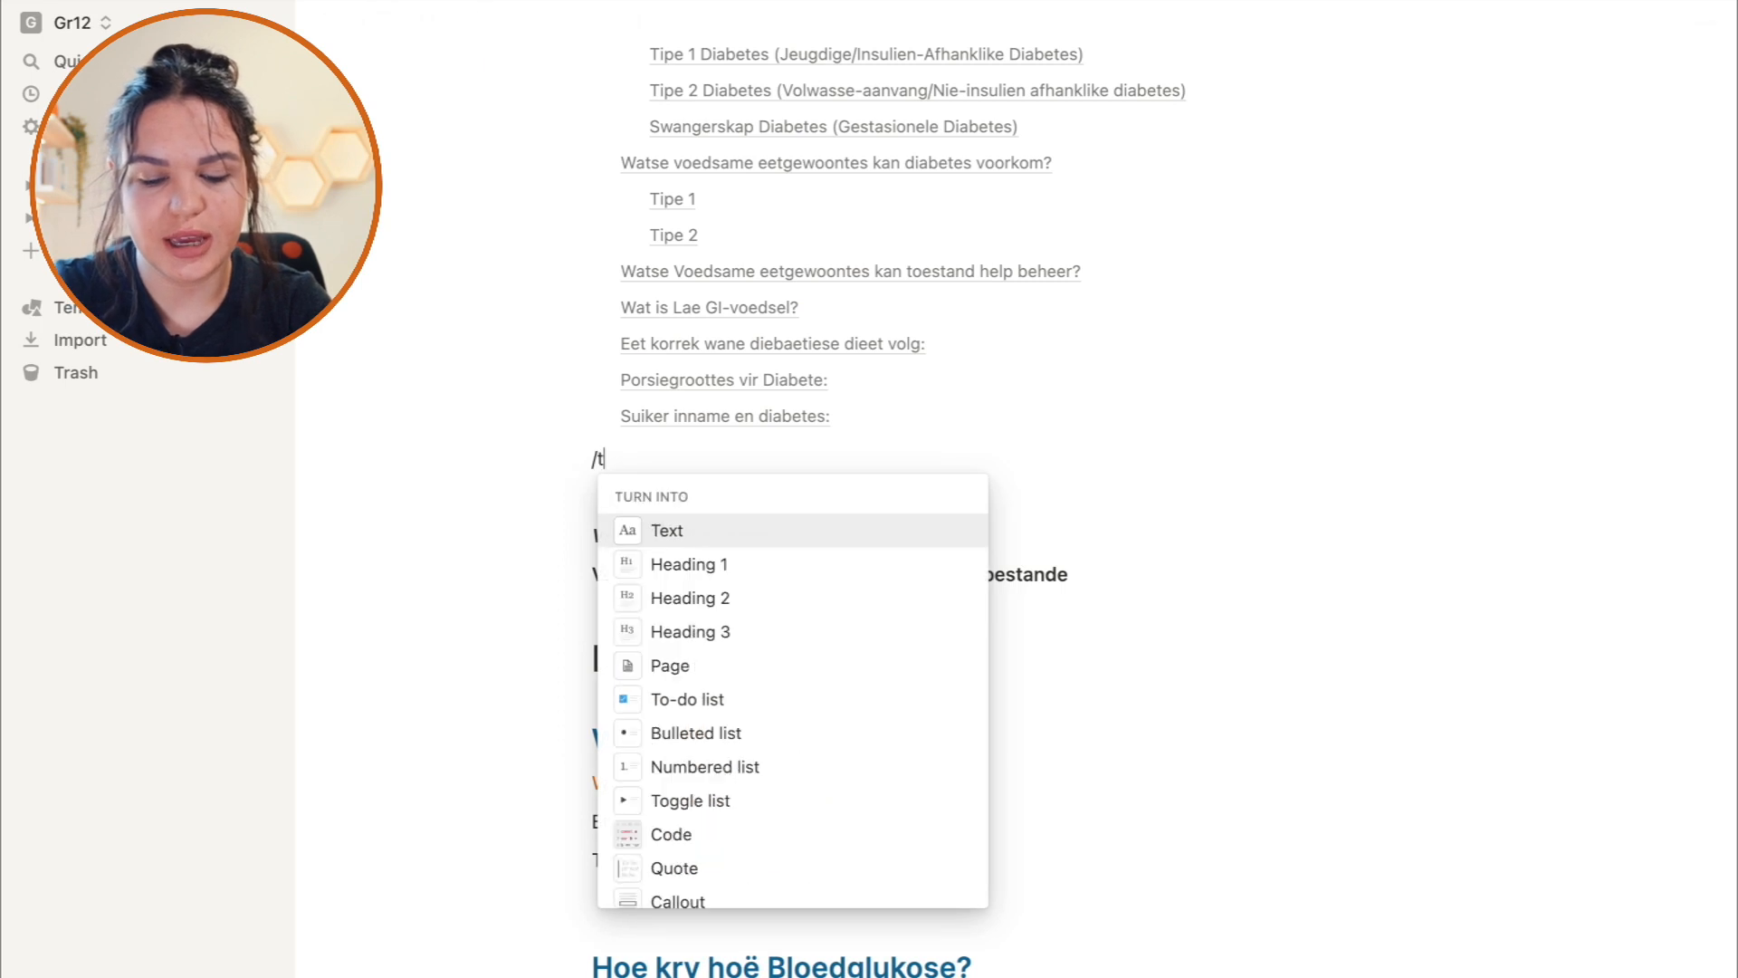
type("able")
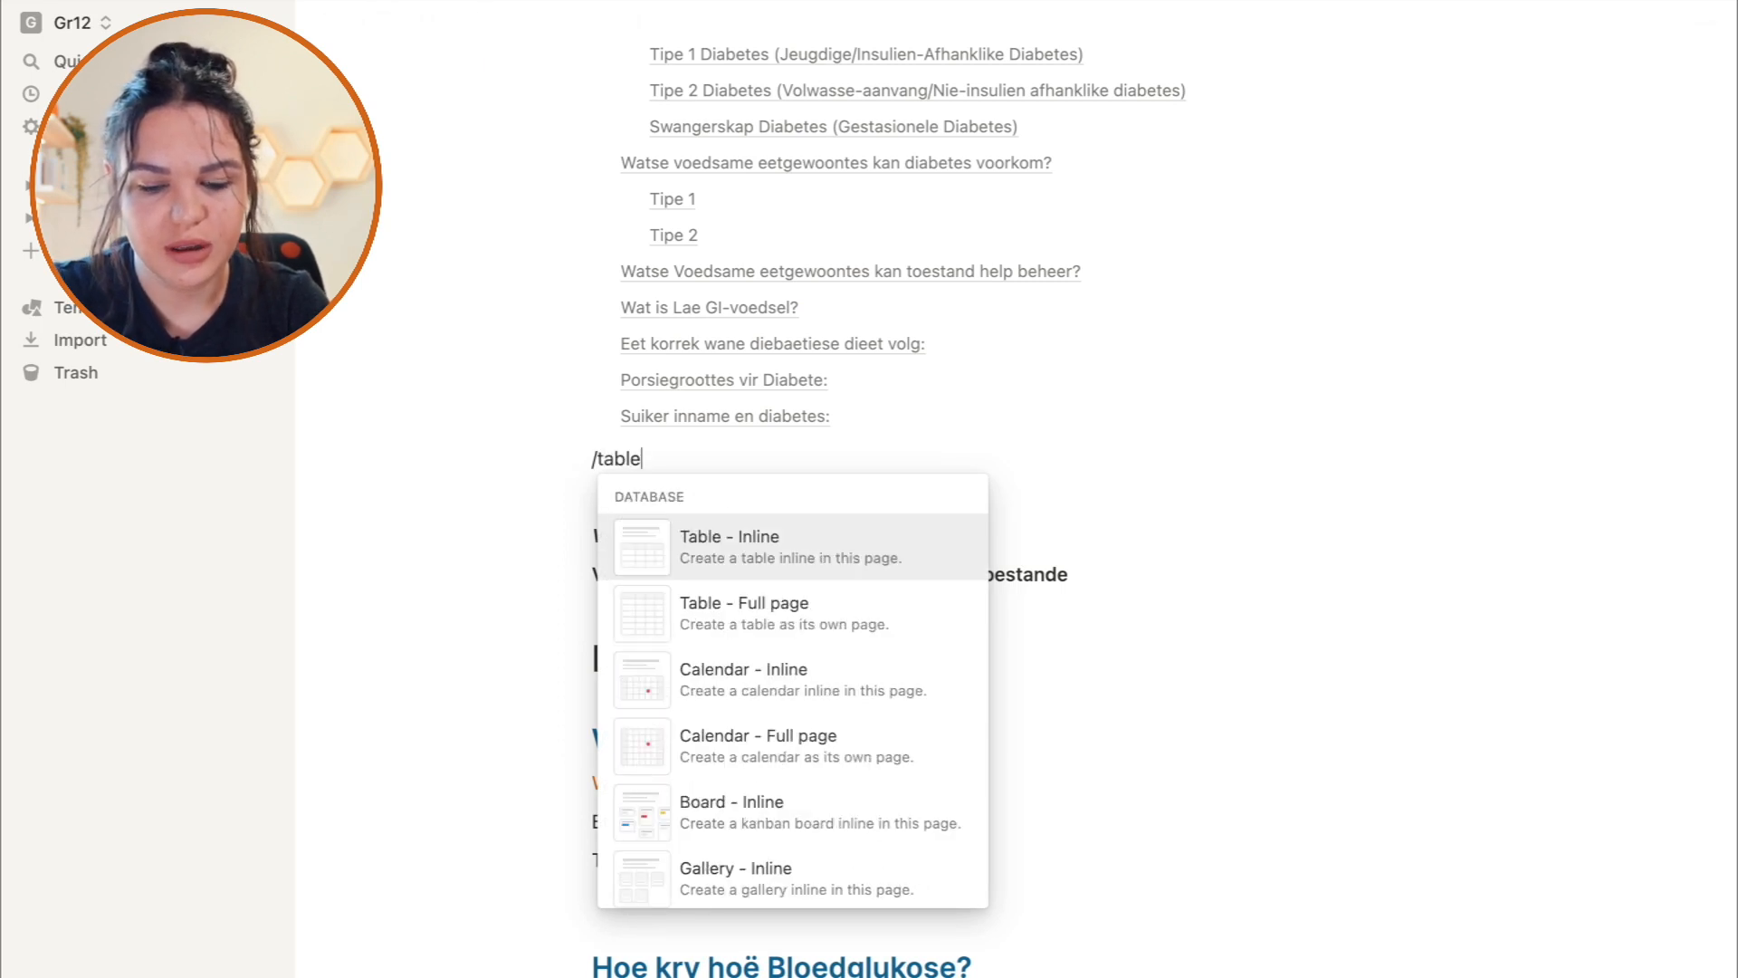
scroll(765, 515, "down", 5)
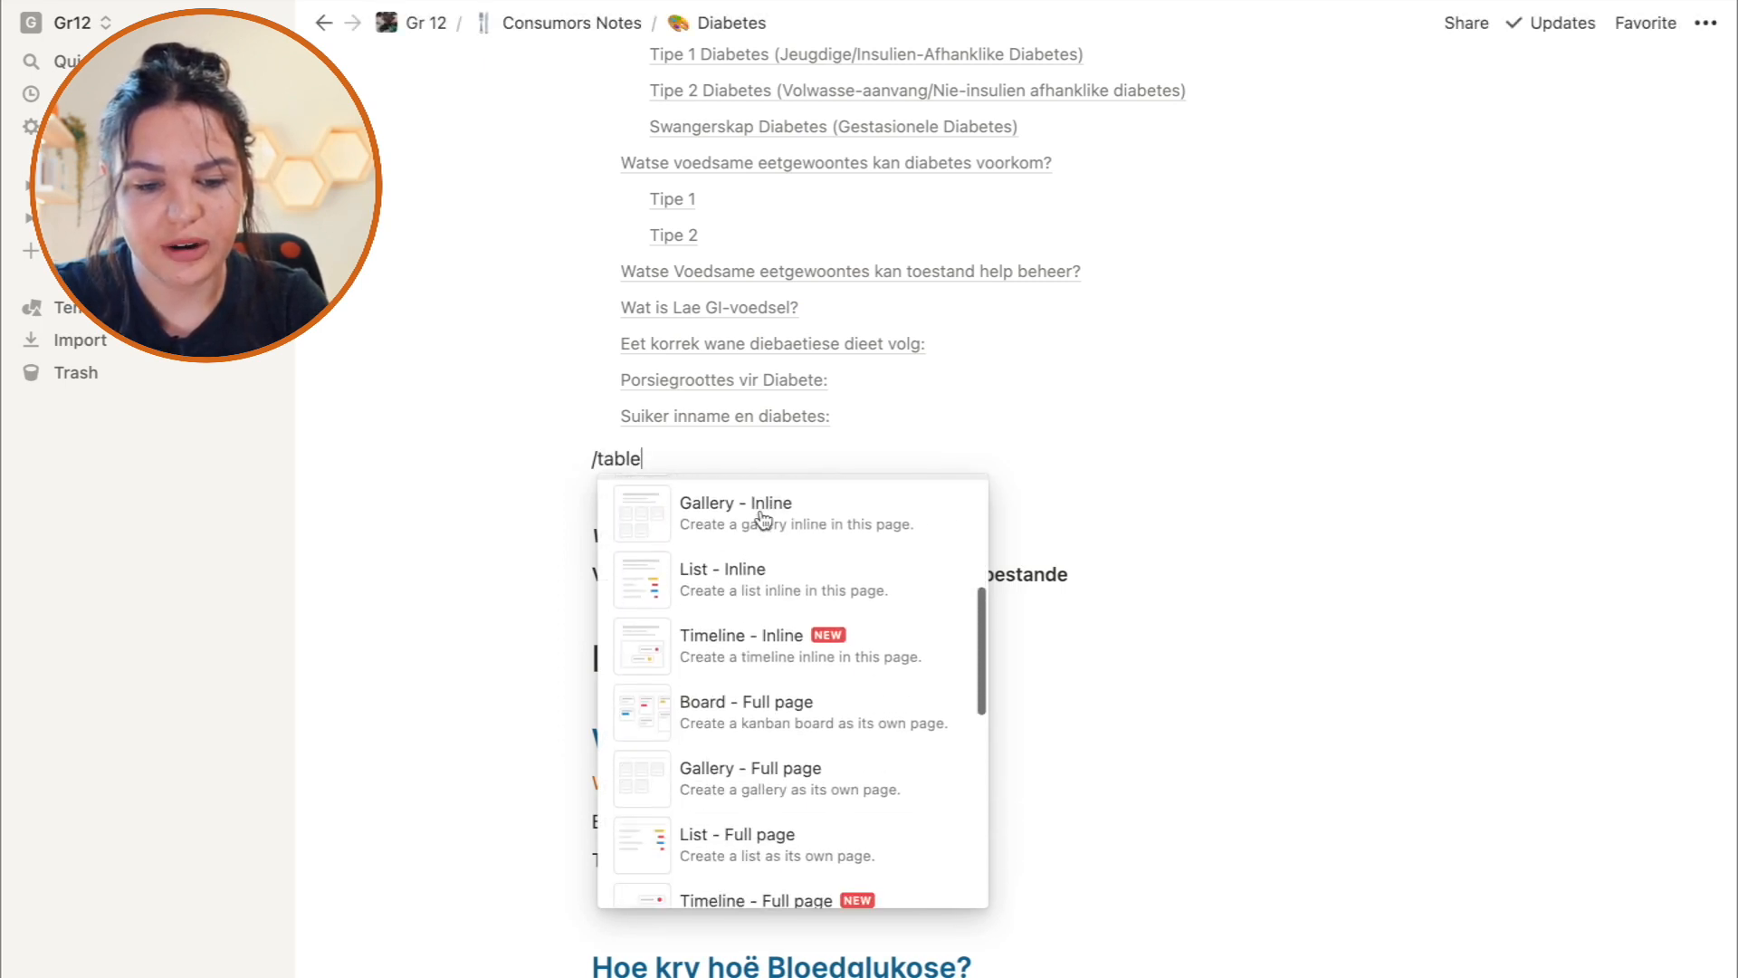
scroll(760, 561, "down", 3)
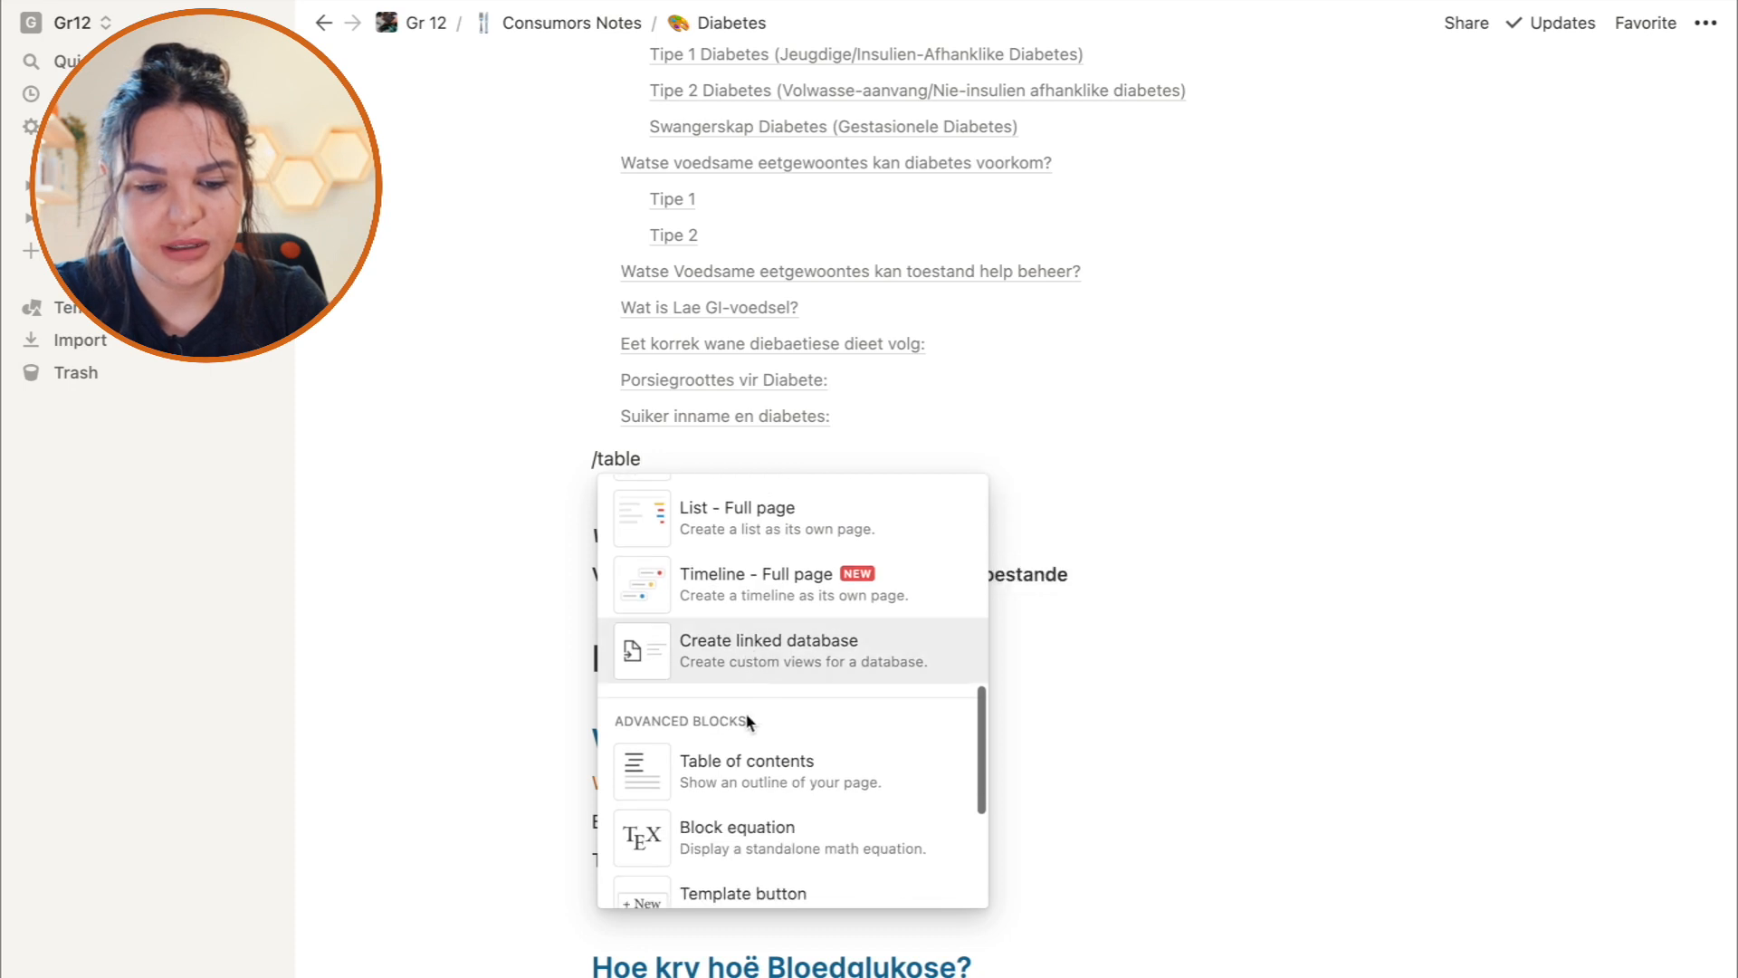
left_click(1214, 569)
left_click_drag(645, 459, 597, 463)
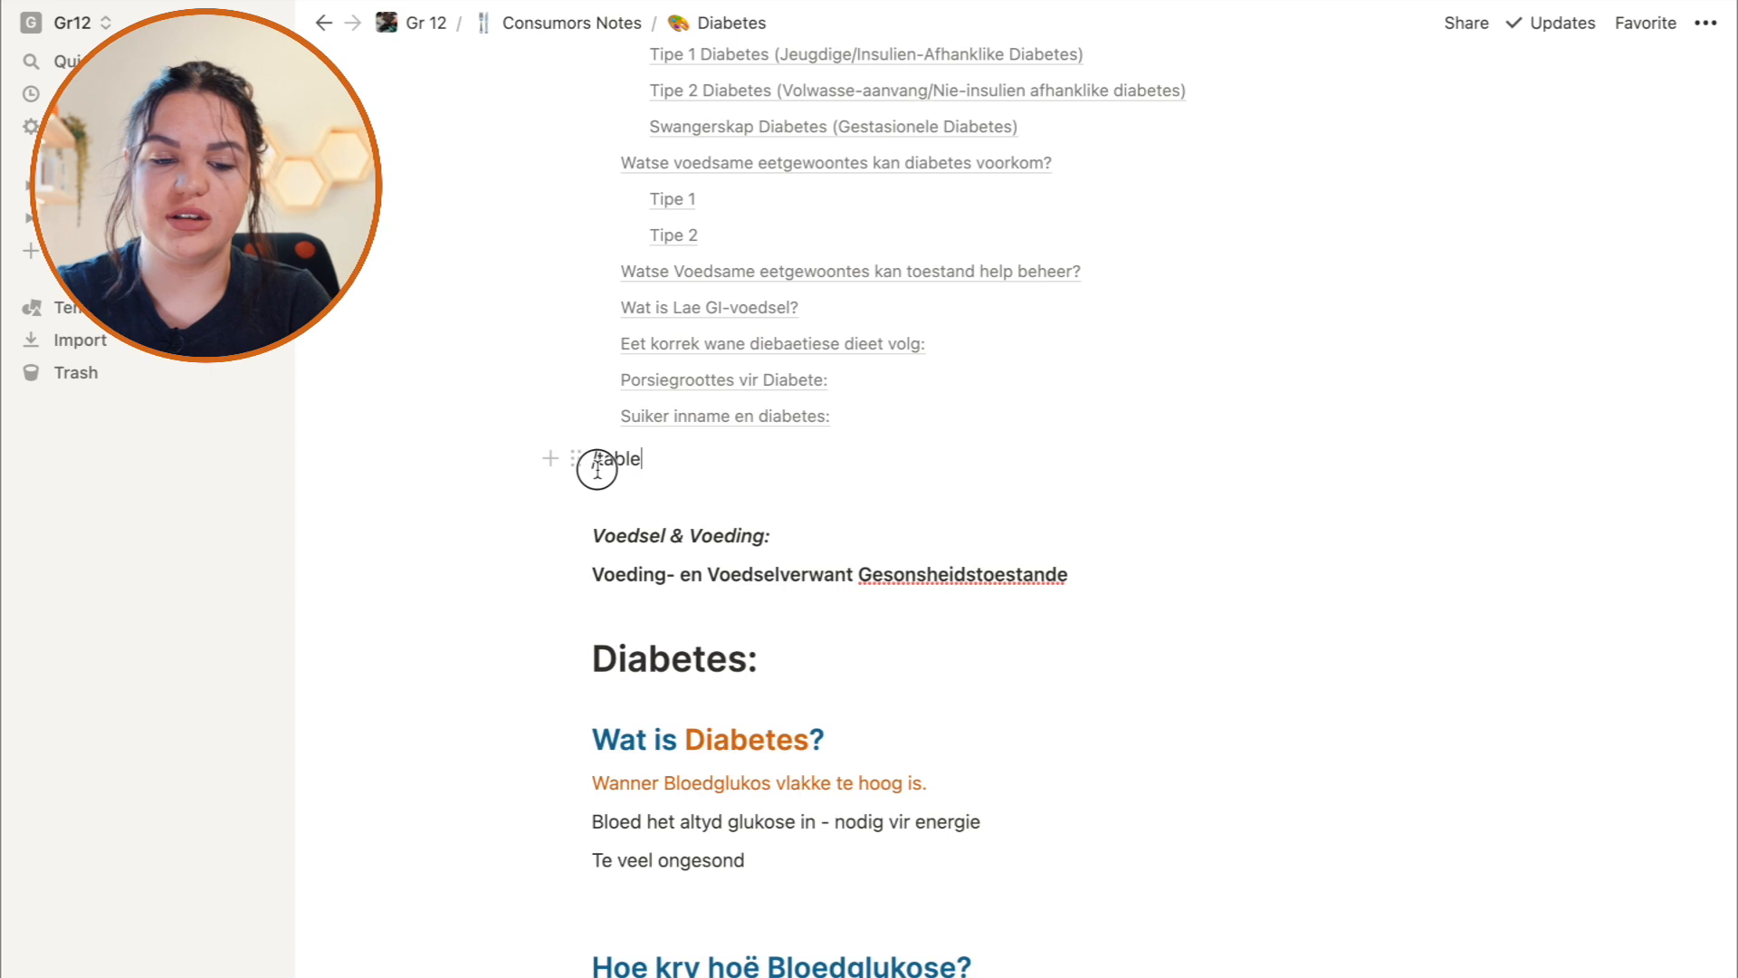
key("BackSpace")
key("BackSpace")
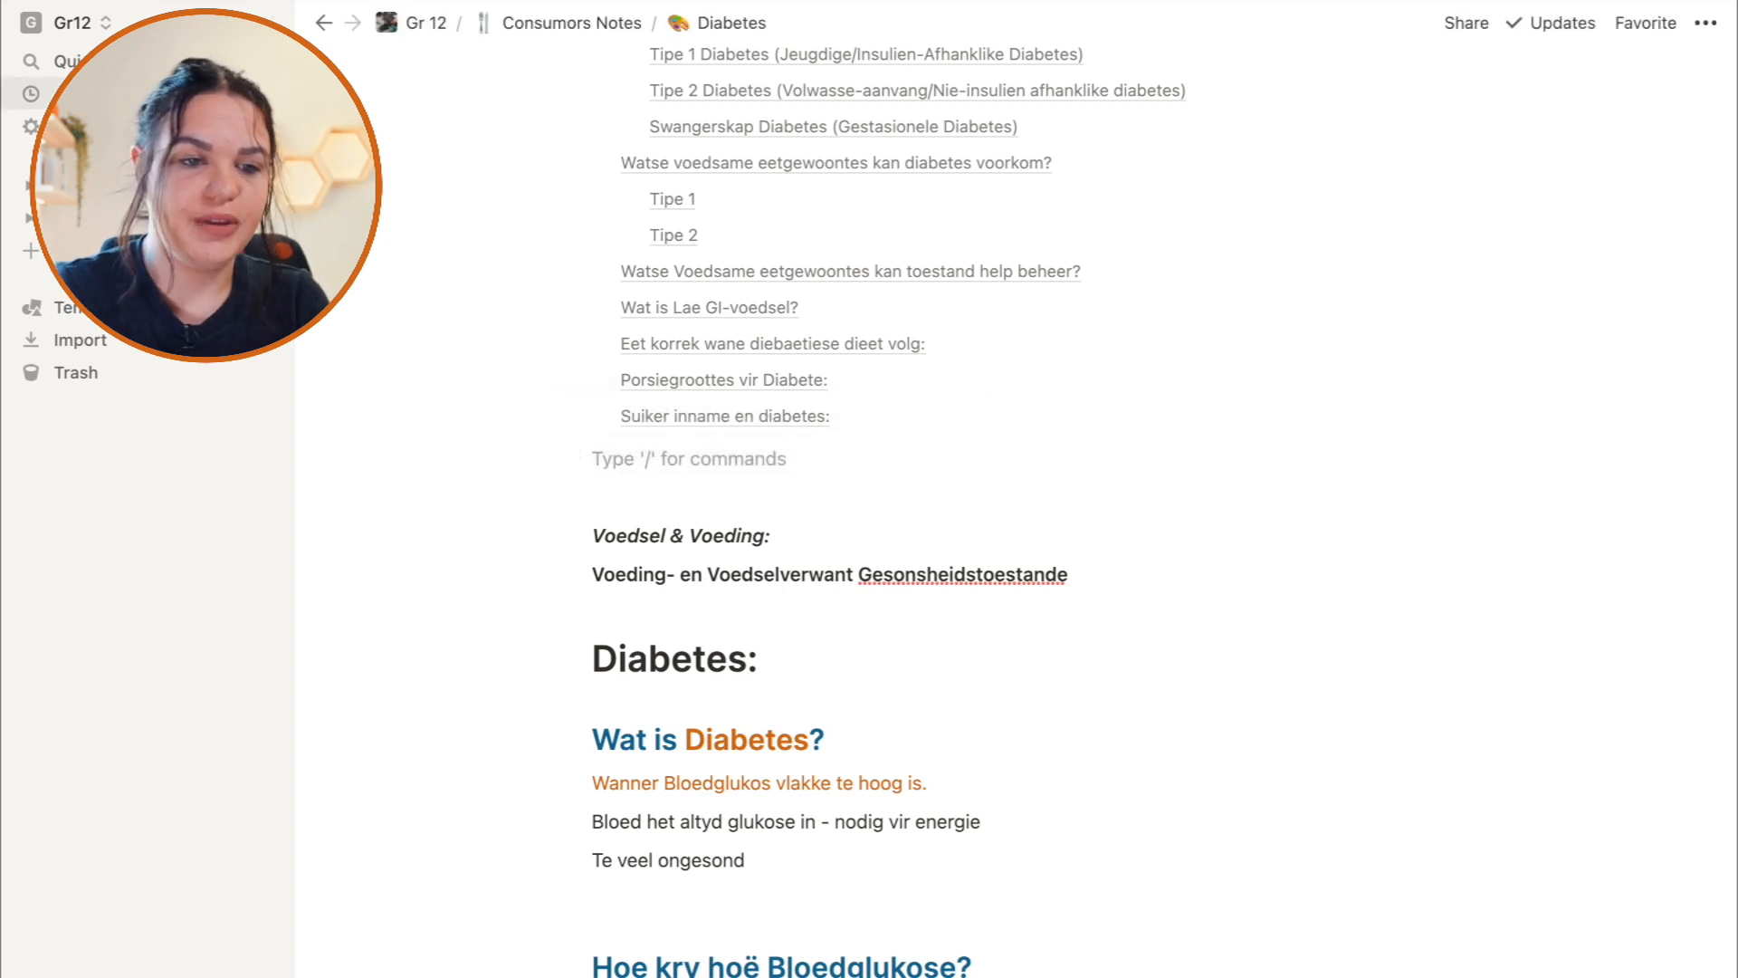
Switch from the Gr12 workspace back to the workspace containing the Video Page.
left_click(100, 26)
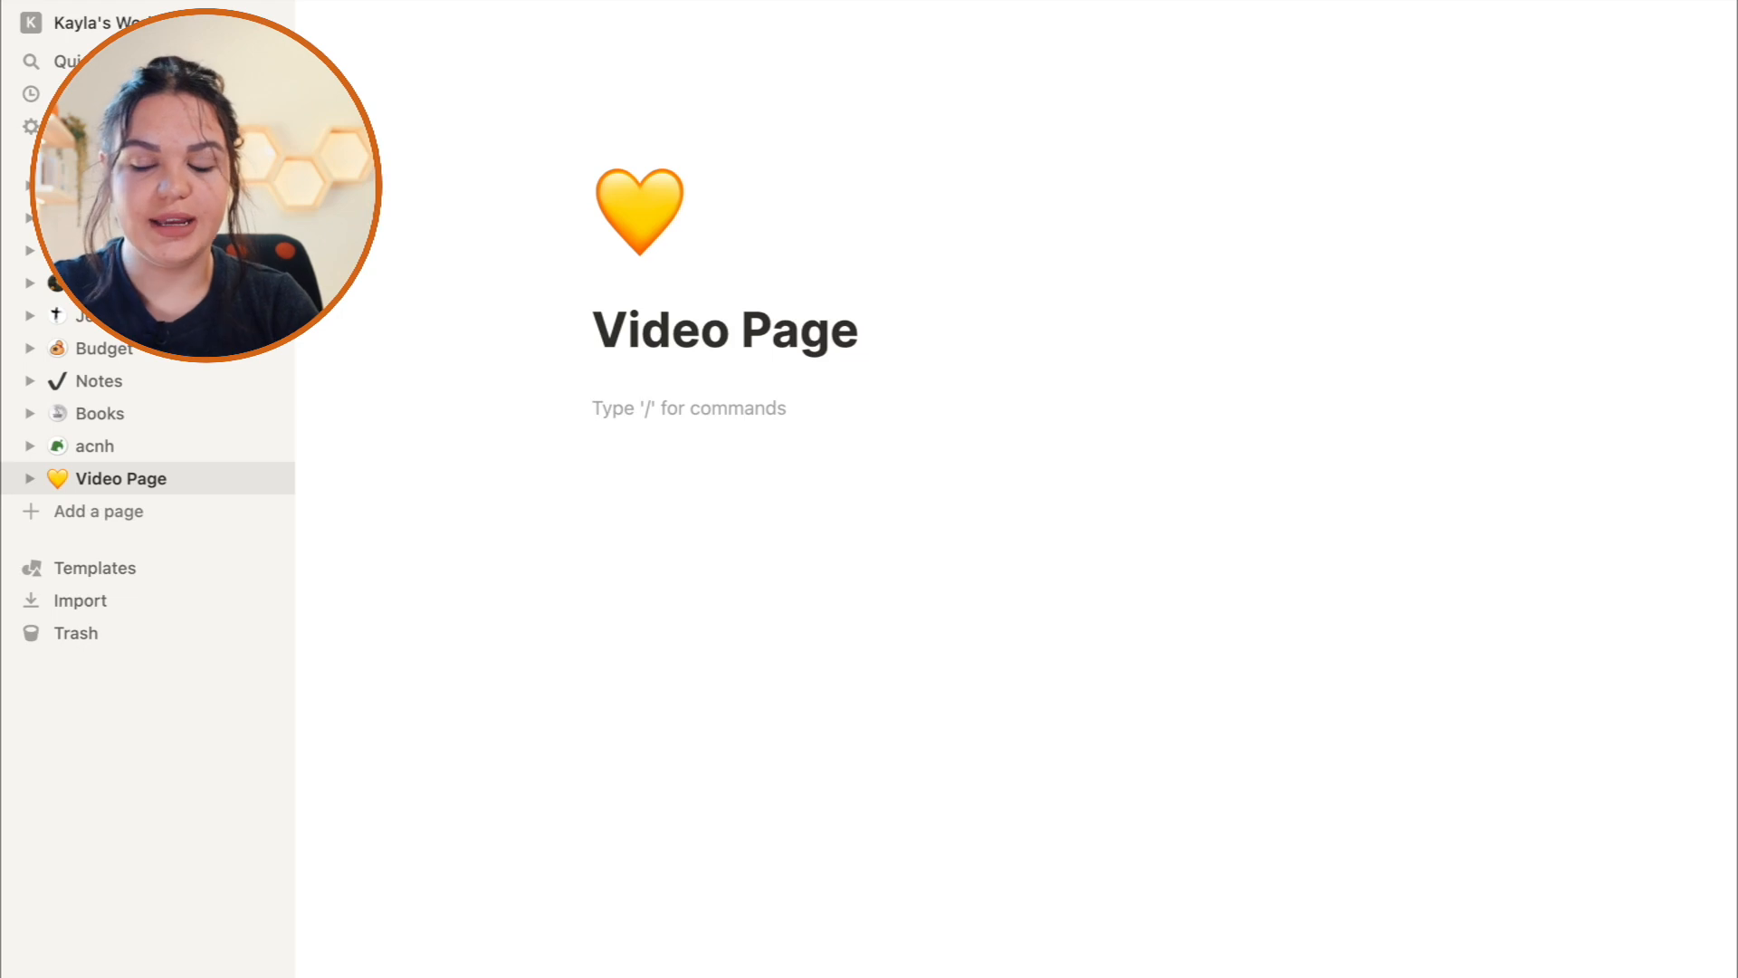
Try out a Heading 1 and a Heading 2 block on the Video Page's empty line, removing each one.
type("/1")
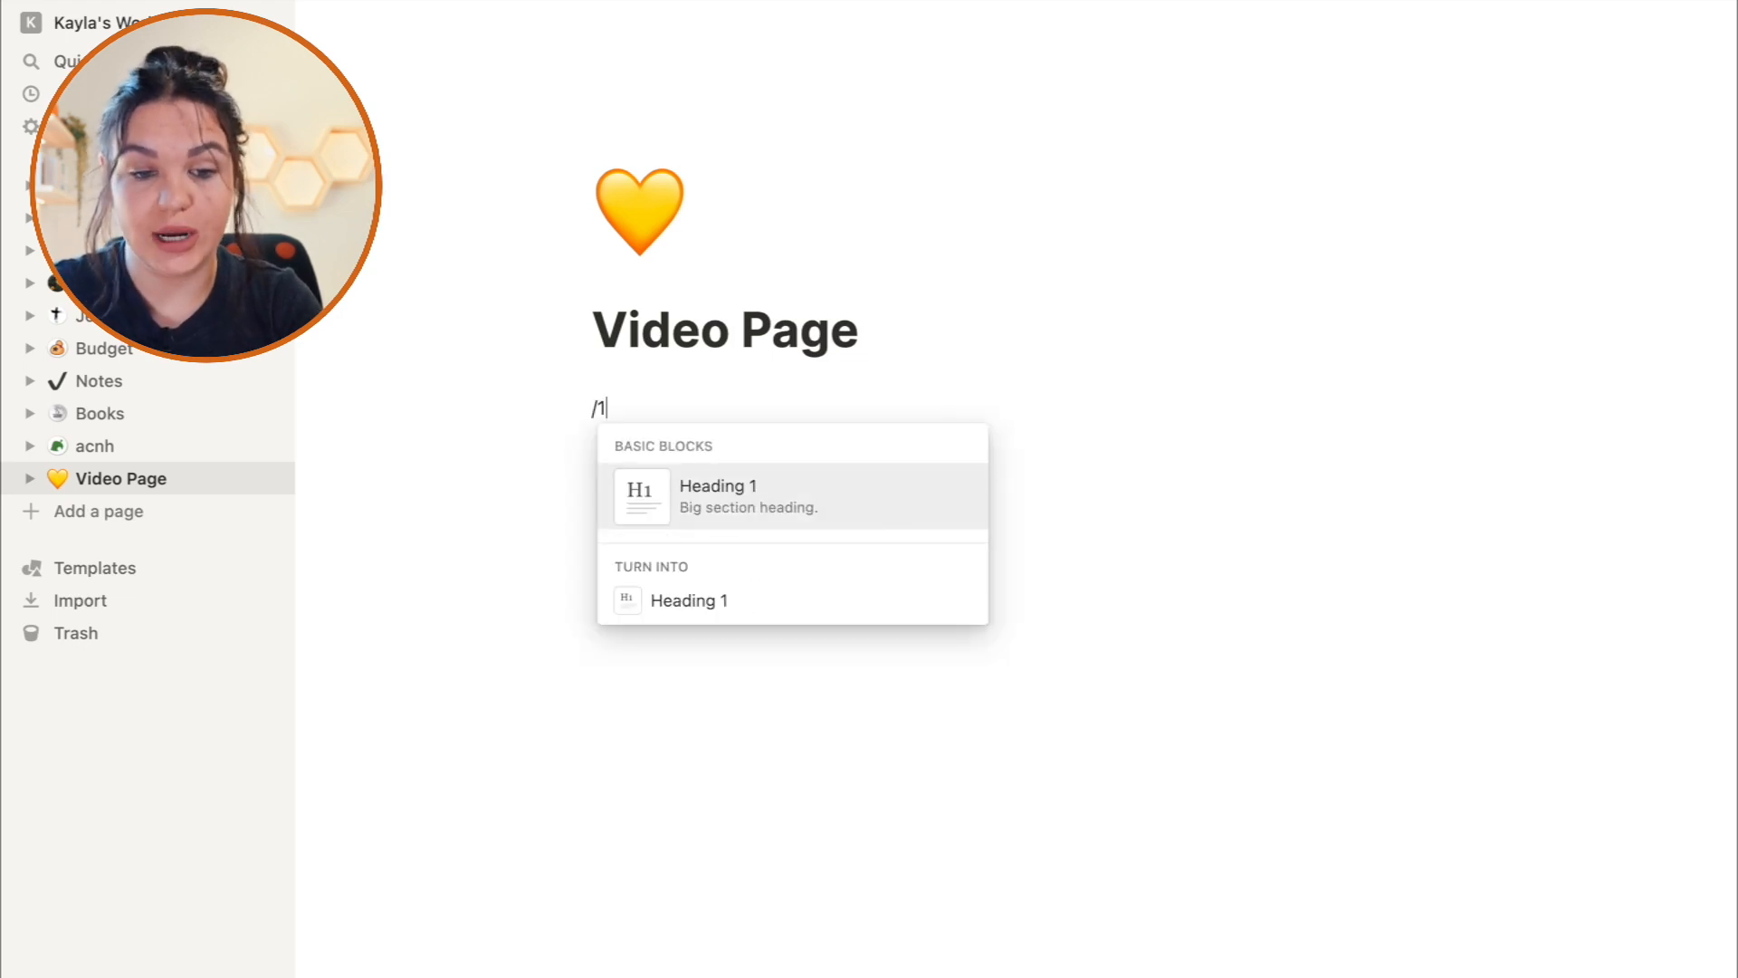
key("Return")
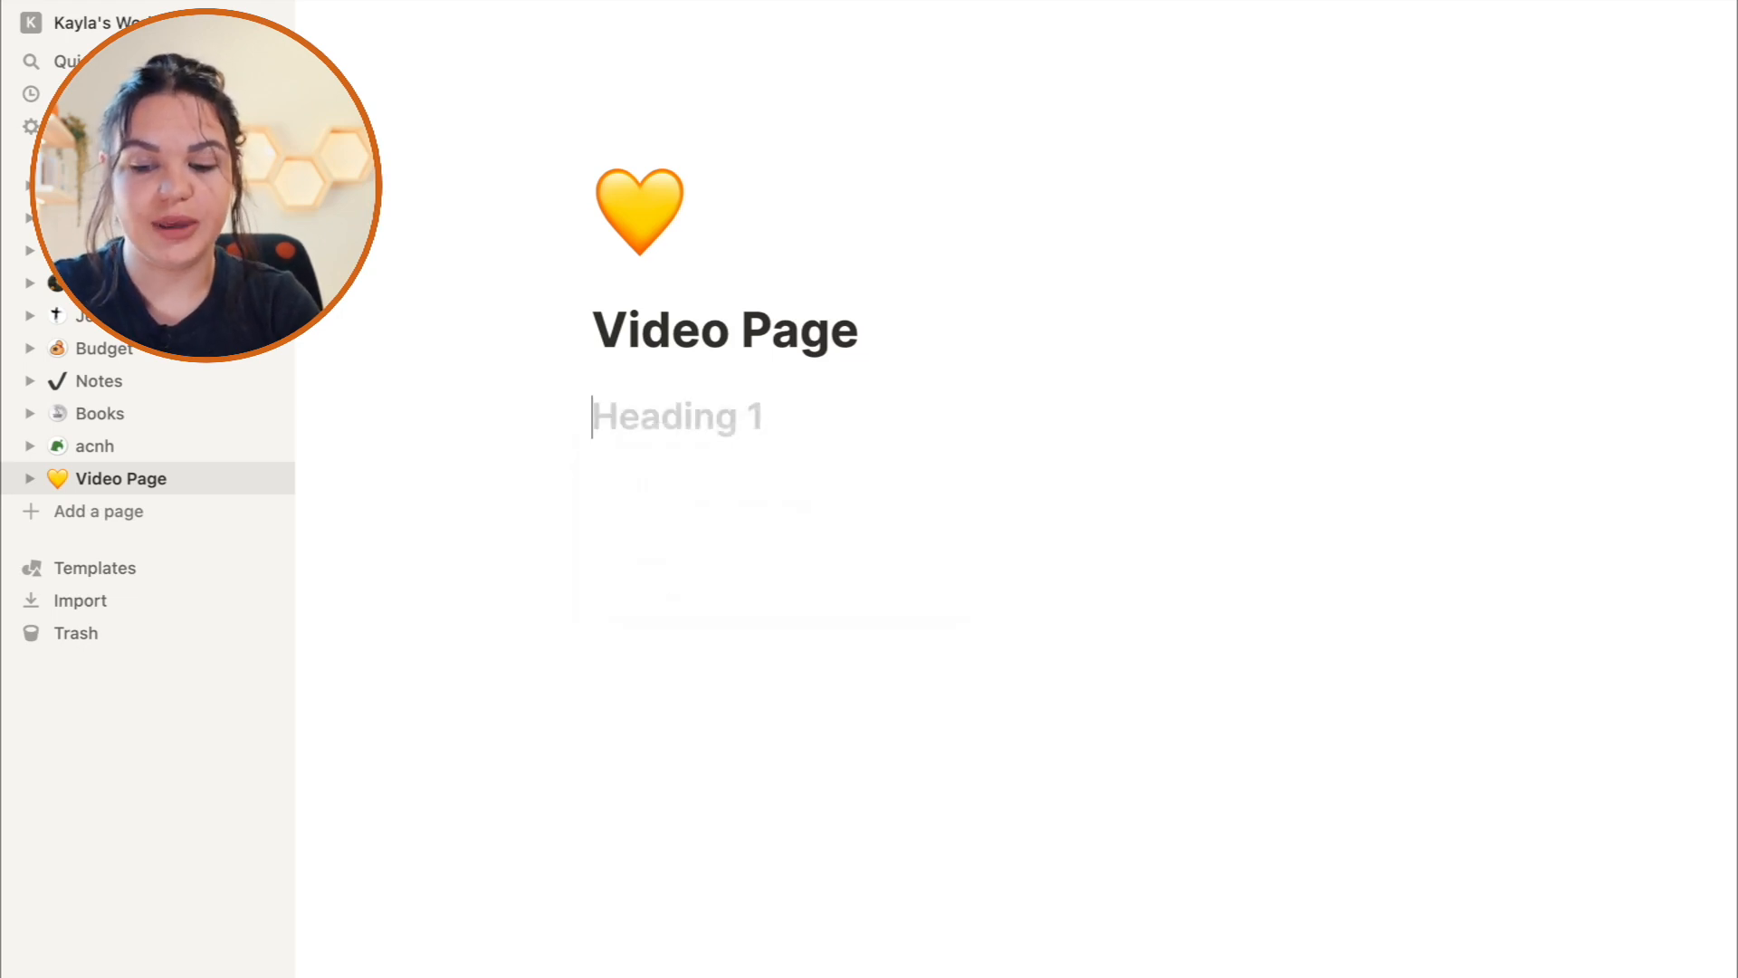
key("BackSpace")
type("/2")
key("Return")
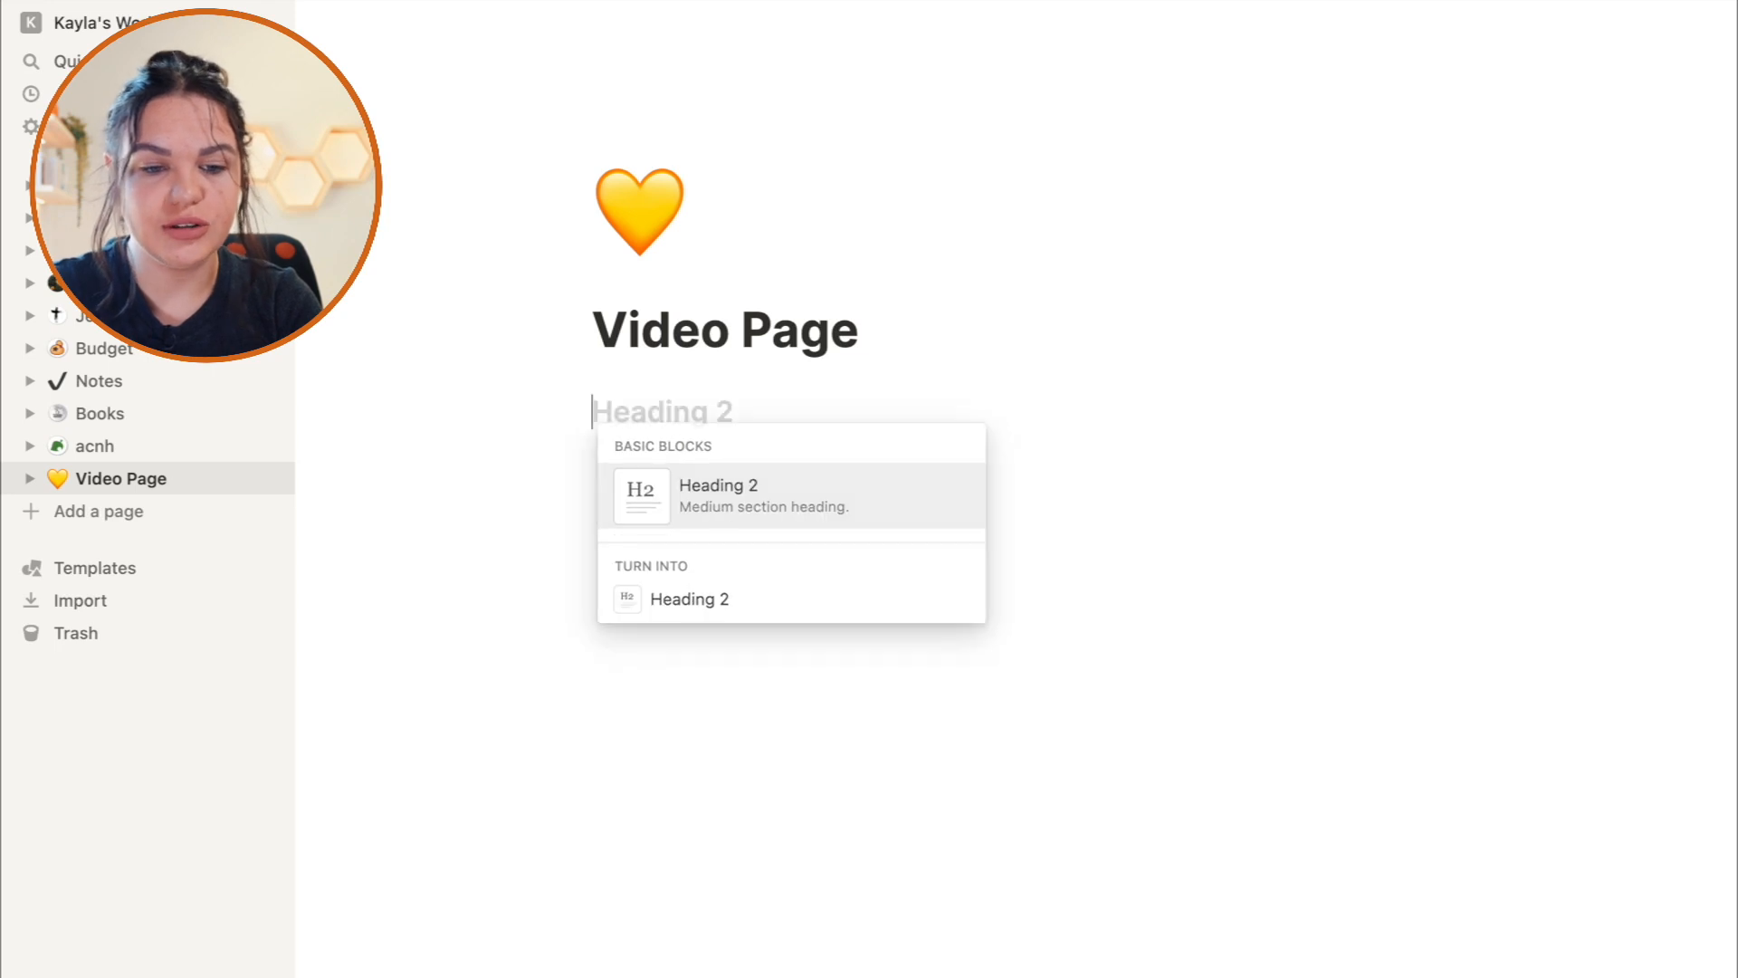
key("BackSpace")
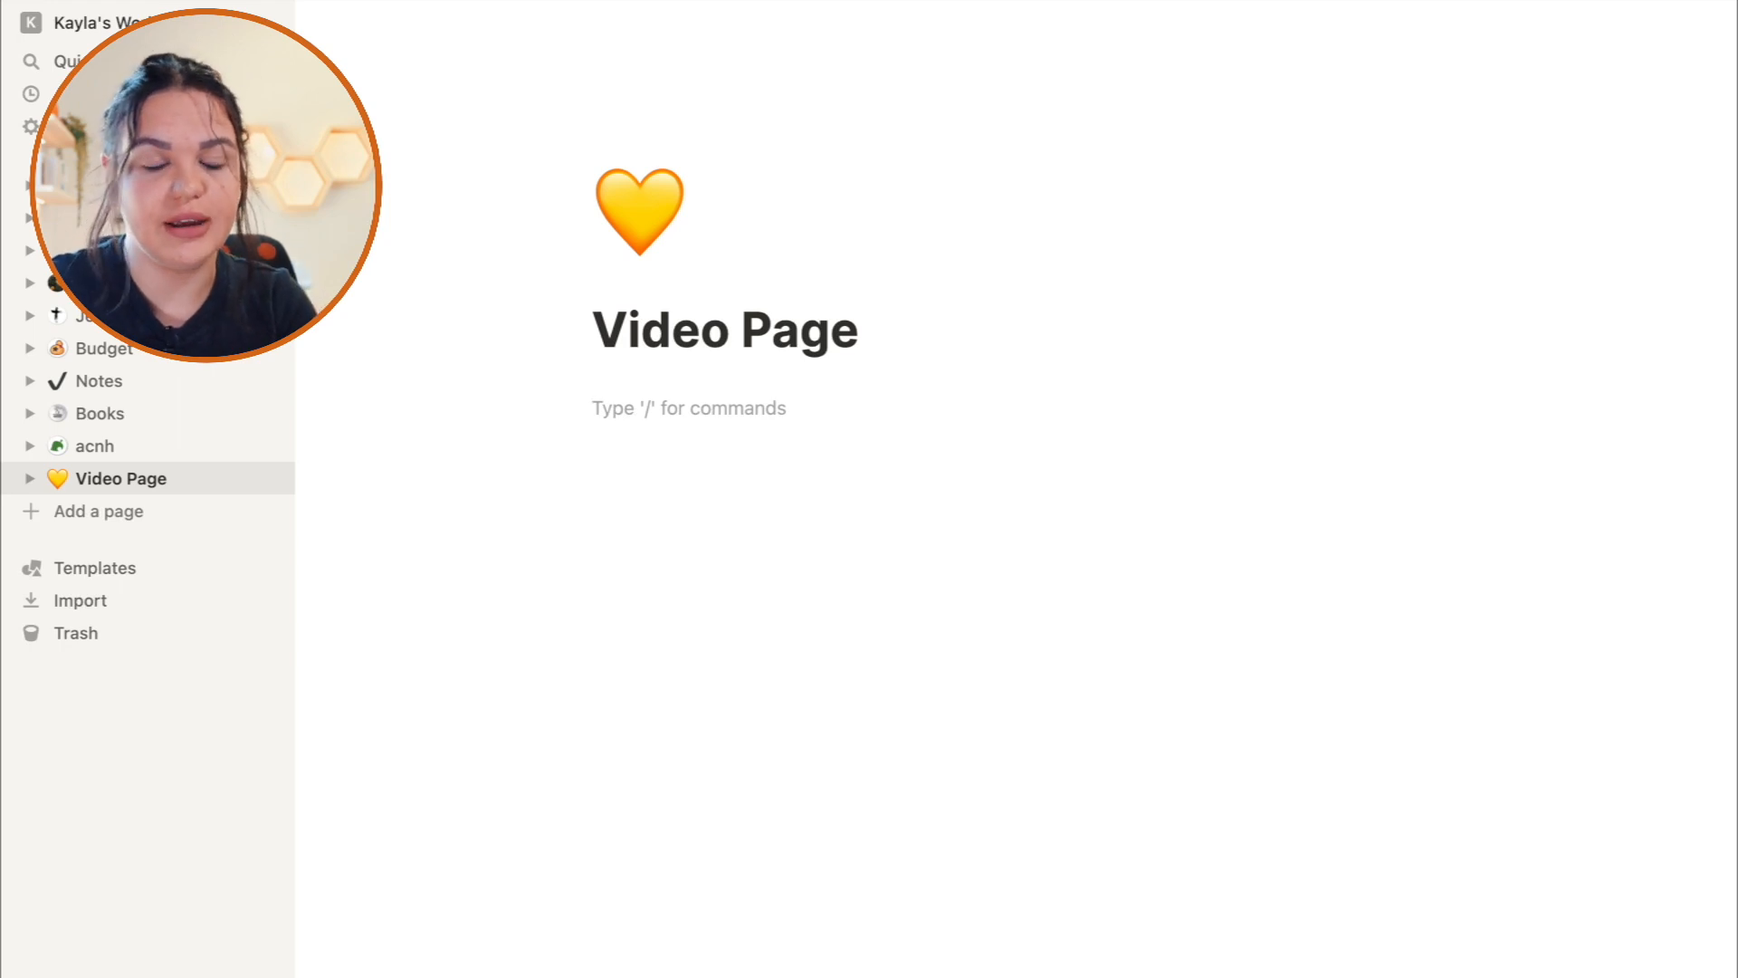
Add a Heading 1 reading "Test" under the Video Page title.
type("/1")
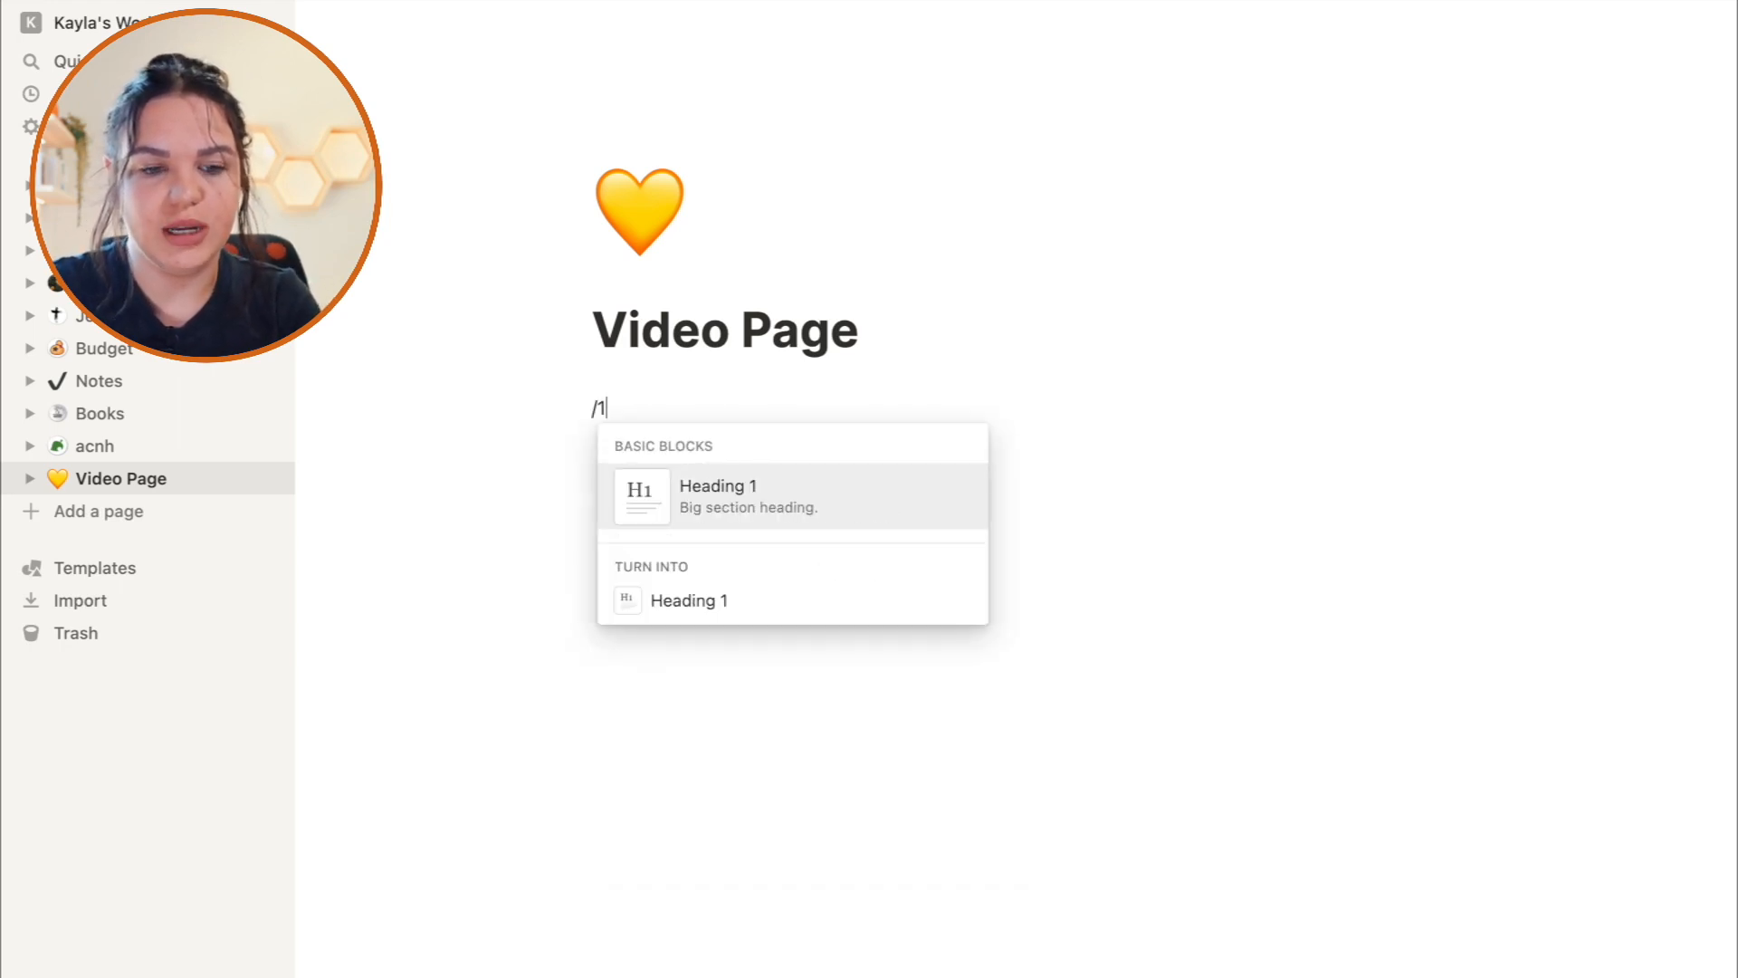
key("Return")
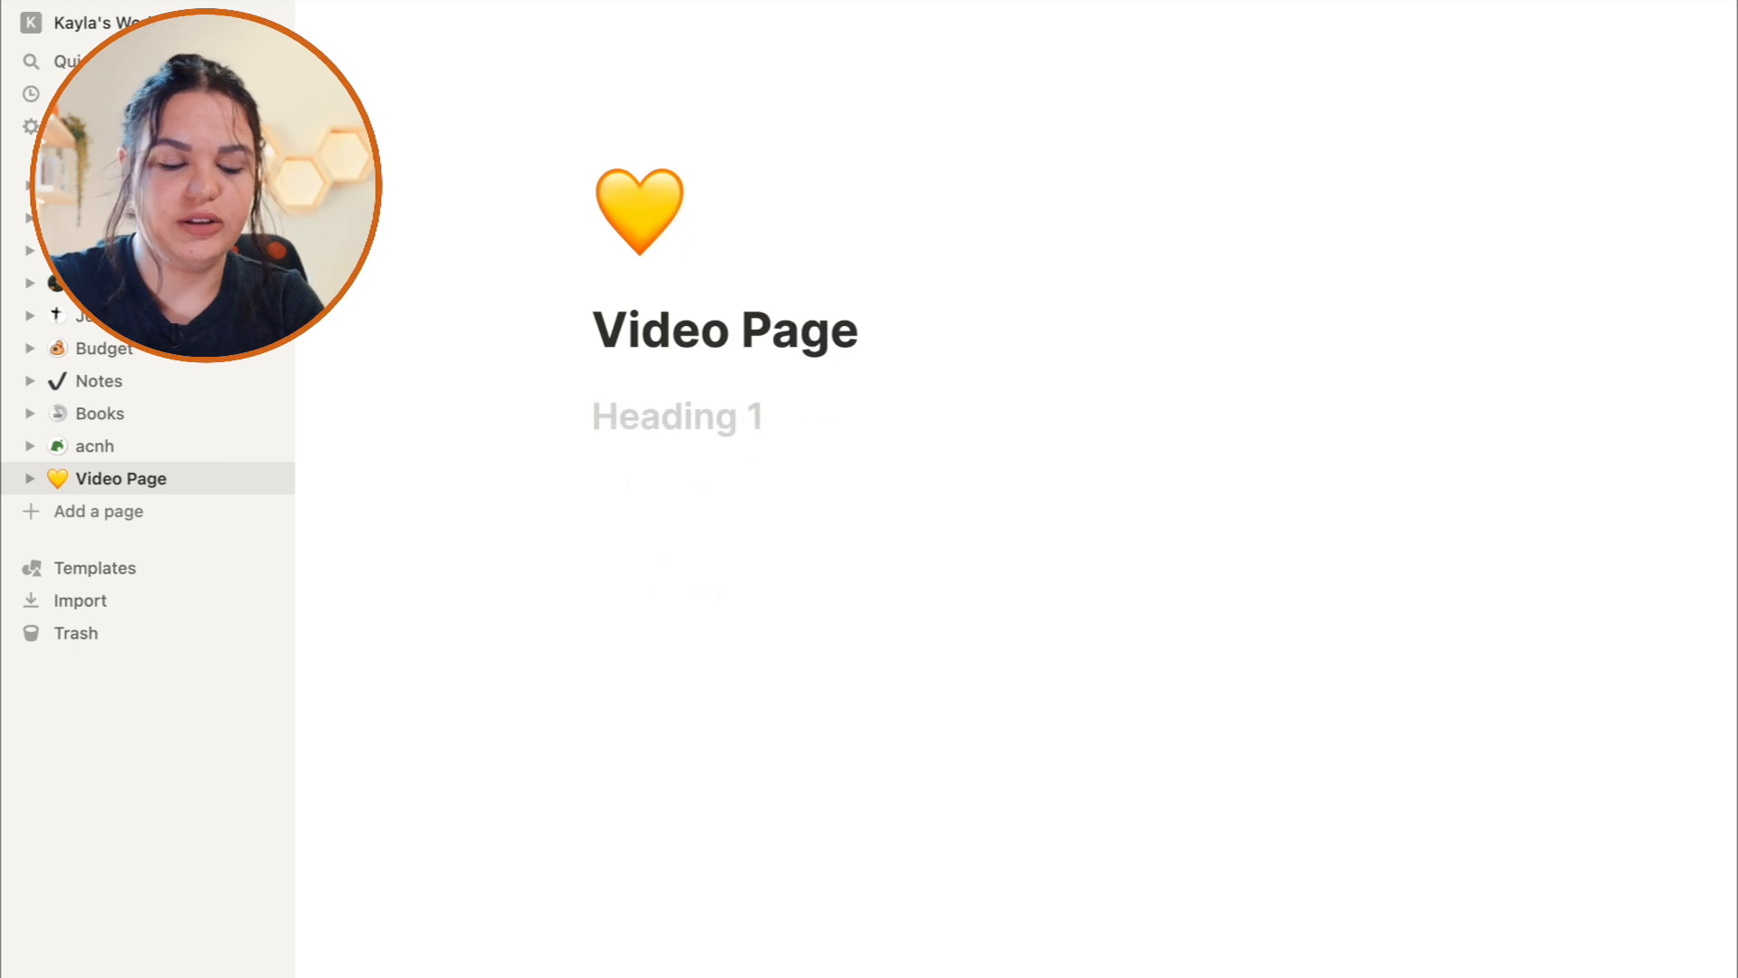
type("Tesst")
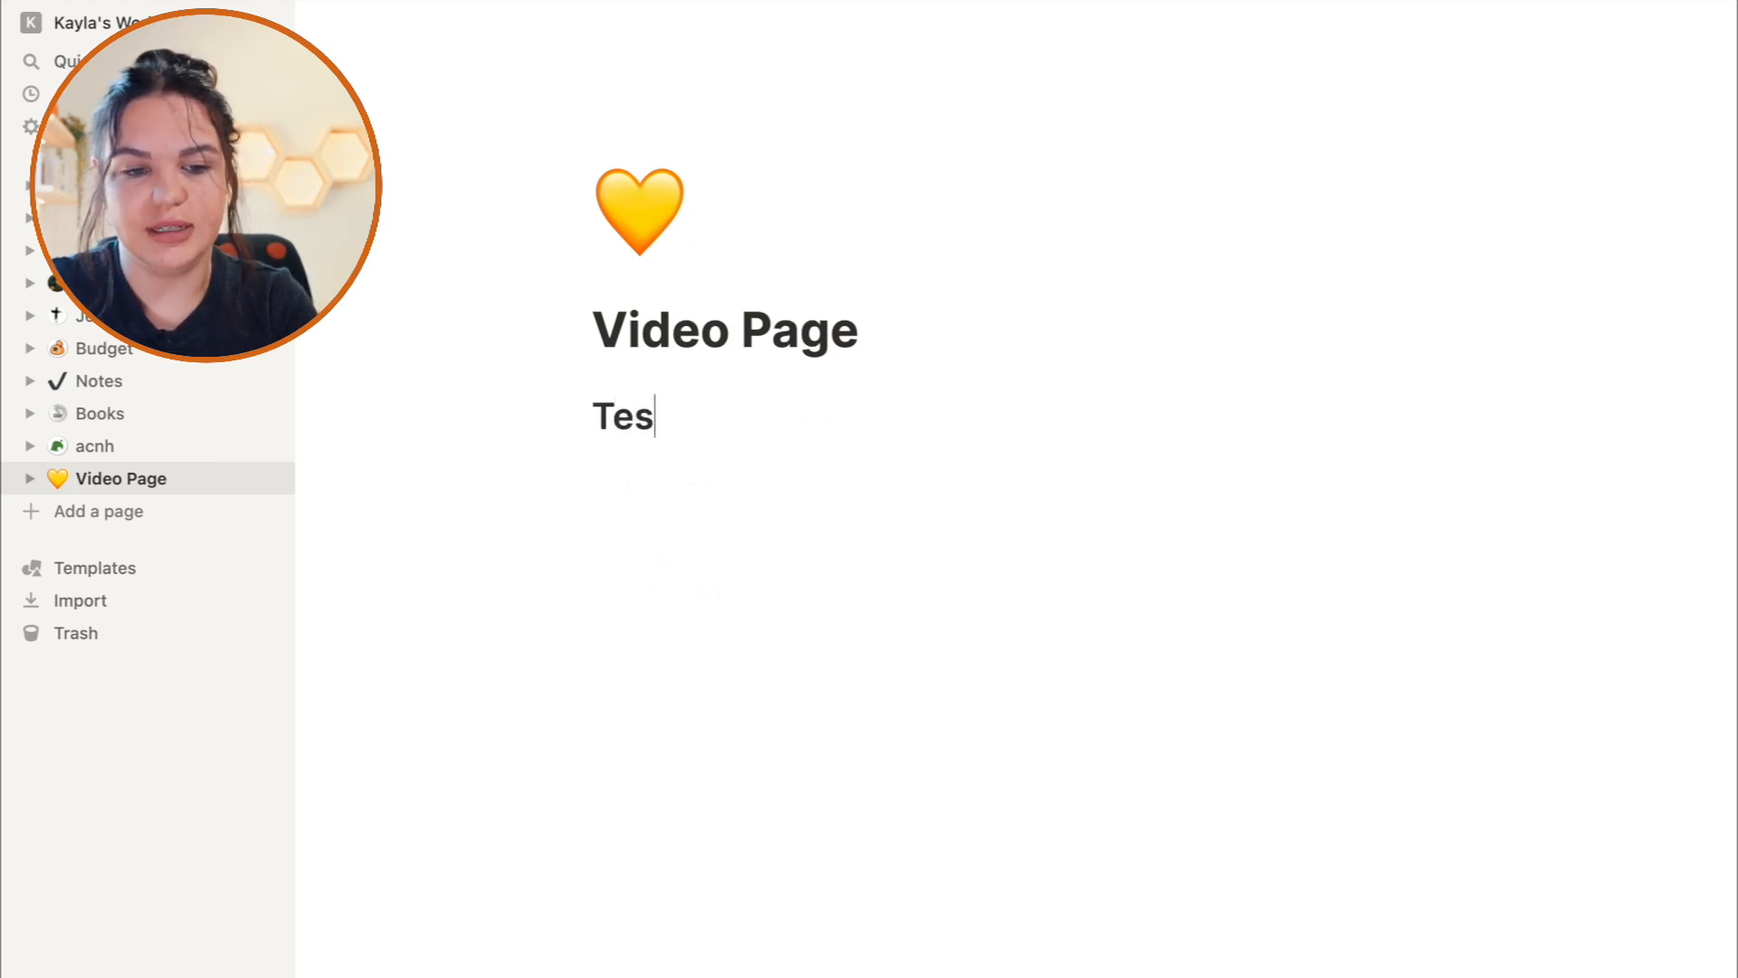
key("BackSpace")
key("BackSpace")
type("t")
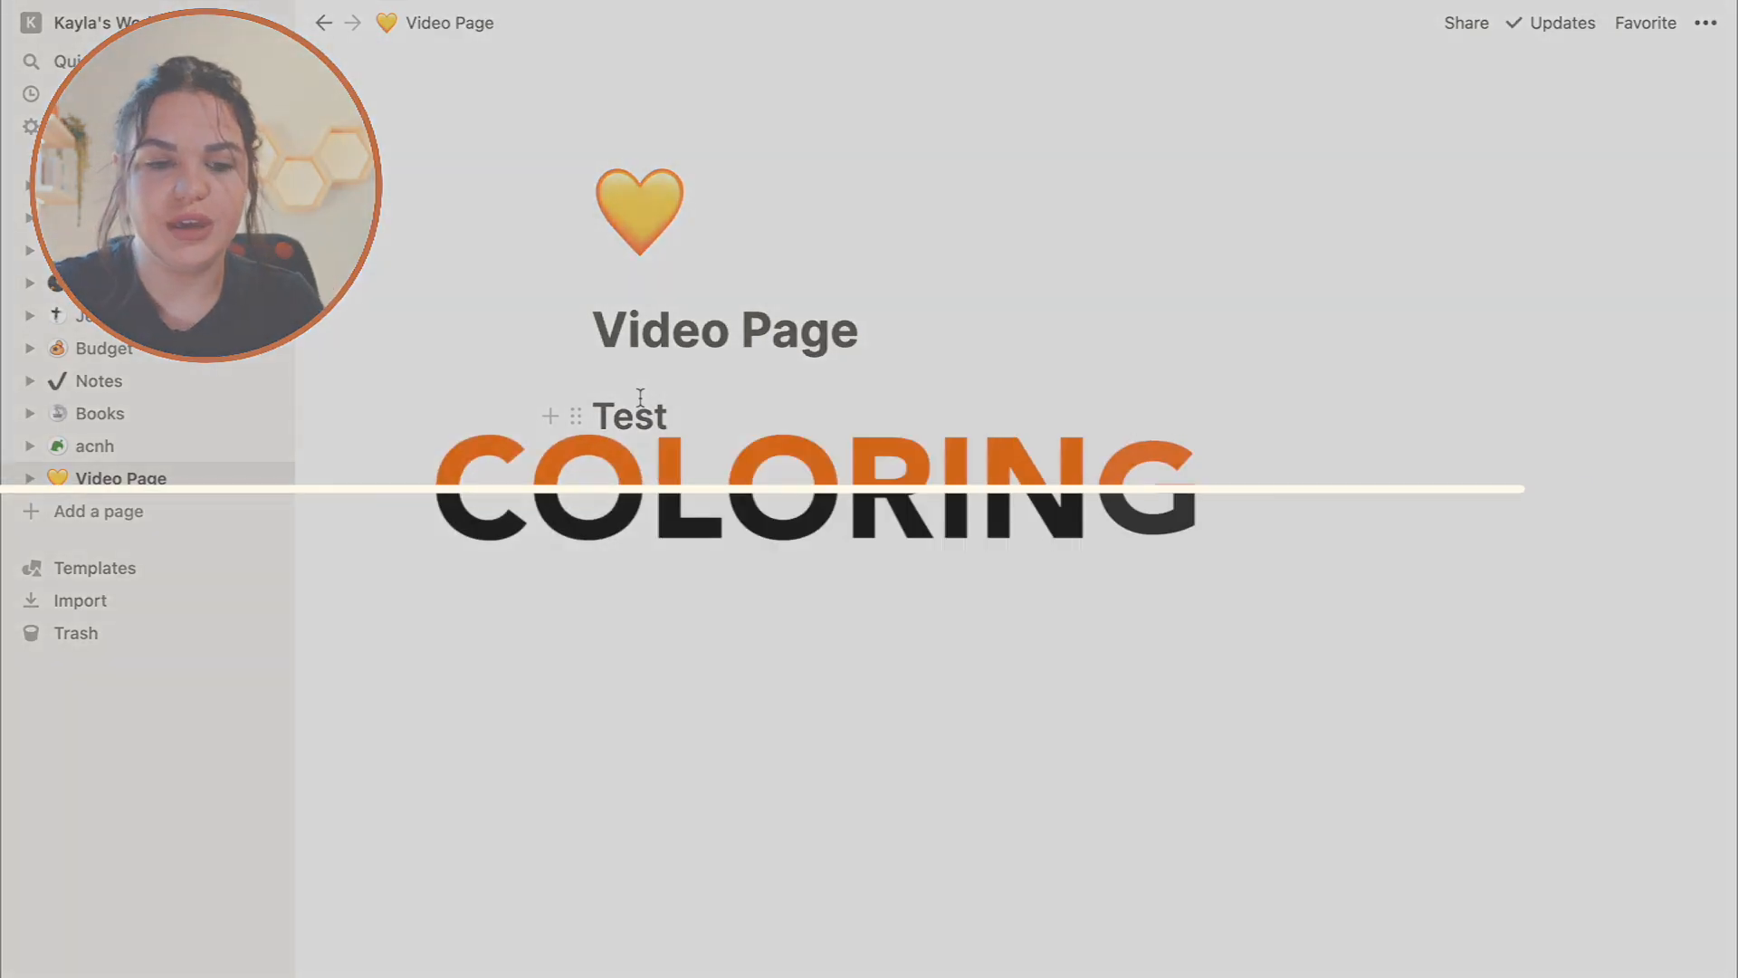
Try blue and yellow as the text colour of the "Test" heading.
left_click(576, 416)
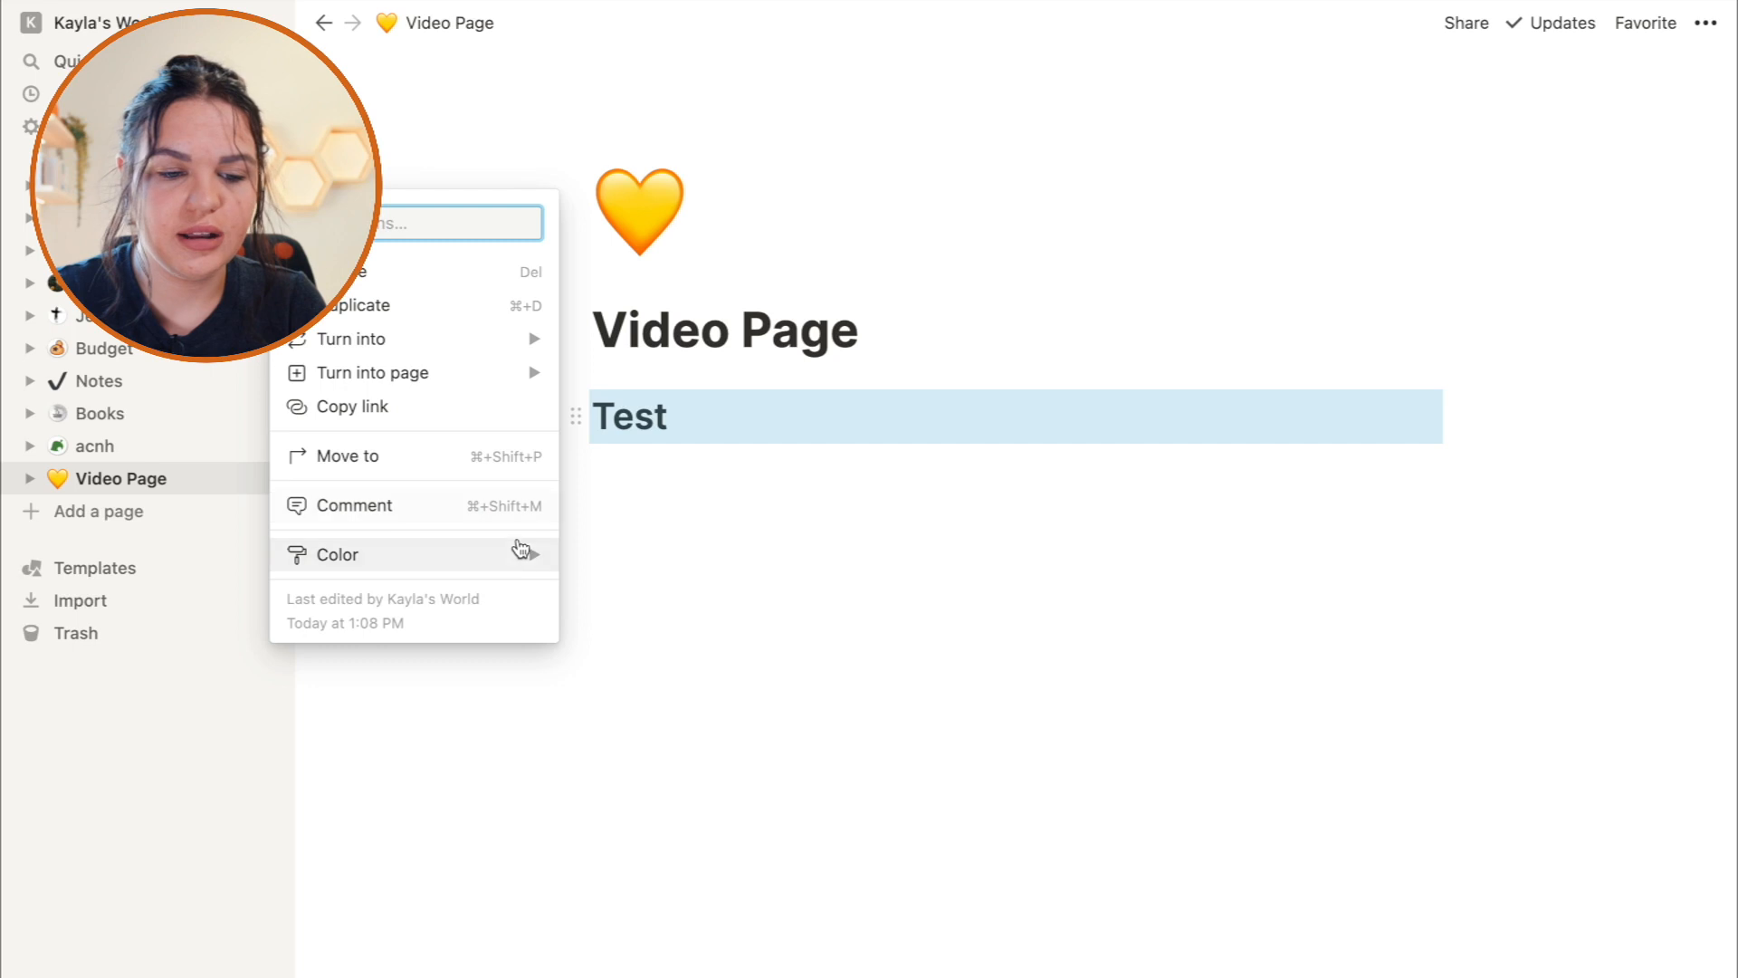
mouse_move(520, 553)
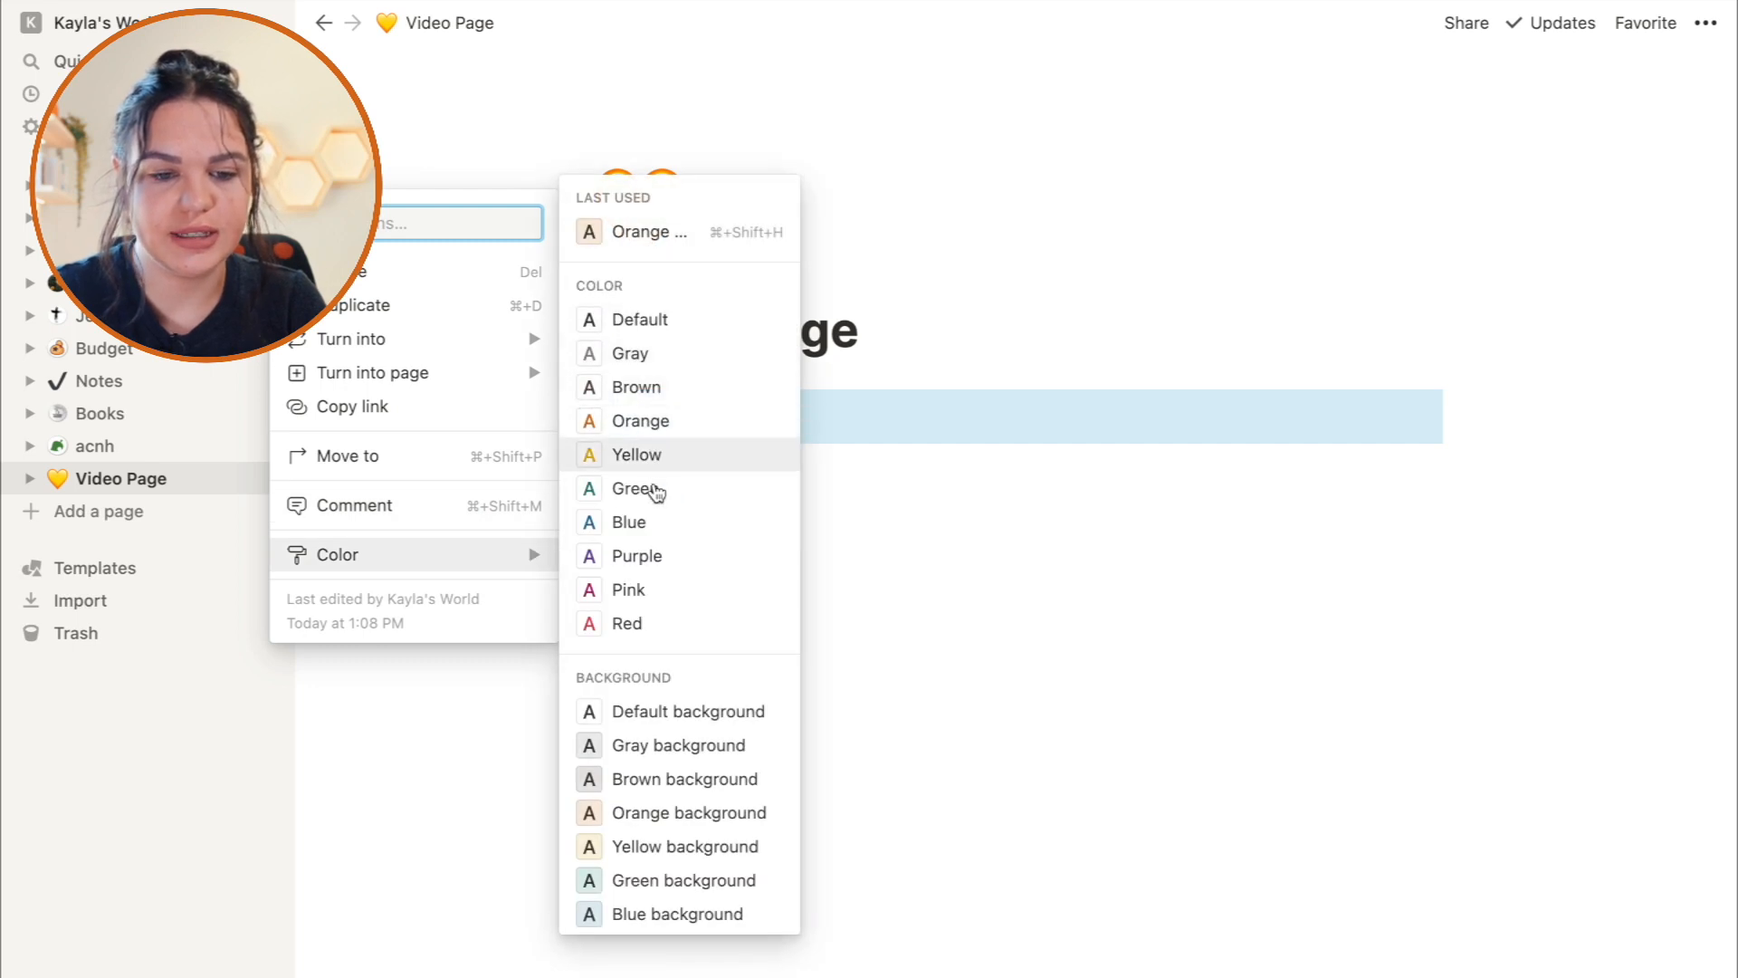
left_click(648, 521)
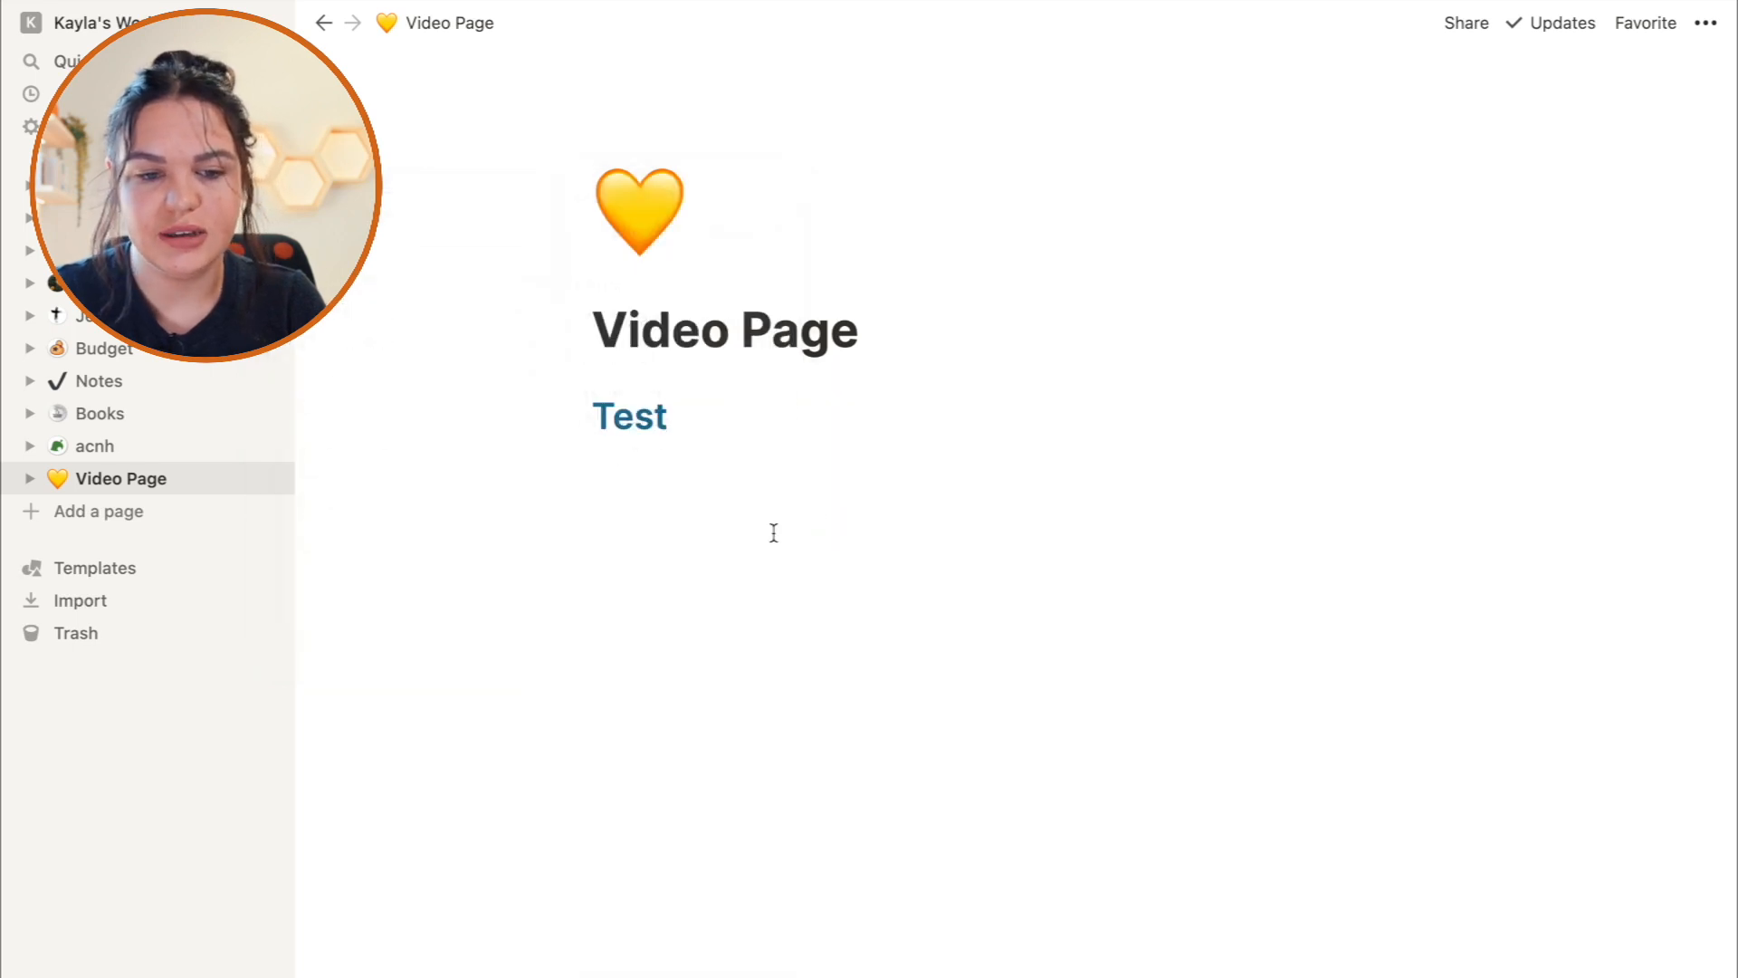
left_click(576, 416)
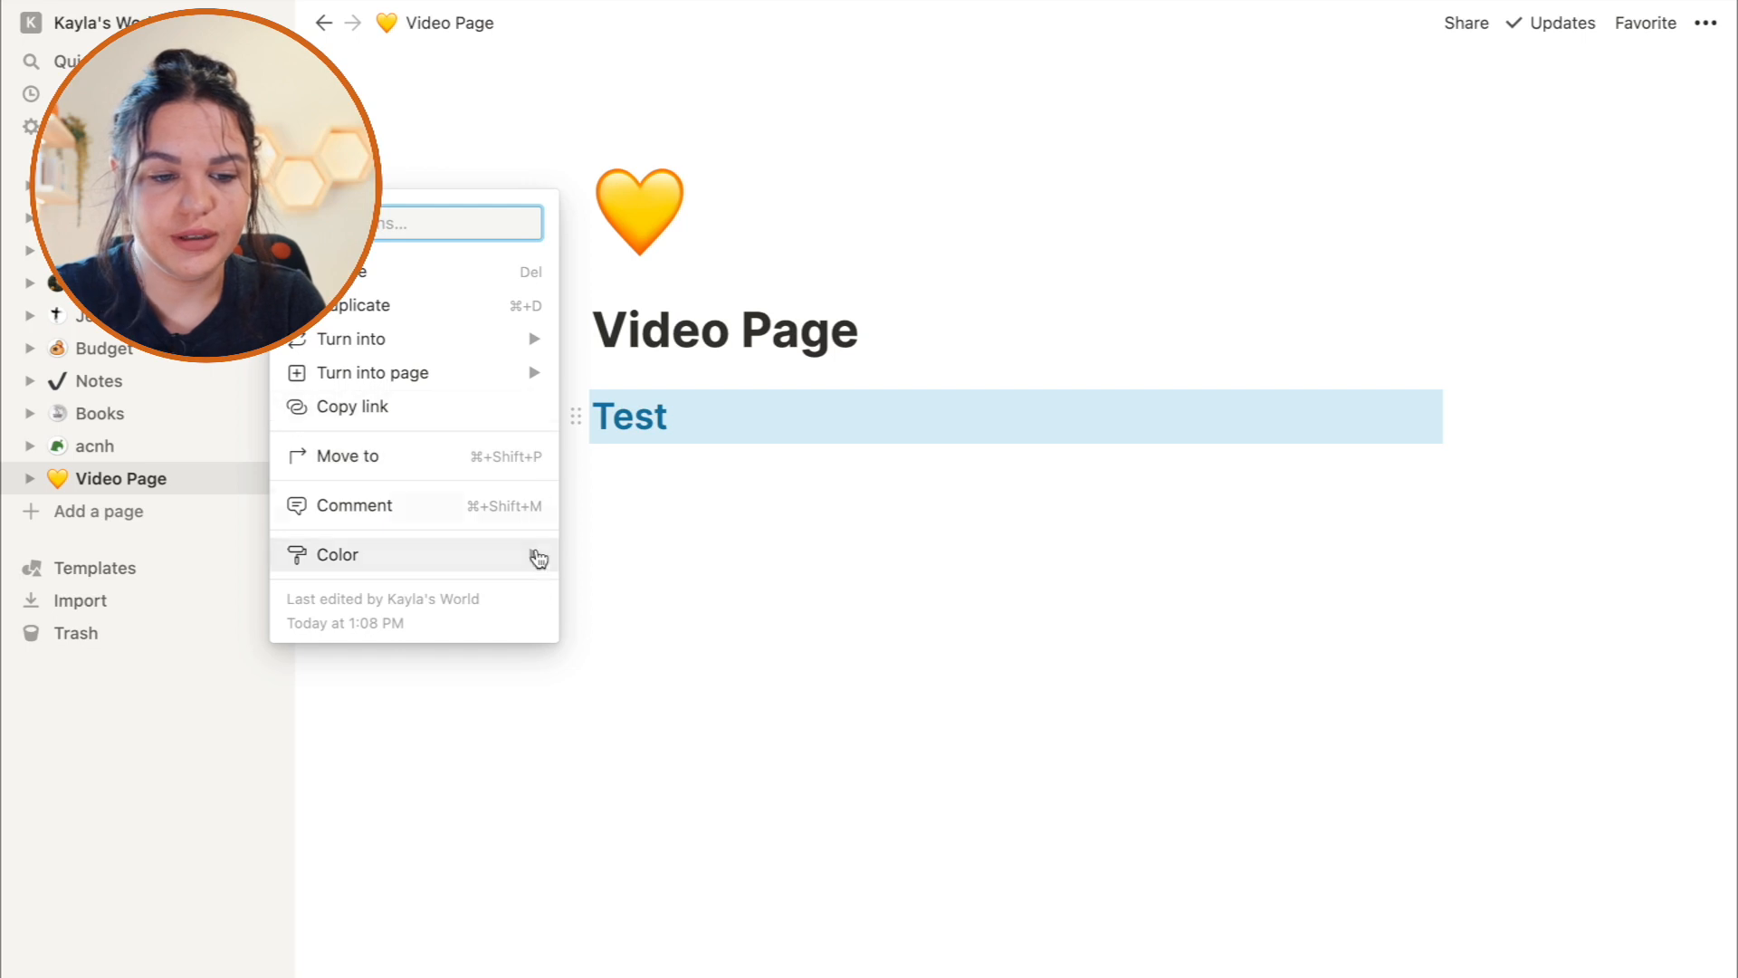
mouse_move(537, 549)
left_click(629, 456)
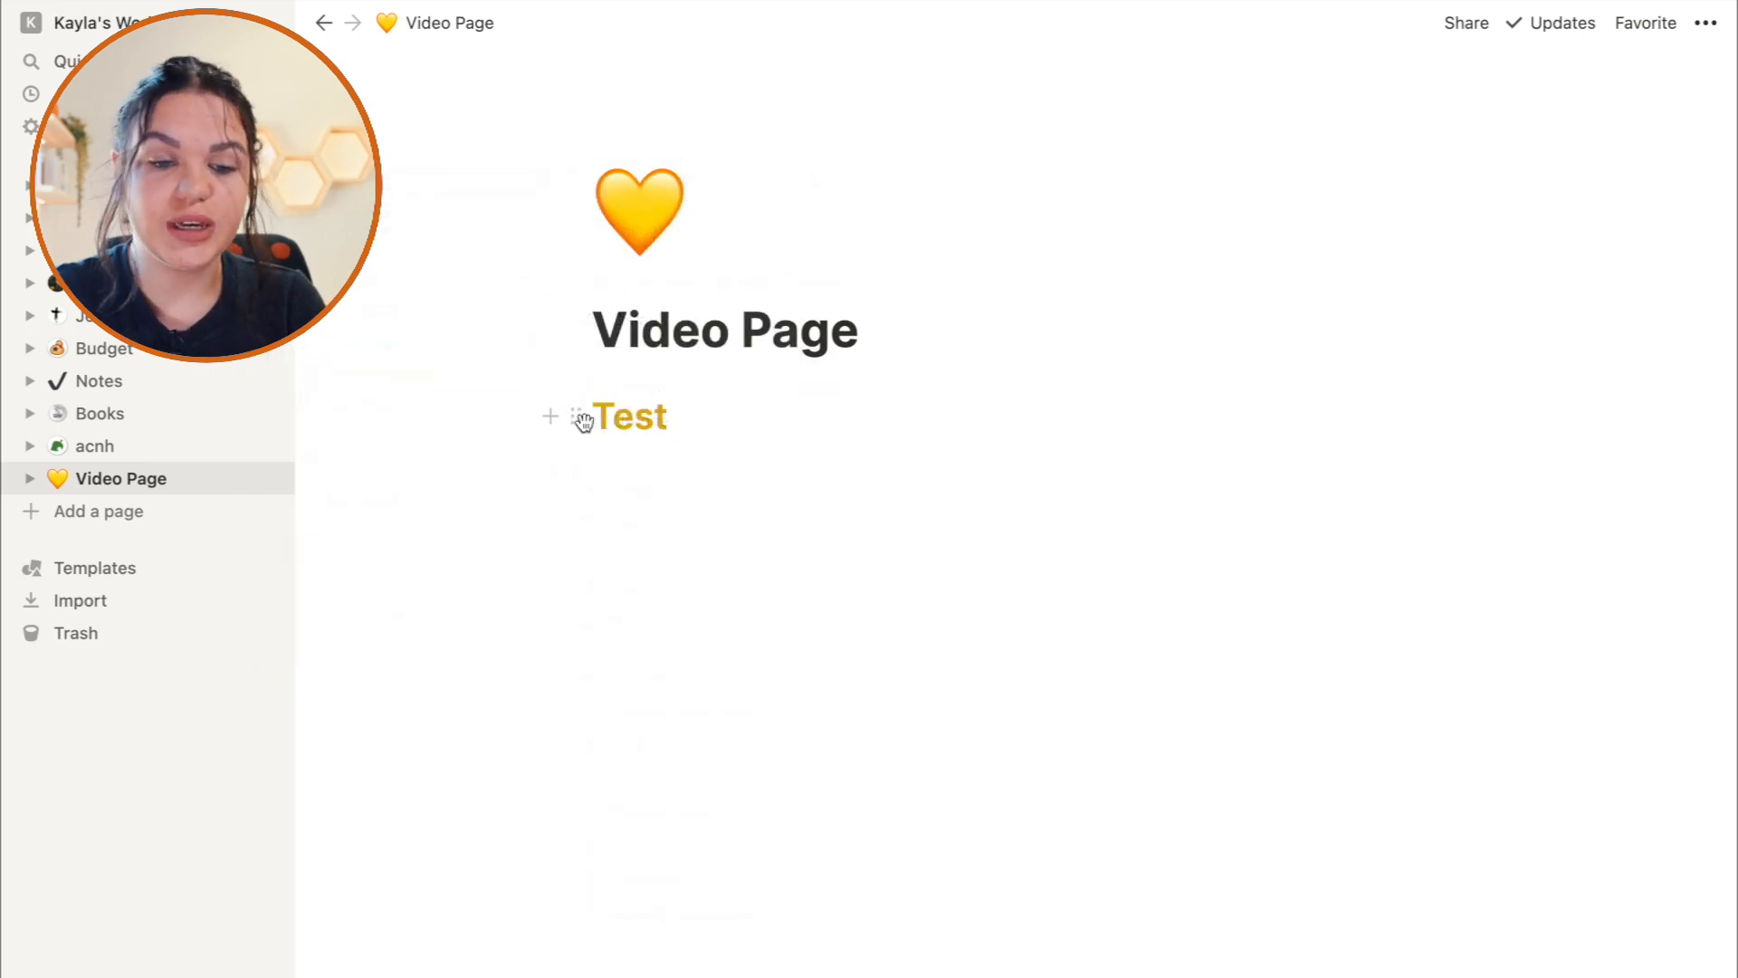
Give the "Test" heading a yellow background.
left_click(580, 418)
mouse_move(539, 553)
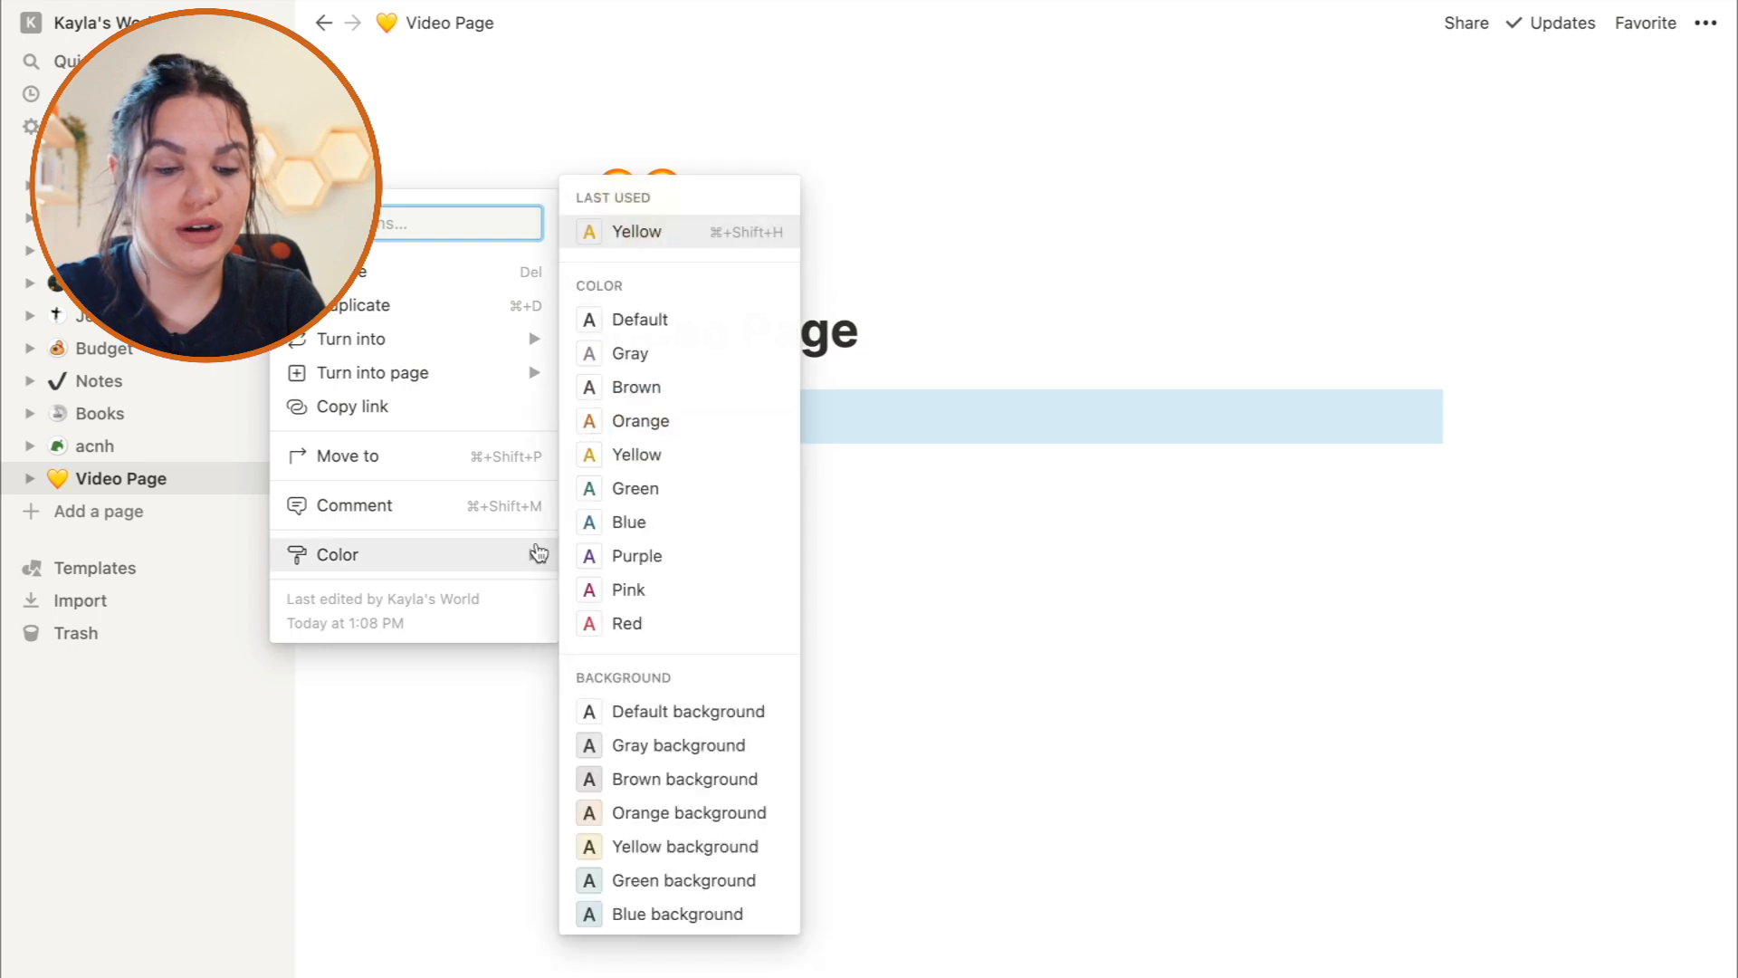
scroll(657, 735, "down", 2)
left_click(669, 741)
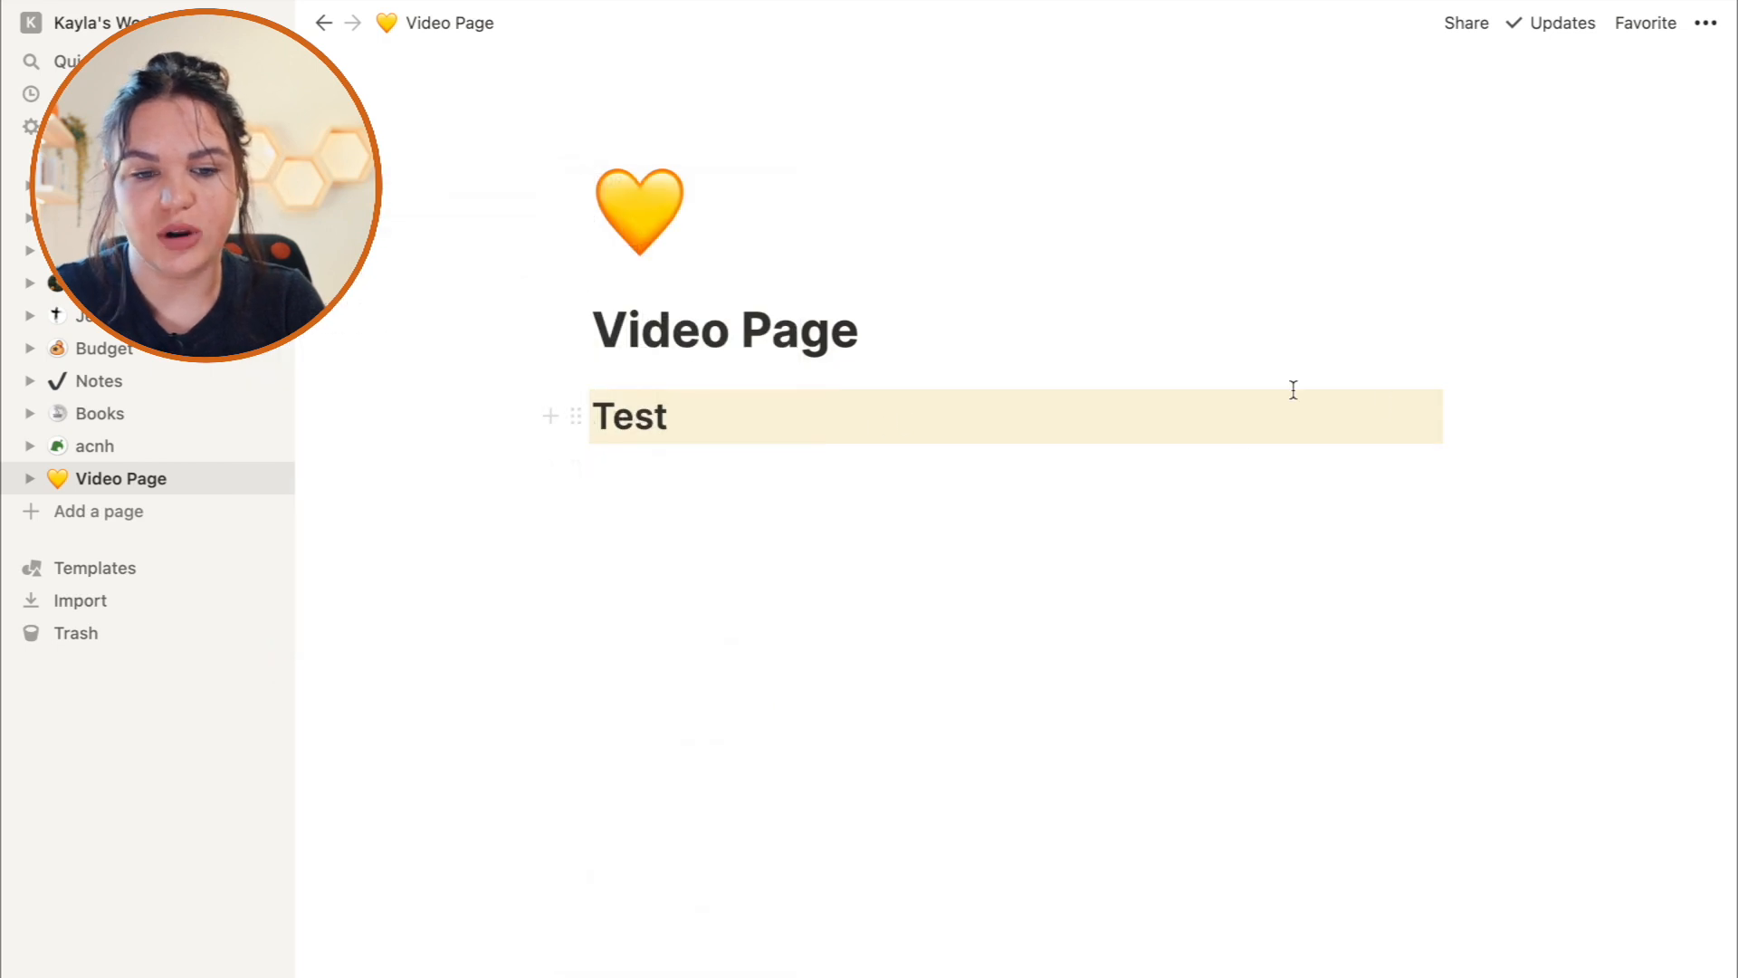
Add a Heading 2 reading "1" beneath the "Test" heading and colour its text orange.
left_click(676, 507)
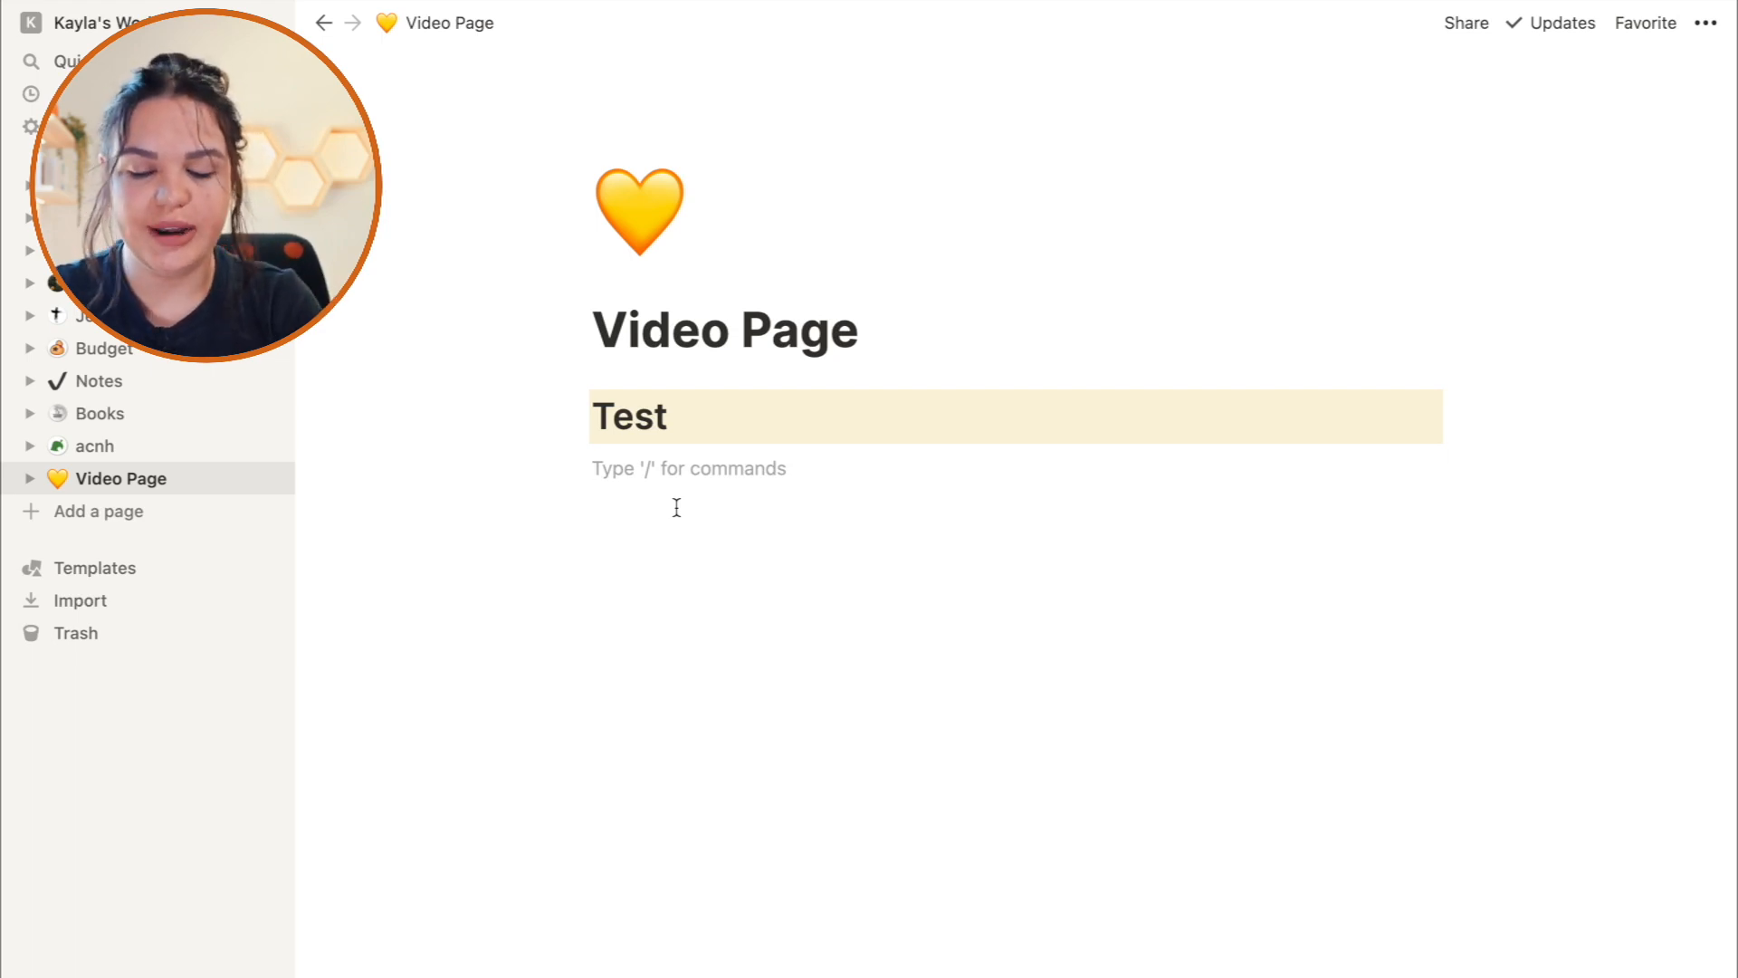
type("/")
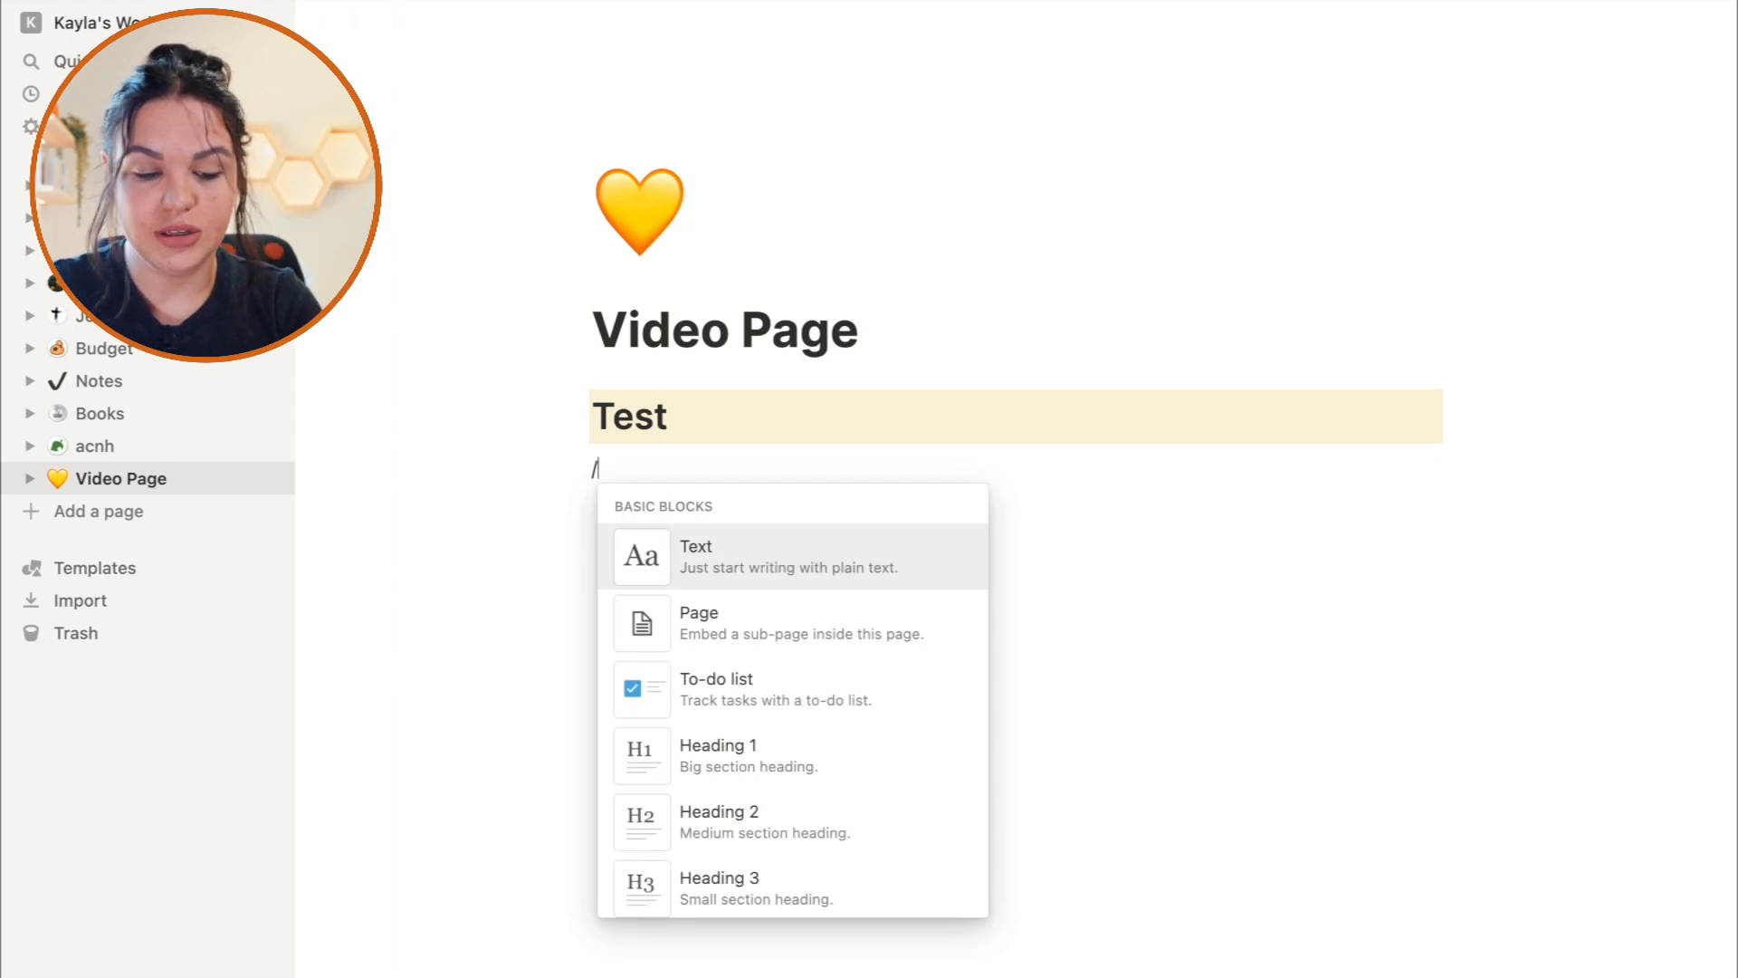
type("h2")
key("Return")
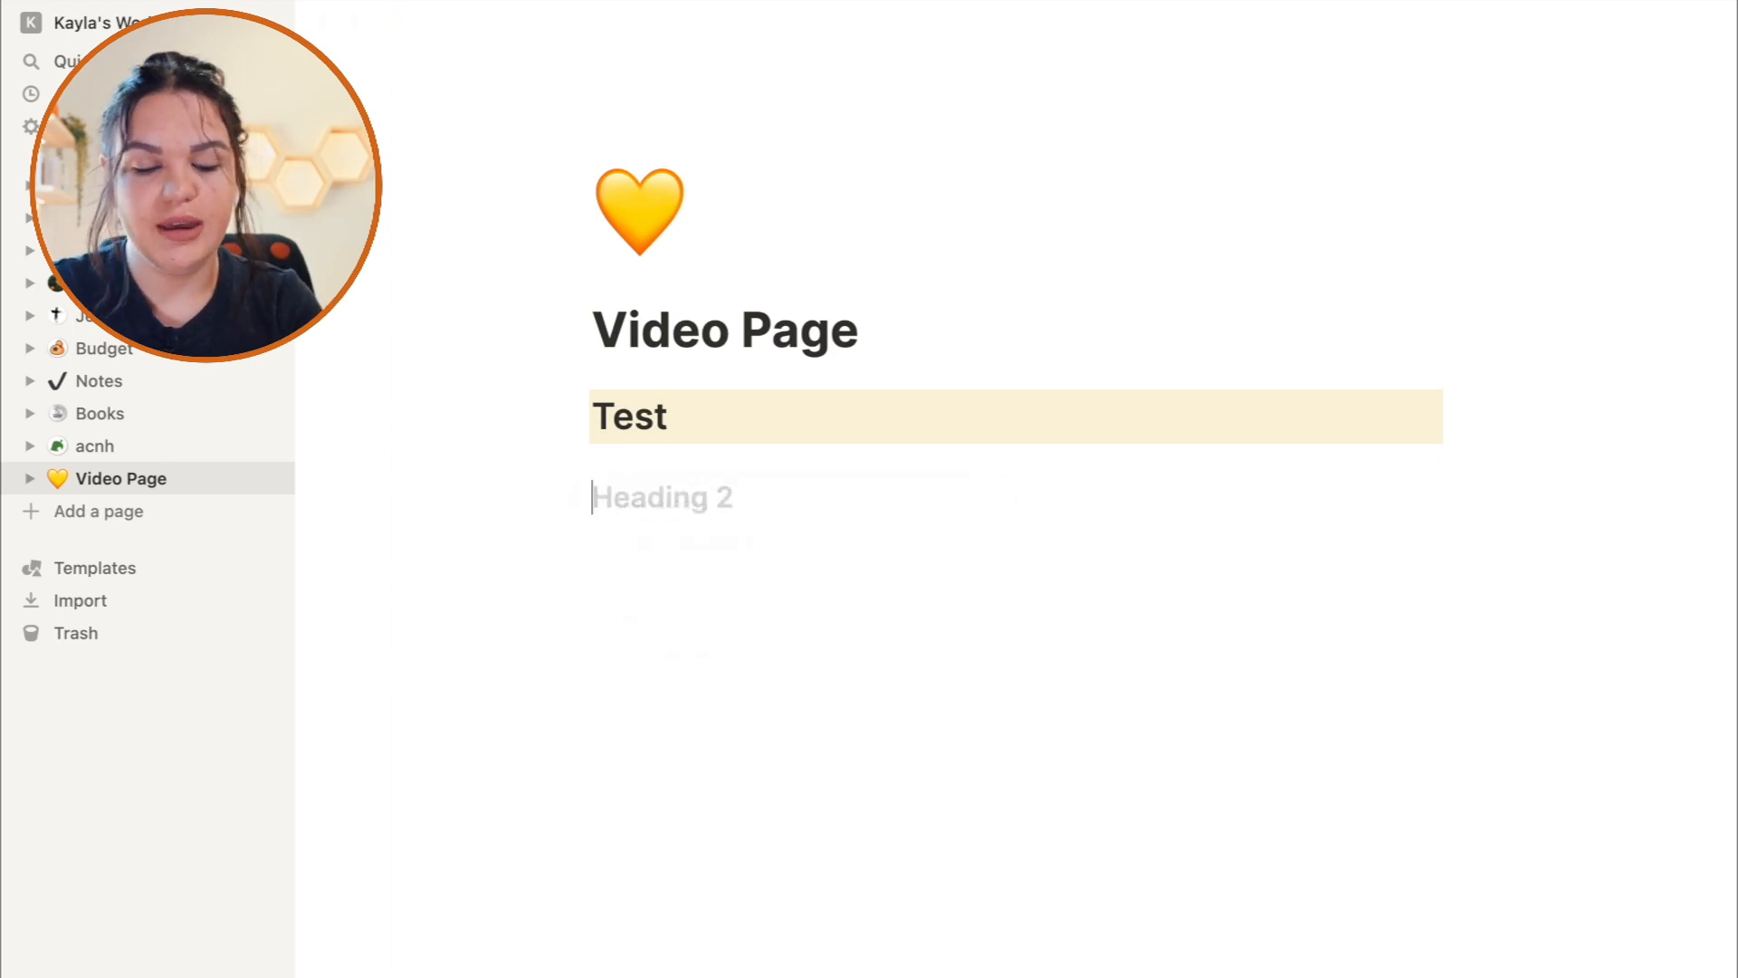
type("1")
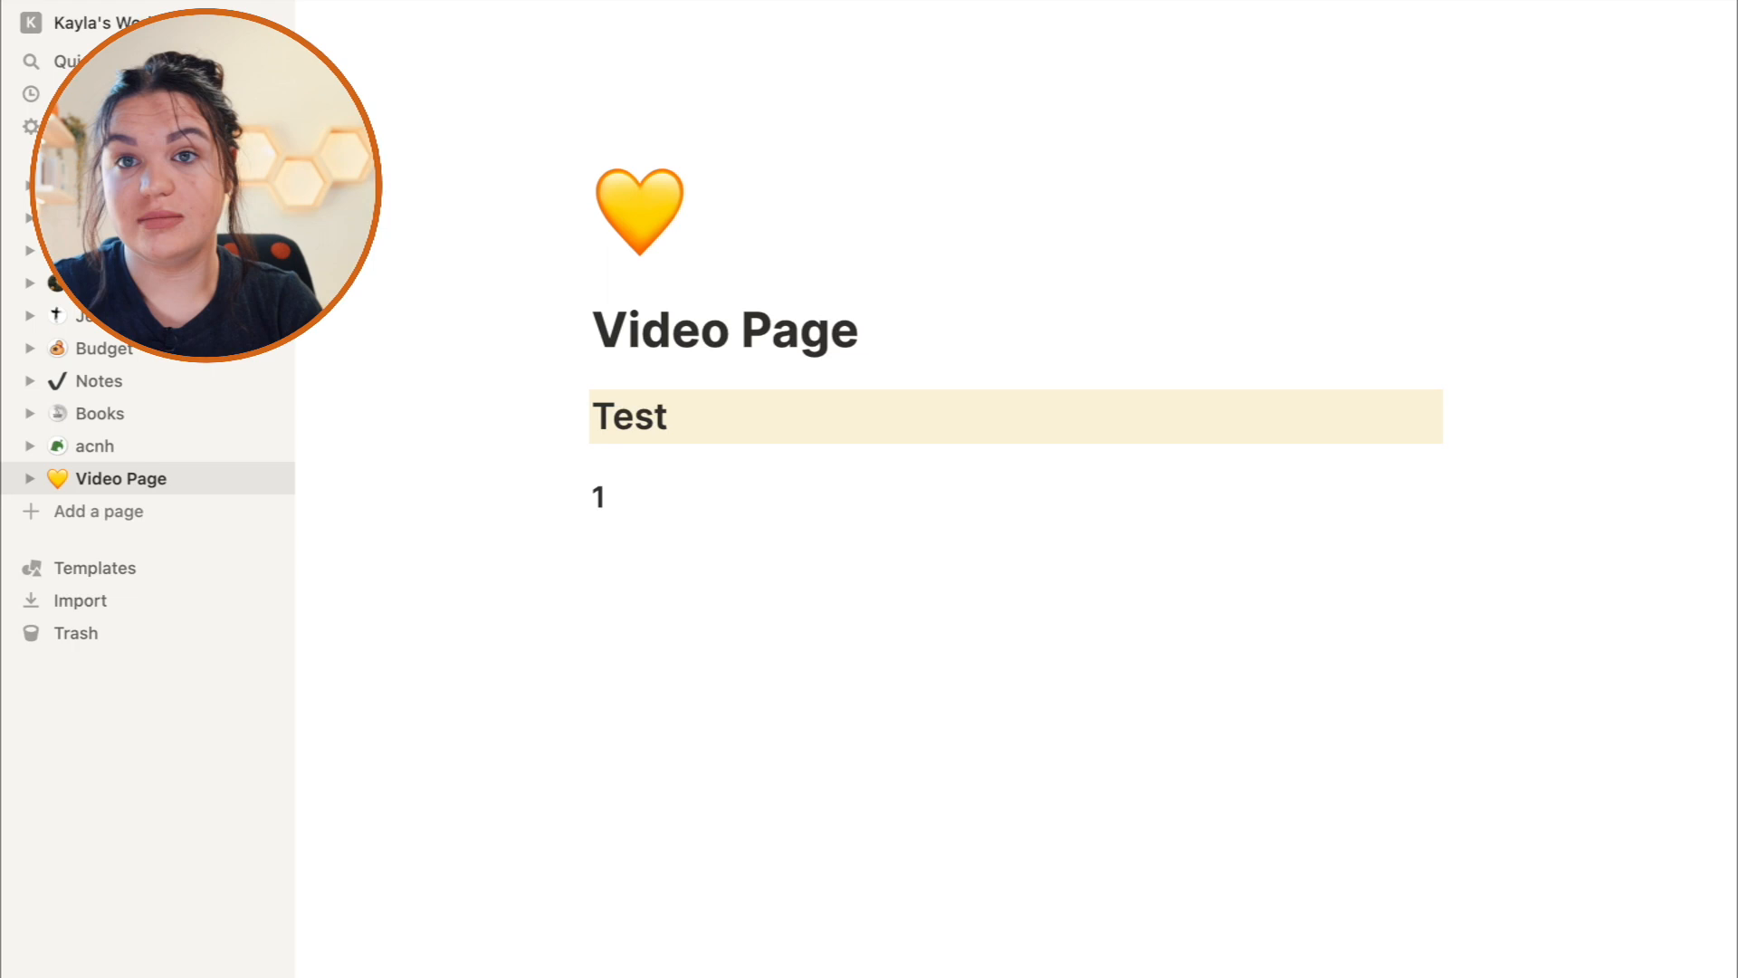
left_click(575, 499)
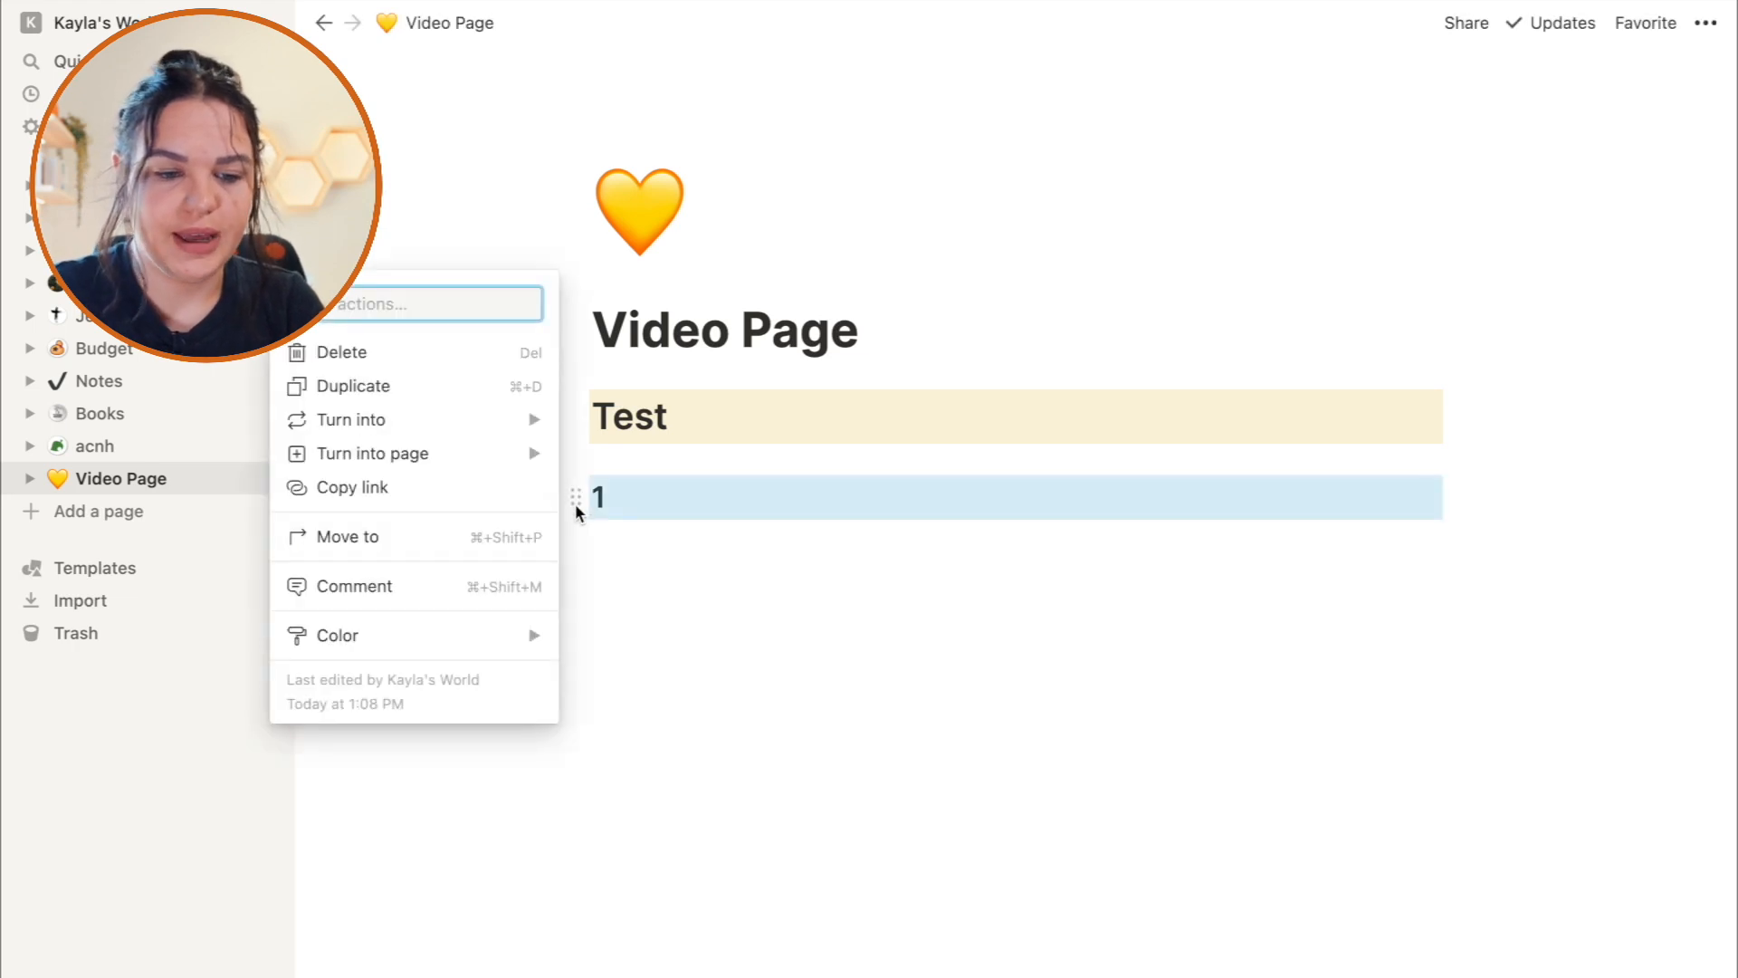
mouse_move(532, 642)
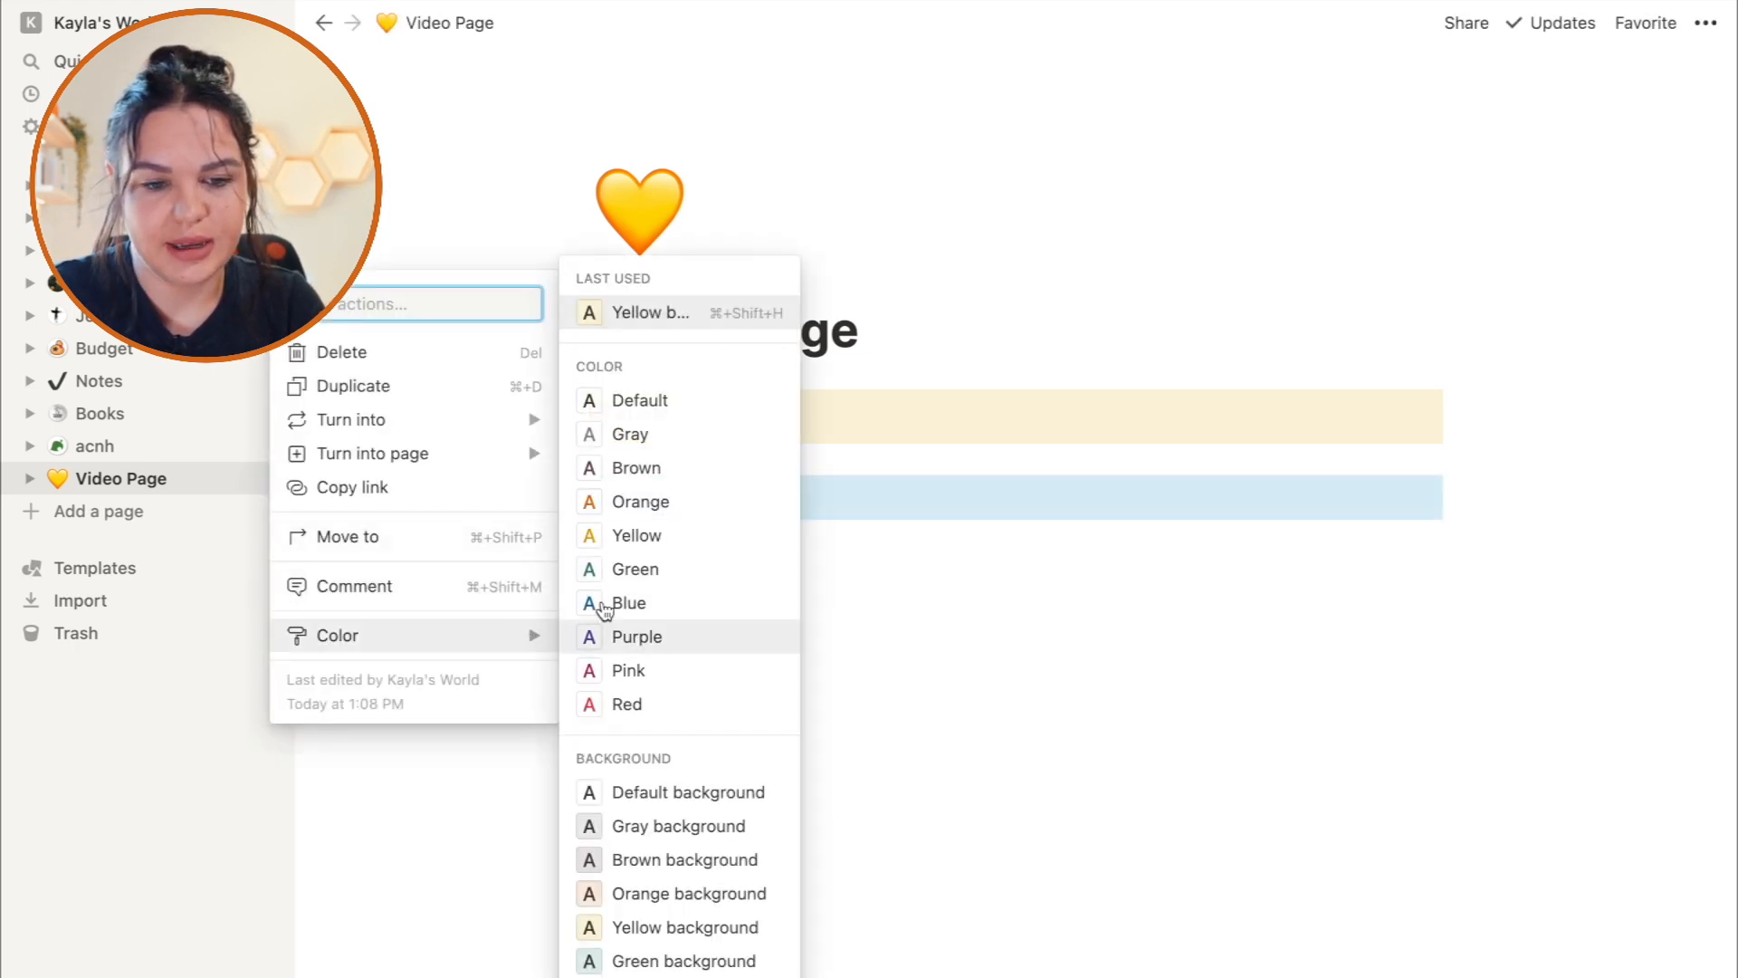
left_click(611, 501)
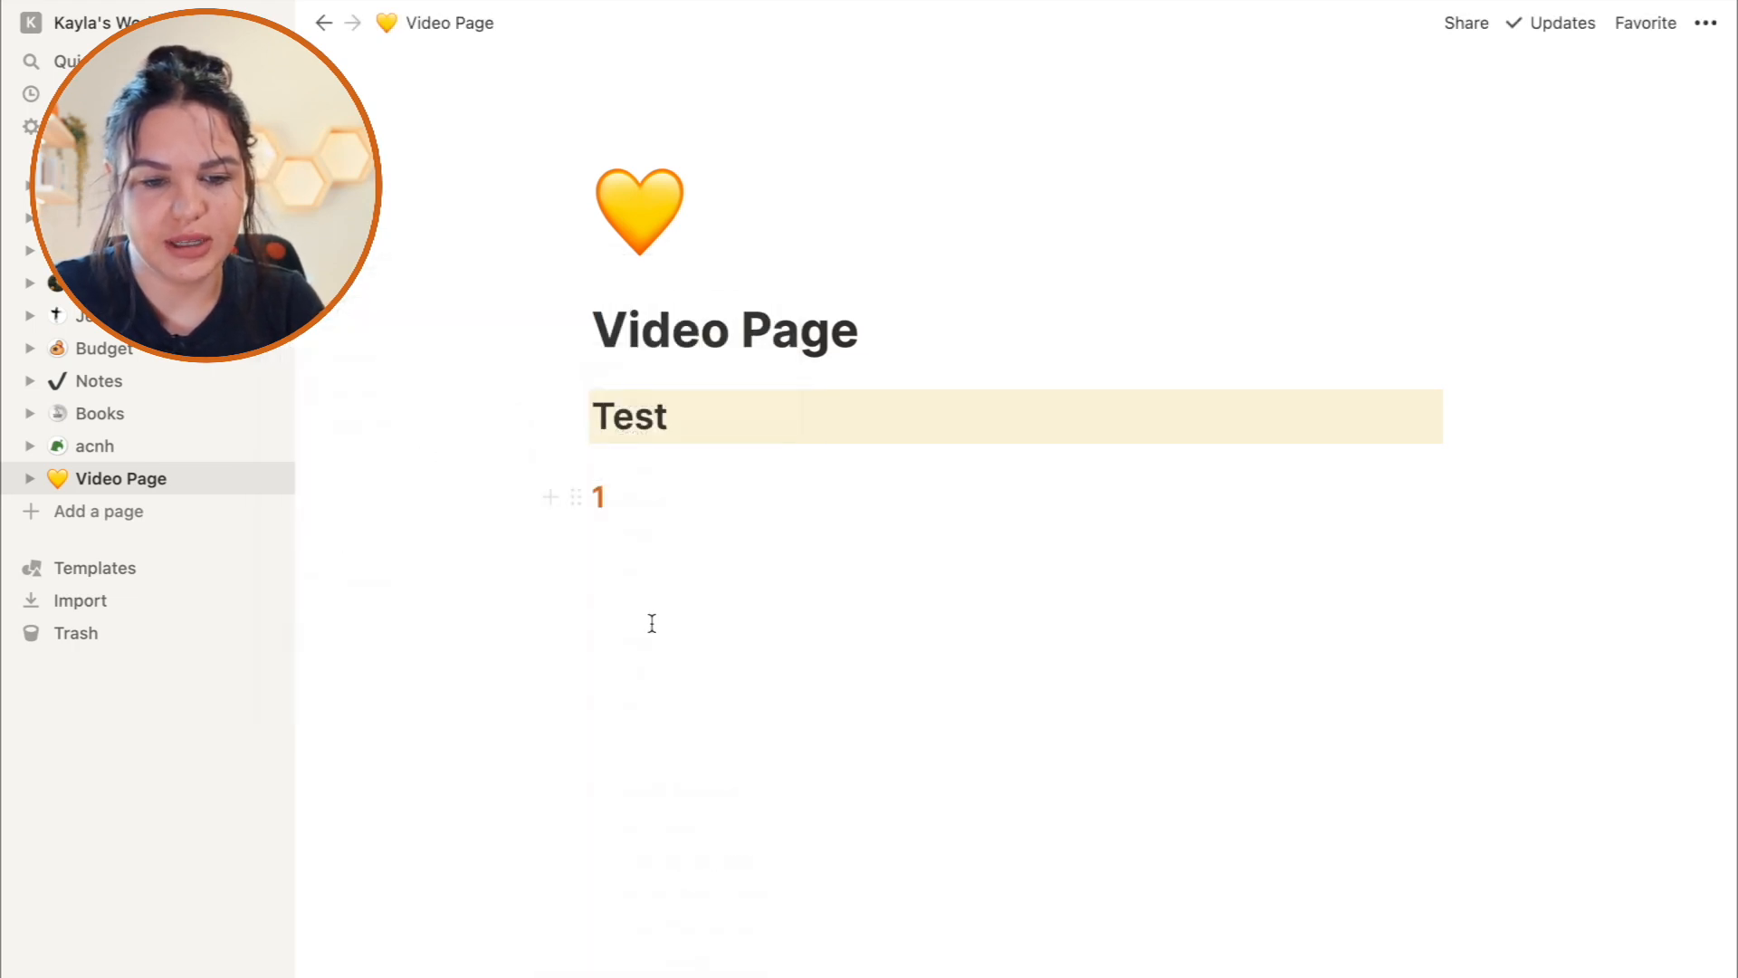
Add another Heading 2 reading "2" below the "1" heading and colour its text orange.
left_click(588, 541)
left_click(609, 501)
key("Return")
type("/2")
key("Return")
type("2")
left_click(584, 573)
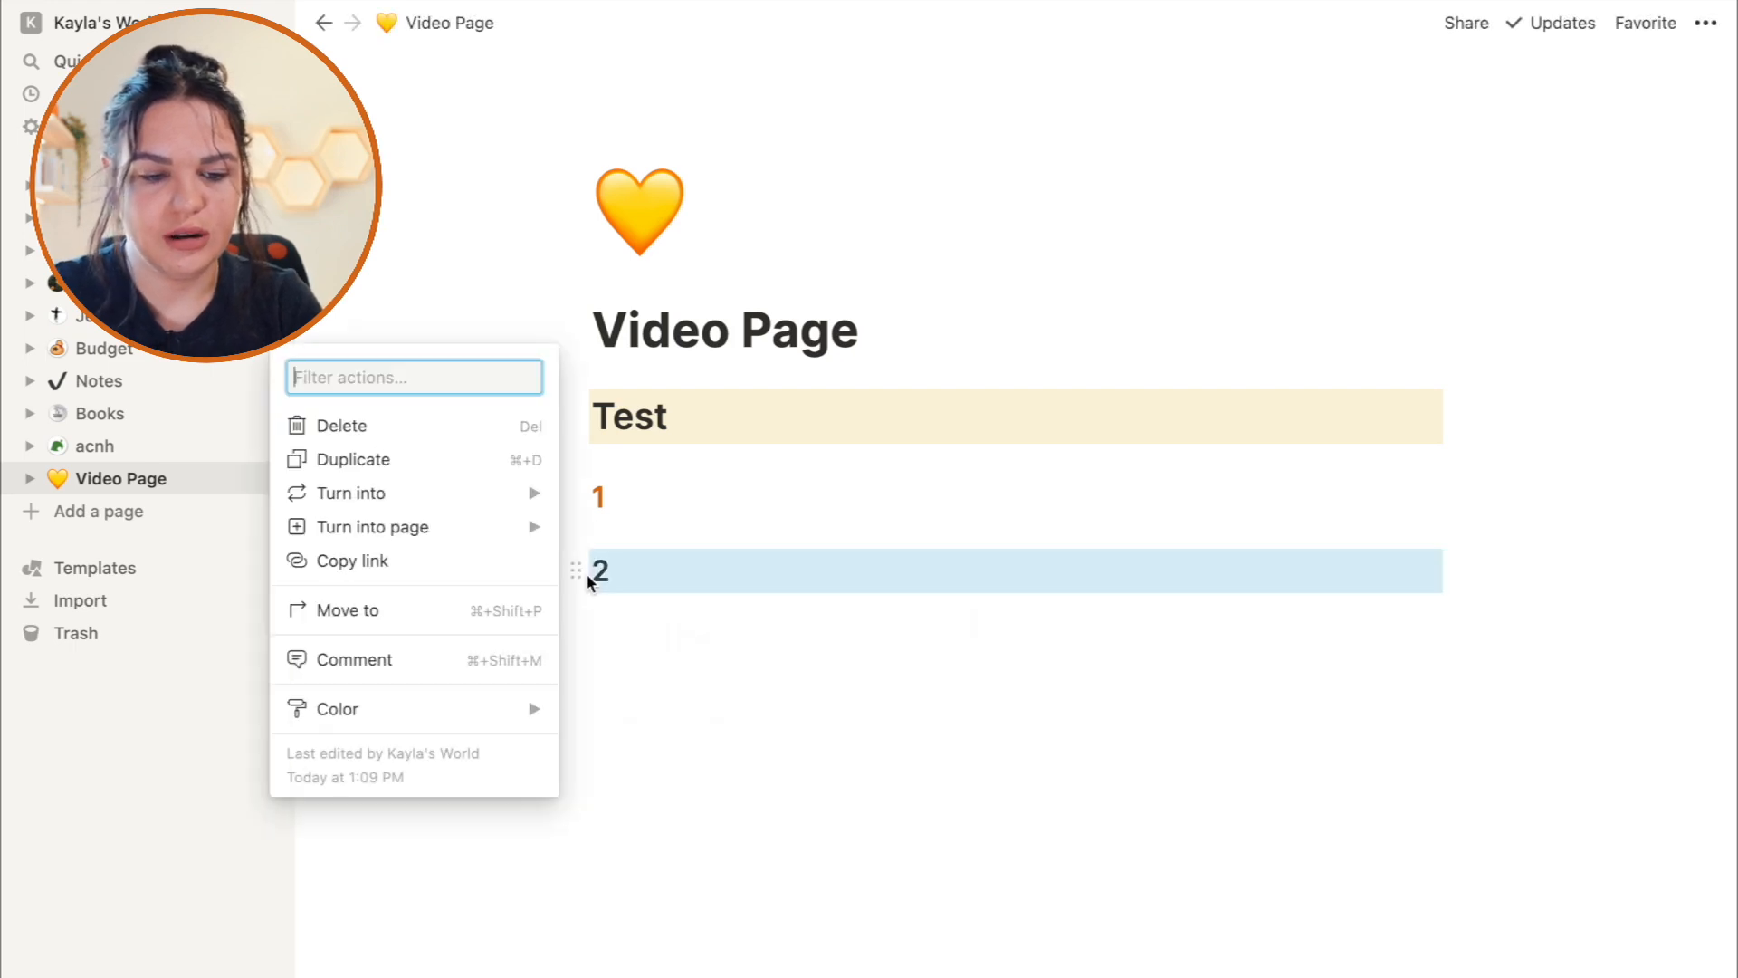
mouse_move(497, 715)
left_click(638, 566)
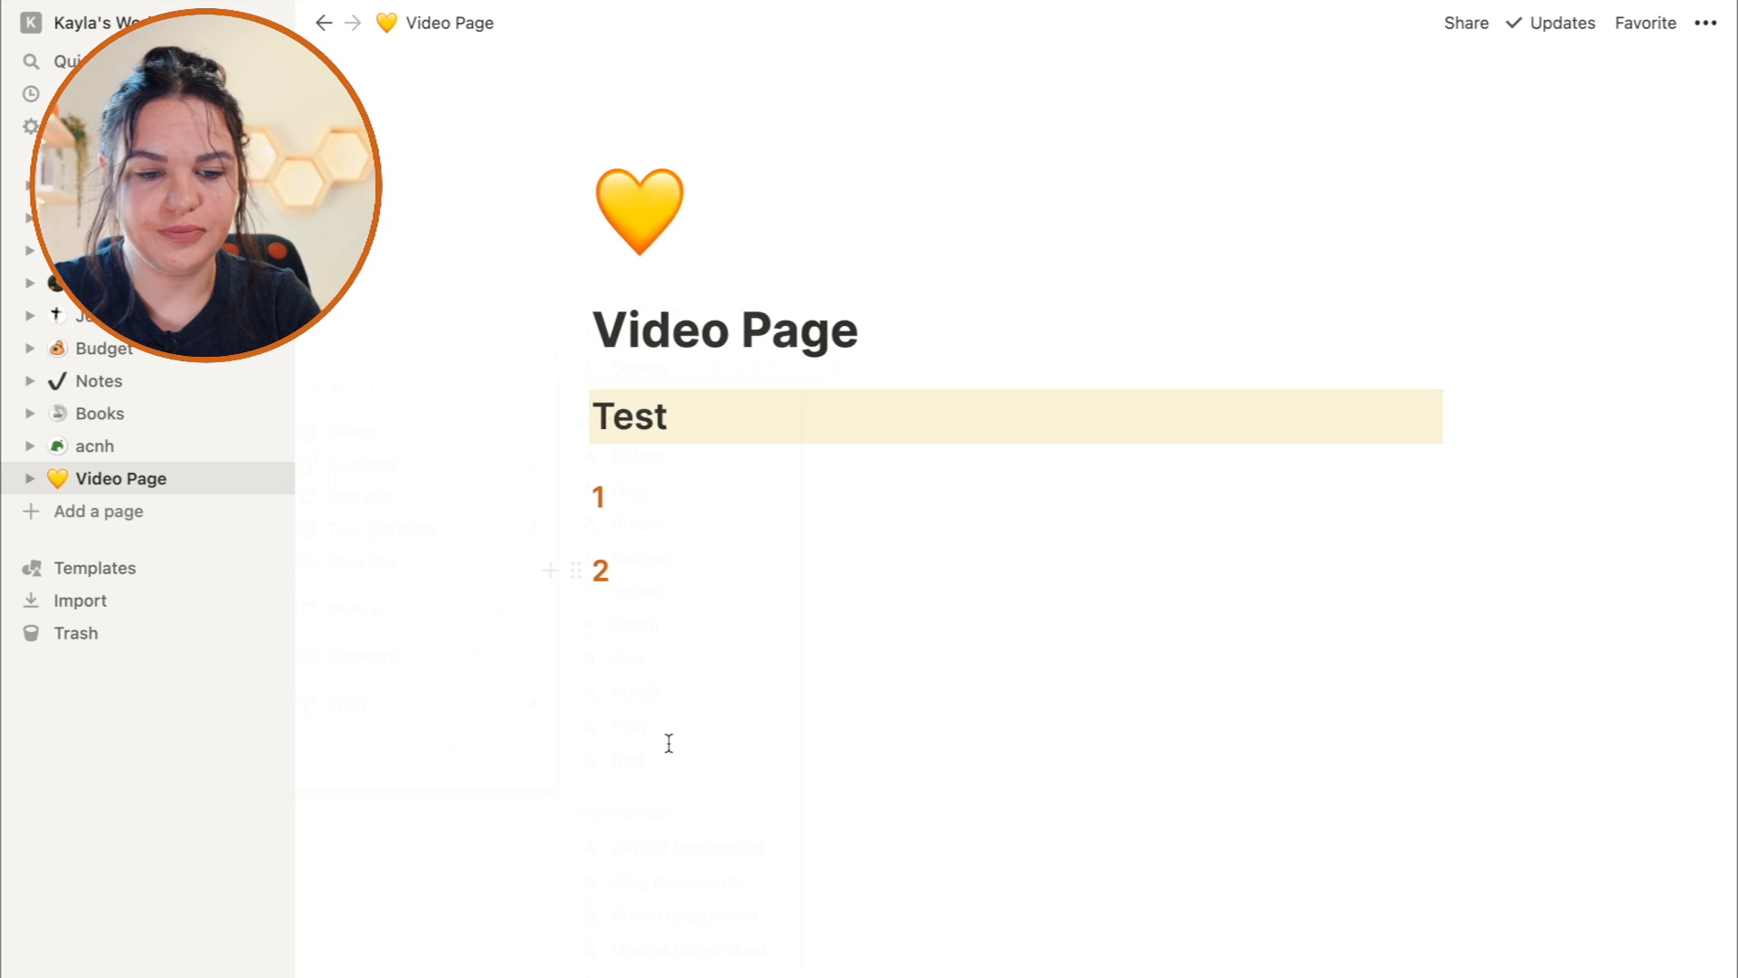
Move the "2" heading into a second column beside the "1" heading.
left_click(652, 790)
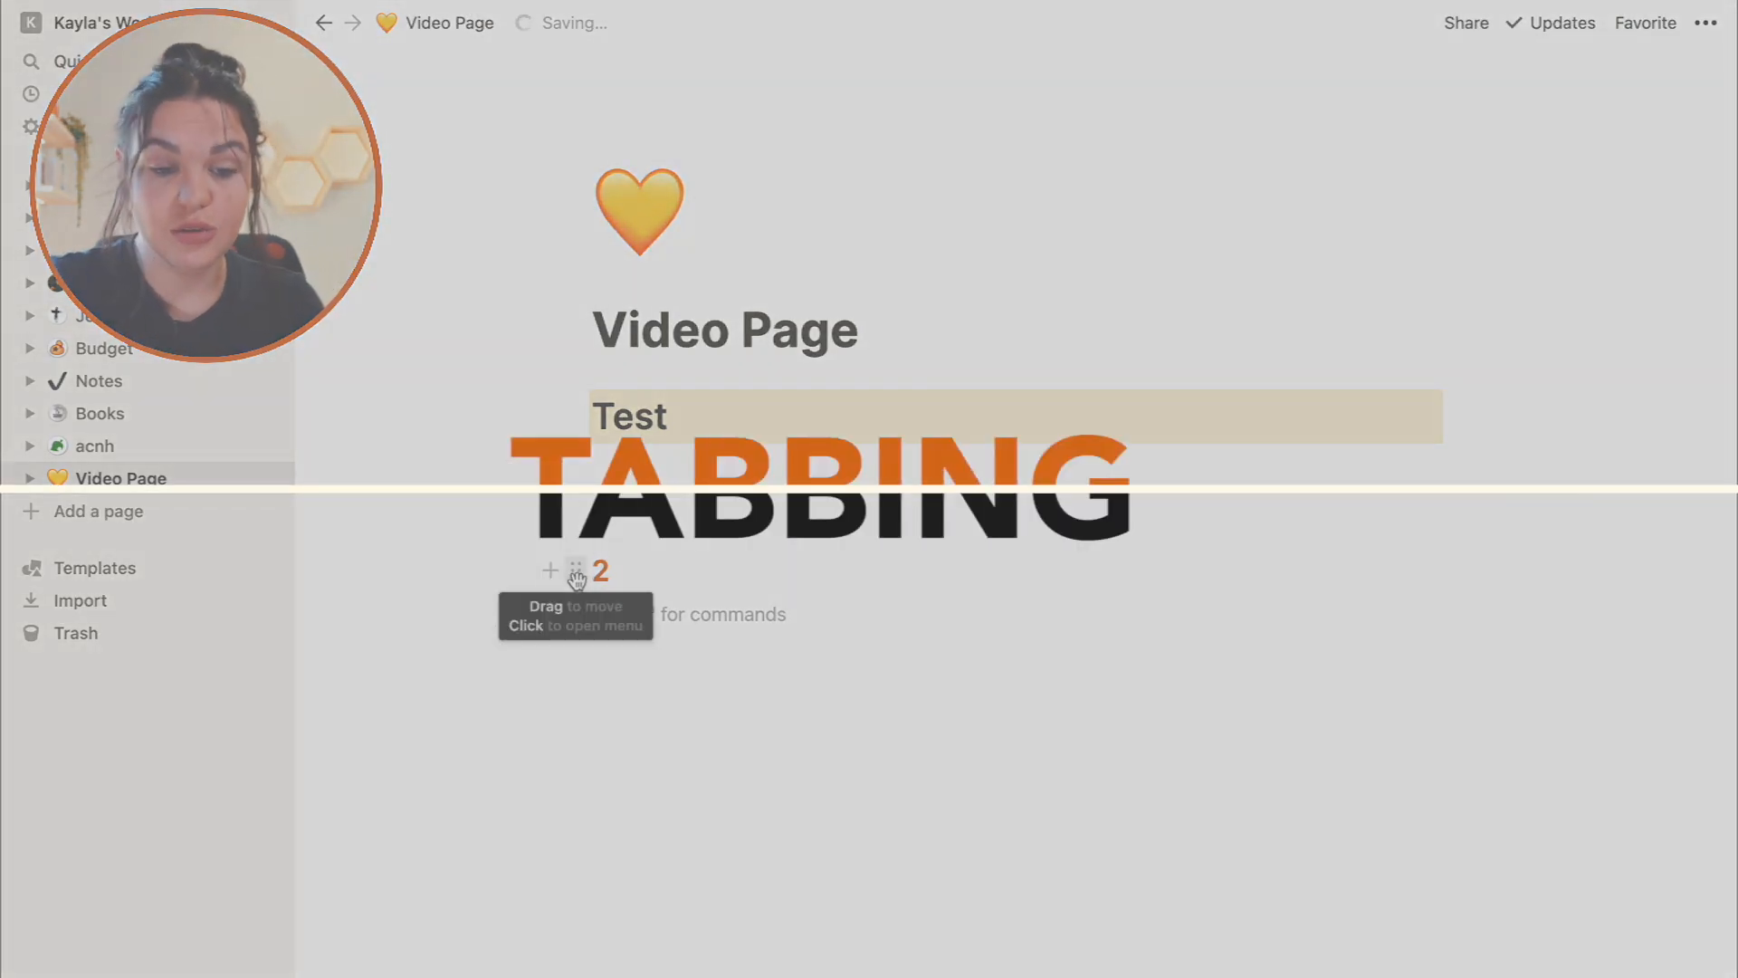
left_click(577, 580)
left_click_drag(577, 580, 1451, 486)
left_click(1139, 673)
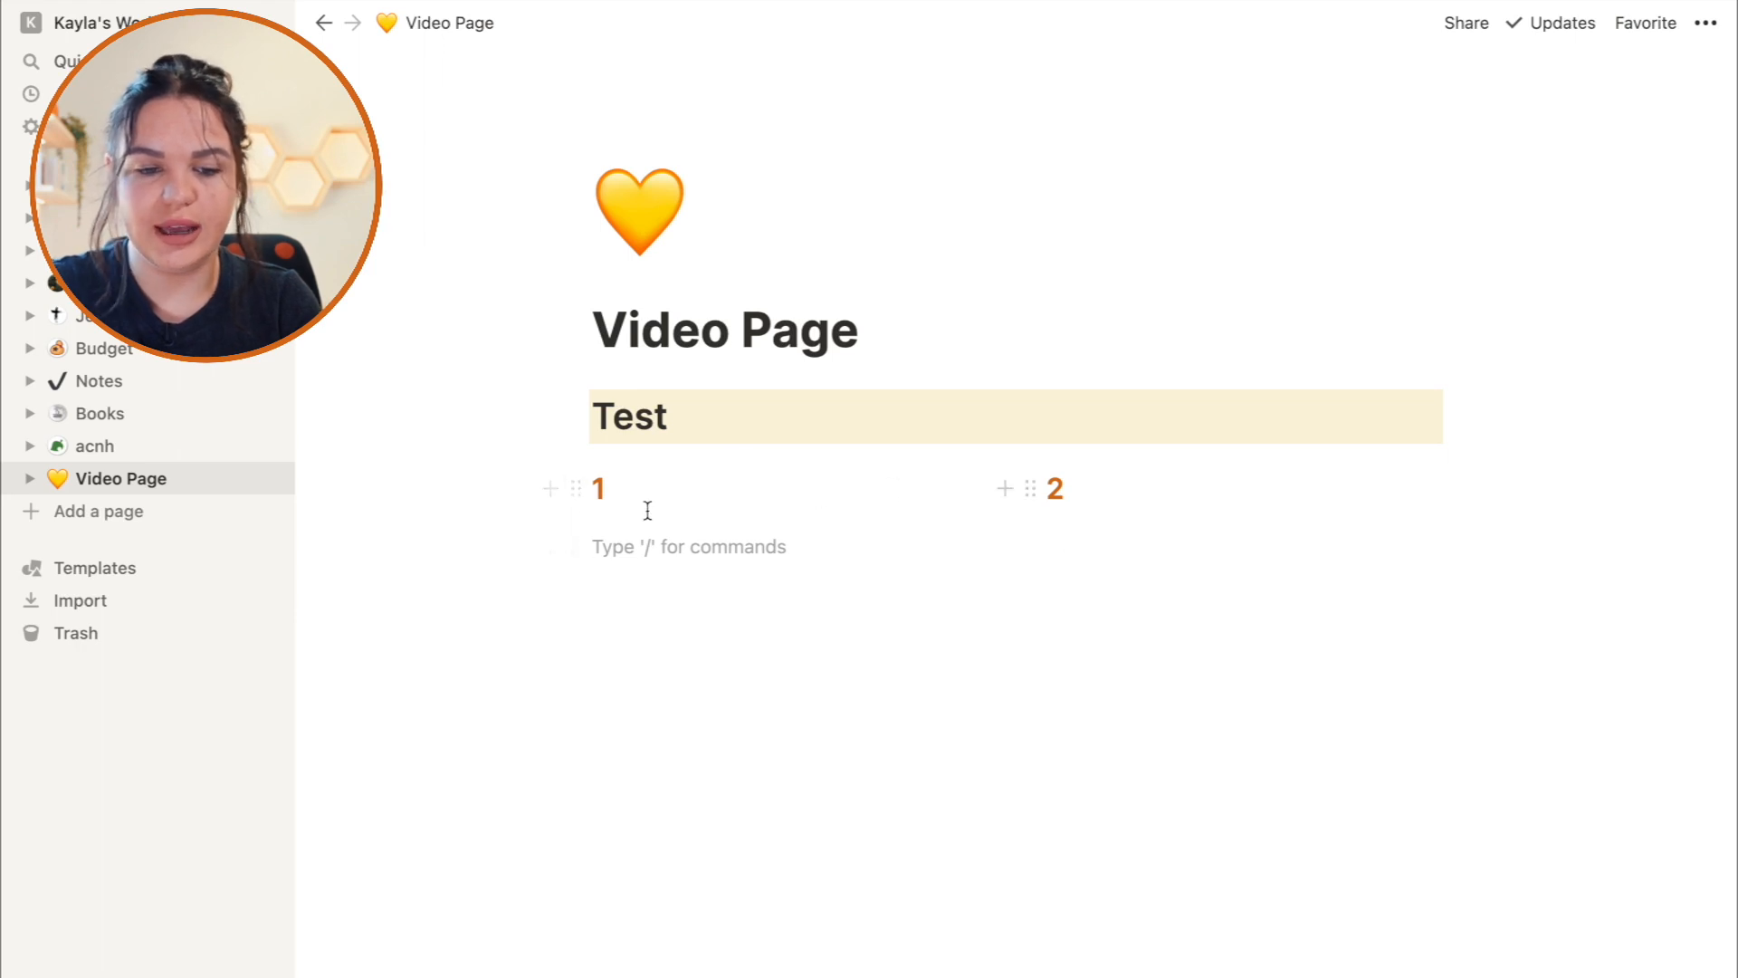
Give the "1" and "2" headings an orange background.
left_click(576, 493)
mouse_move(516, 624)
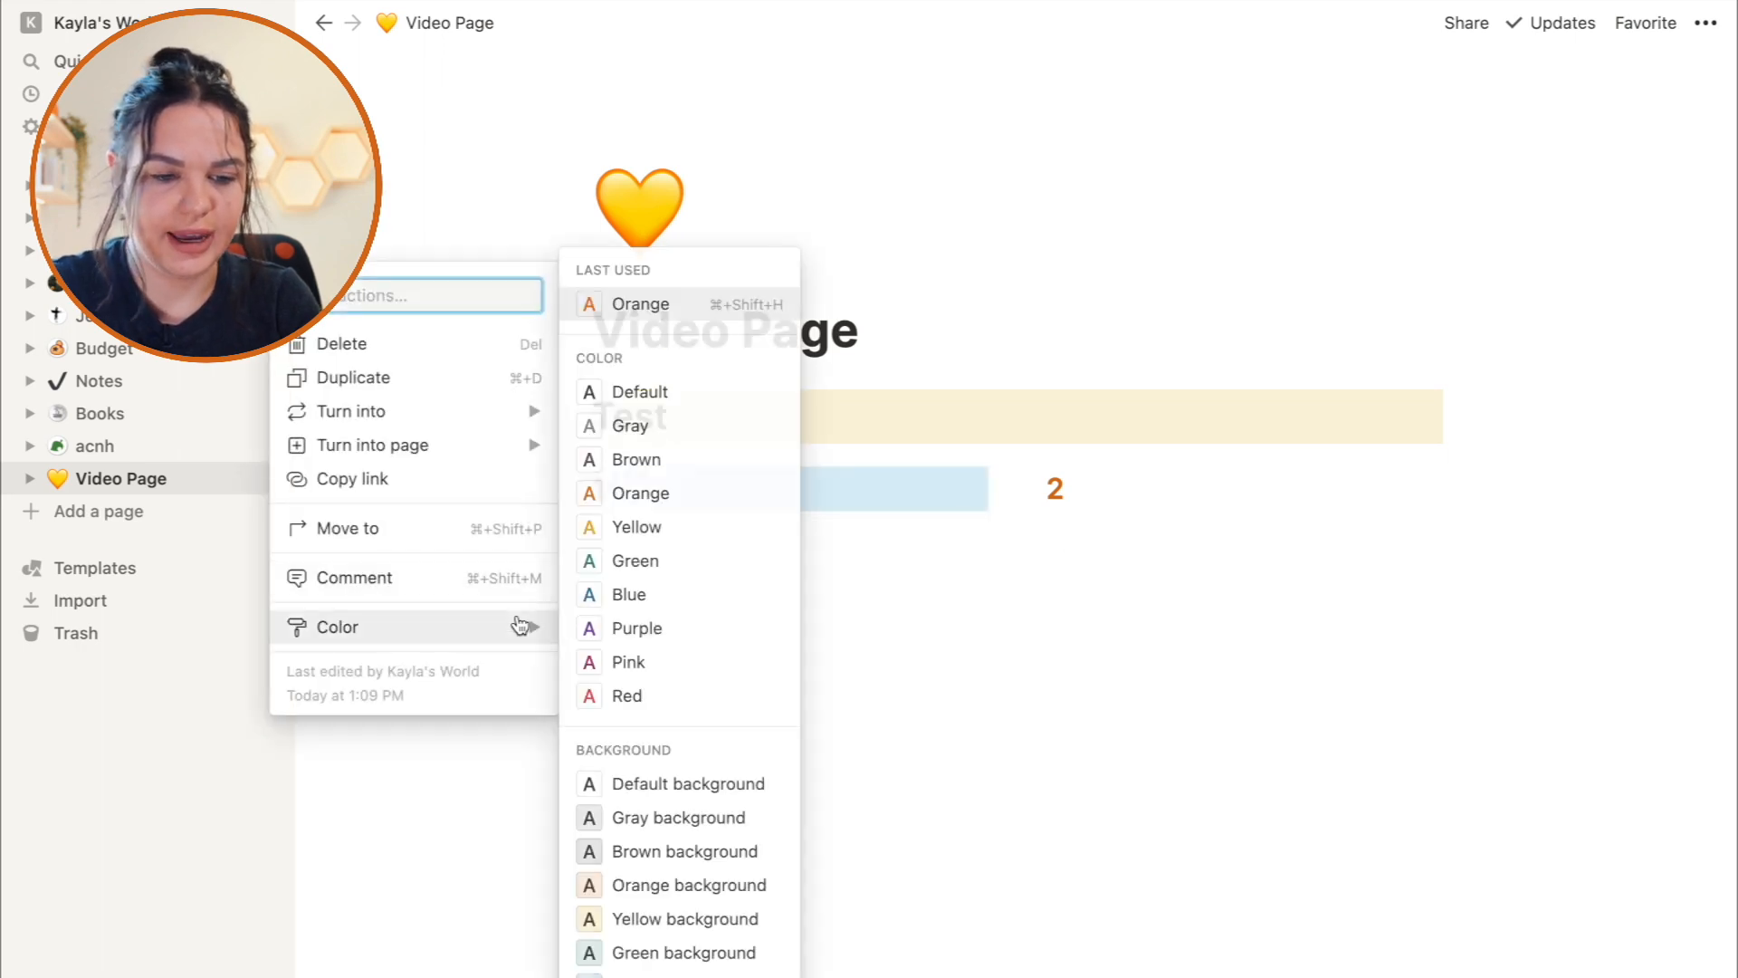
left_click(652, 881)
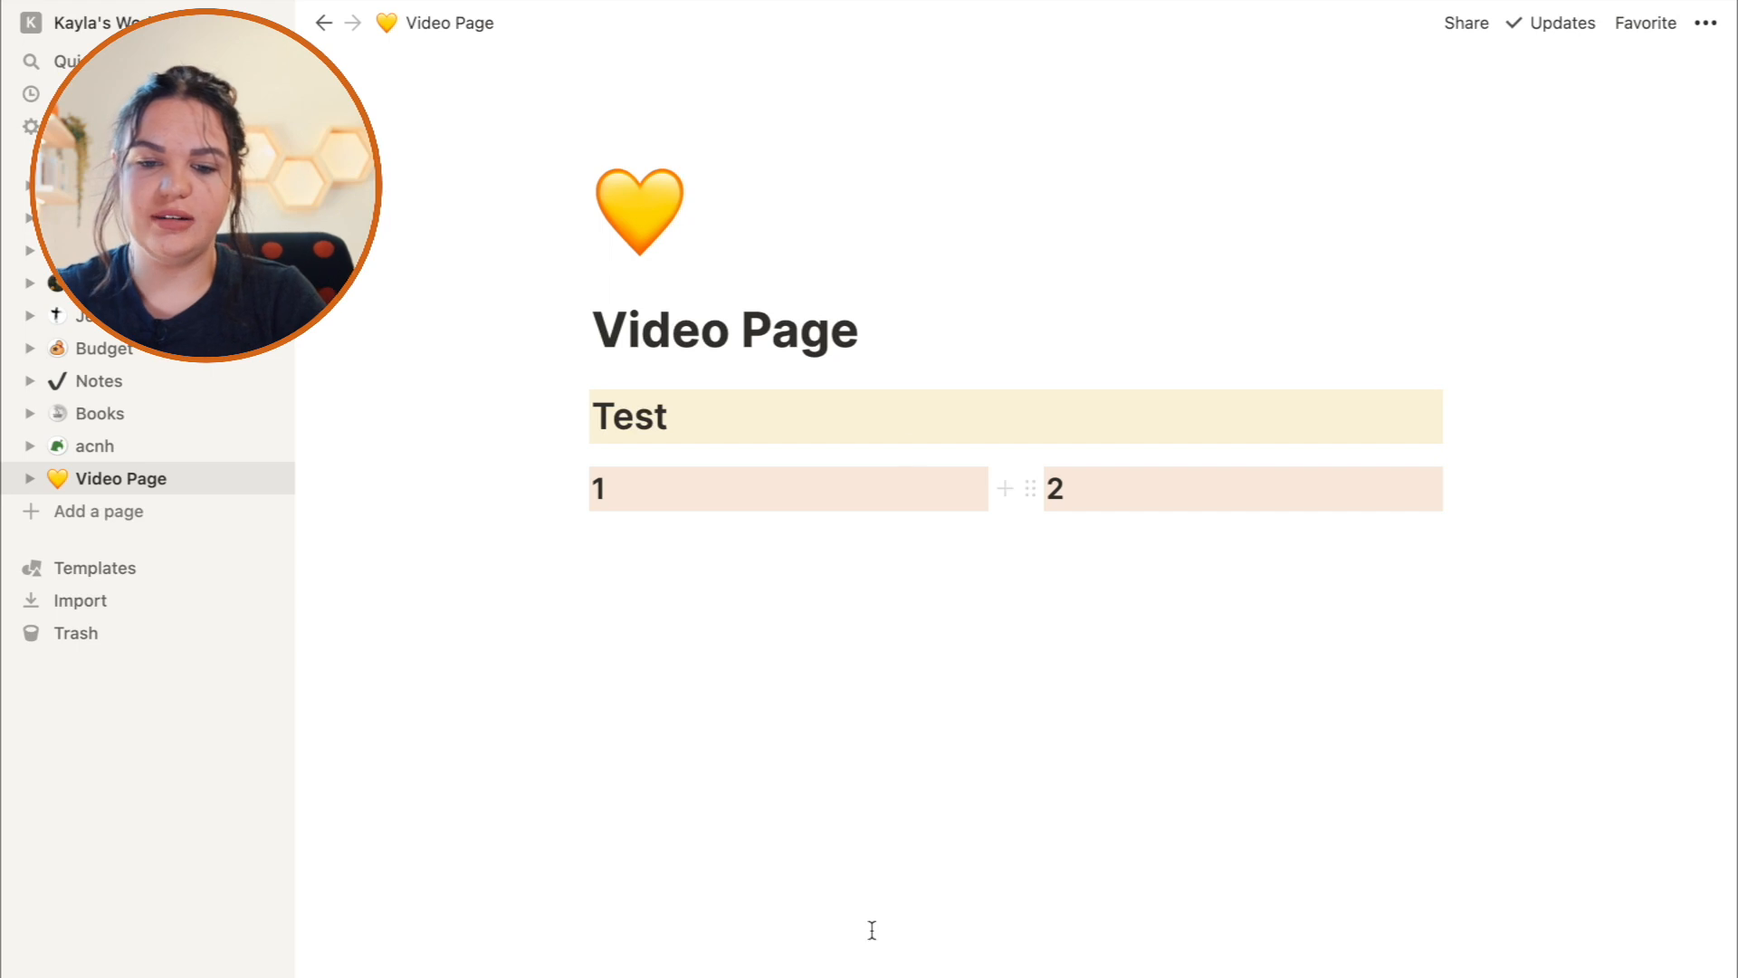
Add bulleted lists with items 1 to 7 beneath the "1" and "2" headings.
left_click(807, 641)
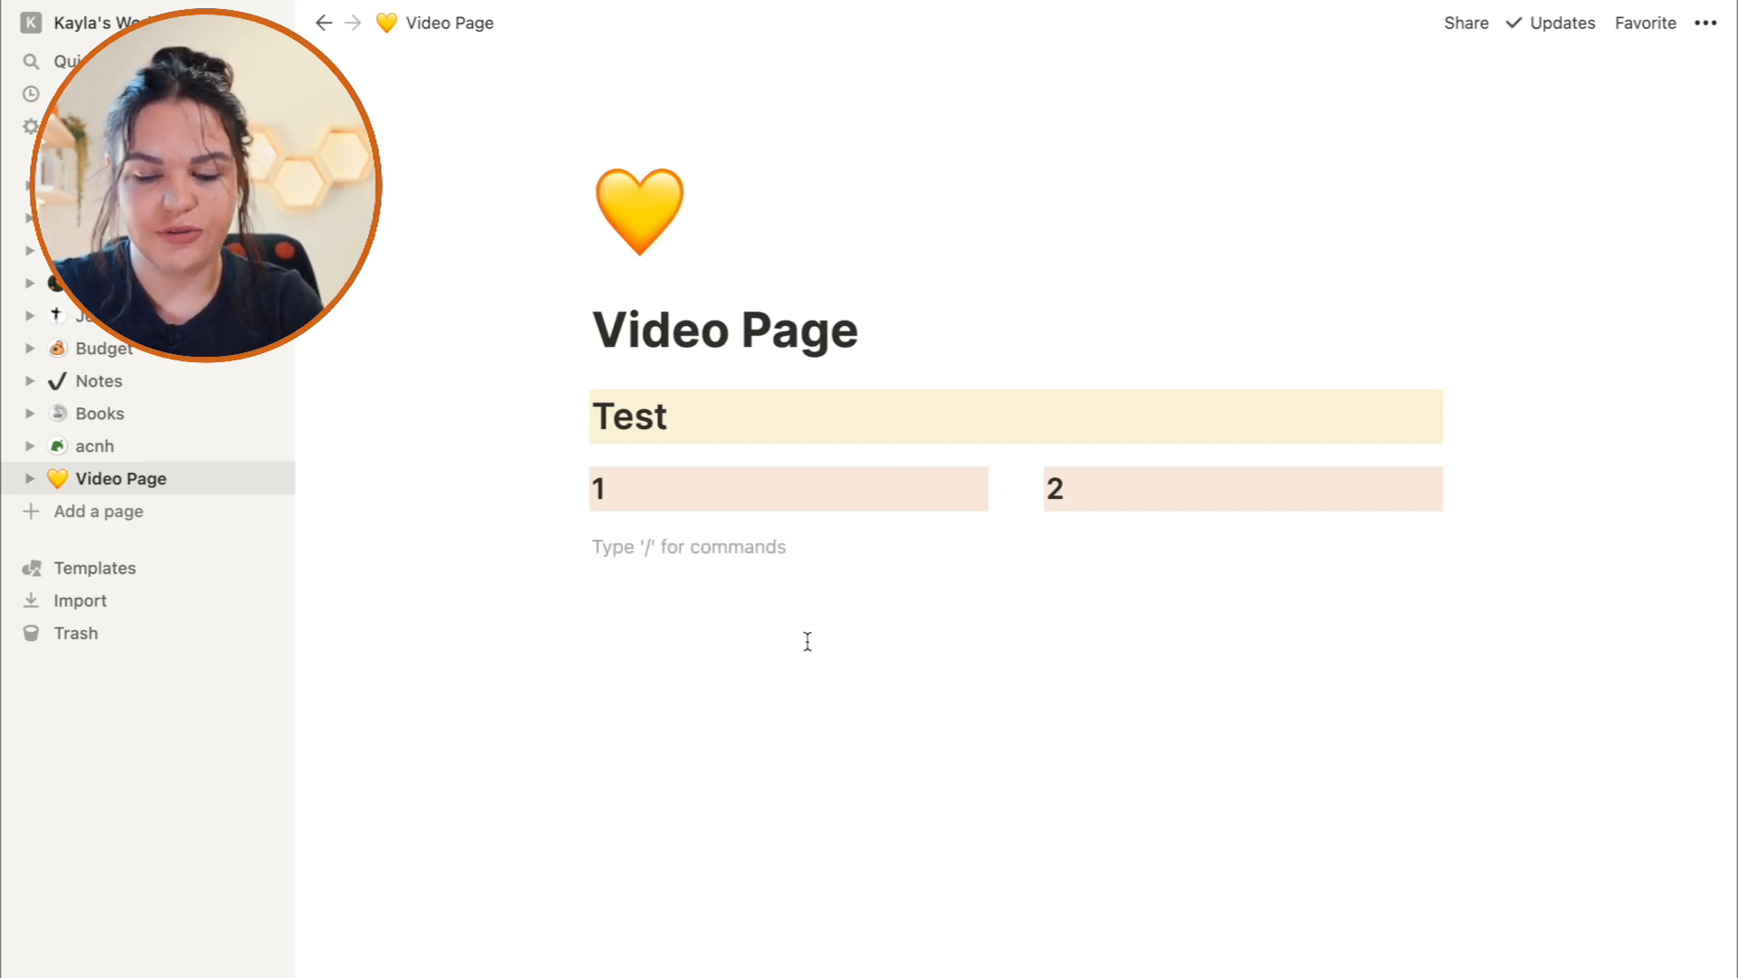
type("/list")
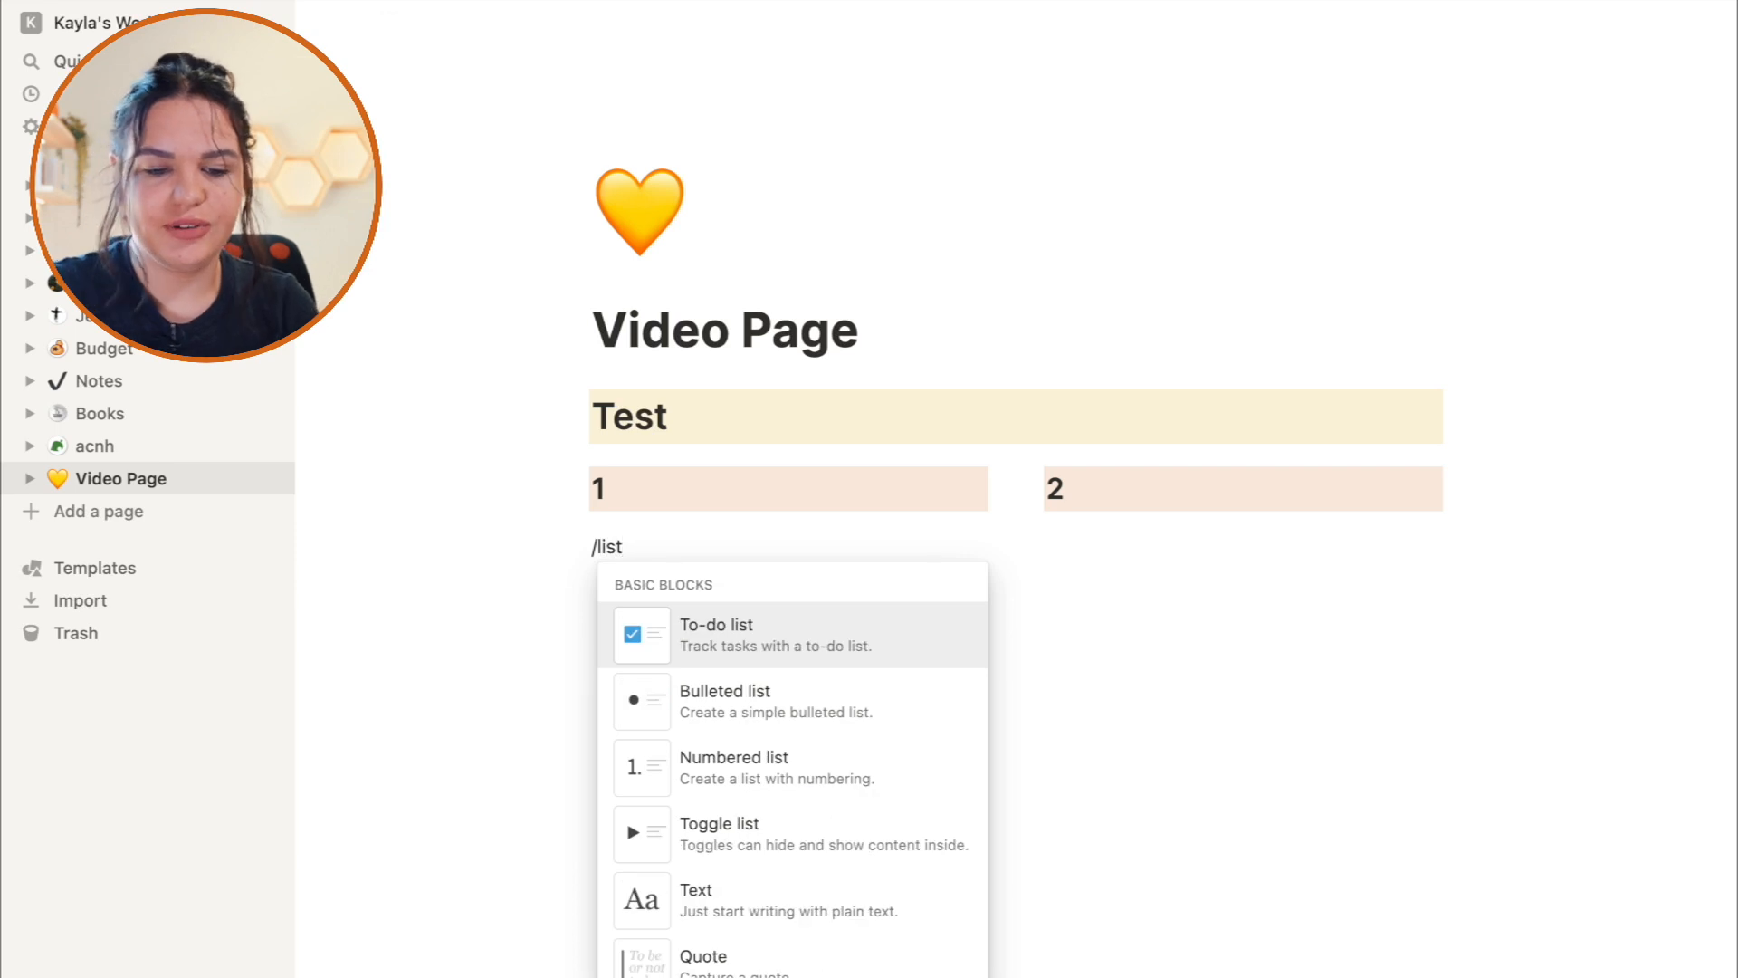
left_click(735, 695)
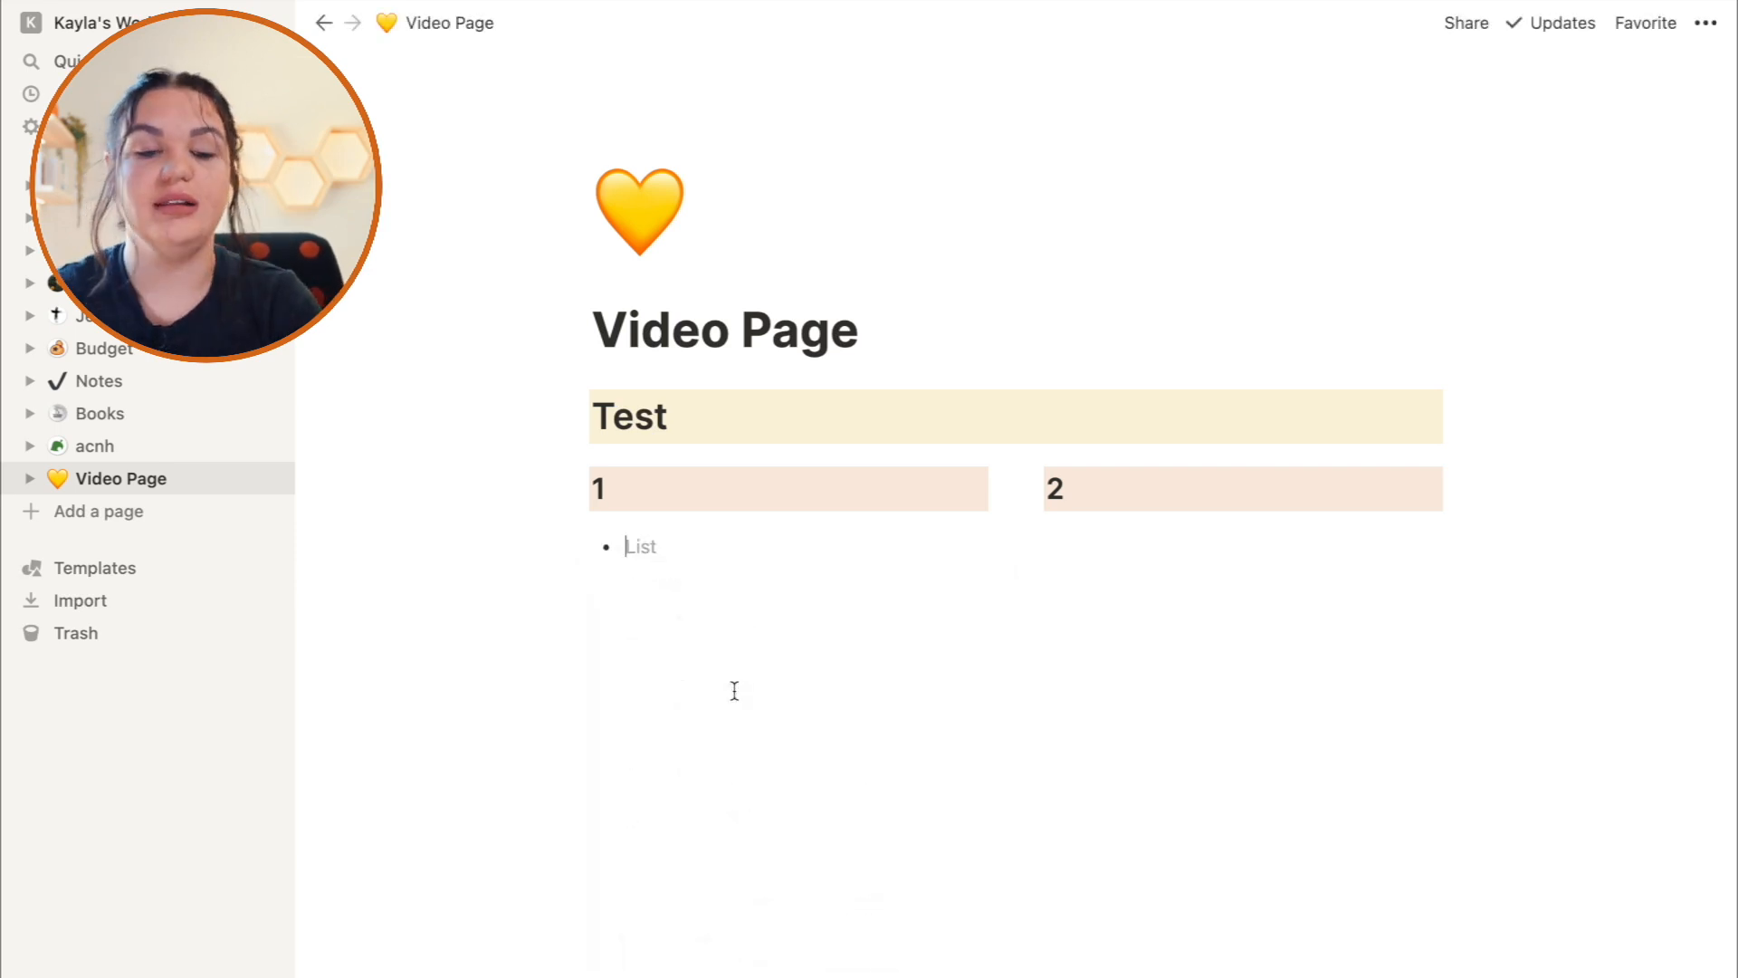
type("1")
key("Return")
type("2")
key("Return")
type("3")
key("Return")
type("4")
key("Return")
type("6")
key("Return")
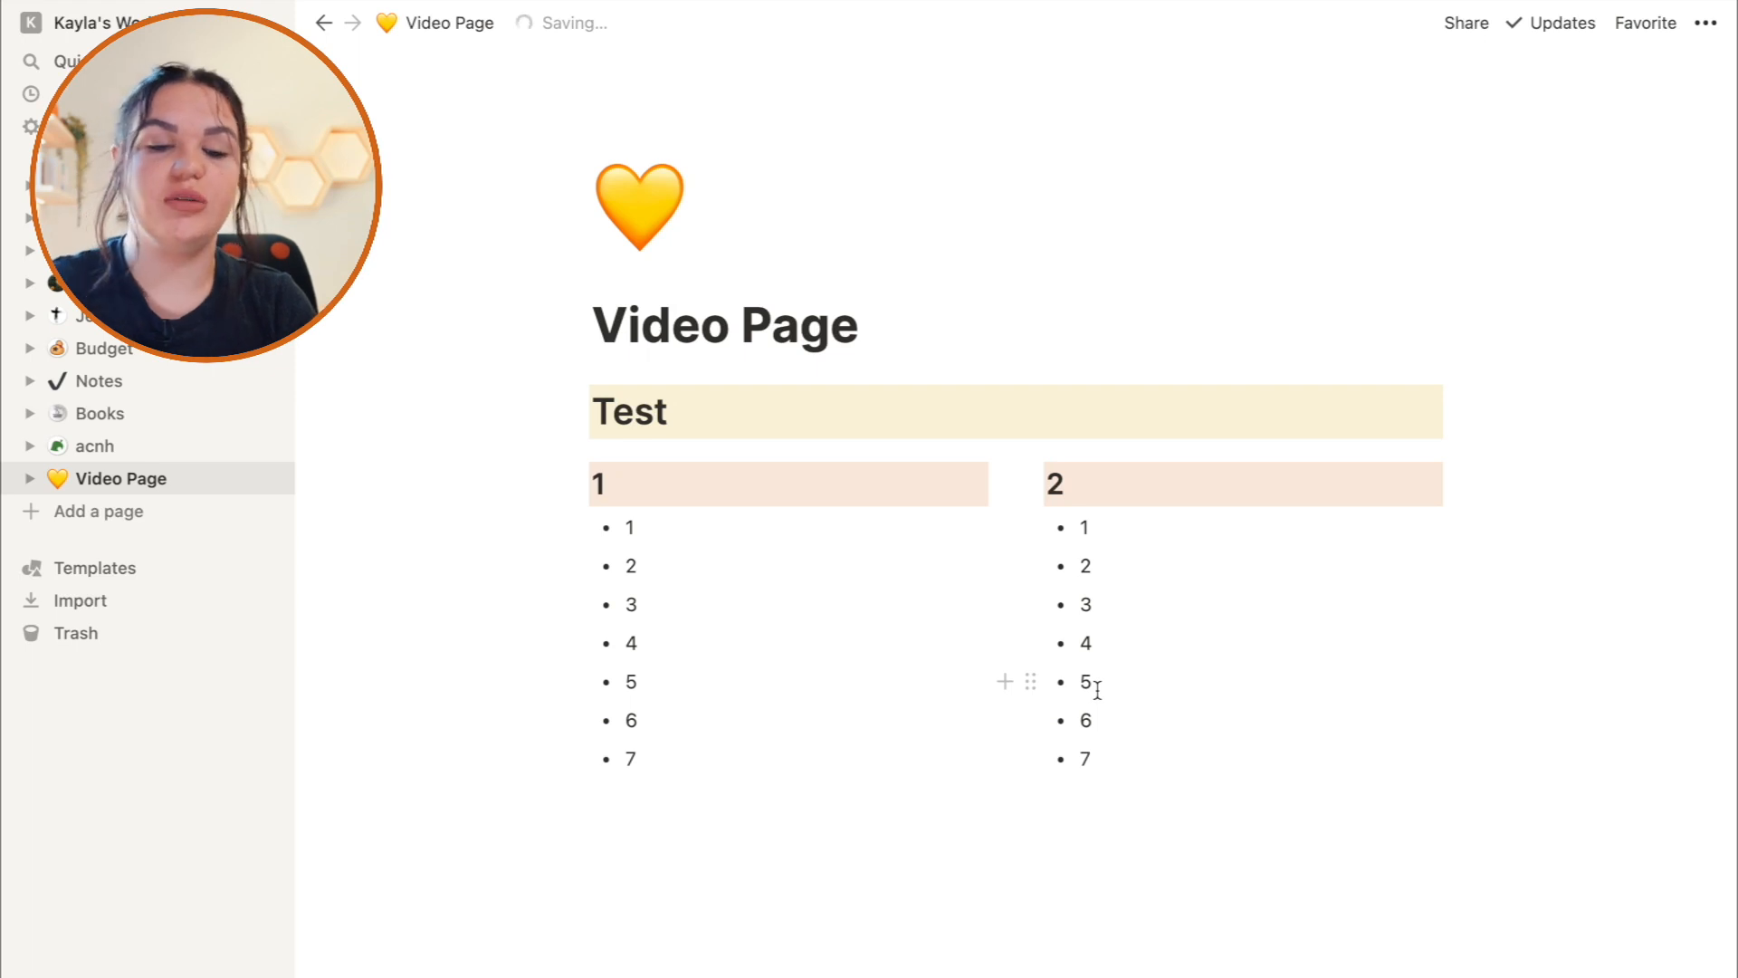
Insert a divider below the bulleted lists and place it across the full width of both columns.
left_click(756, 857)
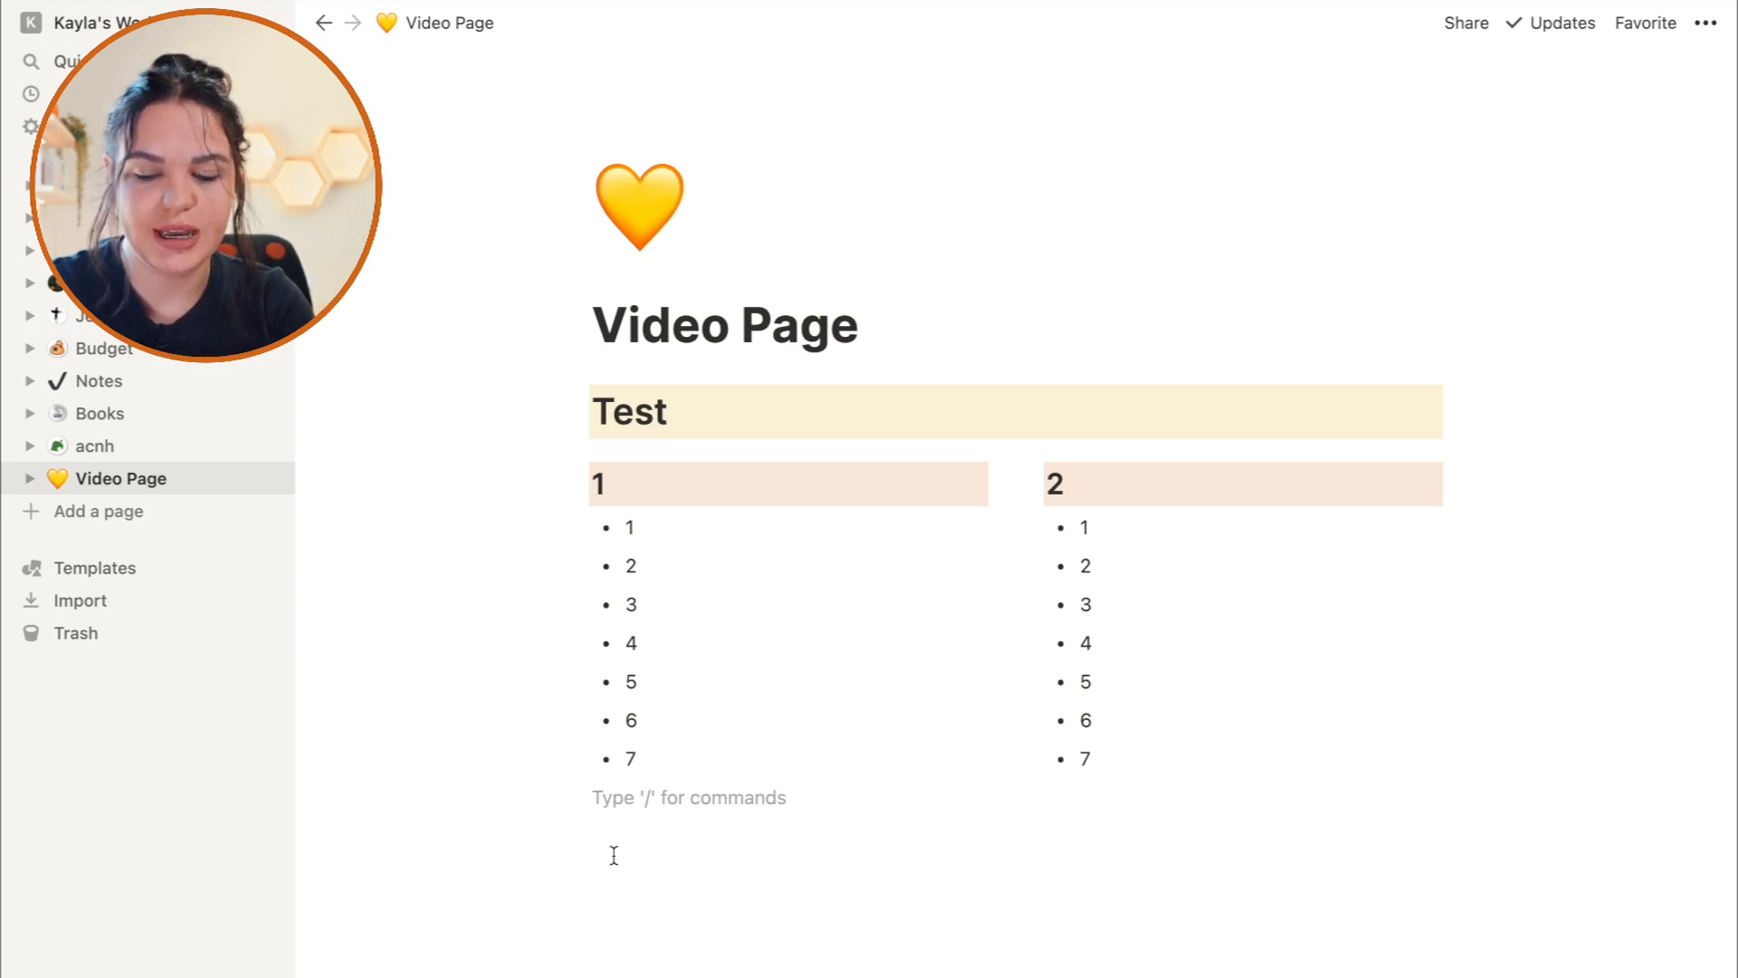
type("/divi")
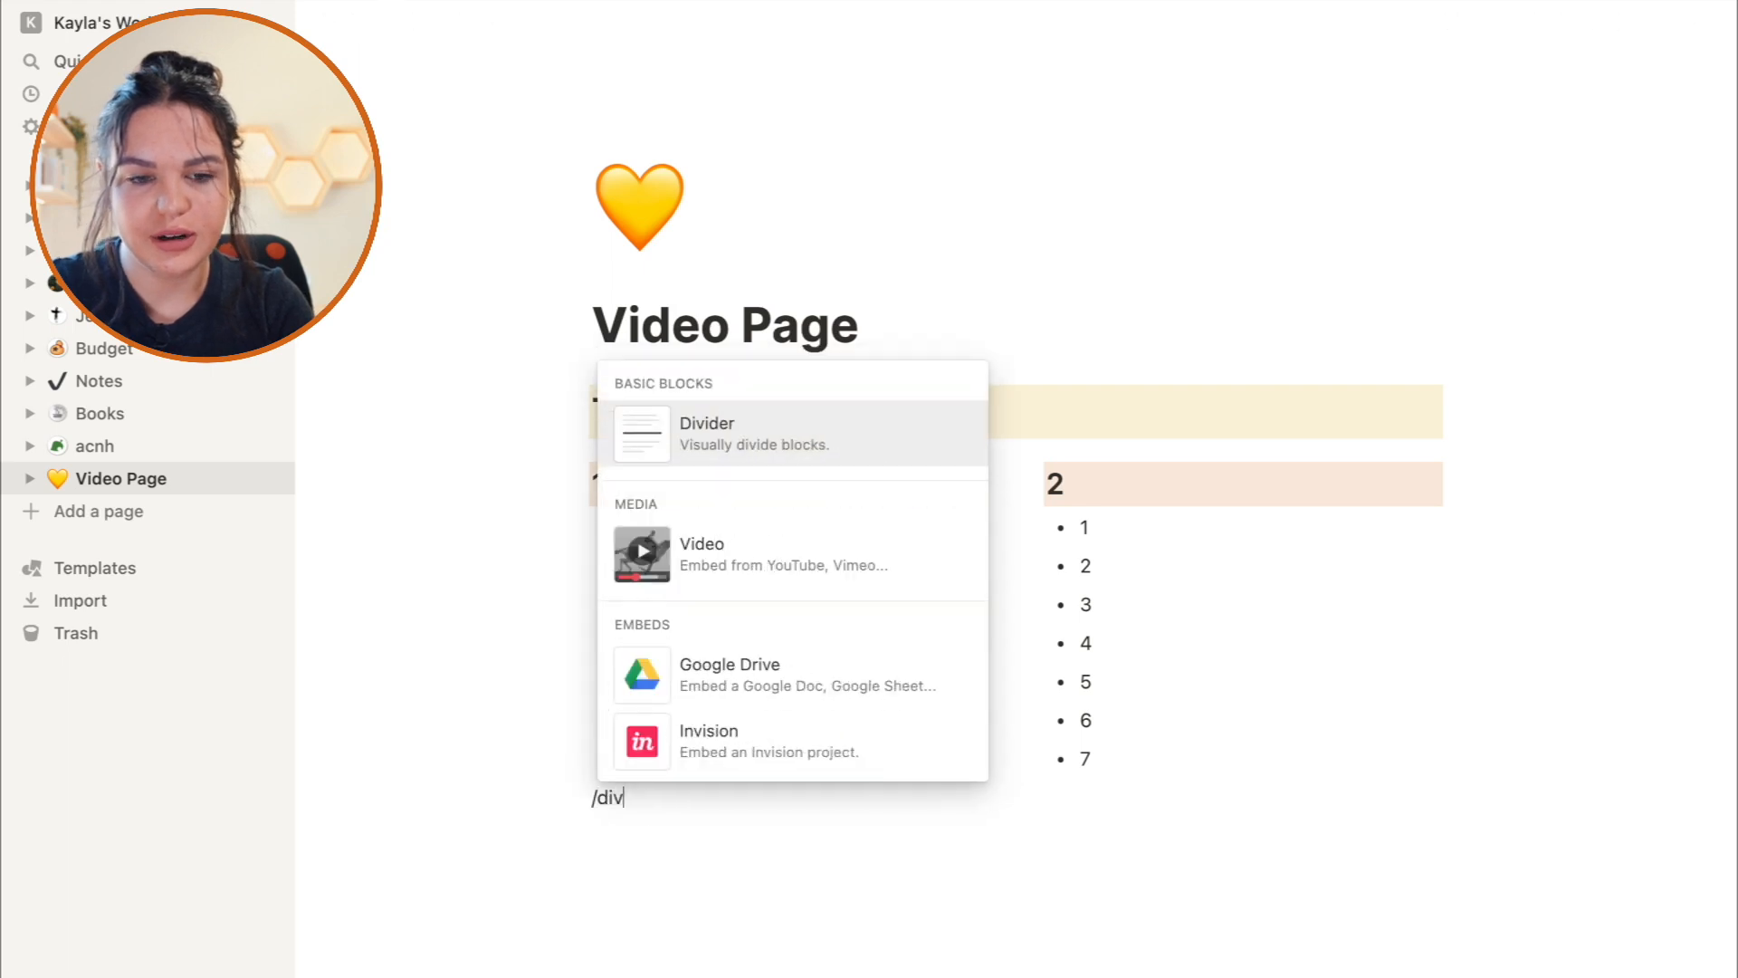
key("Return")
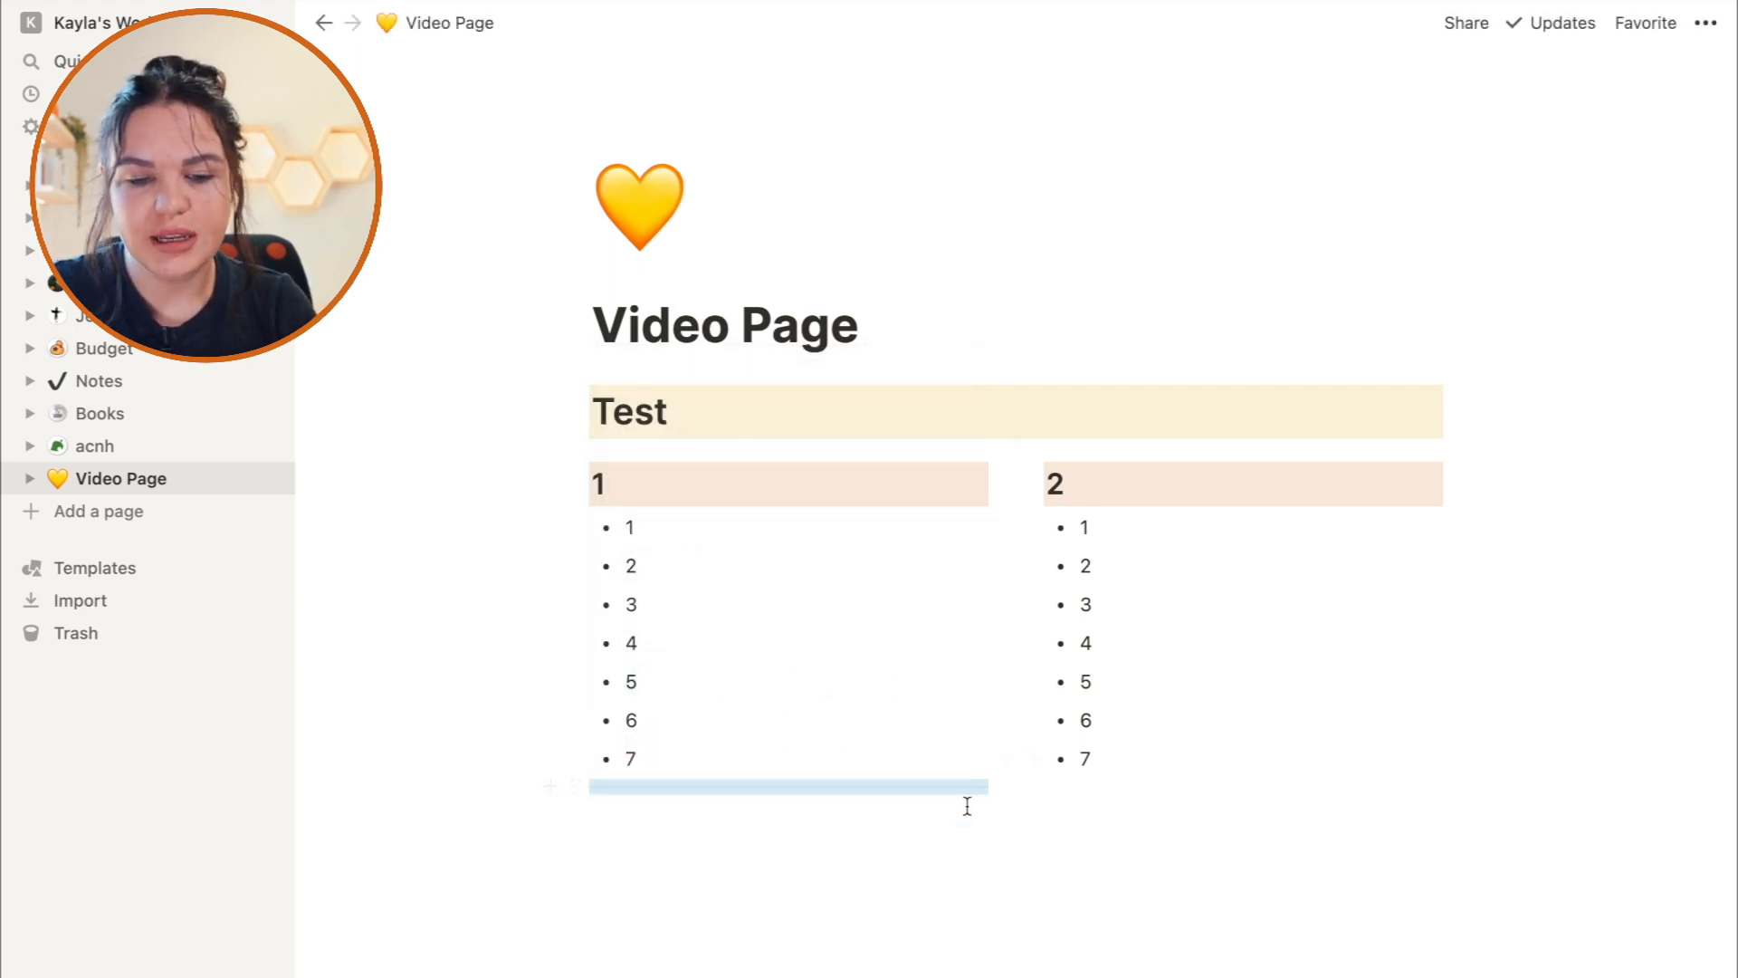
left_click(869, 852)
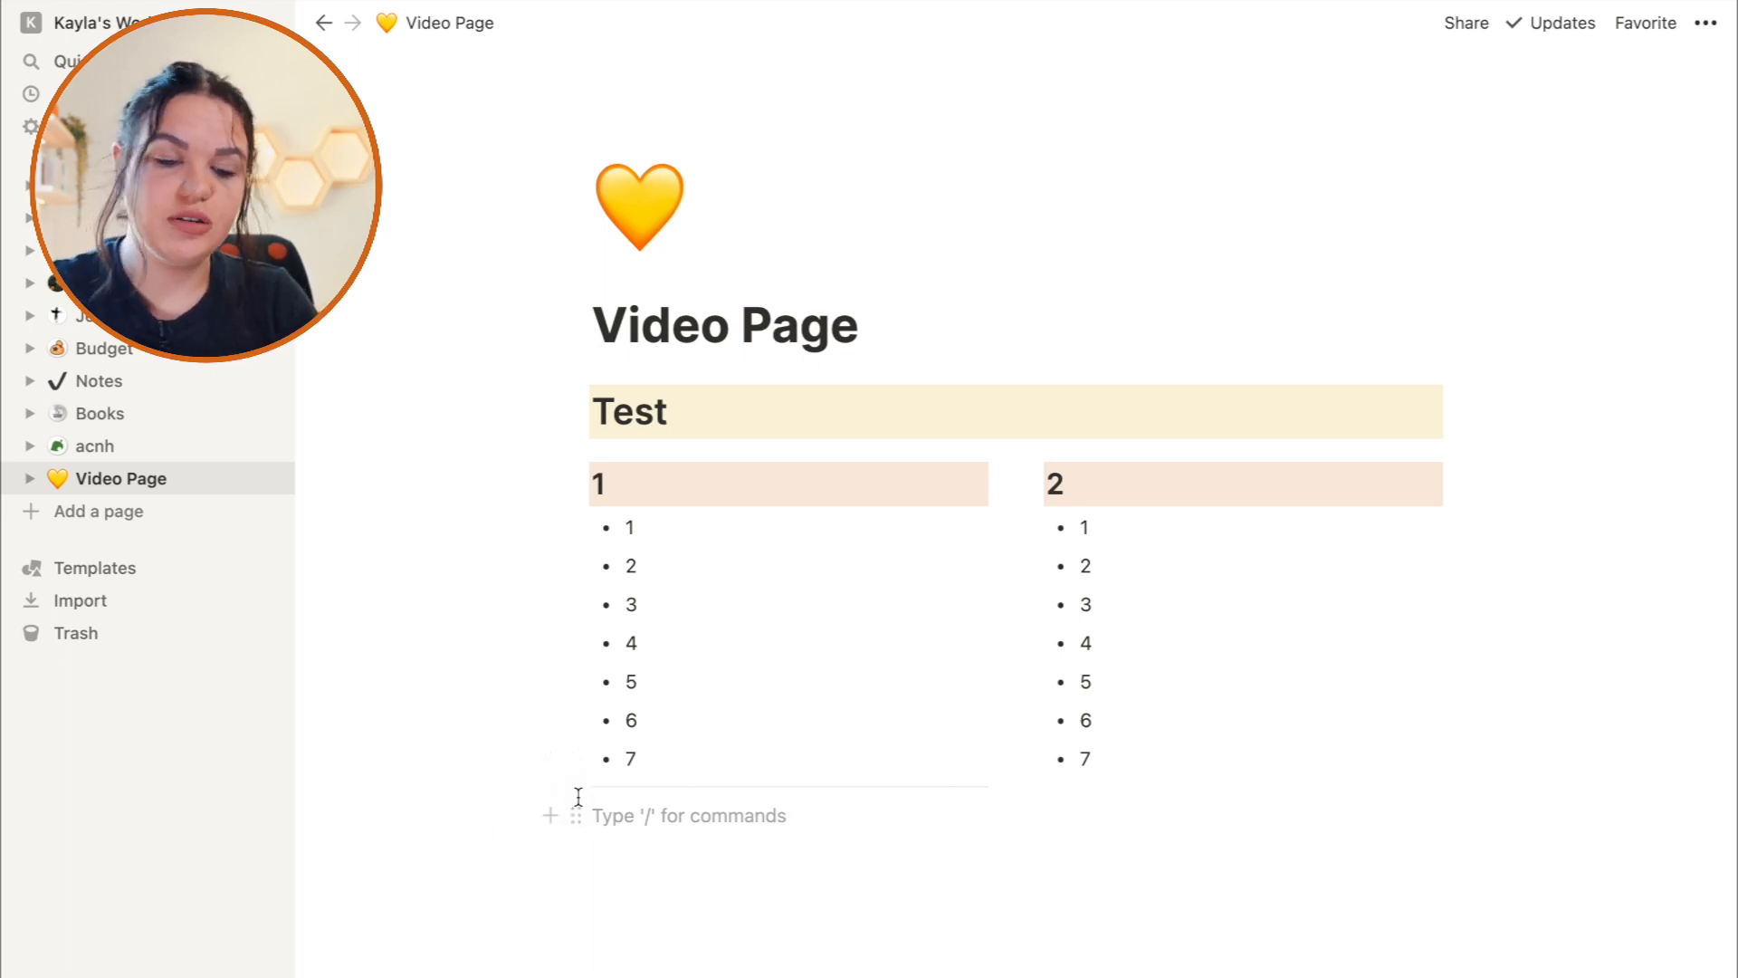
left_click_drag(578, 786, 822, 886)
left_click(807, 912)
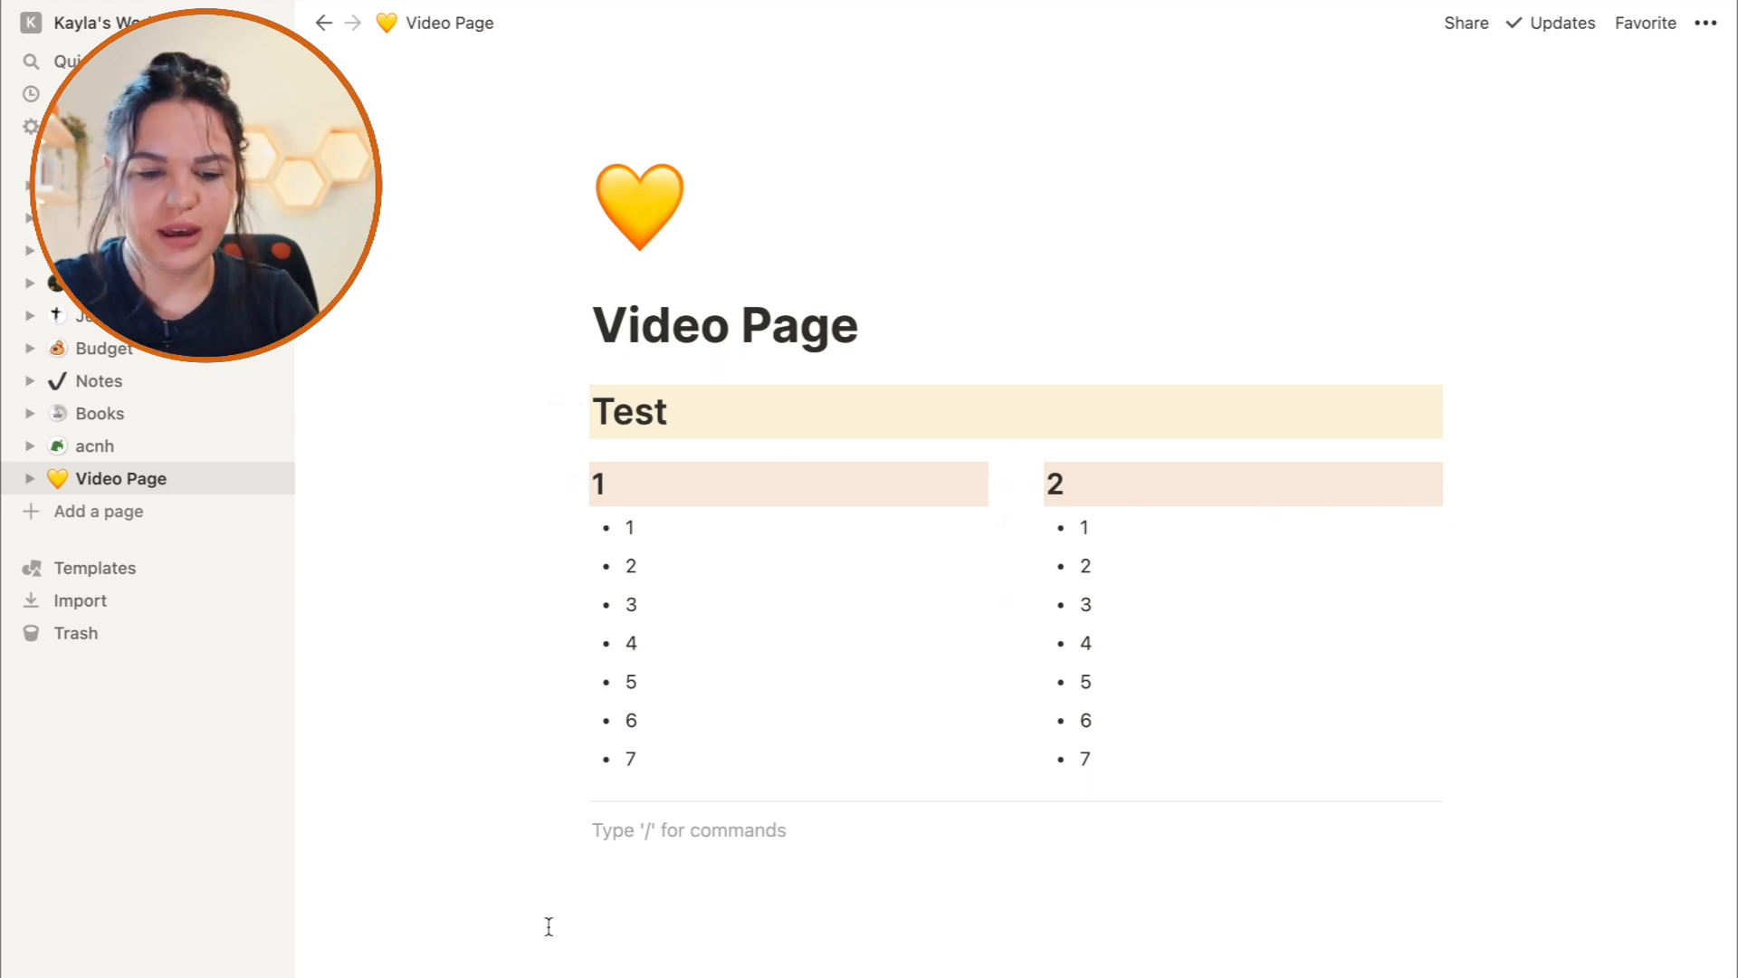
Add a Heading 2 reading "3" below the divider and give it an orange background.
type("/h2")
key("Return")
type("3")
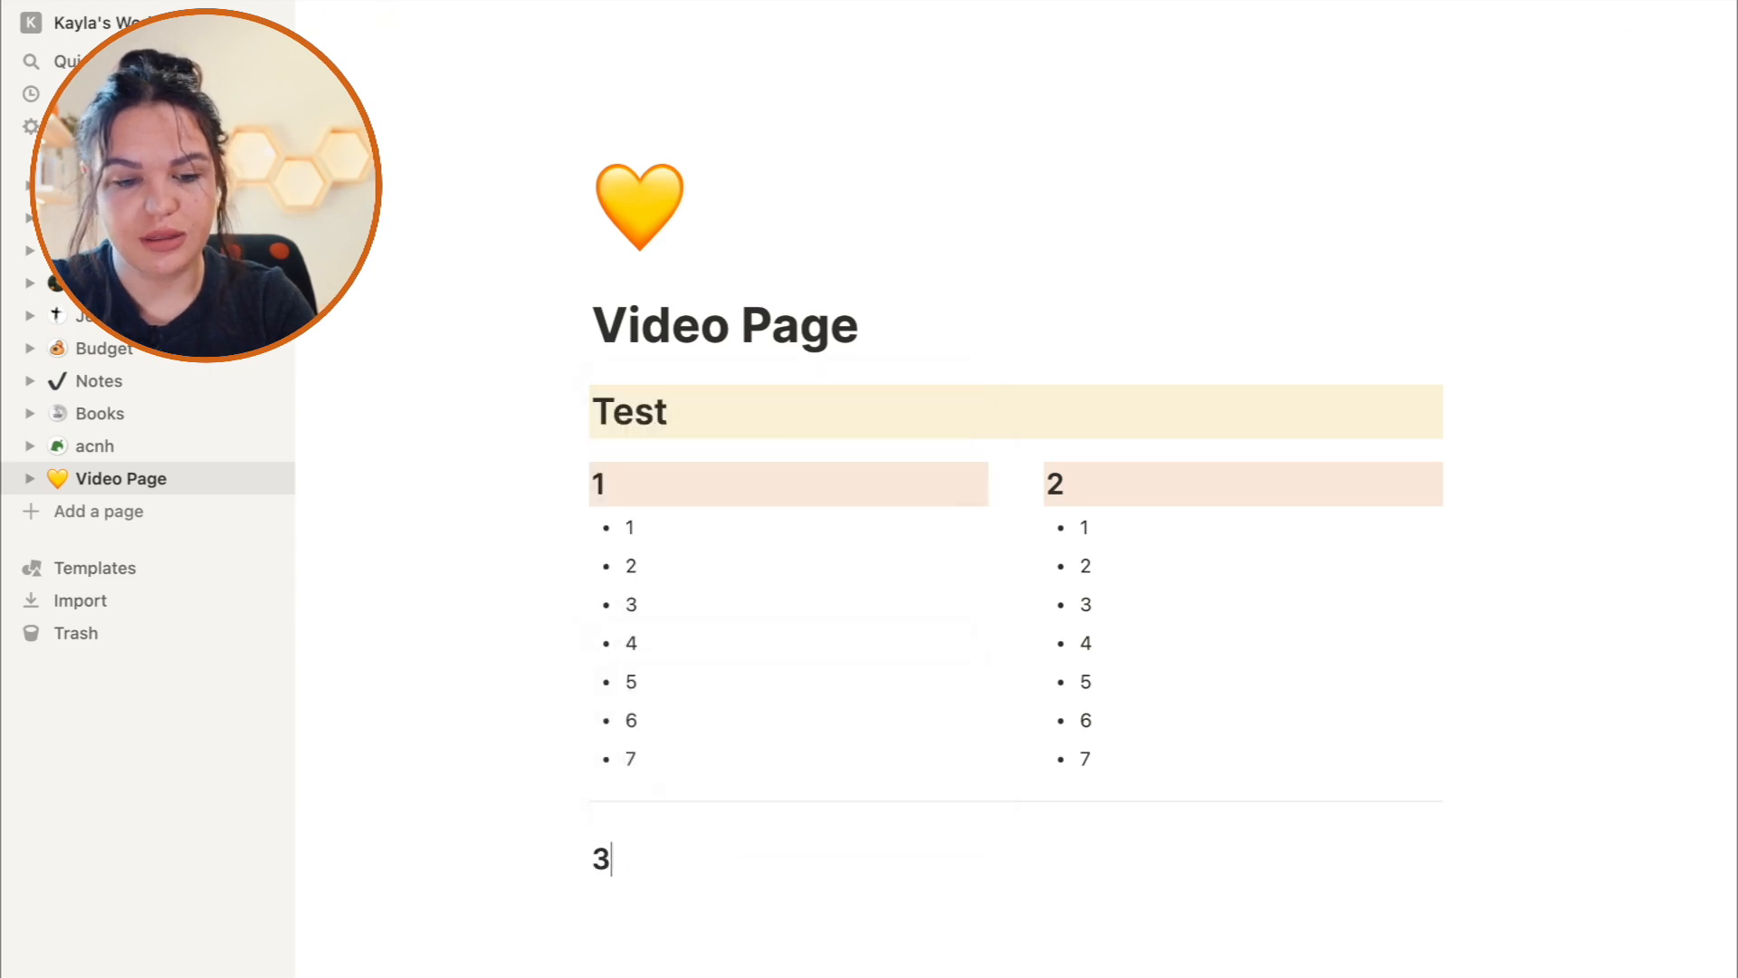
left_click(576, 858)
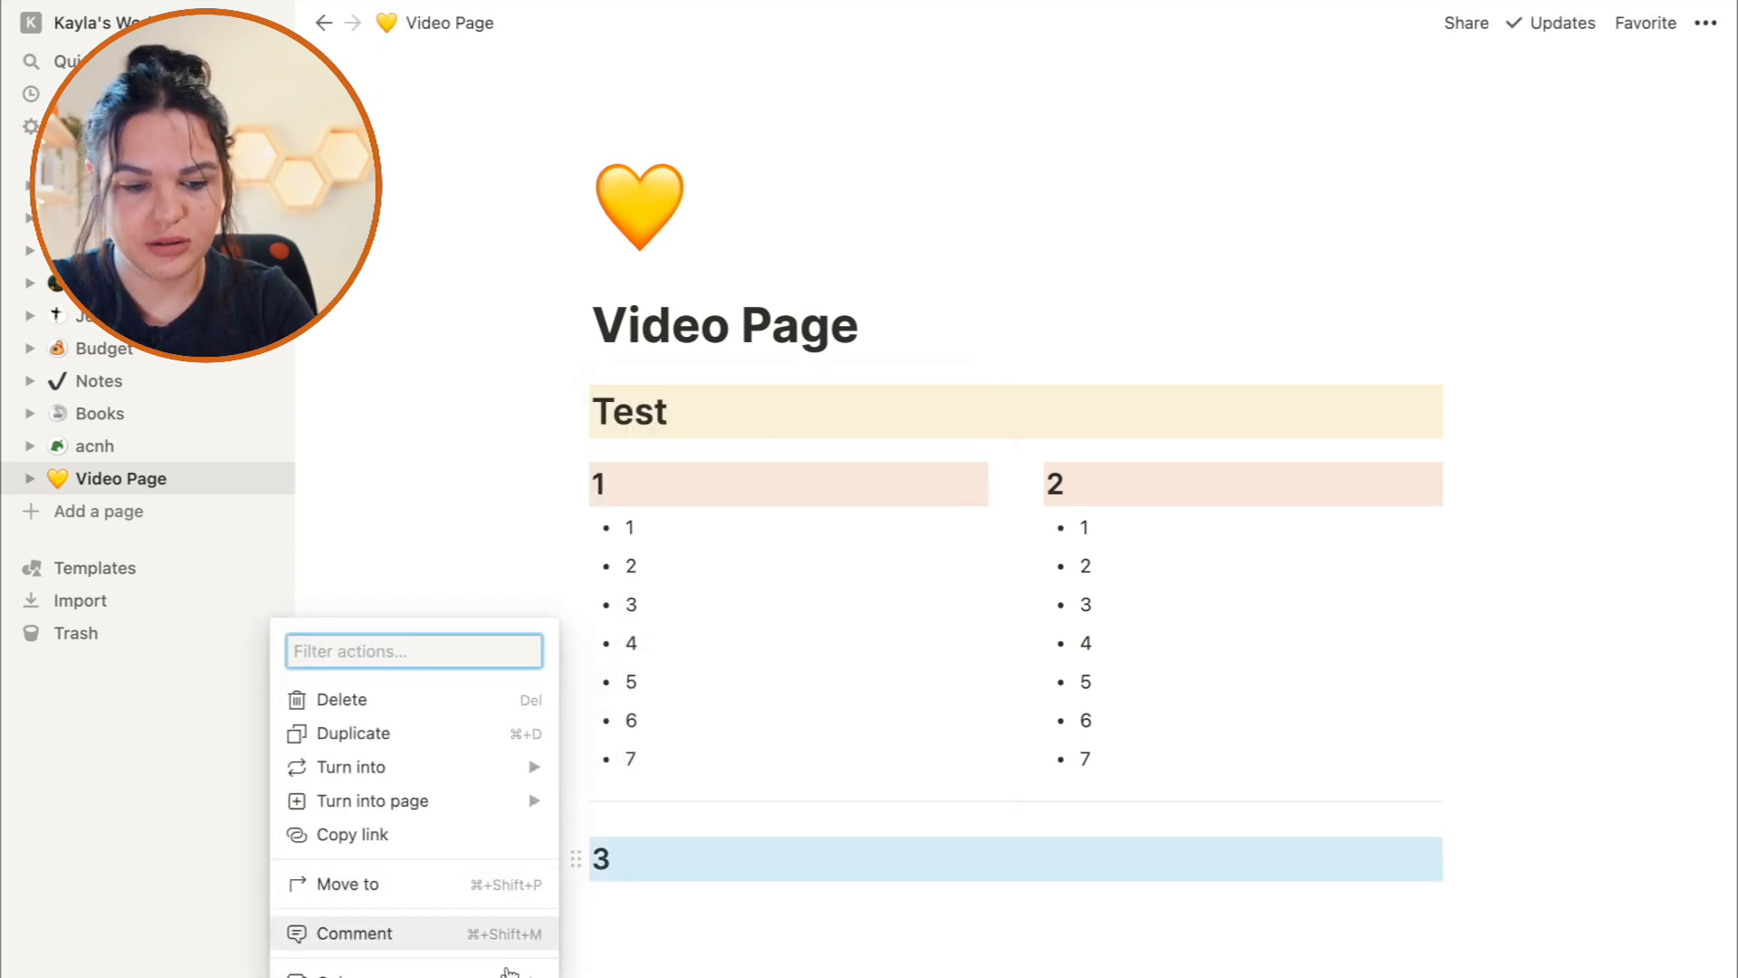
mouse_move(510, 972)
left_click(598, 949)
Try the "3" heading as a third column beside the "2" heading and remove that column again.
left_click_drag(576, 867, 1459, 460)
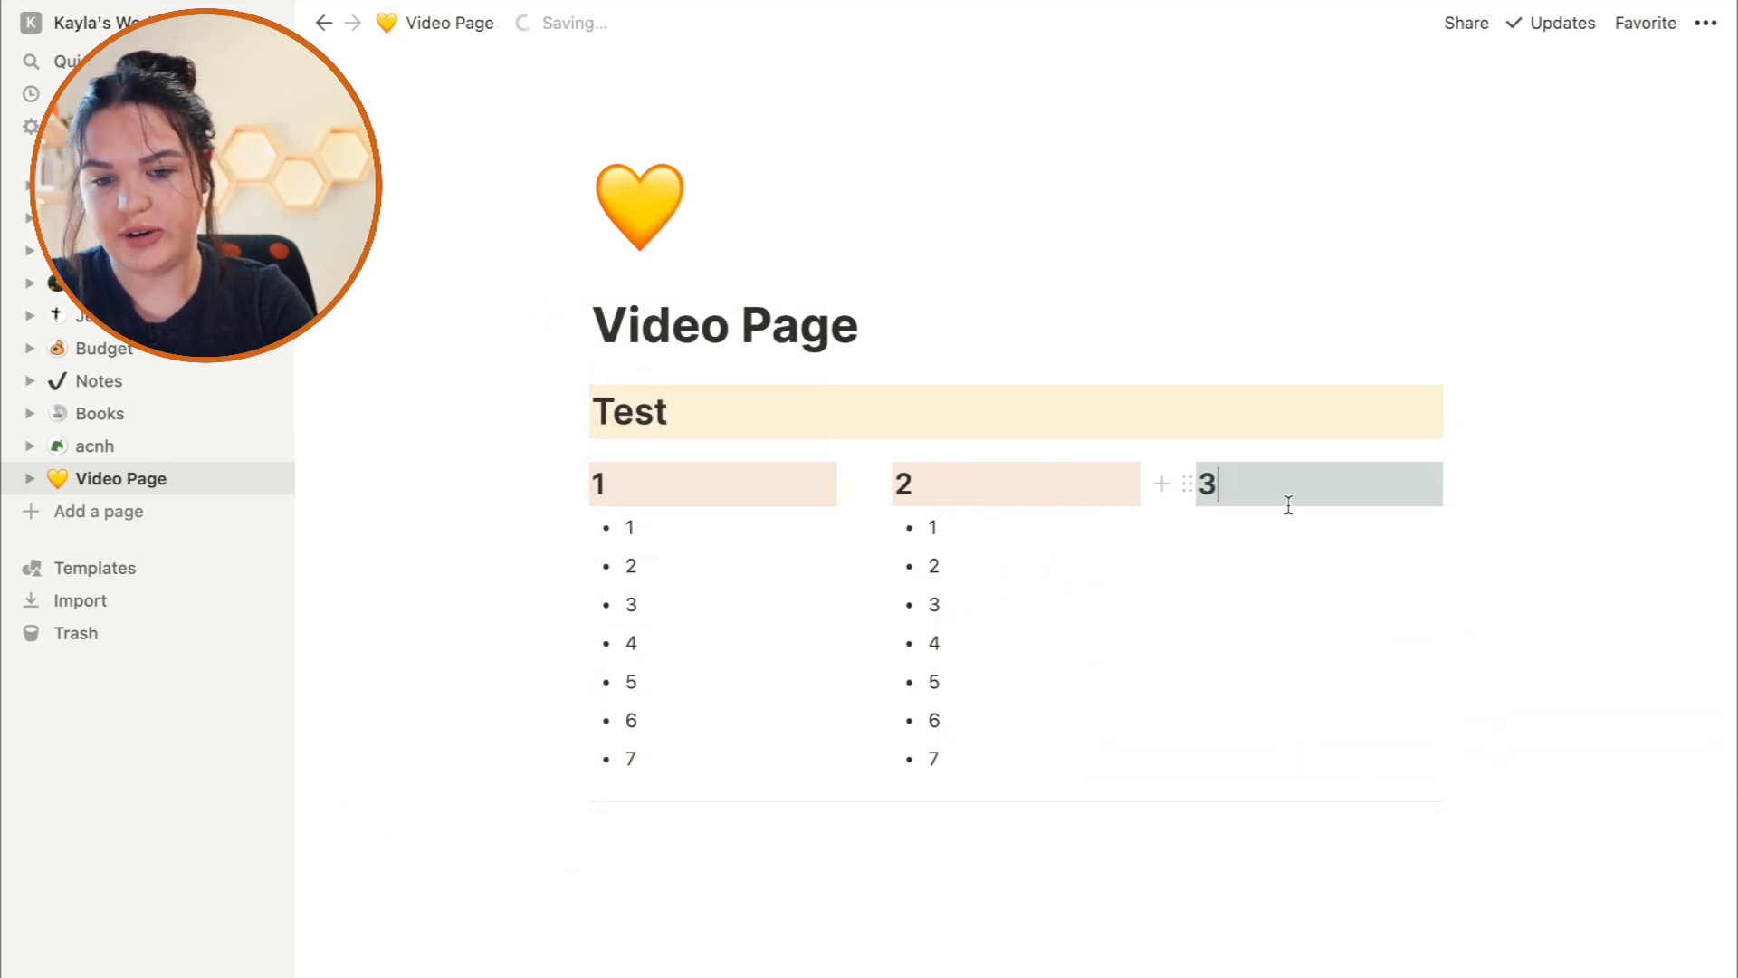
left_click(1250, 544)
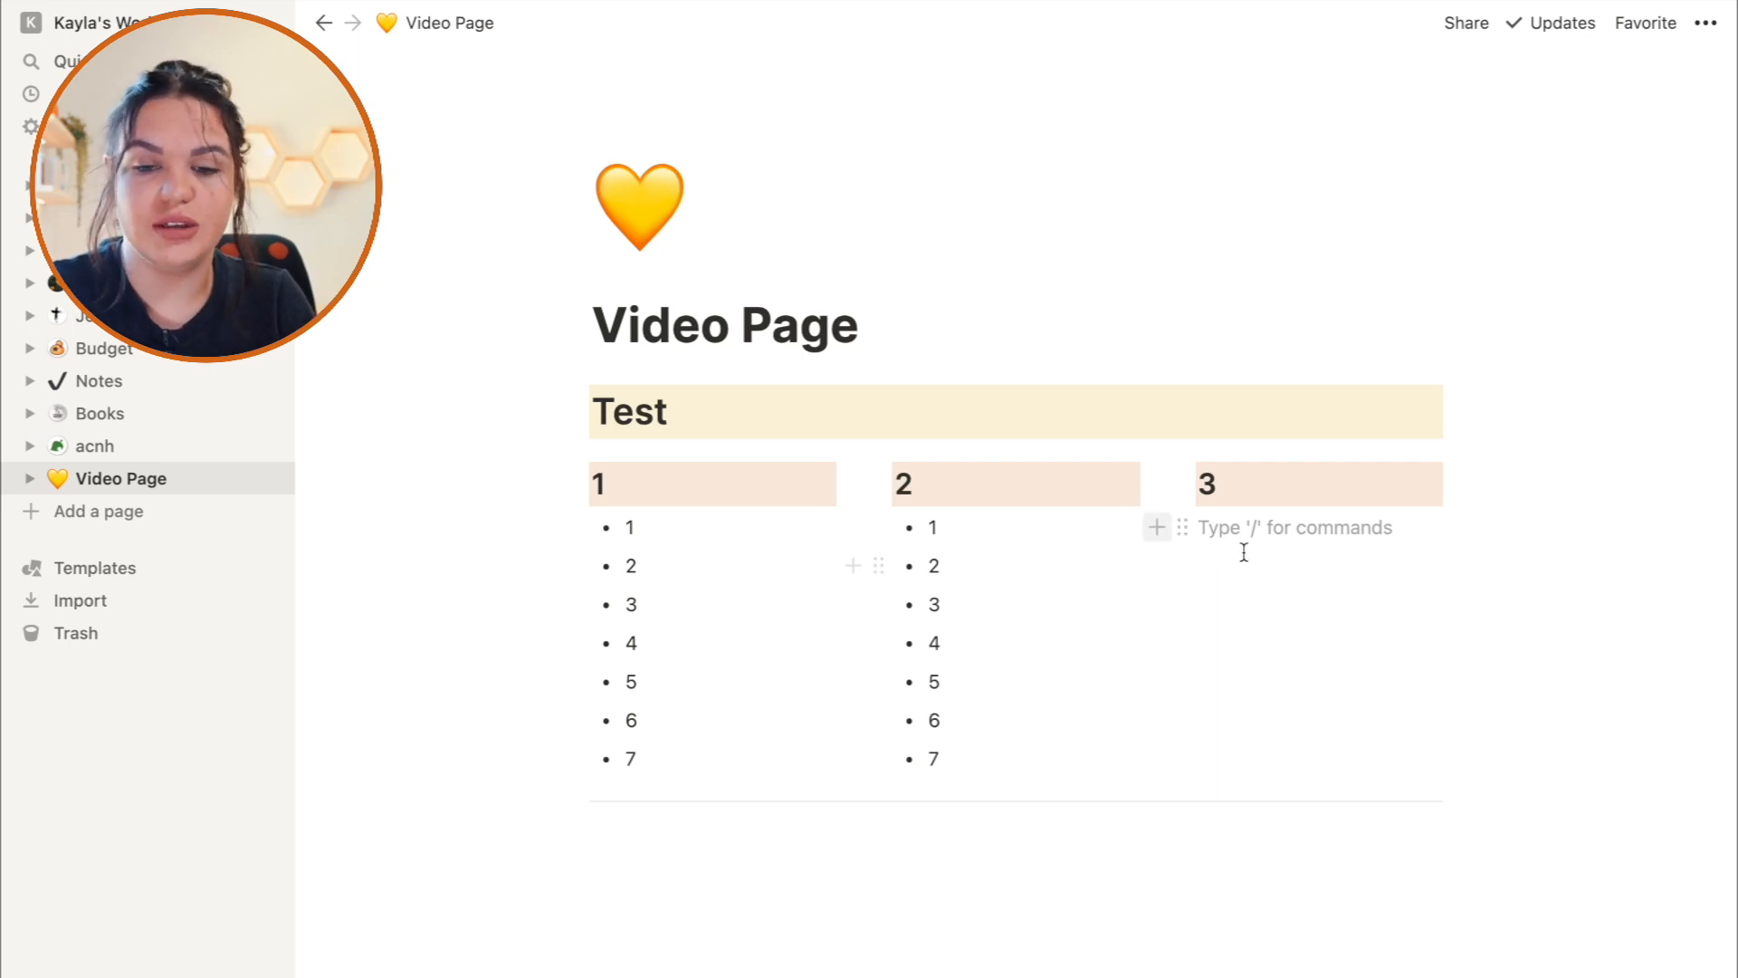
left_click_drag(1172, 527, 628, 844)
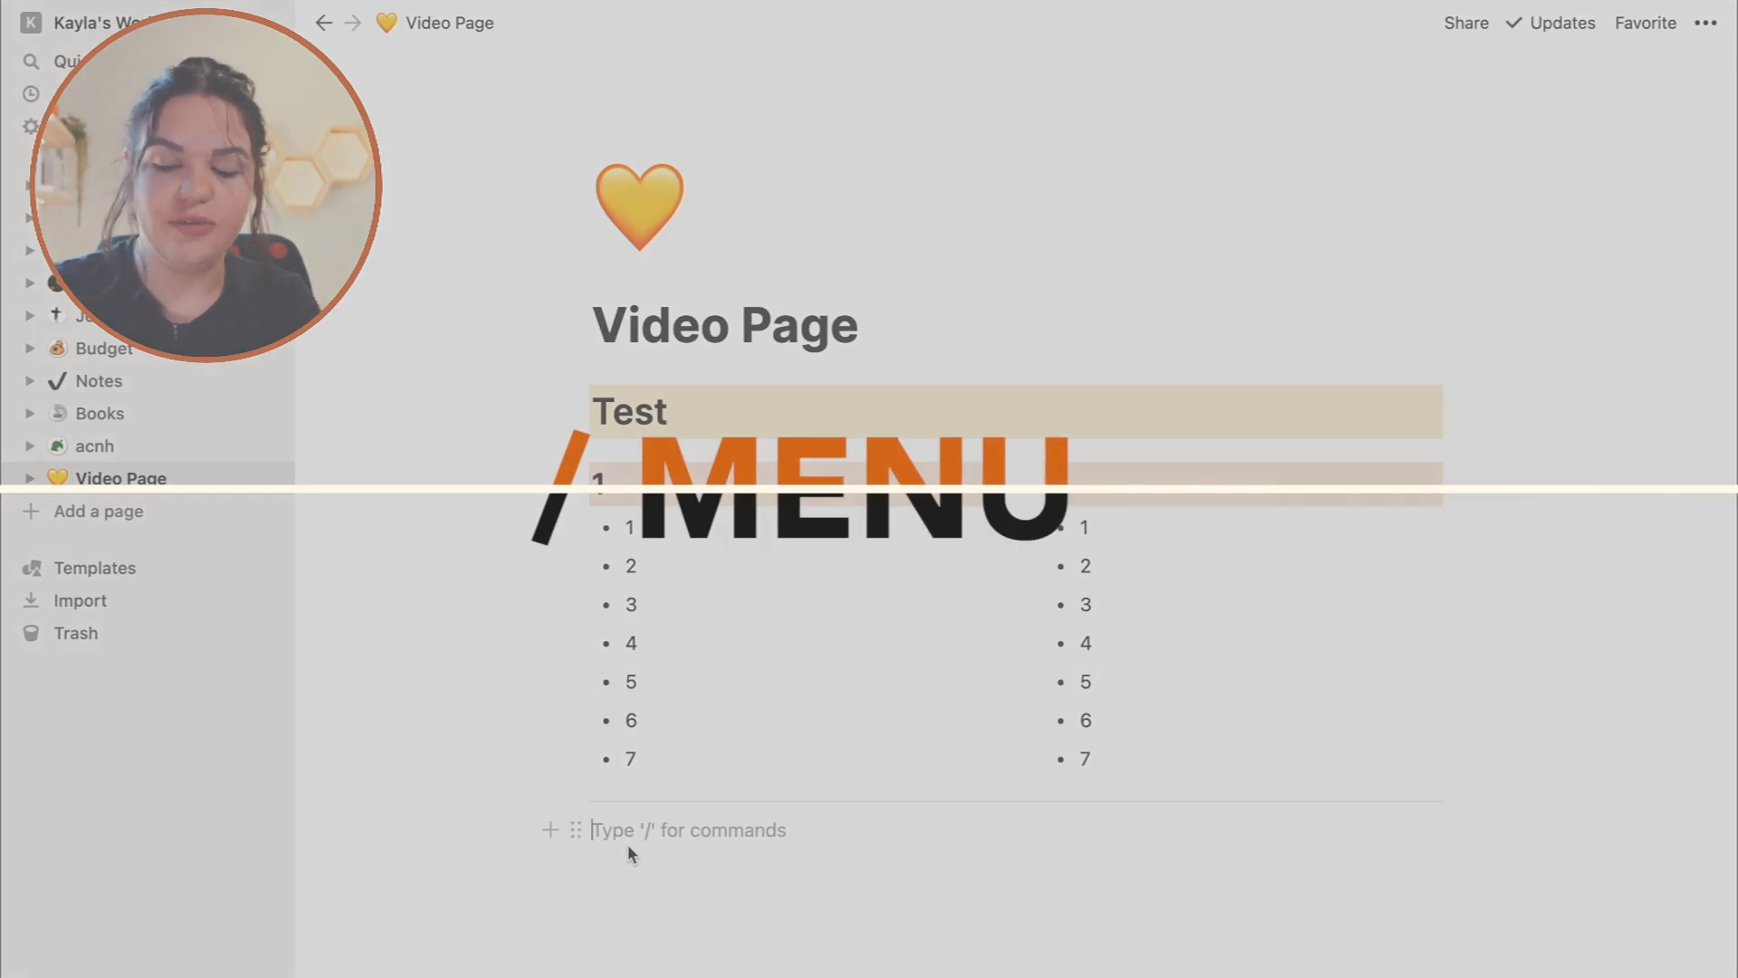
Insert a to-do list with the items "film" and "edit" below the divider and check off "film".
type("/")
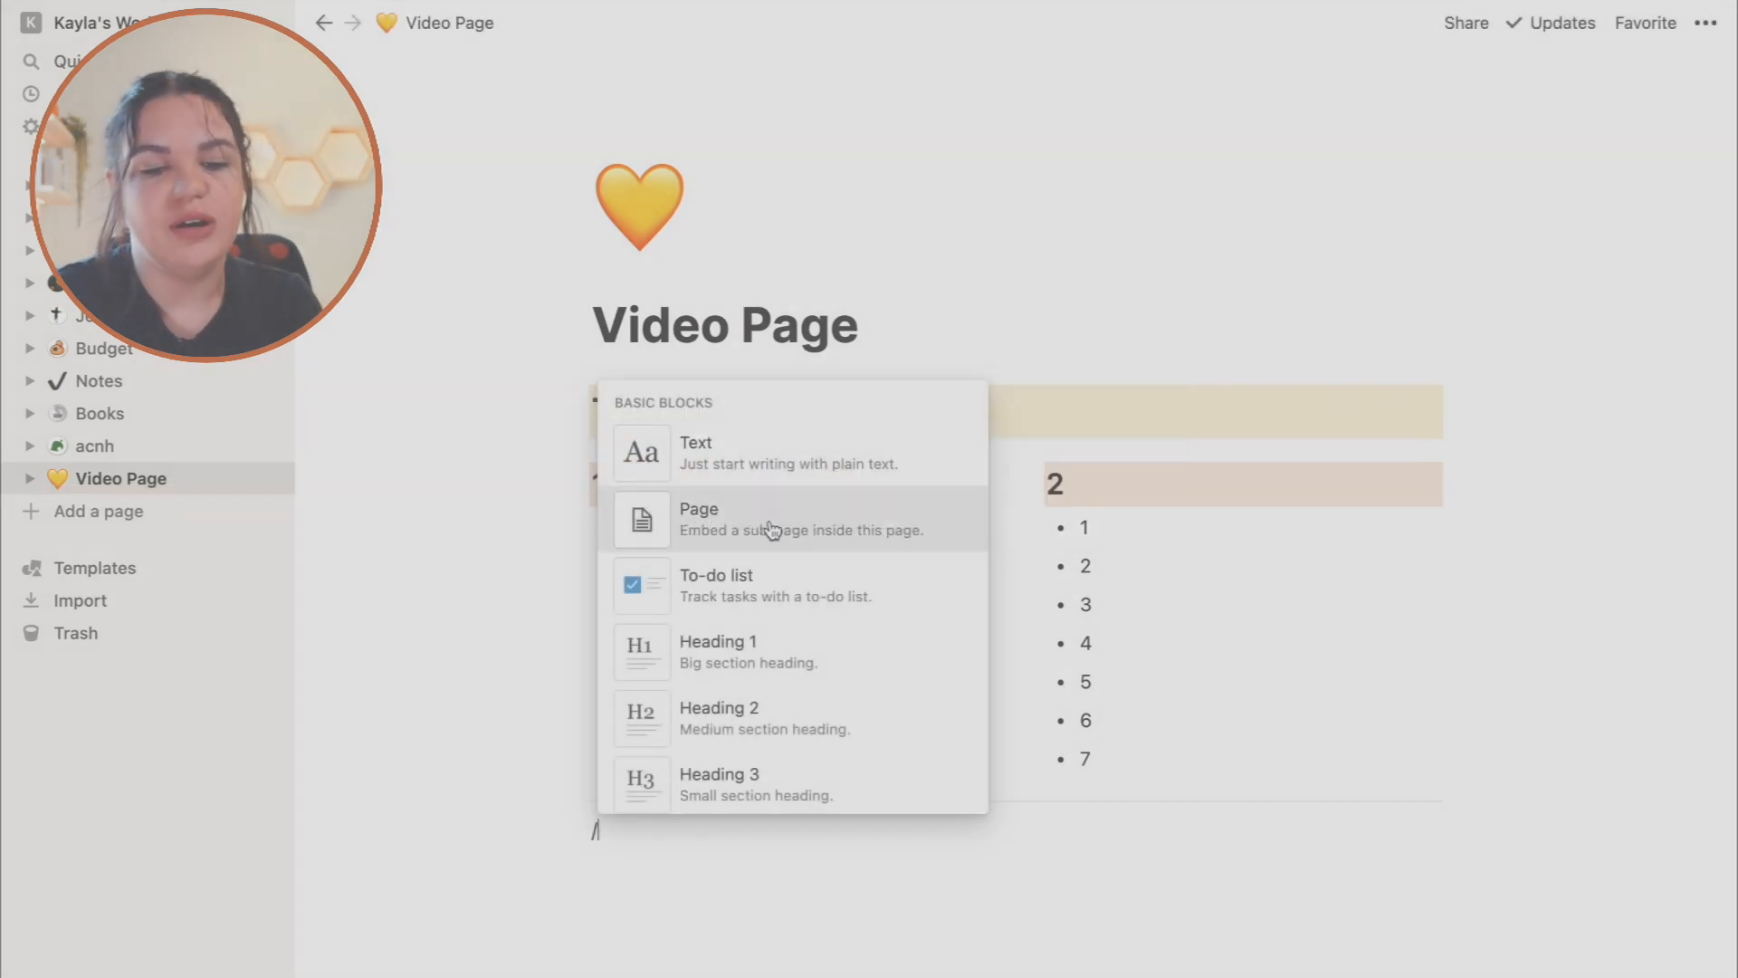
mouse_move(772, 530)
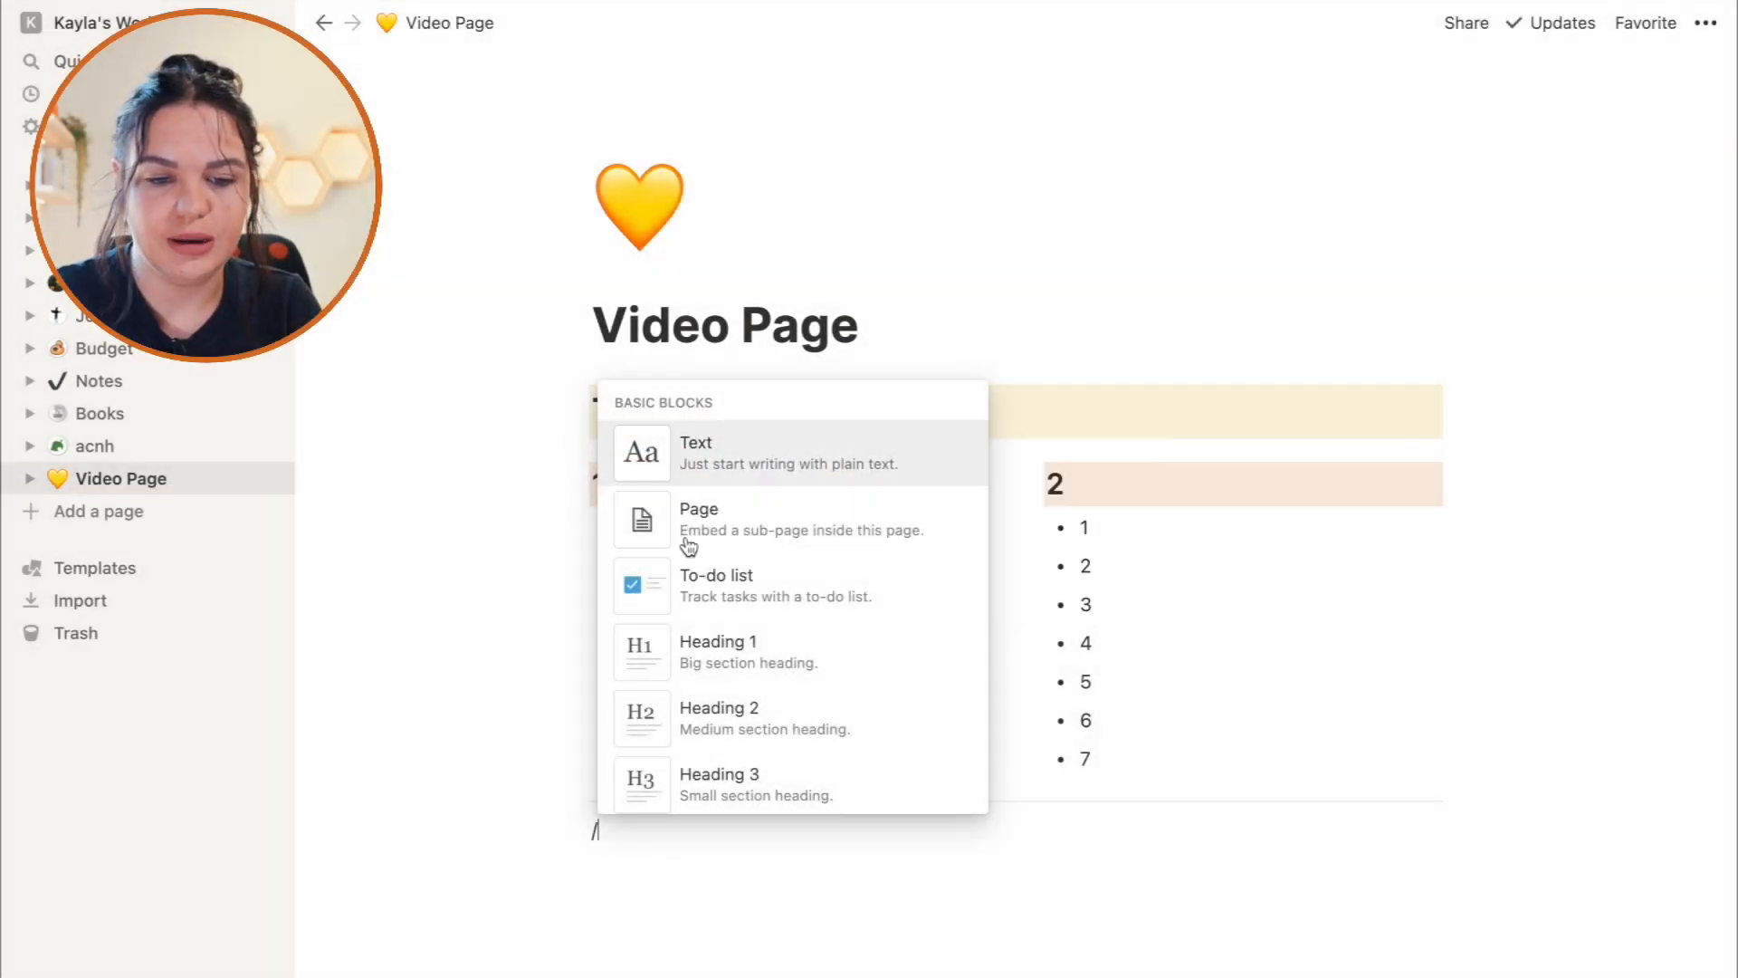
mouse_move(710, 606)
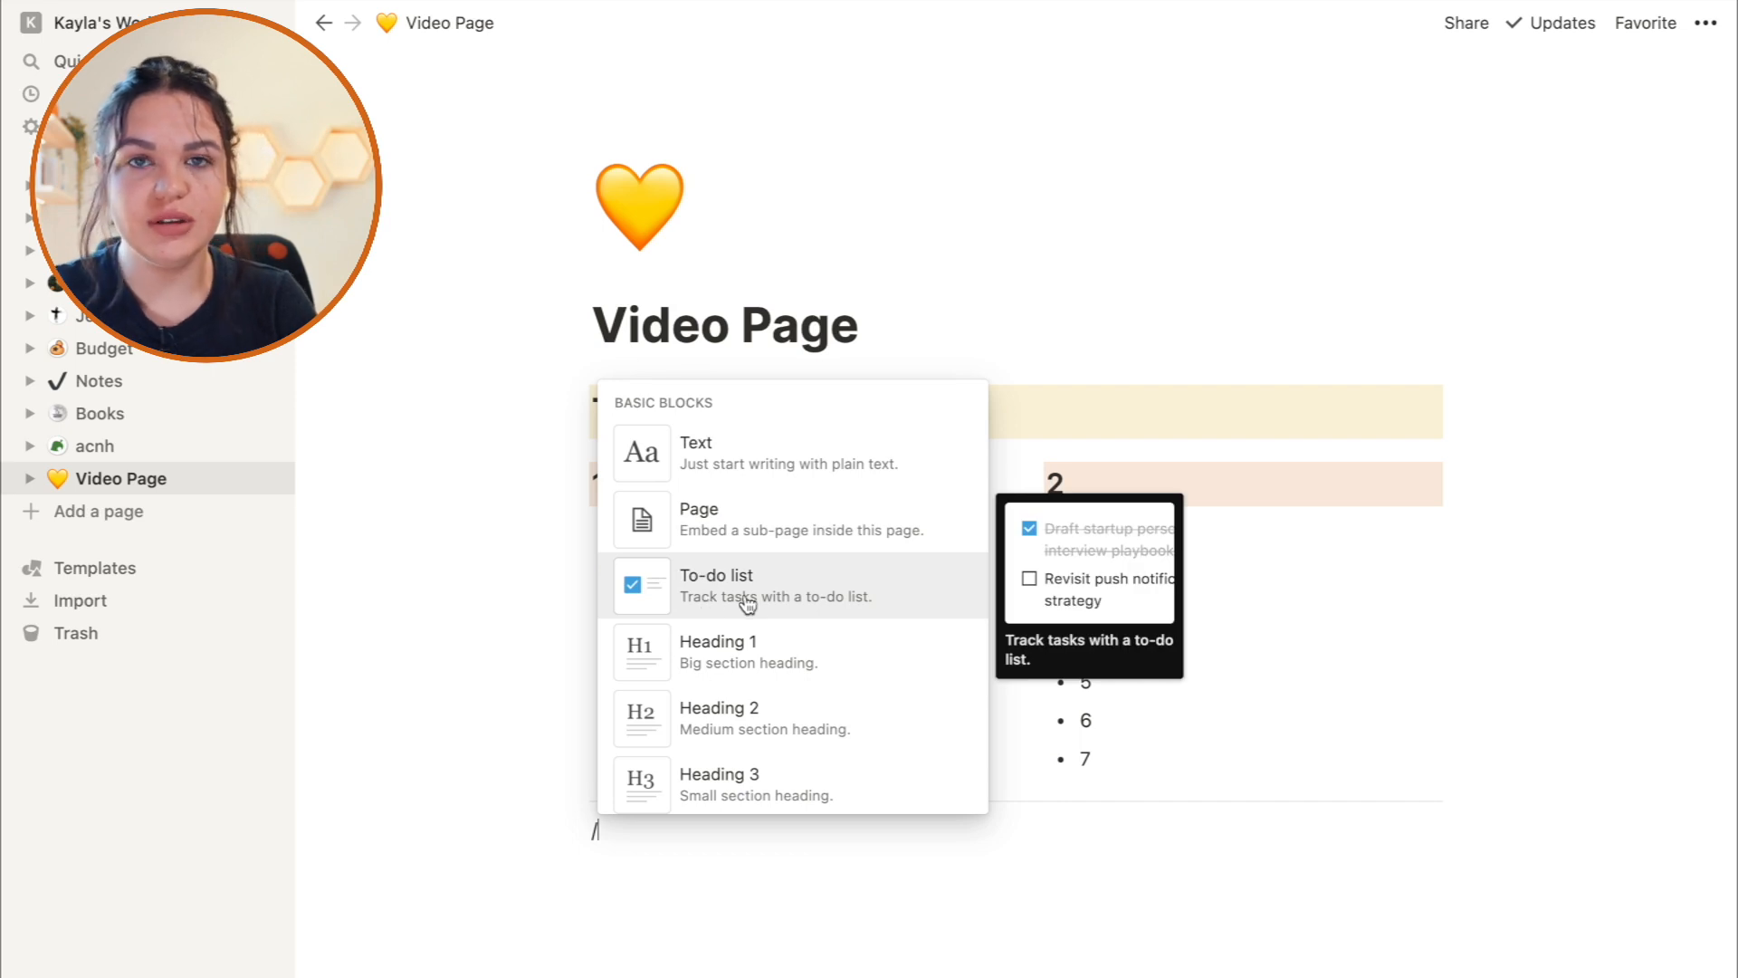
left_click(747, 605)
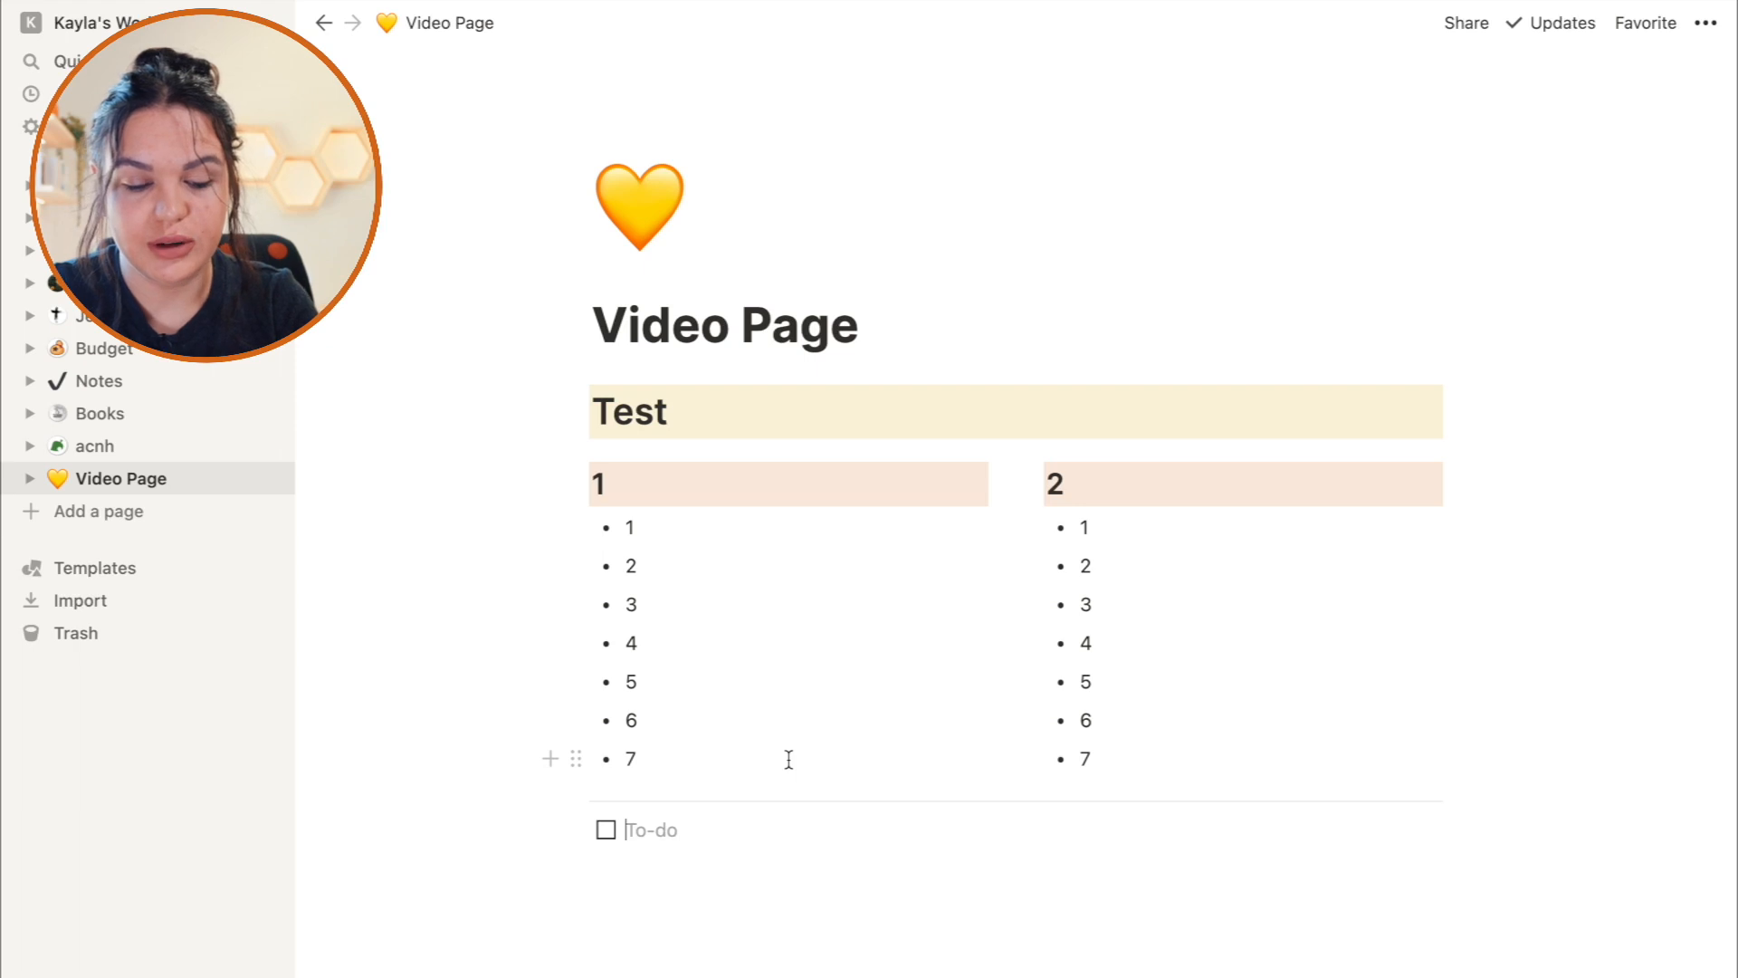
type("film")
key("Return")
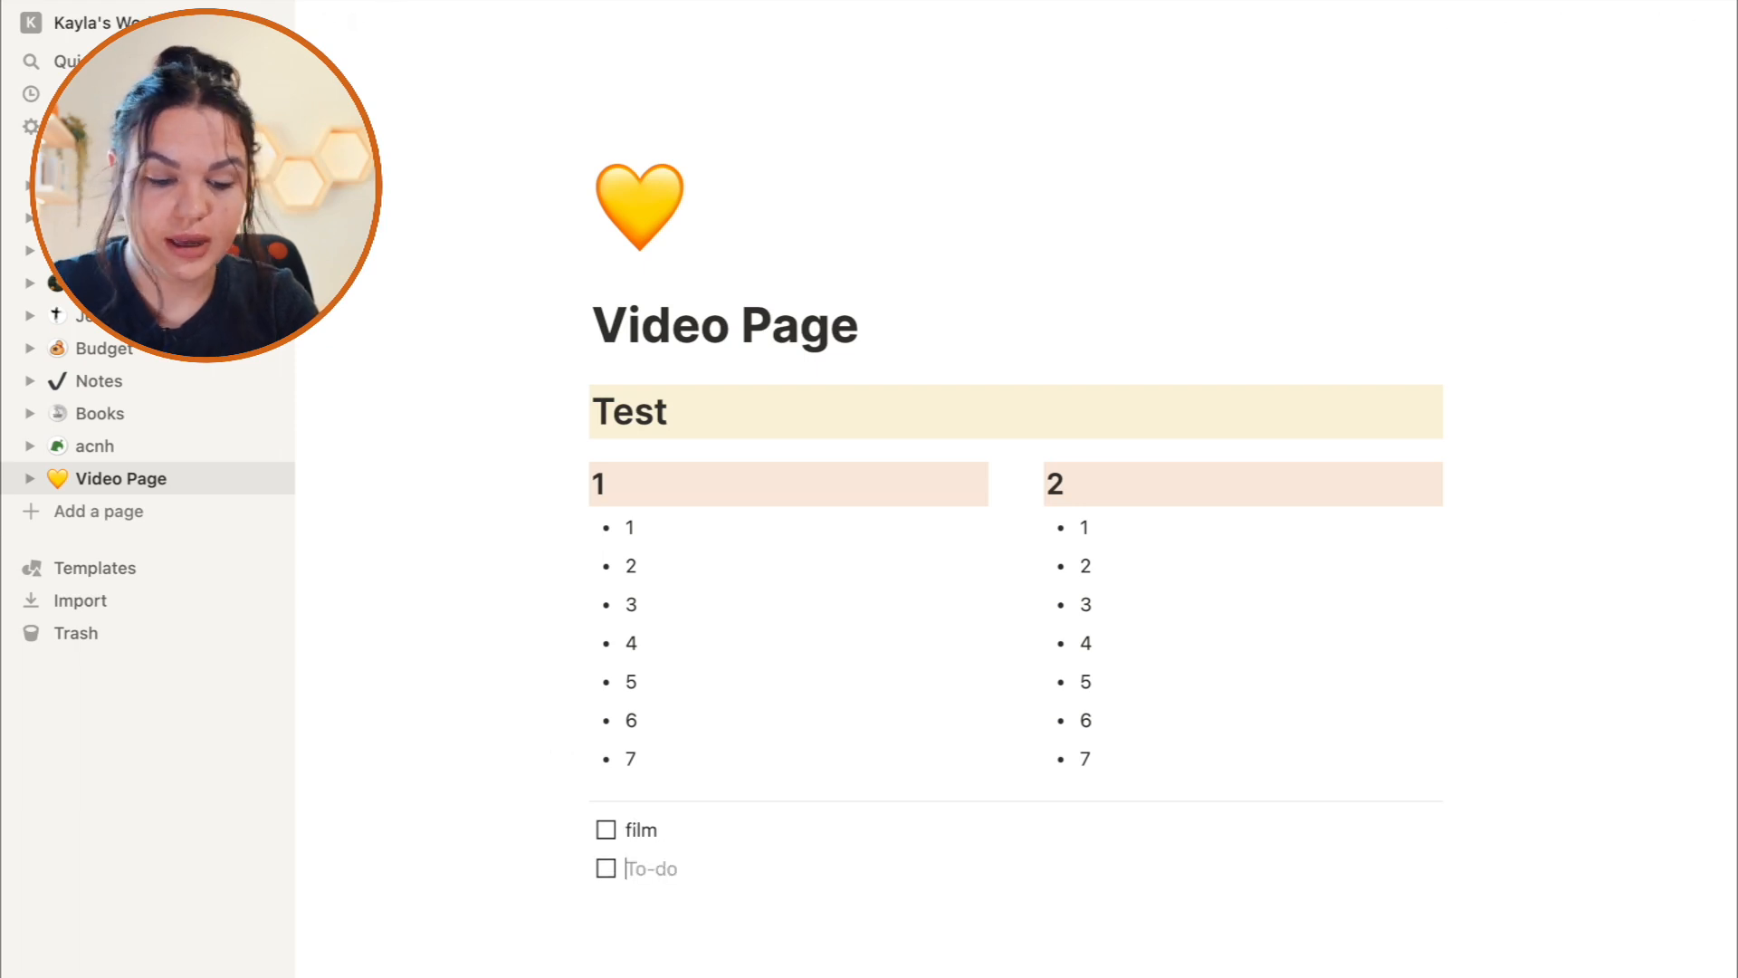
type("w")
key("BackSpace")
type("edit")
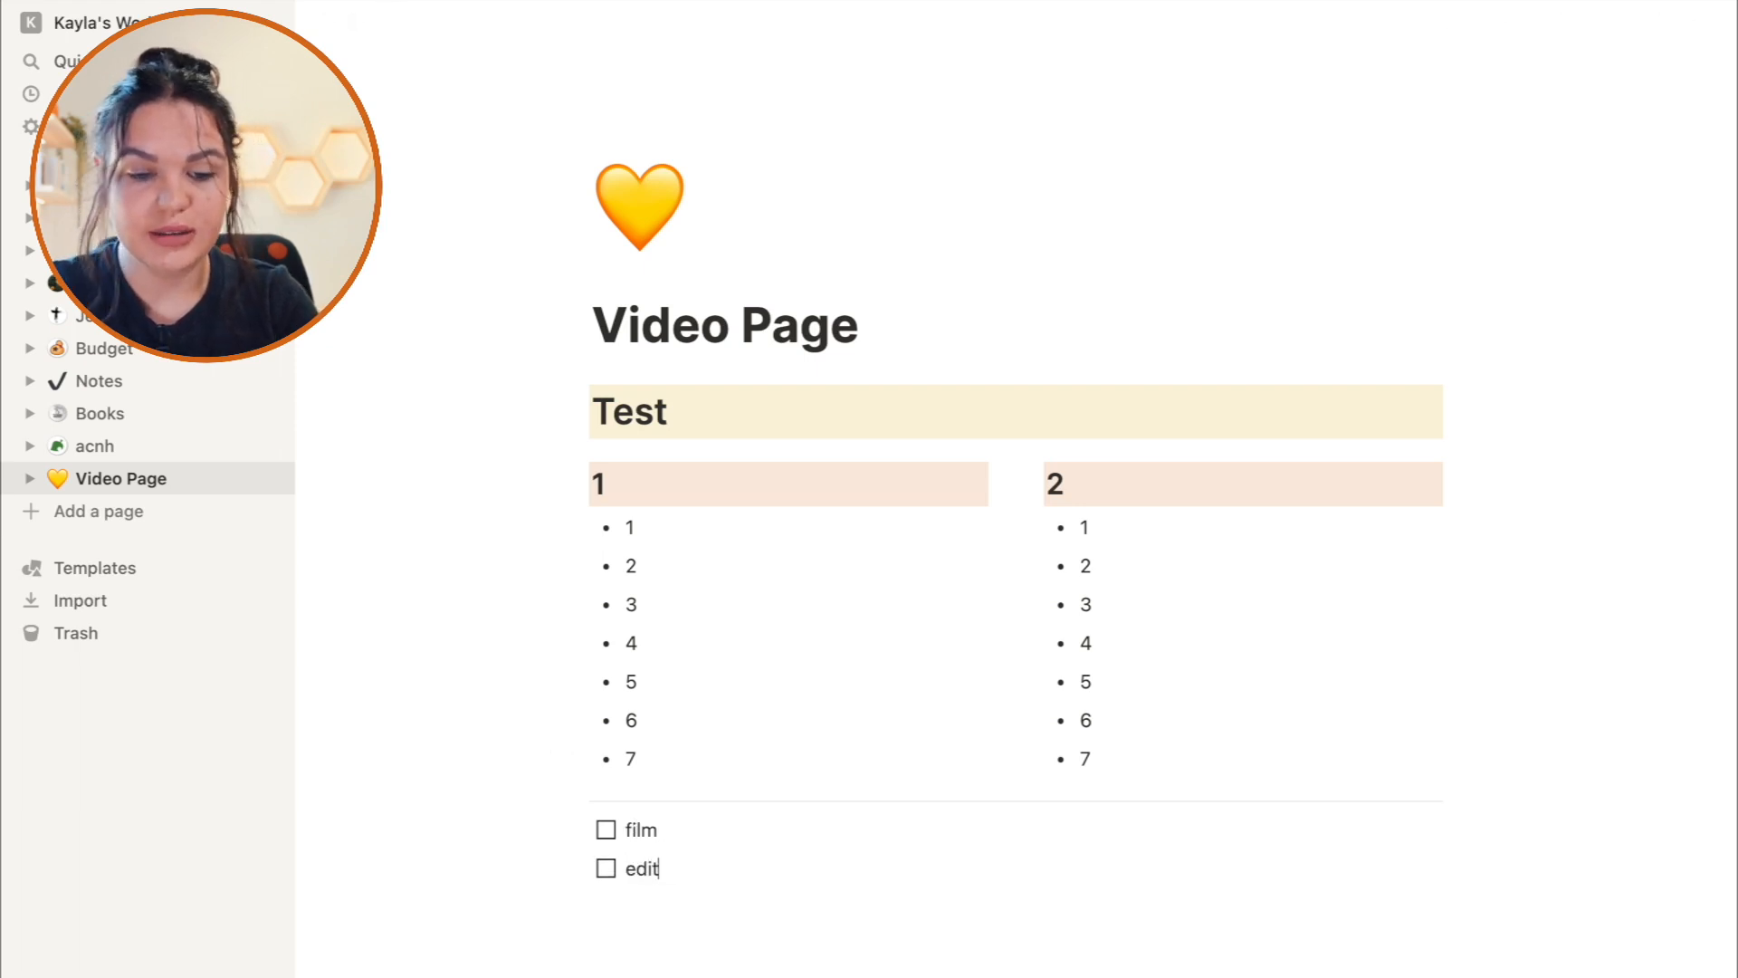
key("Return")
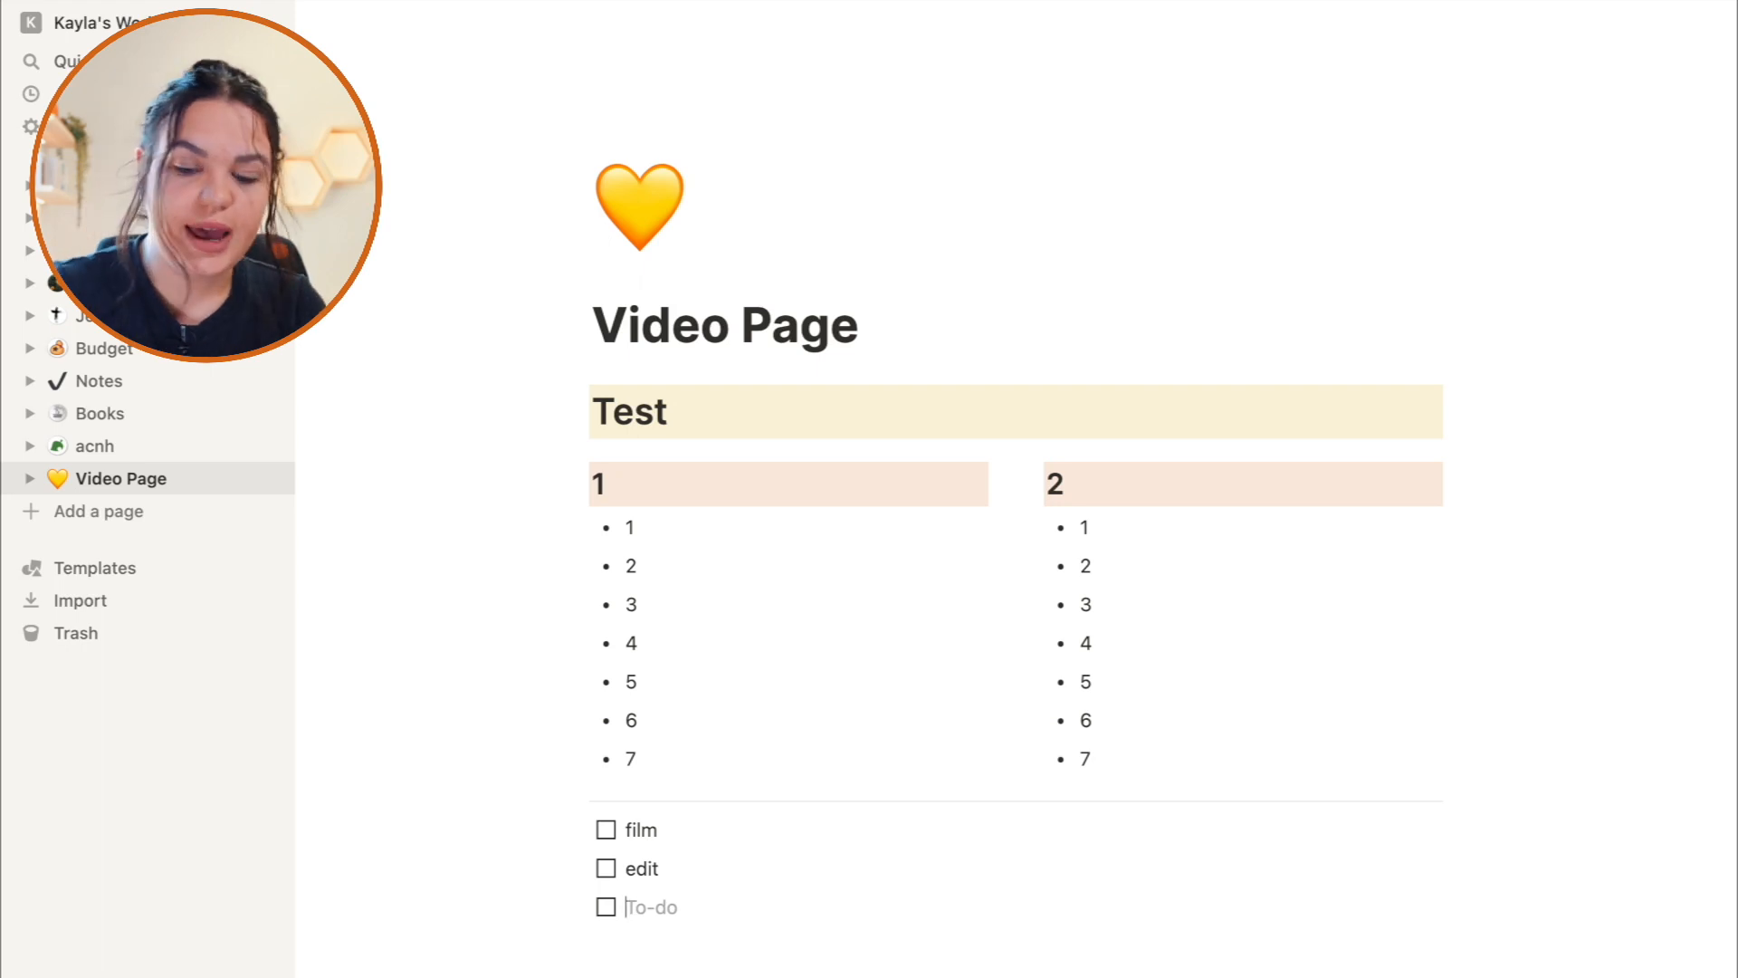
key("BackSpace")
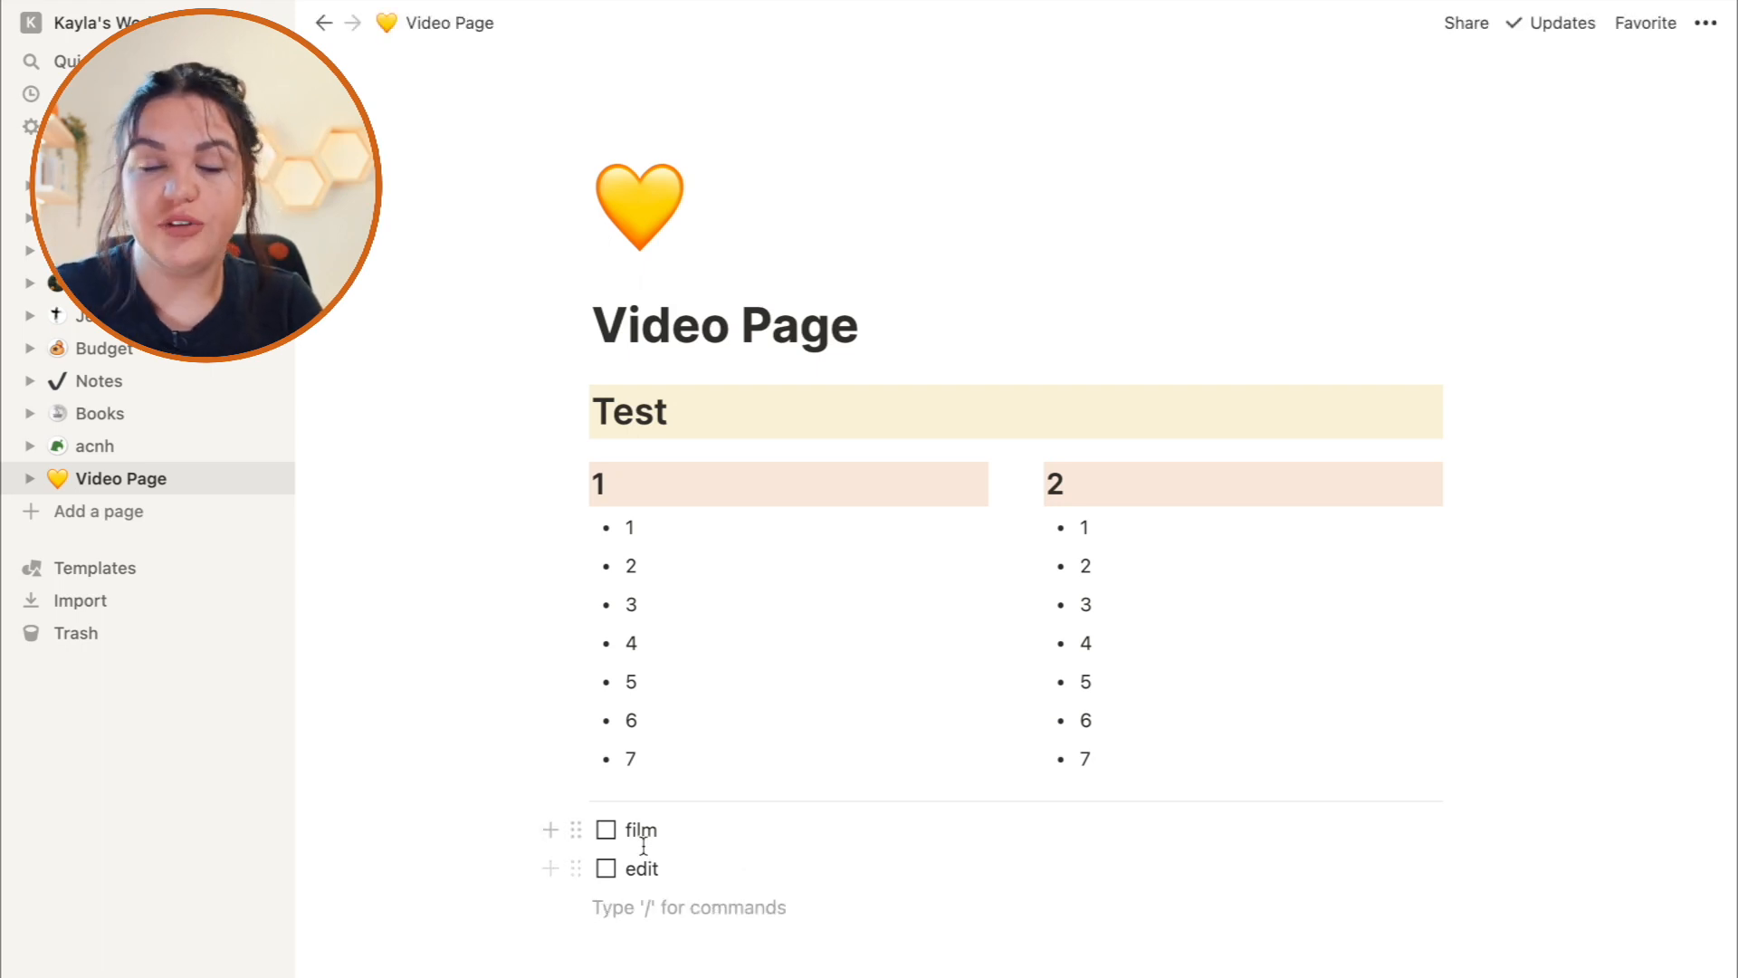
left_click(606, 829)
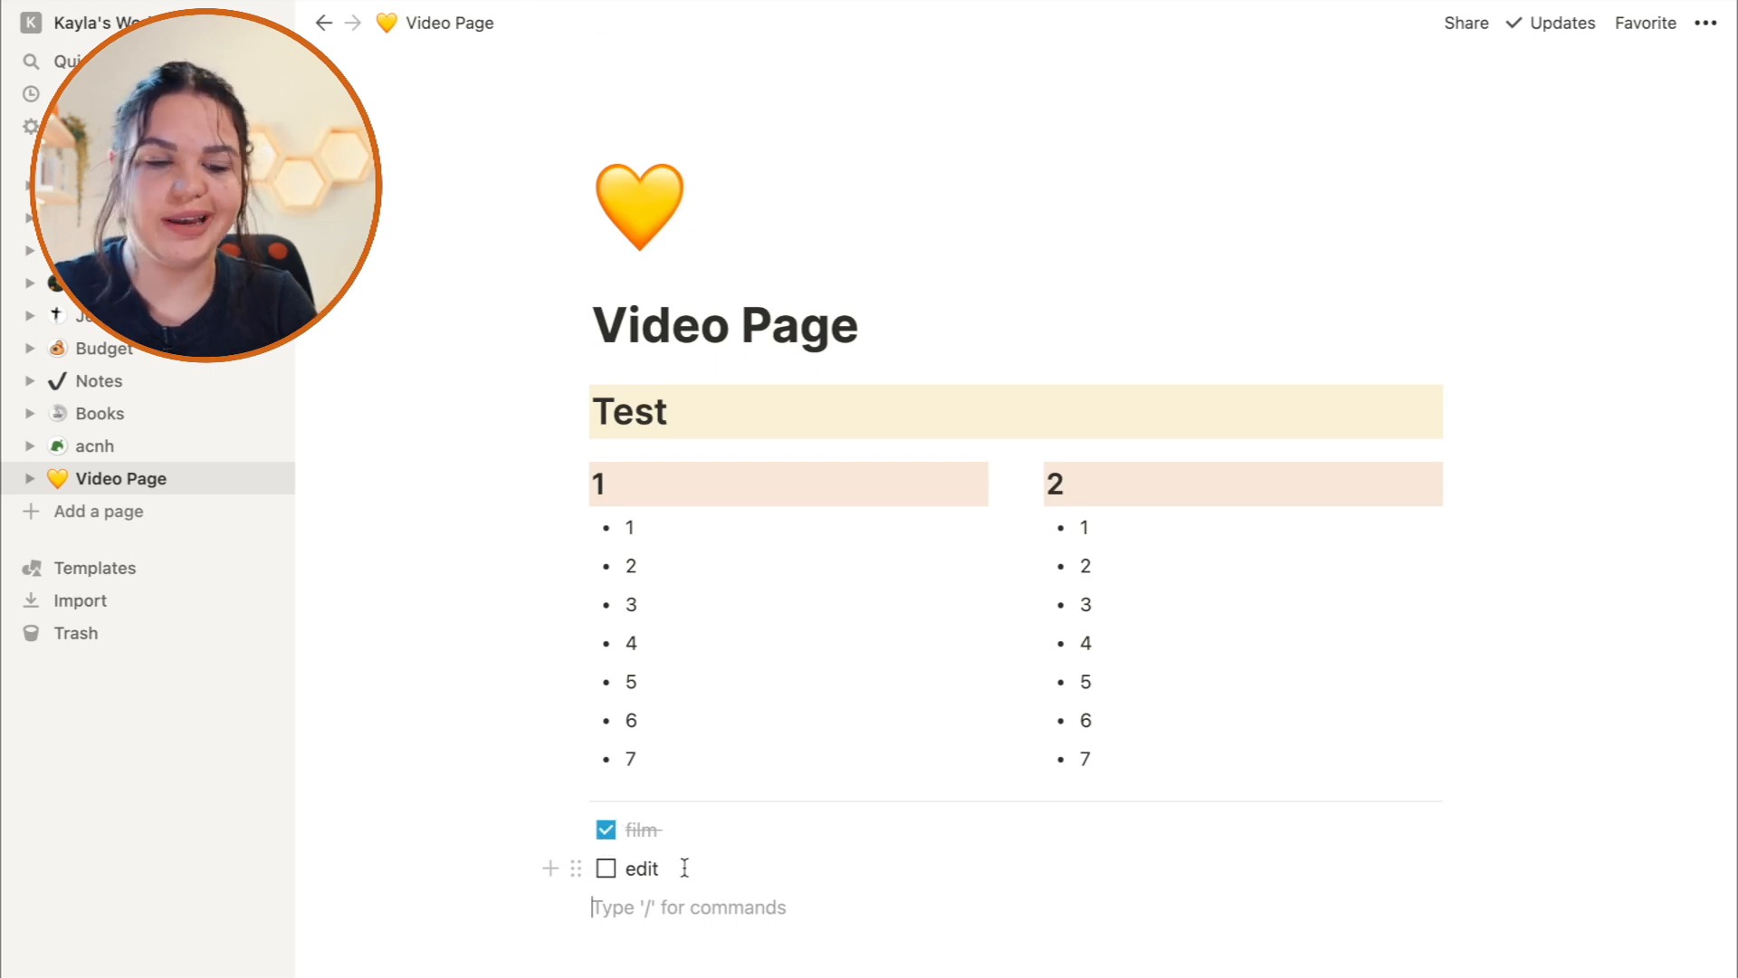
Replace the "film" and "edit" to-do items with a toggle list titled "Term".
left_click_drag(673, 873, 611, 845)
scroll(764, 644, "down", 1)
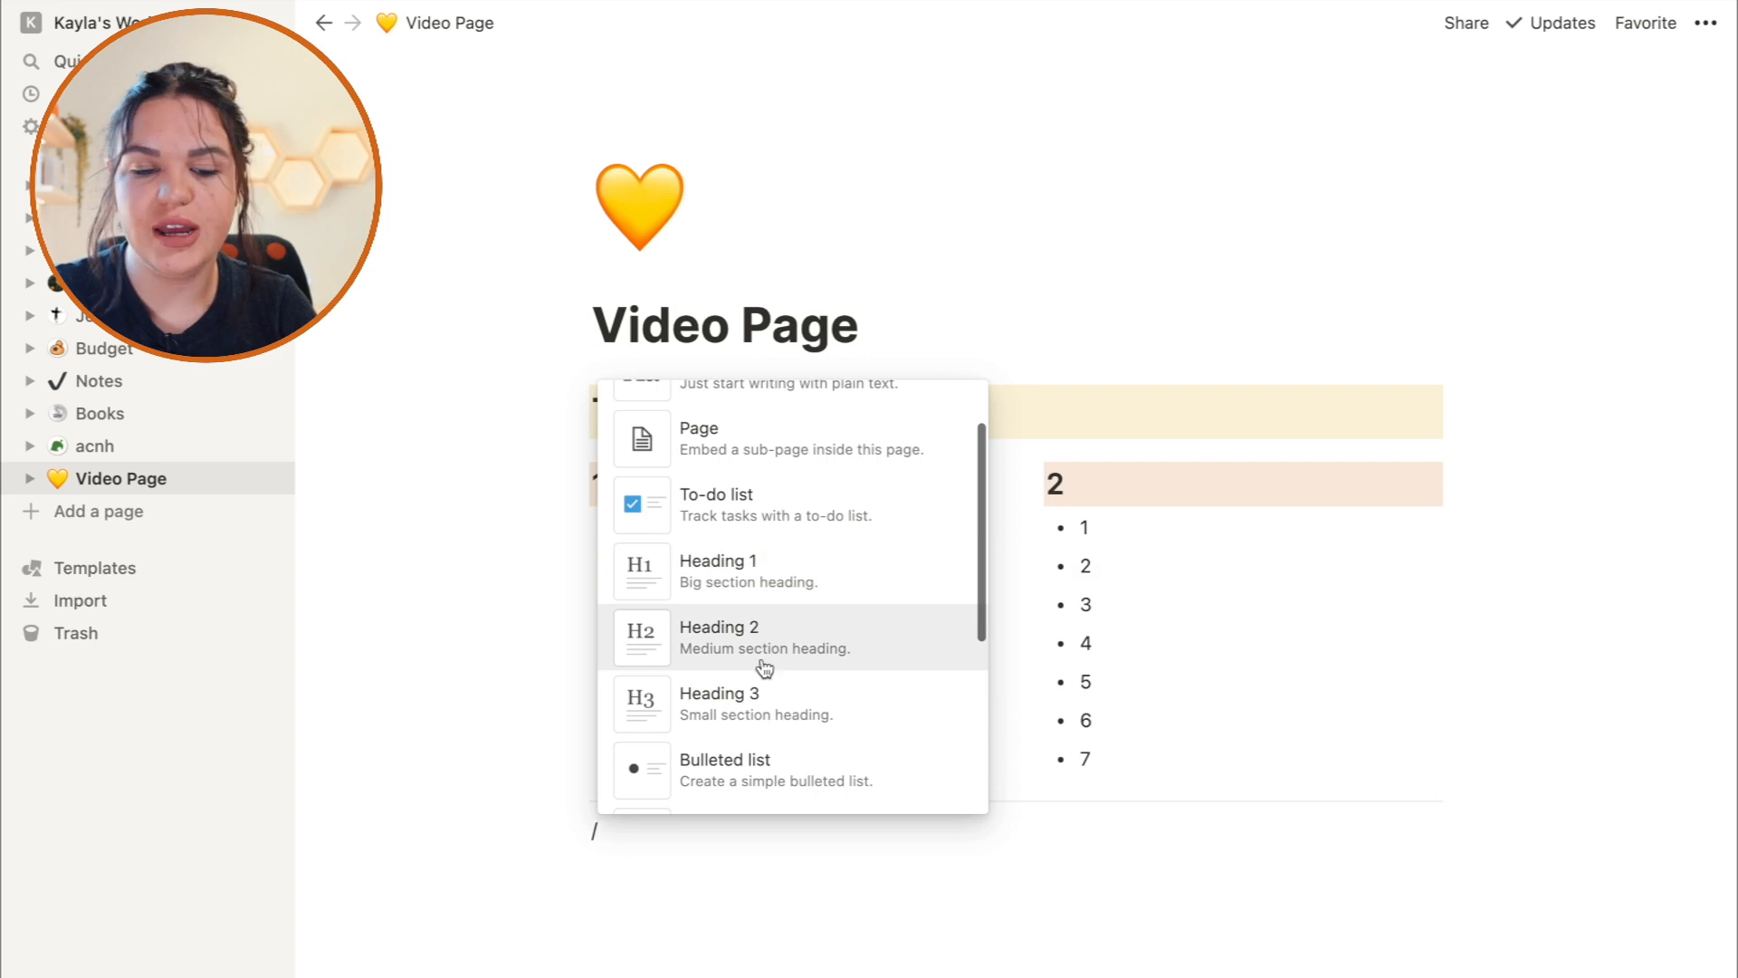
scroll(765, 668, "down", 2)
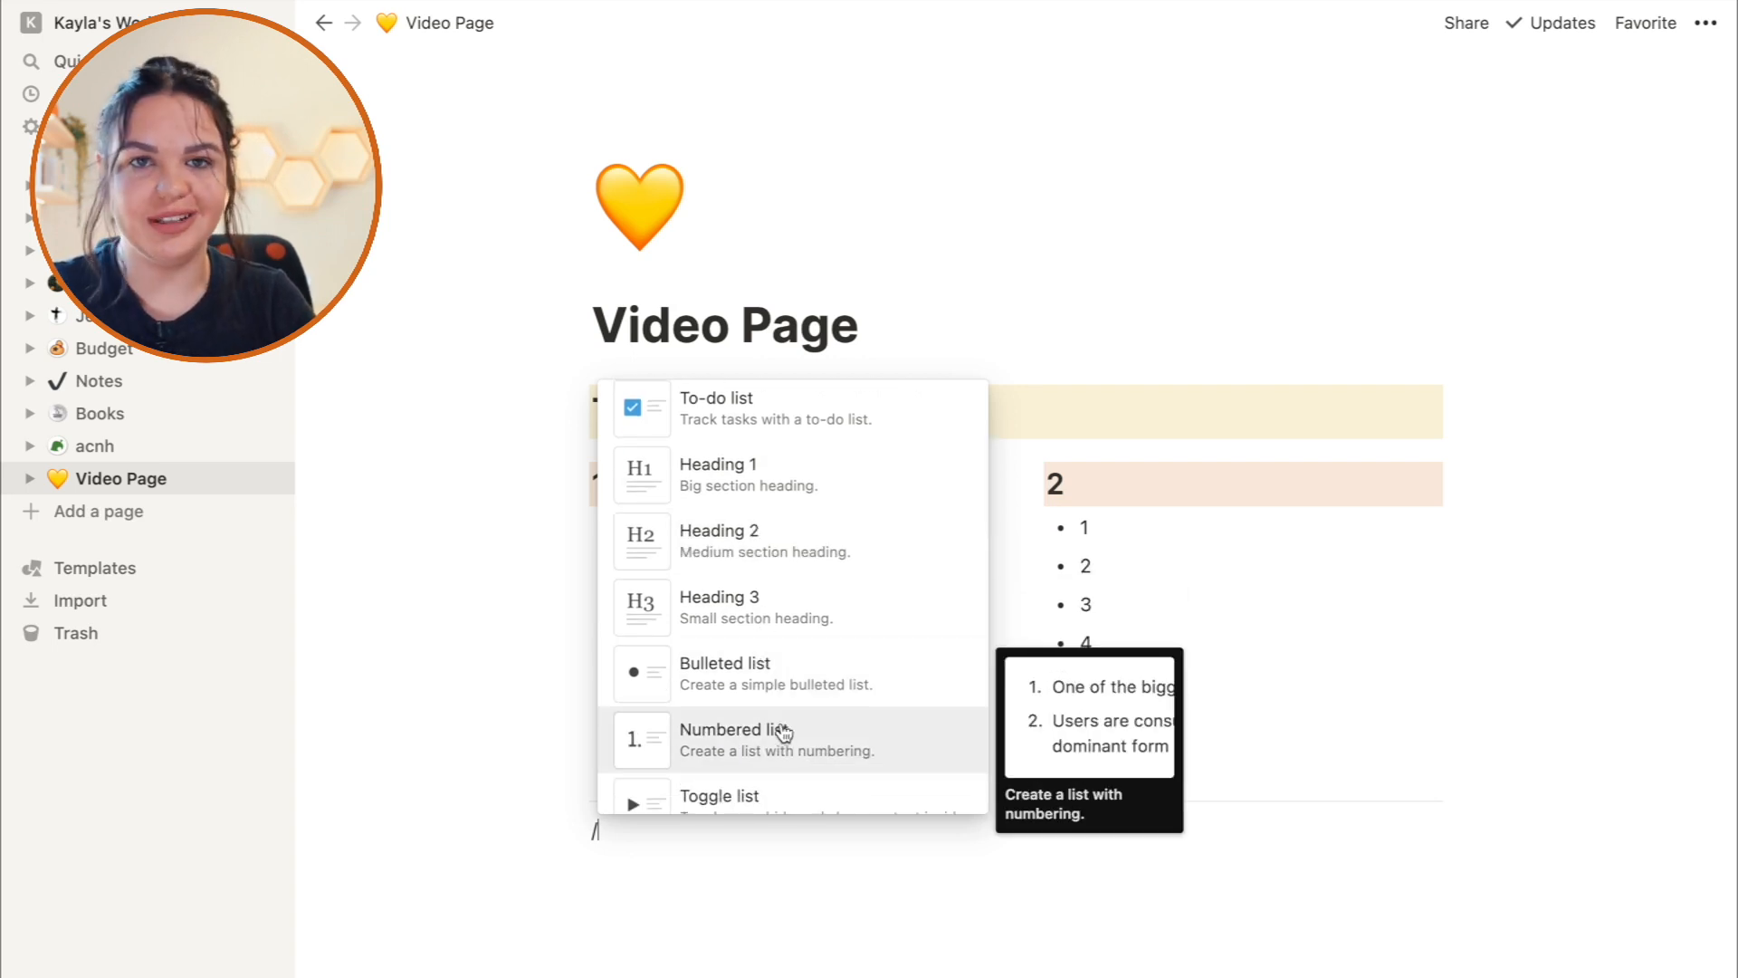
scroll(784, 731, "down", 2)
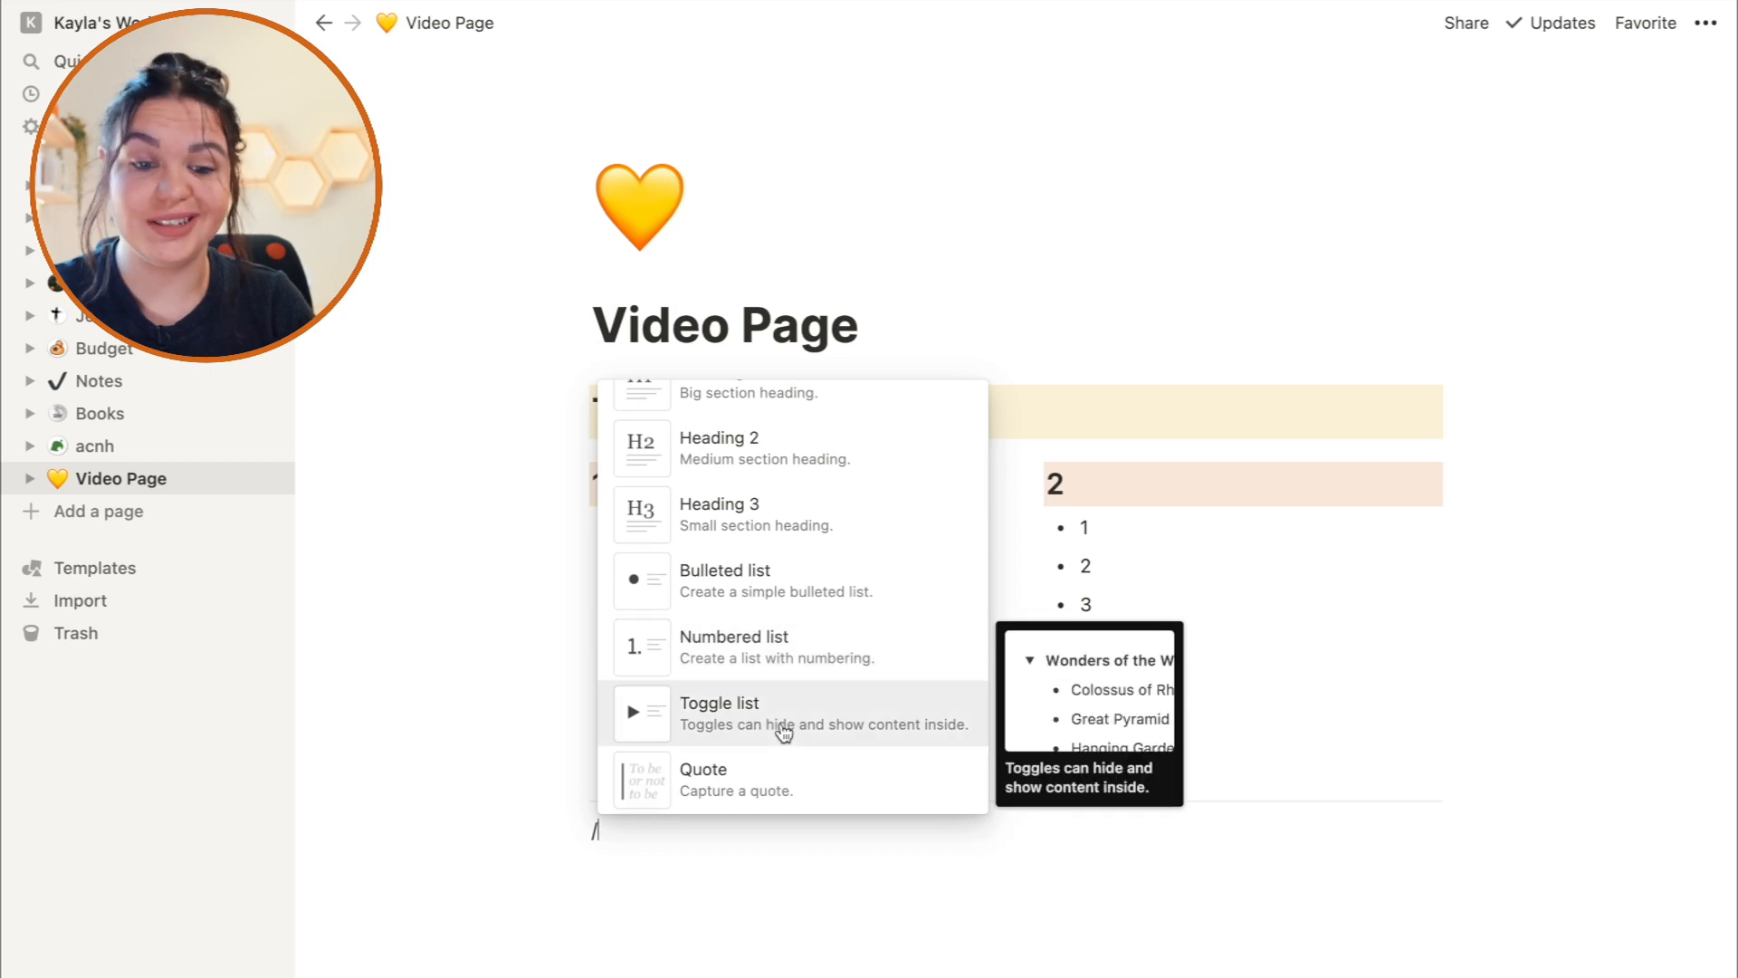
scroll(784, 732, "down", 1)
left_click(760, 679)
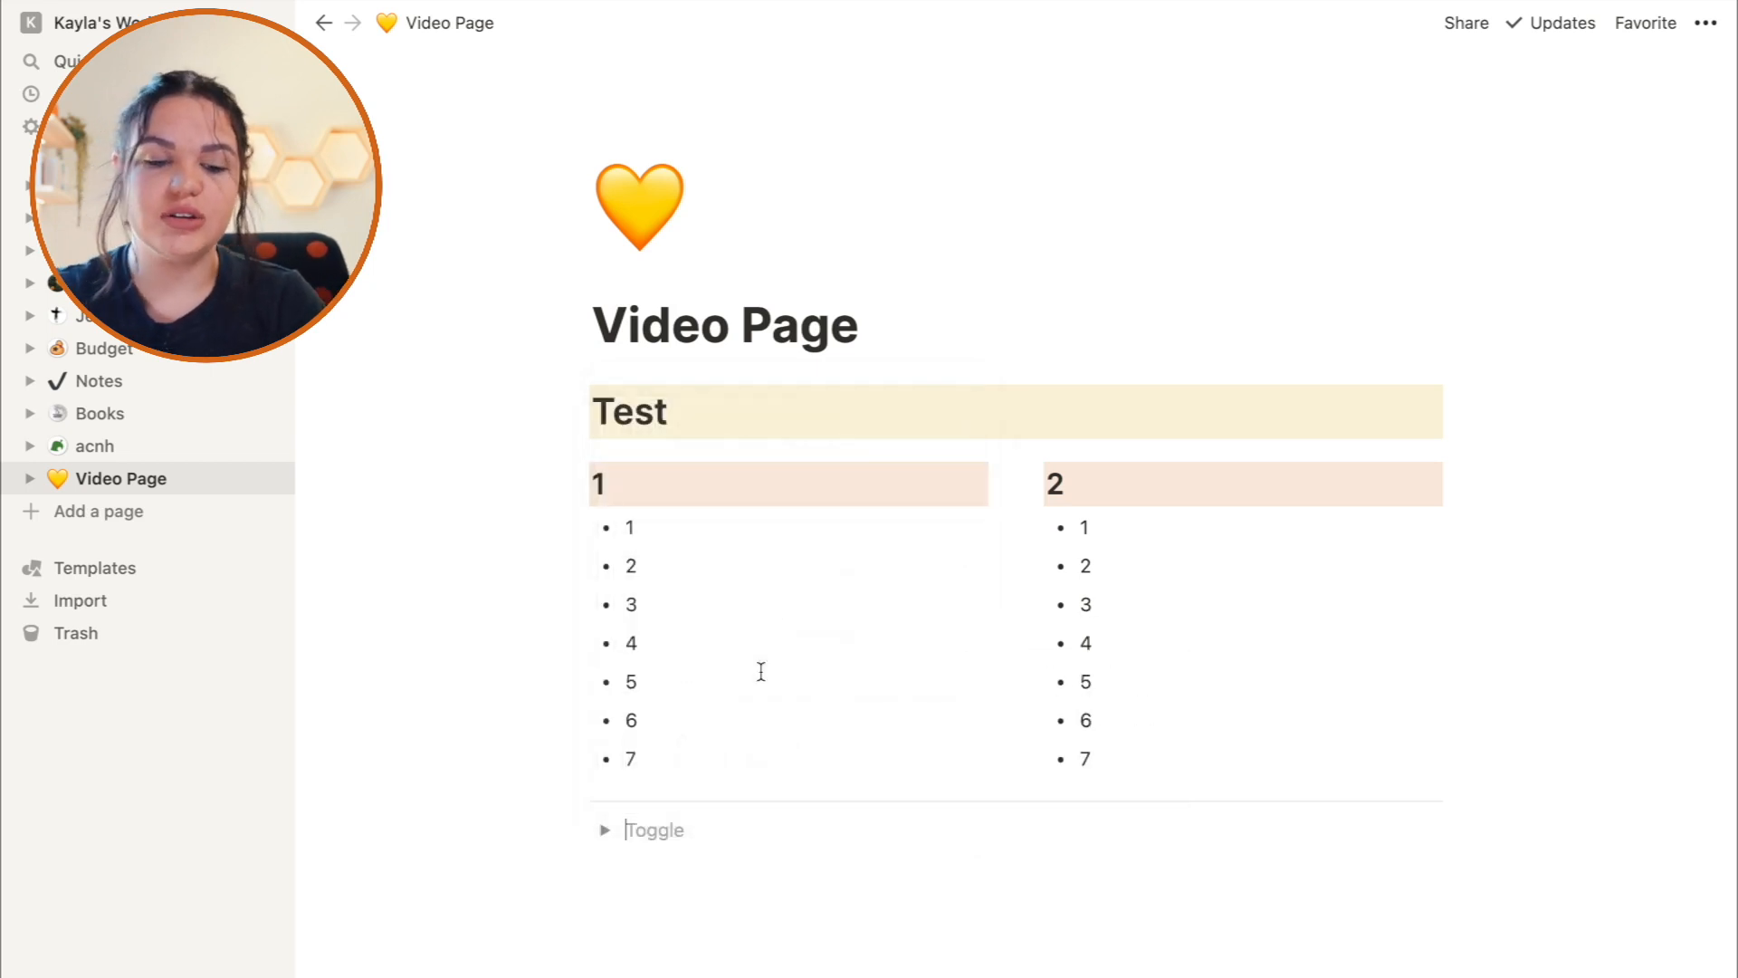
type("Term")
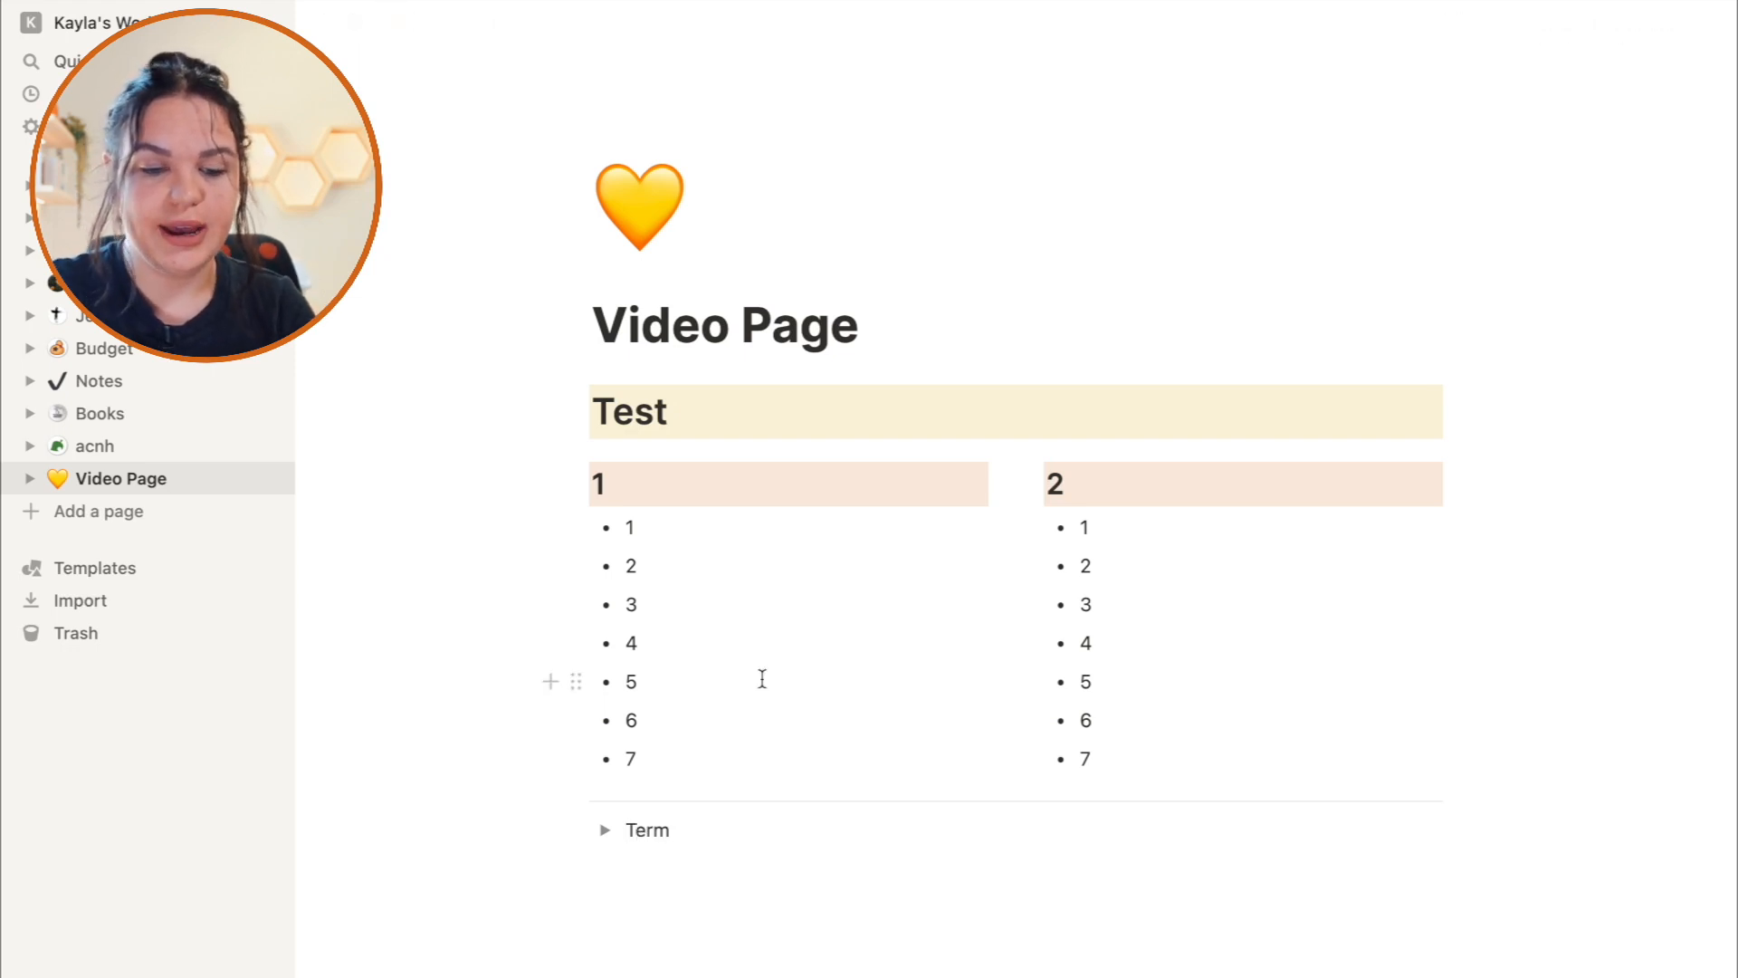
Expand the "Term" toggle and enter "Definition" as its hidden content.
left_click(605, 837)
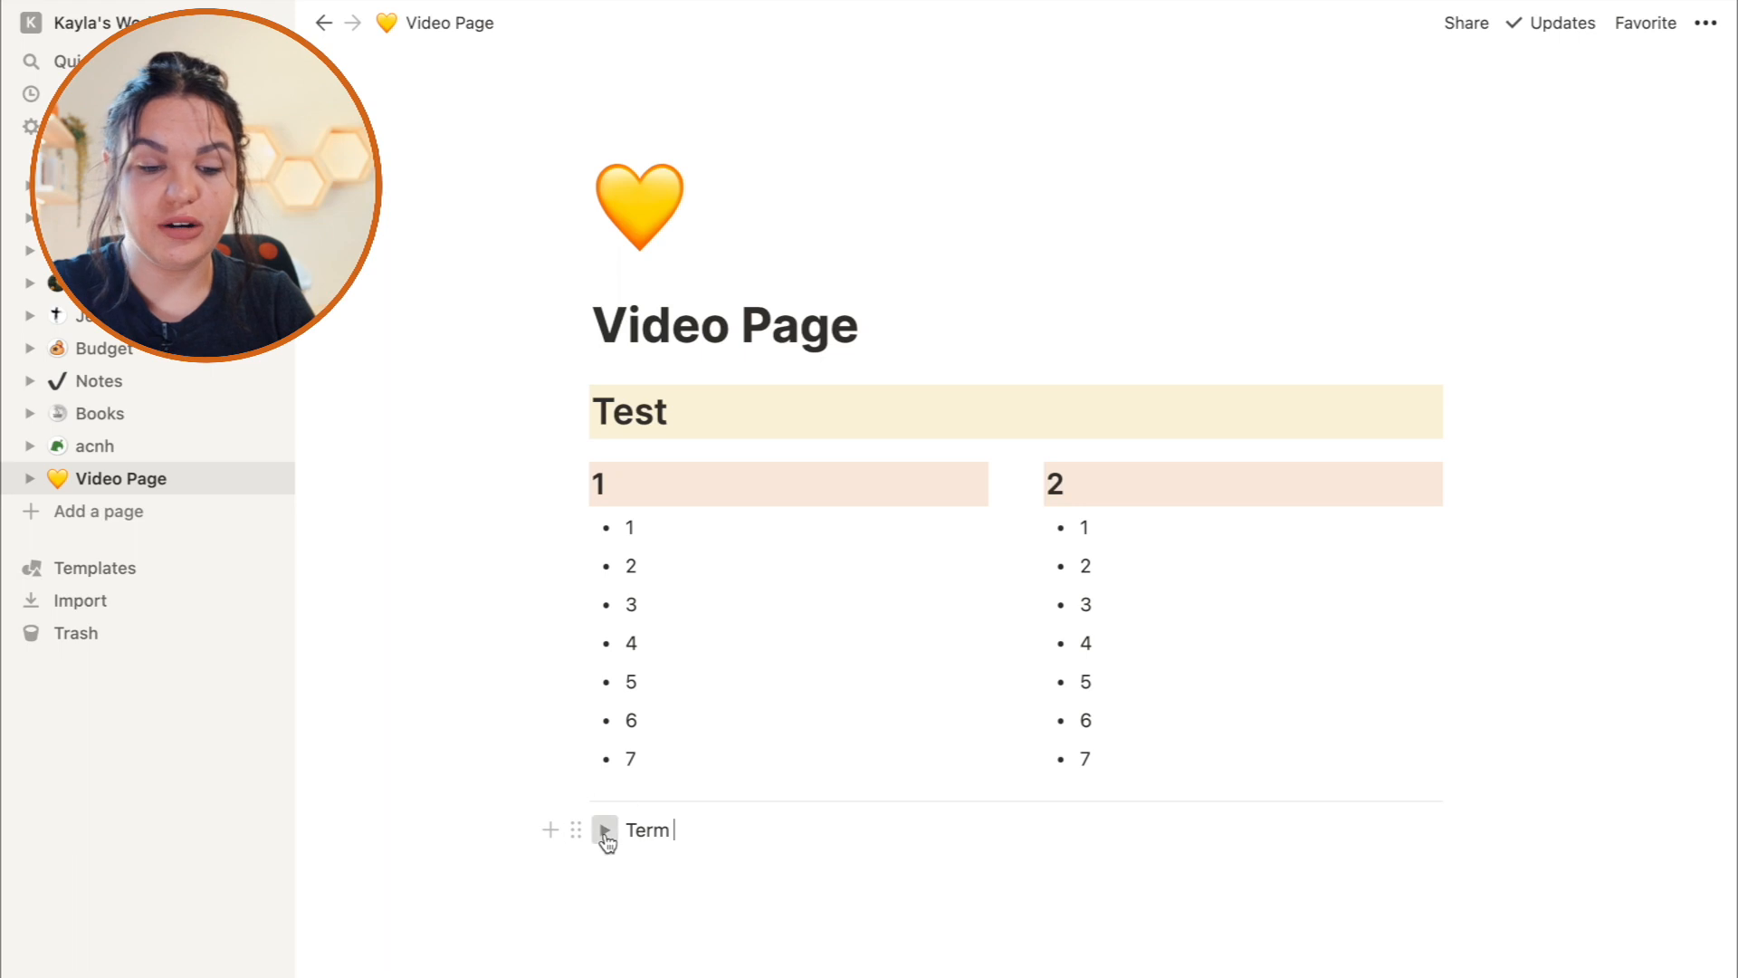
left_click(660, 862)
type("Definitoi")
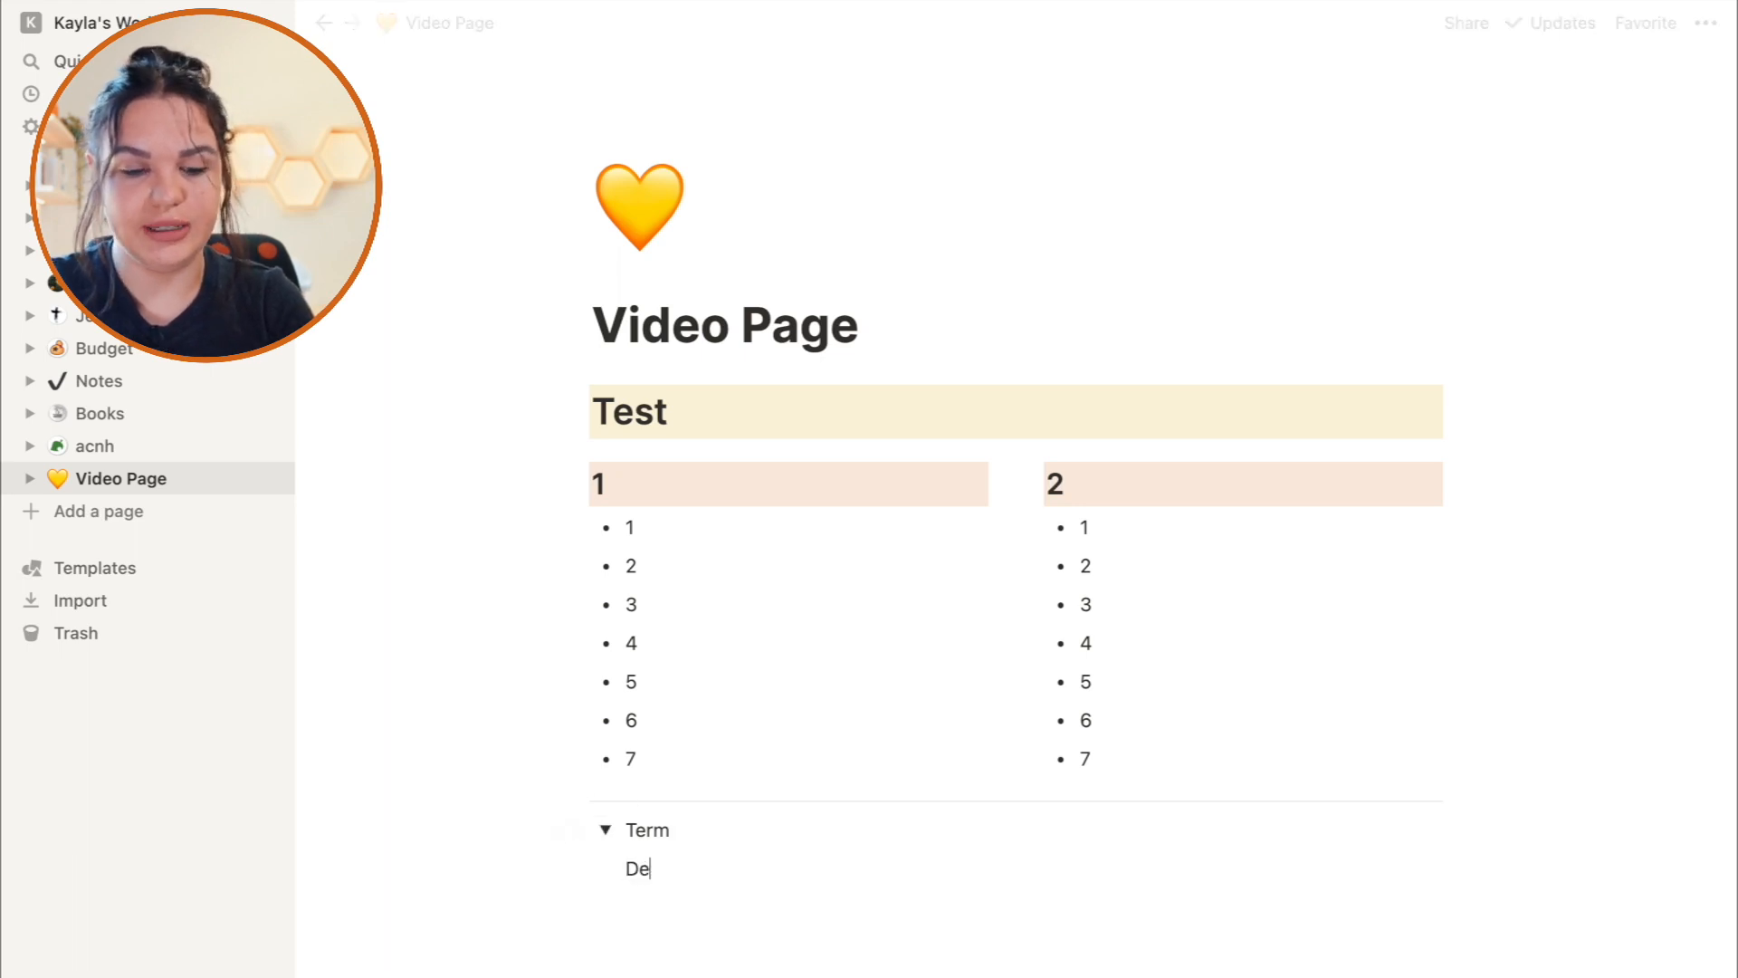
key("BackSpace")
type("ion")
key("Return")
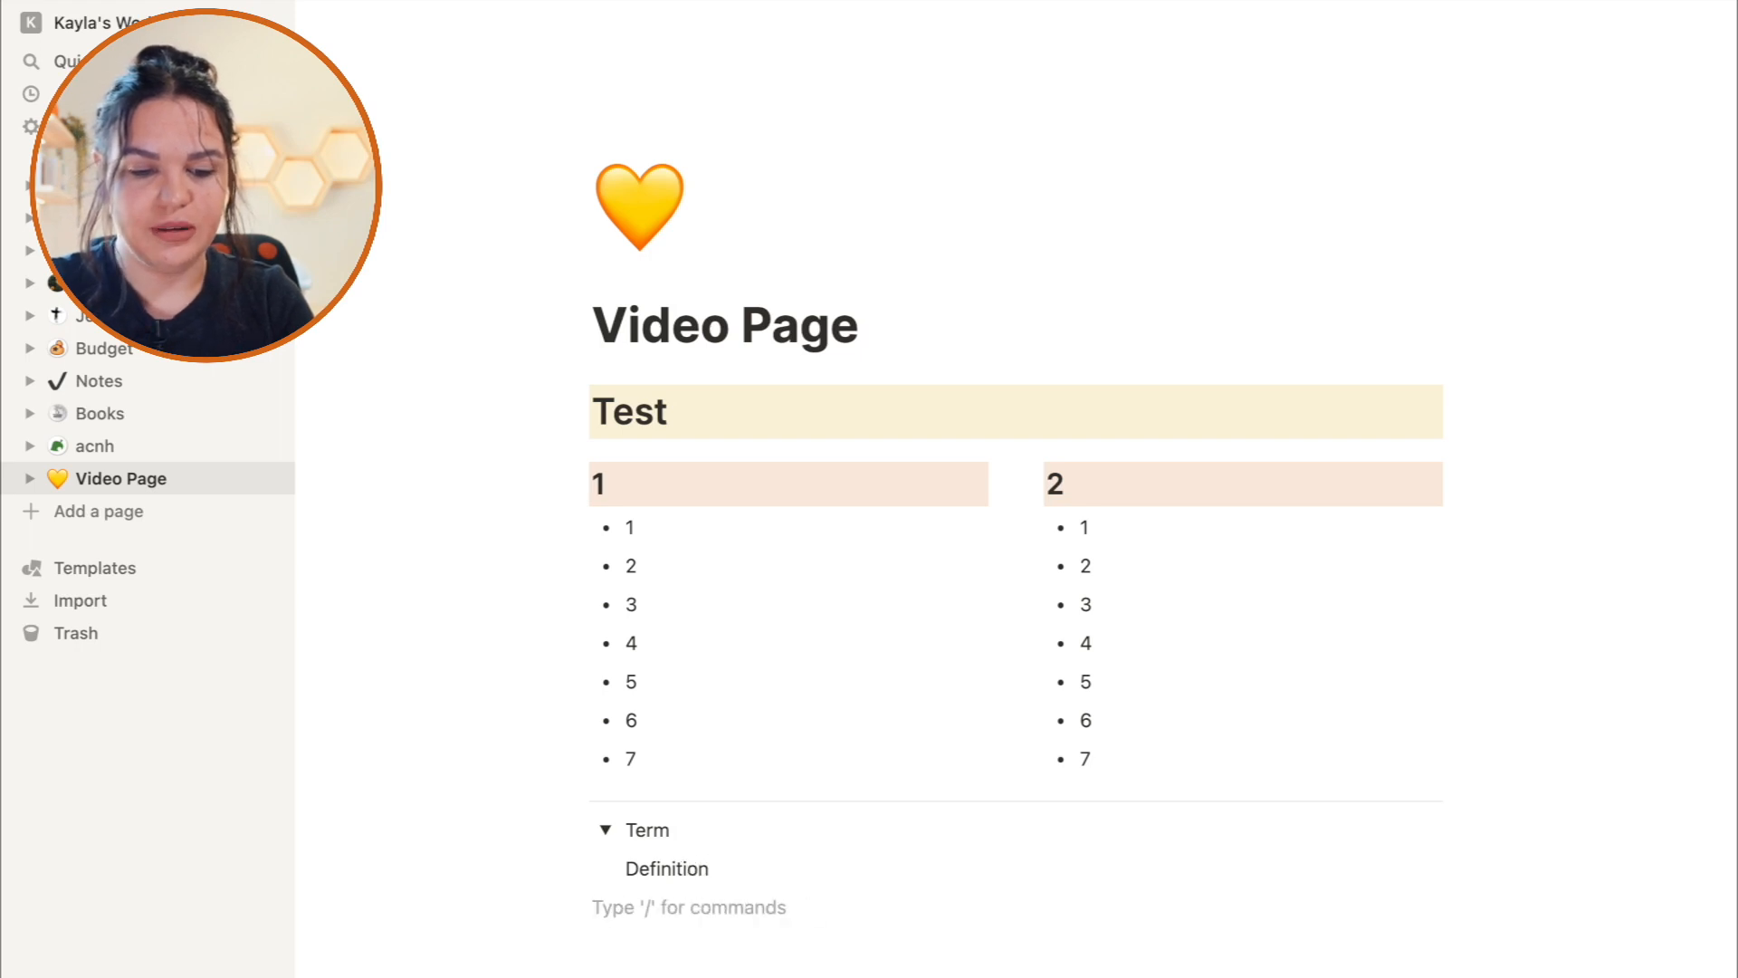
Add a second toggle list titled "Question" below "Term" and enter "Answer" as its hidden content.
type("/togg")
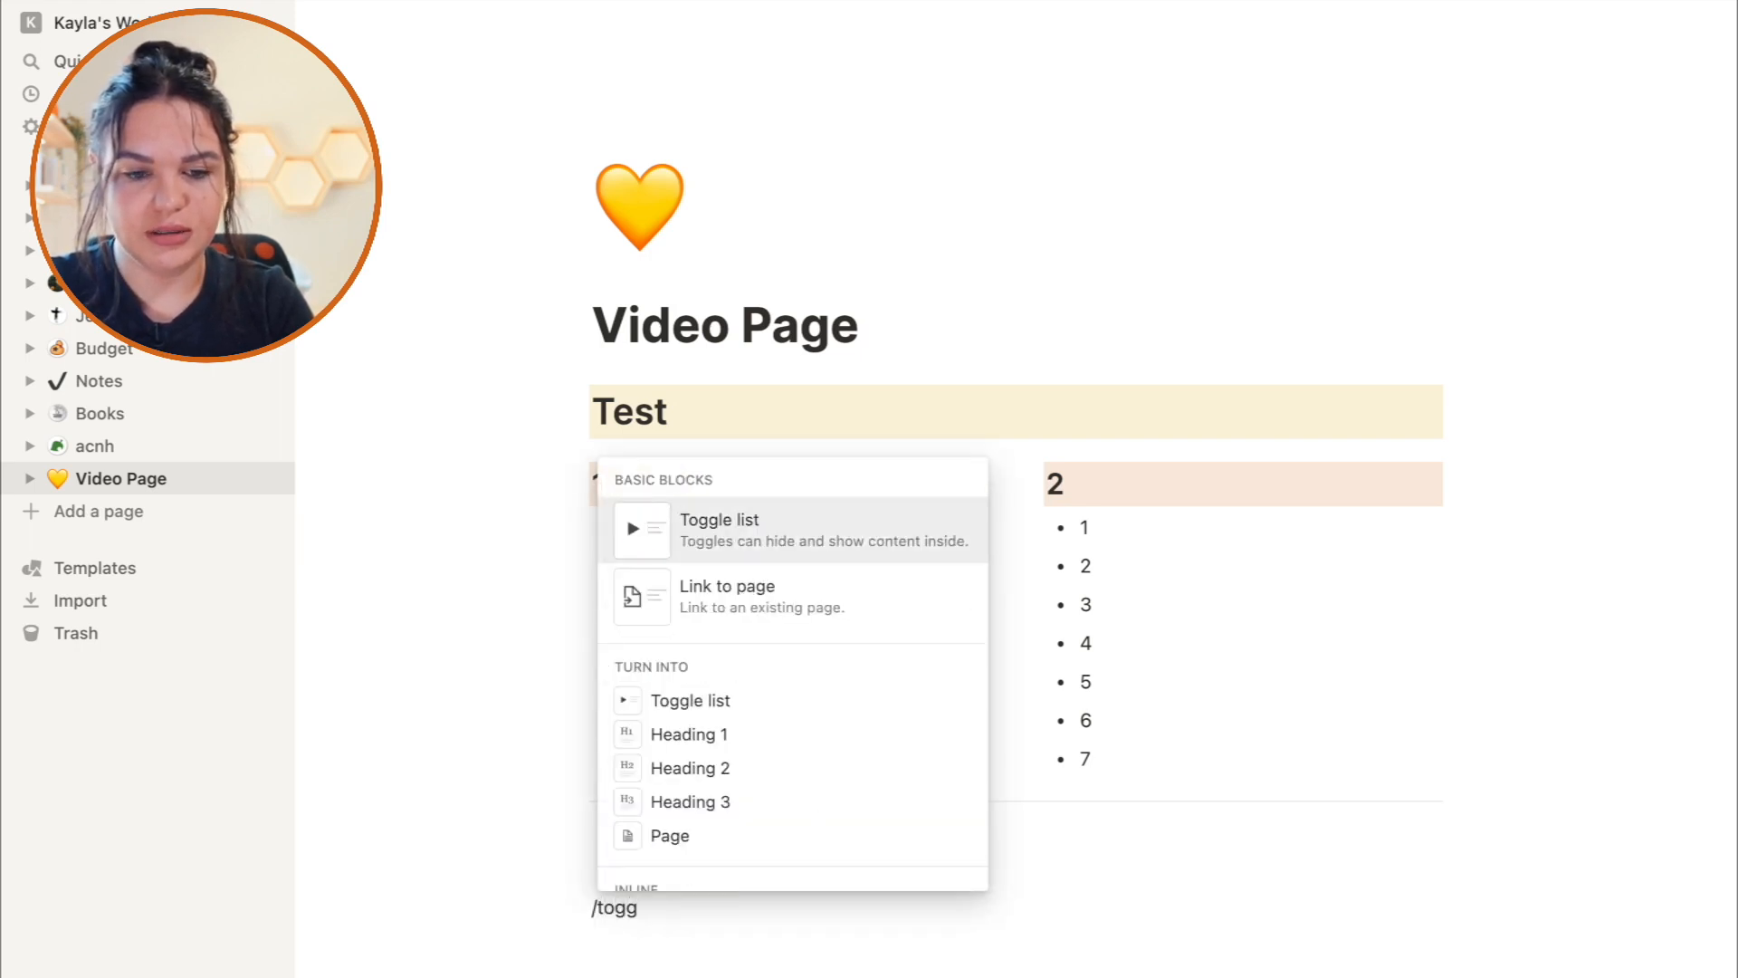
key("Return")
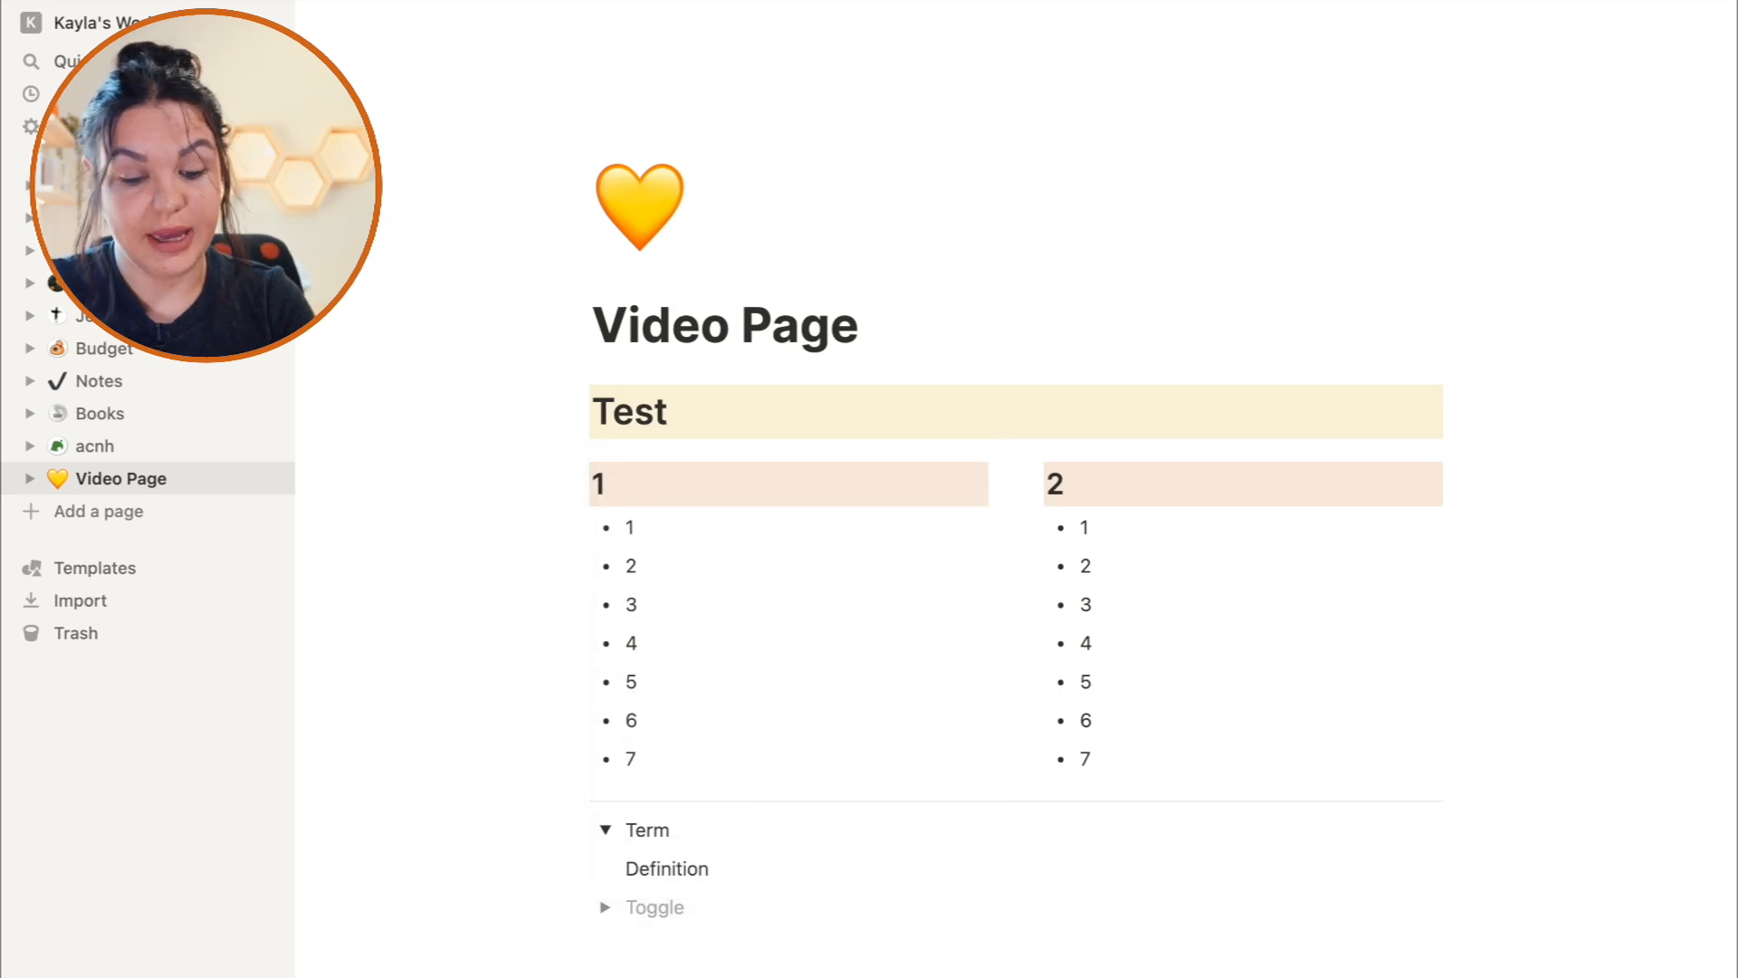
type("Questi")
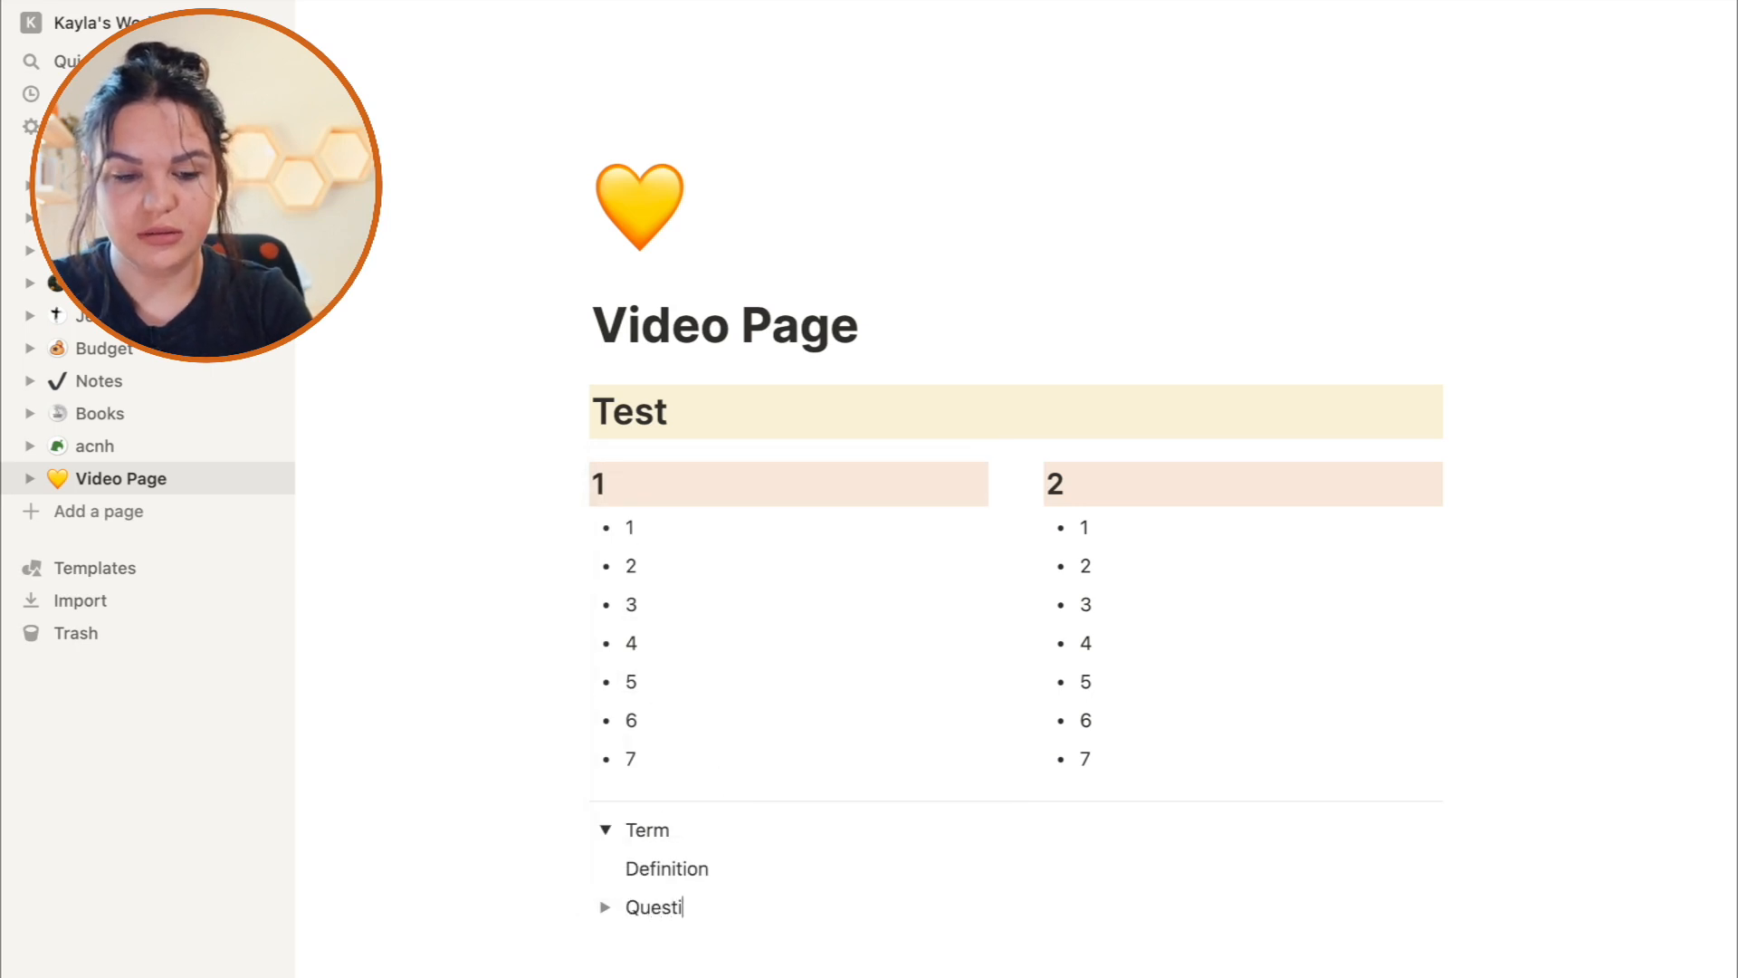
type("on")
left_click(606, 907)
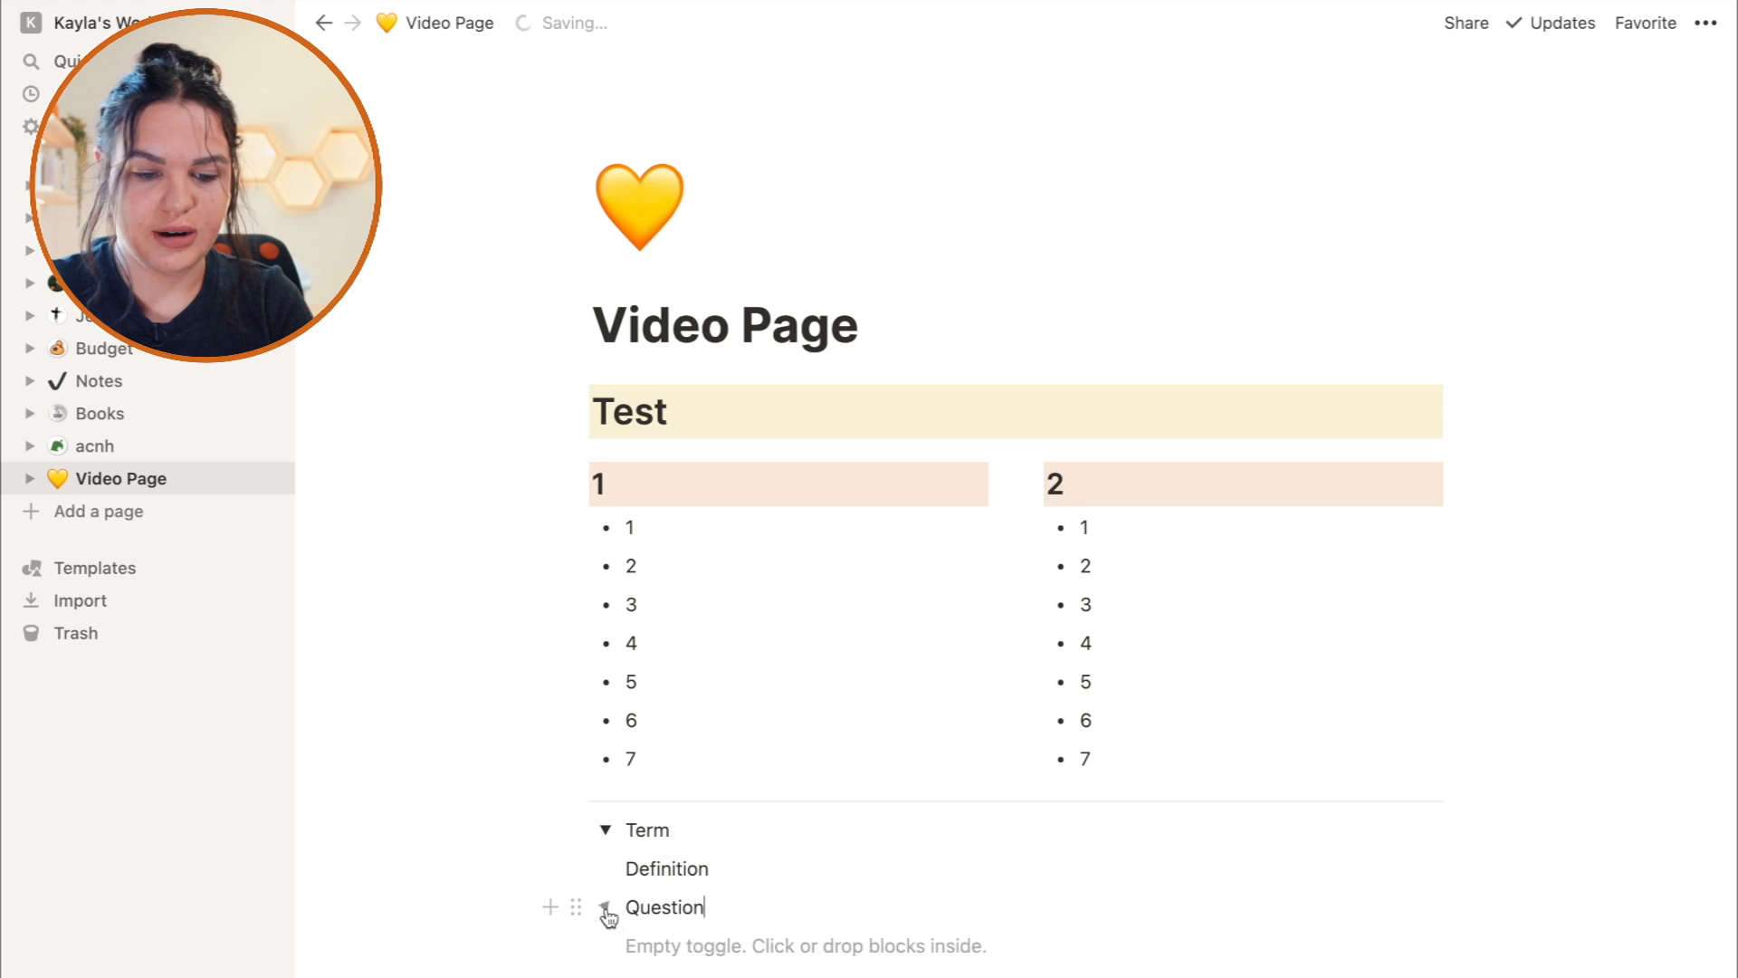
left_click(666, 951)
type("An")
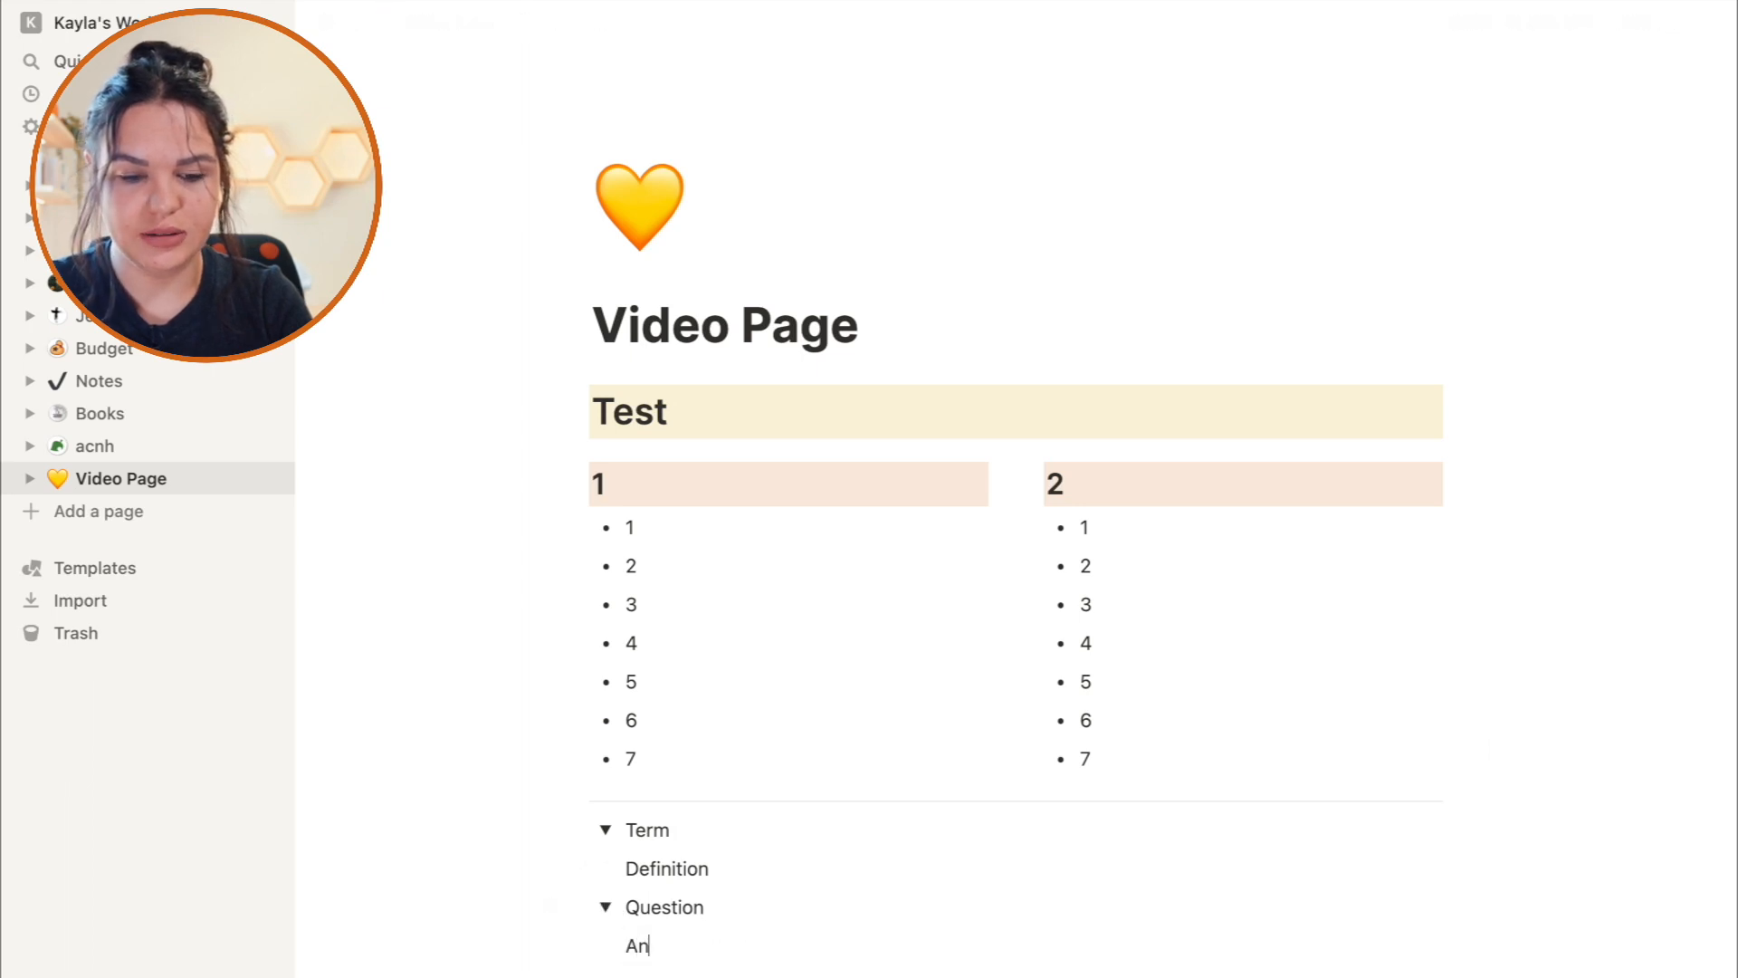
type("swer")
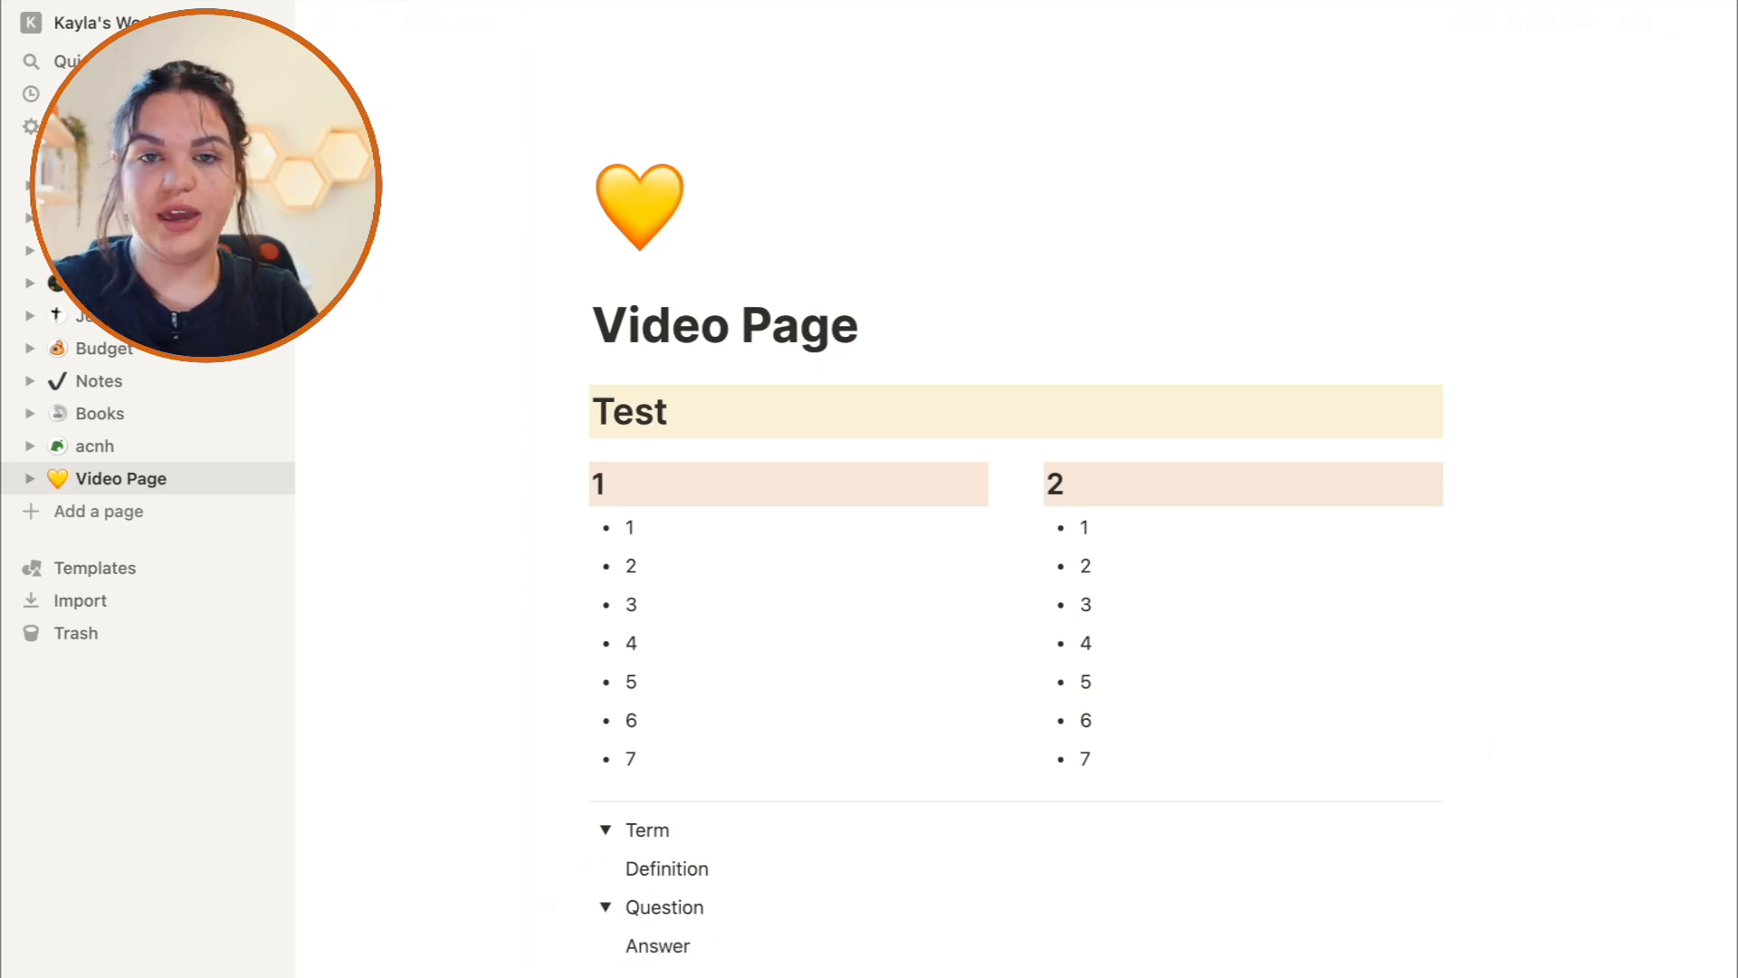
Collapse the "Term" and "Question" toggles and check how each one reveals and hides its content.
left_click(607, 831)
left_click(603, 873)
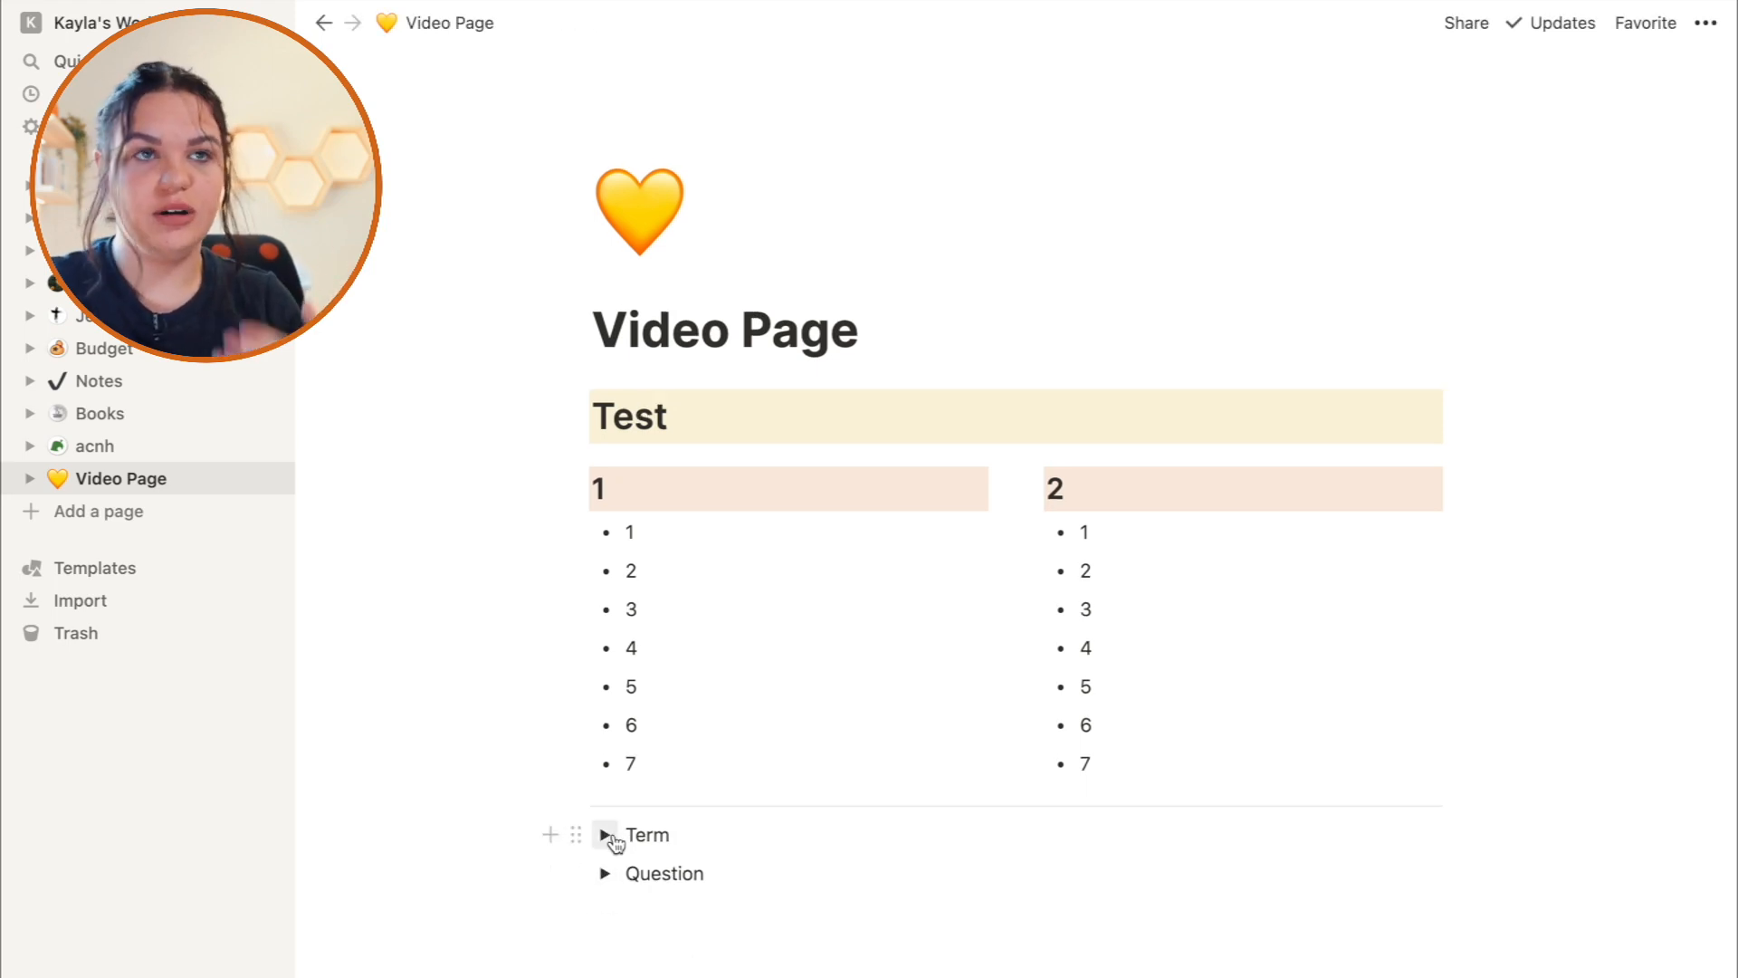
left_click(606, 834)
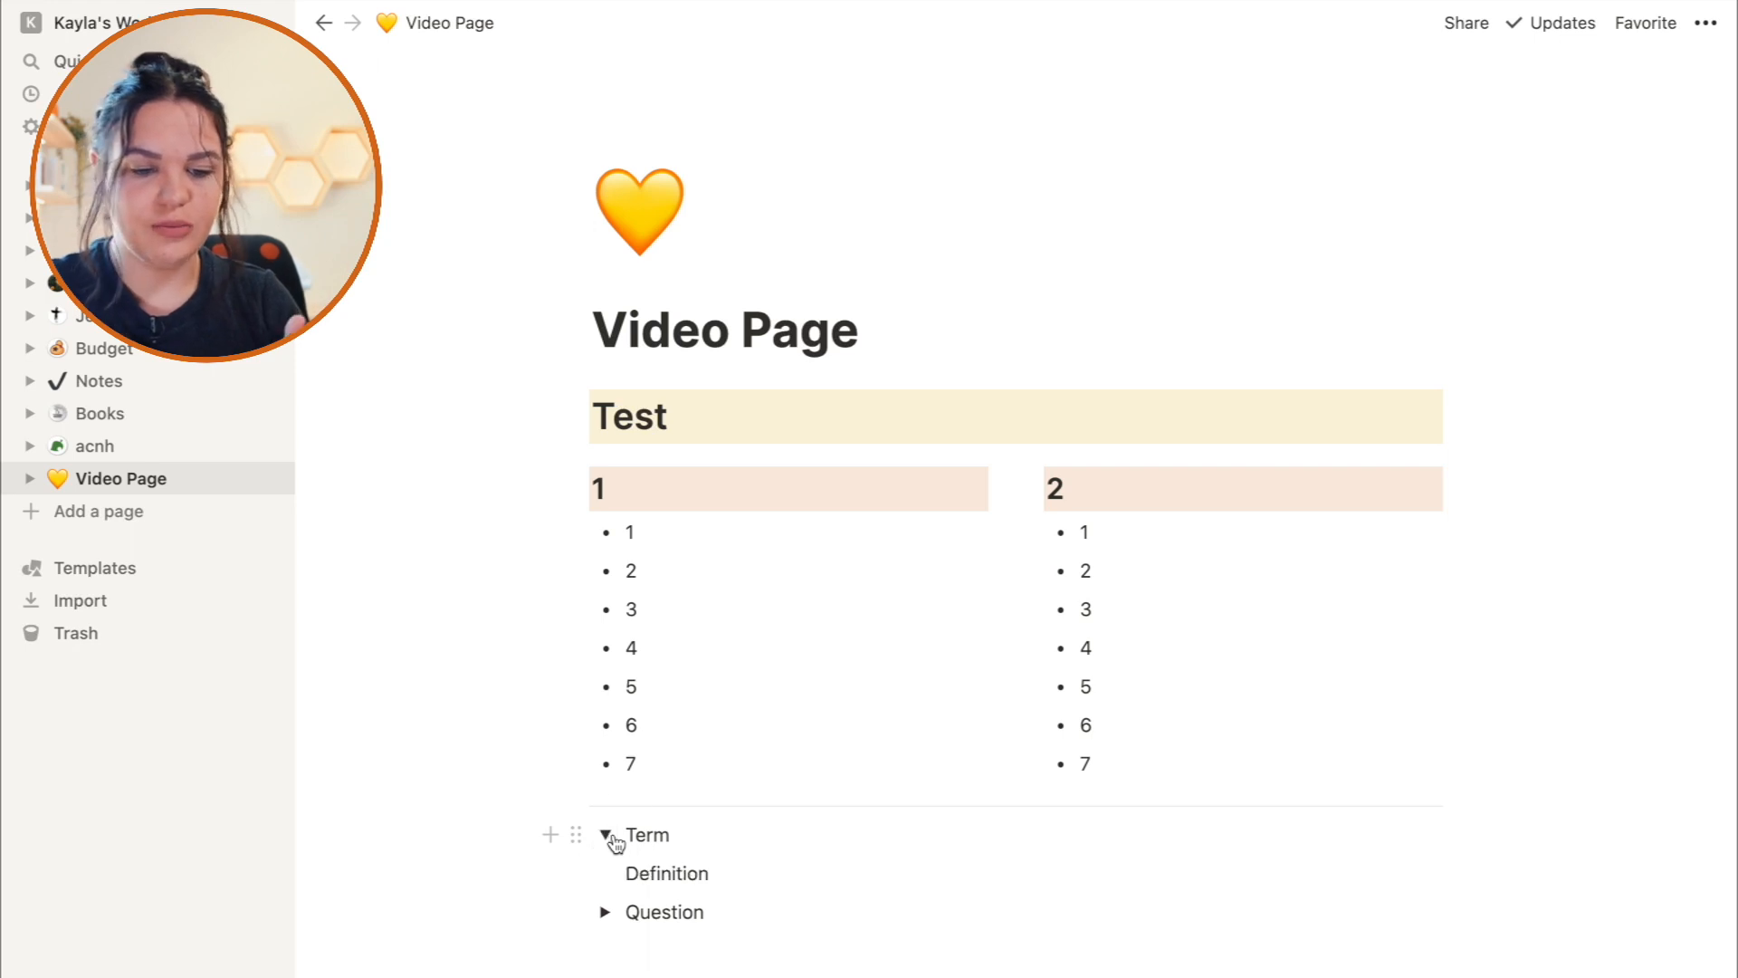
left_click(604, 836)
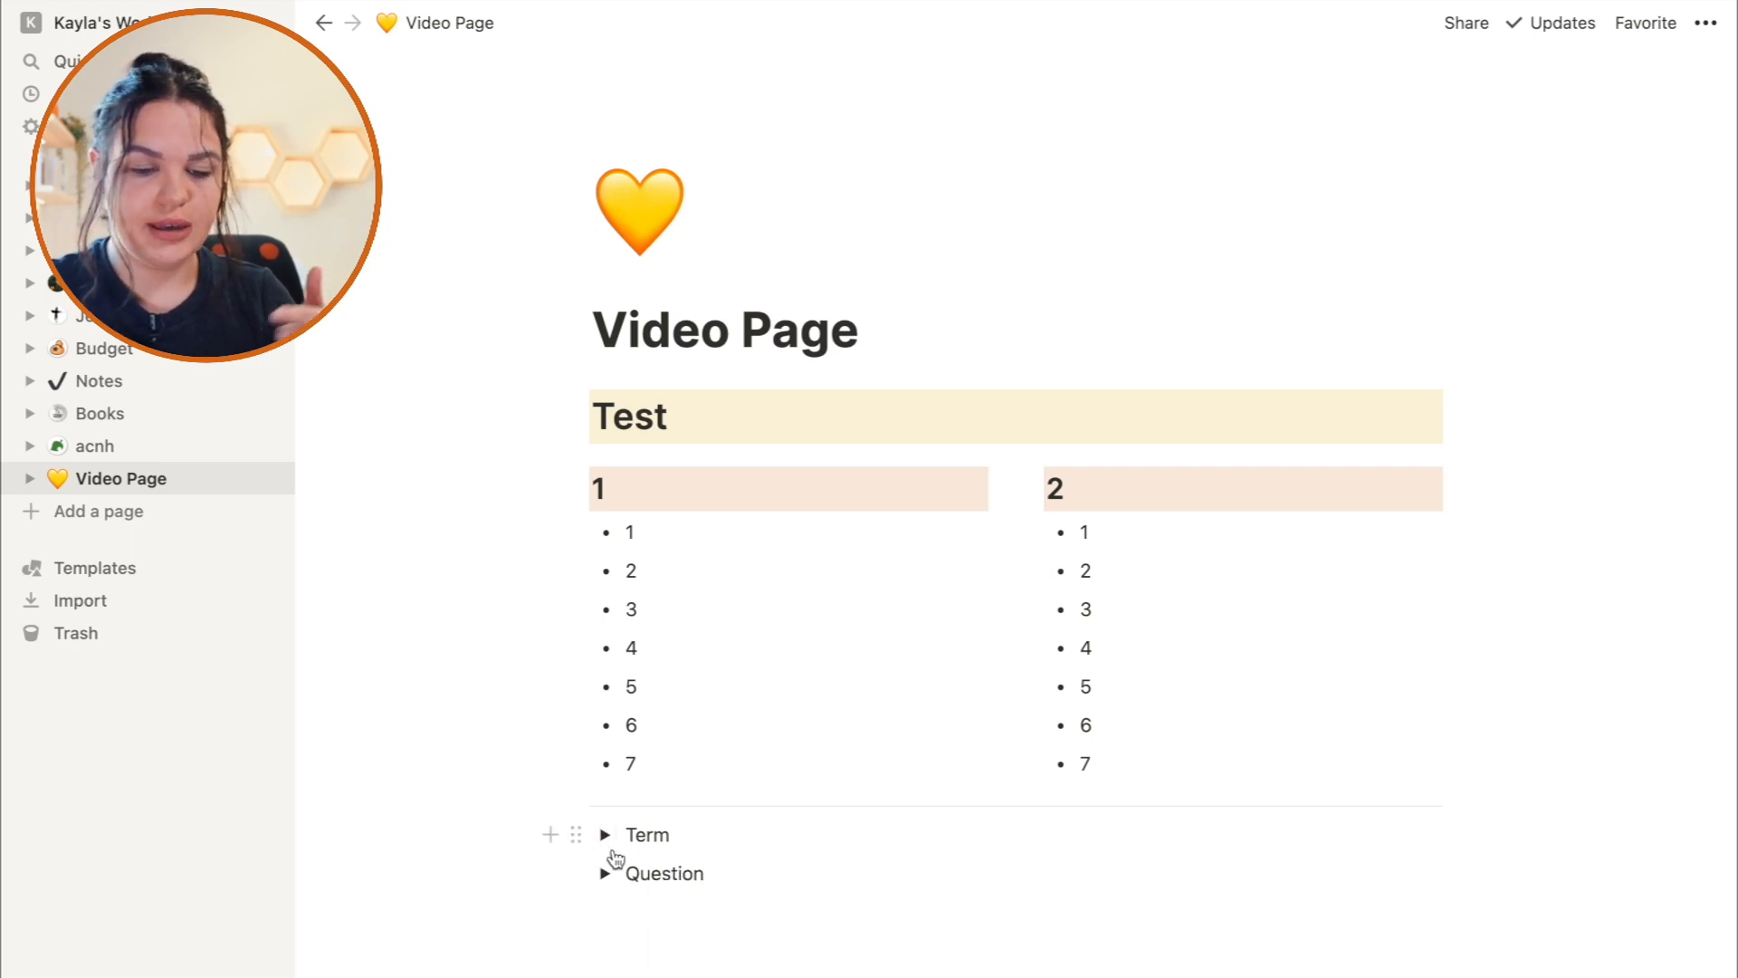
left_click(604, 873)
left_click(606, 875)
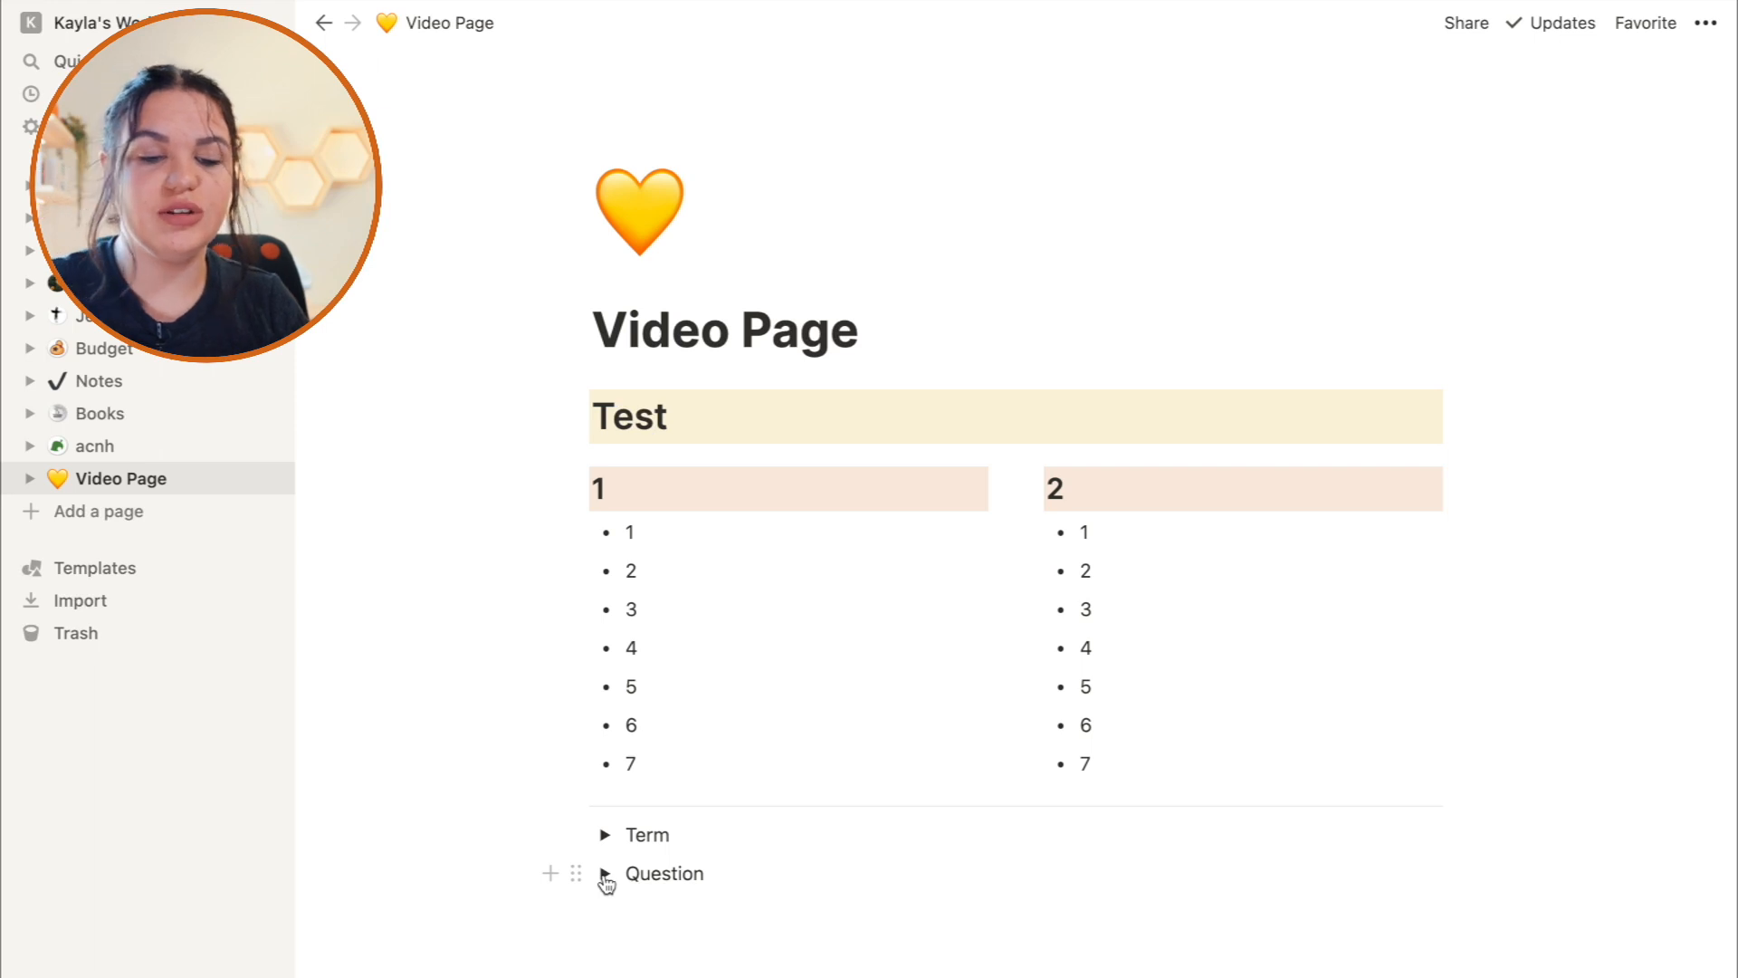
scroll(606, 882, "down", 2)
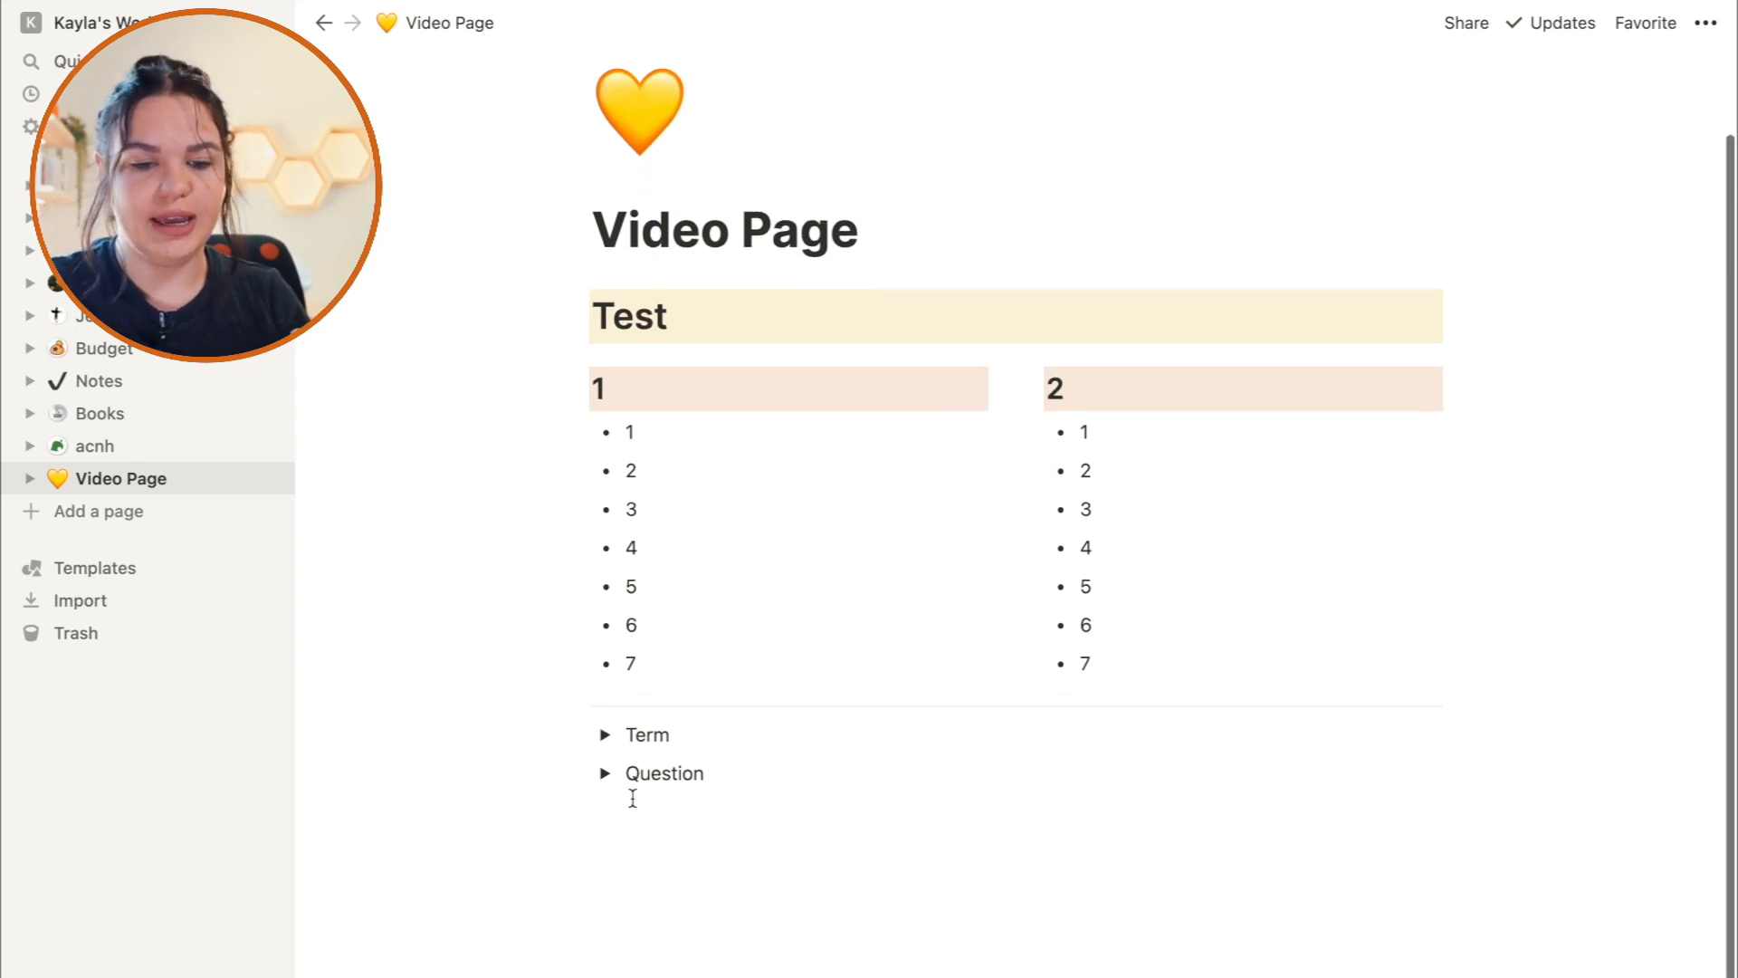
left_click(607, 735)
left_click(606, 735)
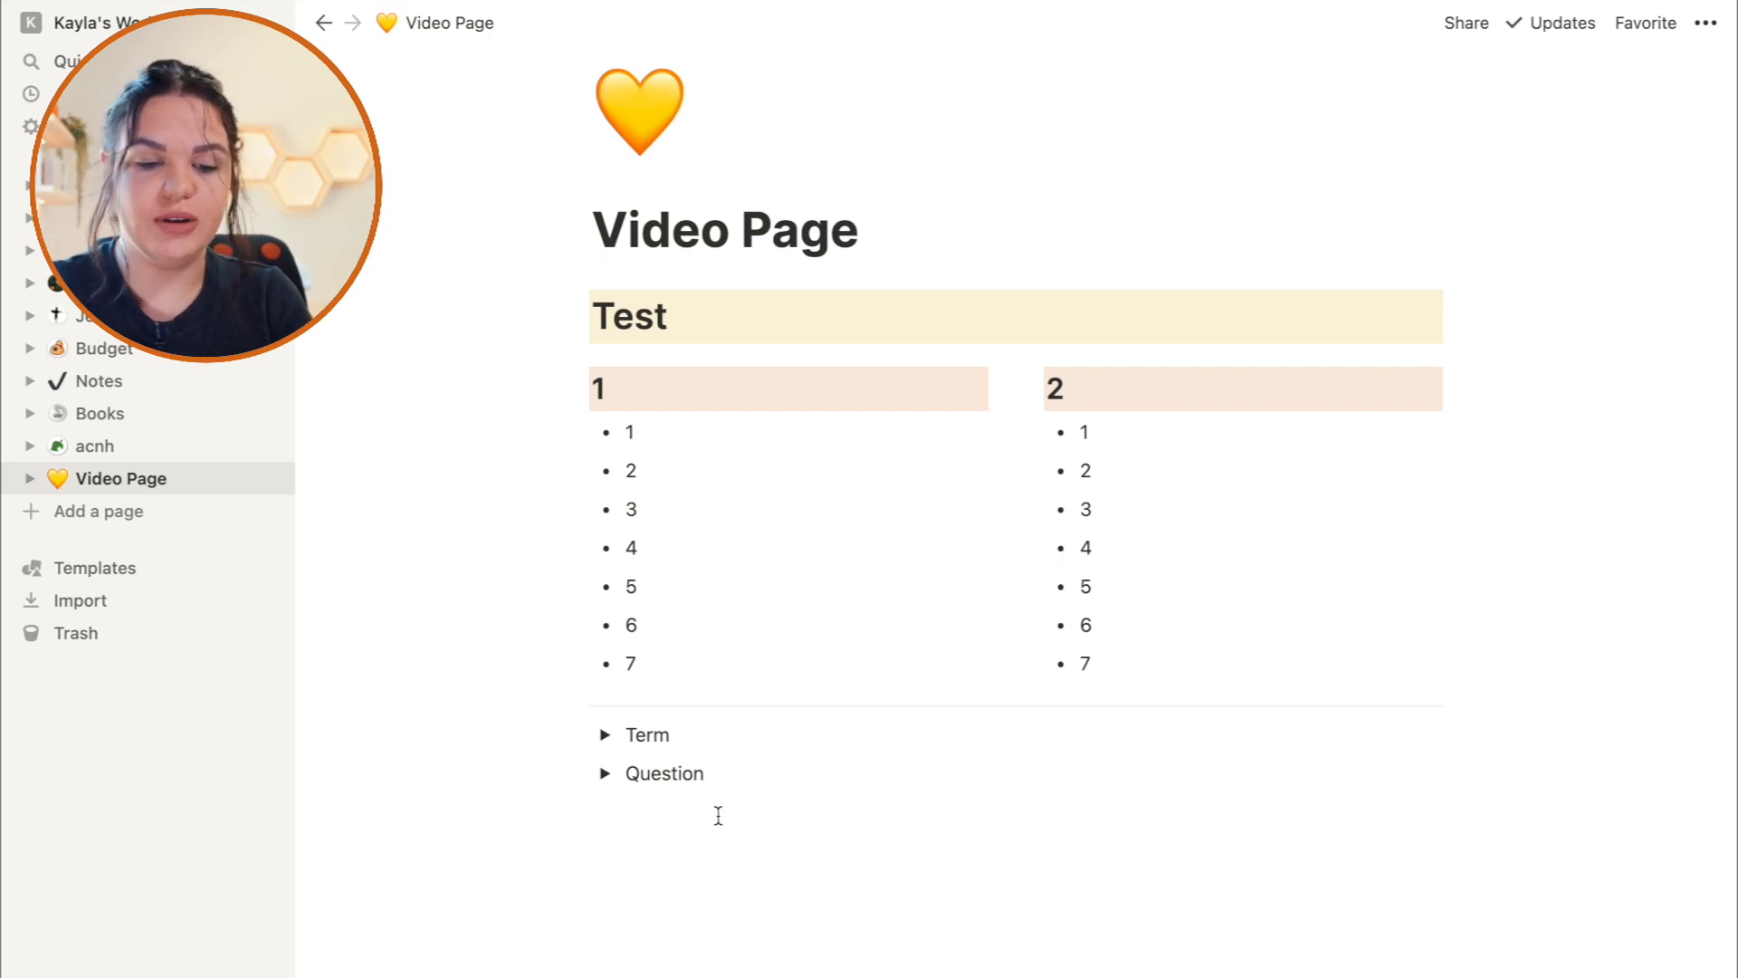
Expand both toggles and insert a quote block reading "Quote" below them.
left_click(643, 825)
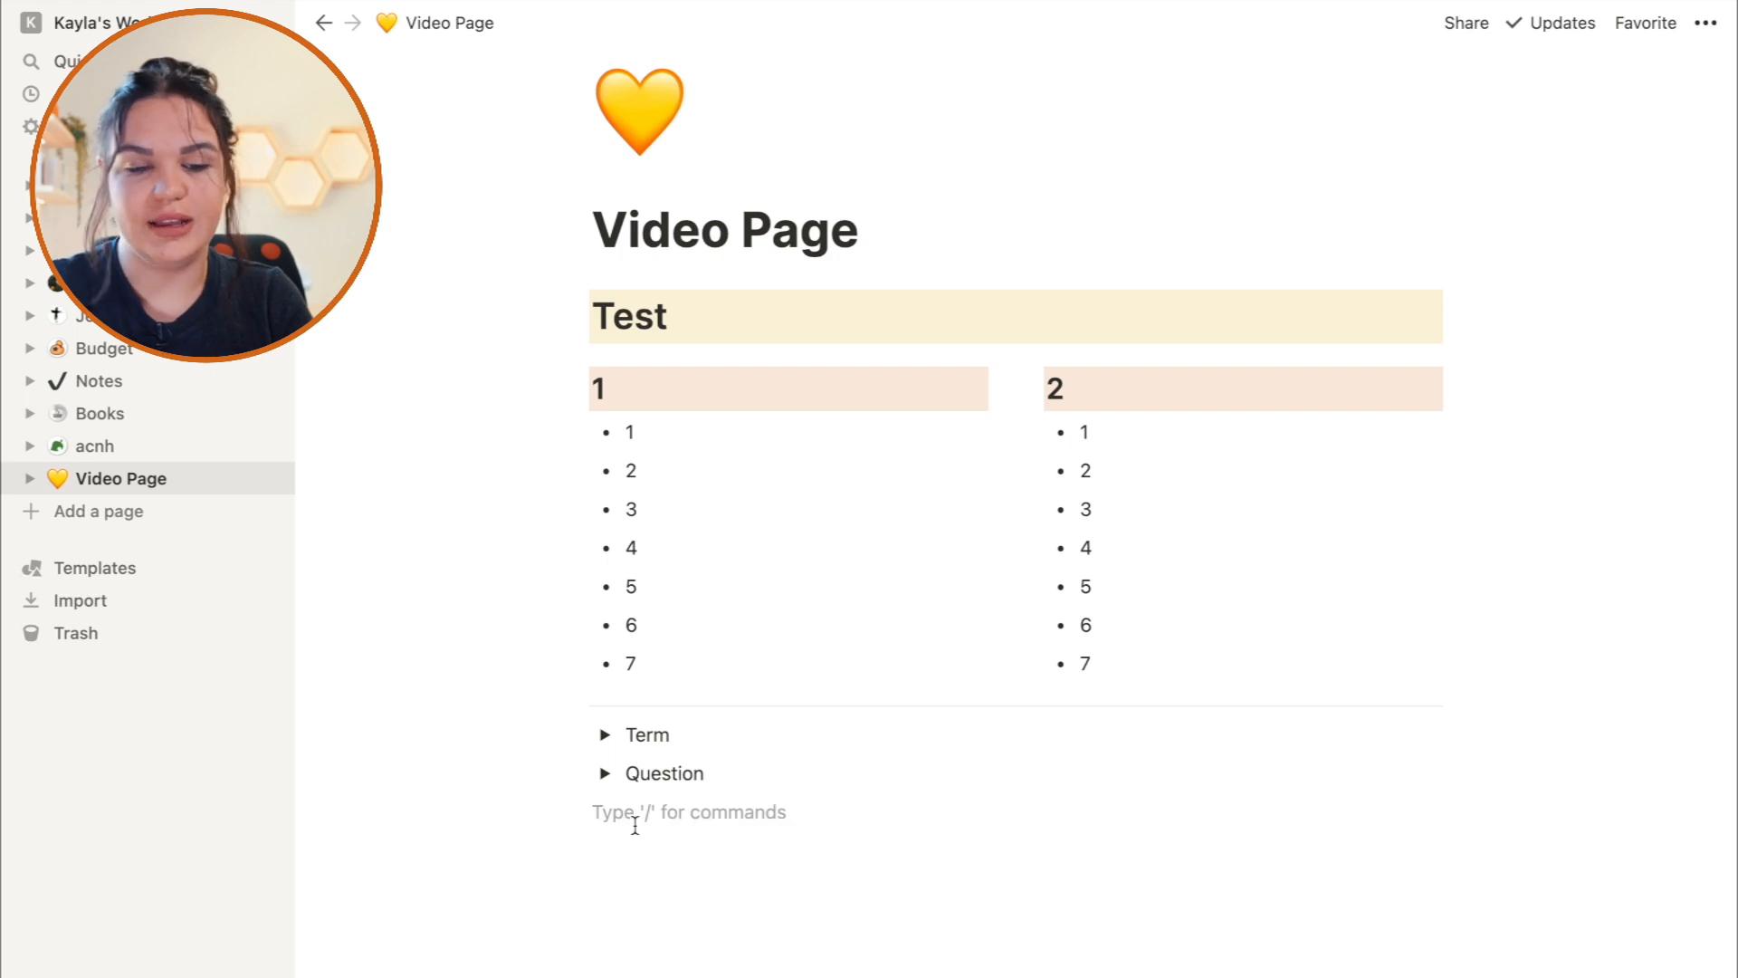
left_click(603, 733)
left_click(604, 773)
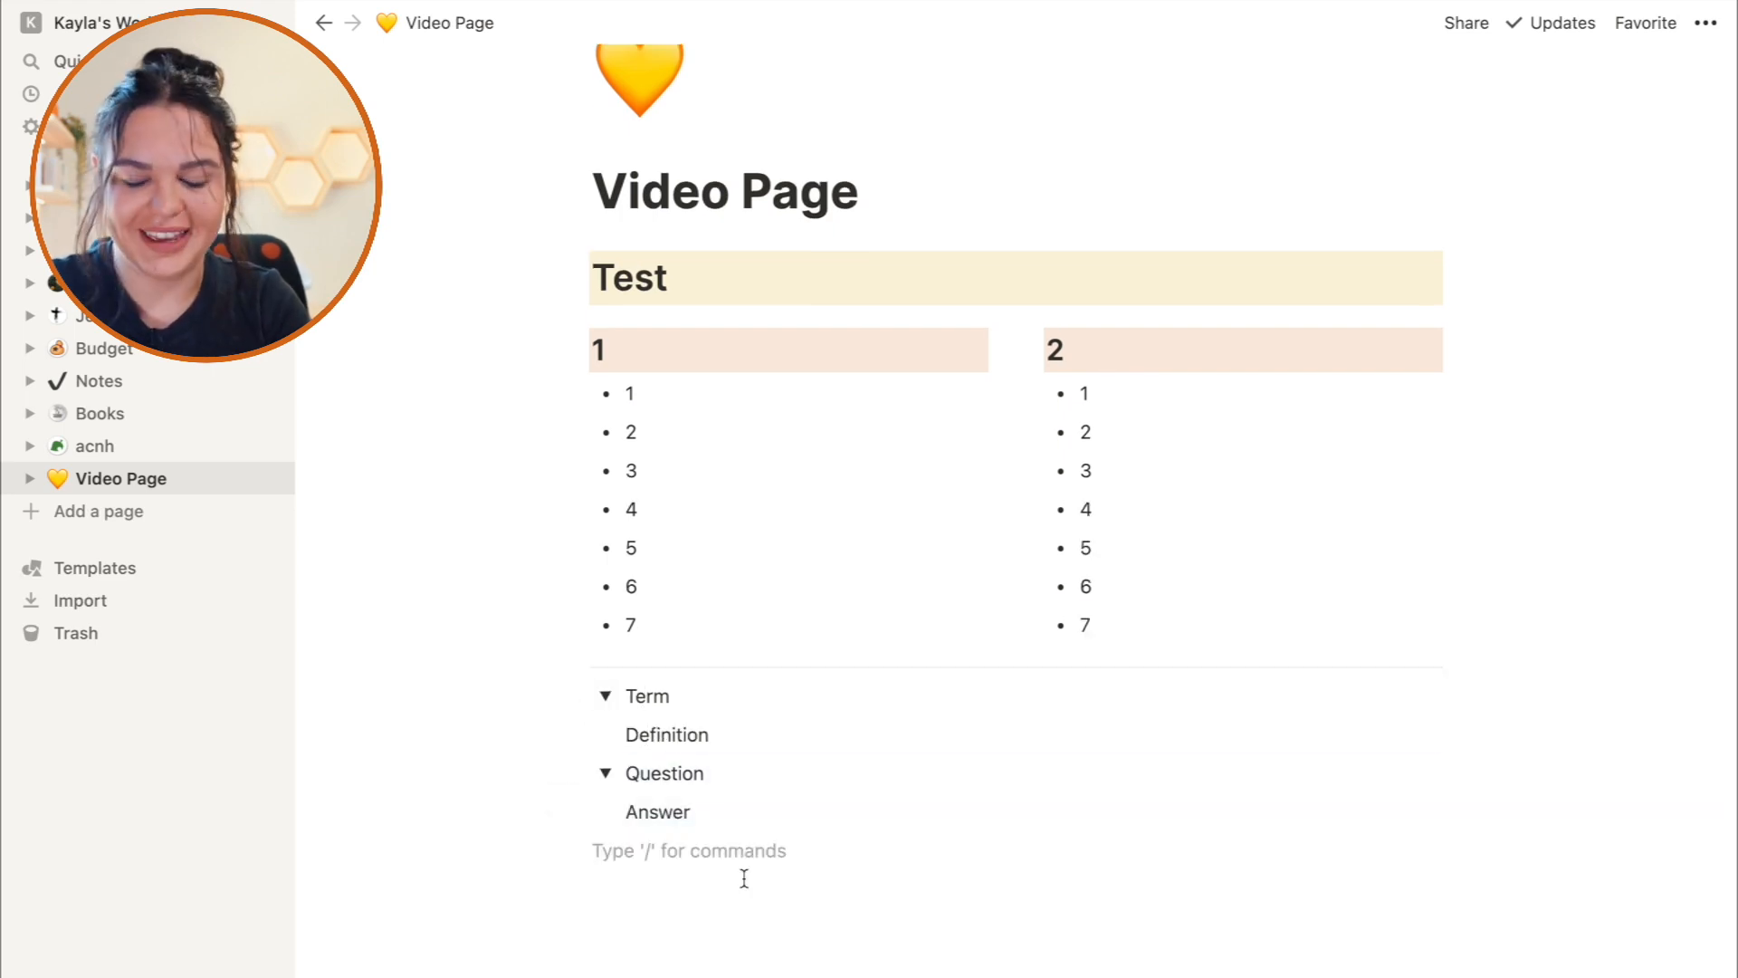
type("/")
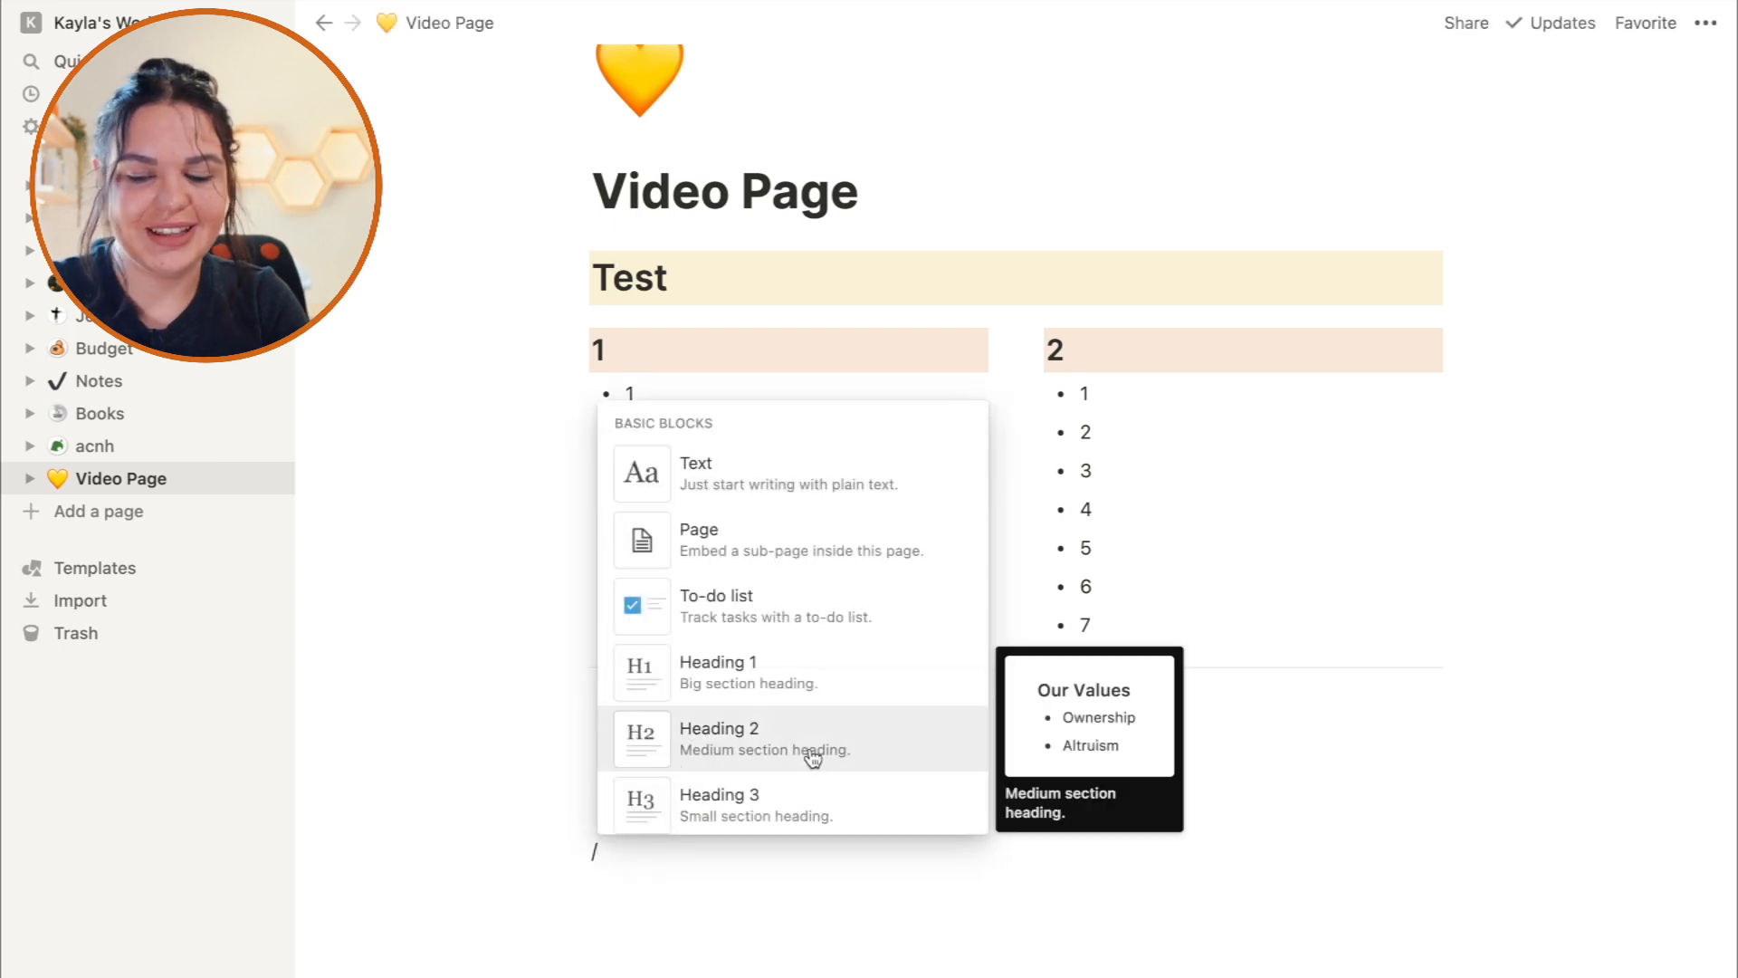
scroll(820, 725, "down", 5)
left_click(825, 675)
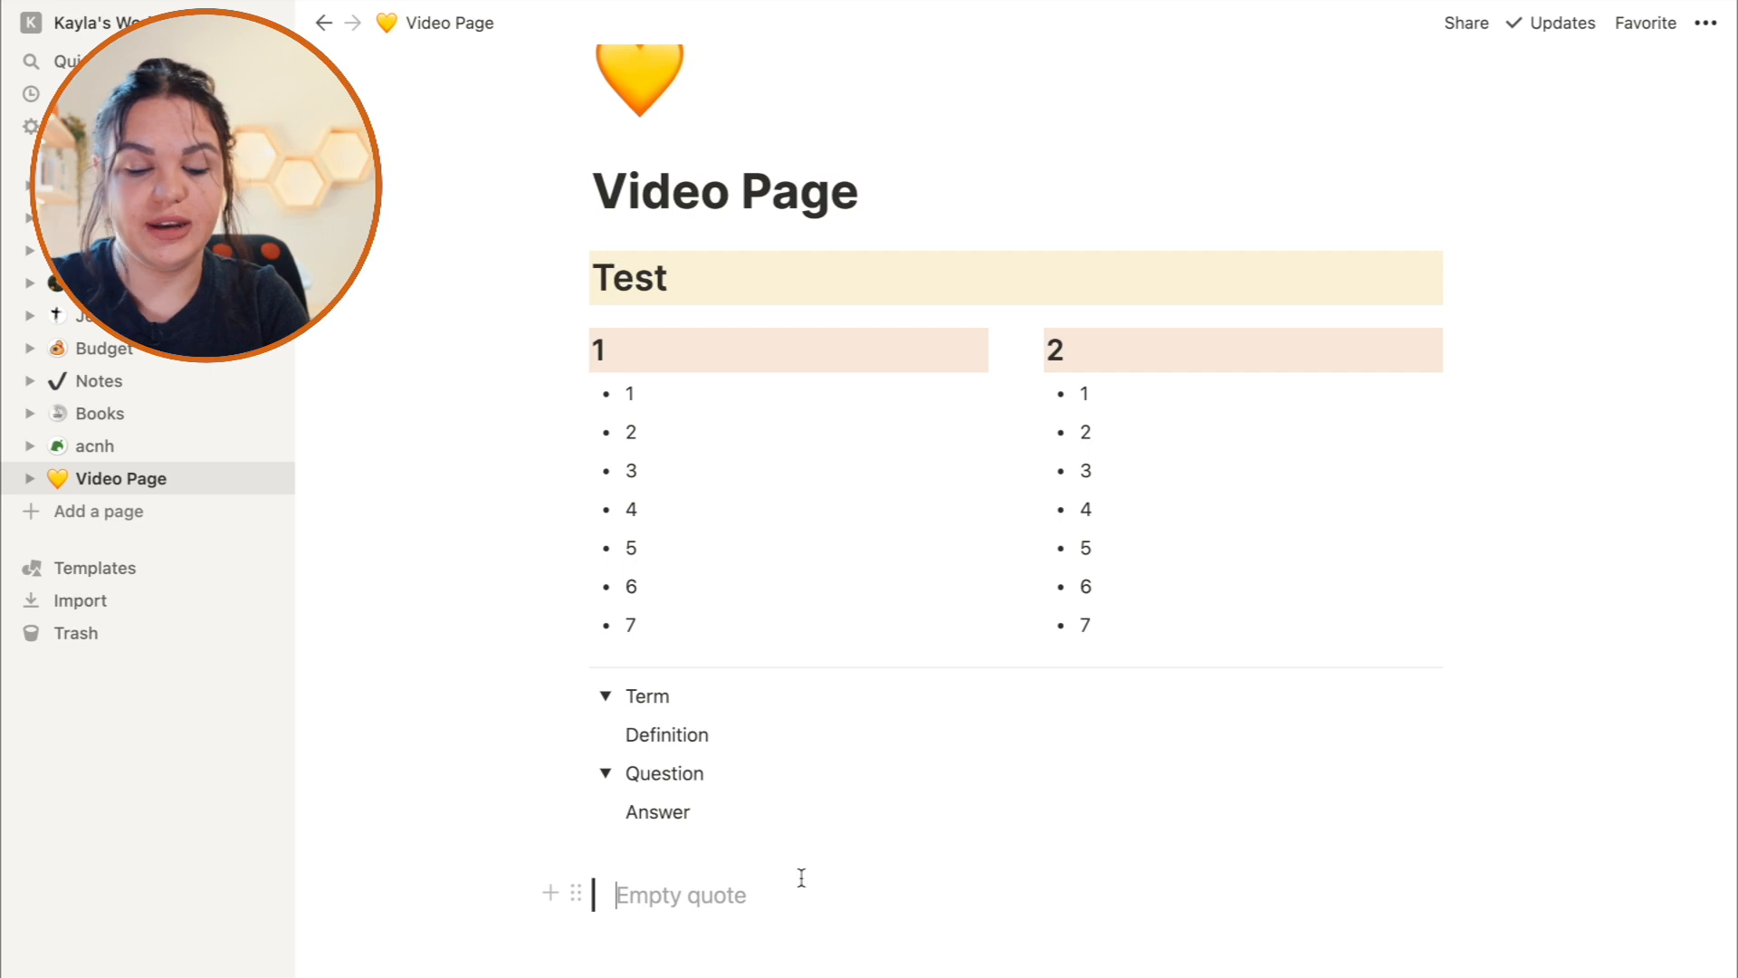
type("Quote")
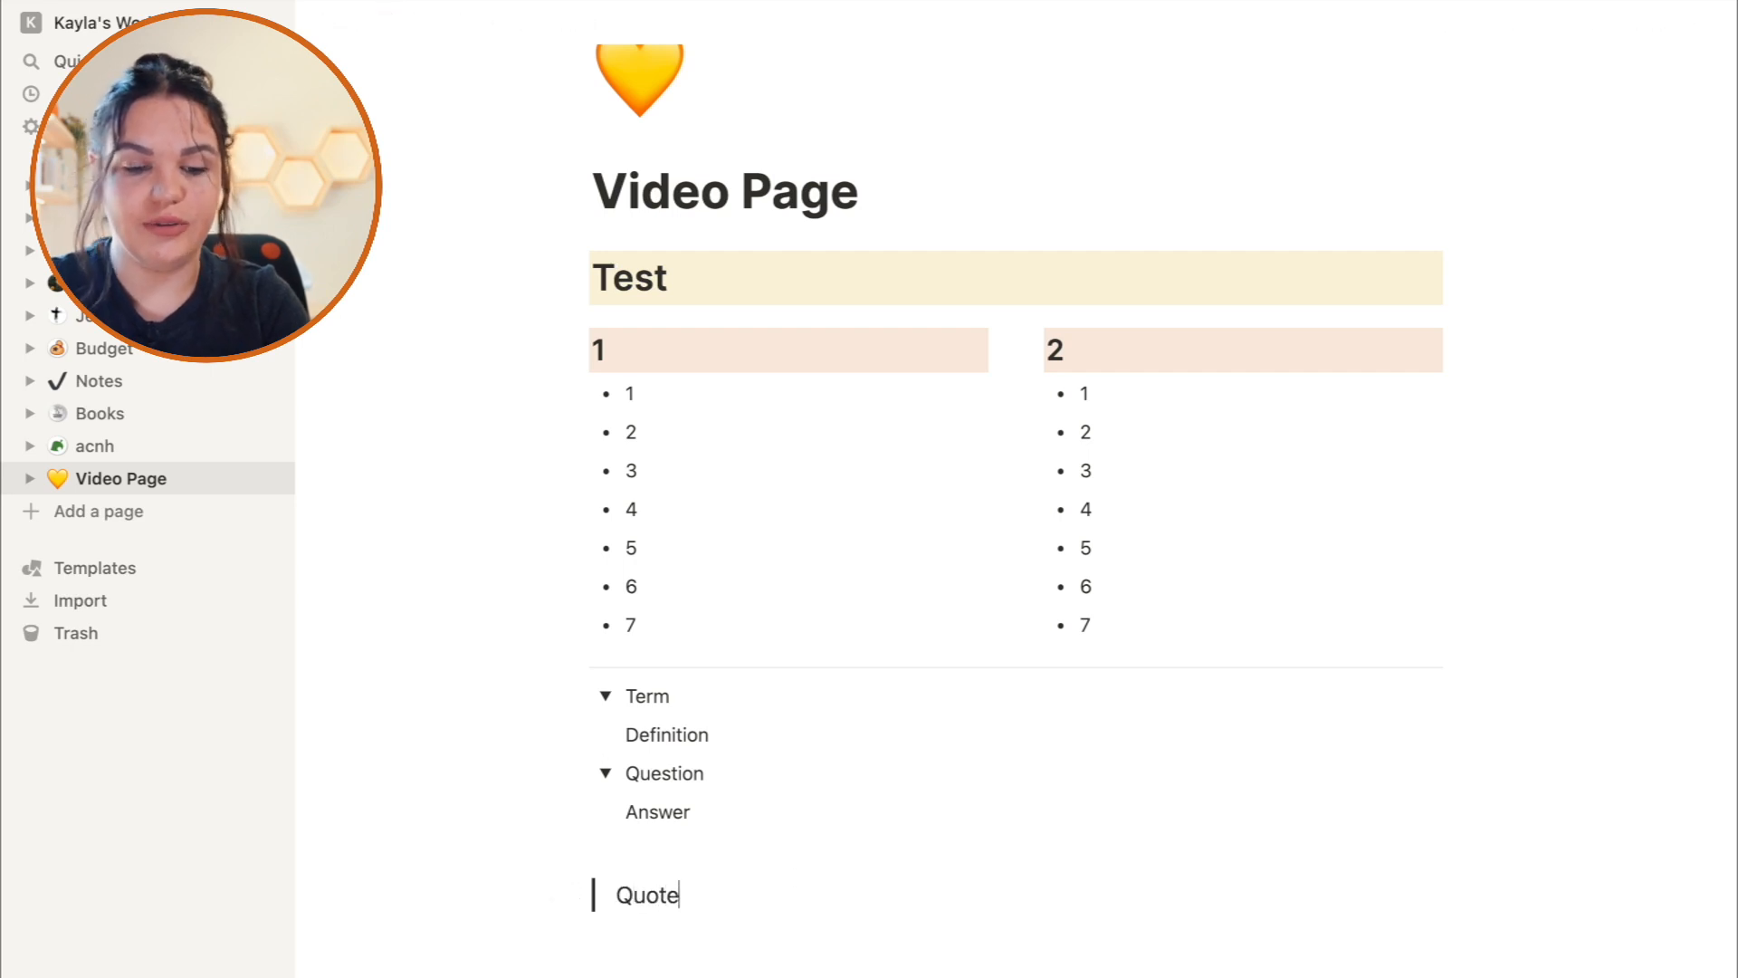
Insert a link to the existing Books page below the quote.
key("Return")
type("/")
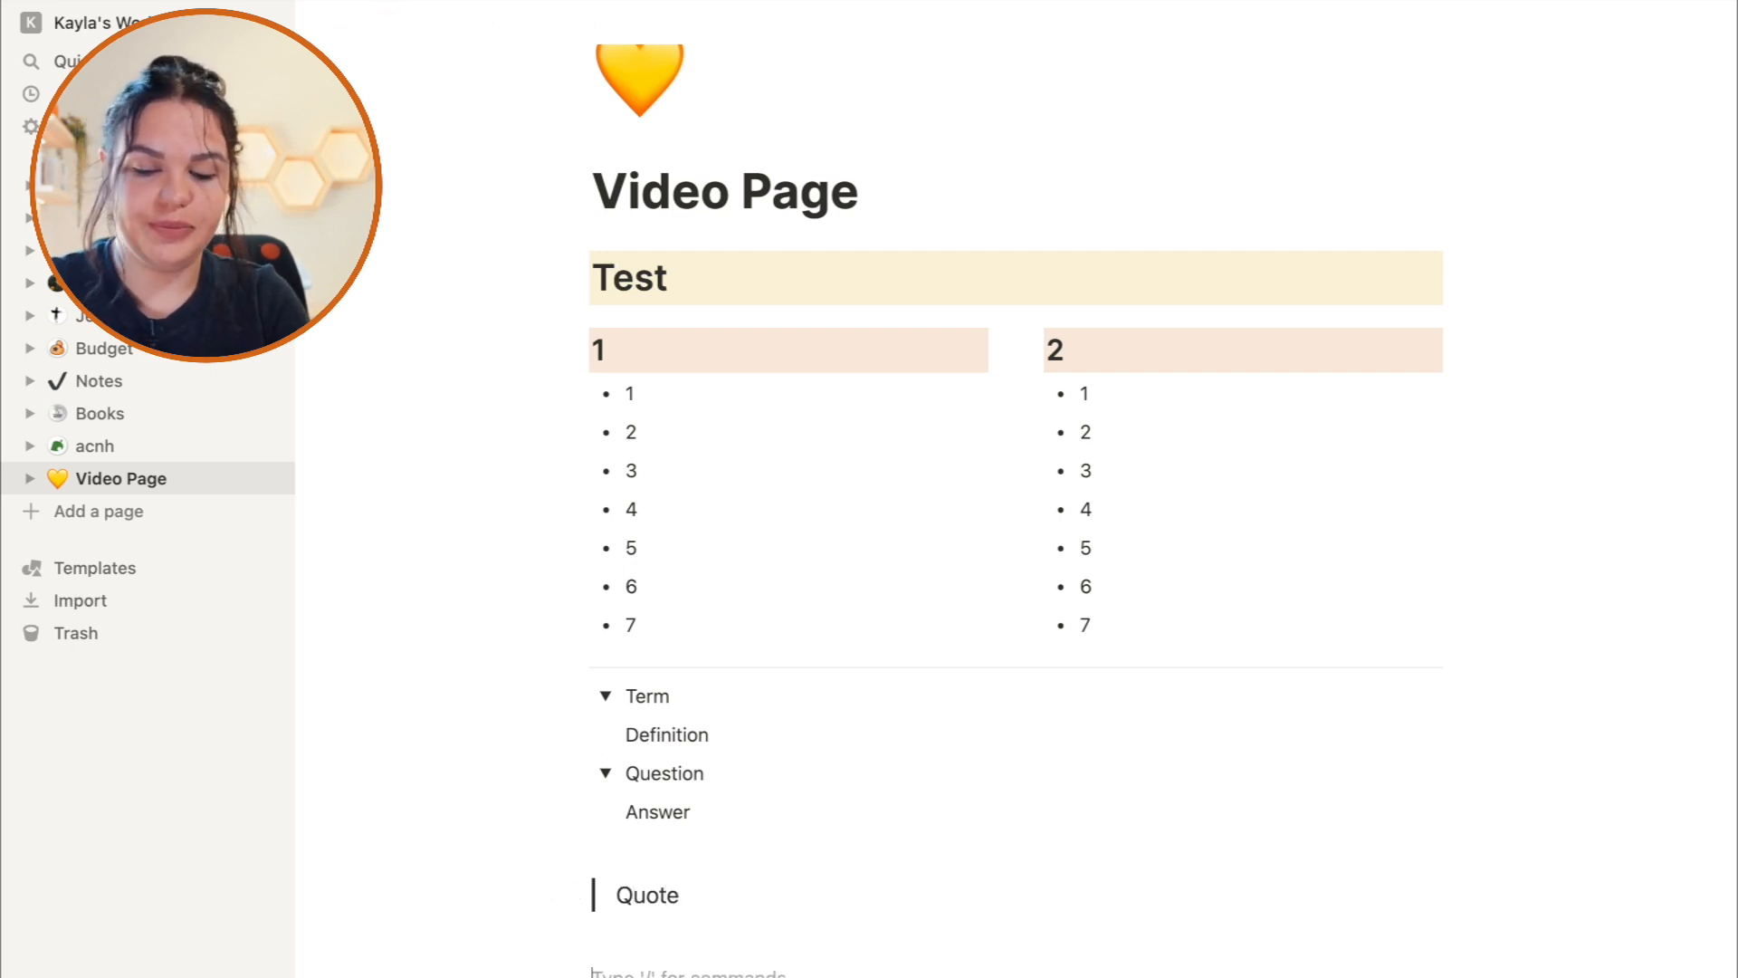
scroll(903, 846, "down", 4)
scroll(901, 842, "down", 1)
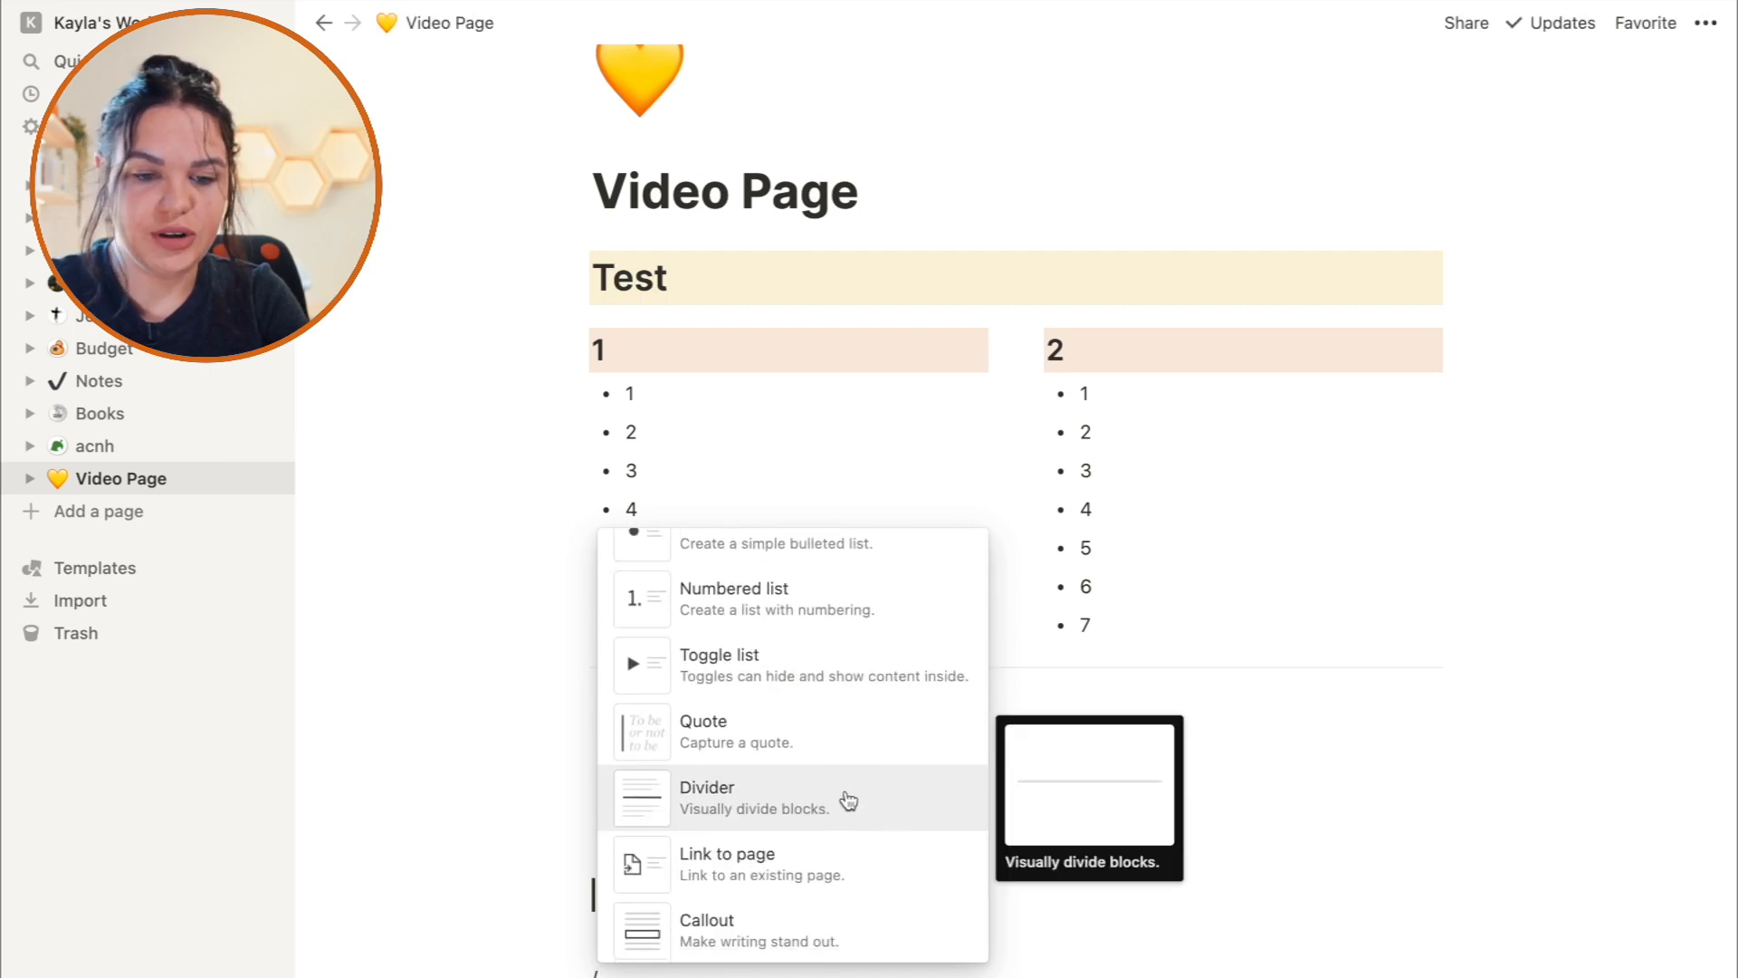
left_click(834, 851)
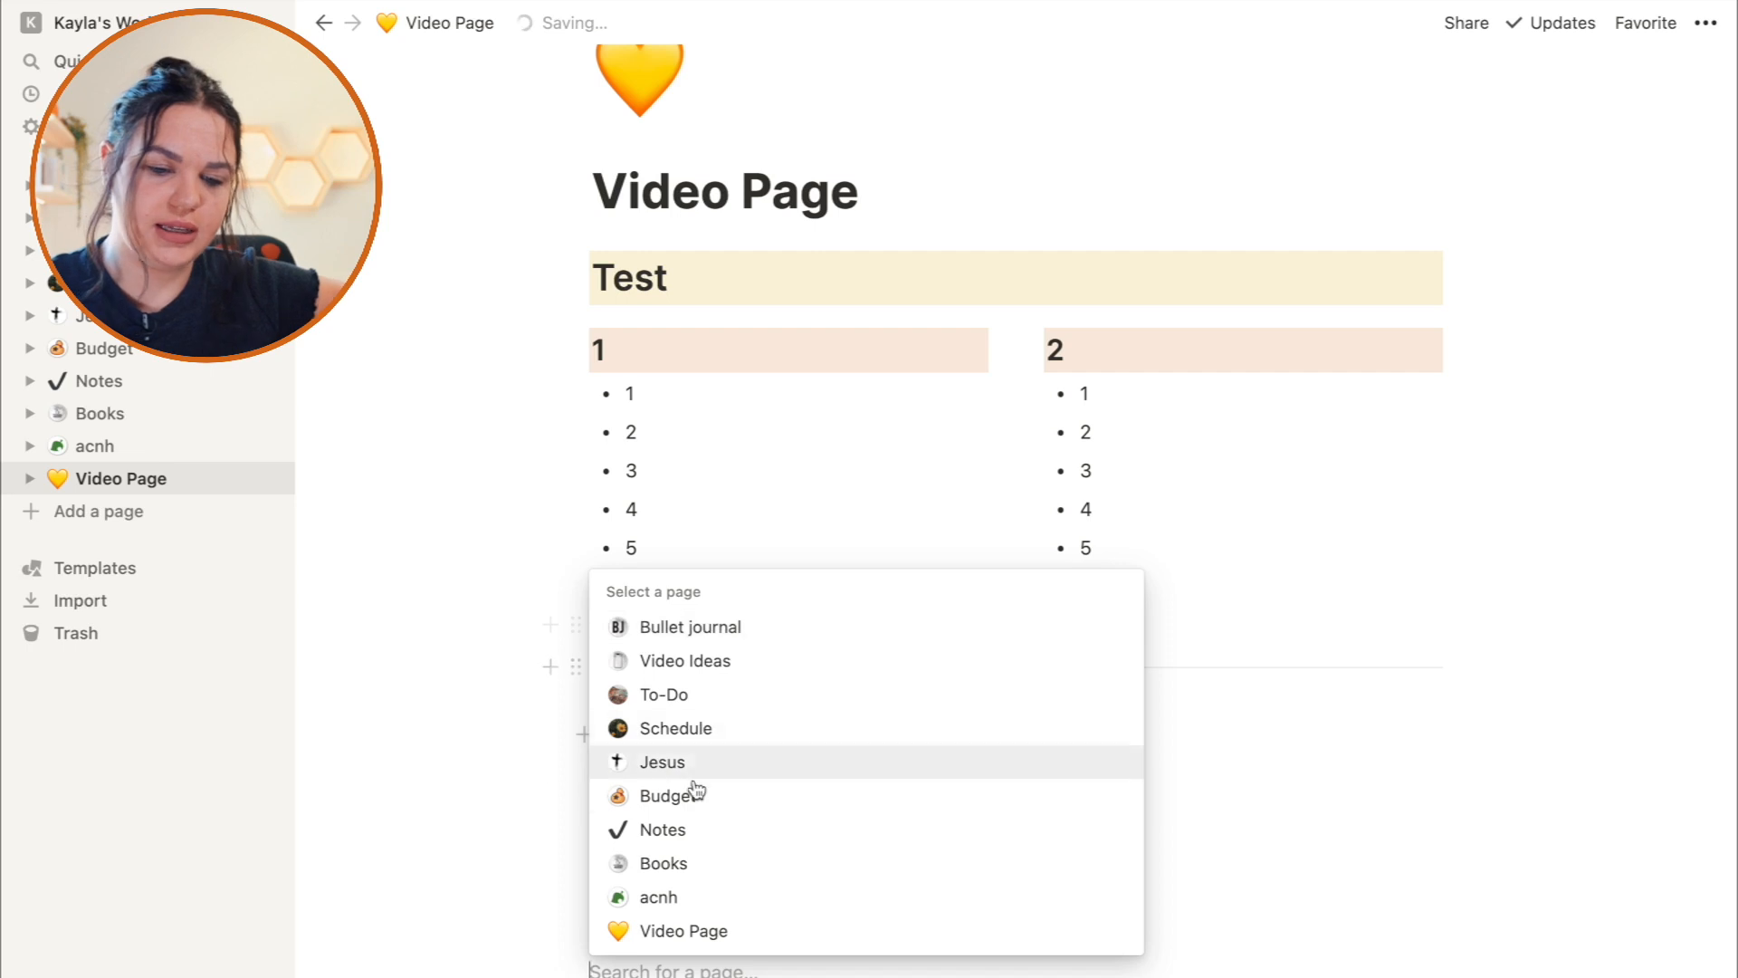
left_click(682, 860)
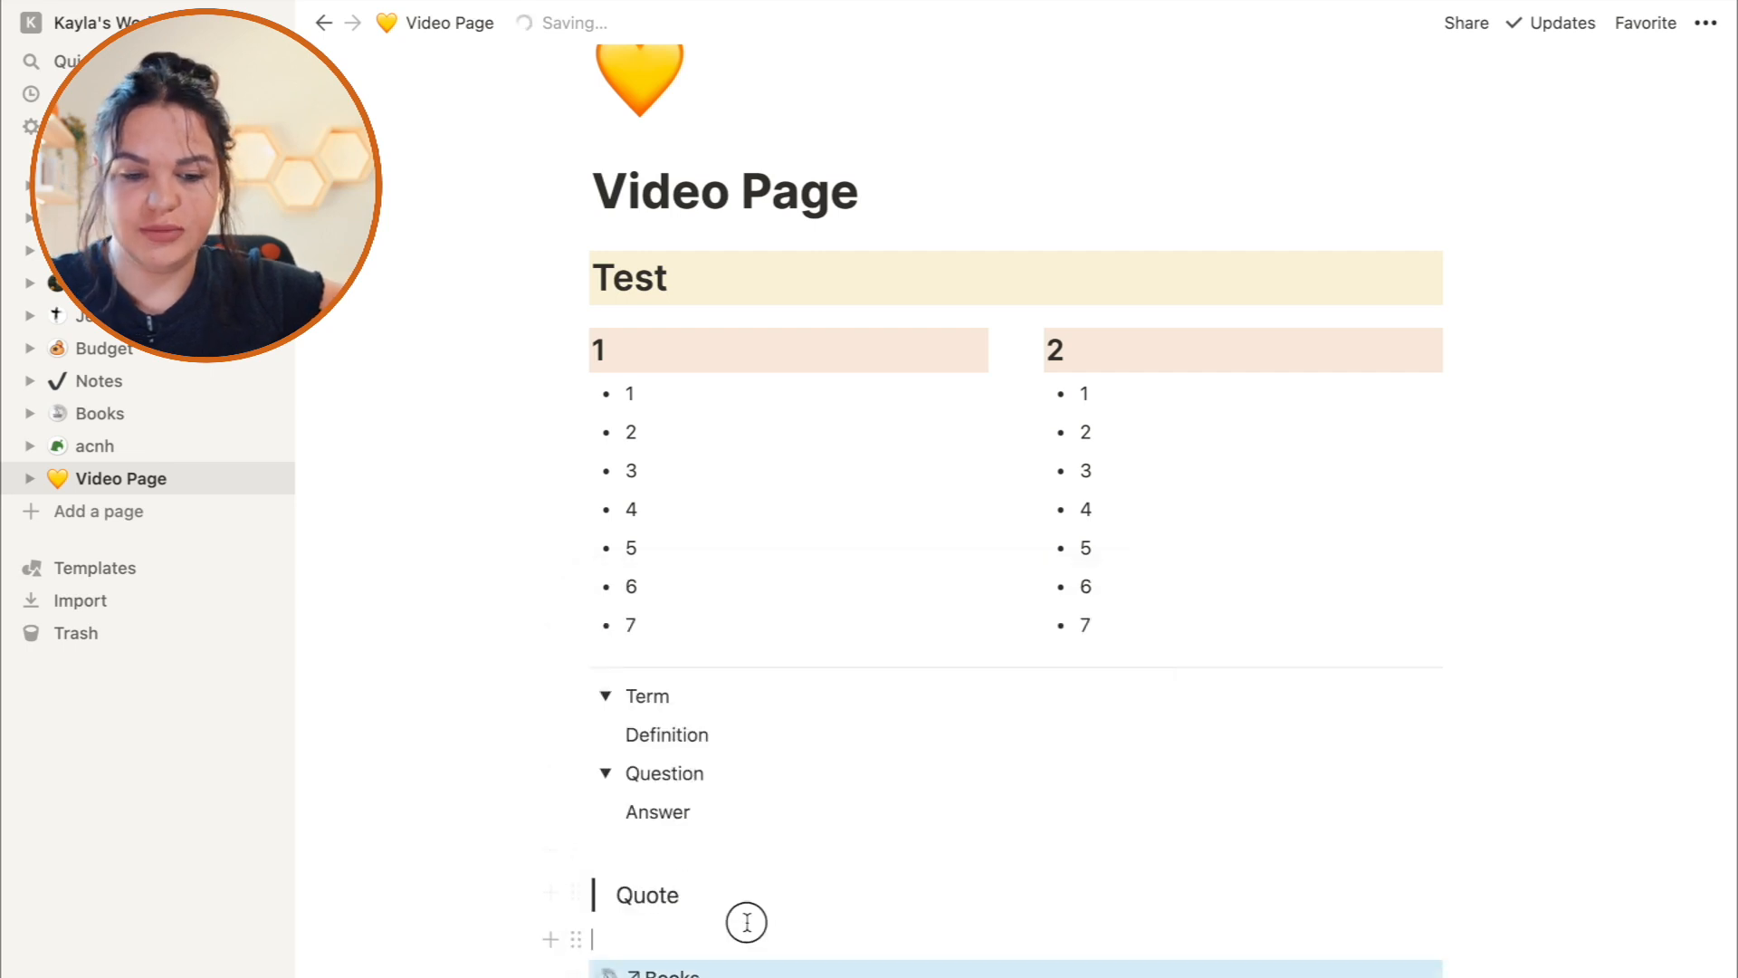
left_click(745, 924)
scroll(698, 873, "down", 4)
Follow the new link to the Books page and return to Video Page.
left_click(674, 819)
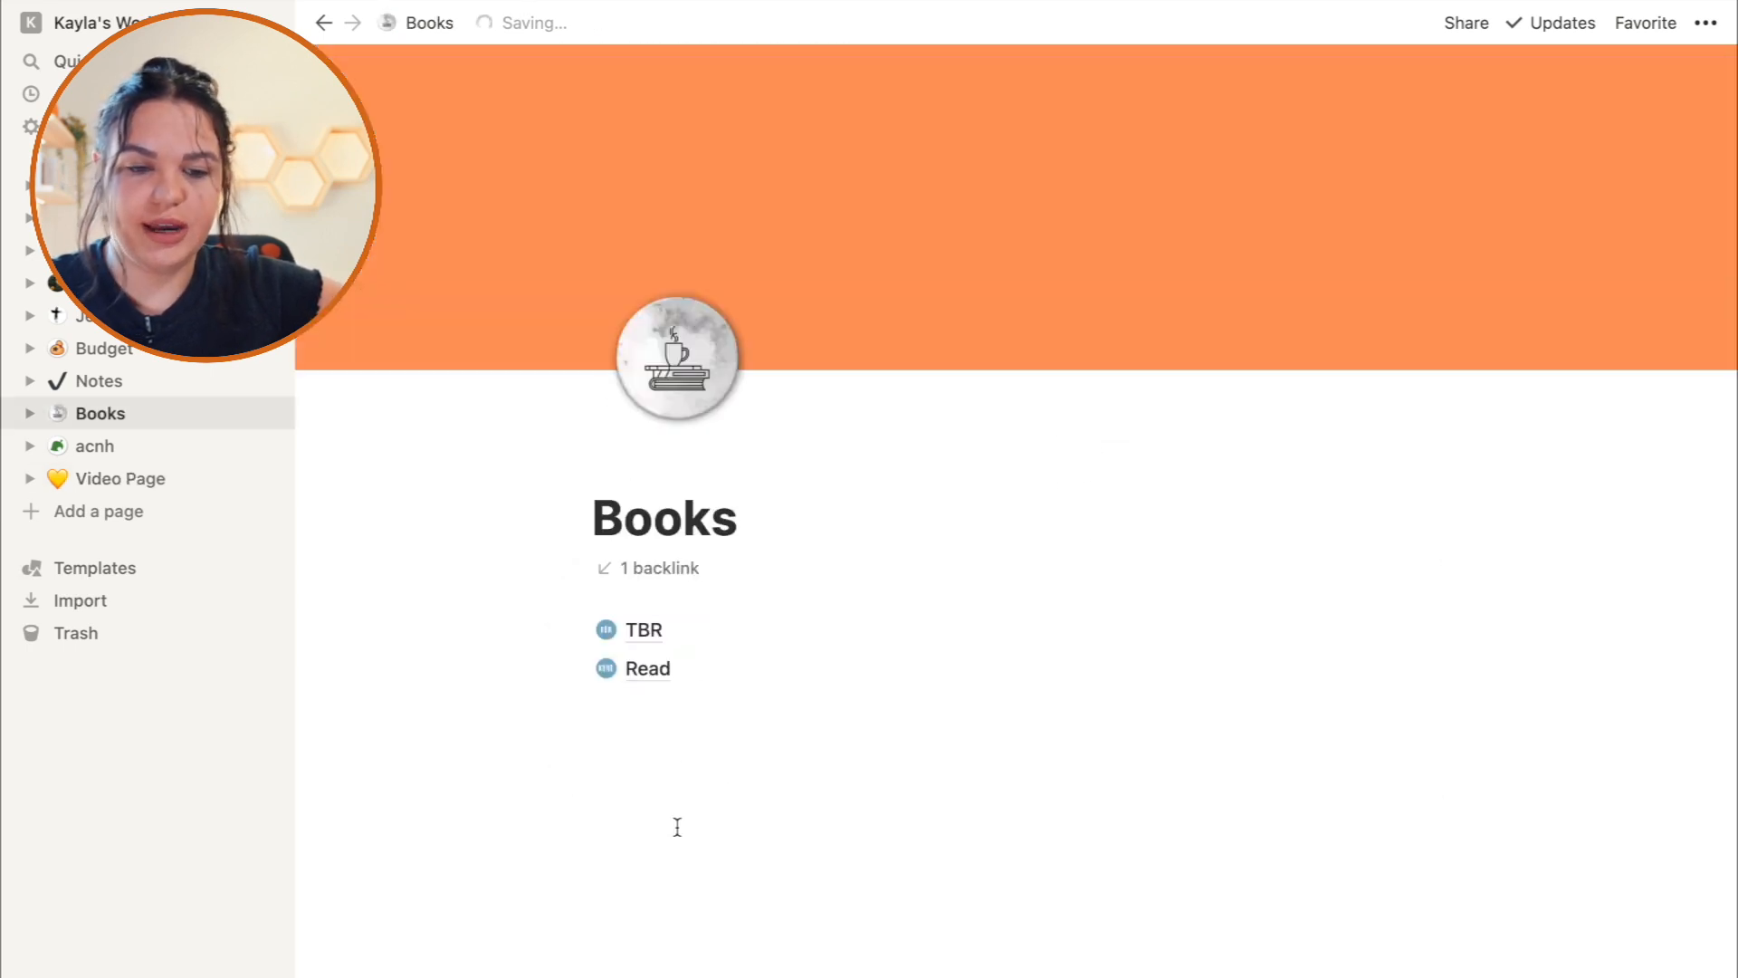
left_click(204, 480)
scroll(644, 679, "down", 3)
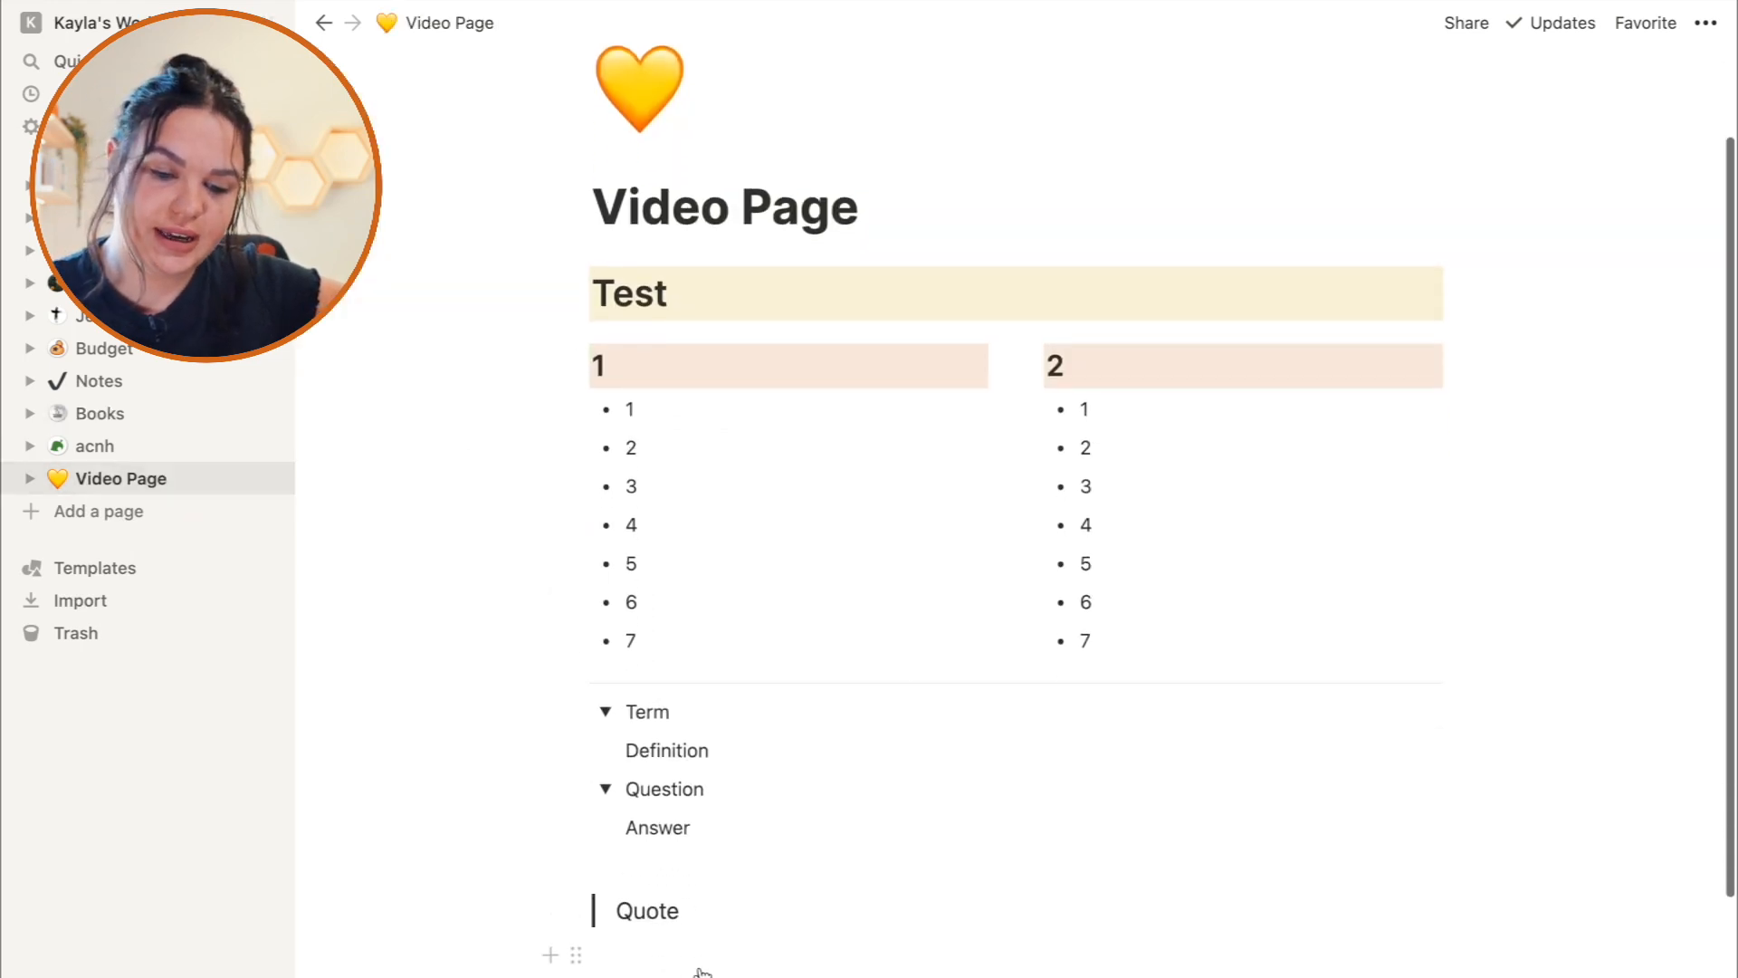
Leave an empty line below the Books link and start another new line.
scroll(700, 968, "down", 4)
left_click(580, 890)
key("Down")
left_click(621, 885)
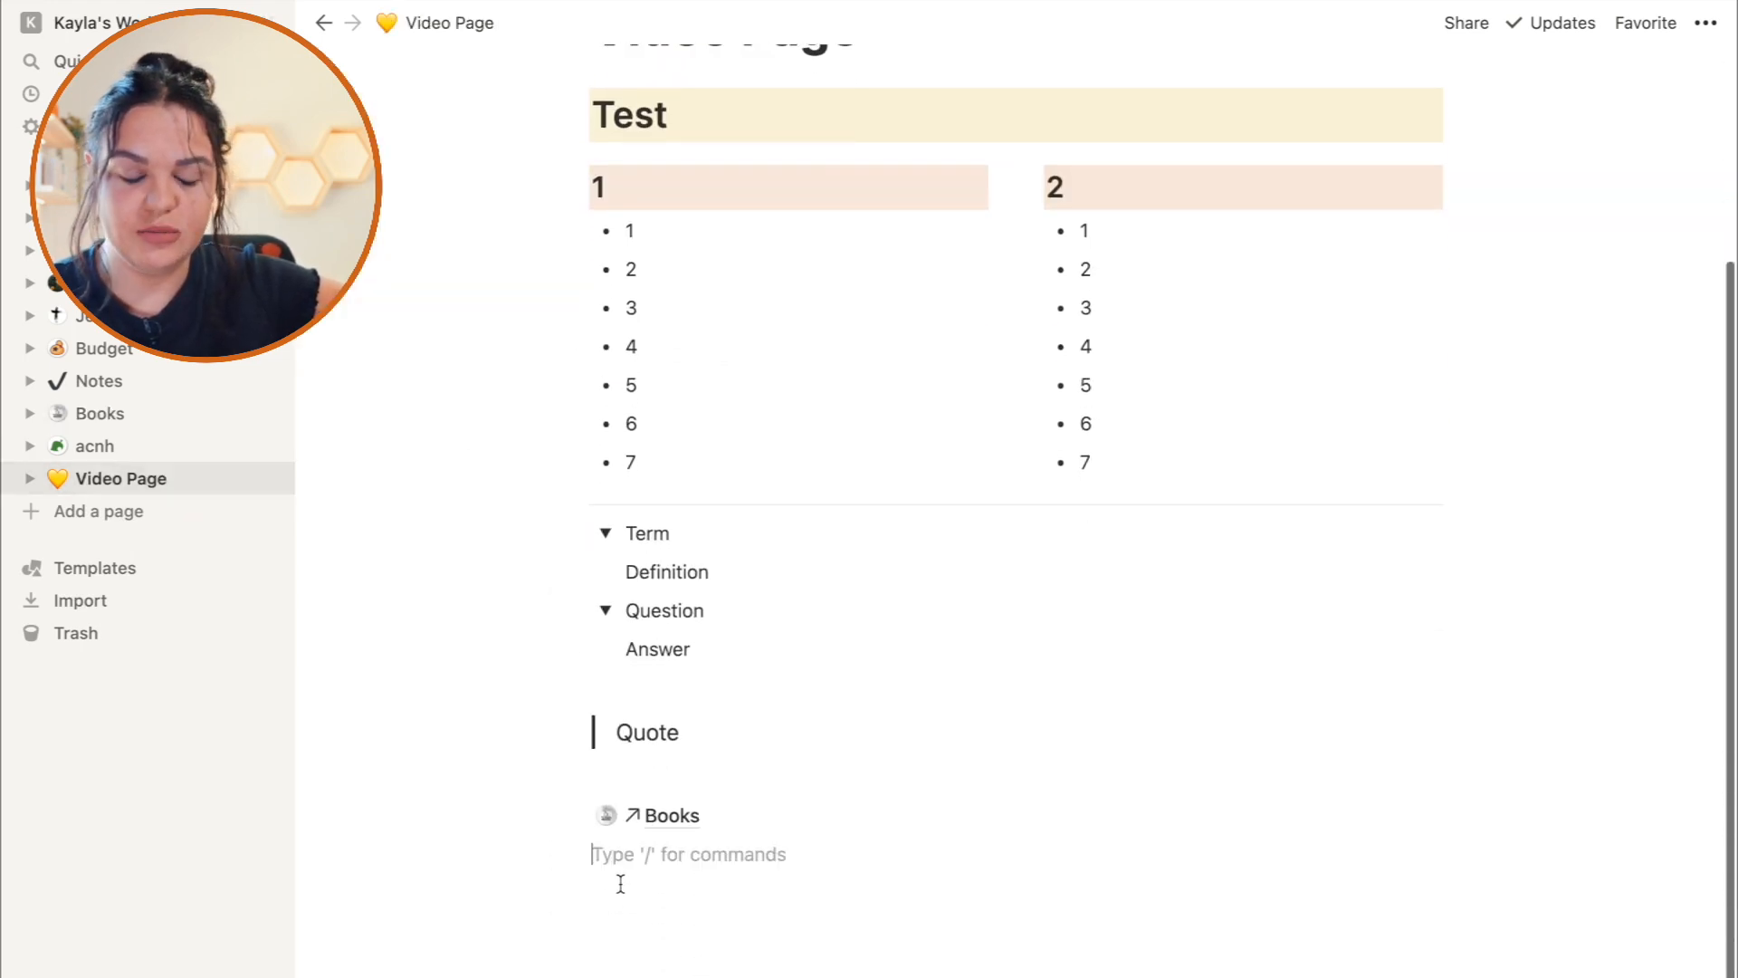
key("Return")
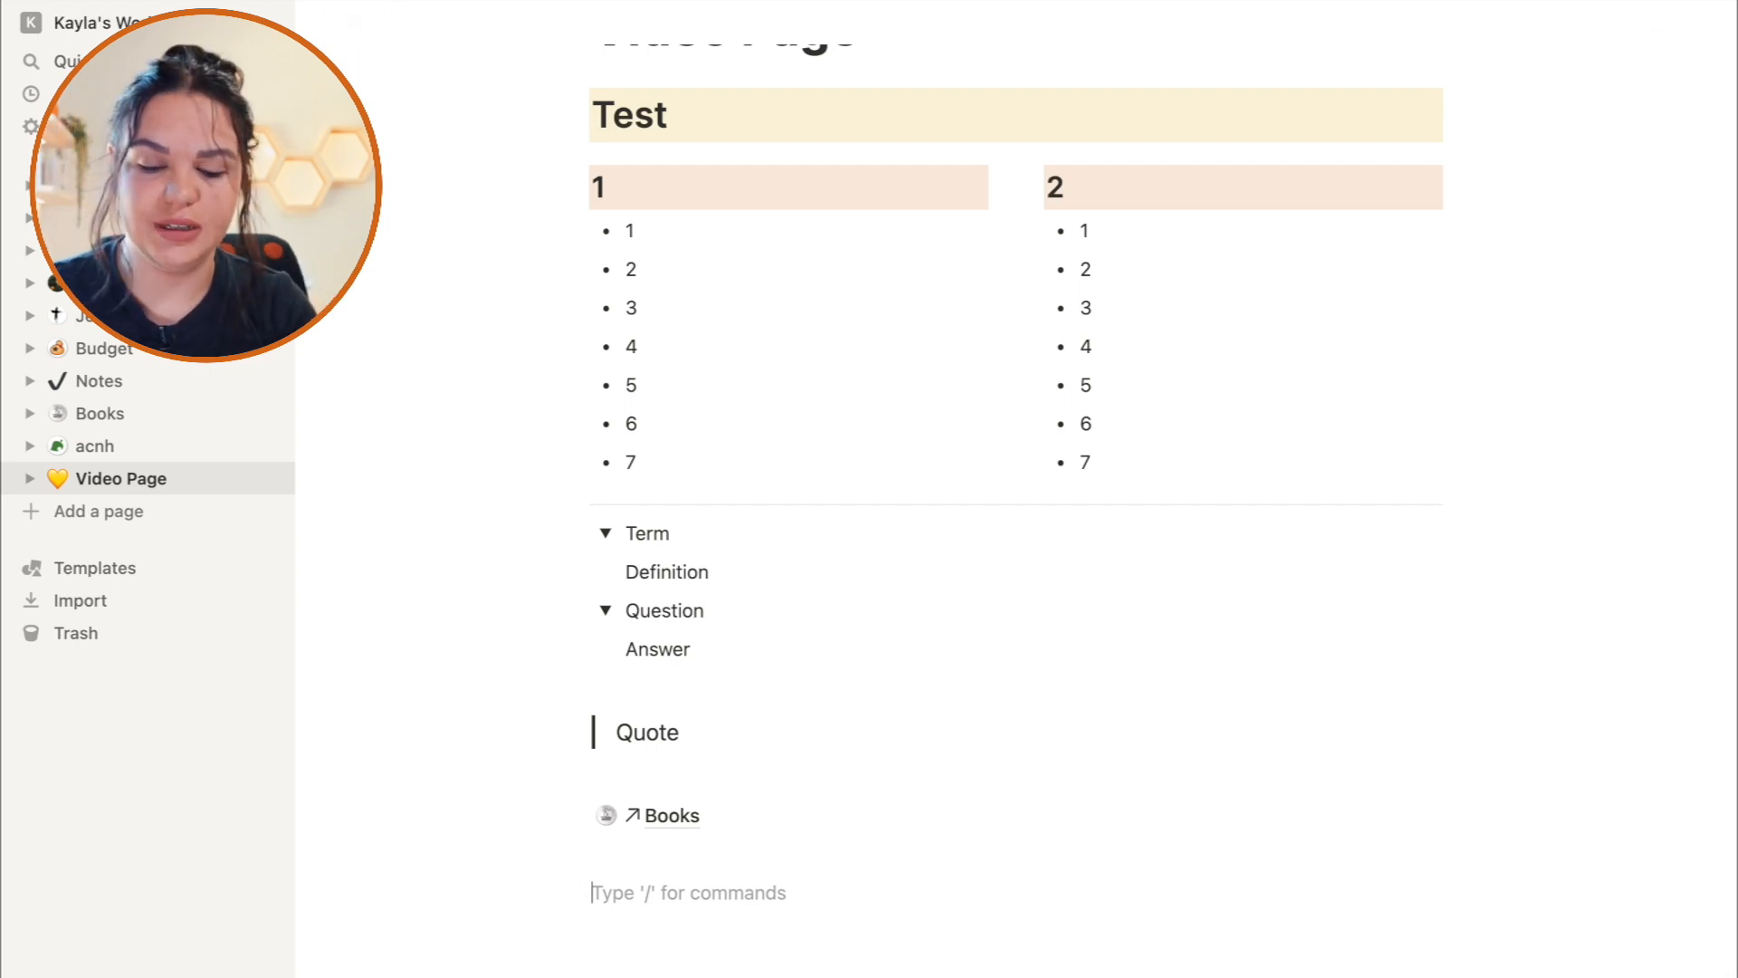
Try a callout block below the Books link and delete it again.
type("/")
scroll(829, 471, "down", 5)
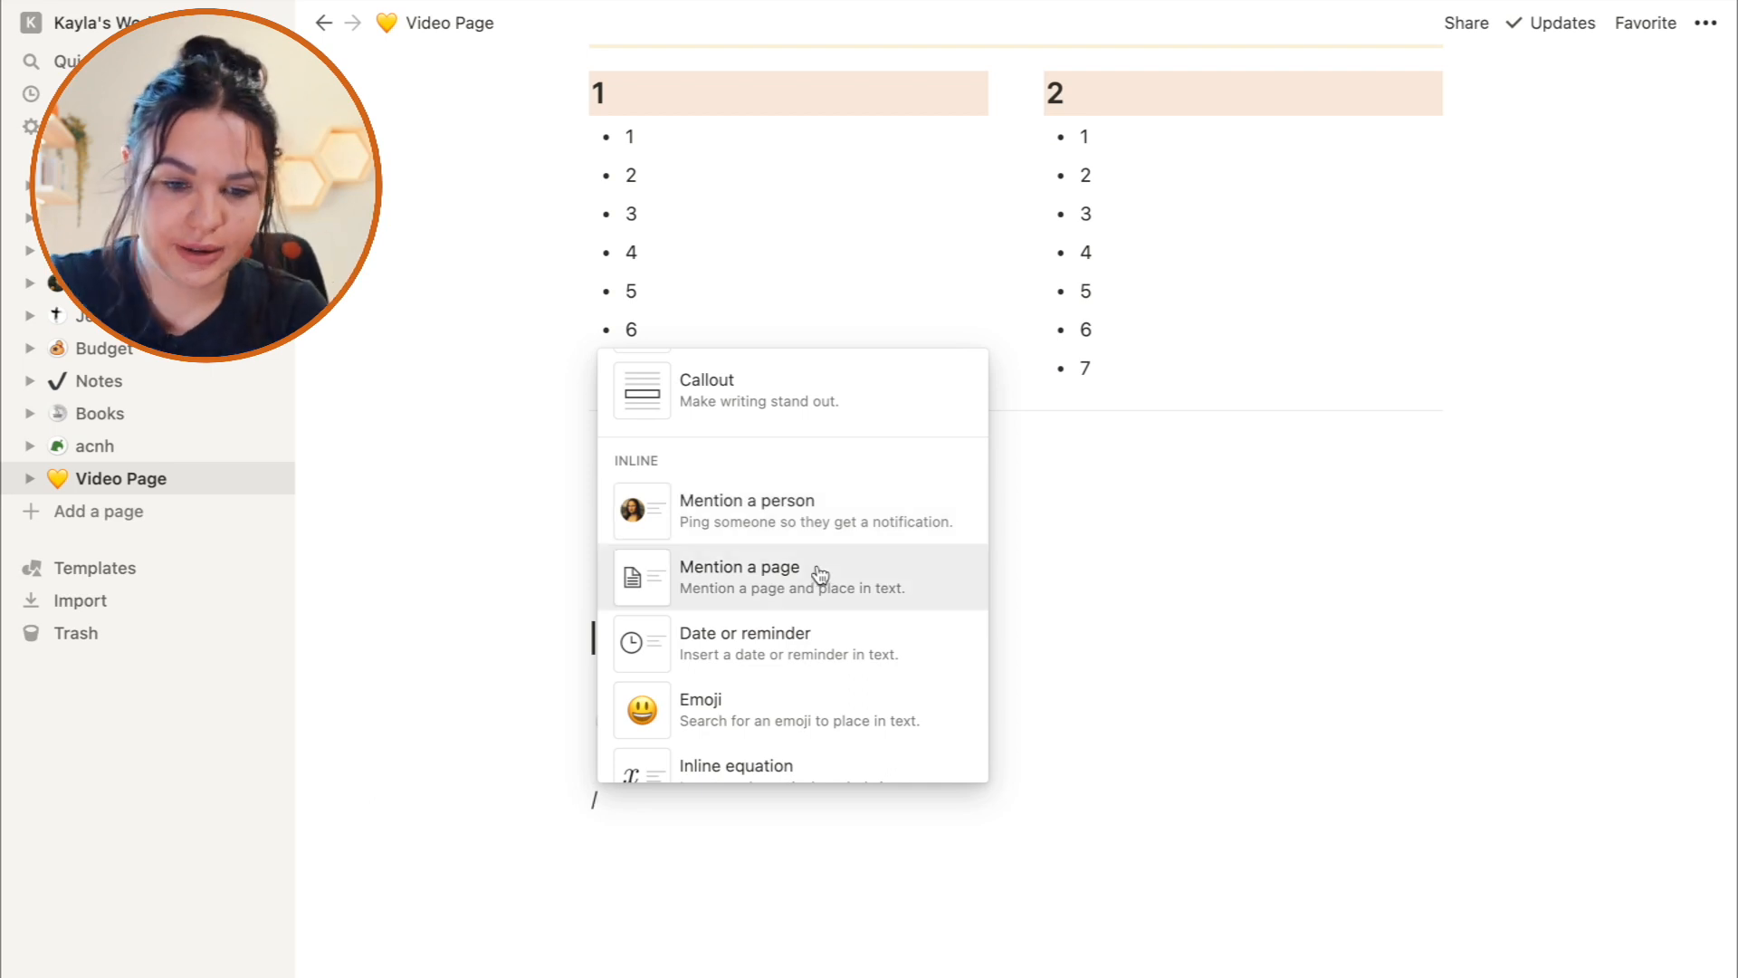
scroll(819, 570, "down", 1)
type("/")
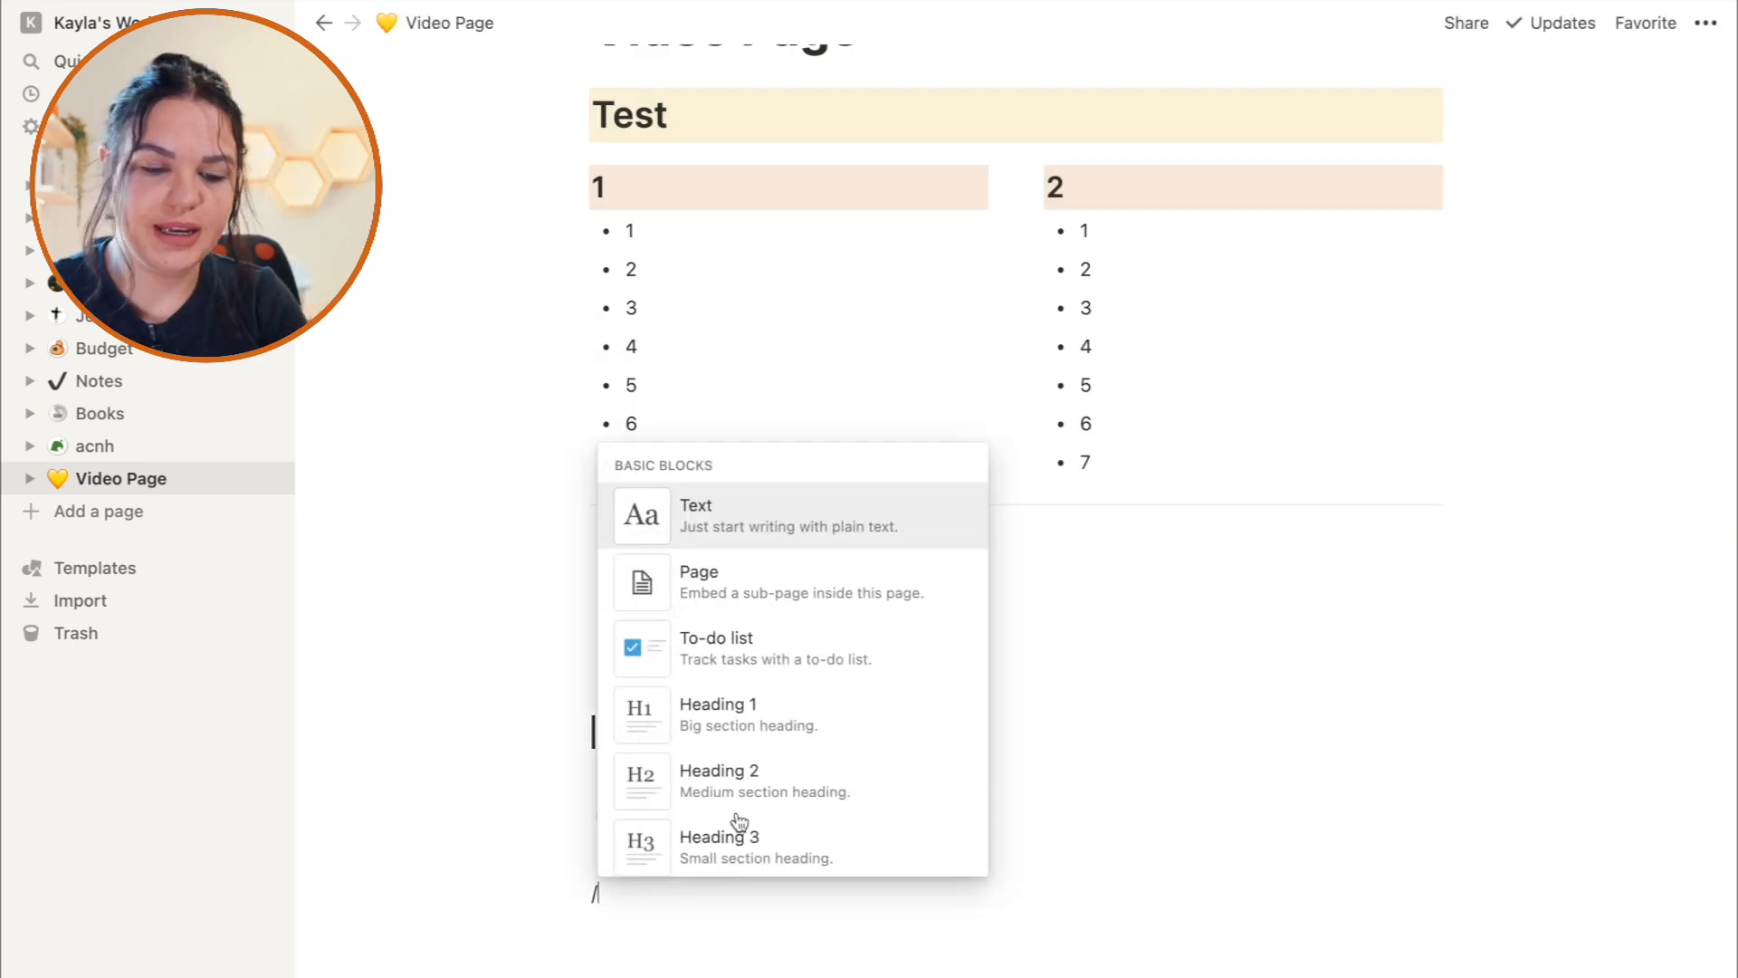
scroll(737, 730, "down", 5)
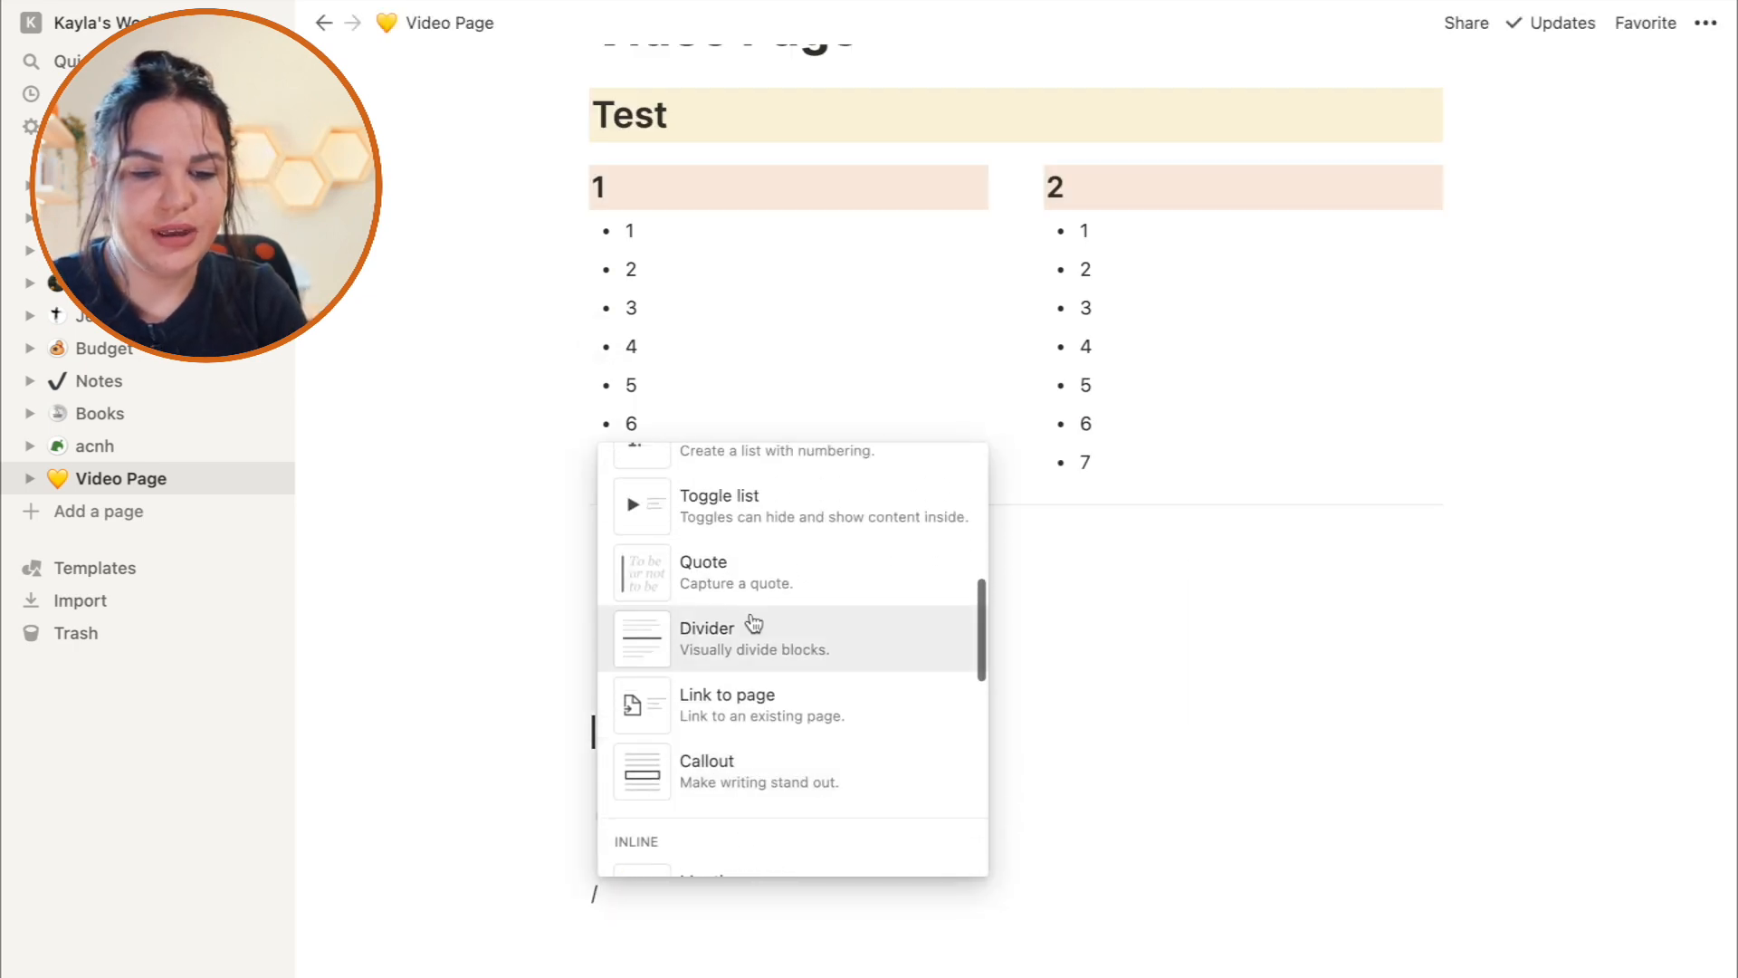
left_click(755, 743)
scroll(750, 923, "down", 2)
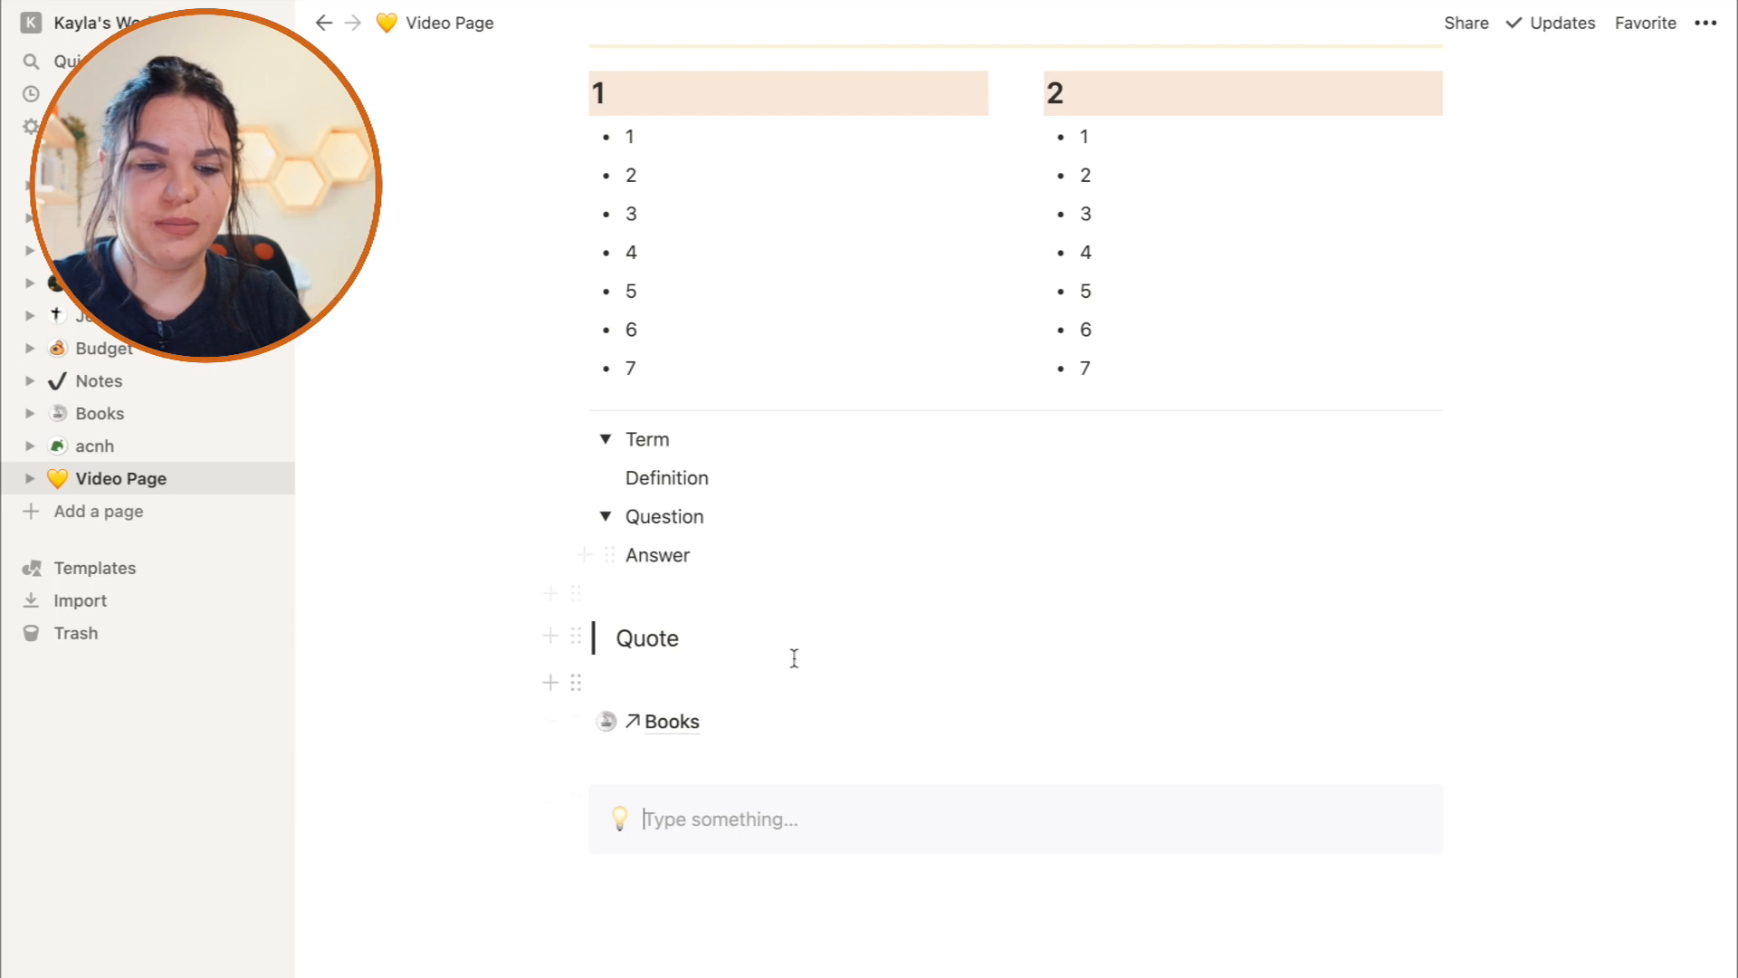
left_click(577, 805)
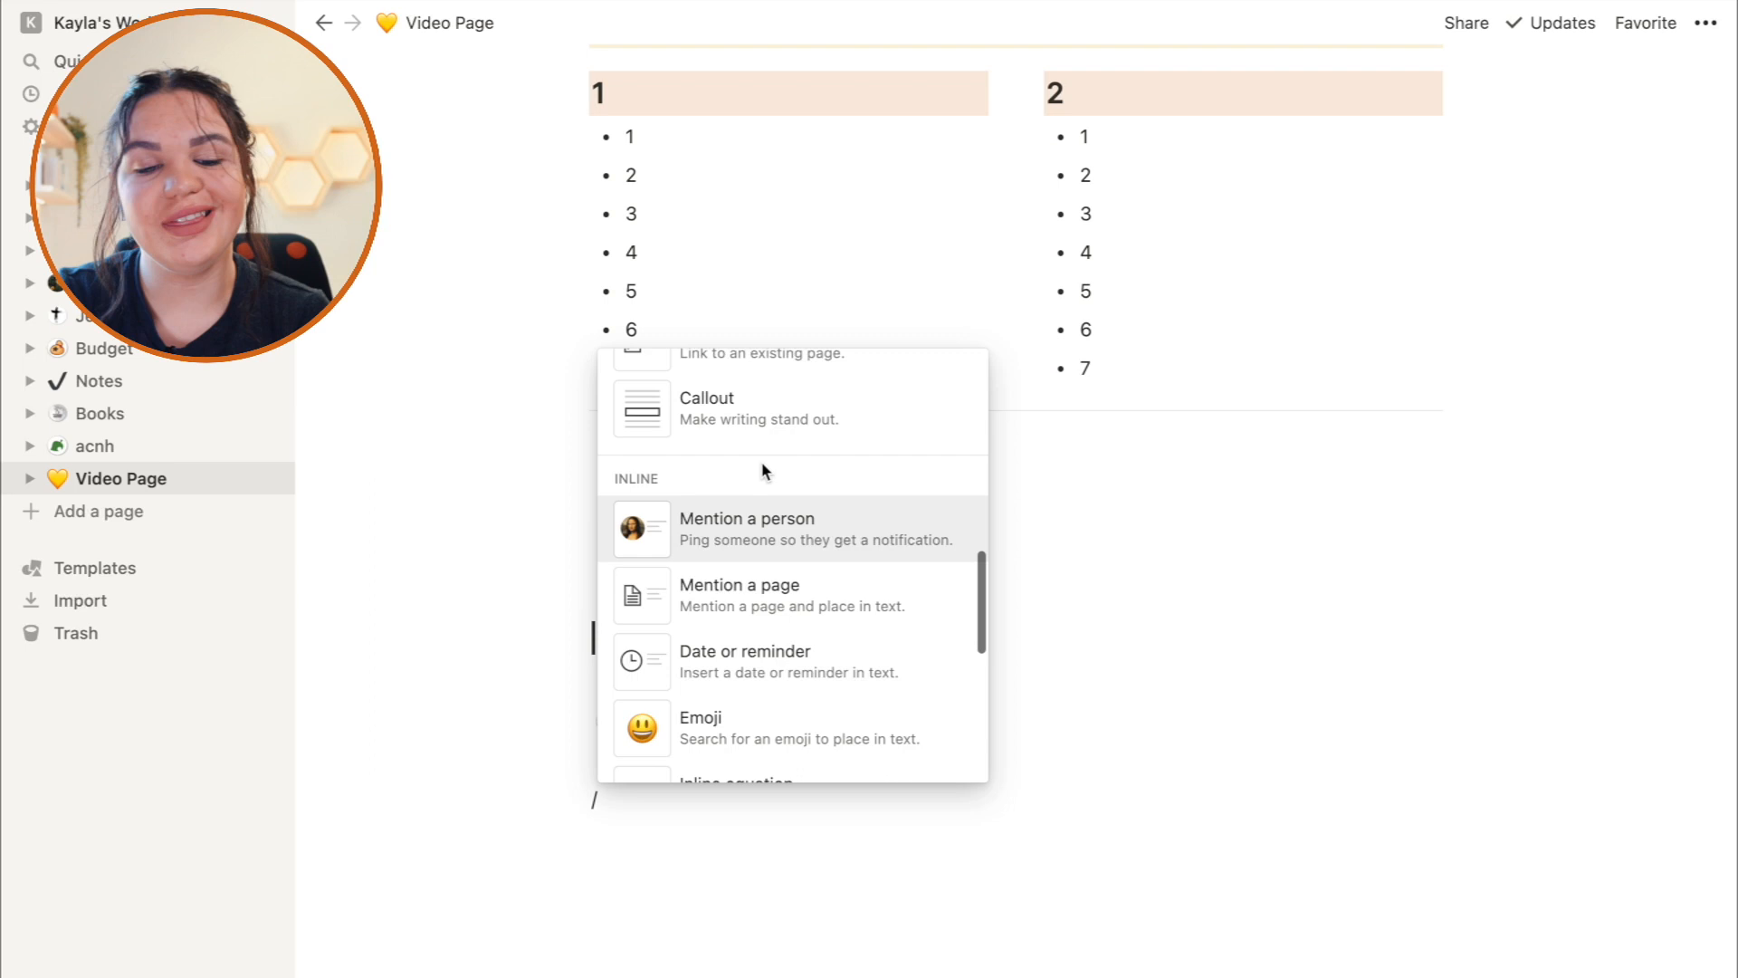
Insert an image block on the new line below the Books link.
scroll(763, 470, "down", 3)
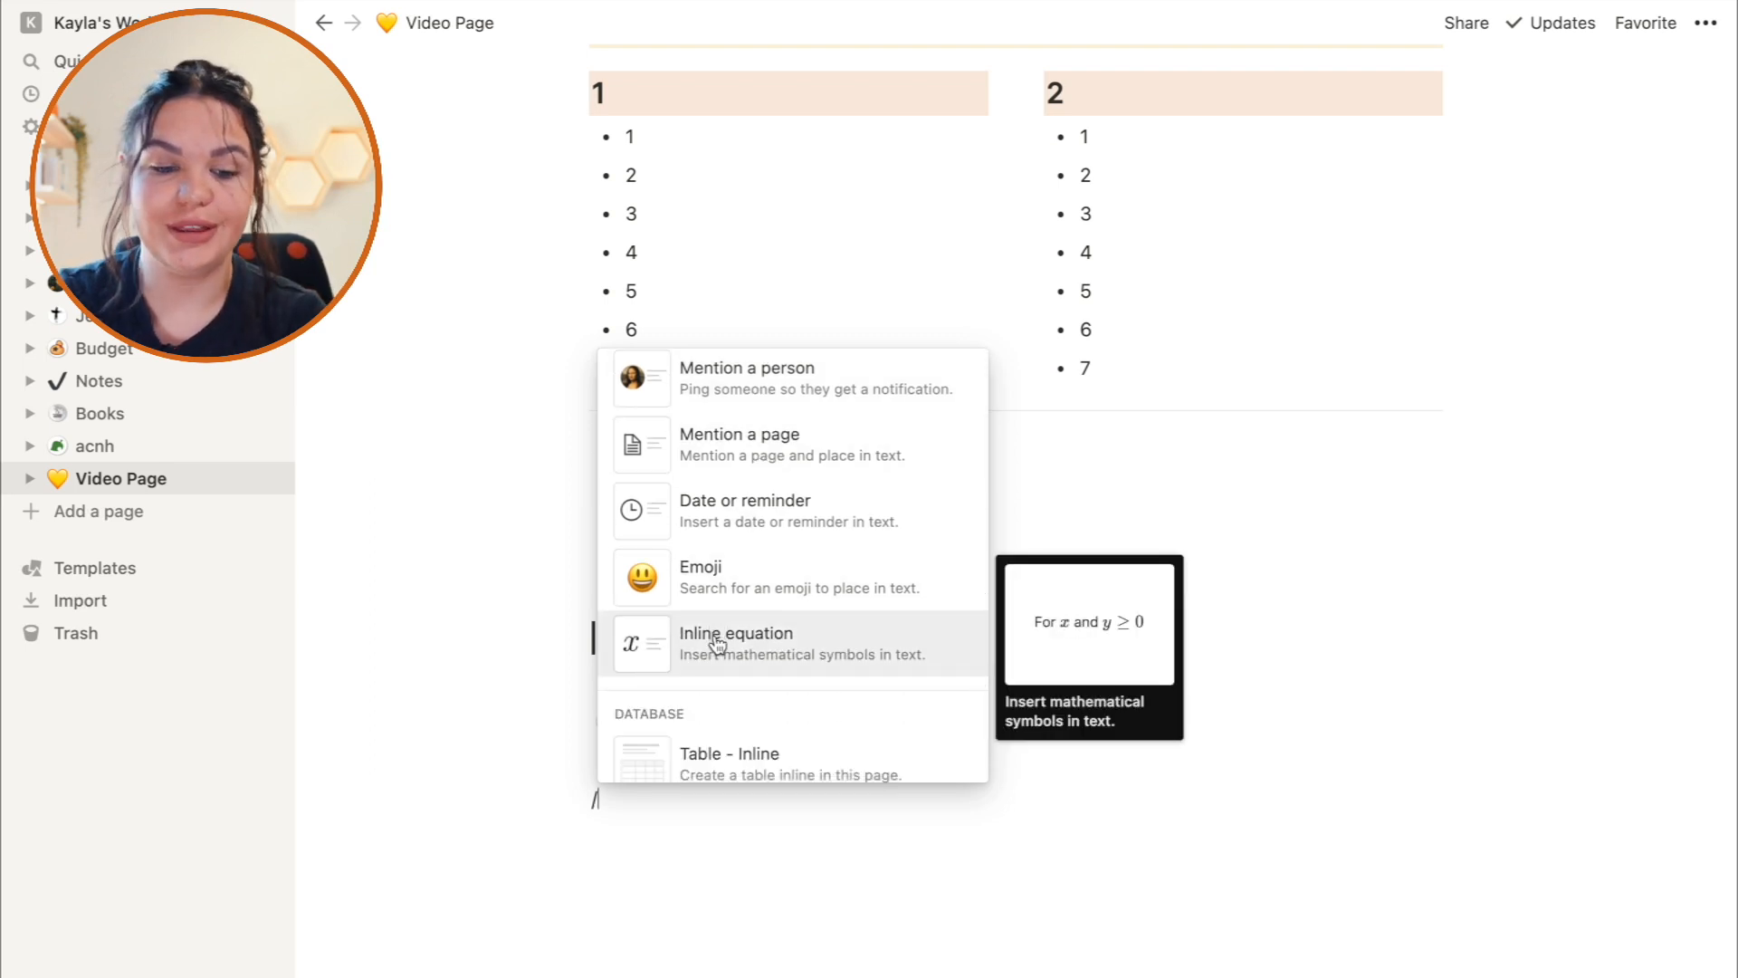
scroll(717, 643, "down", 2)
scroll(718, 573, "down", 2)
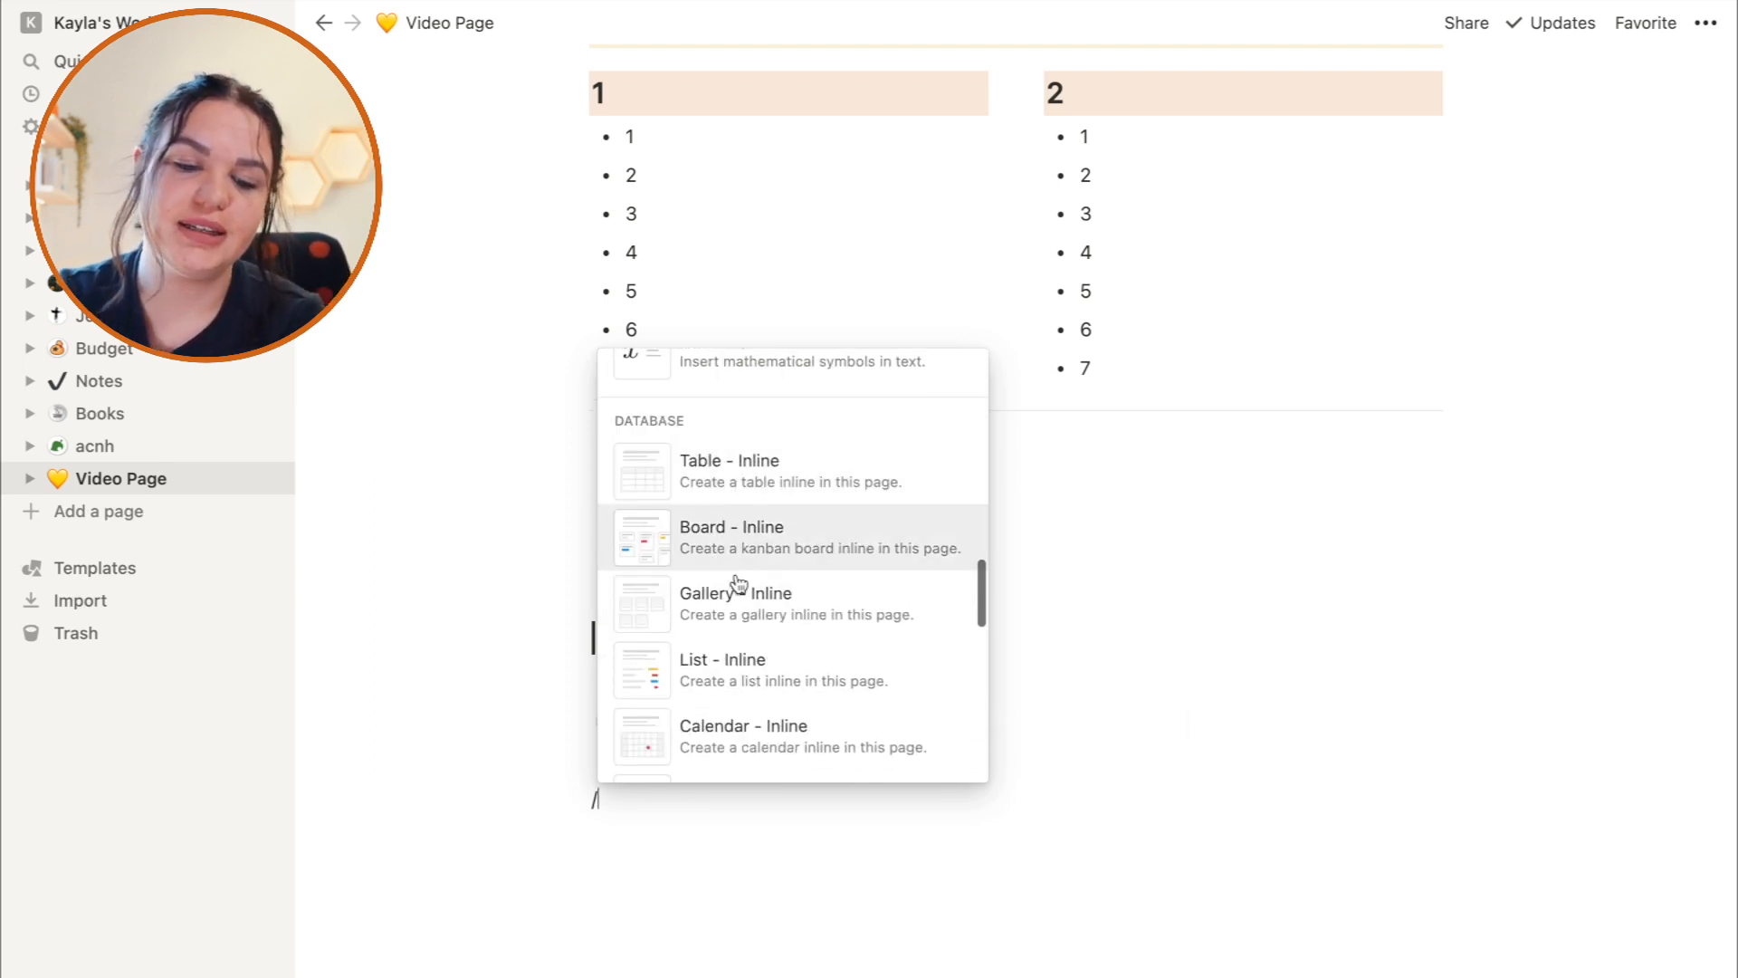
scroll(724, 729, "down", 1)
scroll(730, 747, "down", 6)
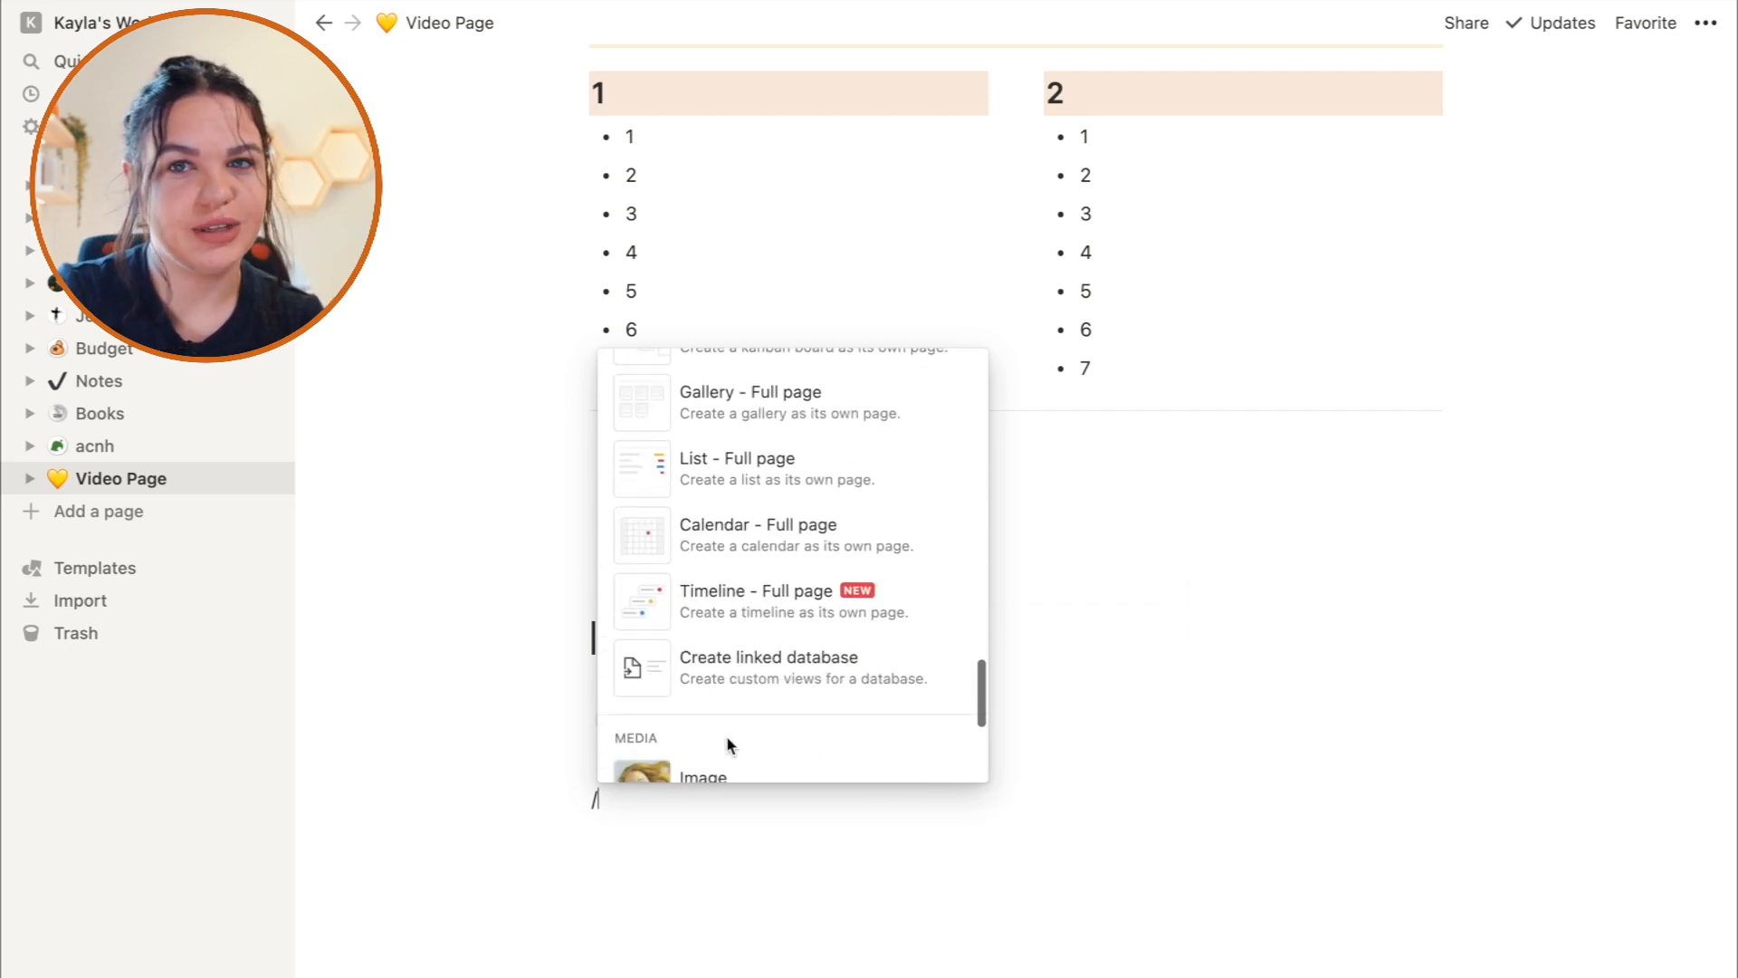
scroll(735, 668, "down", 3)
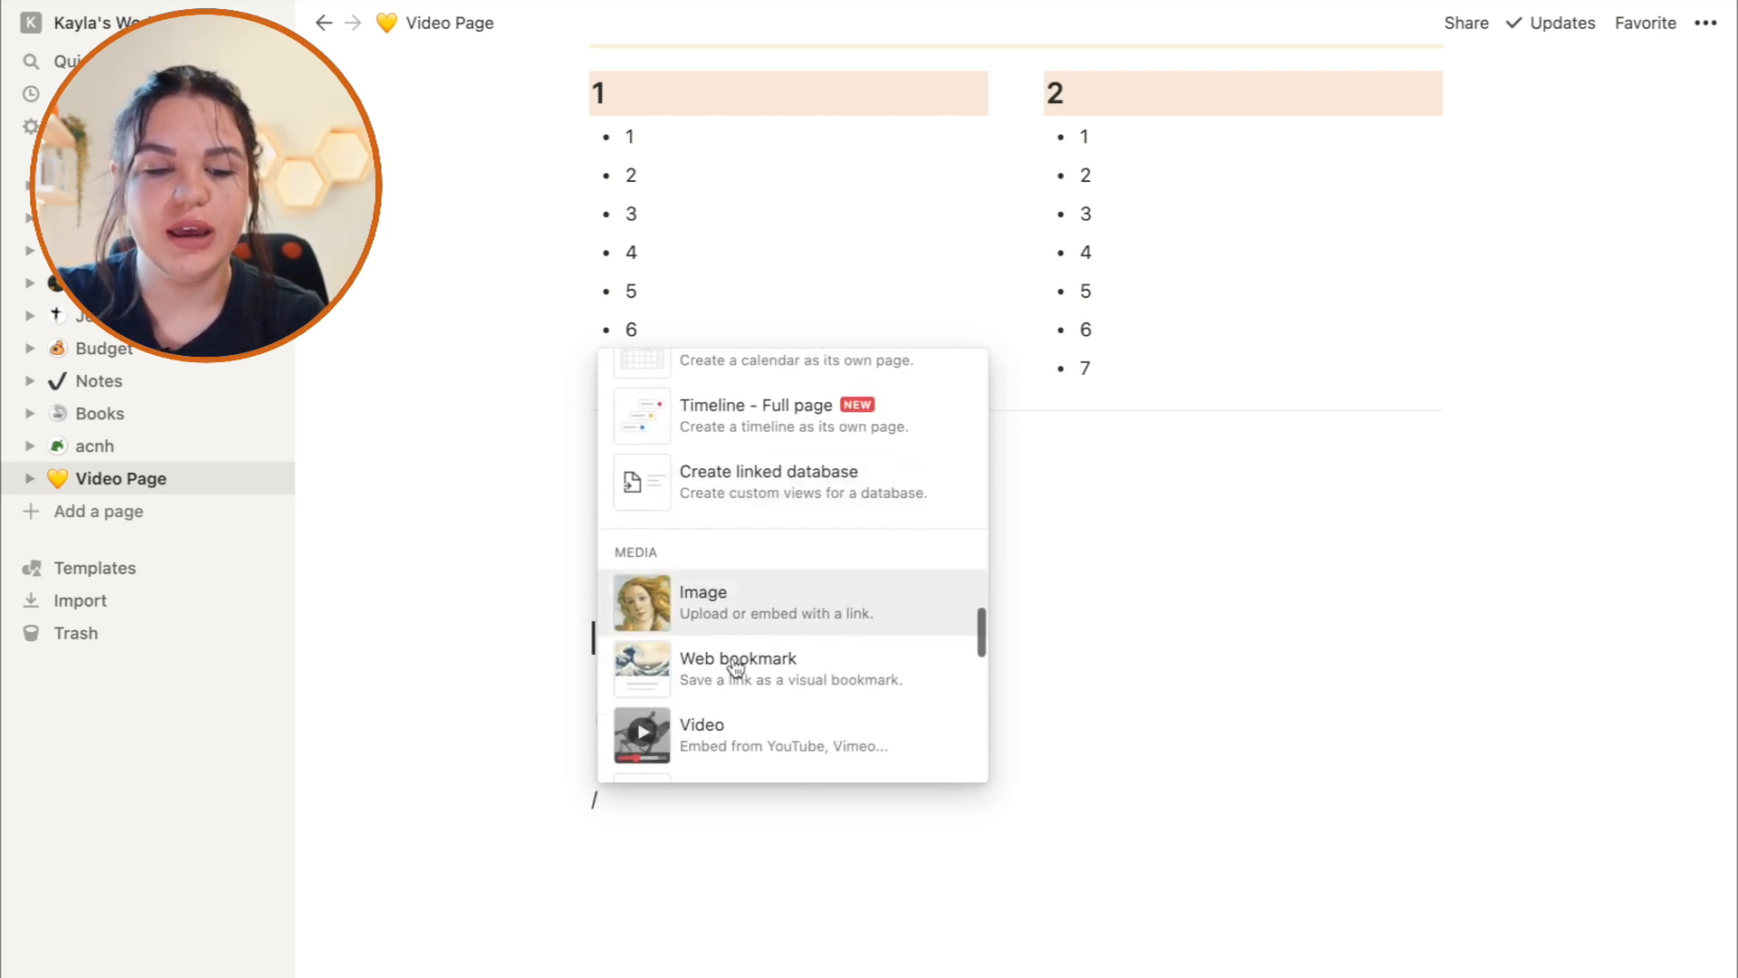
left_click(747, 580)
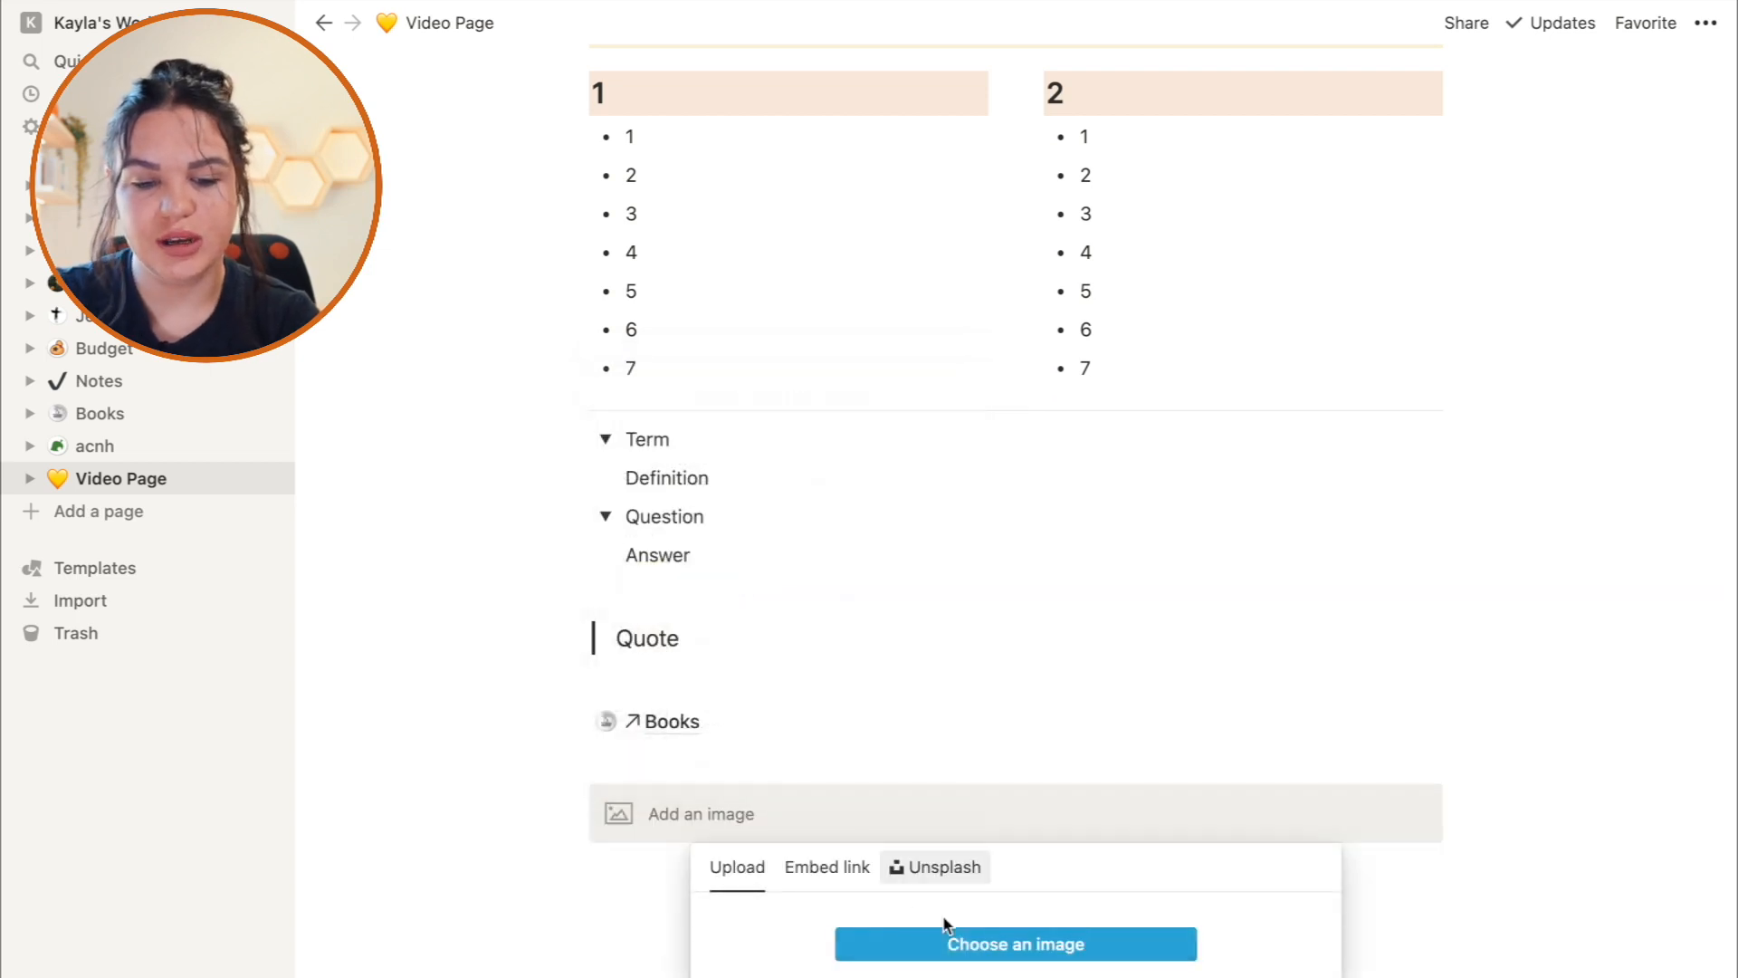
Upload the laptop photo into the new image block and look over the placed picture.
left_click(963, 947)
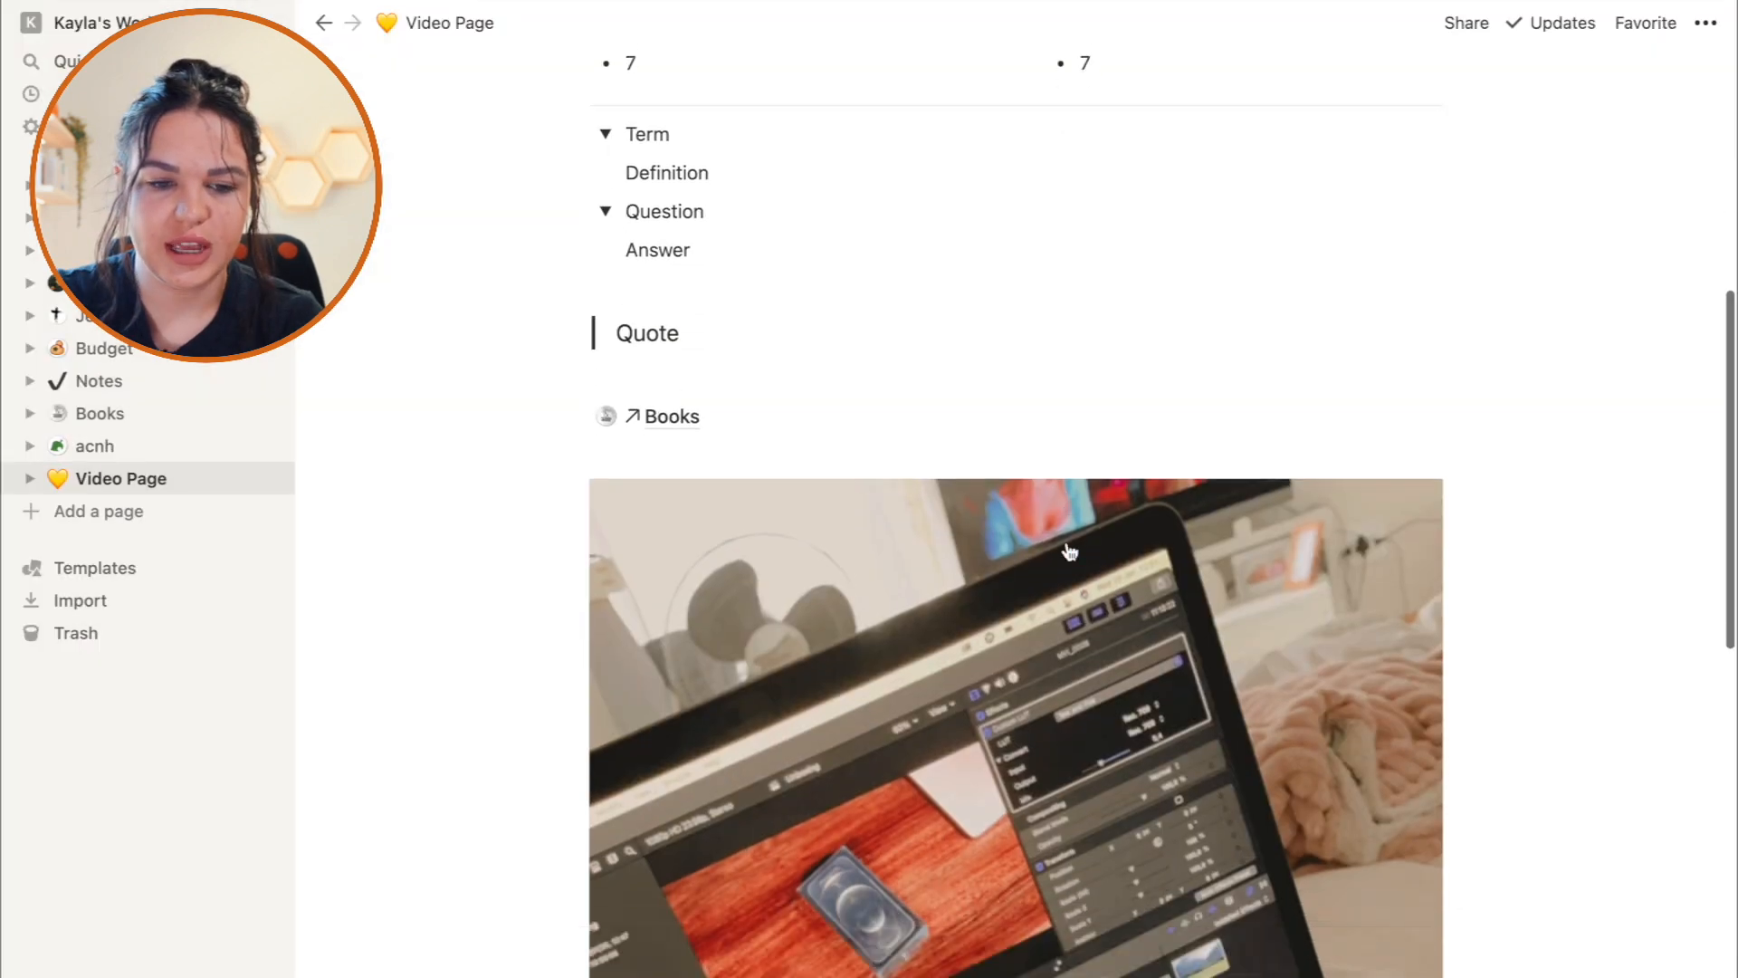
scroll(1068, 551, "down", 5)
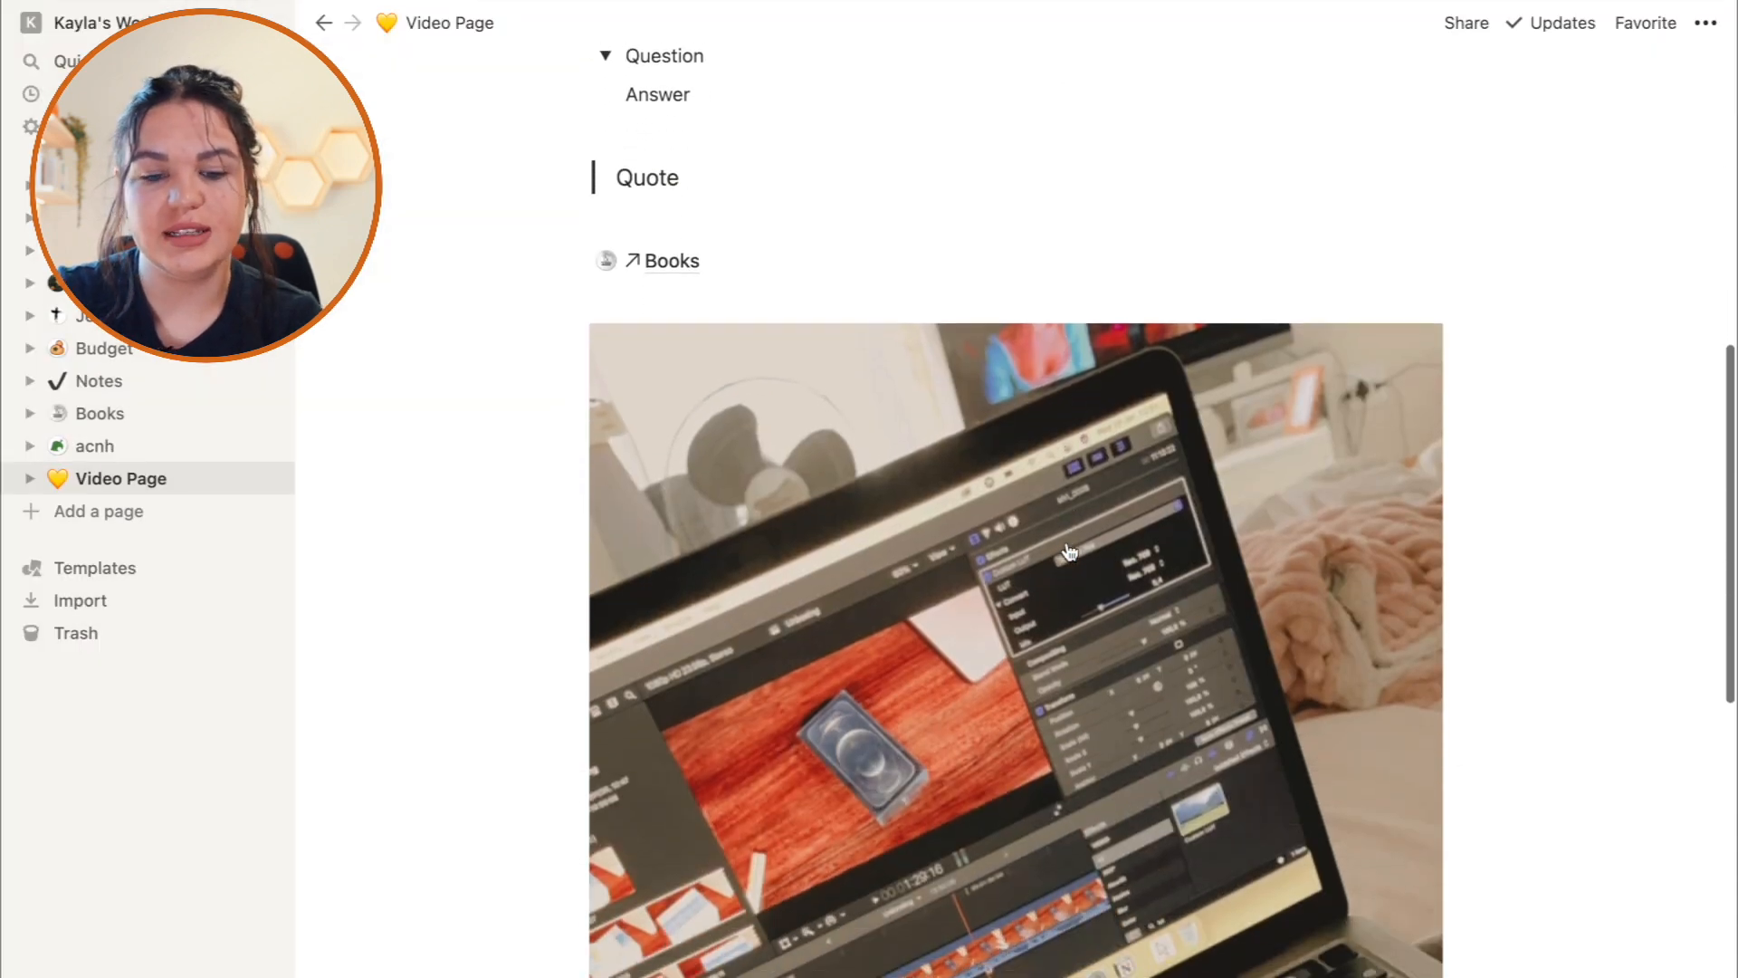
scroll(1069, 551, "down", 6)
scroll(1068, 548, "up", 12)
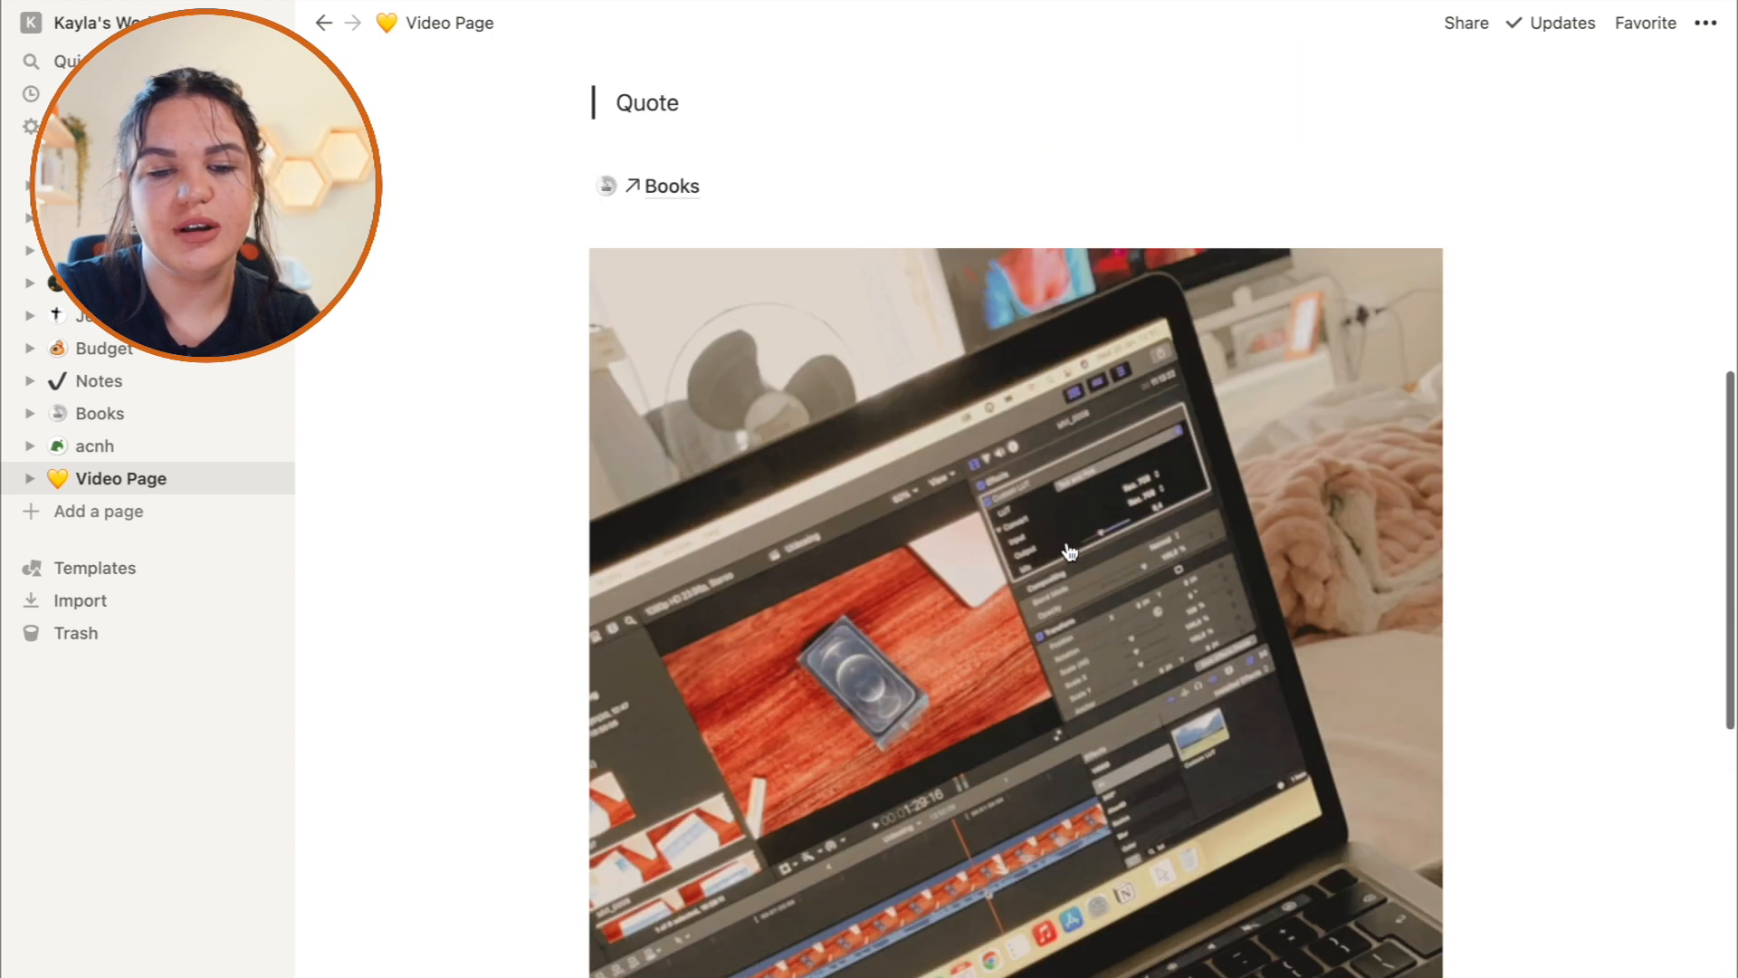
scroll(1067, 542, "up", 2)
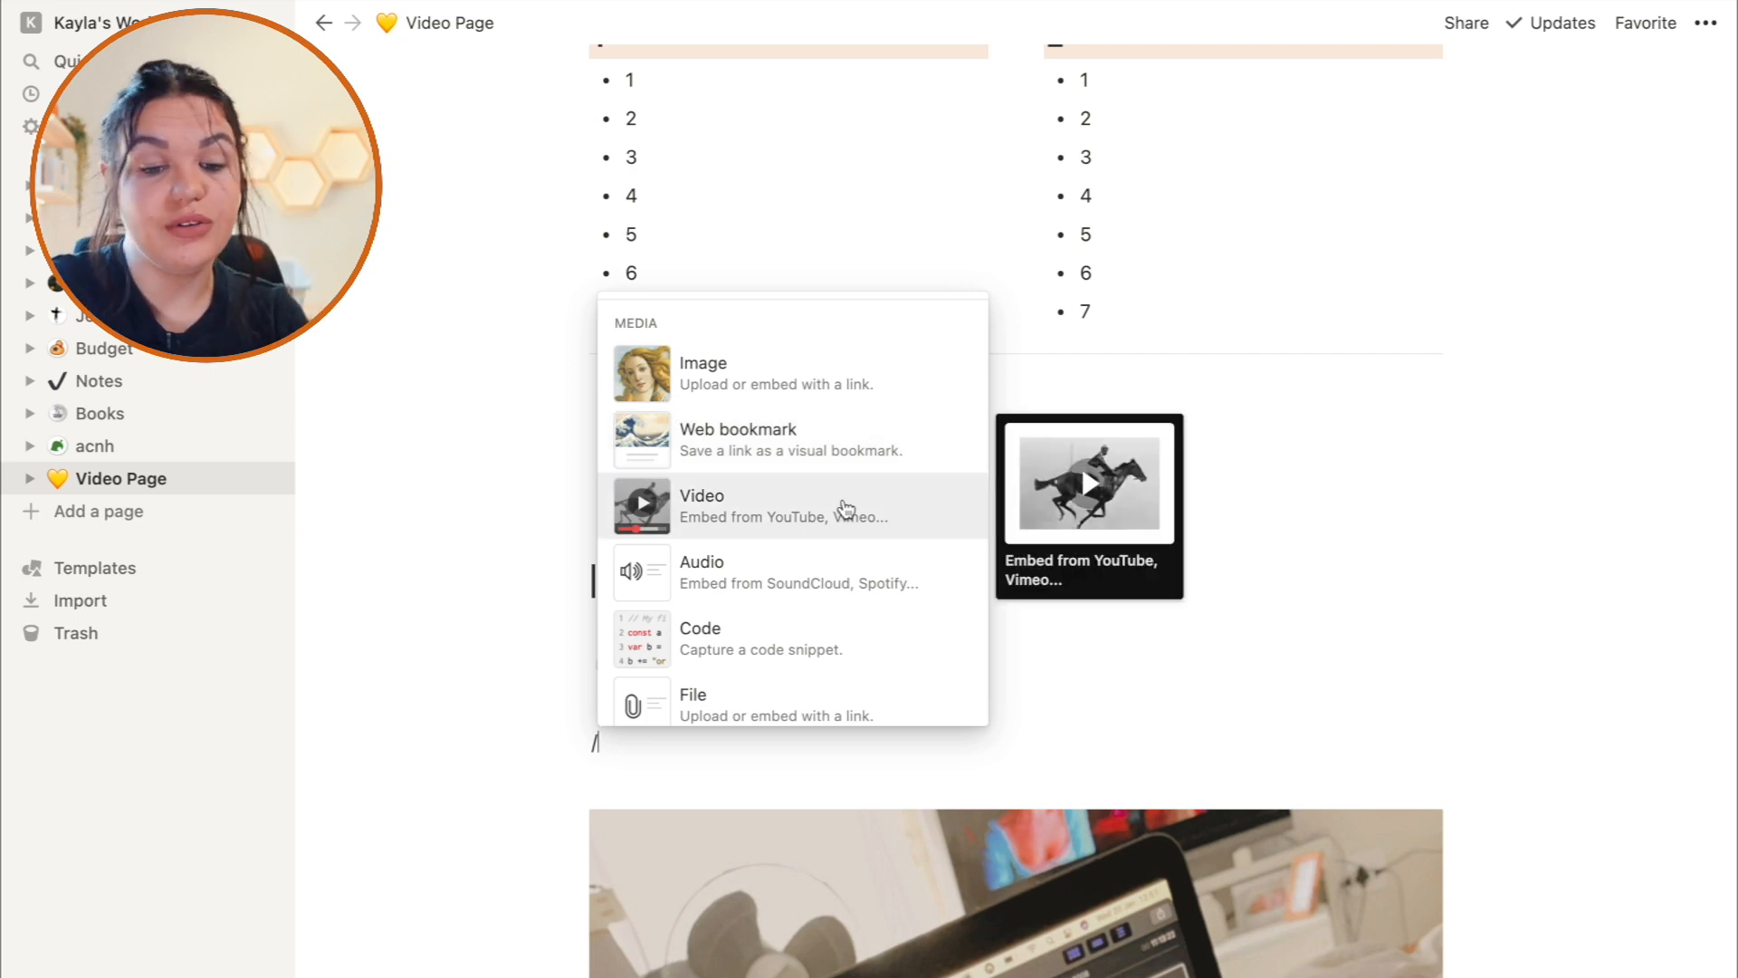
Look through the media block options, switch to the Gr12 workspace and examine the code blocks in the SQL chapter notes.
scroll(834, 570, "down", 3)
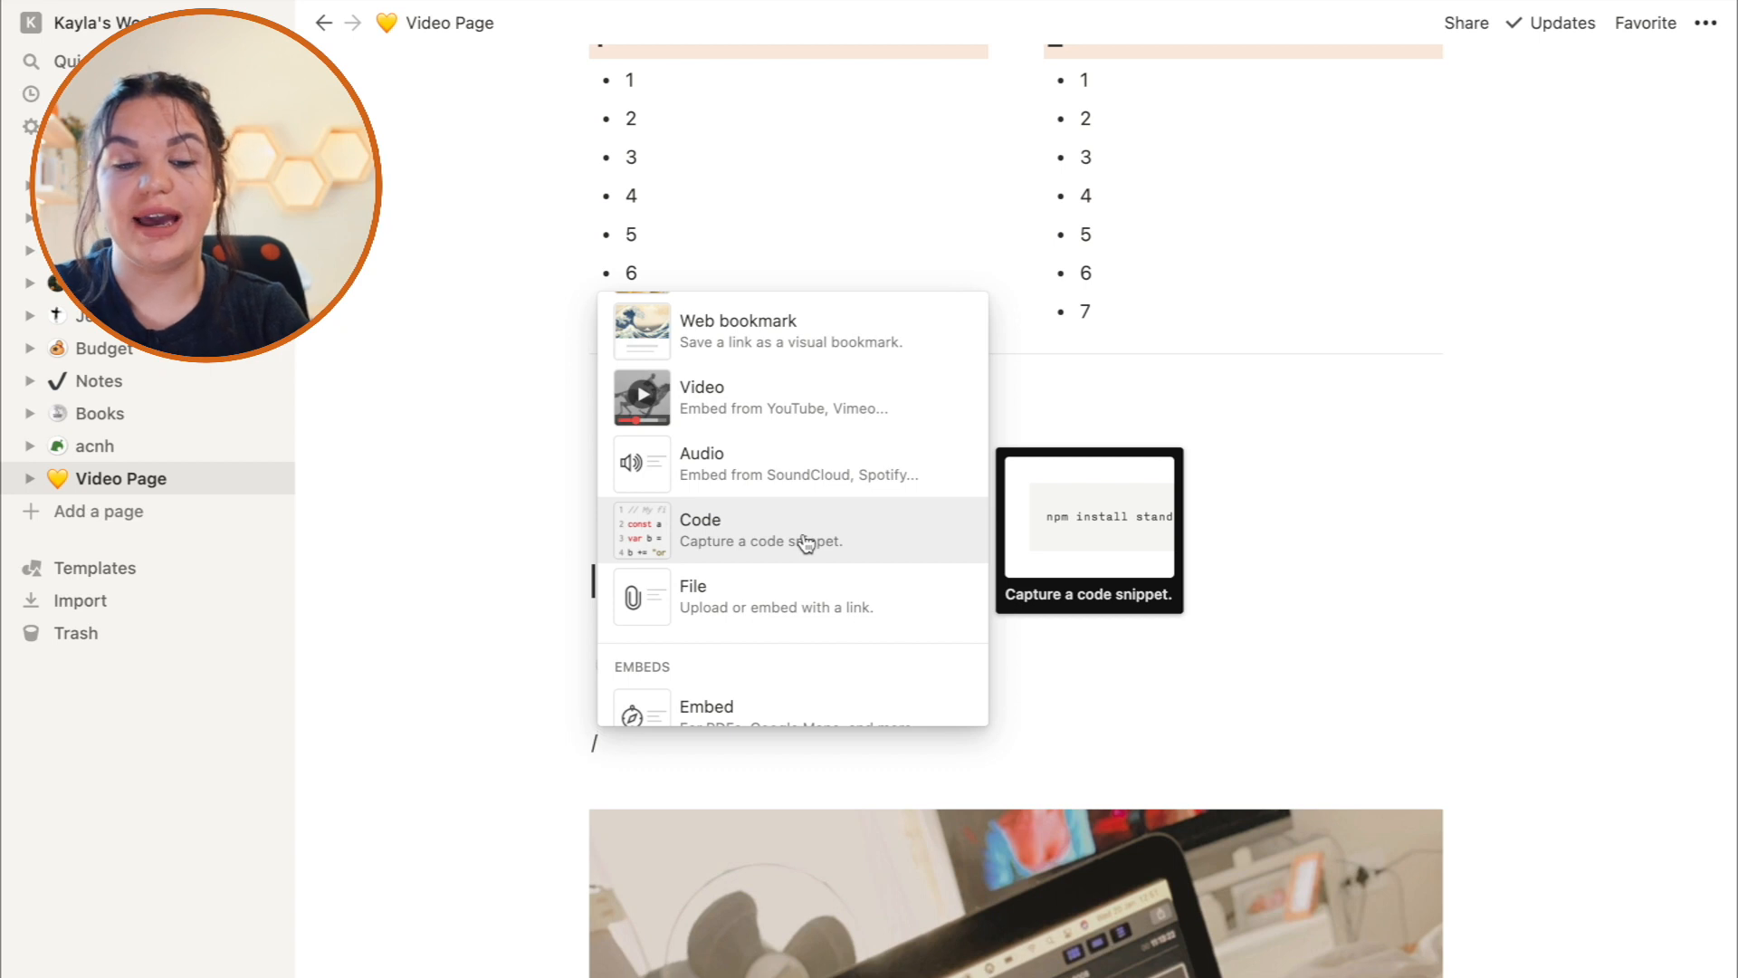
left_click(190, 23)
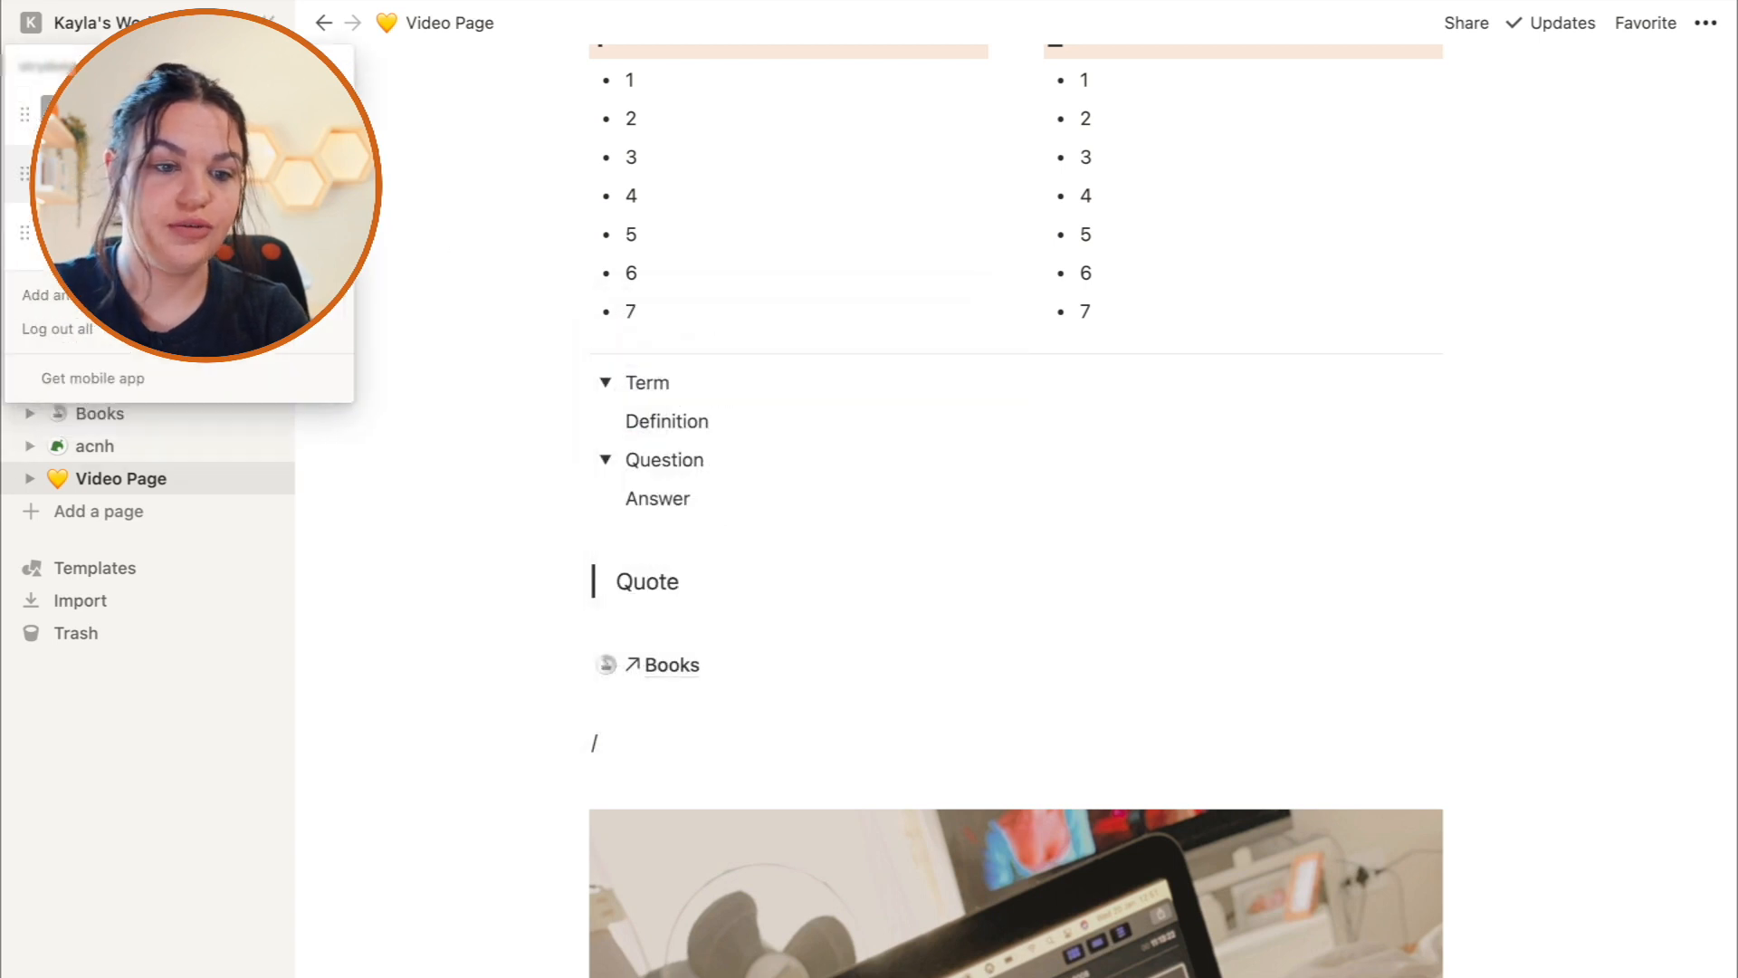
left_click(181, 172)
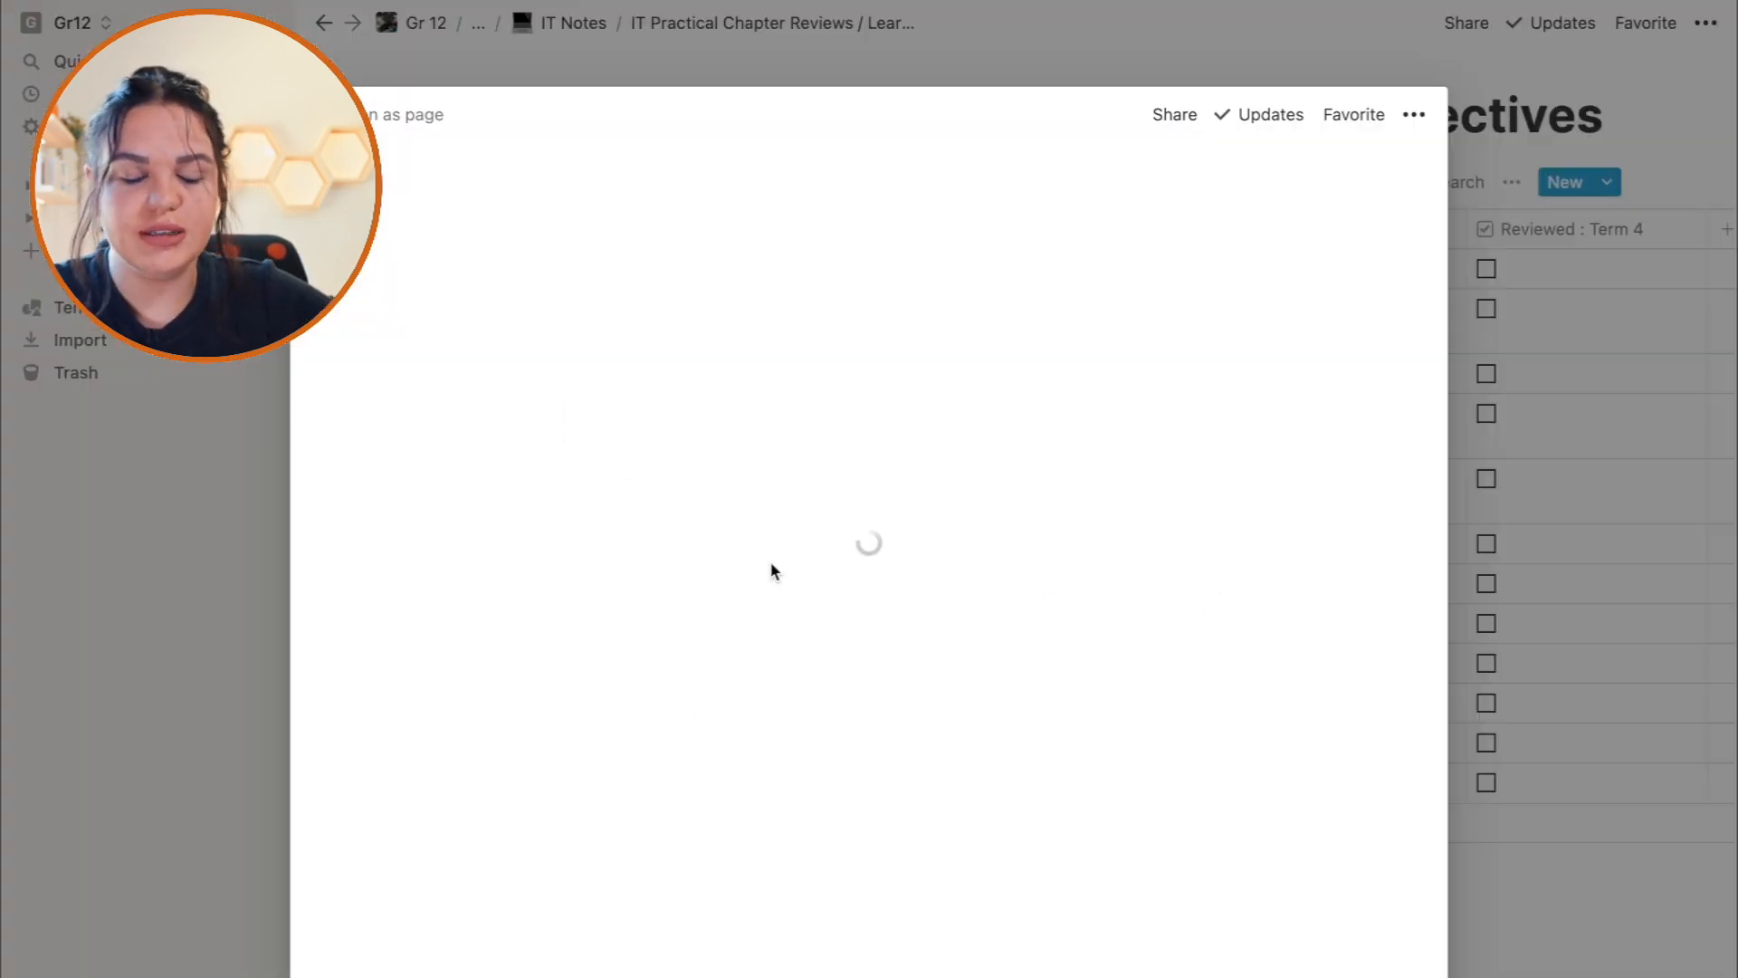
scroll(861, 588, "down", 10)
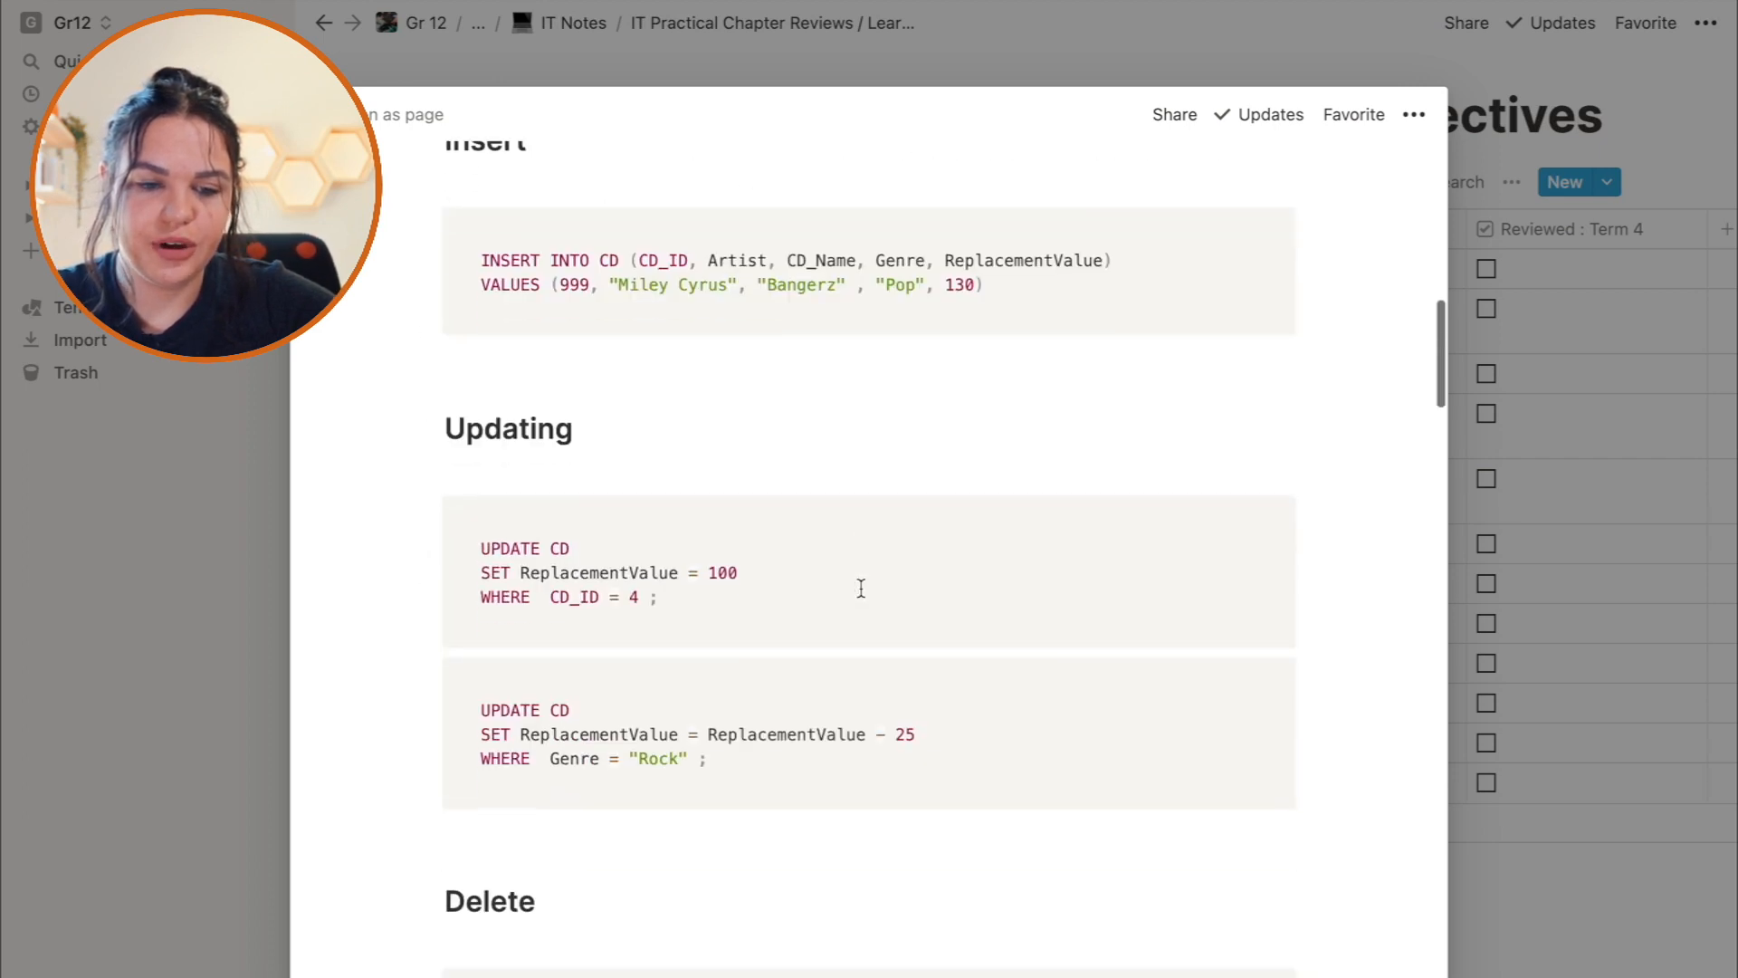
scroll(861, 588, "down", 20)
scroll(861, 588, "down", 20)
scroll(861, 589, "up", 10)
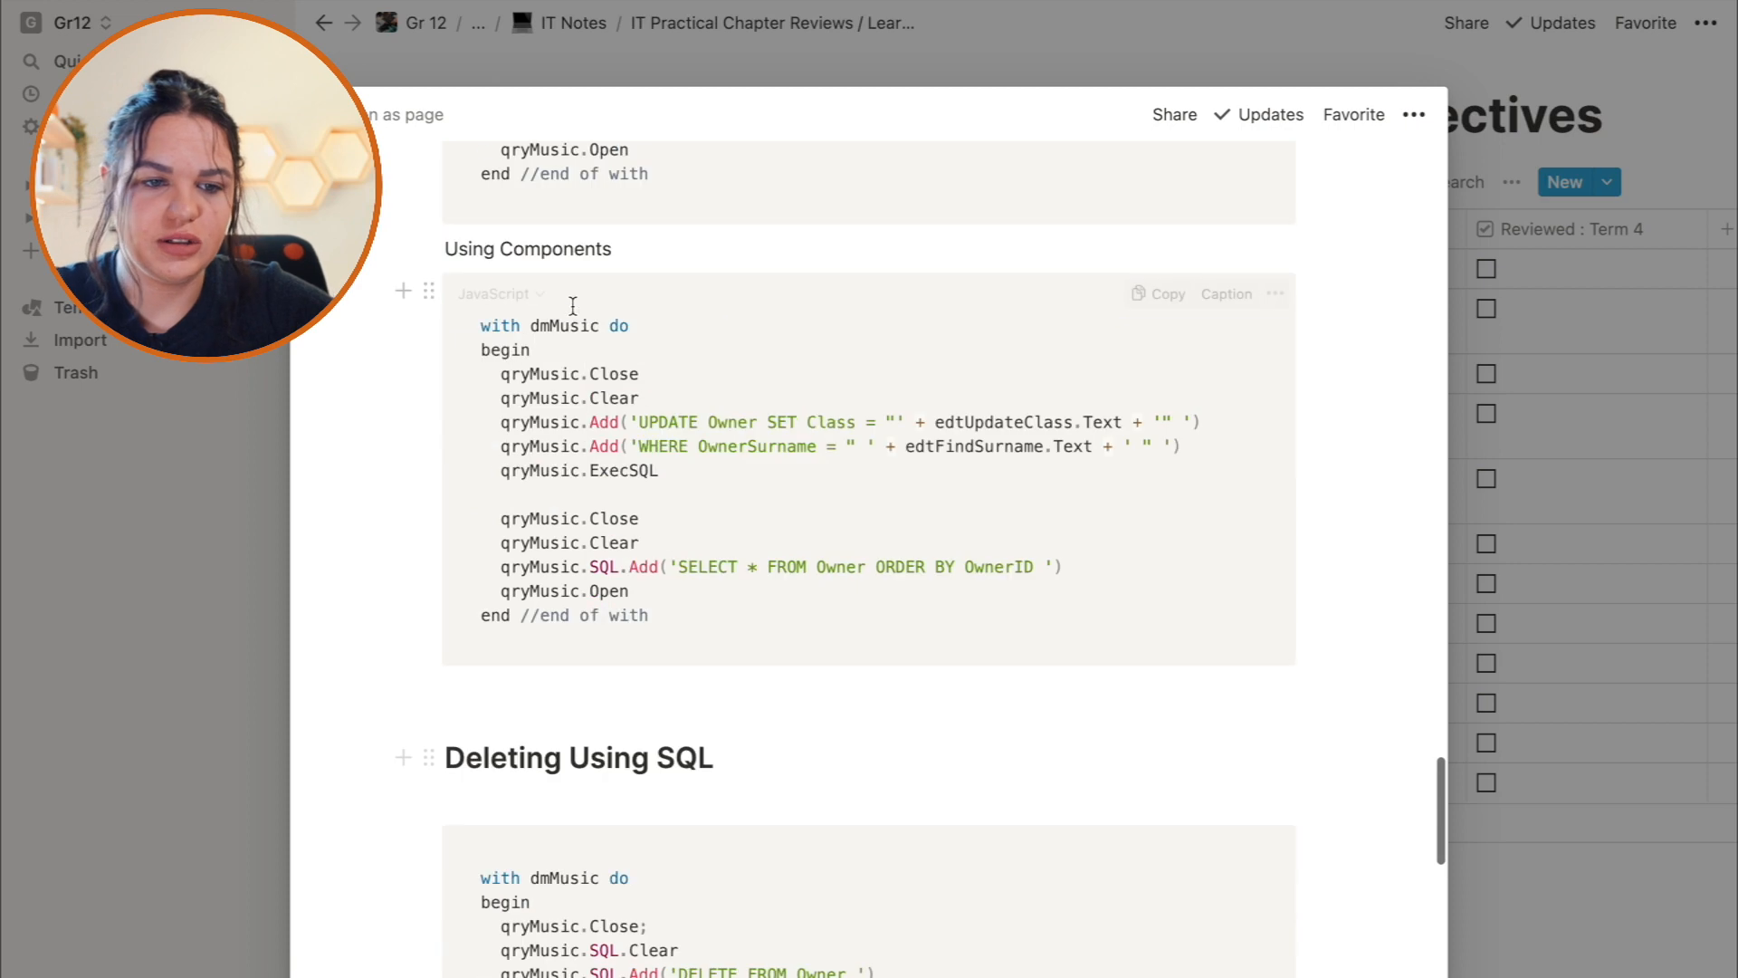
Close the SQL notes, open Chapter 3 : Arrays from the chapter table and examine its code blocks.
left_click(256, 508)
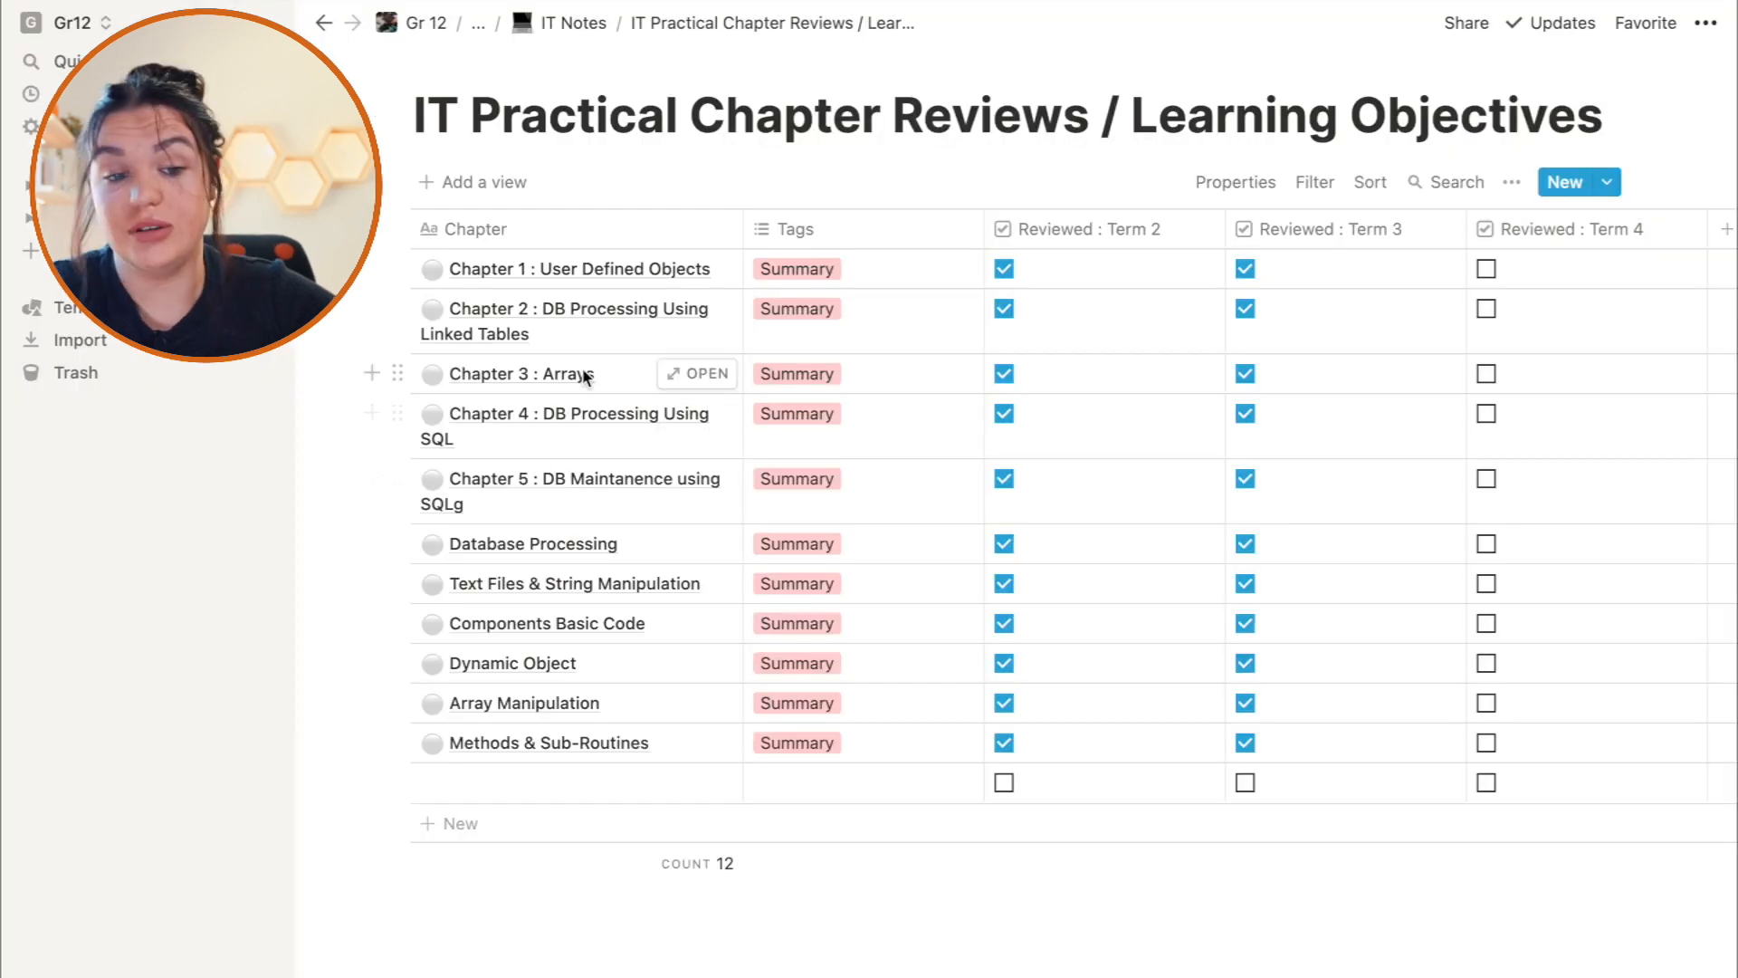
left_click(671, 374)
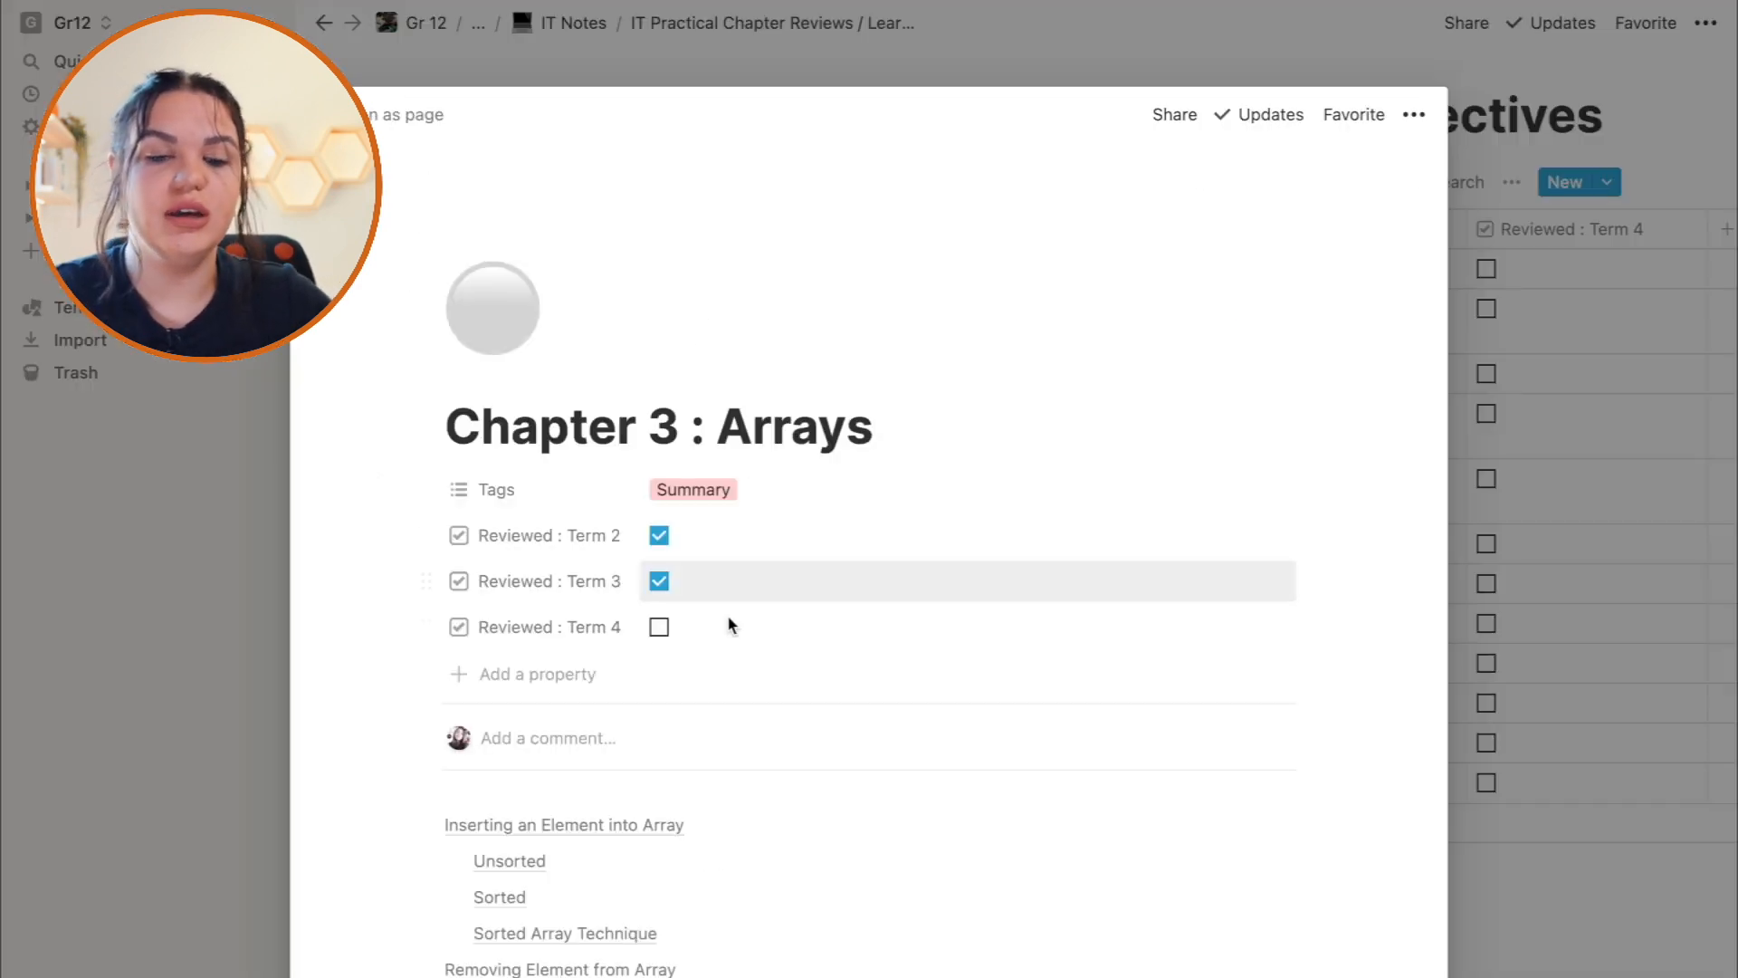
scroll(723, 625, "down", 15)
scroll(722, 623, "down", 15)
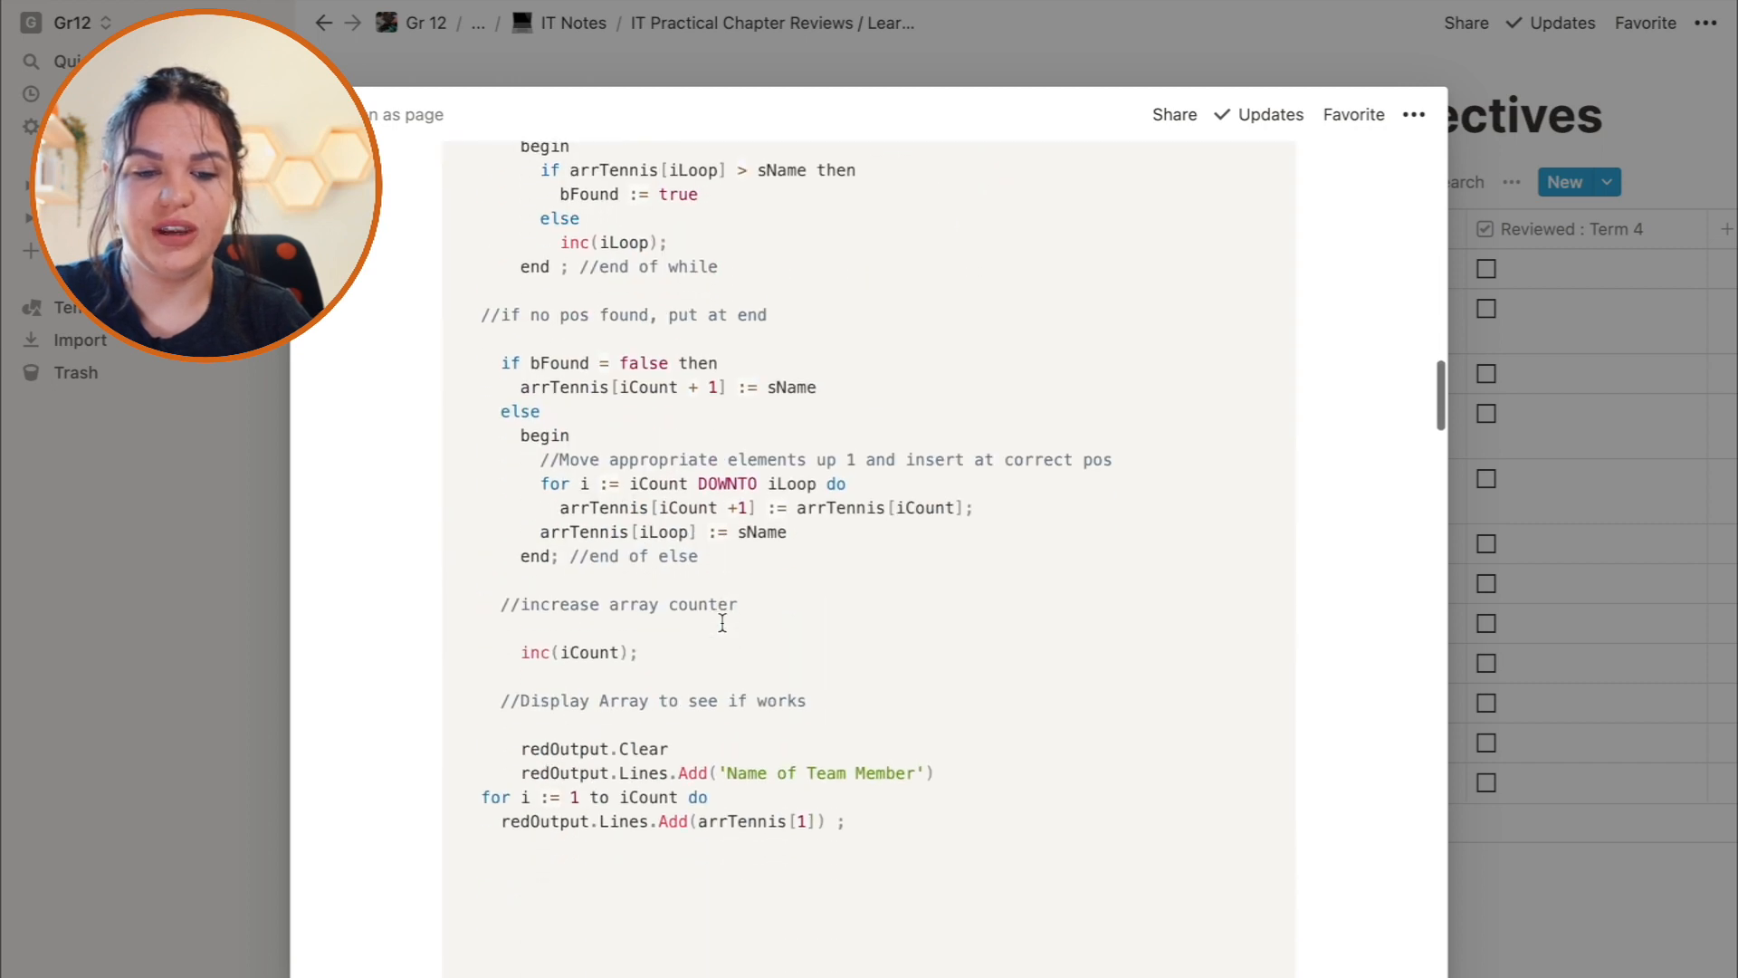
scroll(722, 623, "down", 5)
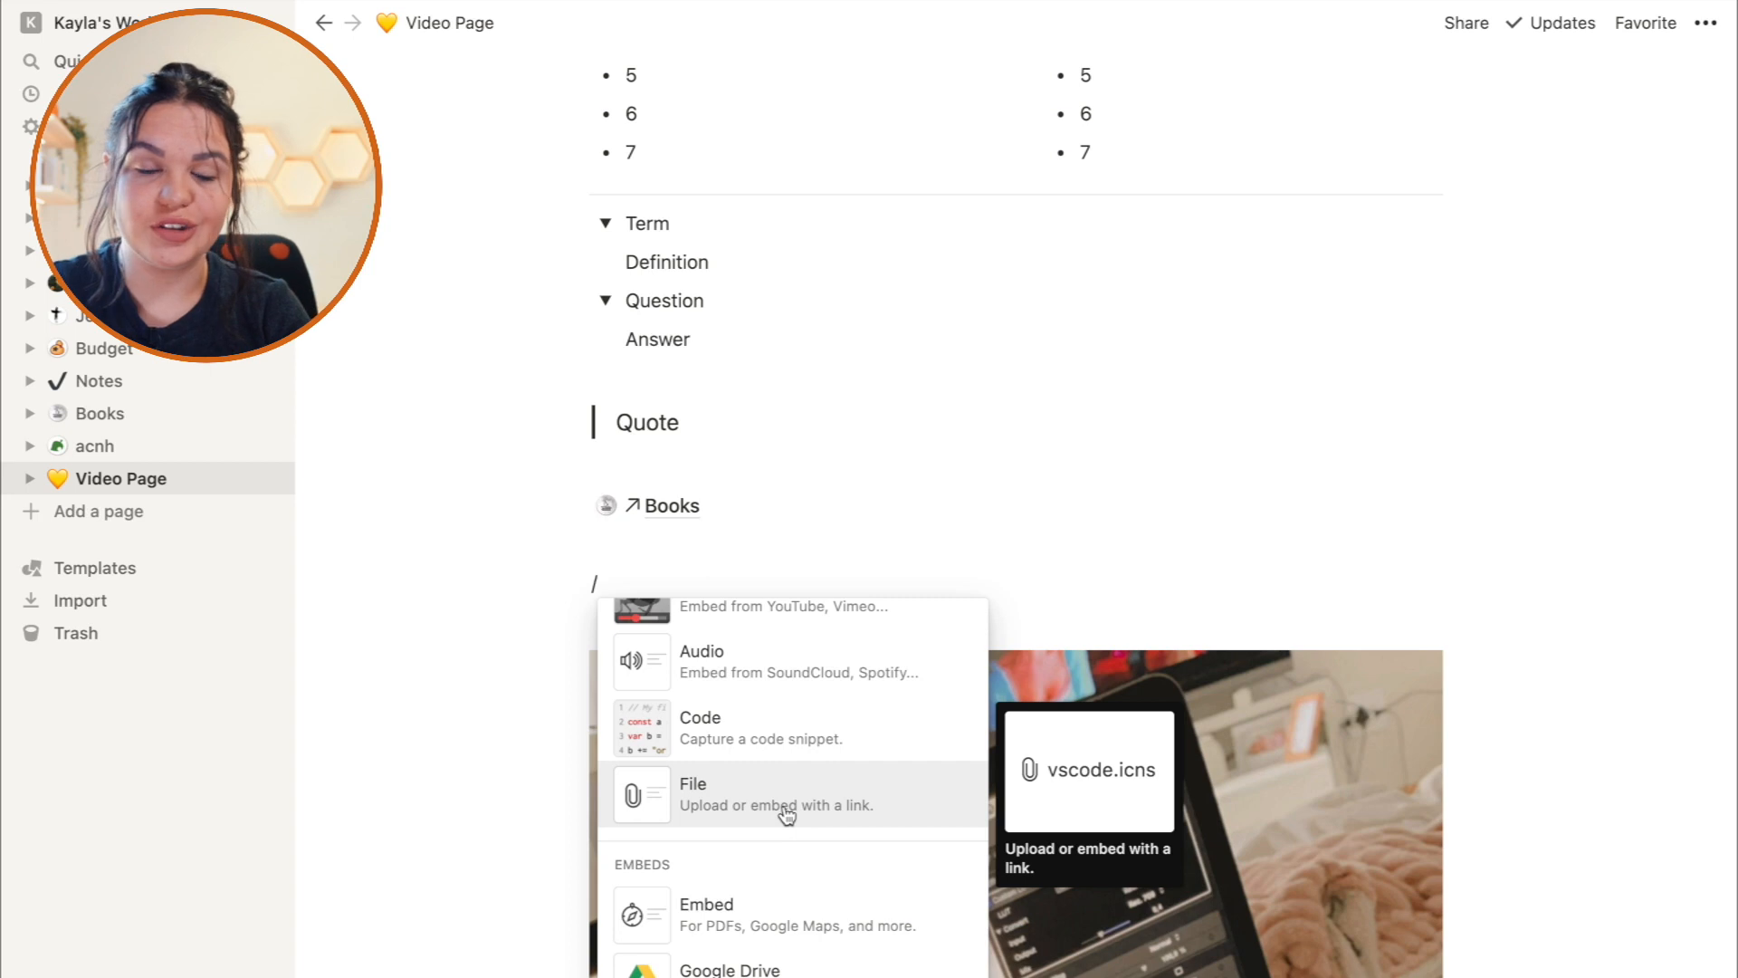
Clear the unfinished slash command from the line below the Books link on Video Page.
left_click(660, 574)
key("BackSpace")
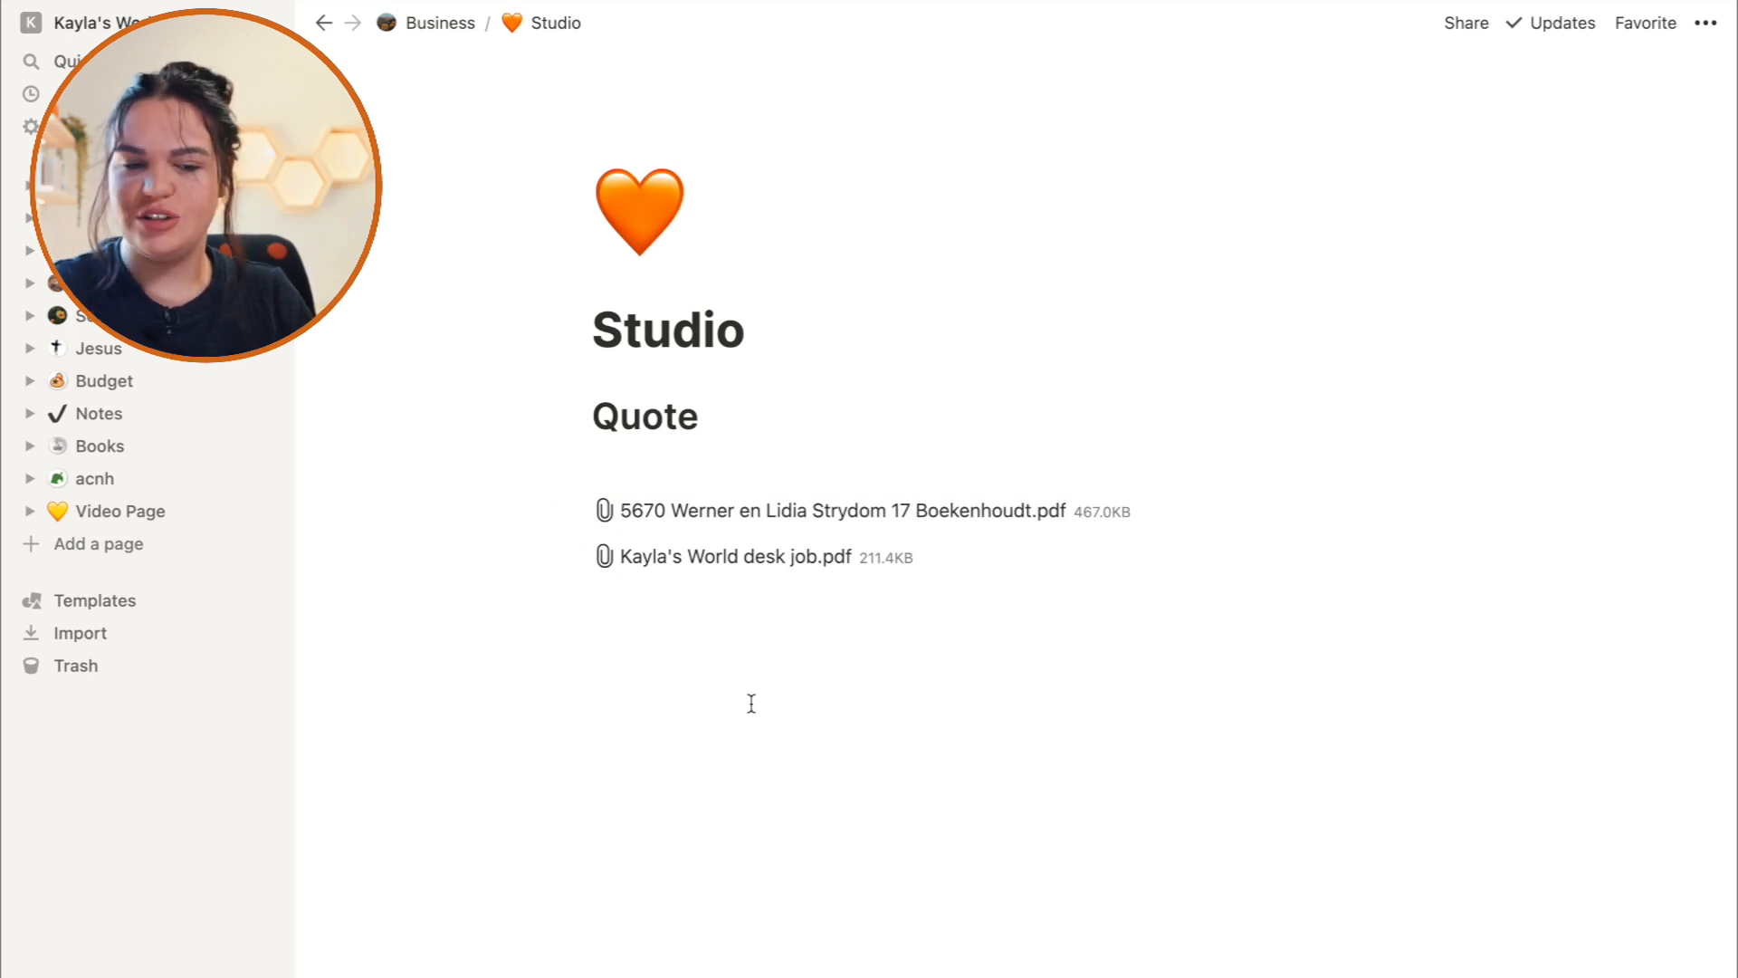
Go from the Studio page up to Business, reopen Studio to view its file attachments and return to Video Page.
left_click(448, 23)
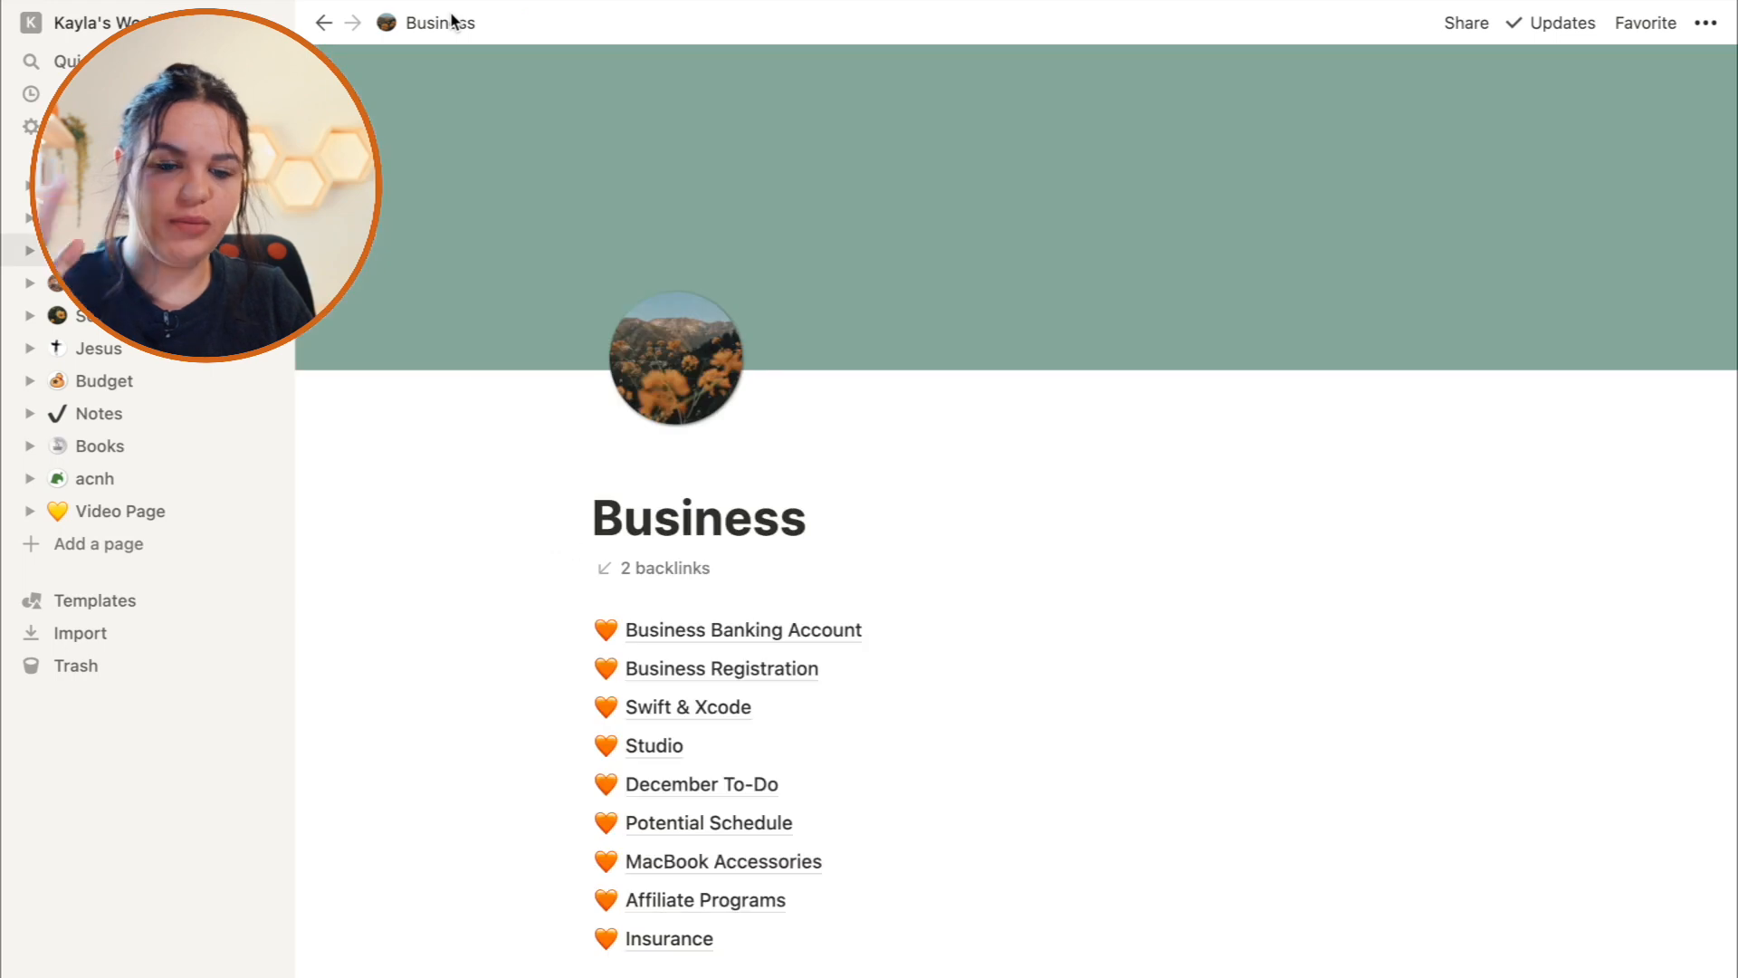
left_click(682, 759)
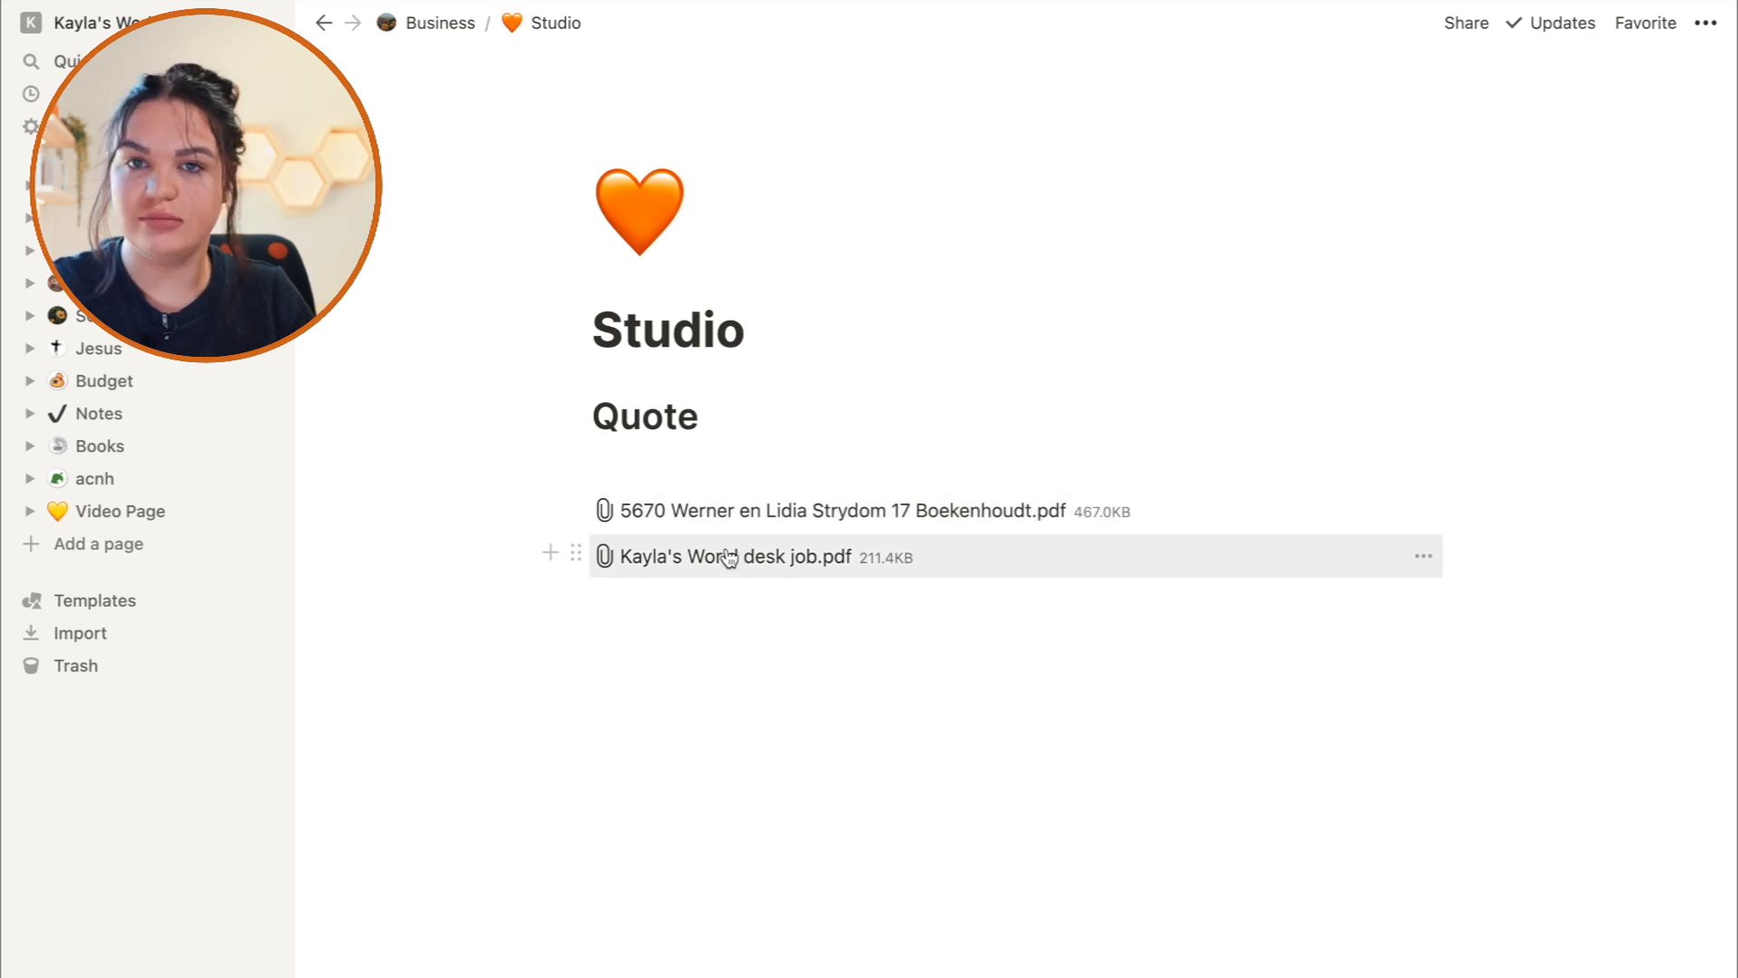
left_click(124, 514)
Create a sub-page titled Tables on the empty line below the Books link.
scroll(552, 570, "down", 6)
left_click(658, 614)
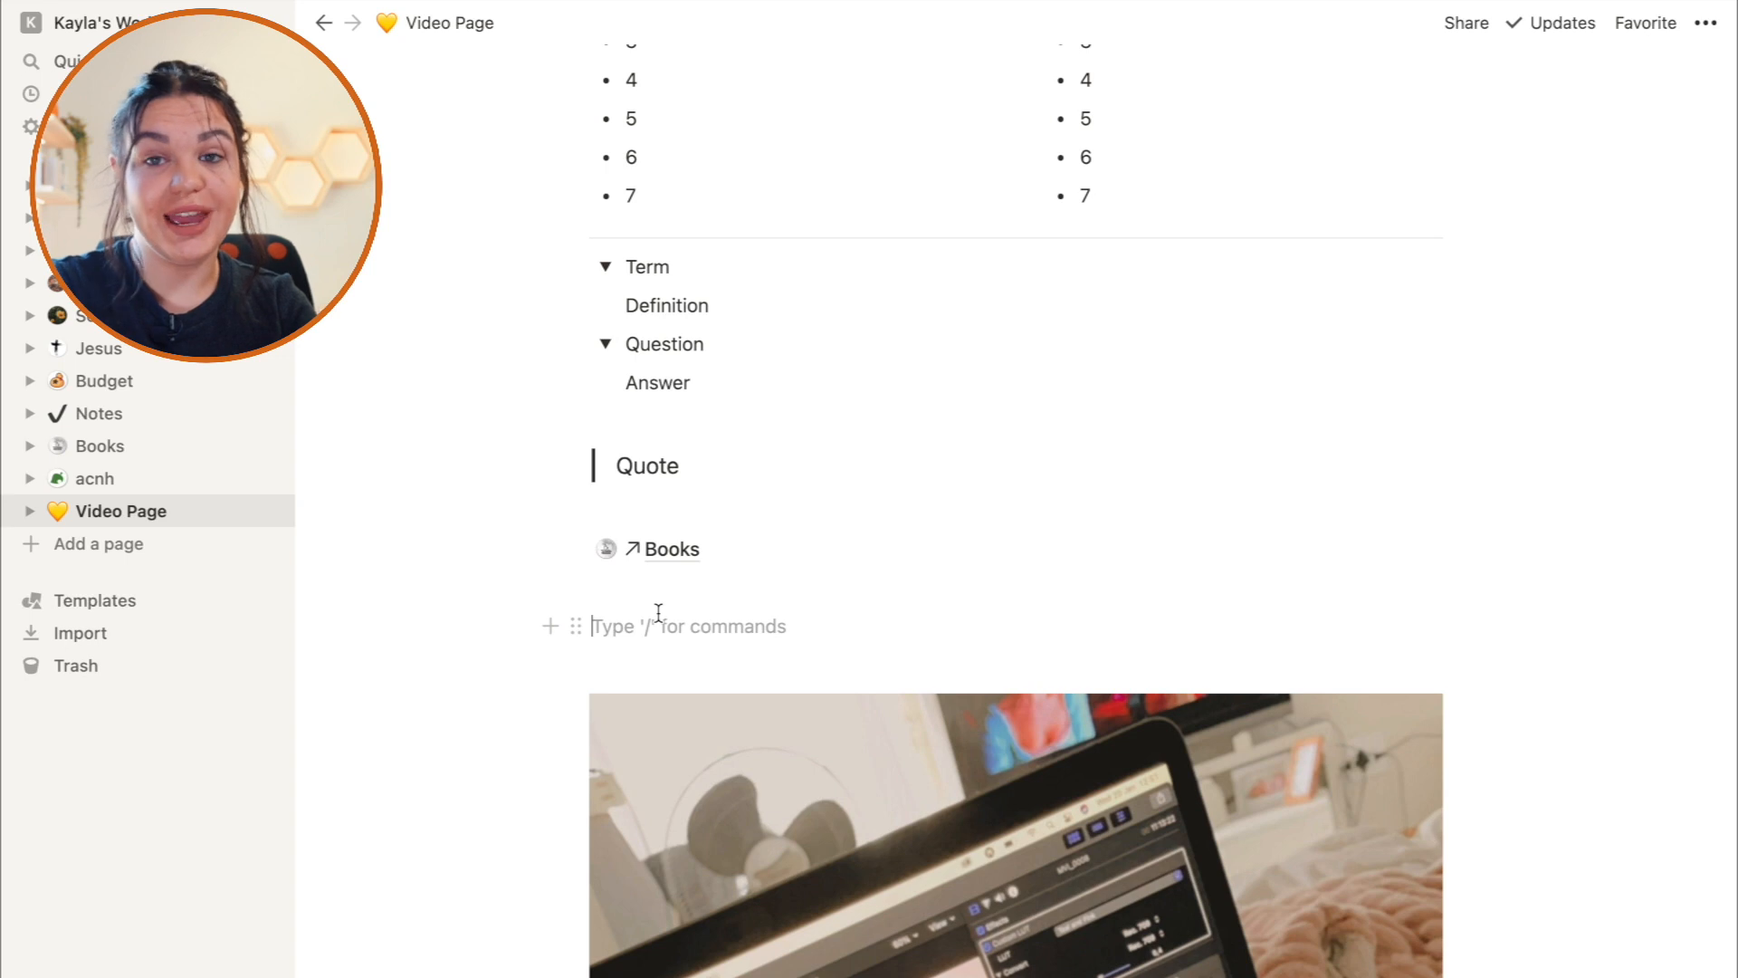
type("/pa")
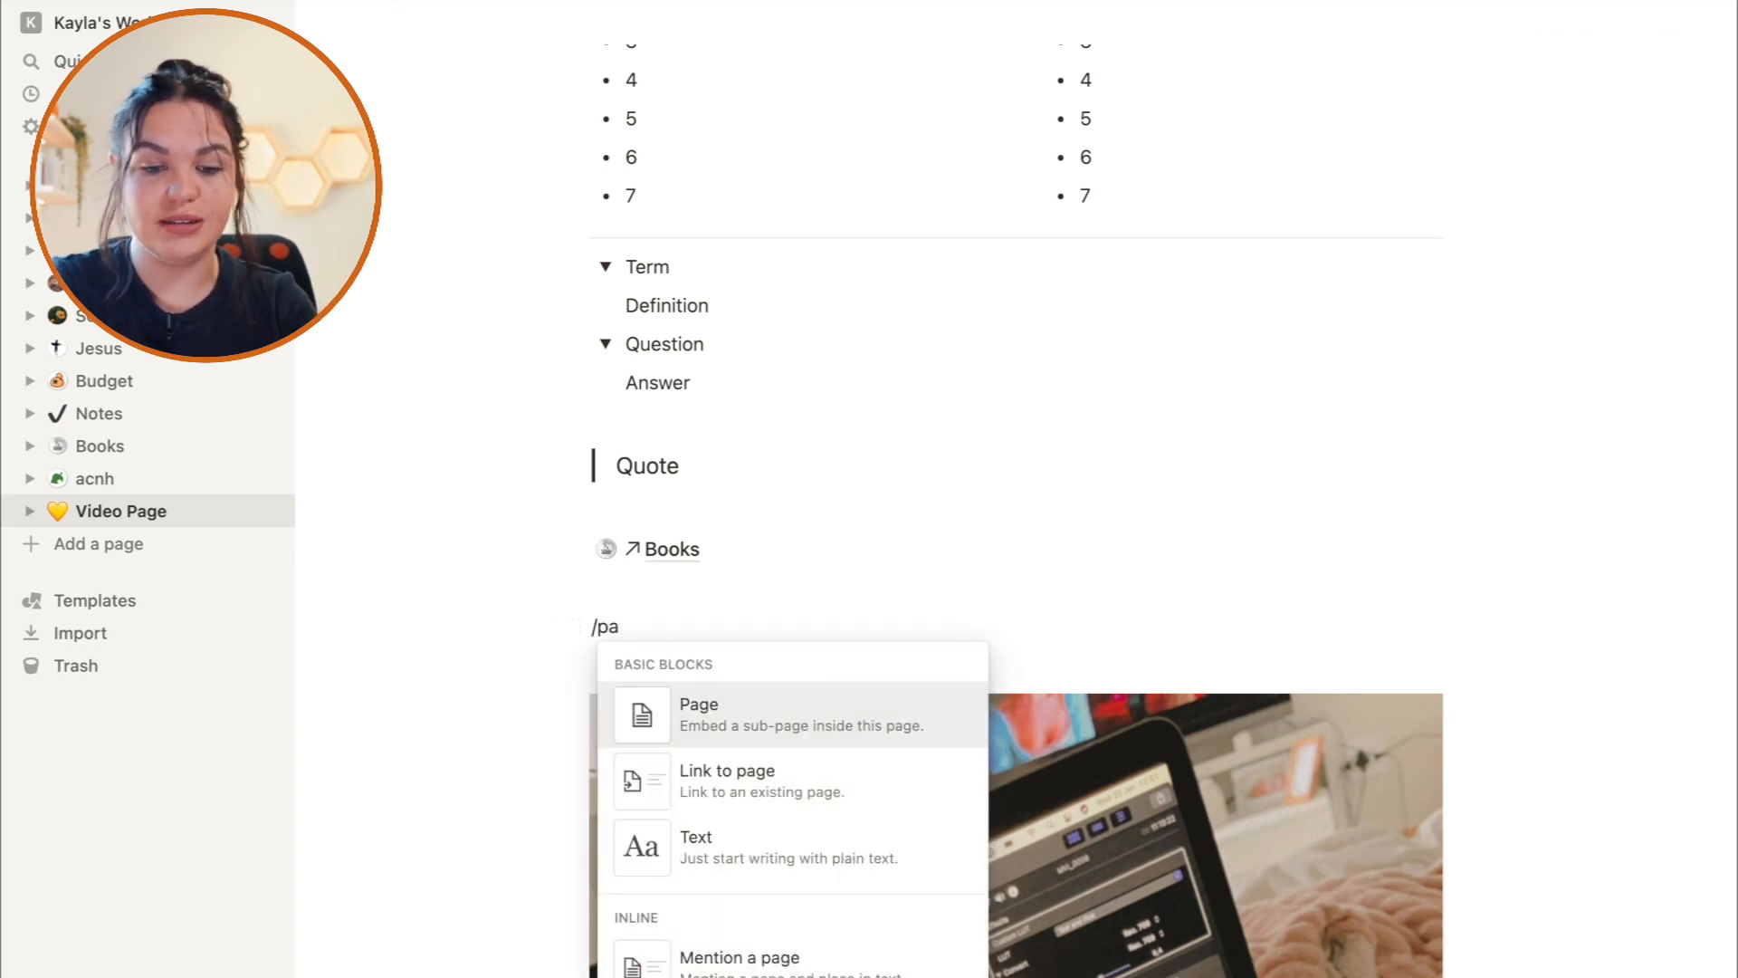
key("Return")
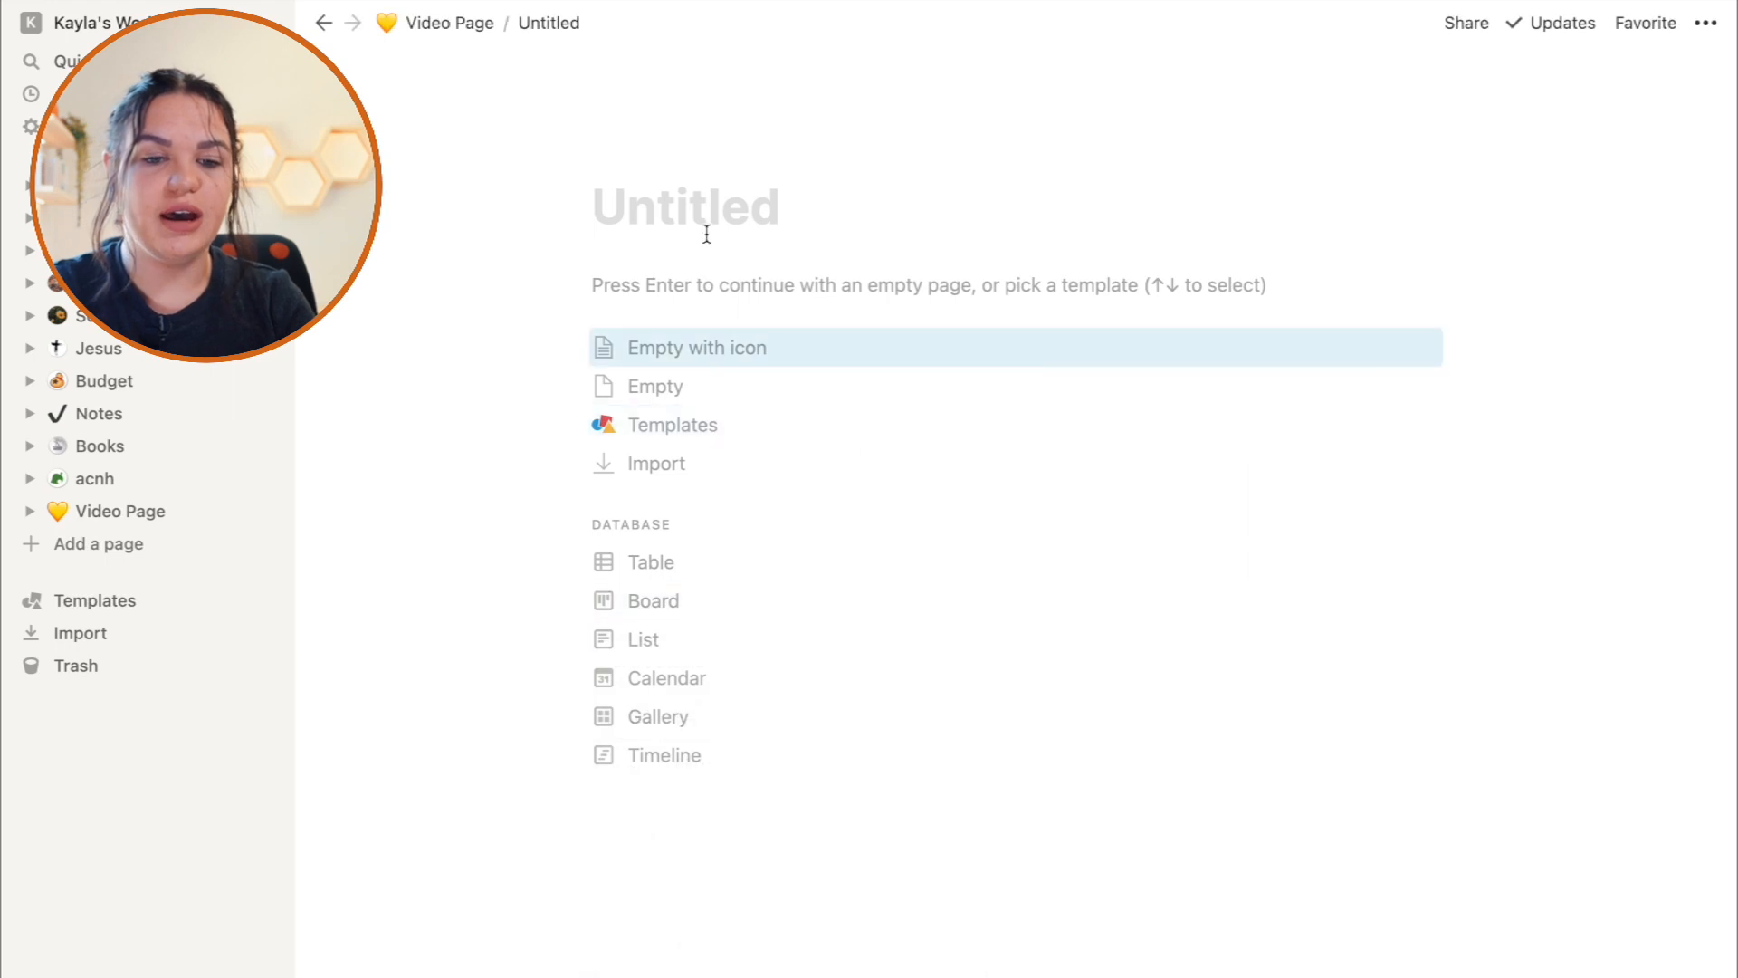
type("Tab")
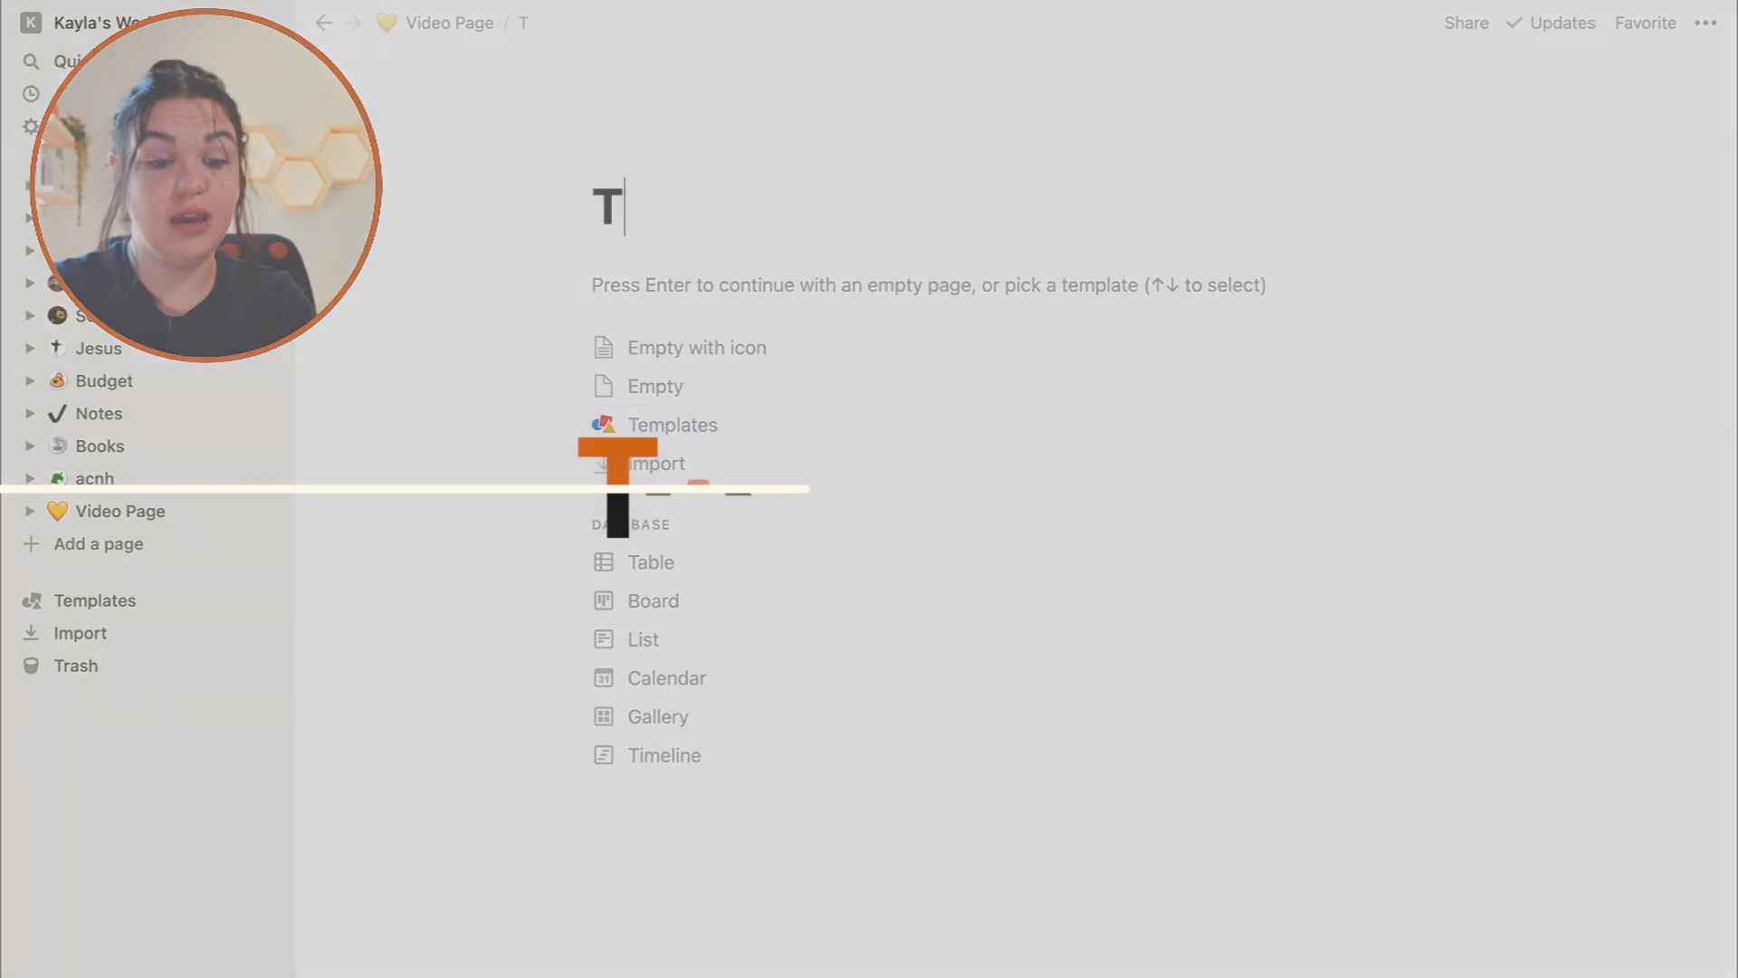
type("les")
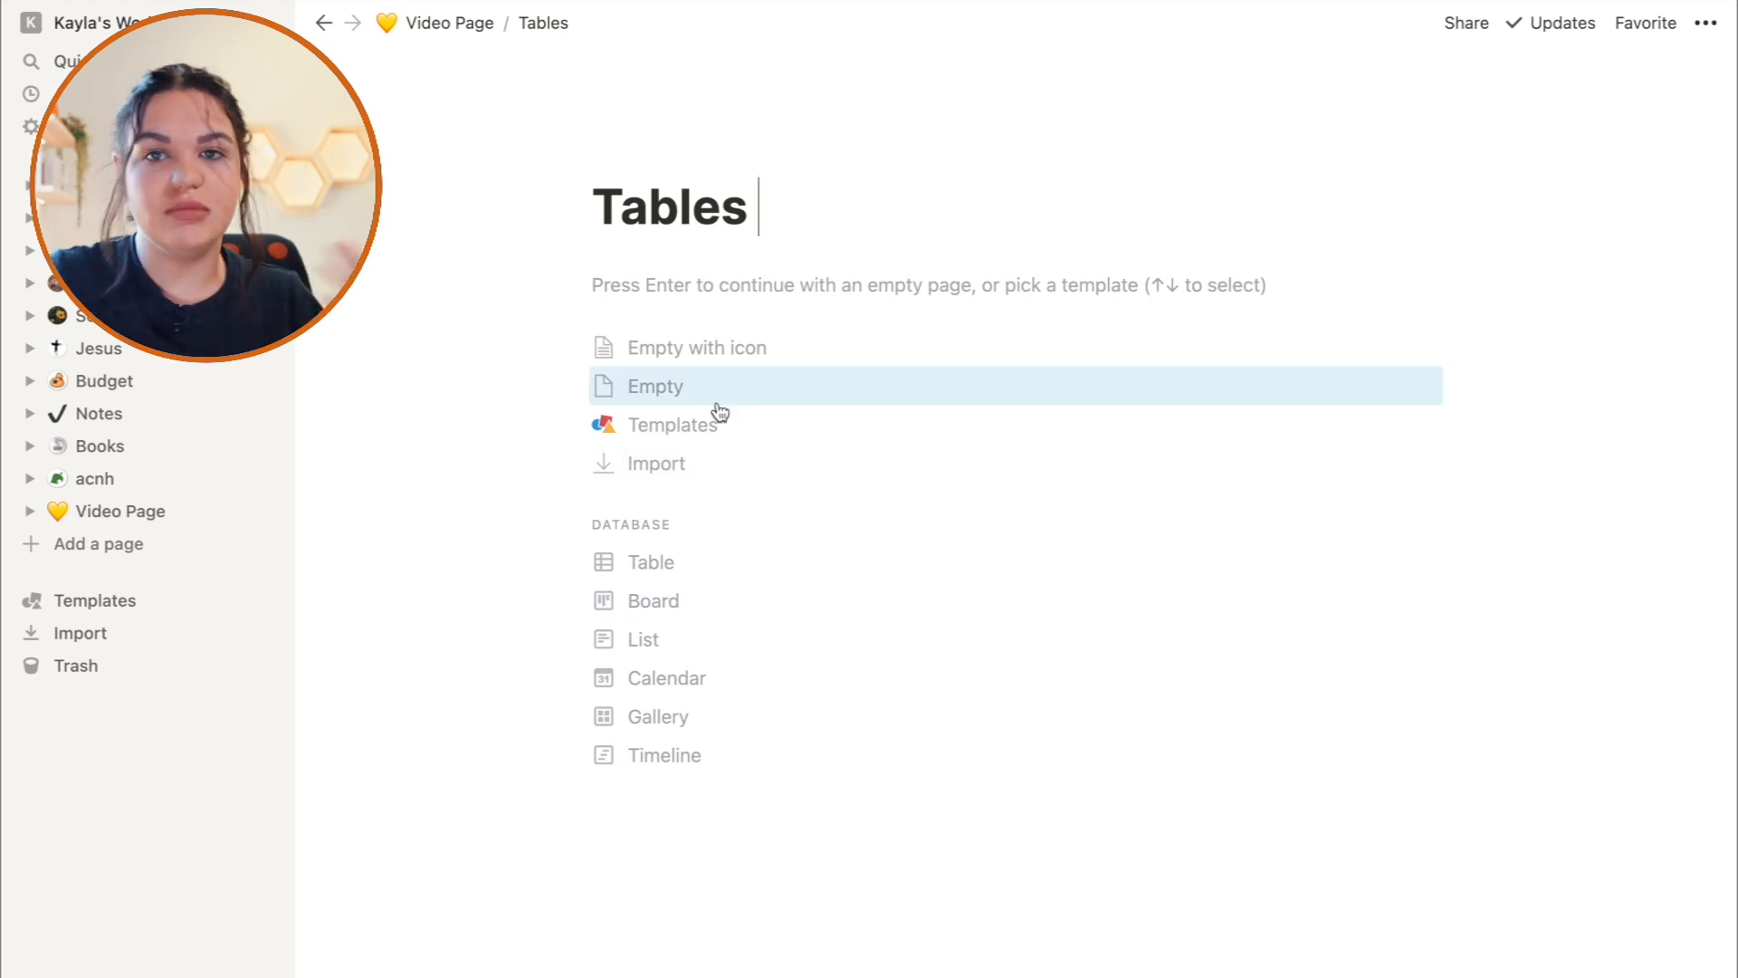
Insert an inline table in the empty body of the Tables page and name the table Title.
mouse_move(627, 174)
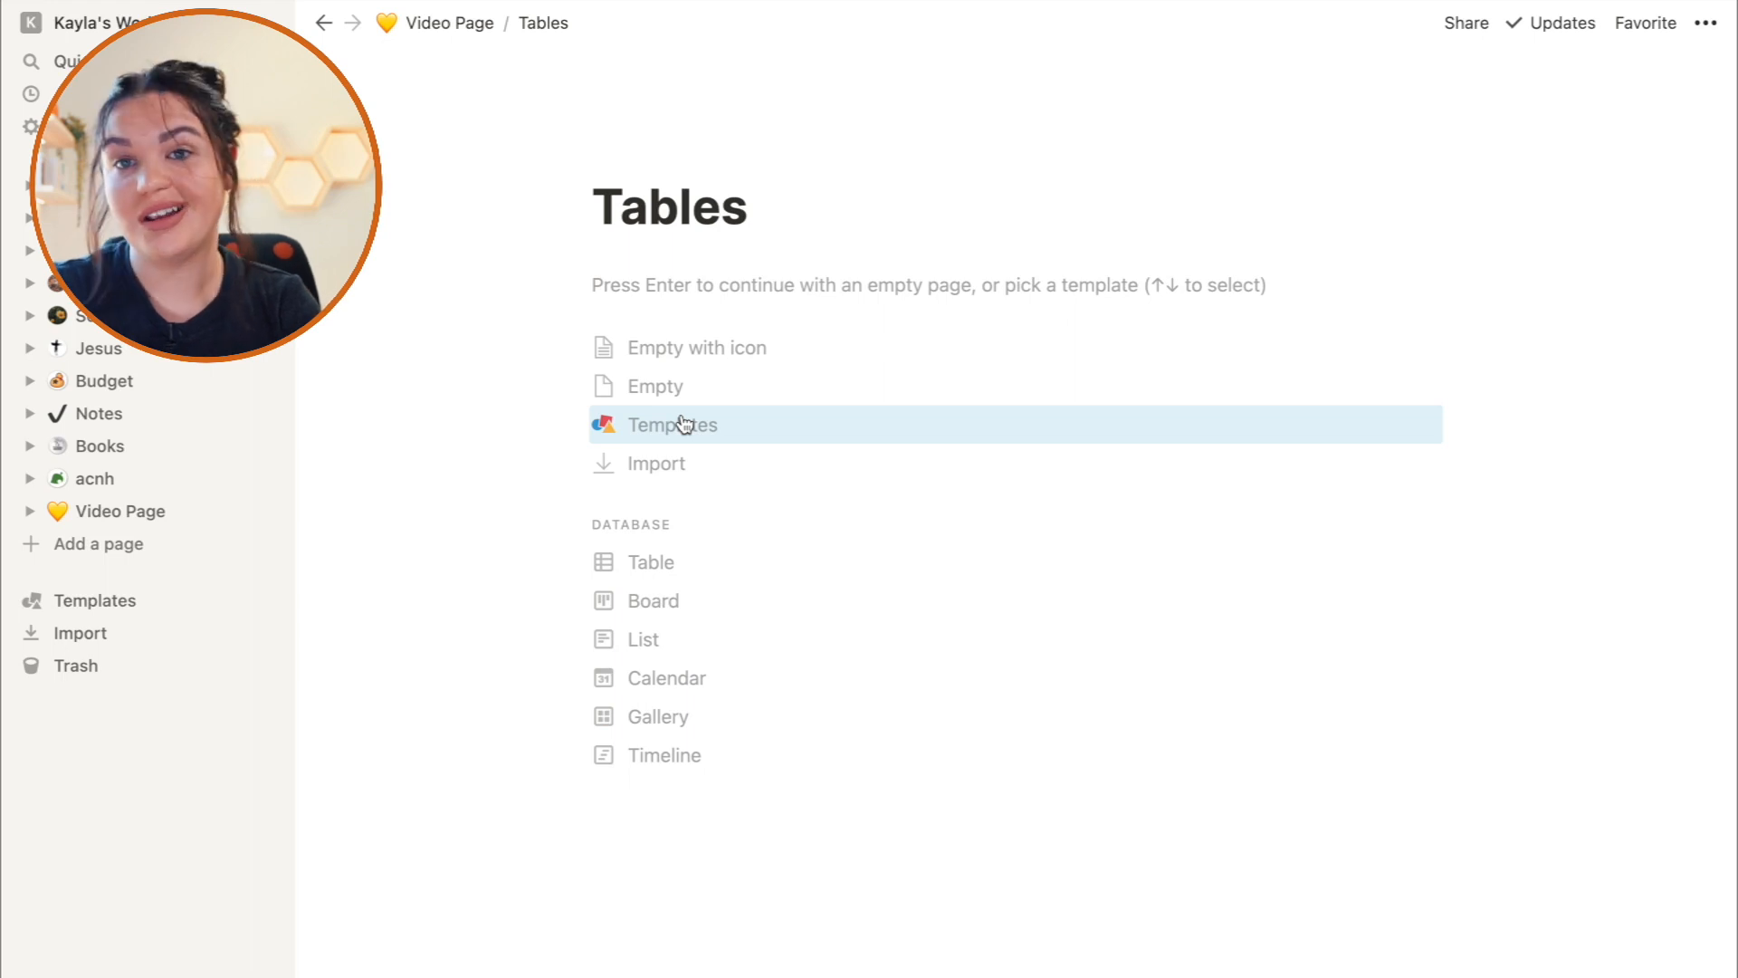
left_click(656, 275)
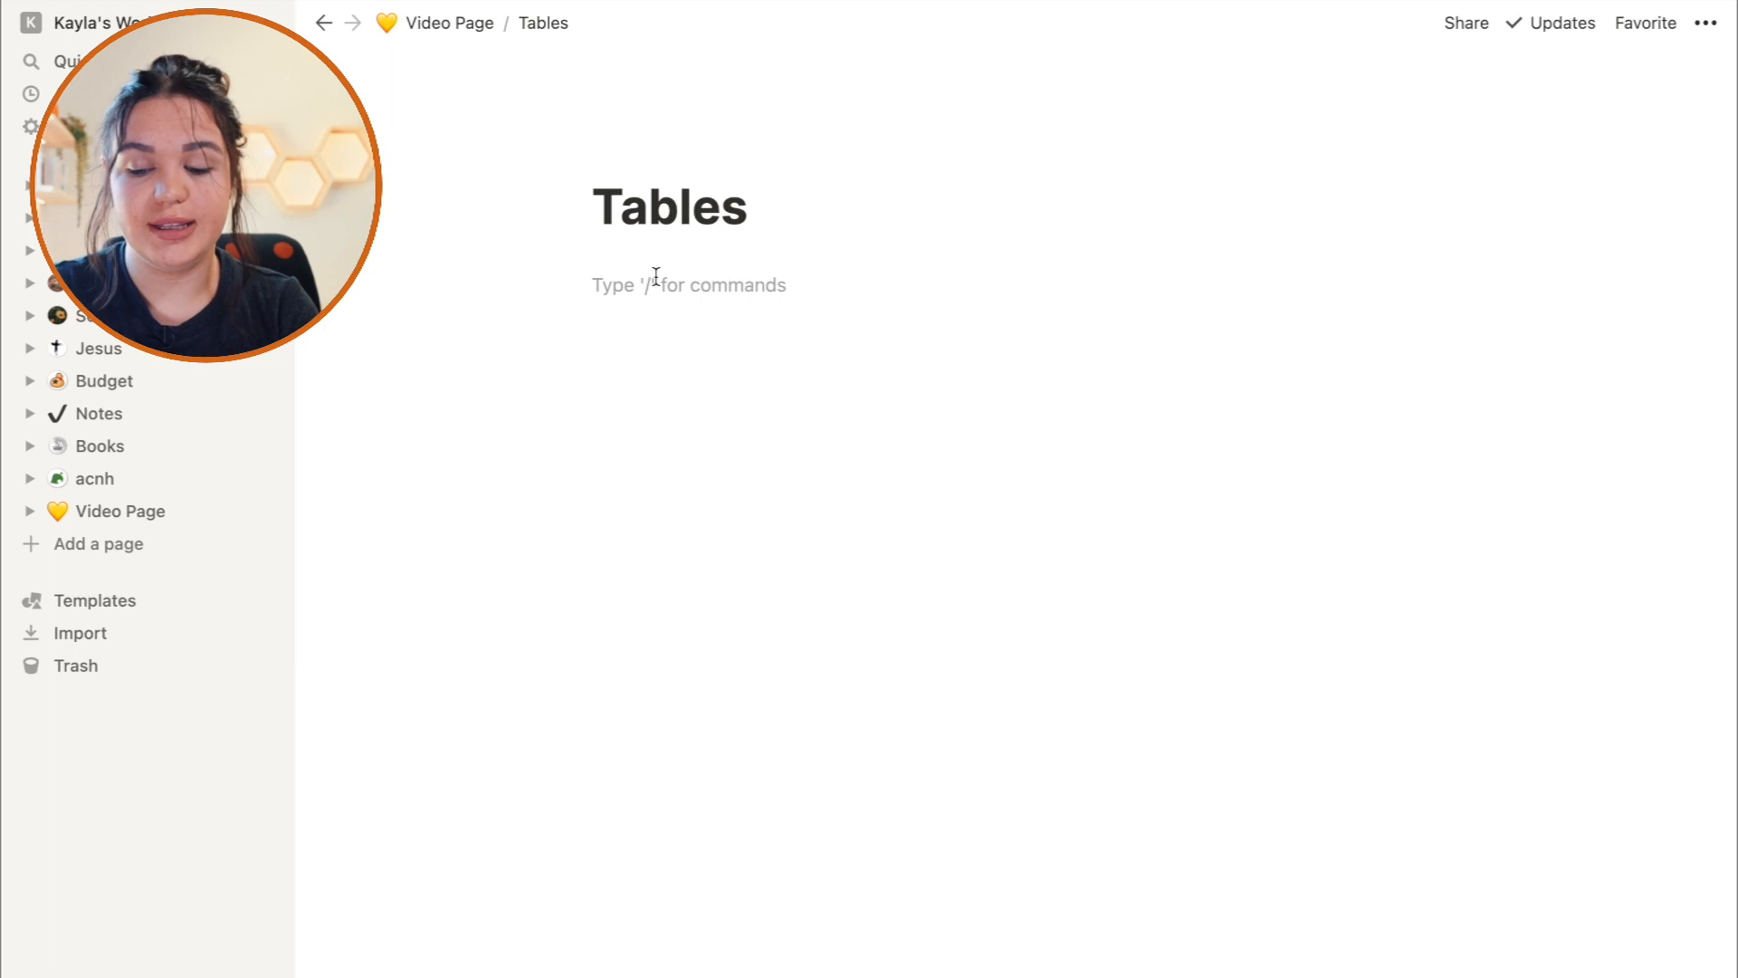
type("/y")
key("BackSpace")
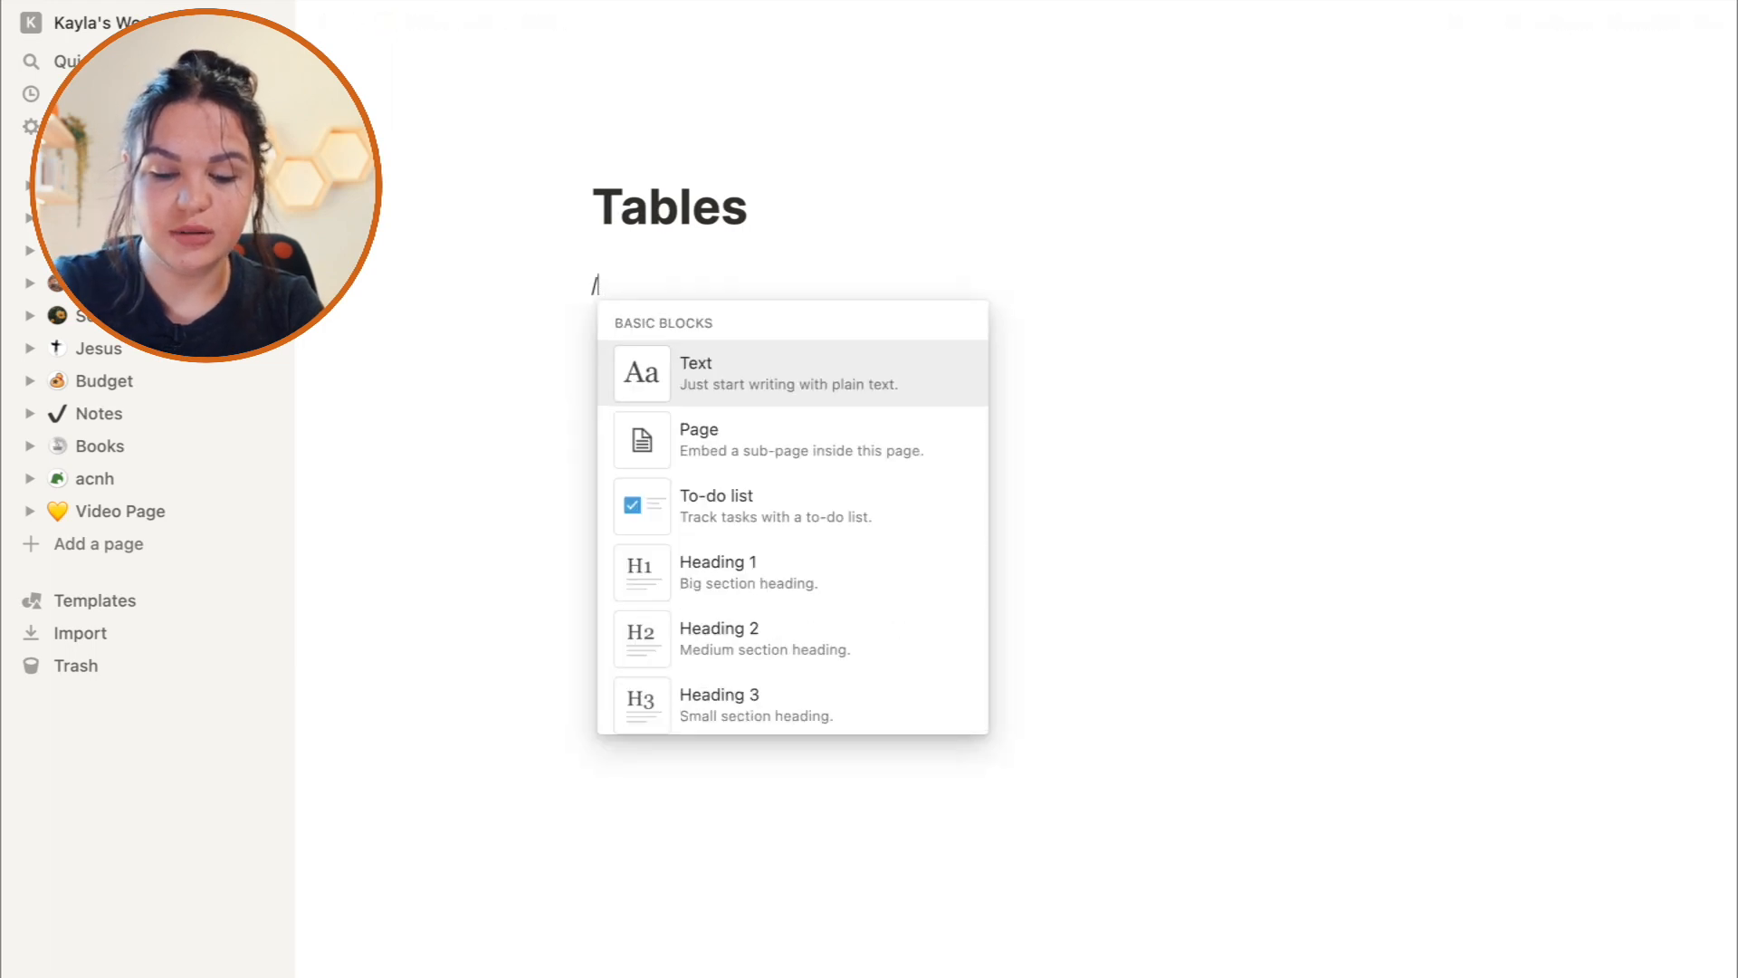
type("table")
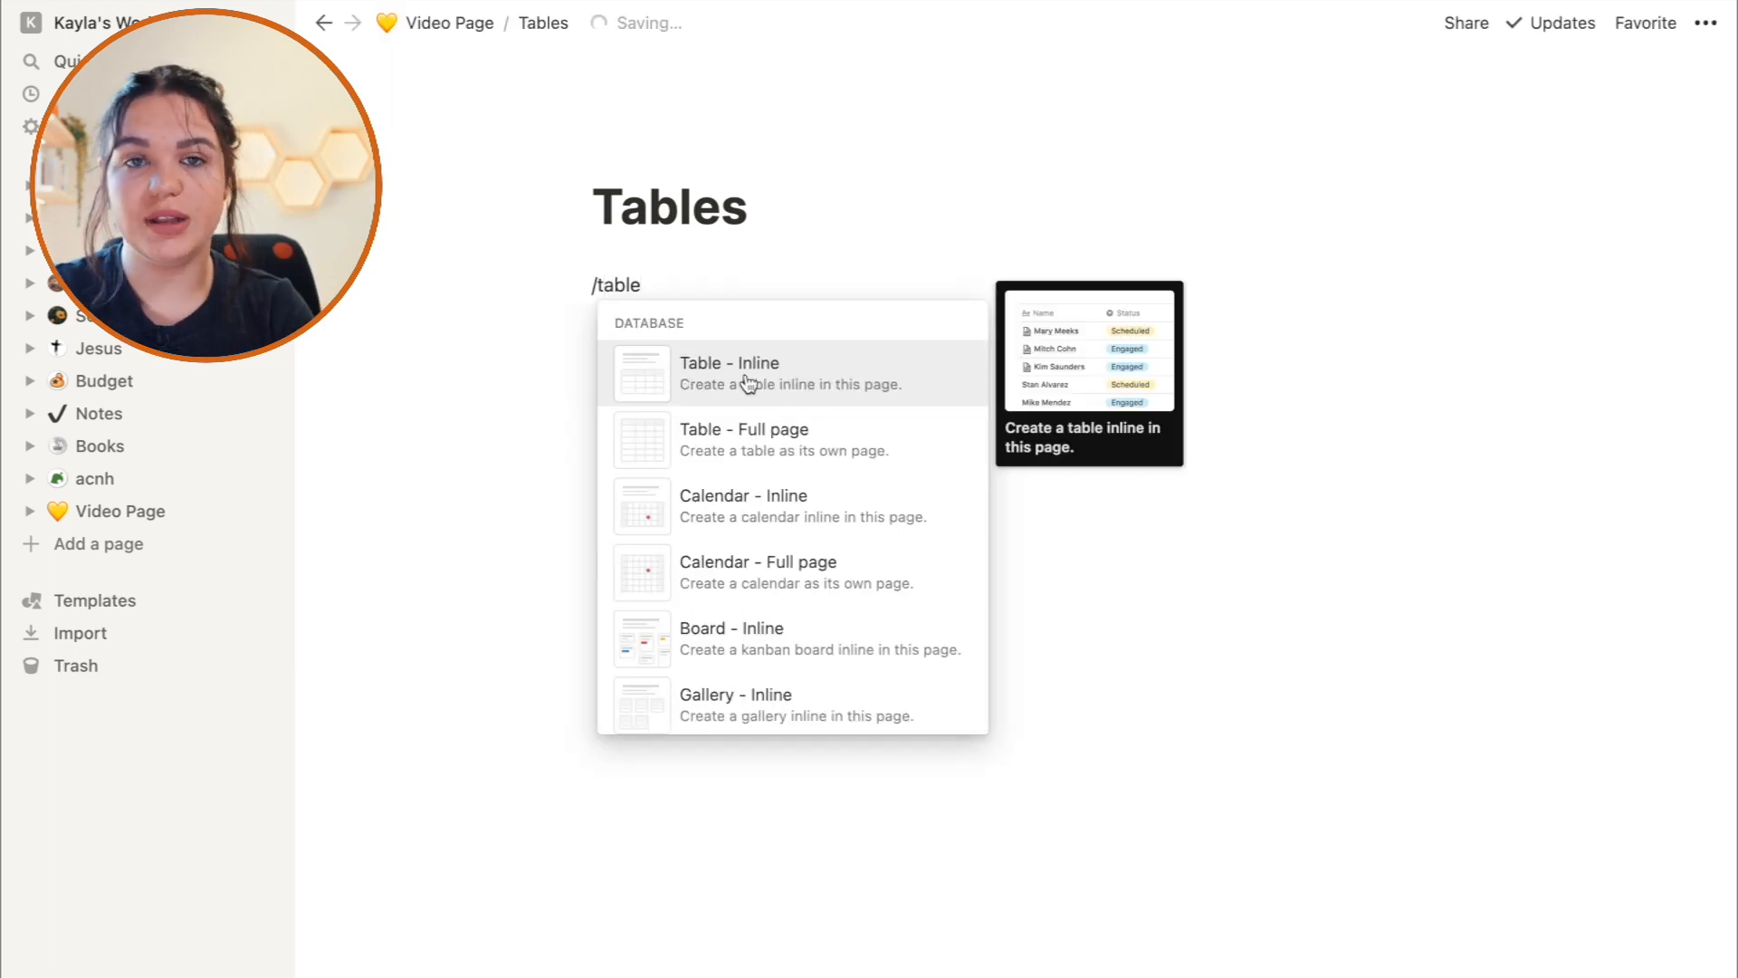
left_click(746, 379)
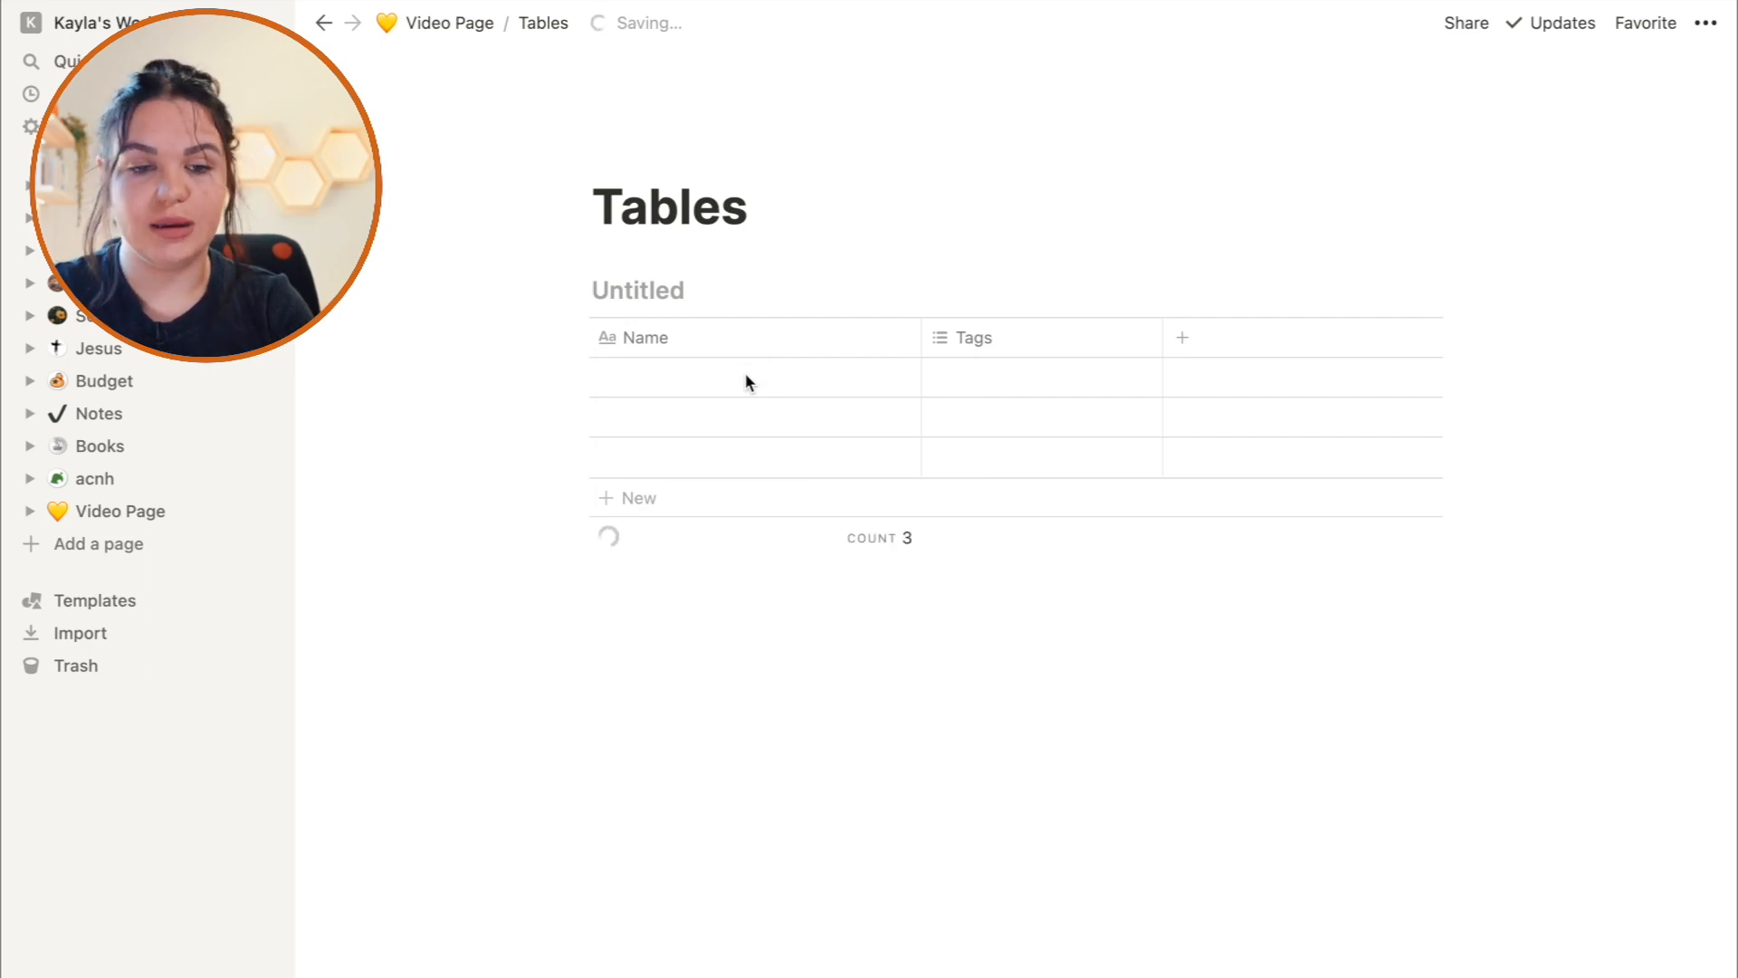
type("T")
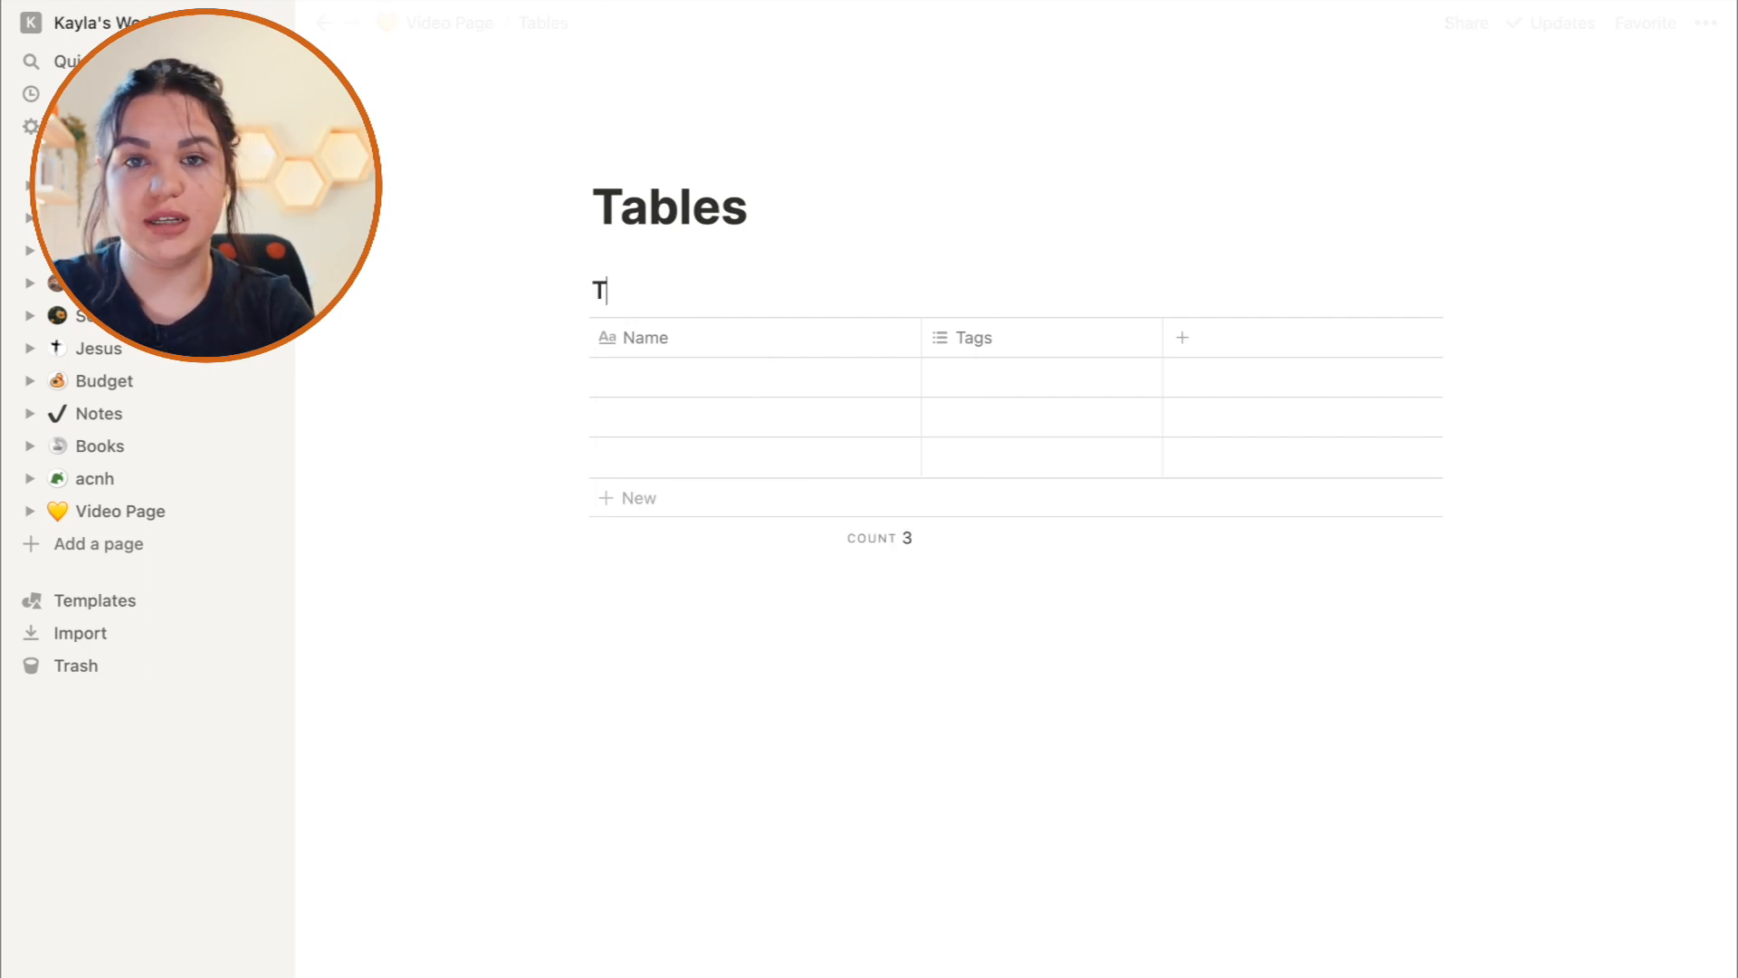
type("itle")
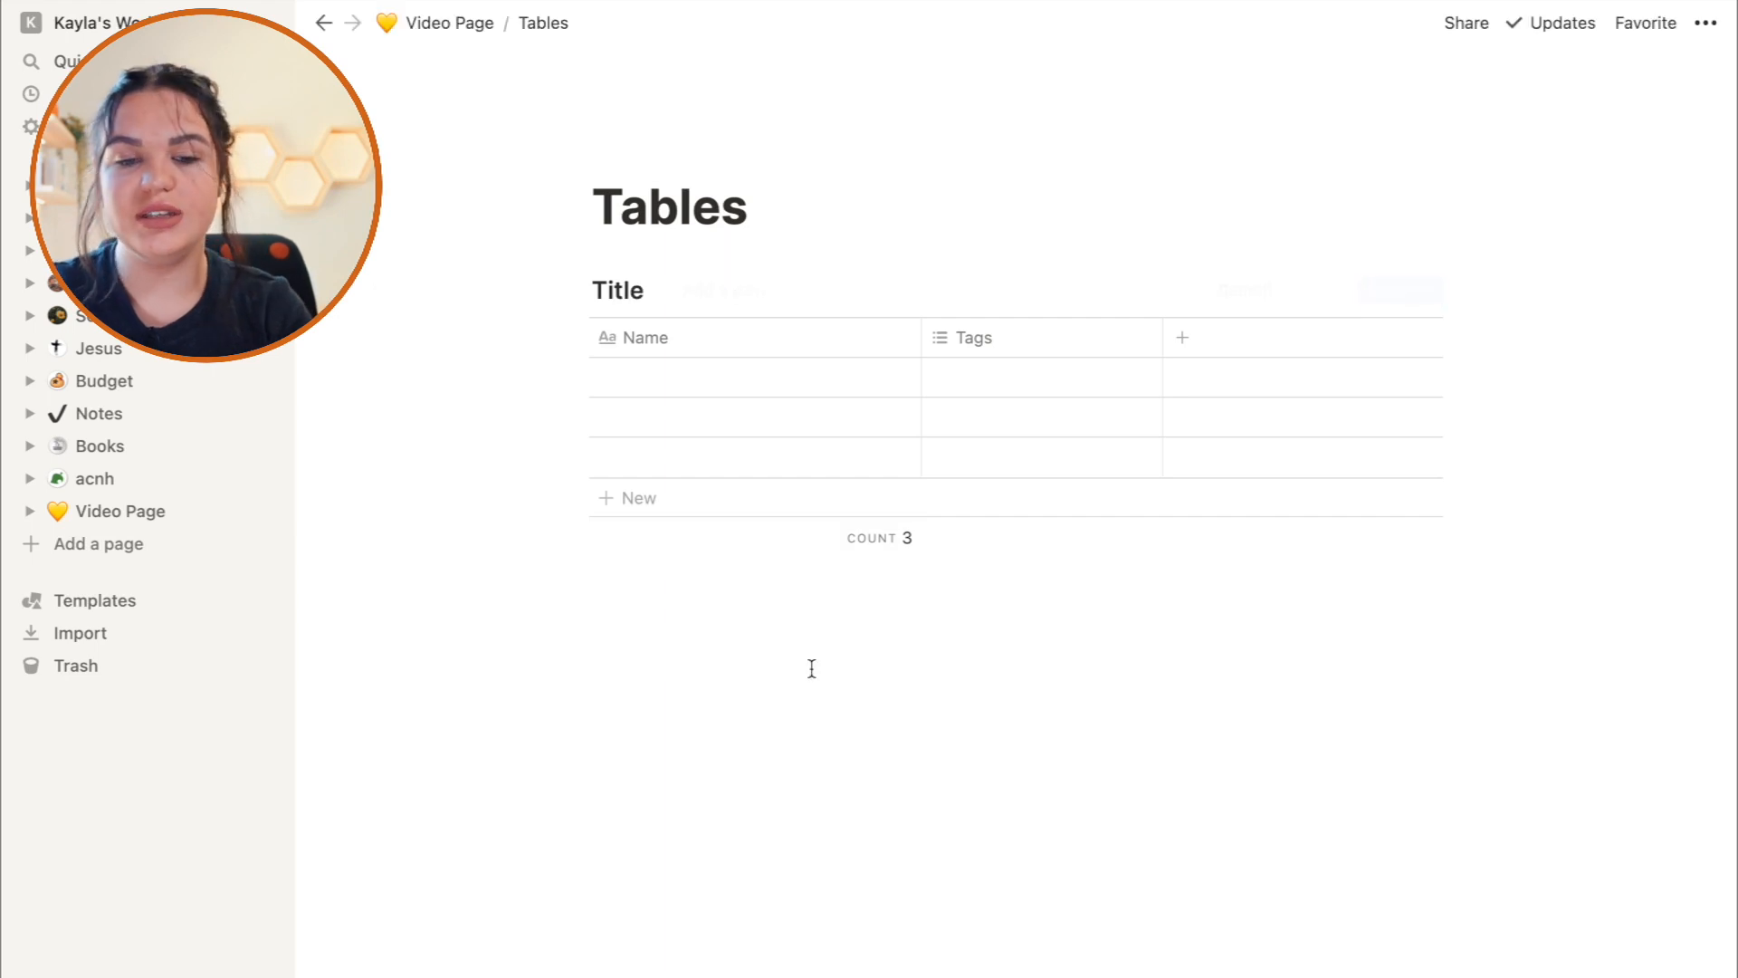
Rename the table's Name column as Column 1.
left_click(672, 336)
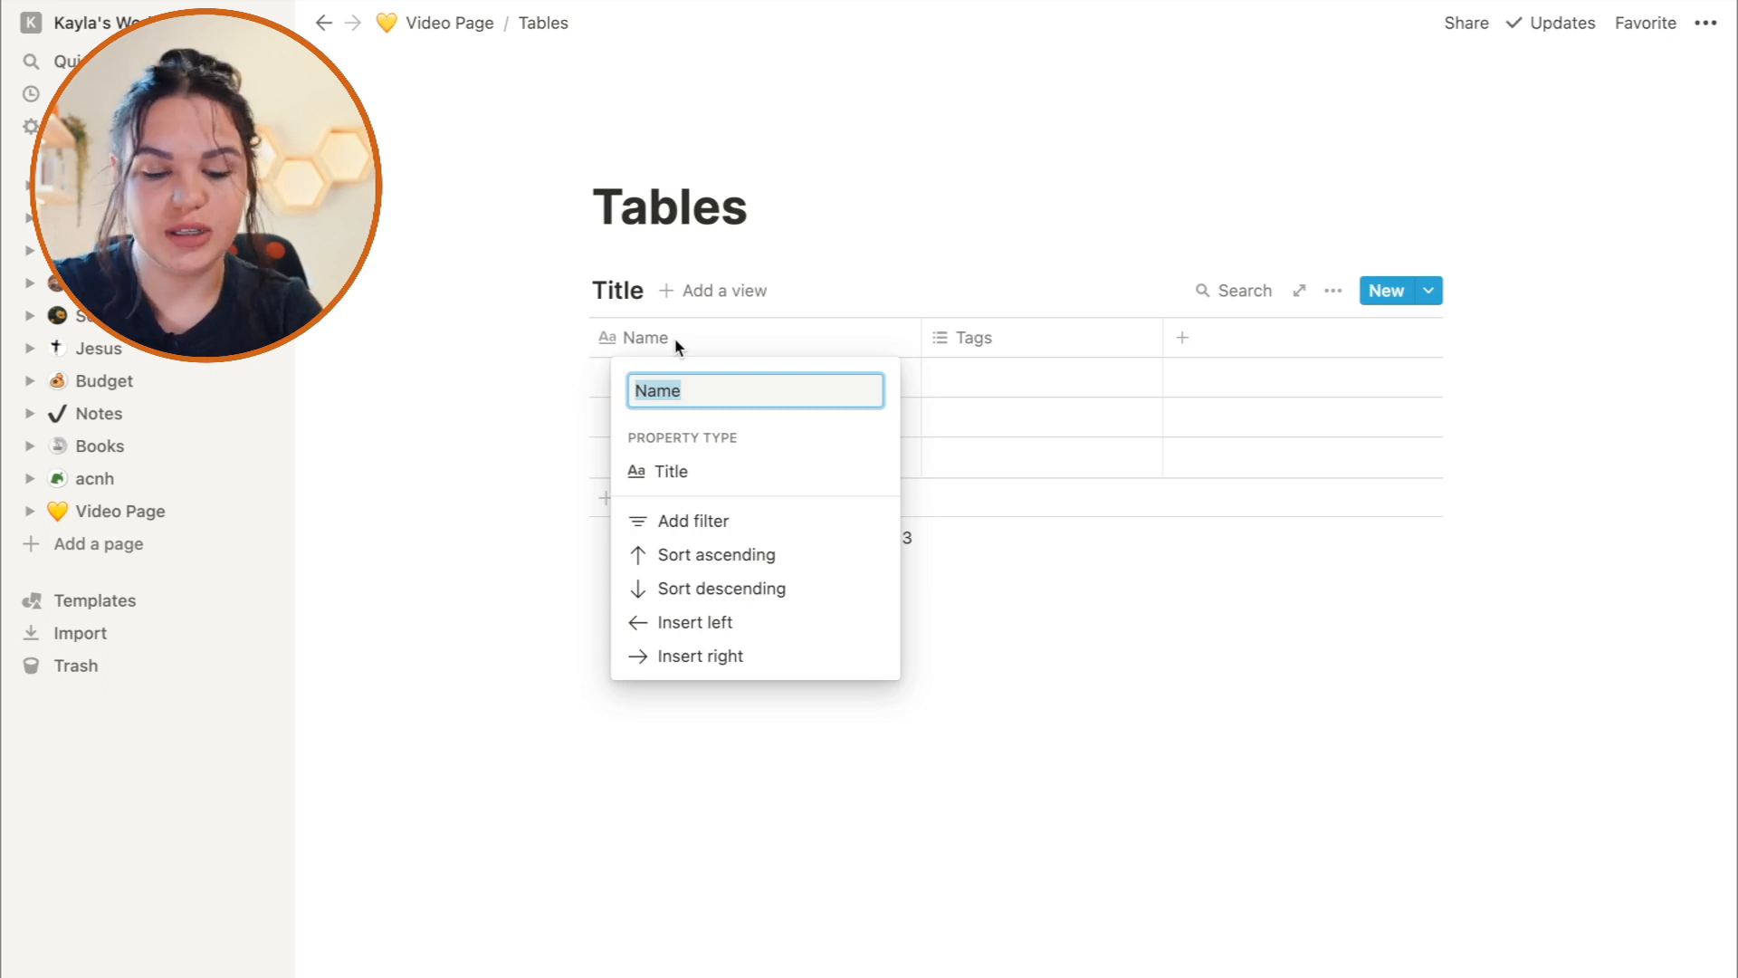
type("Column ")
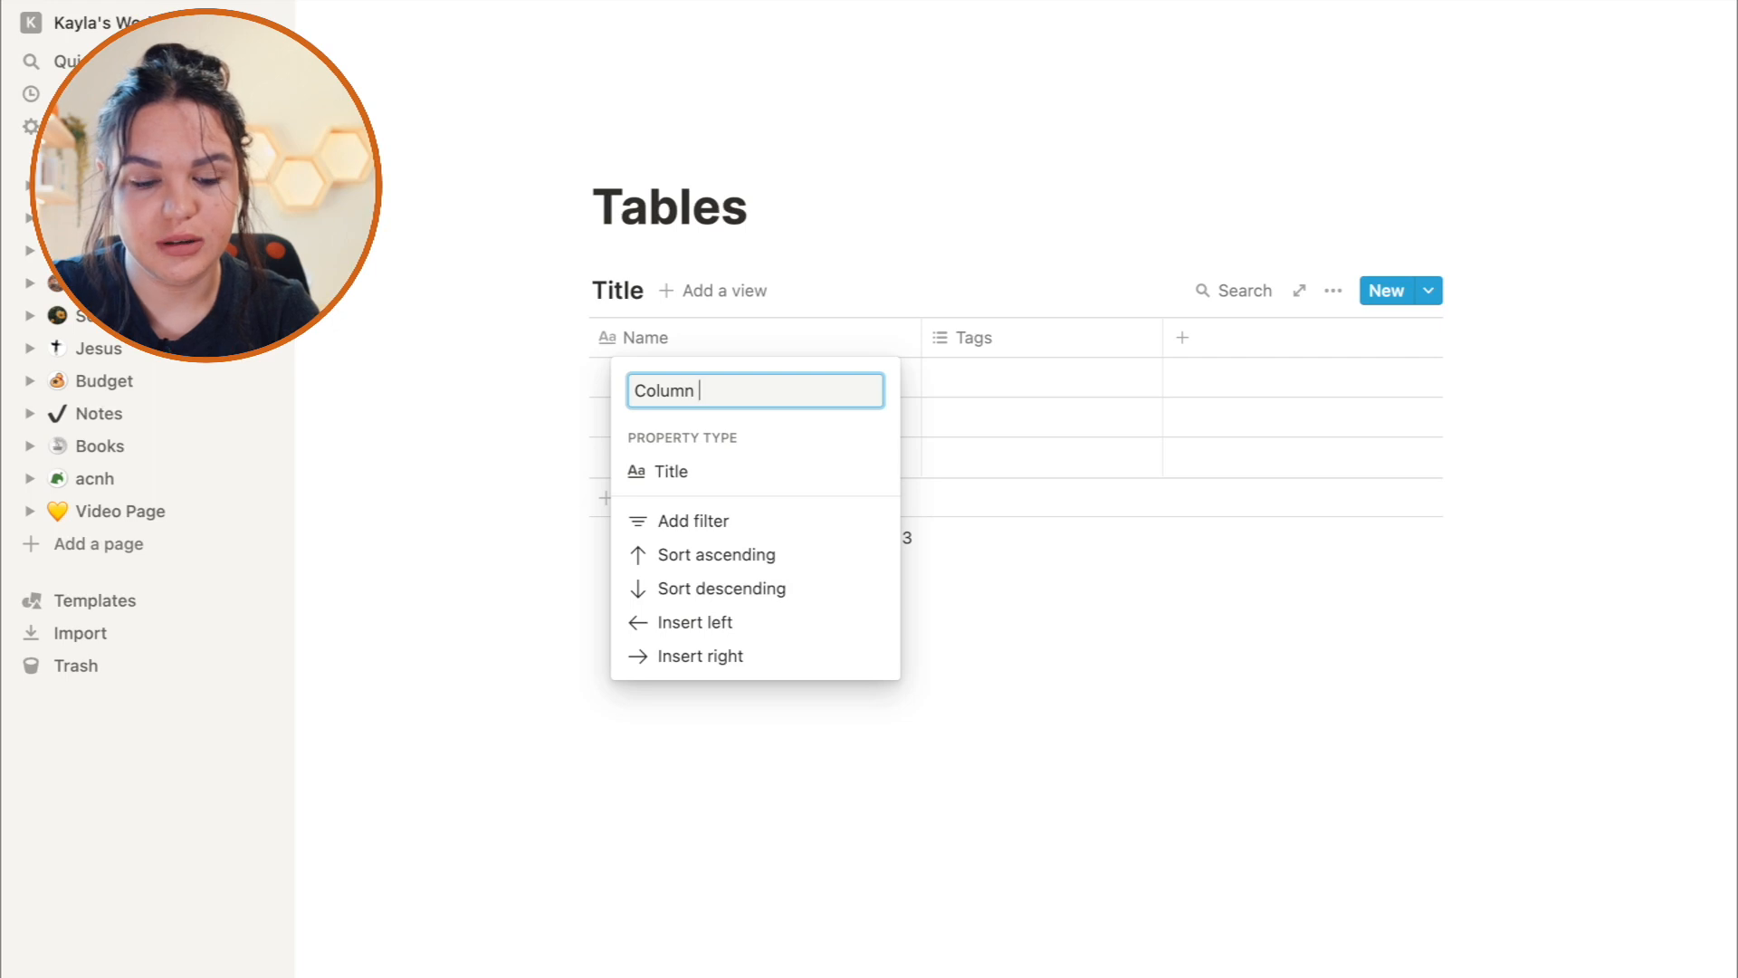
type("1")
key("Return")
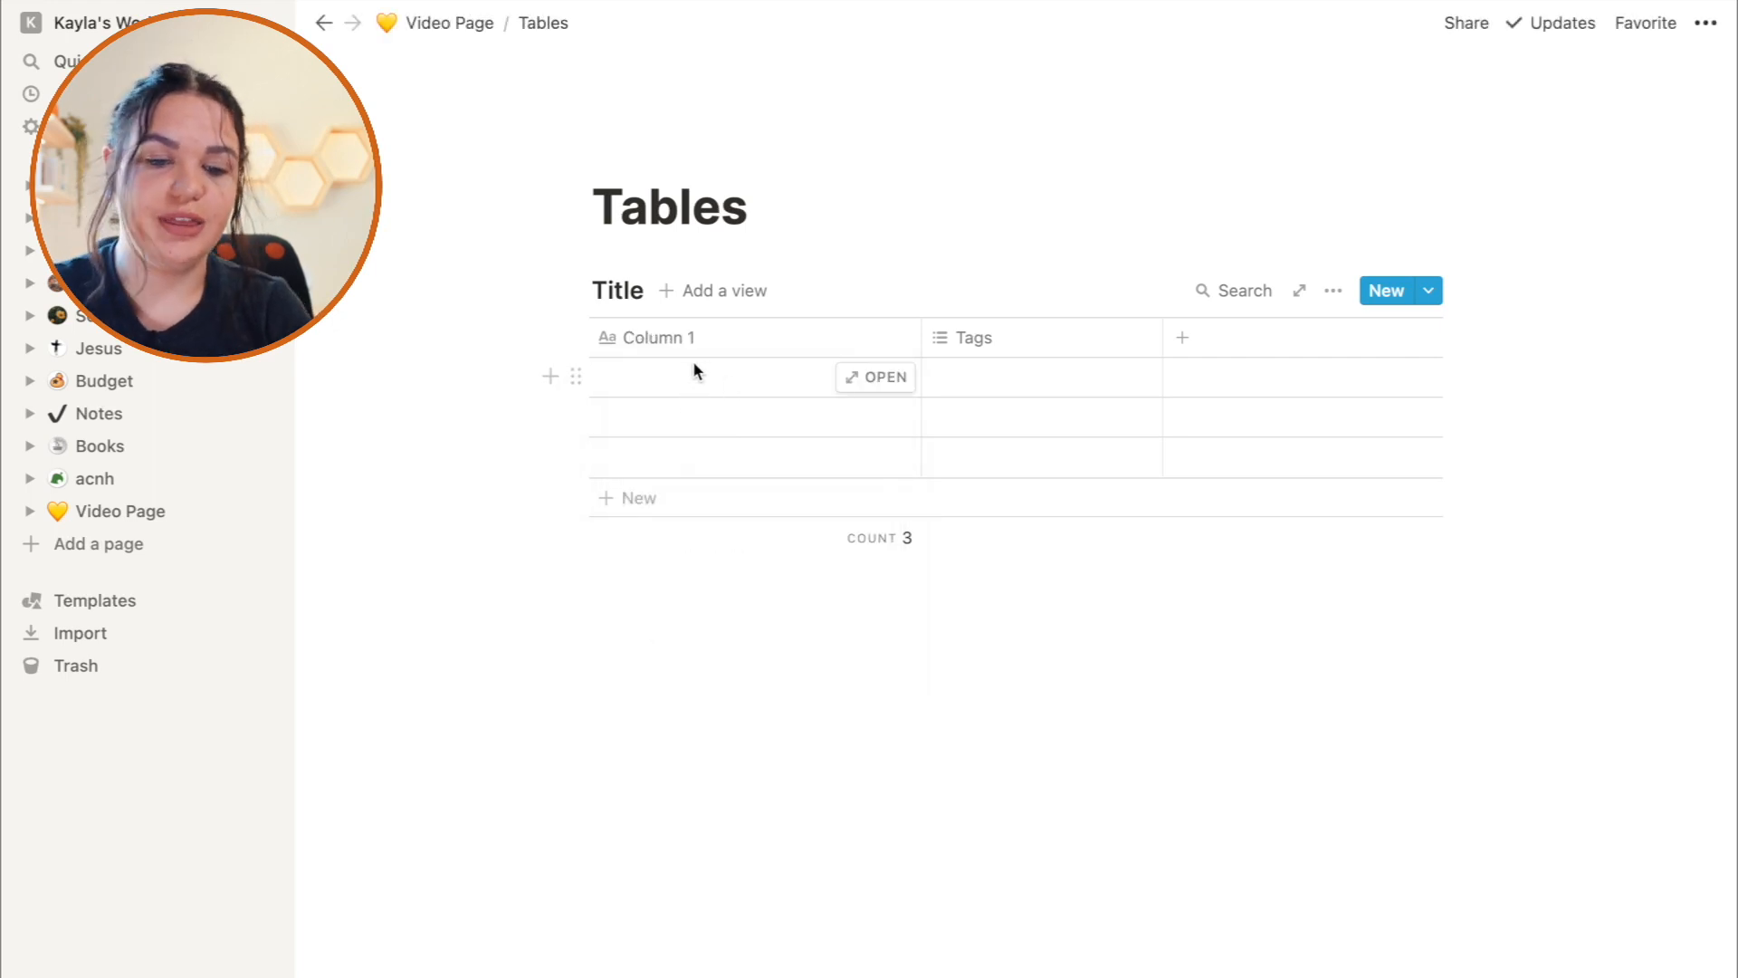
Enter Page 1 in the first row of Column 1, open that entry's page to view it and close it again.
left_click(680, 383)
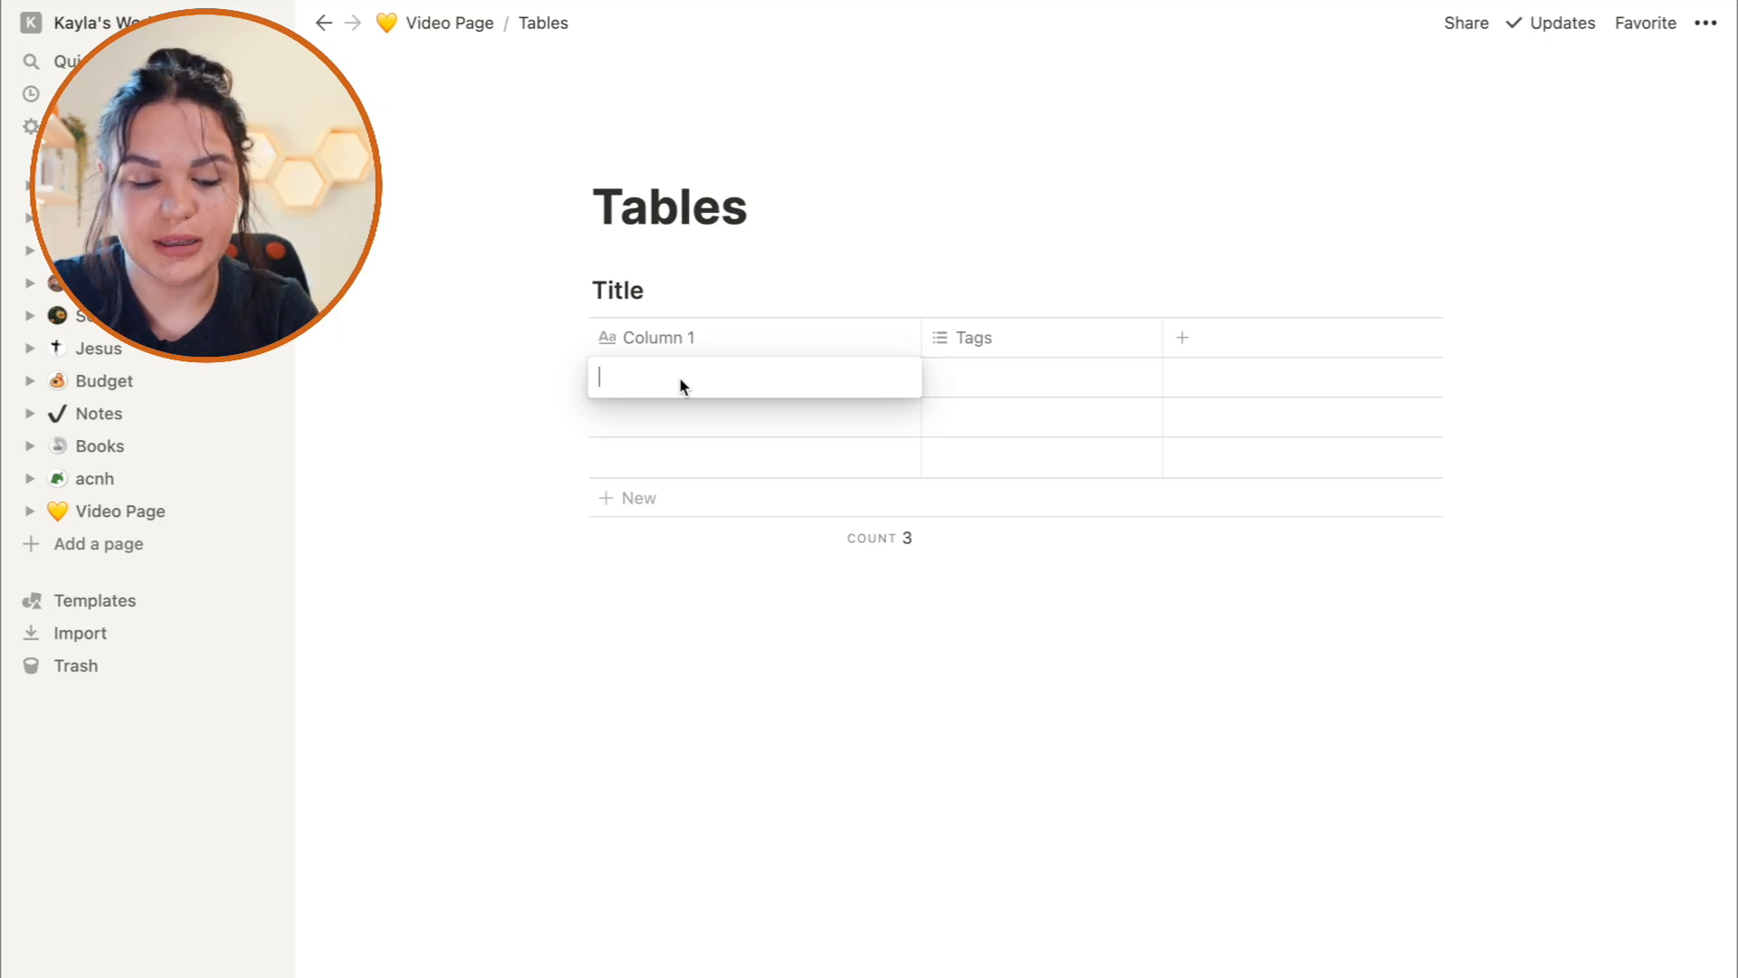
type("Page 1")
key("Escape")
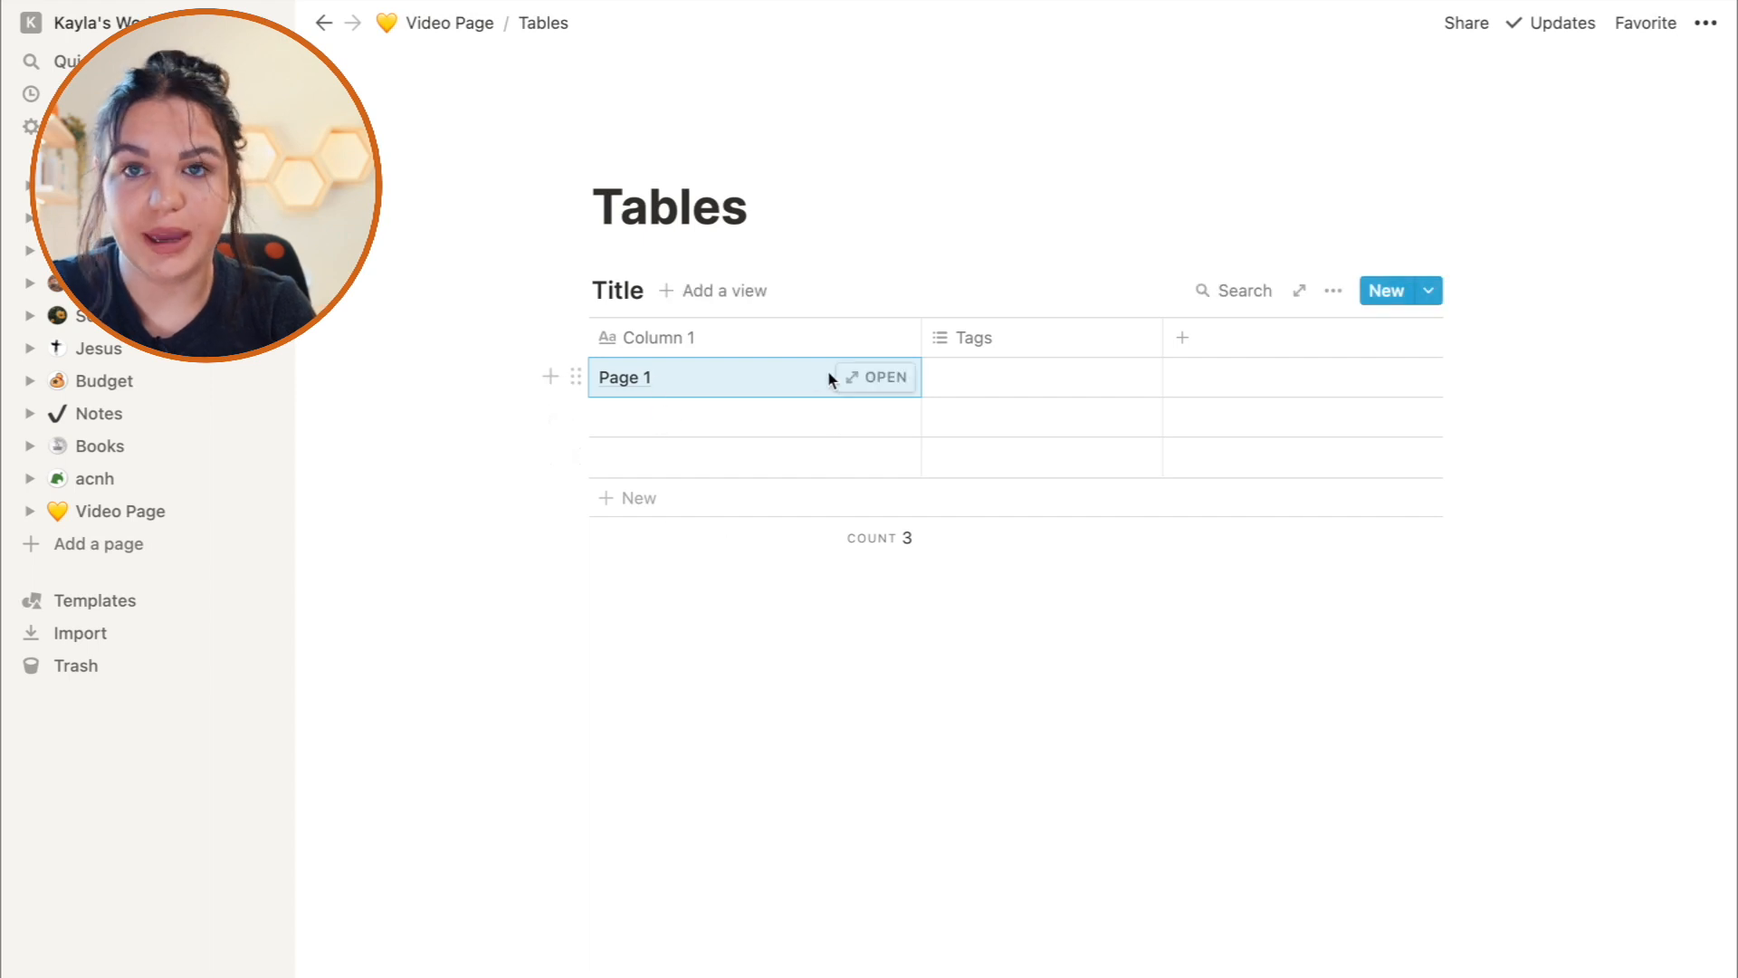
left_click(897, 376)
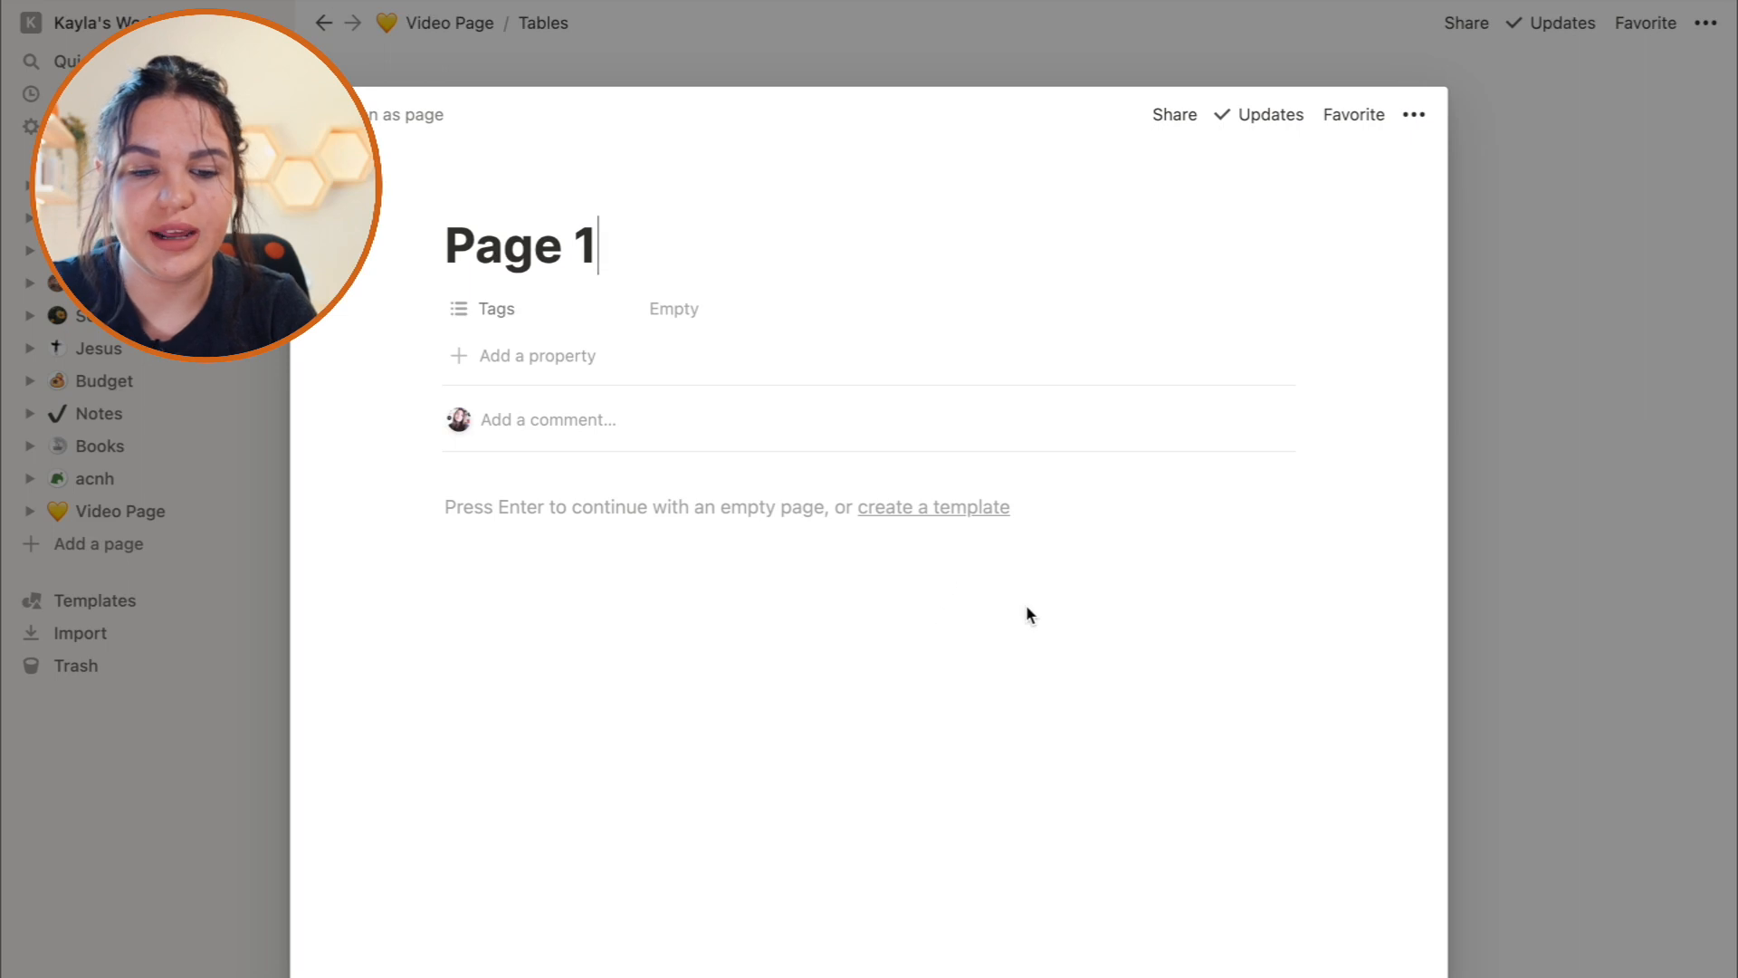
left_click(1558, 523)
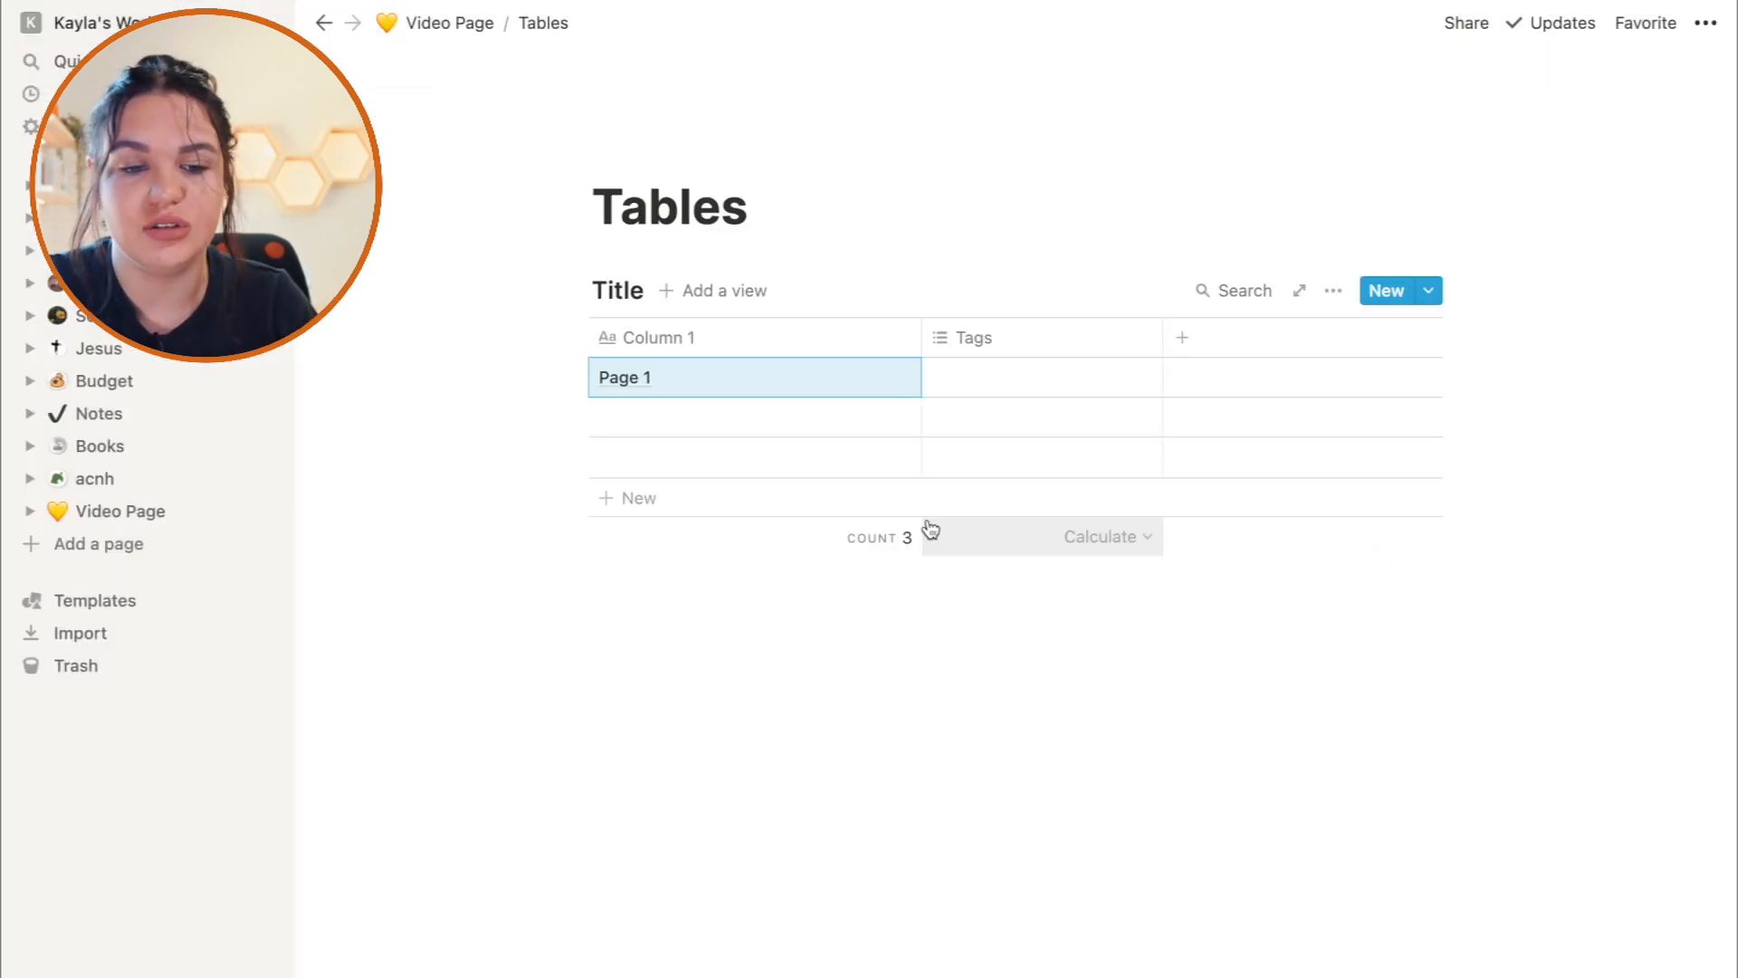
Open the Notion Beginners Guide entry on the Video Ideas page, look through its outline and close it.
left_click(755, 415)
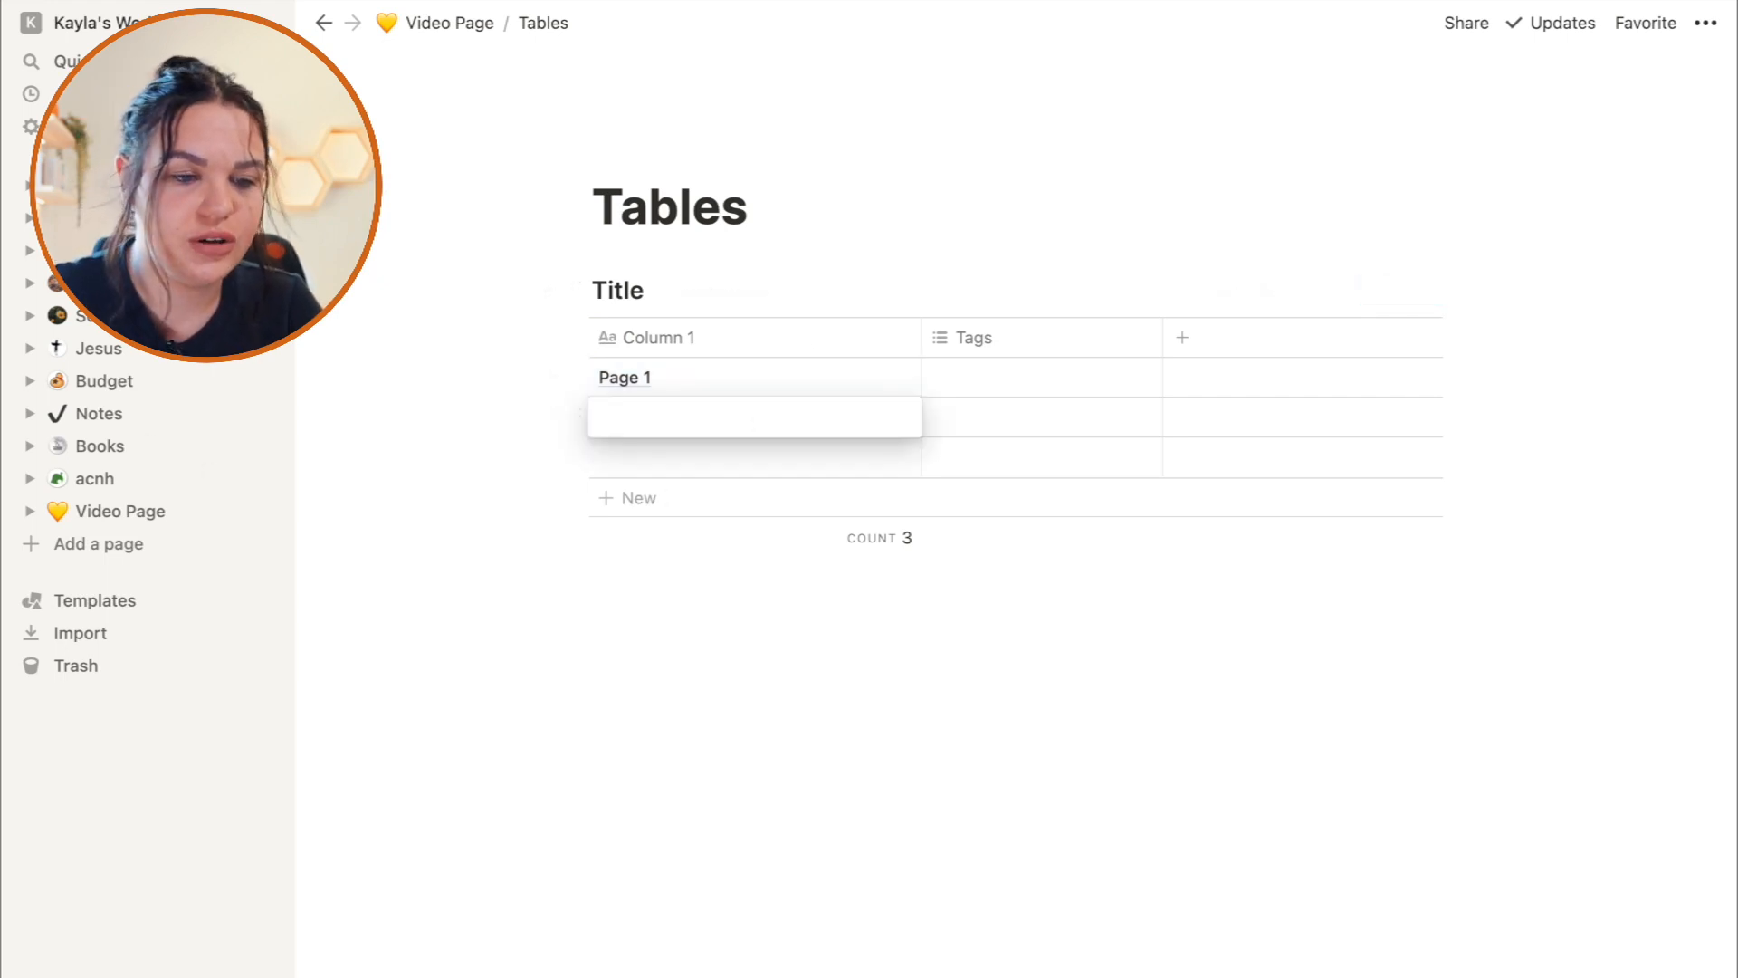
key("Escape")
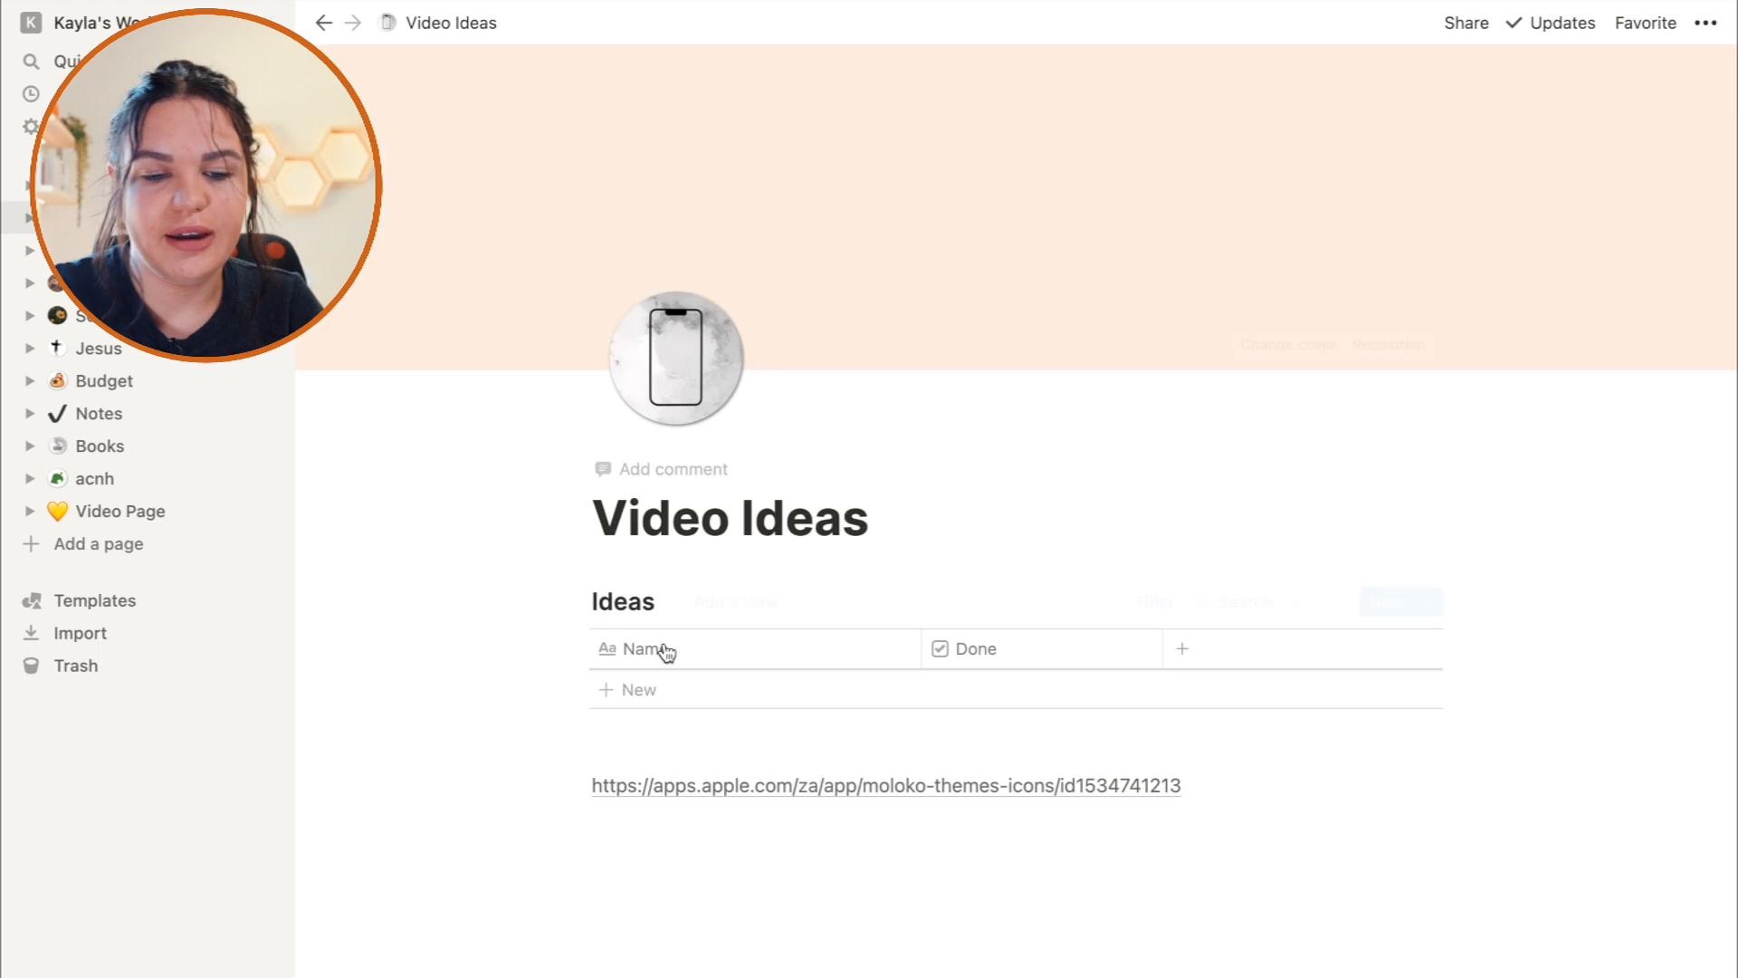
scroll(666, 649, "down", 3)
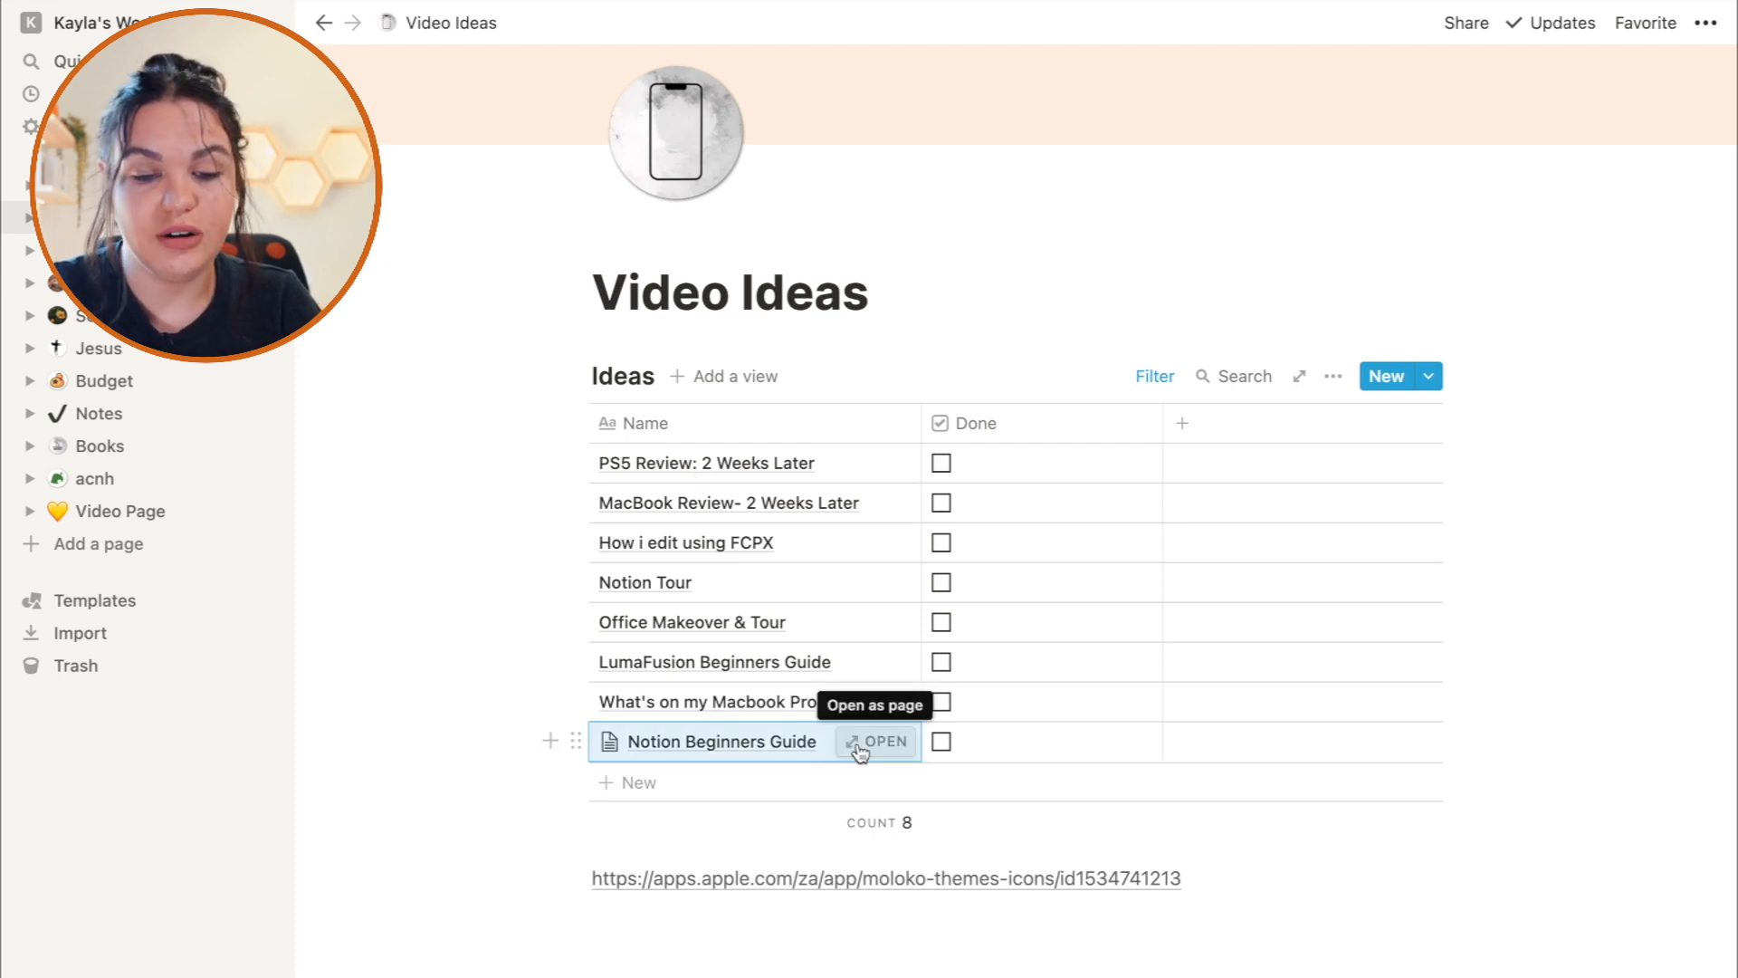
left_click(871, 744)
scroll(718, 574, "down", 1)
scroll(673, 613, "down", 5)
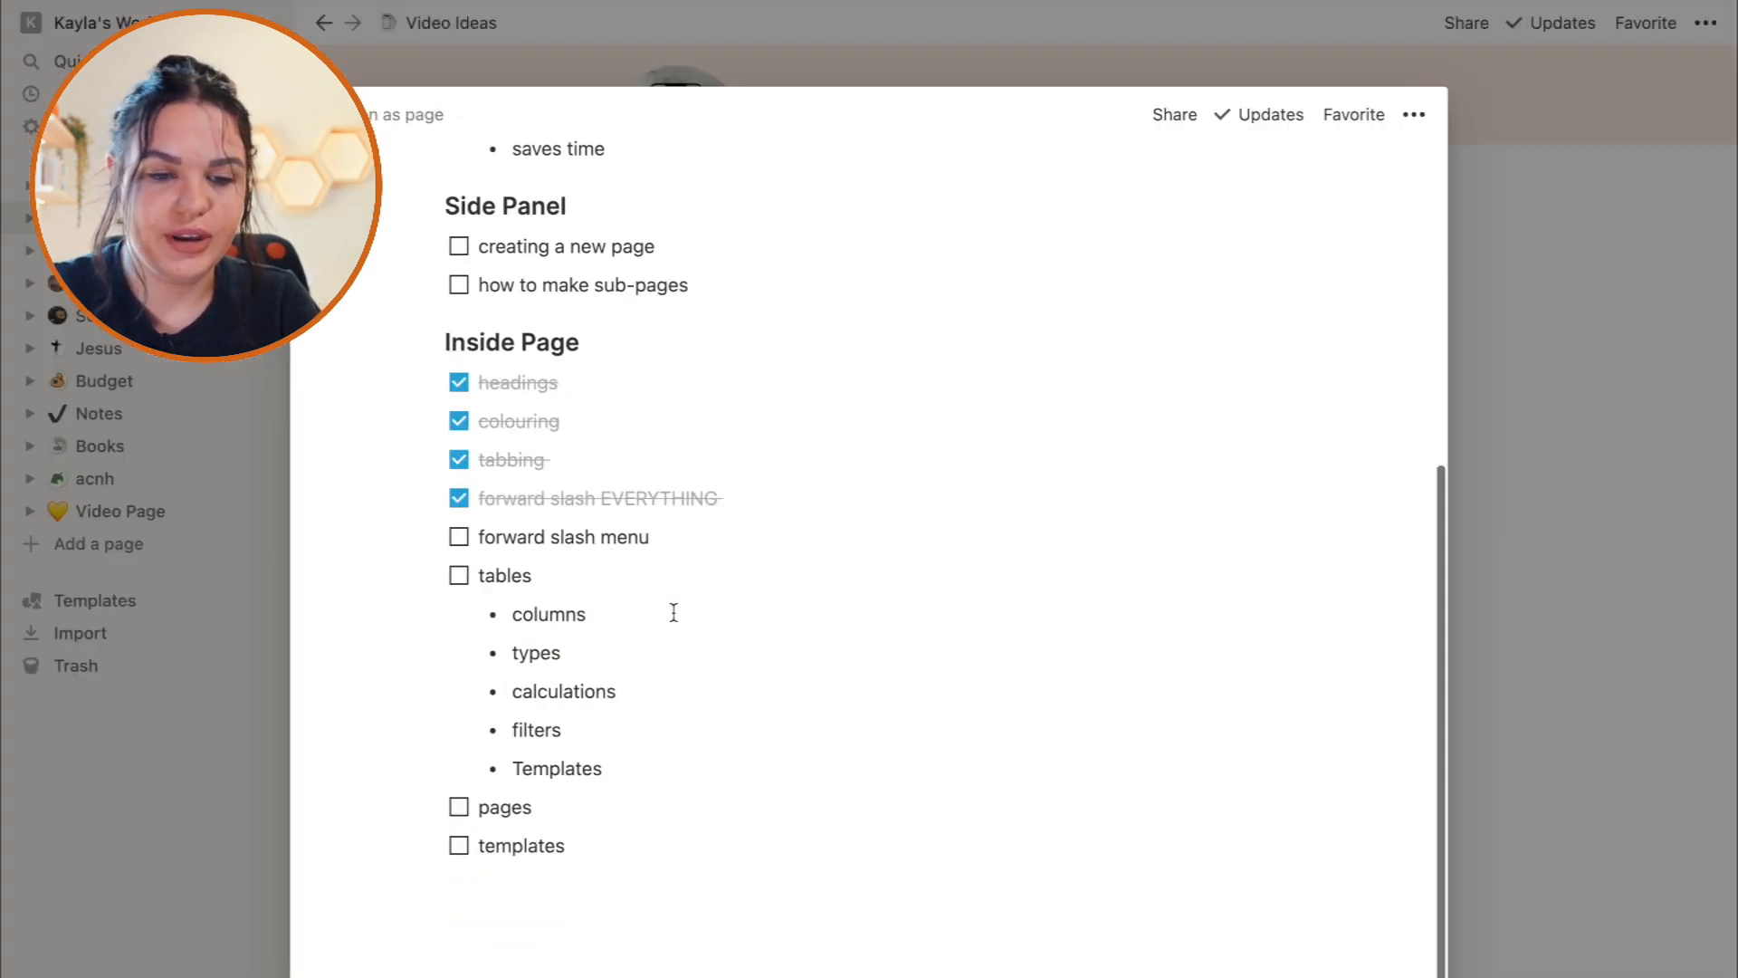
scroll(674, 612, "up", 6)
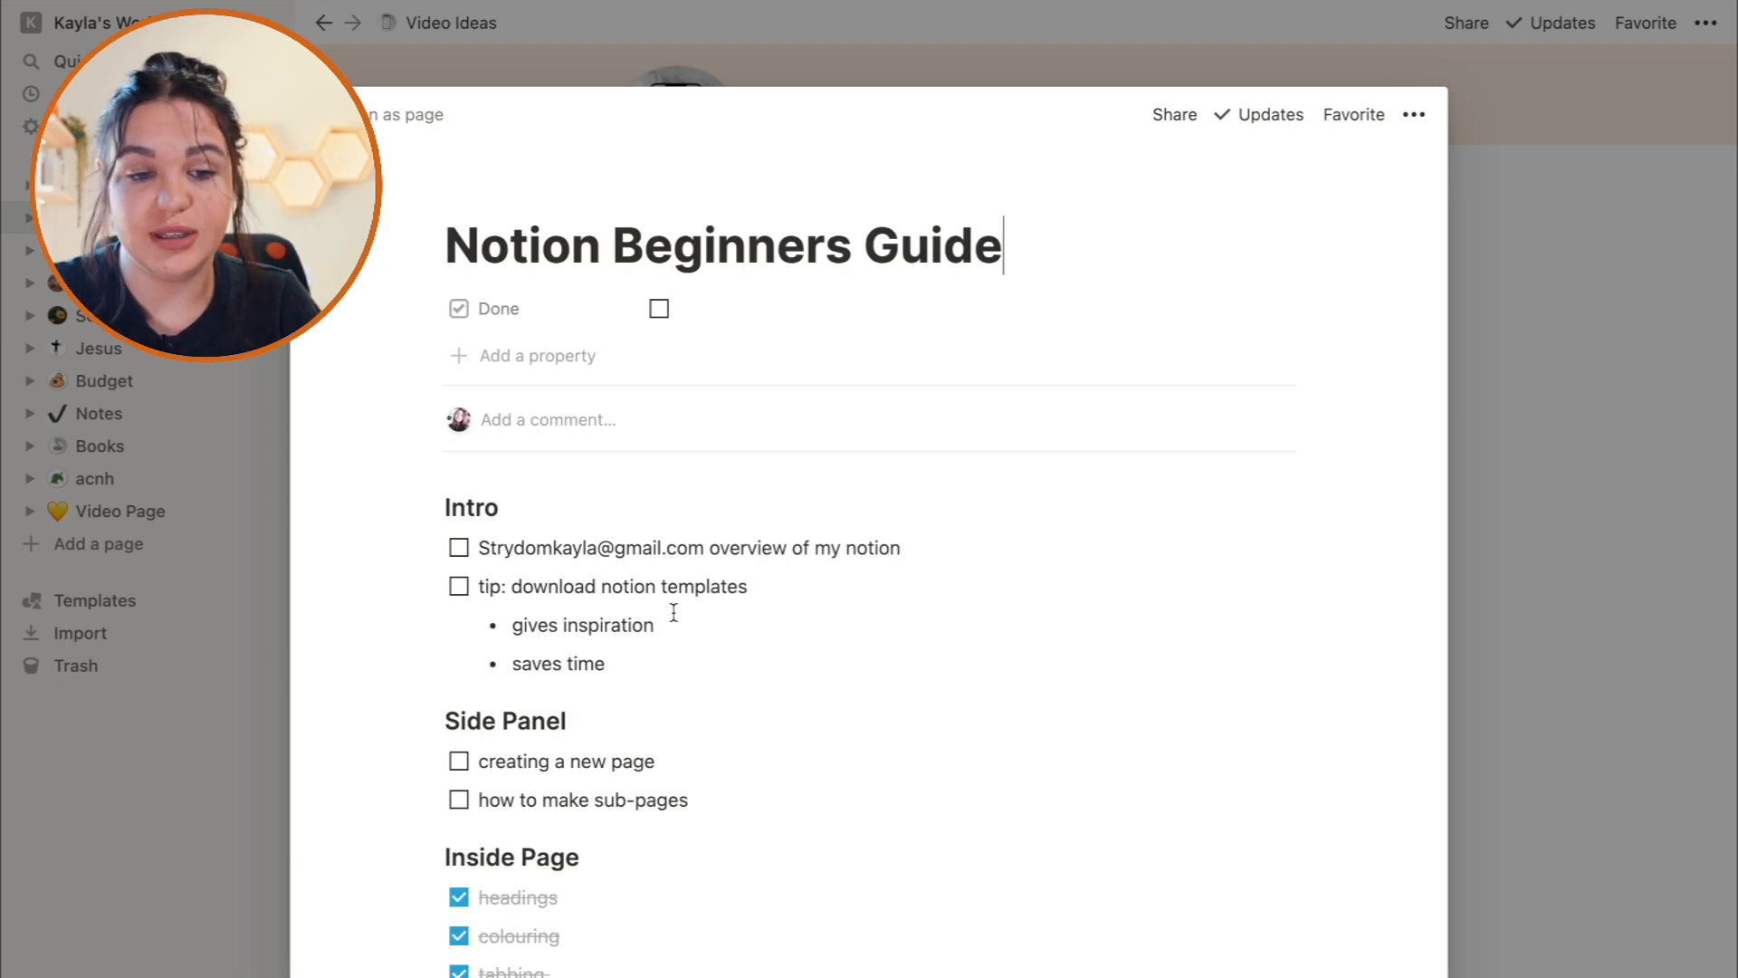
left_click(1625, 545)
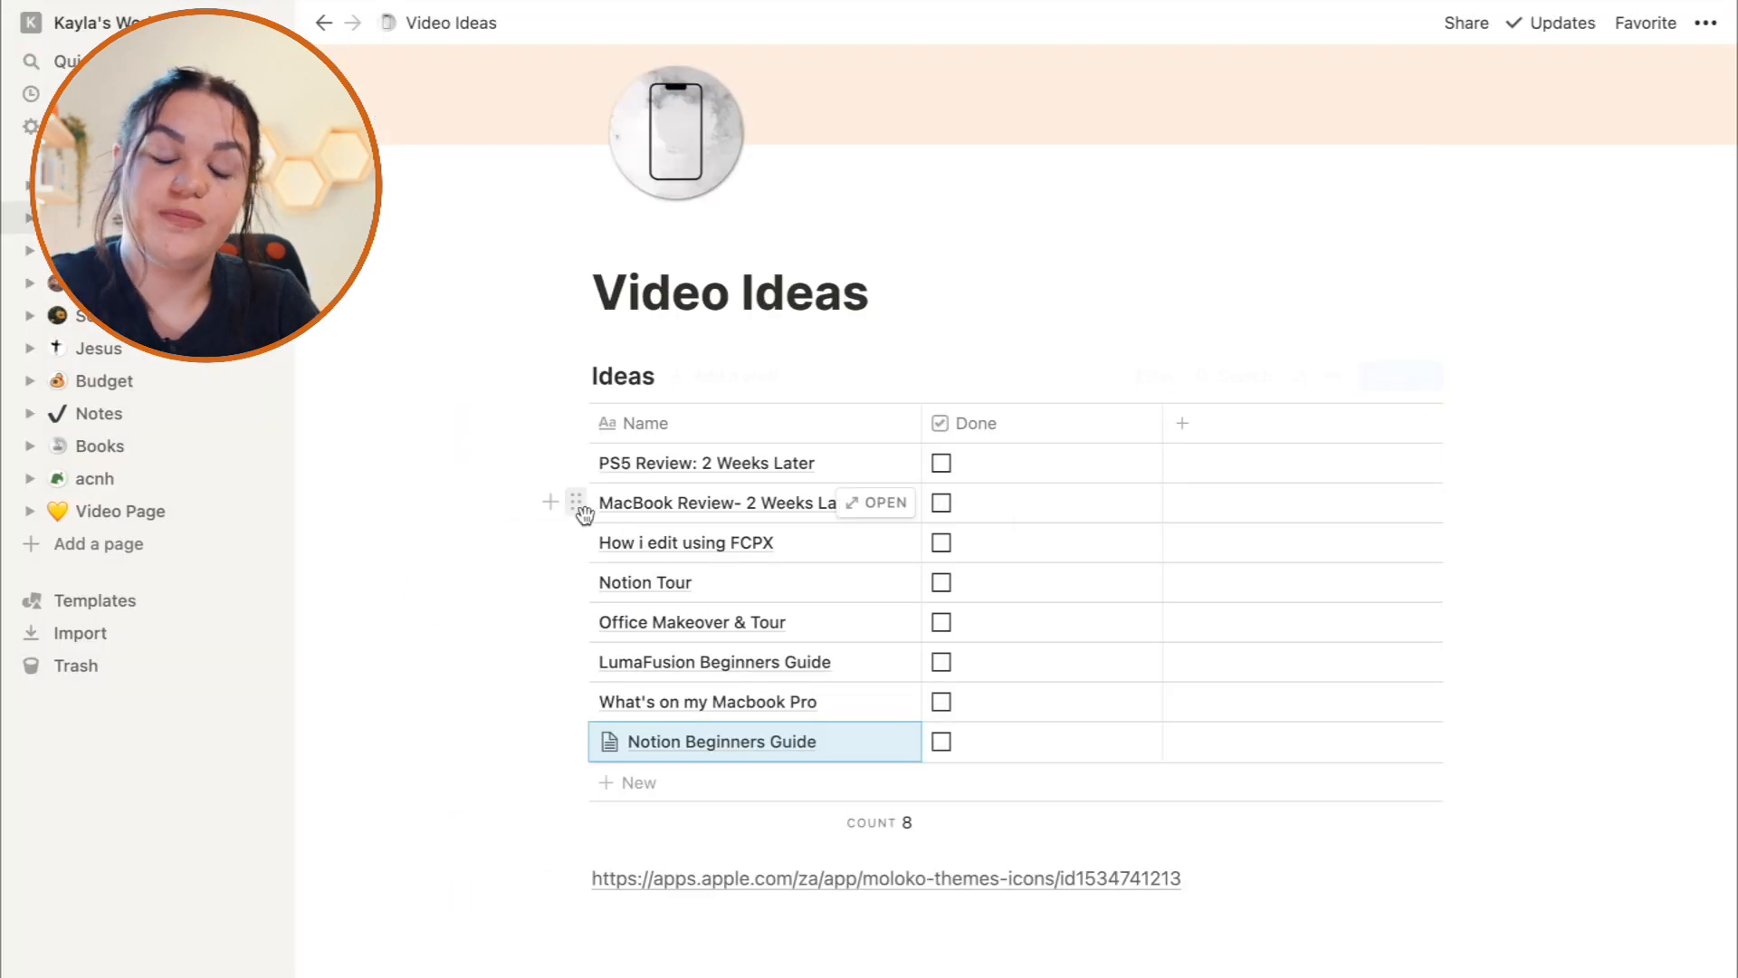
Return to the Tables sub-page of Video Page and enter Page 2 in the second row of Column 1.
left_click(129, 516)
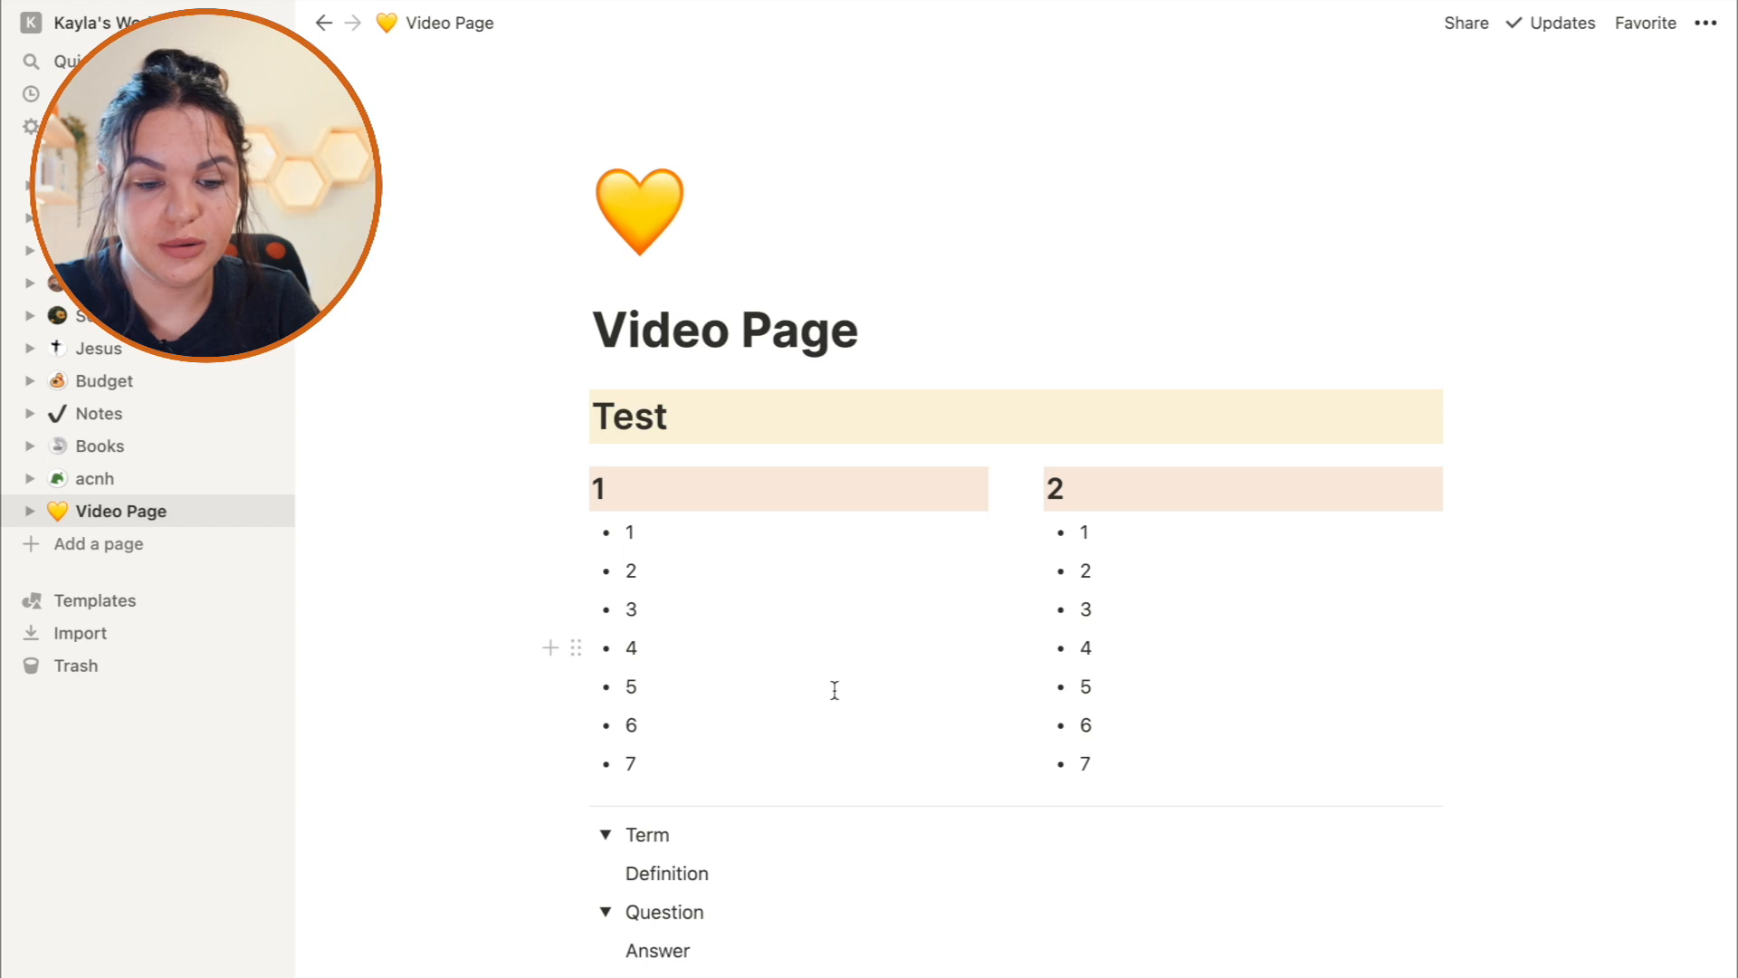
scroll(834, 687, "down", 10)
left_click(645, 313)
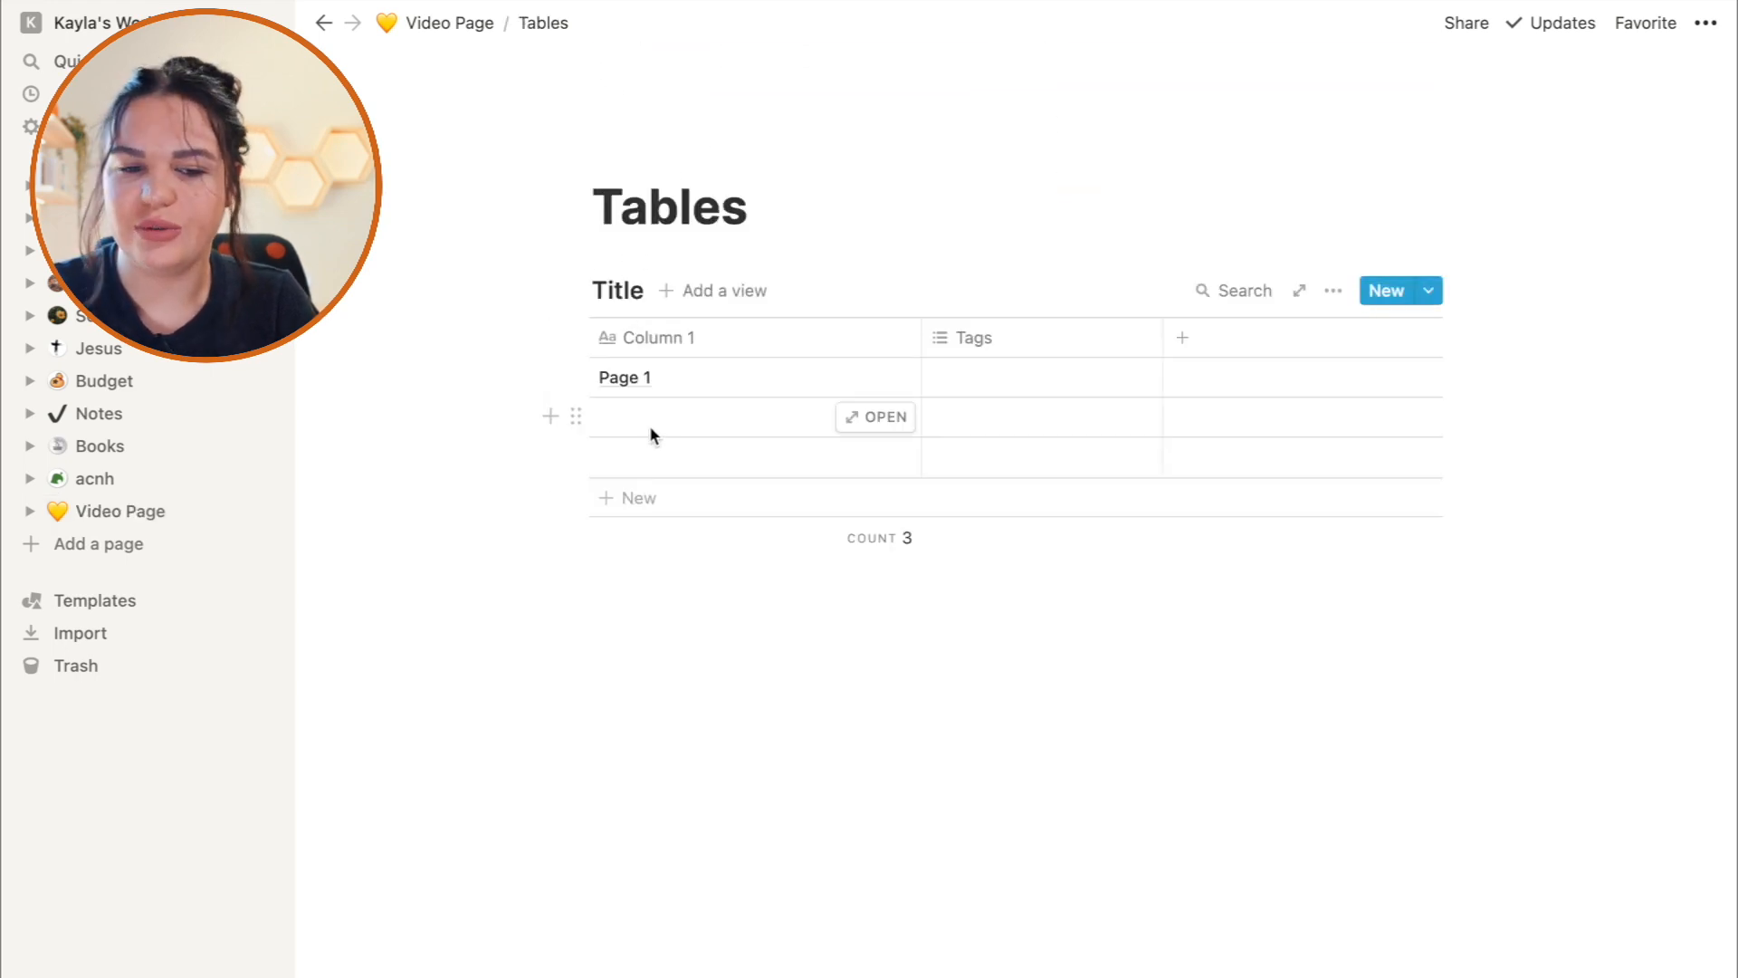
left_click(702, 417)
type("Paf")
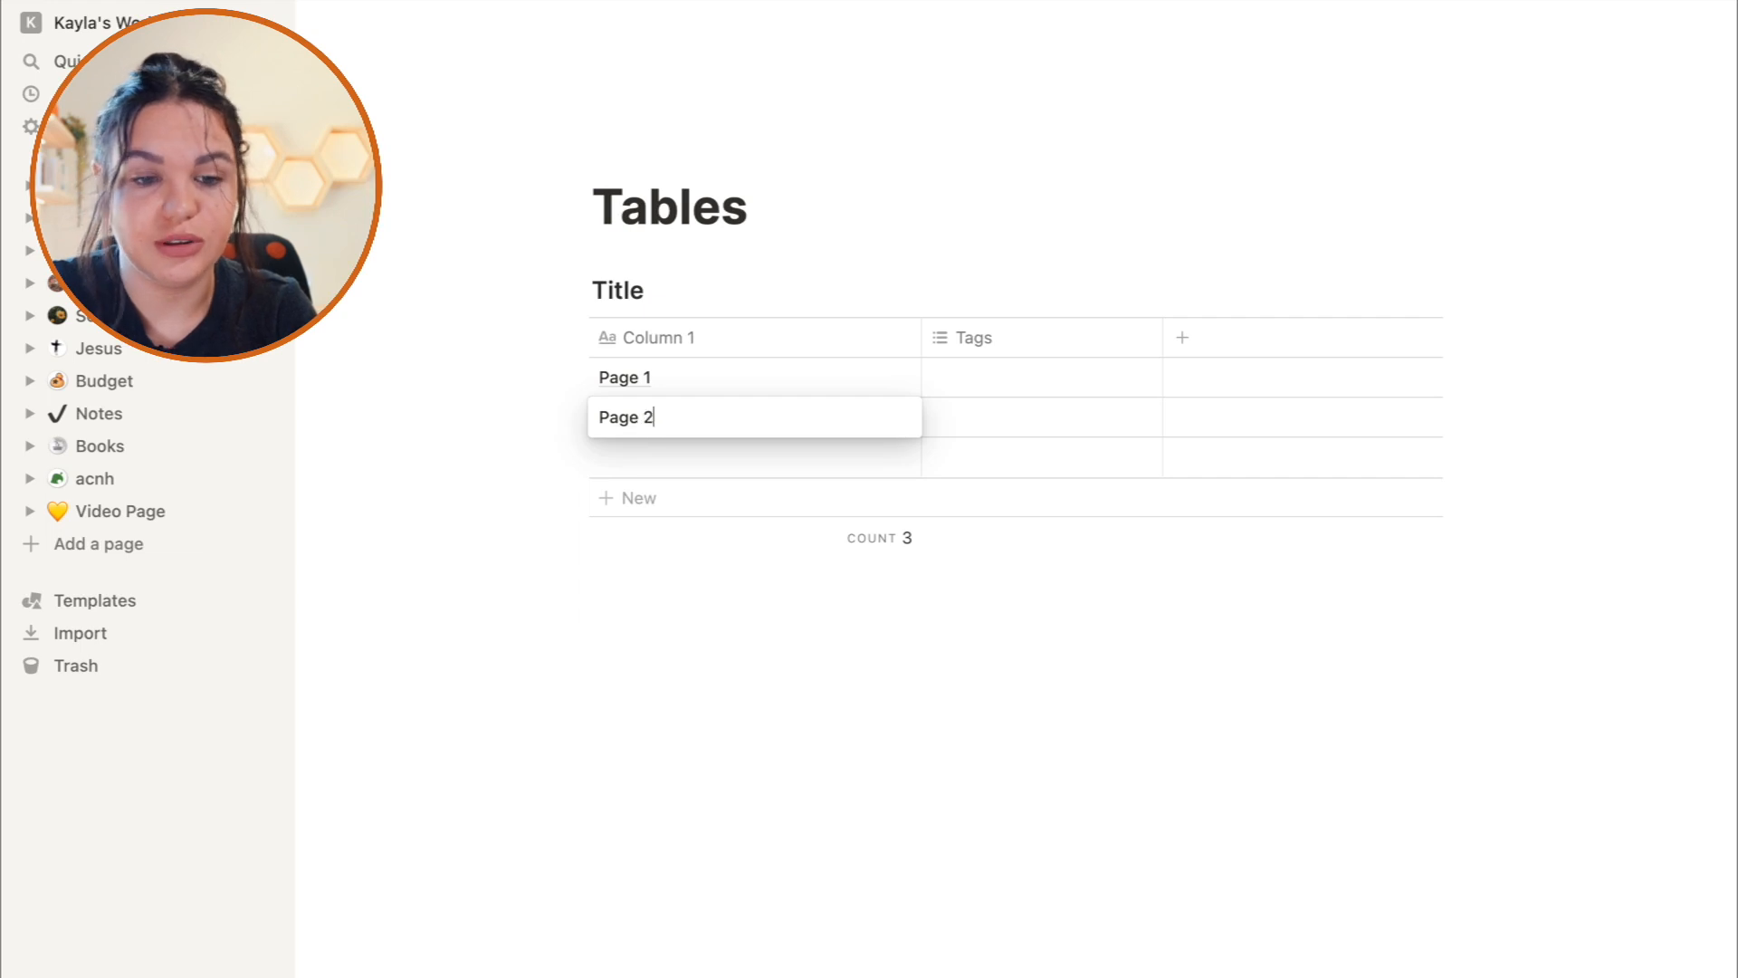
key("Return")
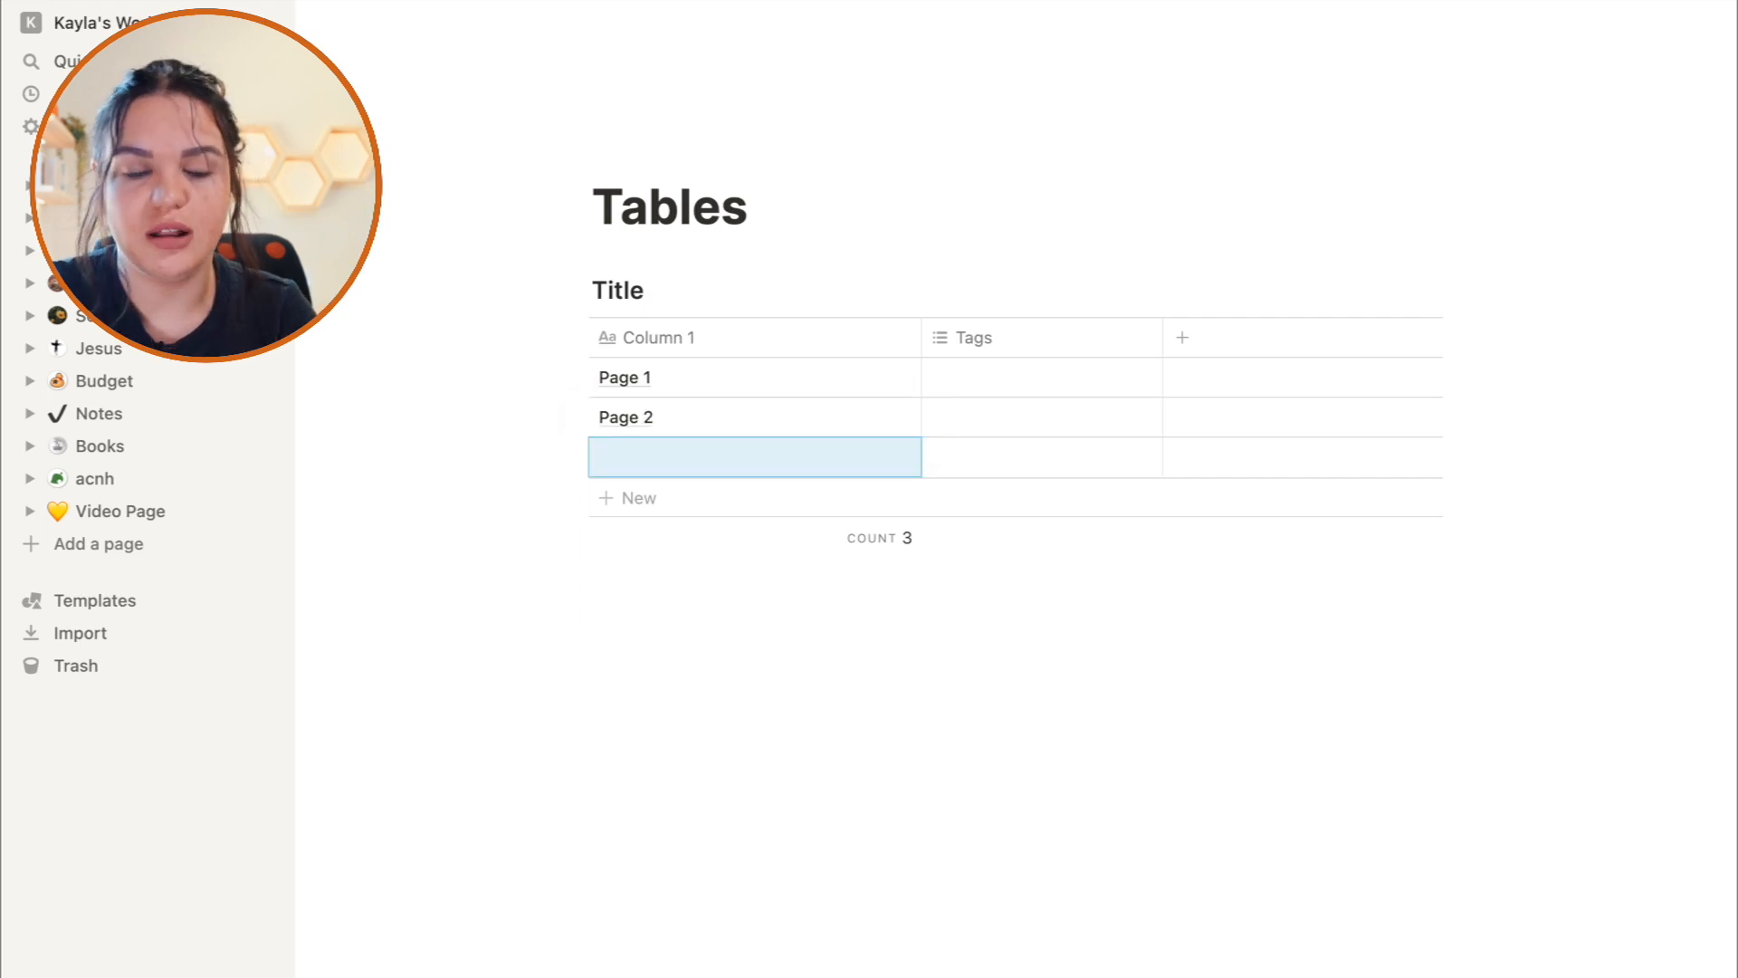
Rename the table's Tags column as Subject.
left_click(1008, 342)
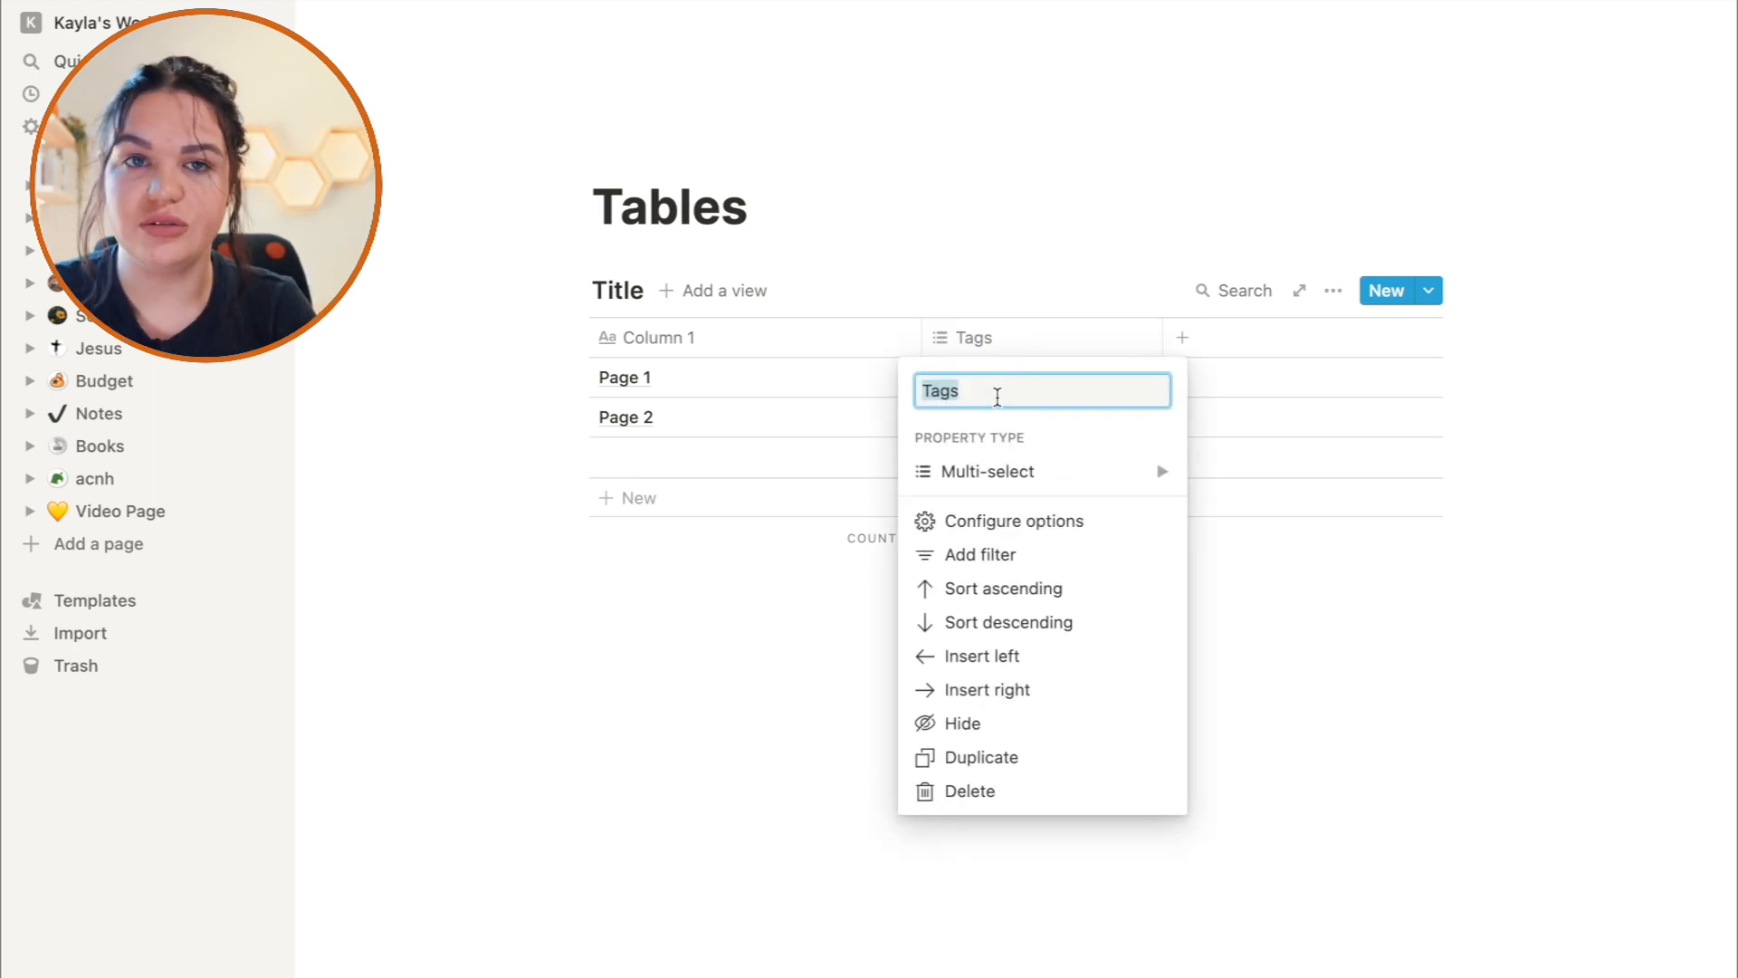
type("Subject")
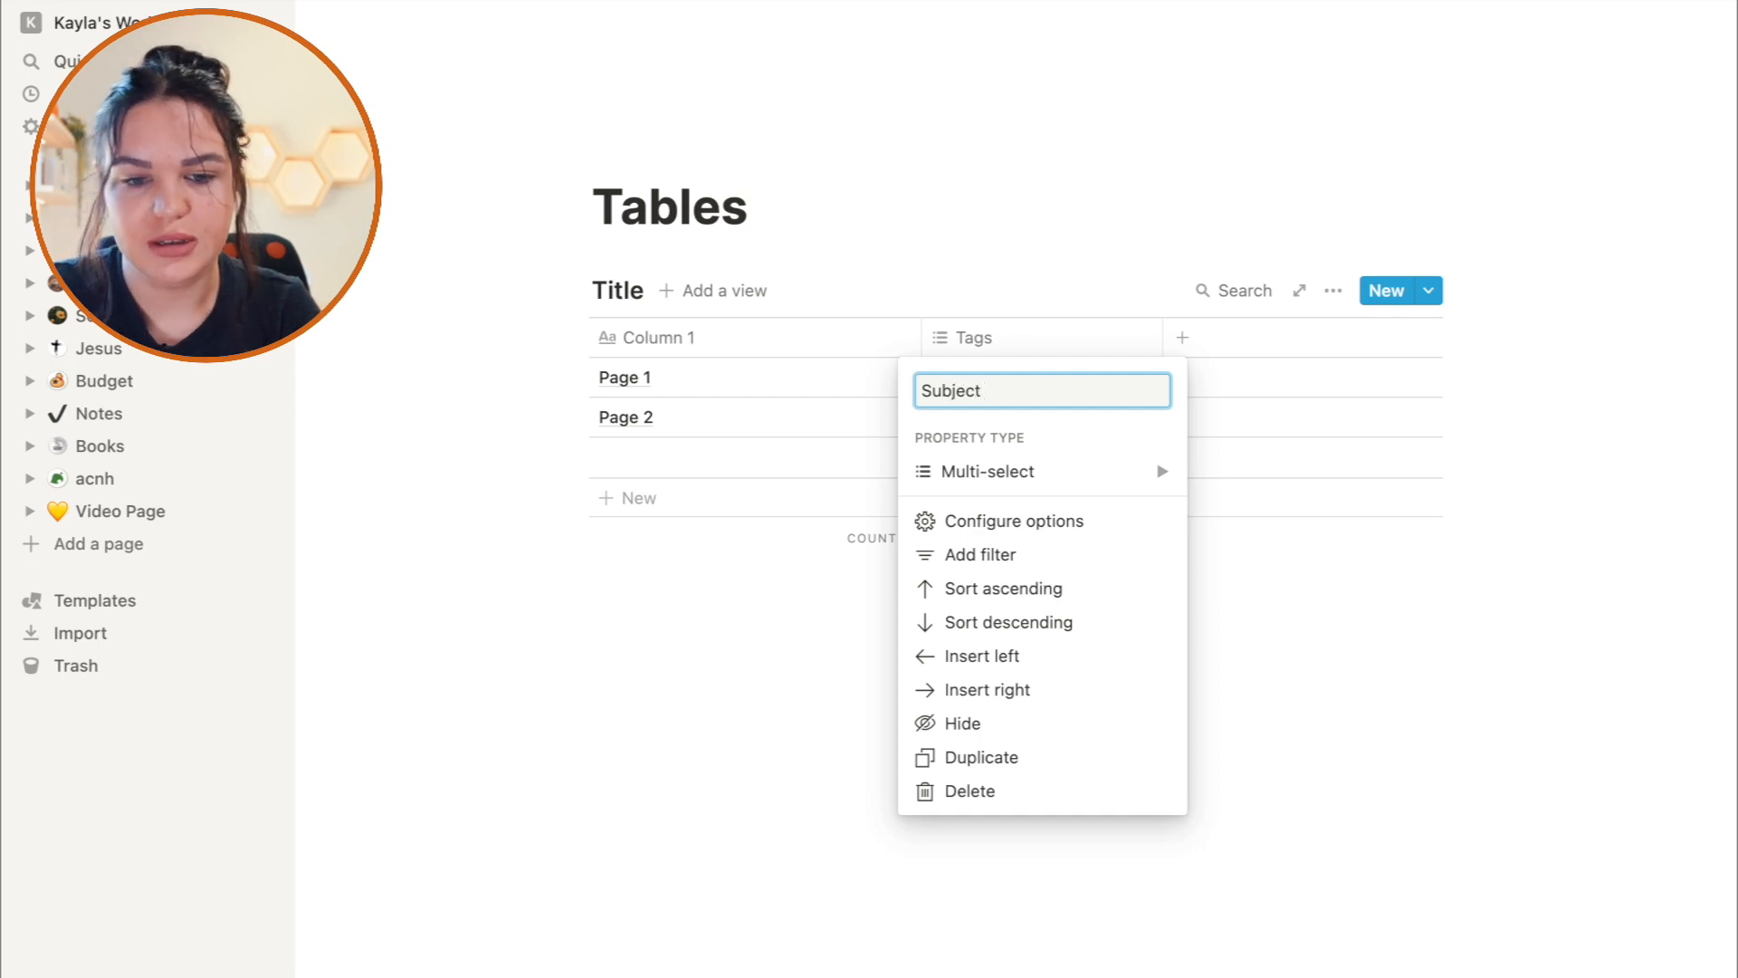
key("Return")
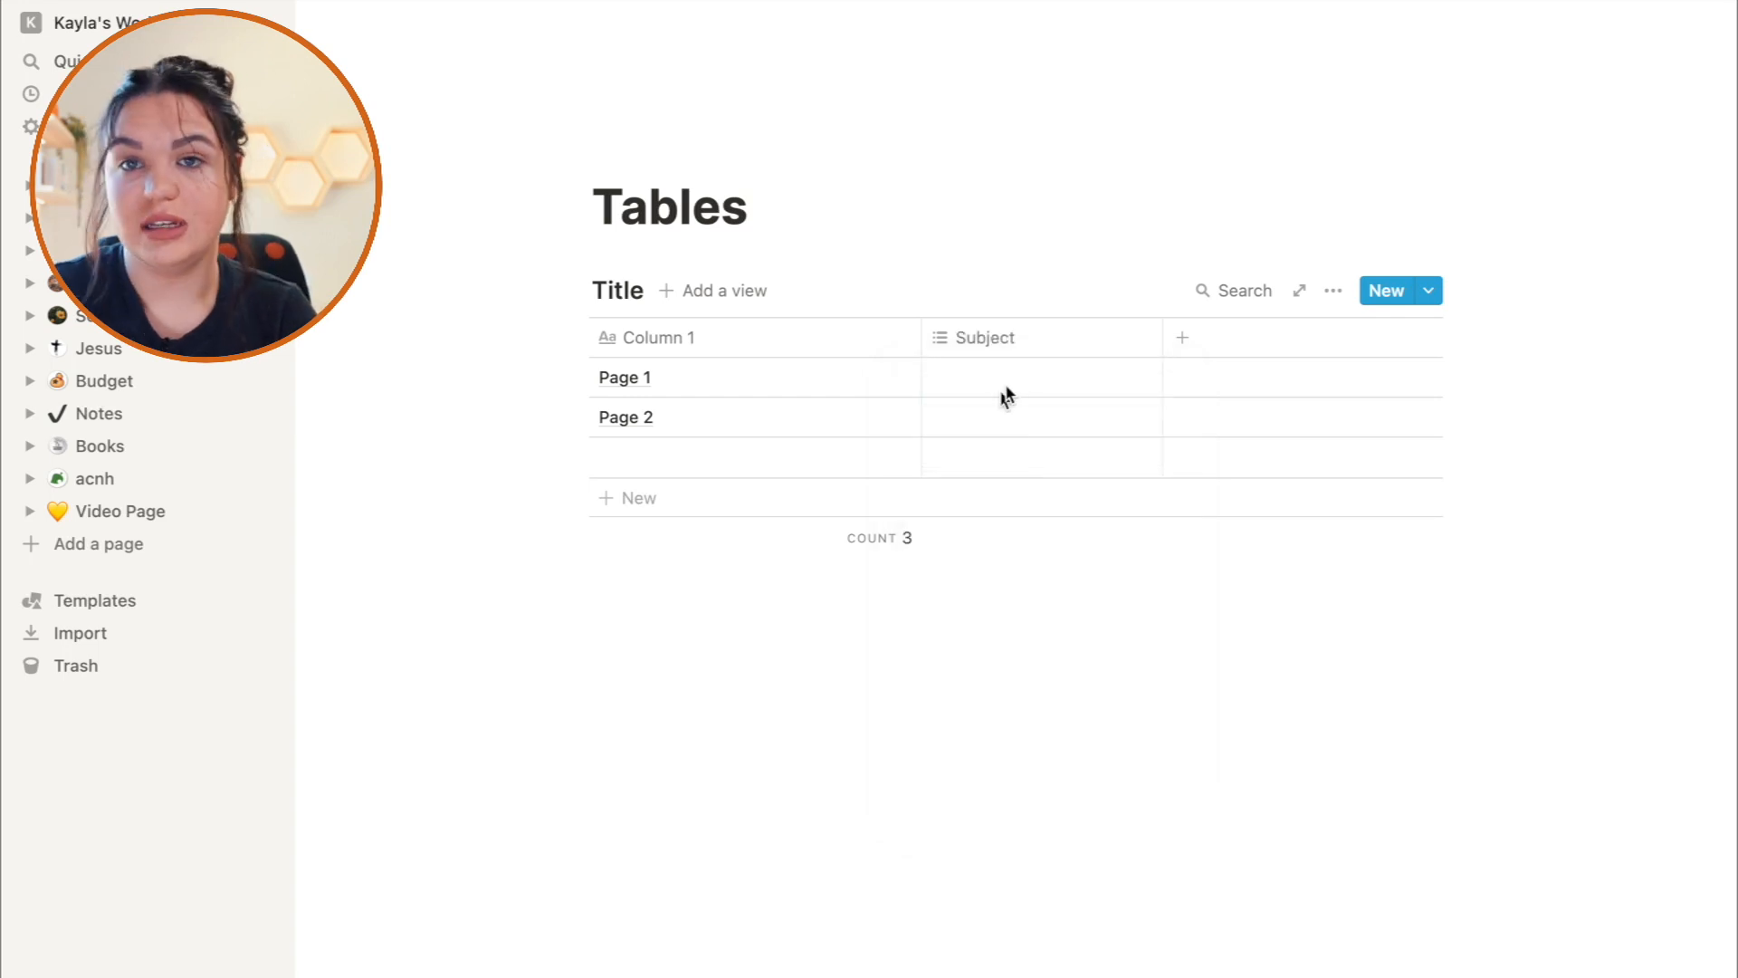
View the property types offered for the Subject column, and examine the column types in the TBR table under Books.
left_click(1019, 341)
mouse_move(1044, 475)
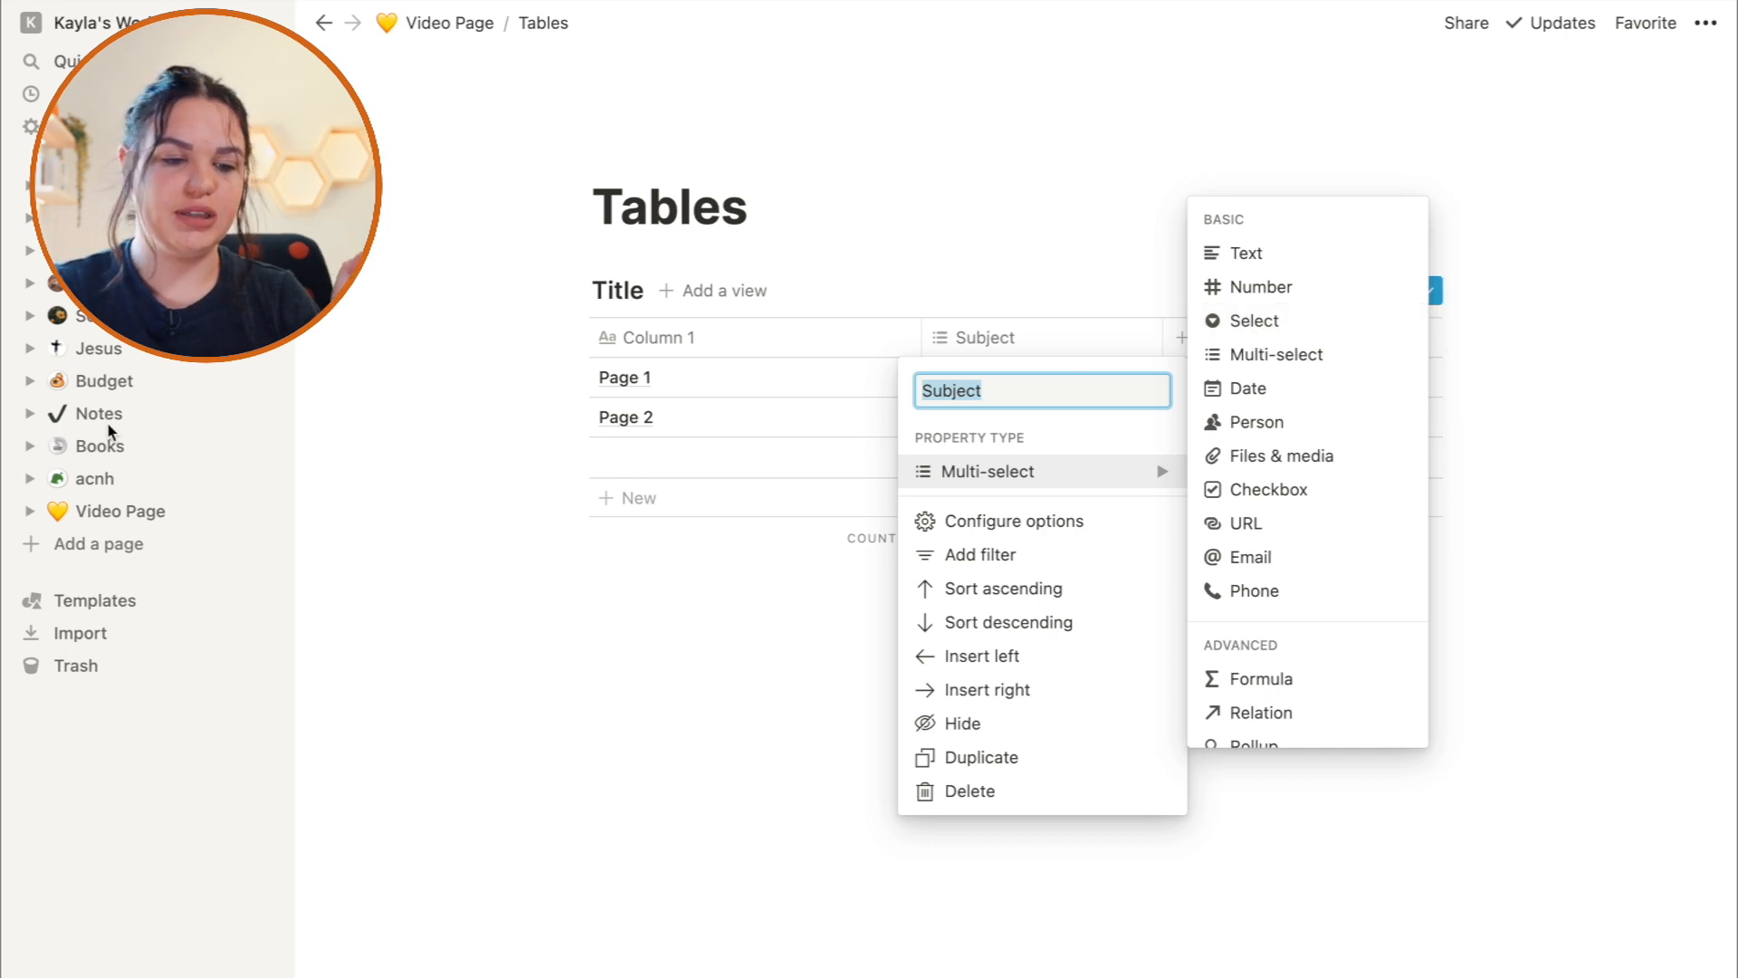
left_click(107, 445)
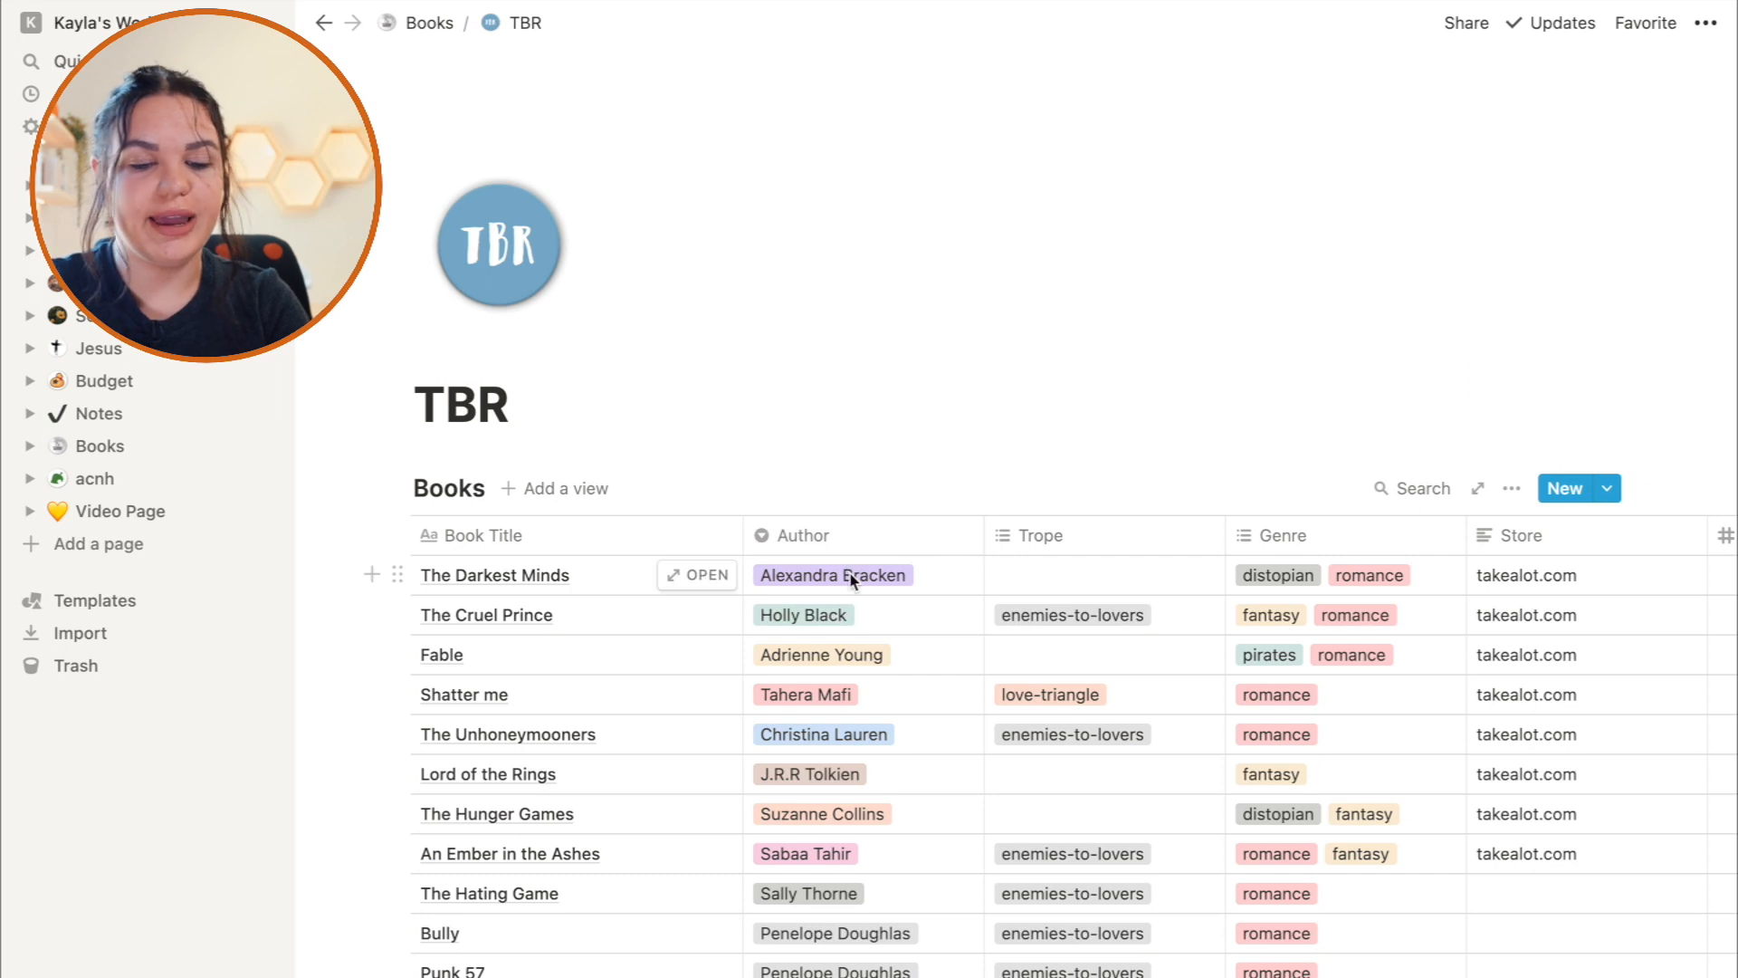
scroll(851, 578, "down", 1)
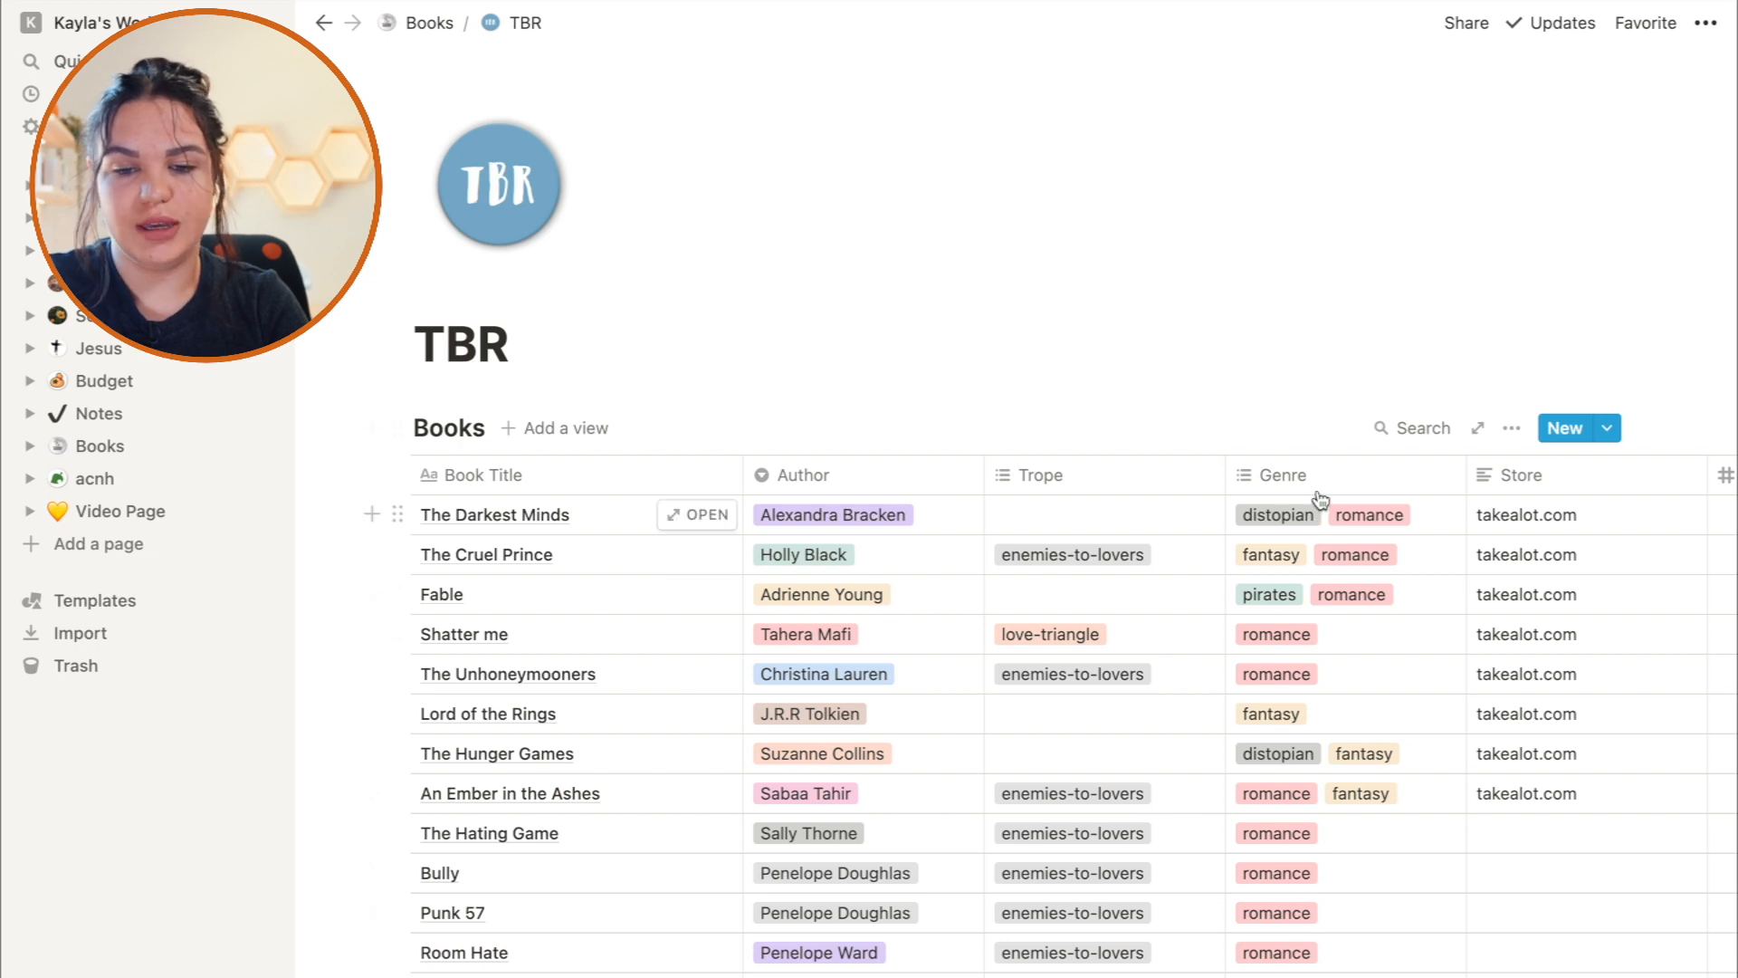
scroll(767, 522, "down", 2)
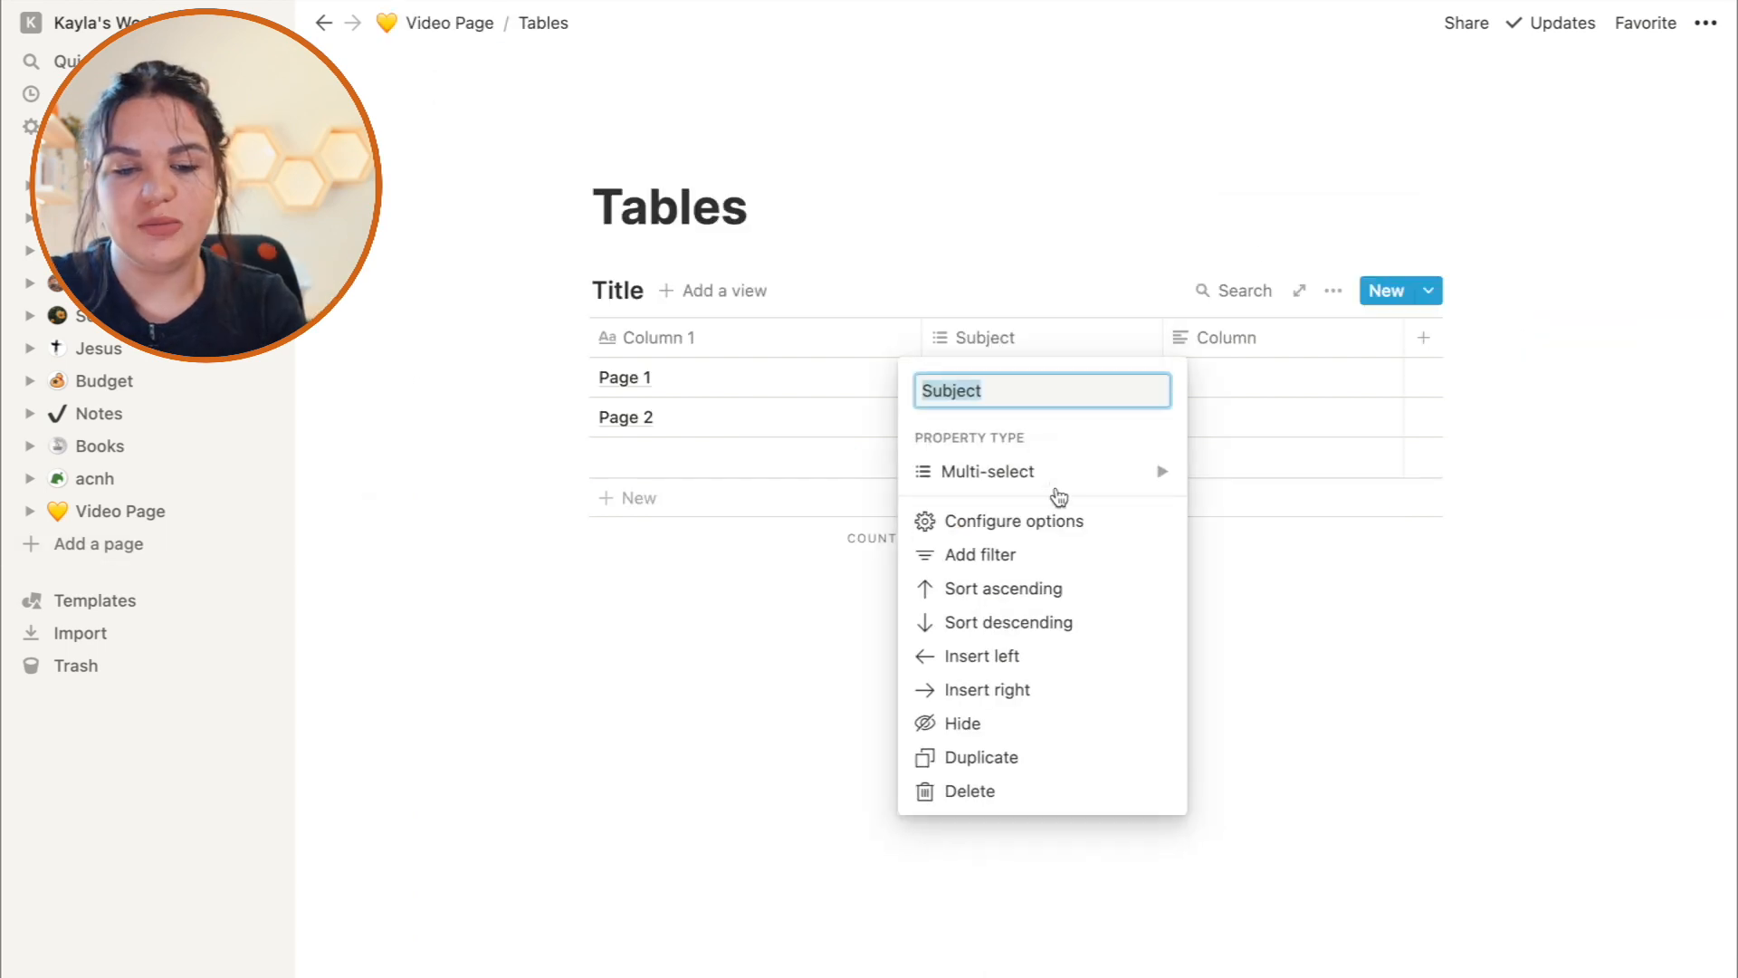
Set the Subject column's property type to Select and the adjacent unnamed text column's type to Multi-select.
mouse_move(1159, 486)
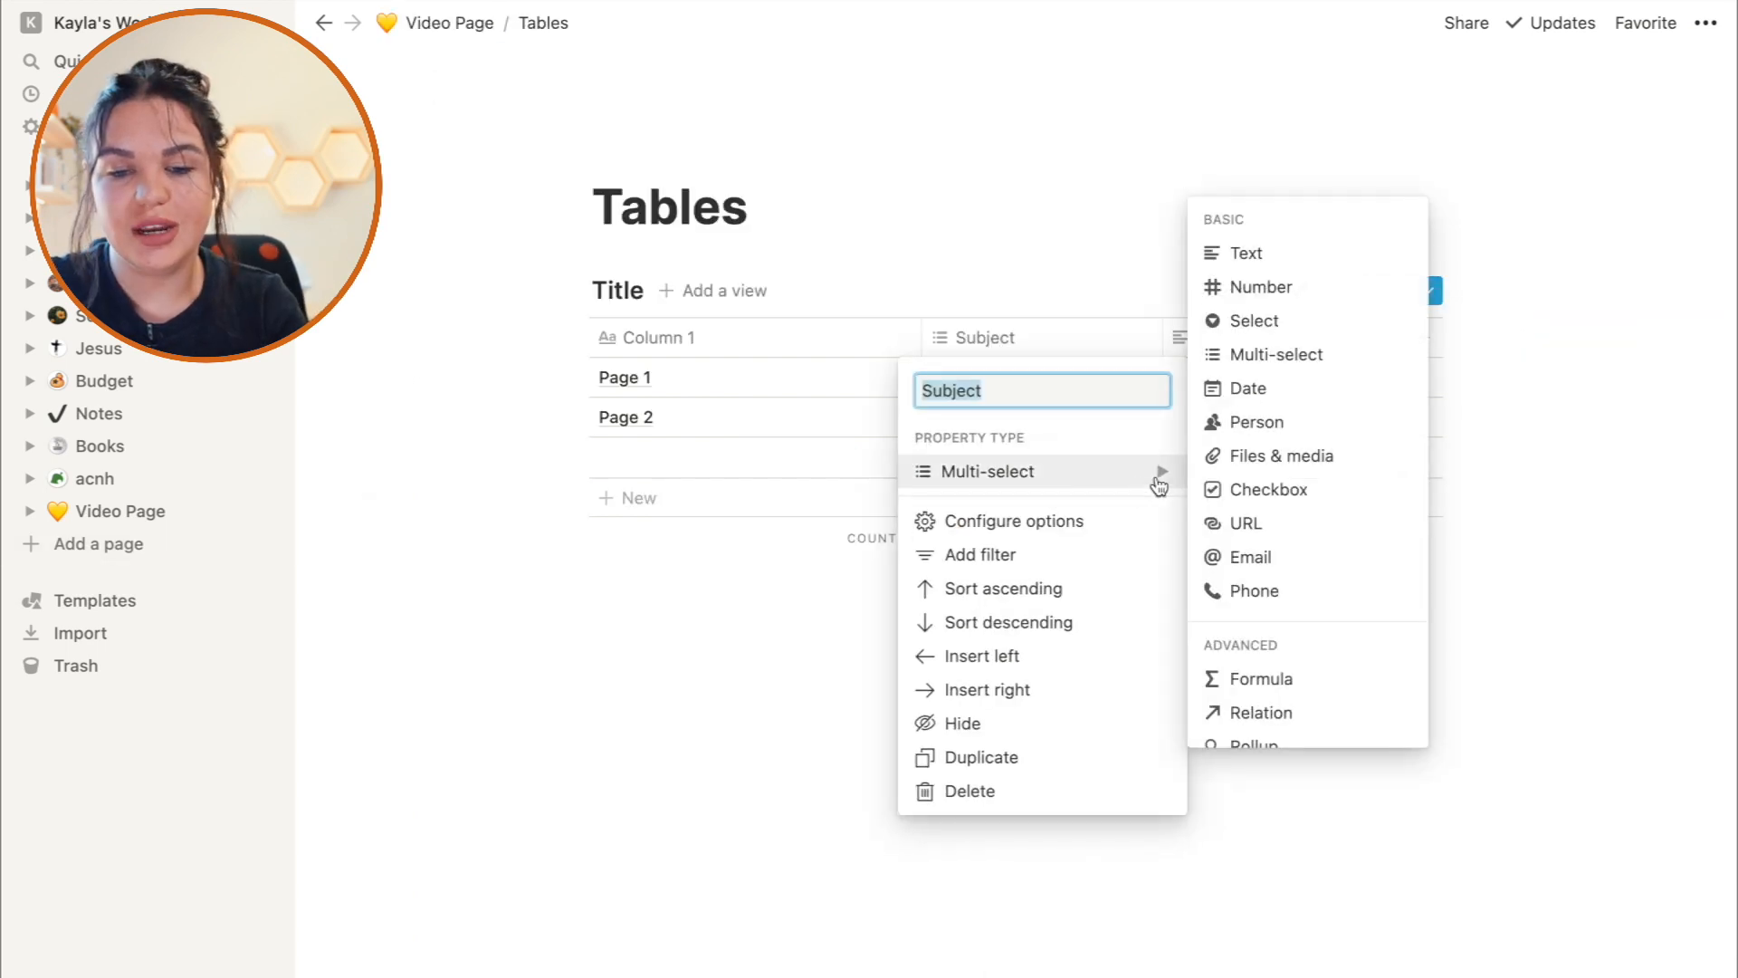
left_click(1273, 334)
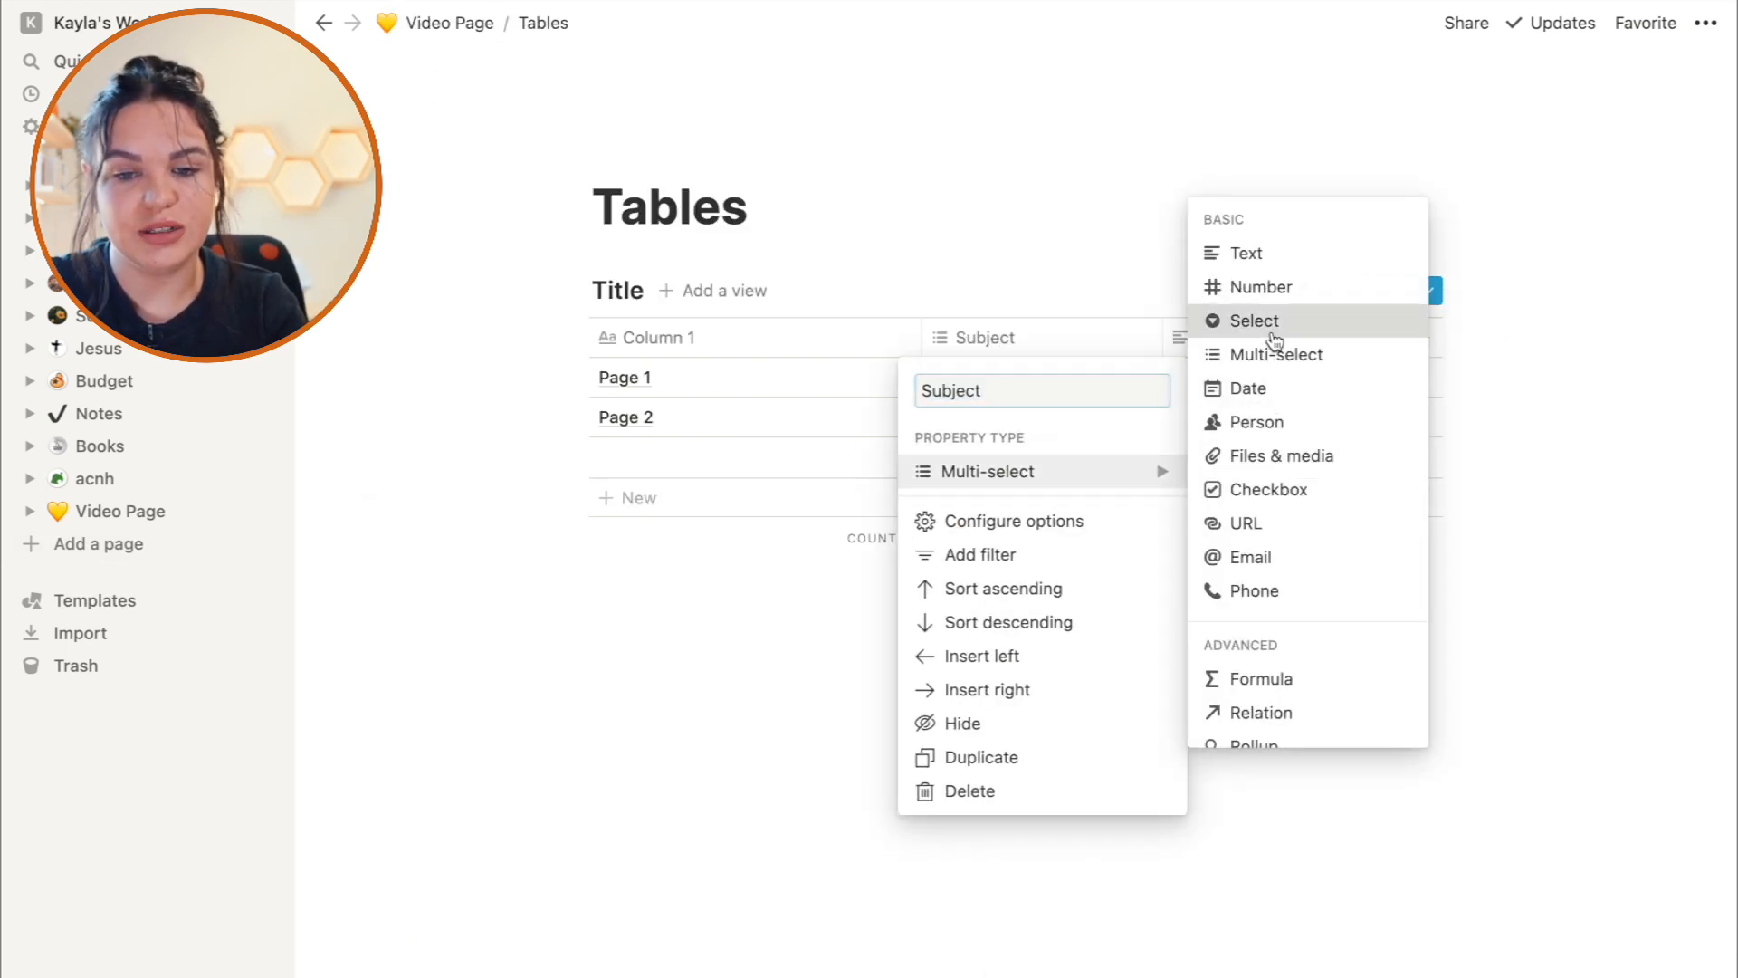
left_click(1239, 336)
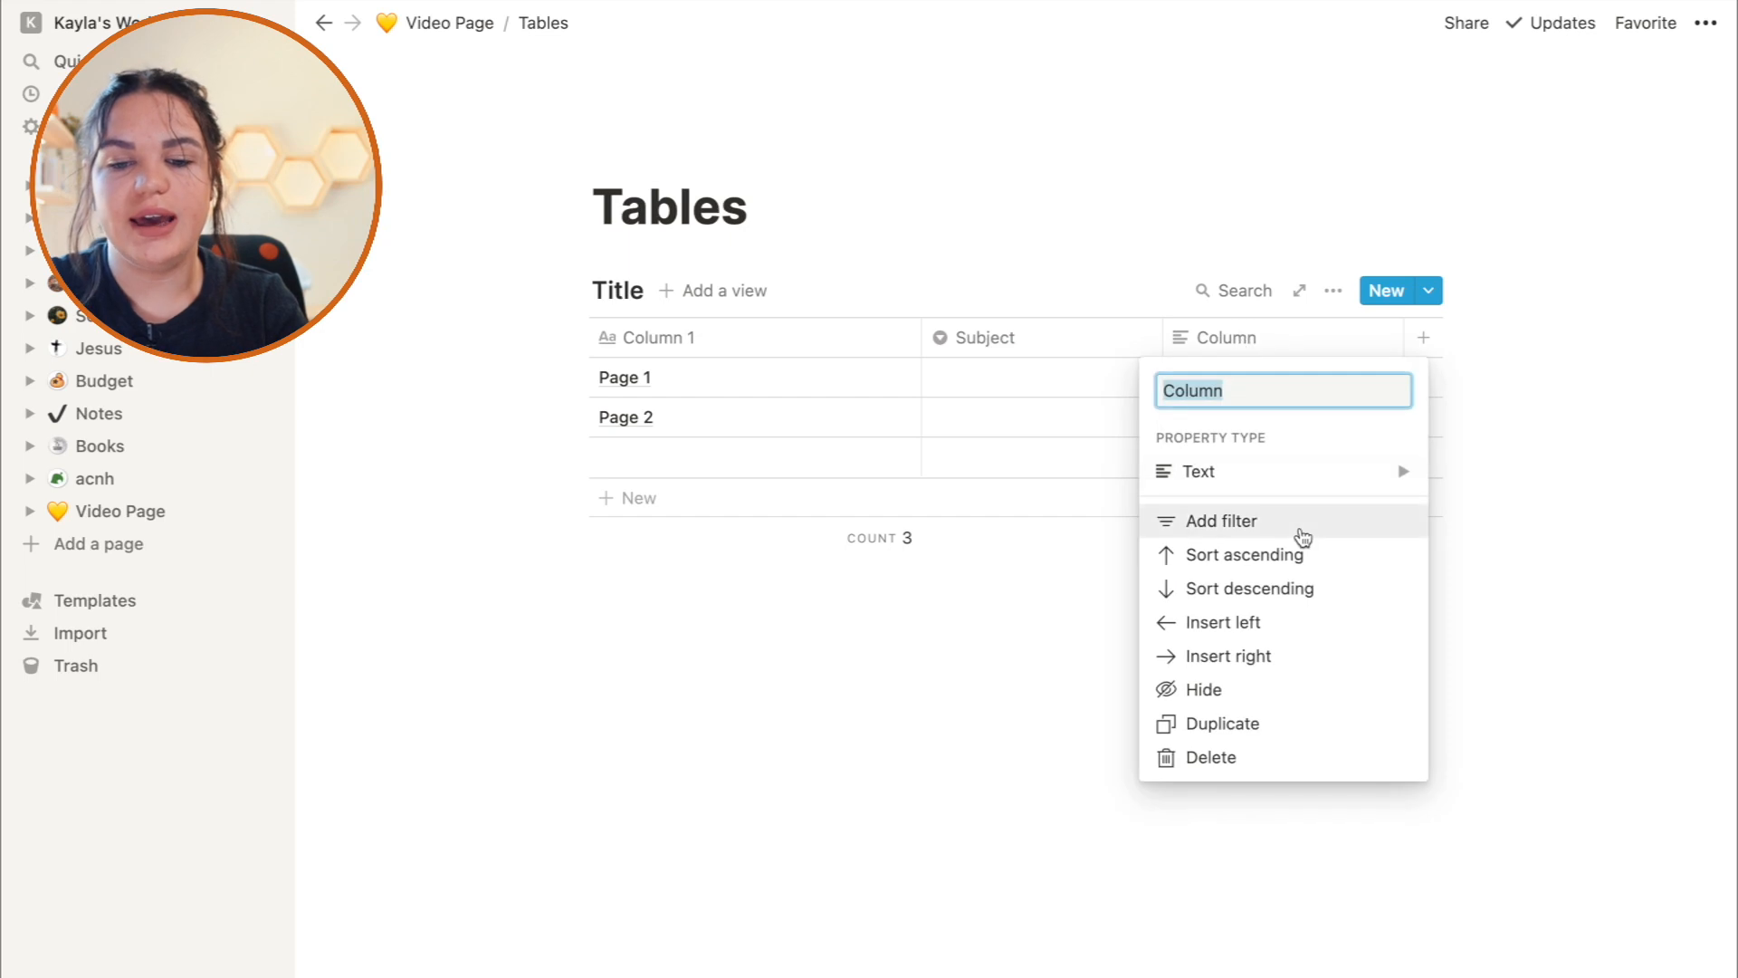
mouse_move(1304, 489)
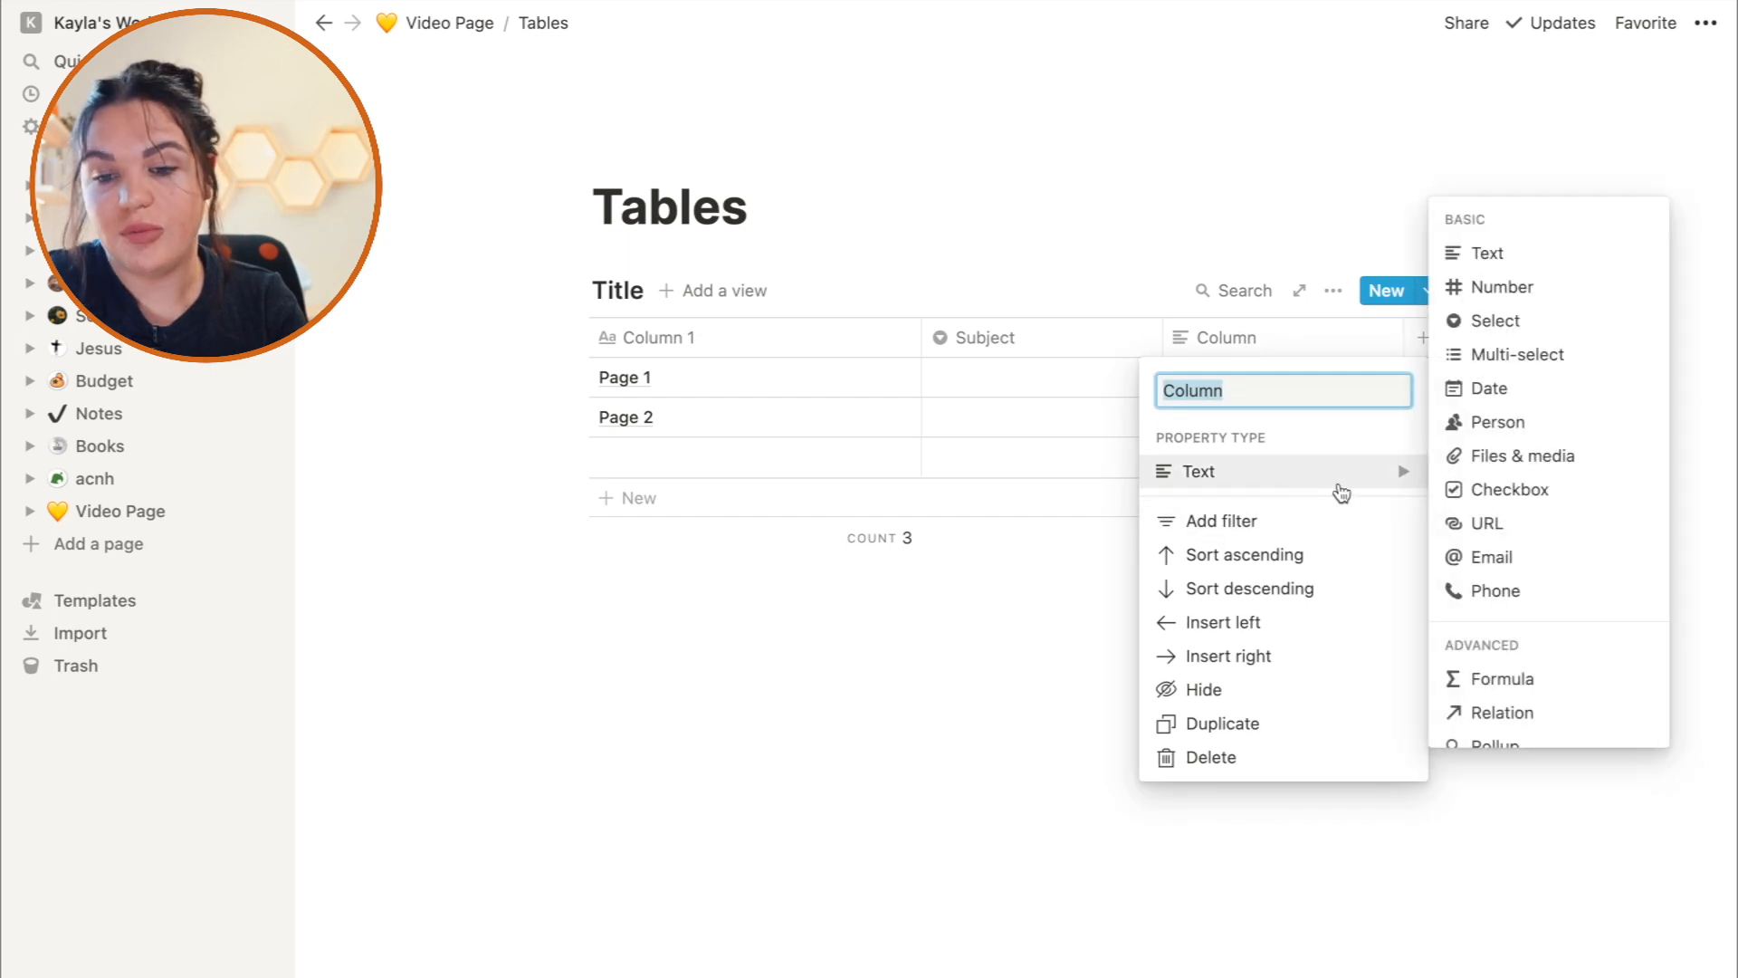
left_click(1494, 354)
Rename the multi-select column beside Subject as Year.
left_click(1206, 339)
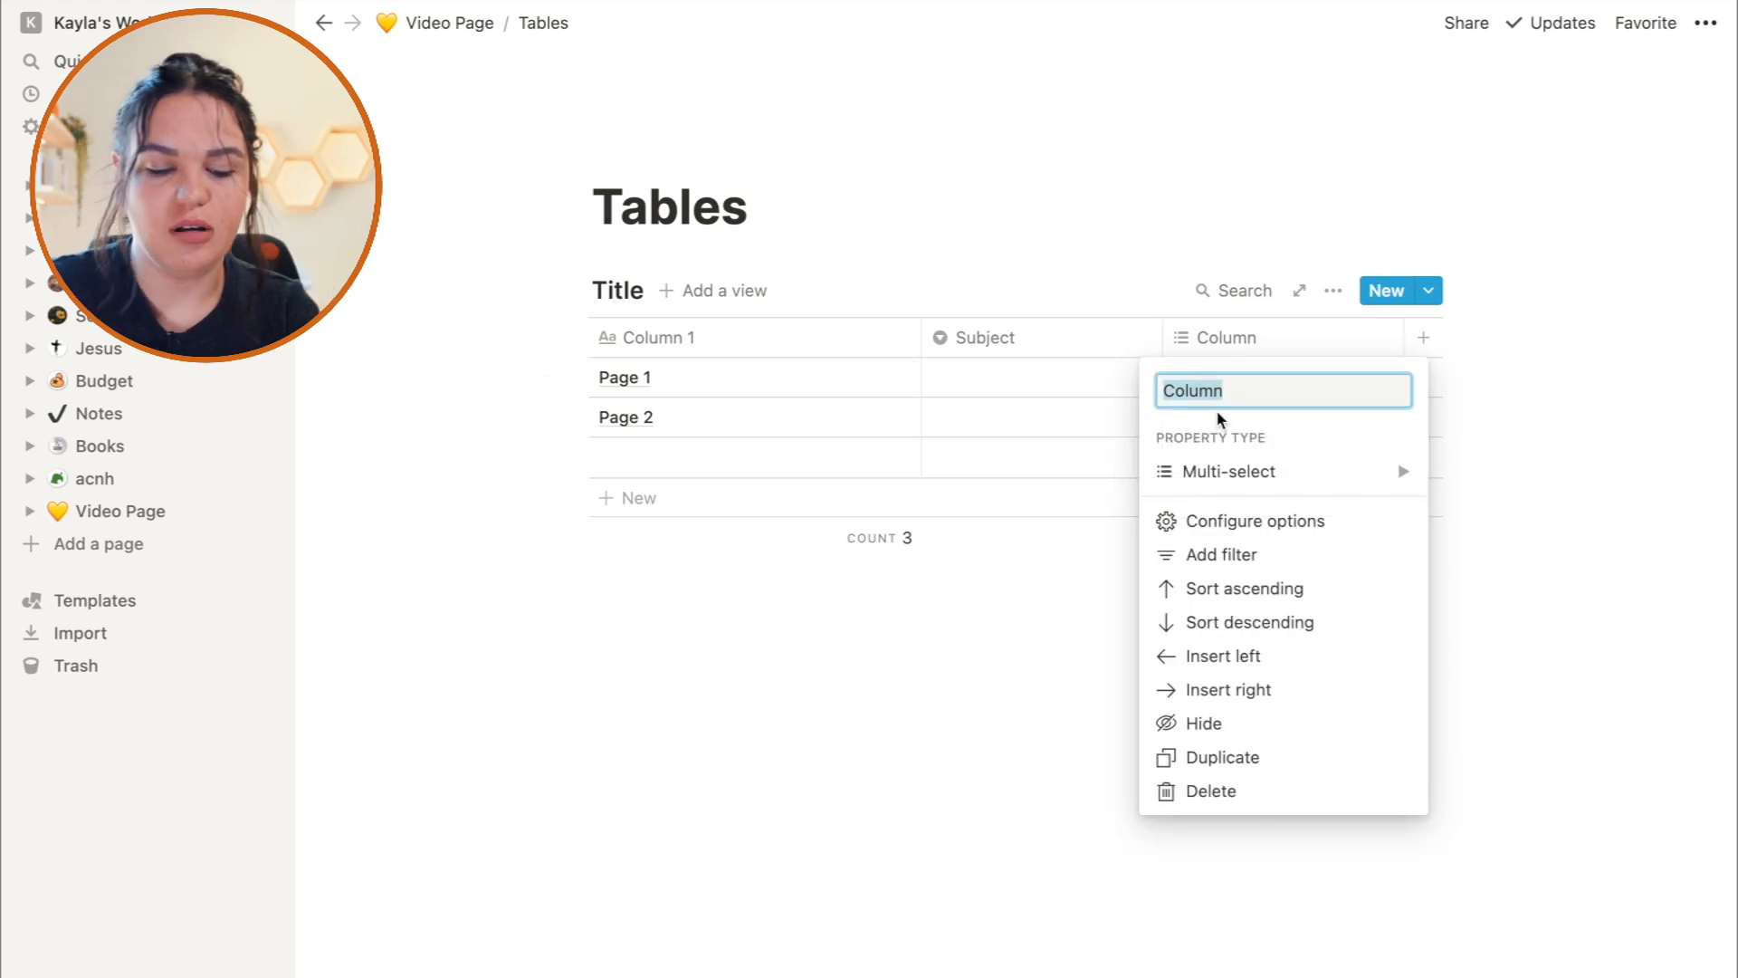
type("Year")
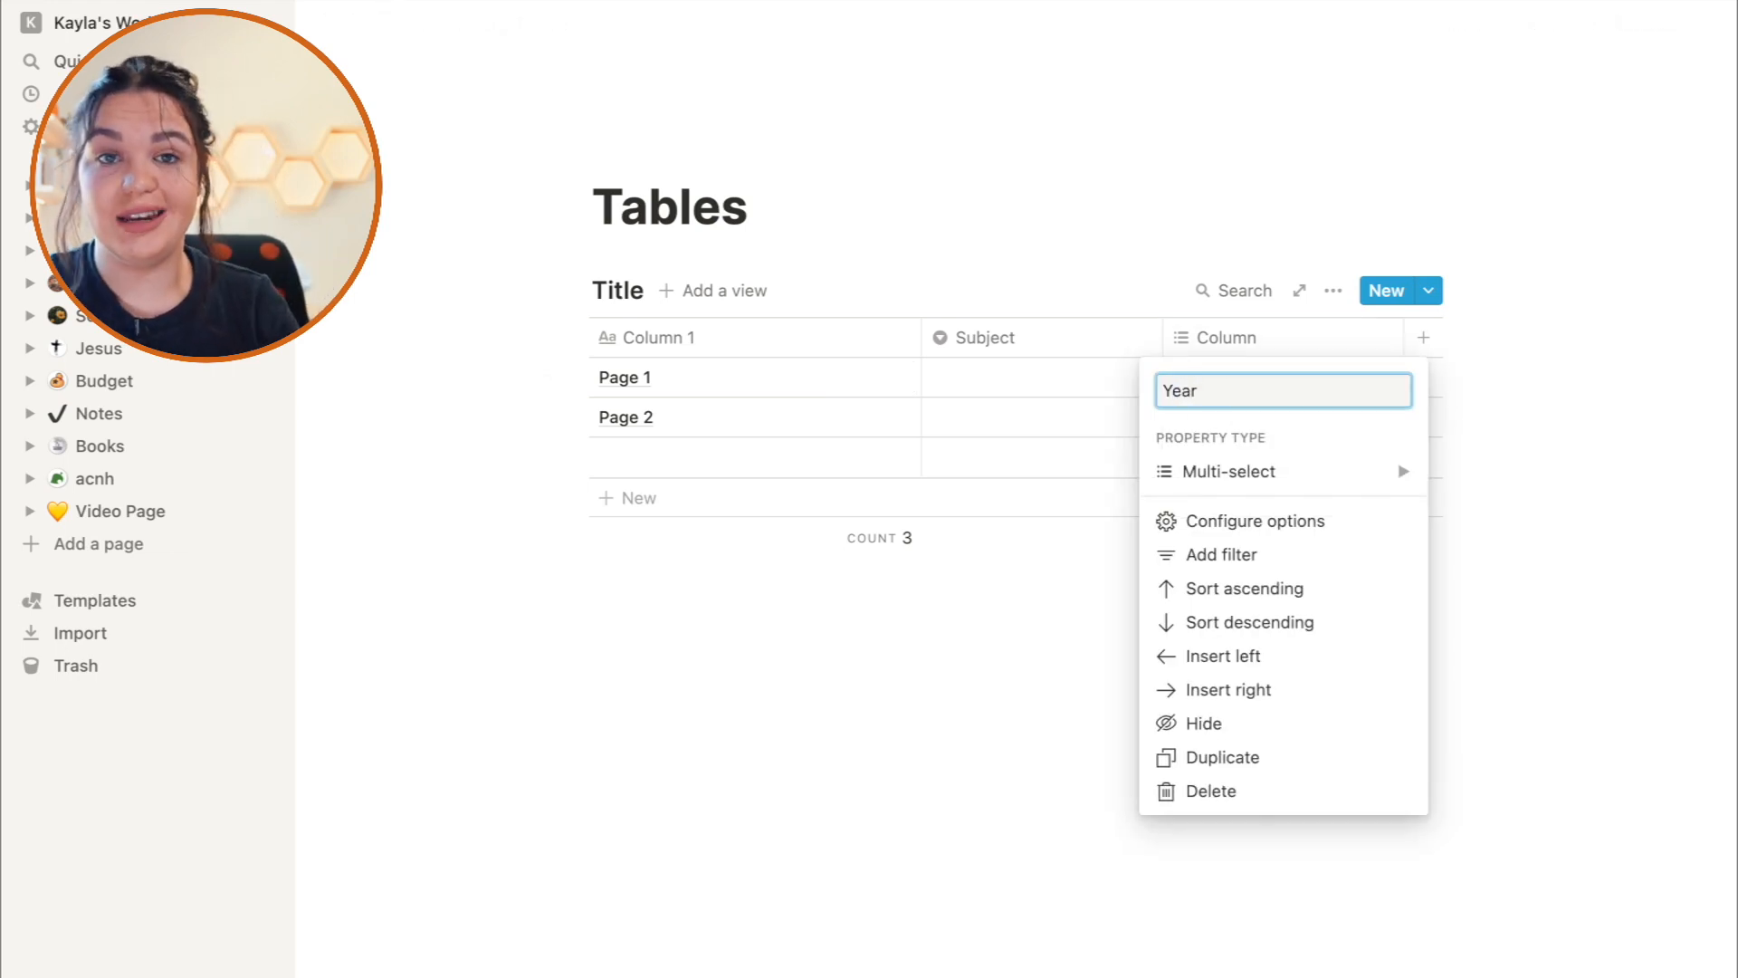
key("Return")
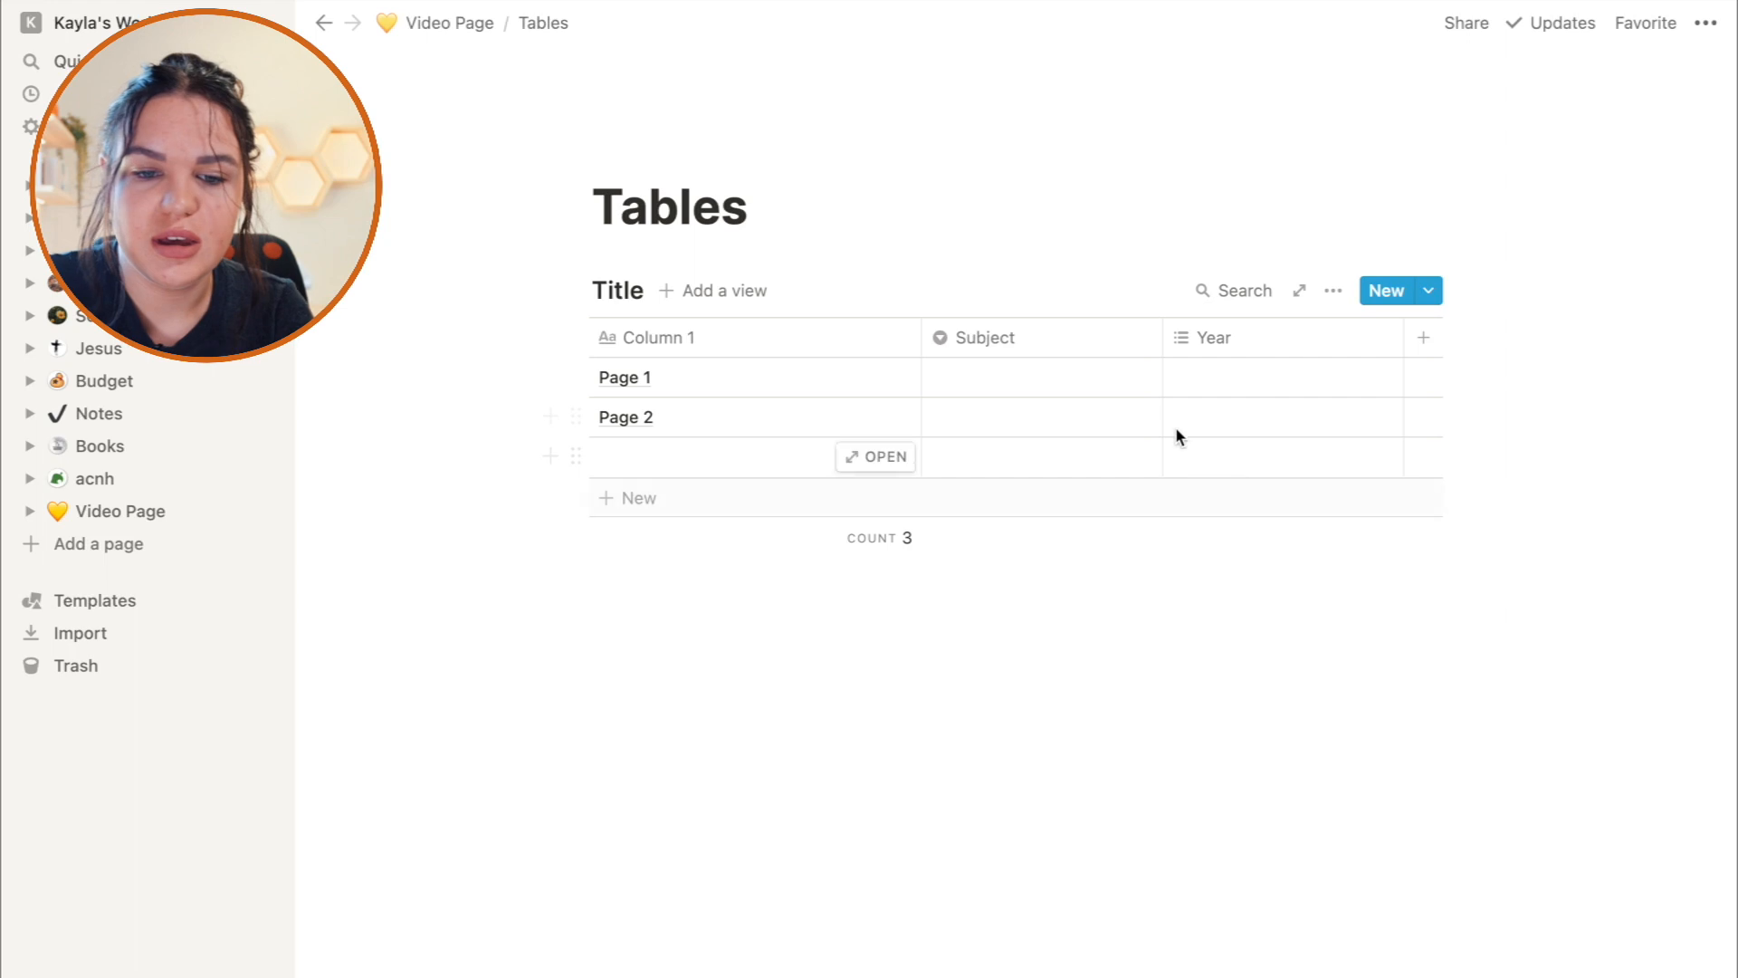
Create the Subject options biology for Page 1 and consumors for Page 2.
left_click(1078, 383)
type("biology")
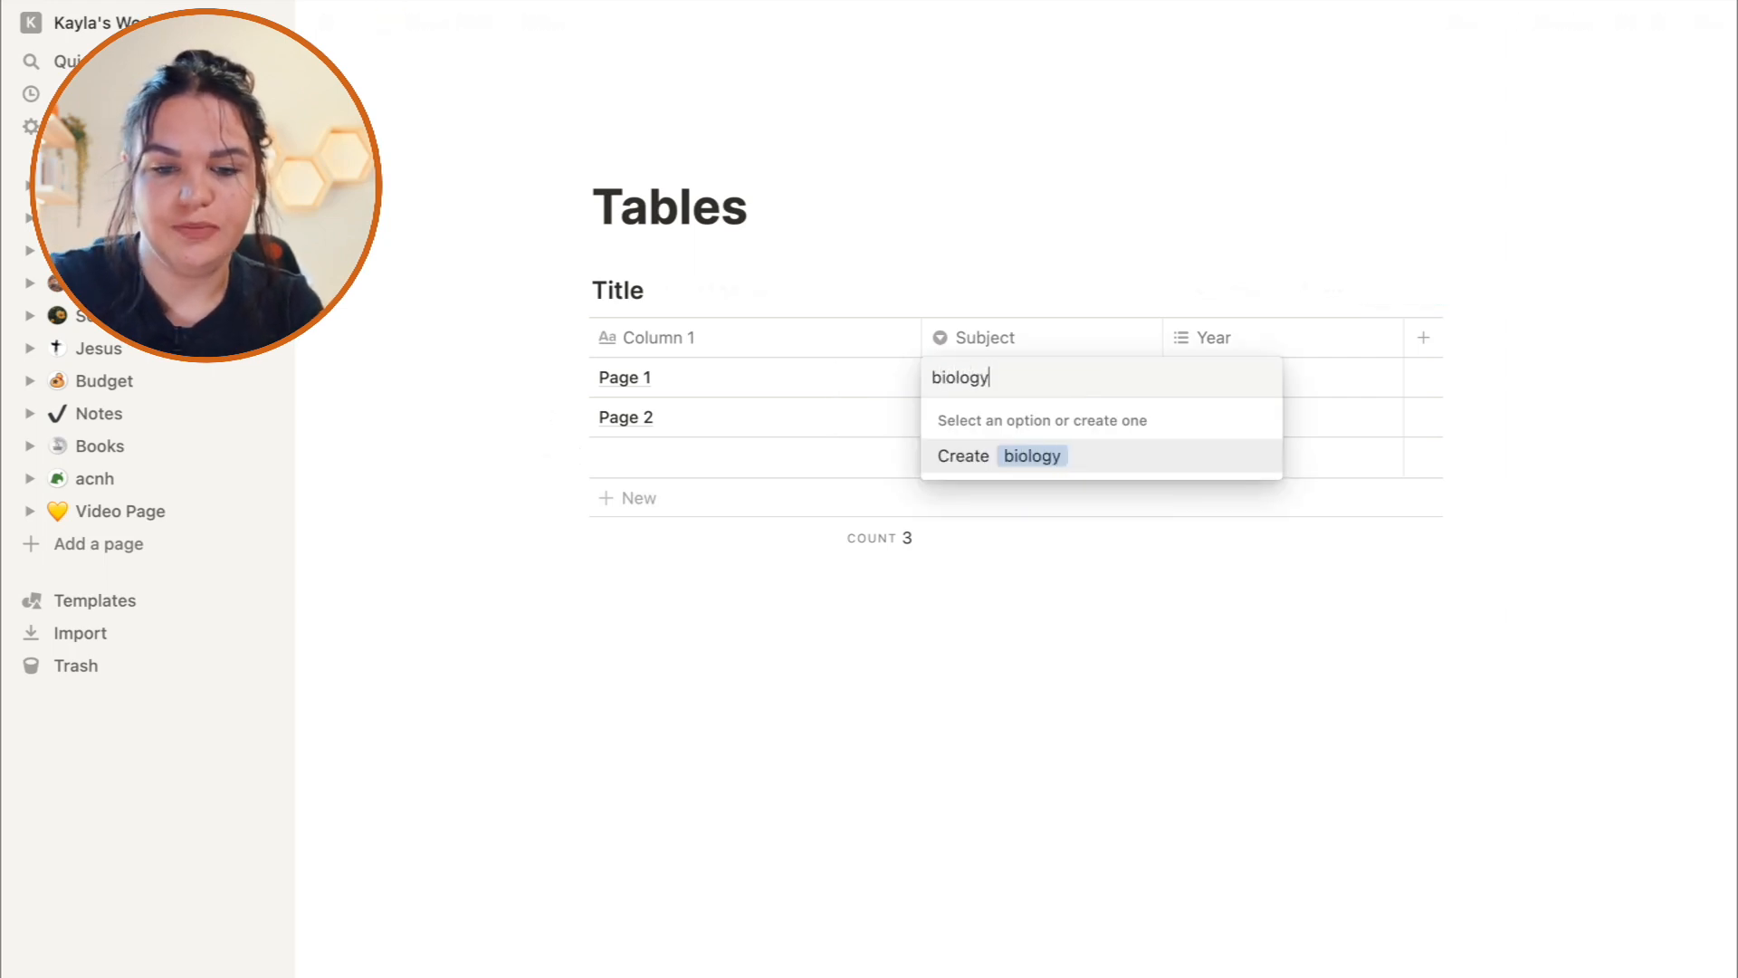
key("Return")
left_click(1078, 415)
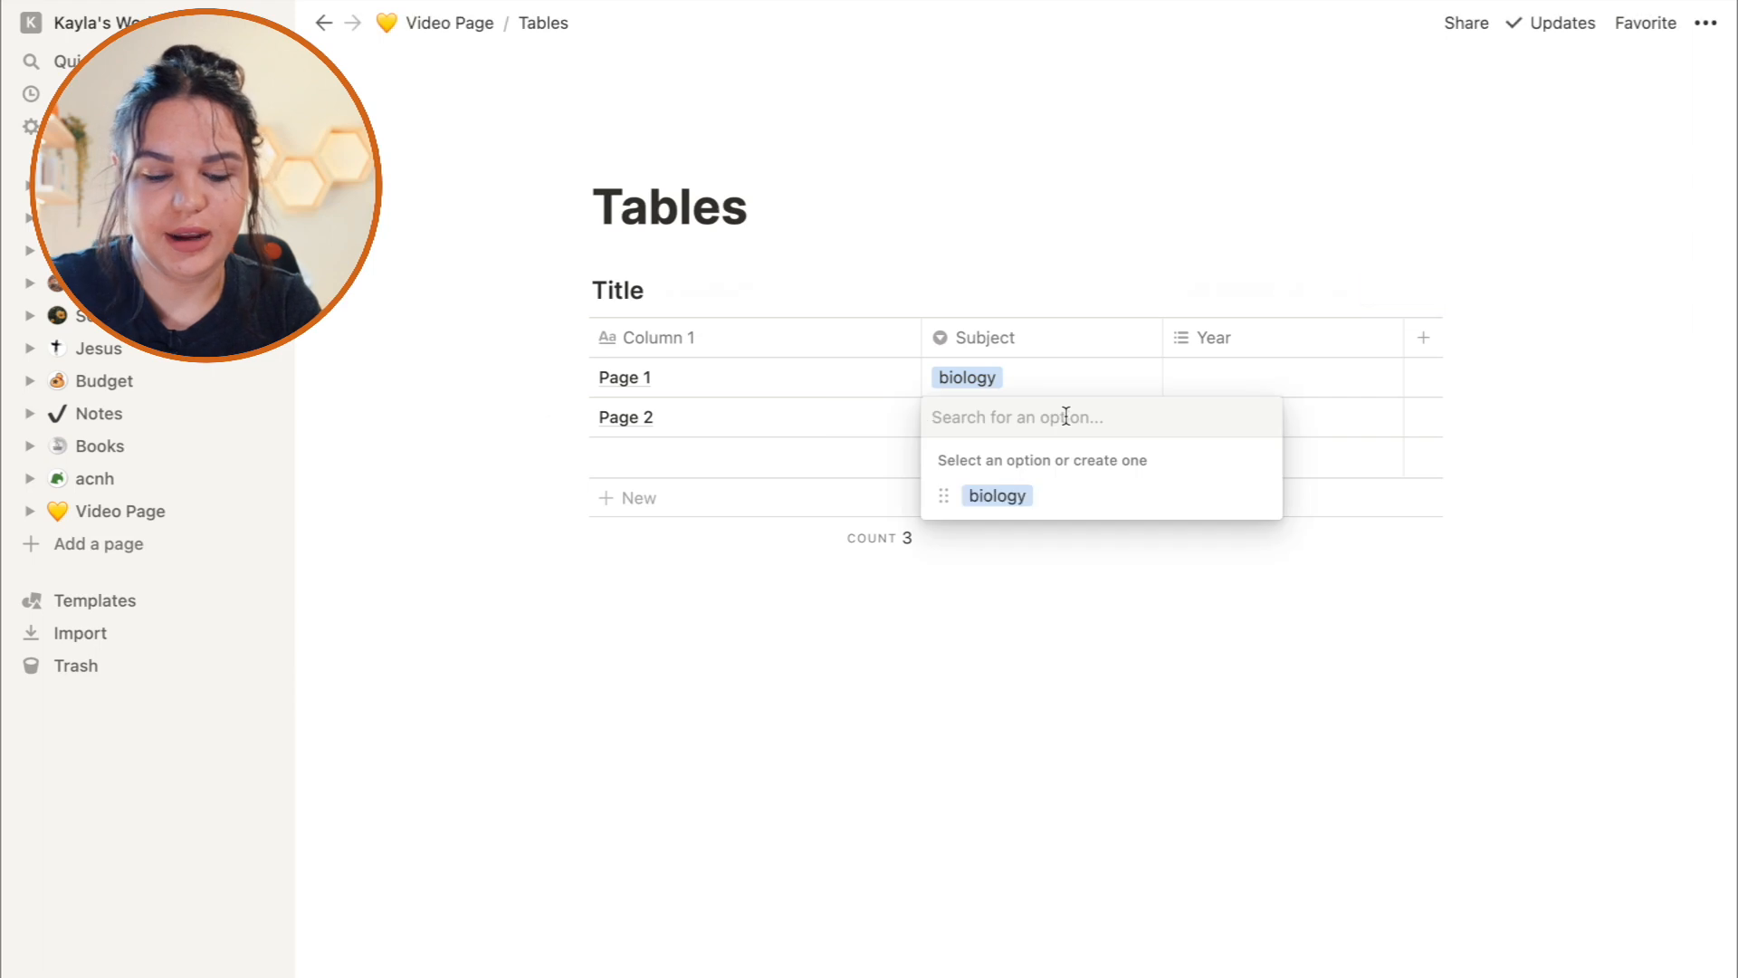
type("consum")
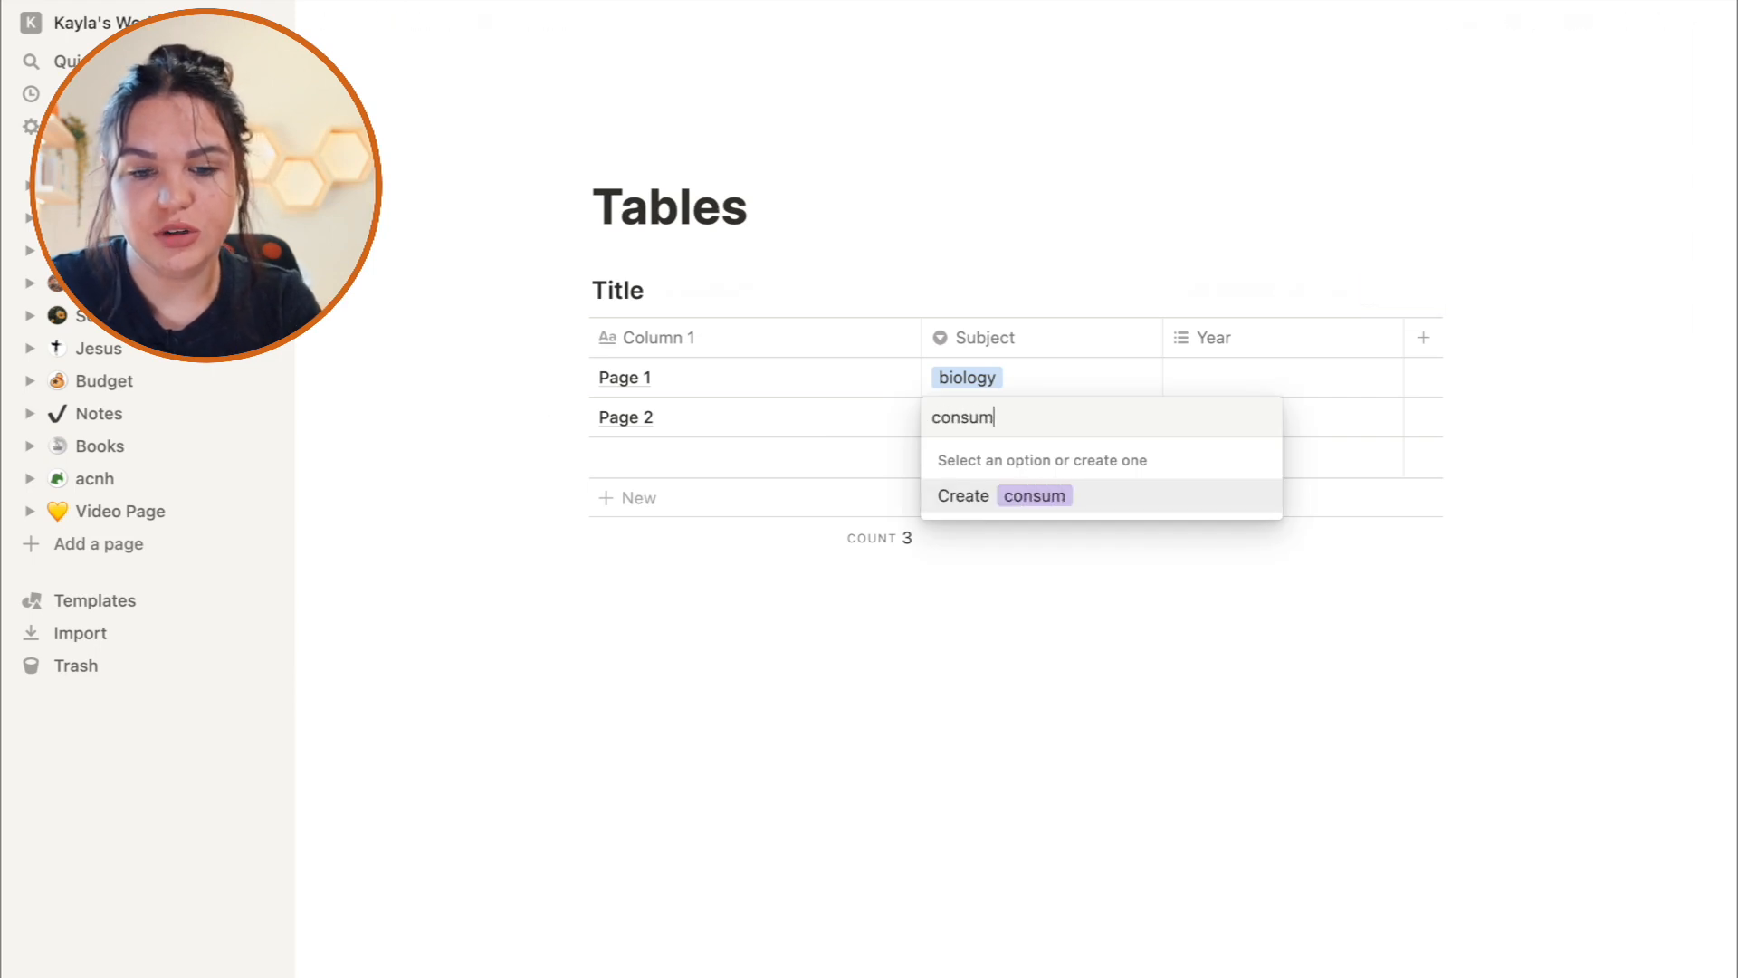
type("ore")
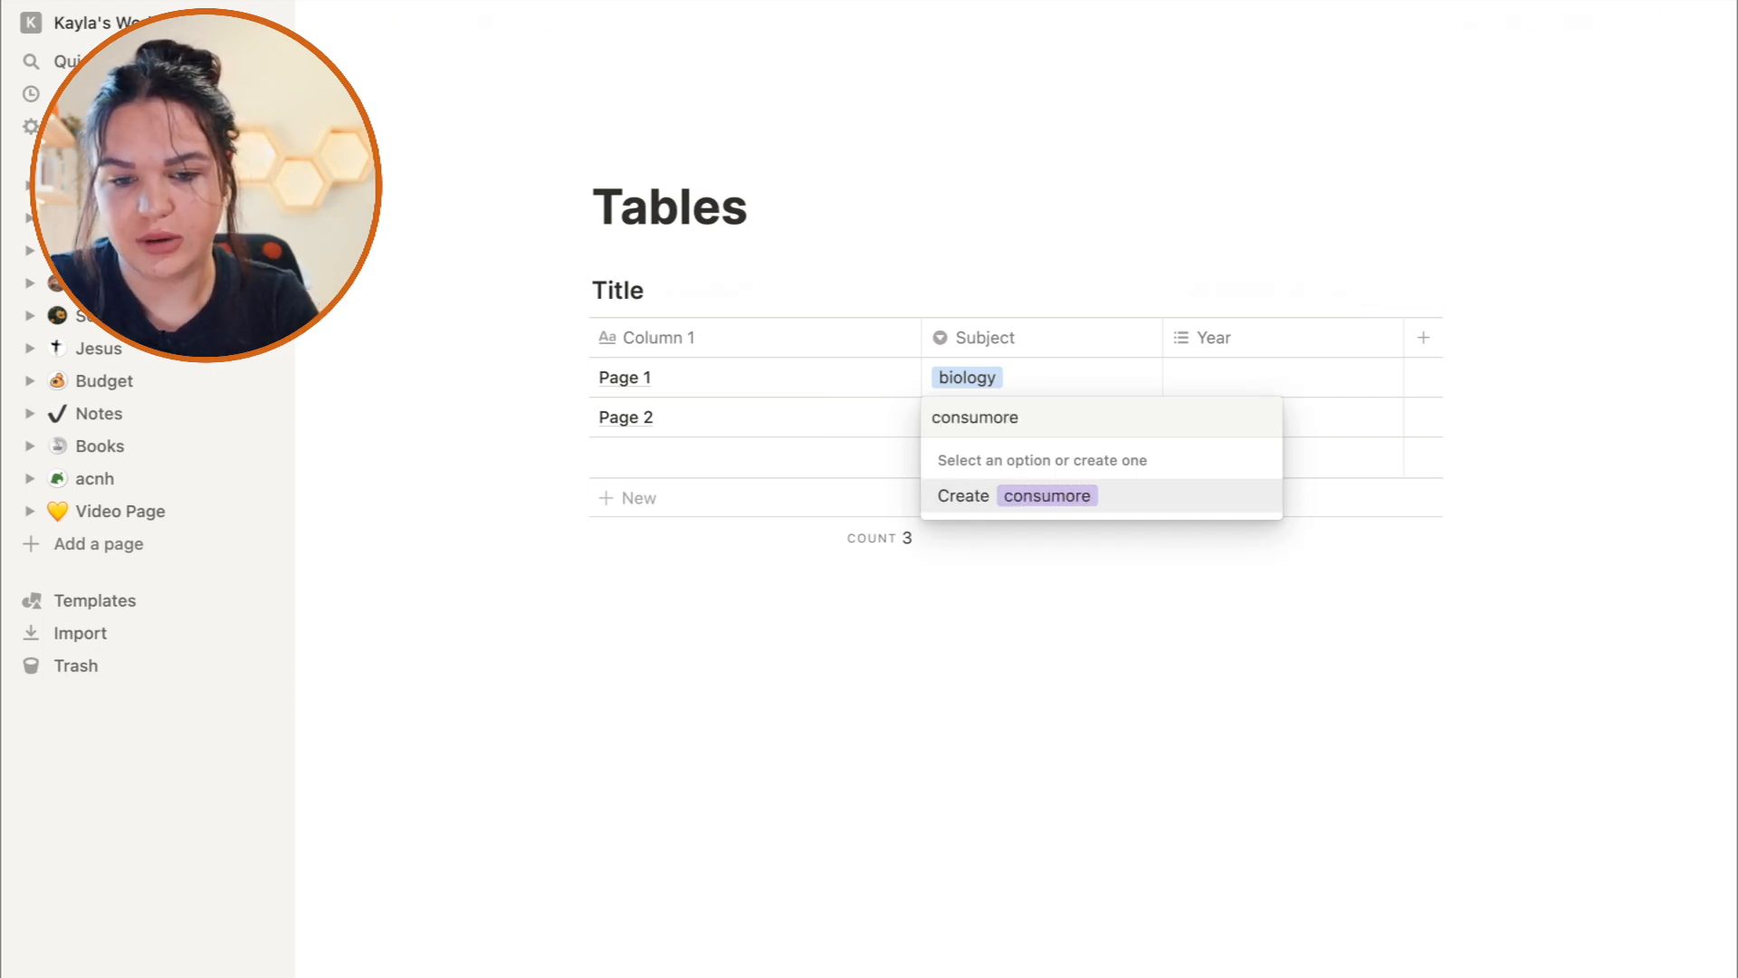
key("BackSpace")
key("BackSpace")
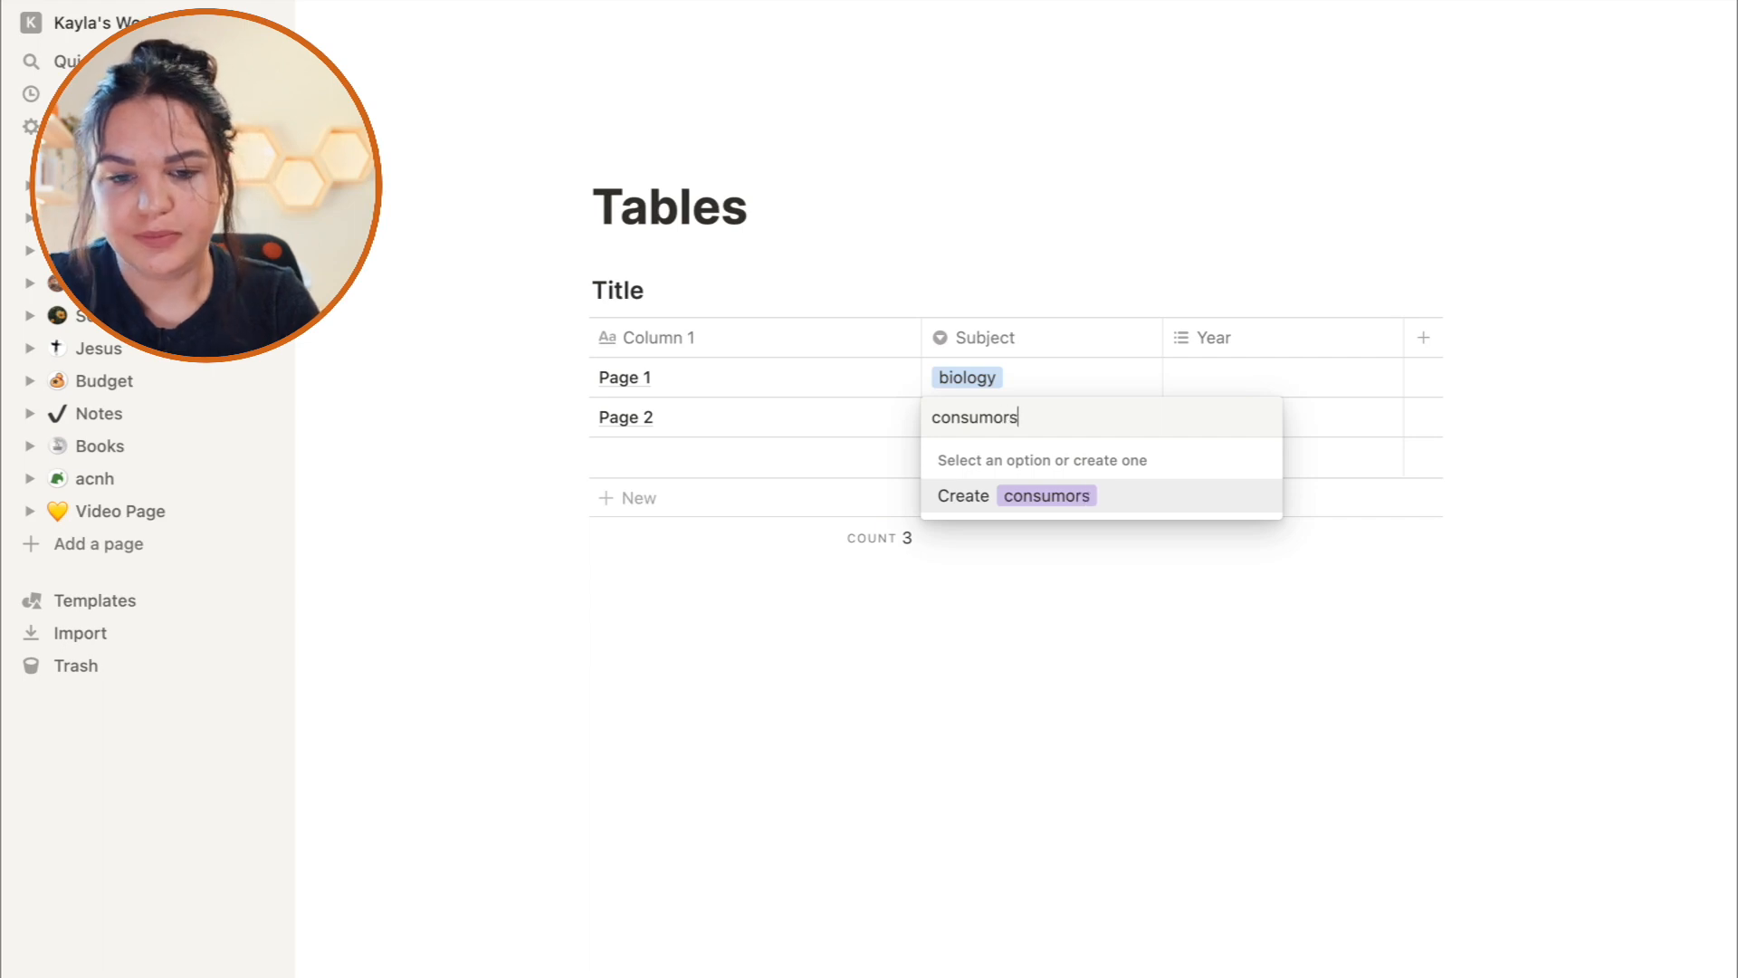
type("rs")
key("Return")
Create the options 1 and 7 in the Year cell of Page 1.
left_click(1211, 369)
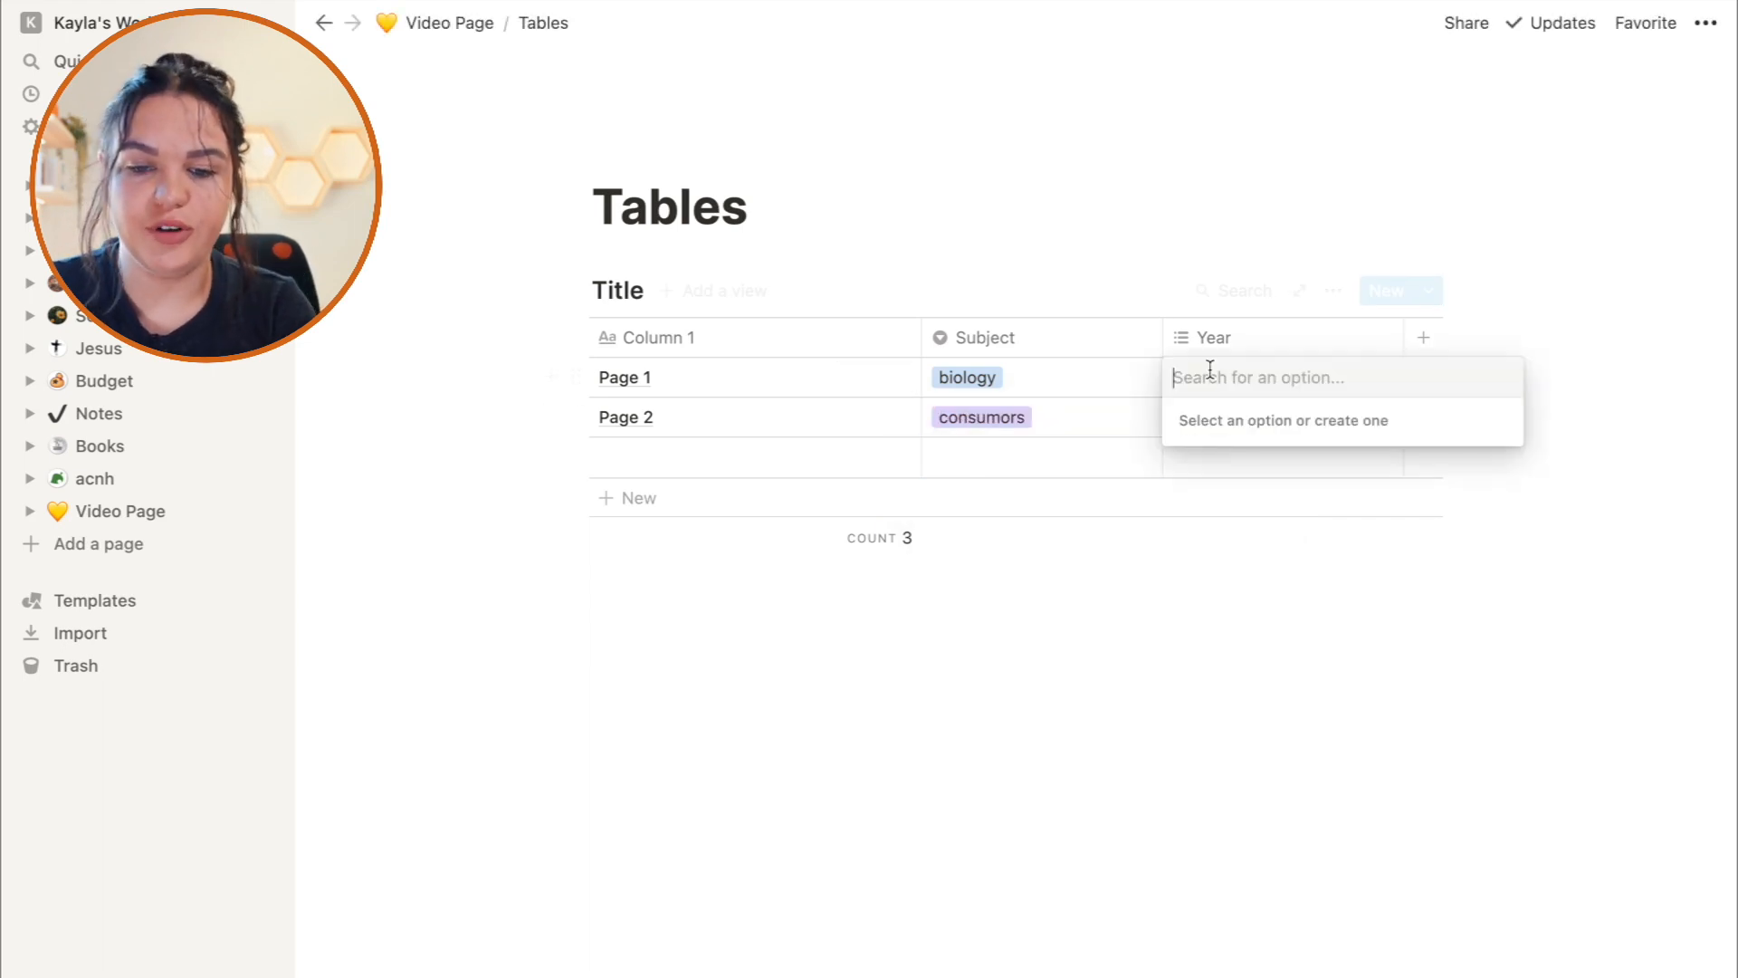
type("1")
key("Return")
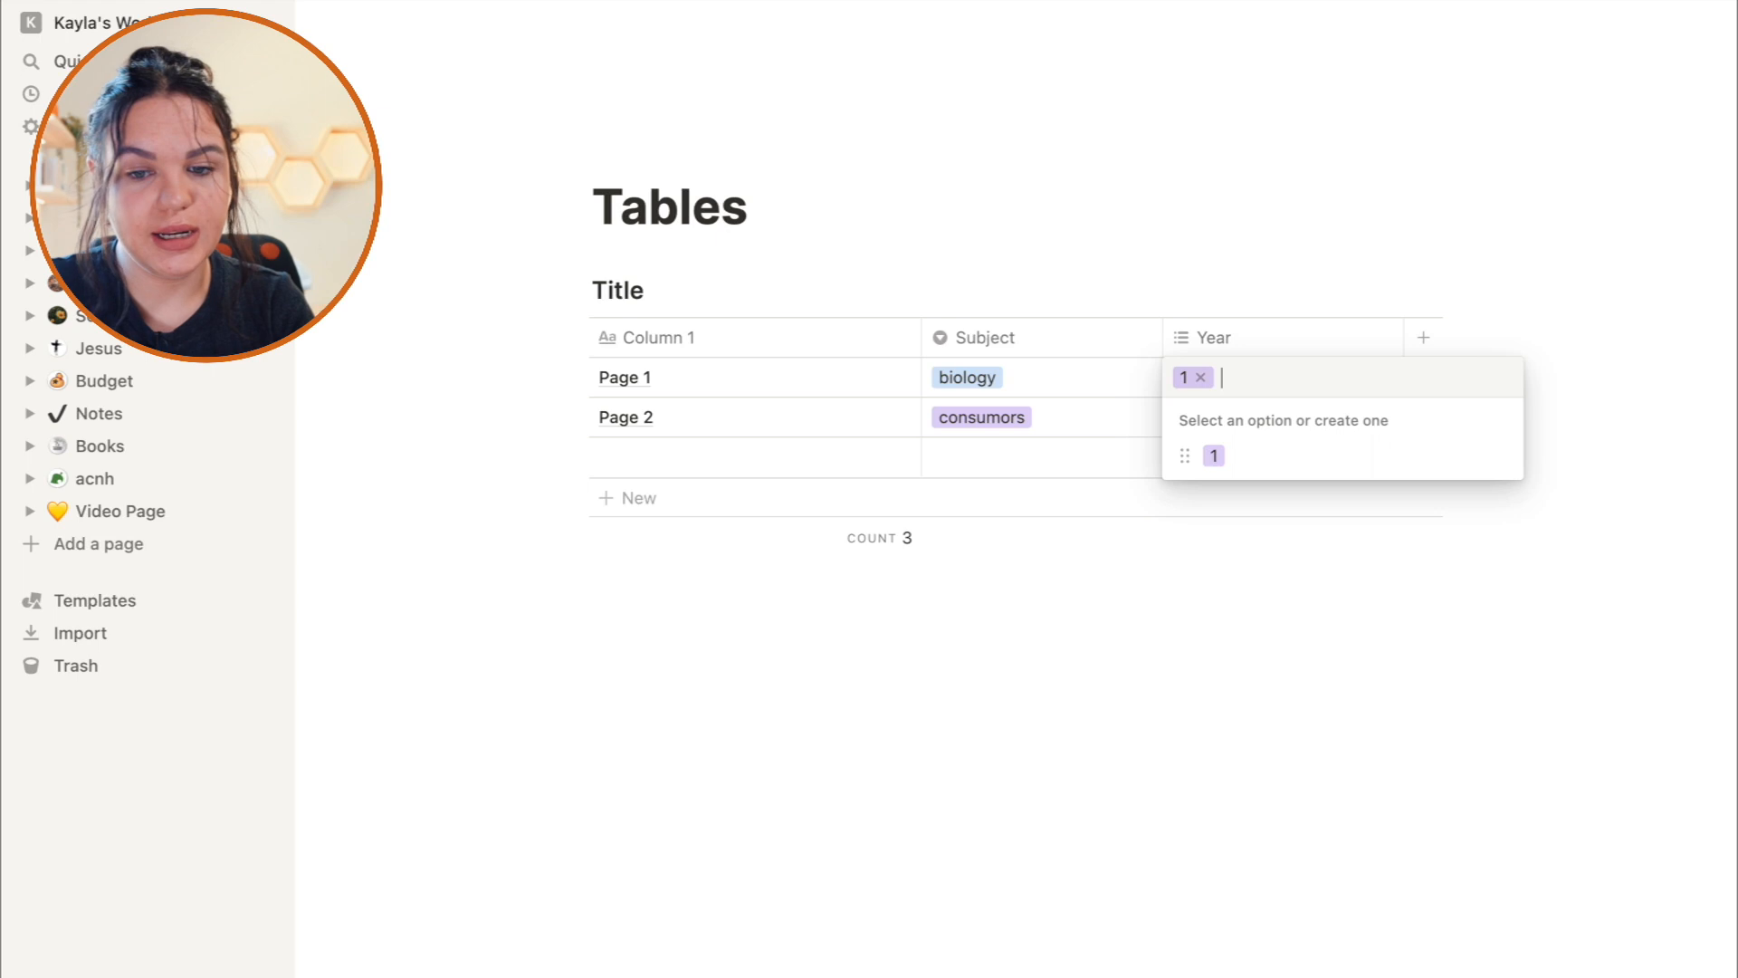
type("7")
key("Return")
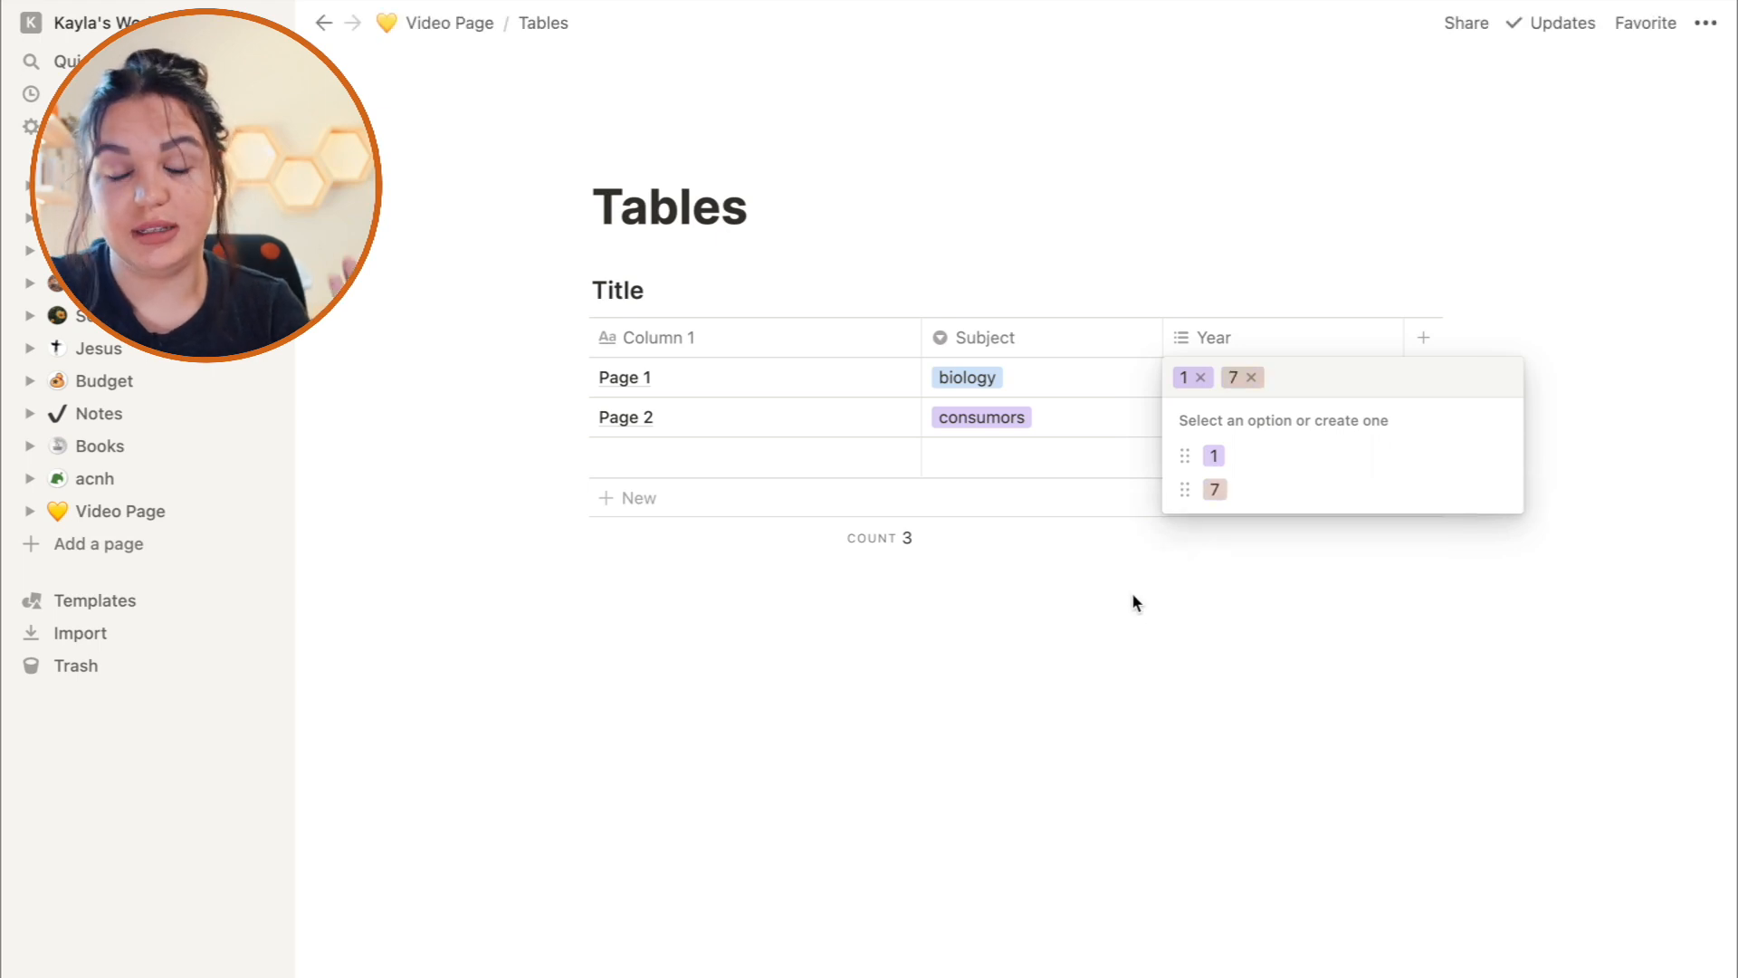
key("Escape")
Create the options 3 and 4 in the Year cell of Page 2.
left_click(1214, 418)
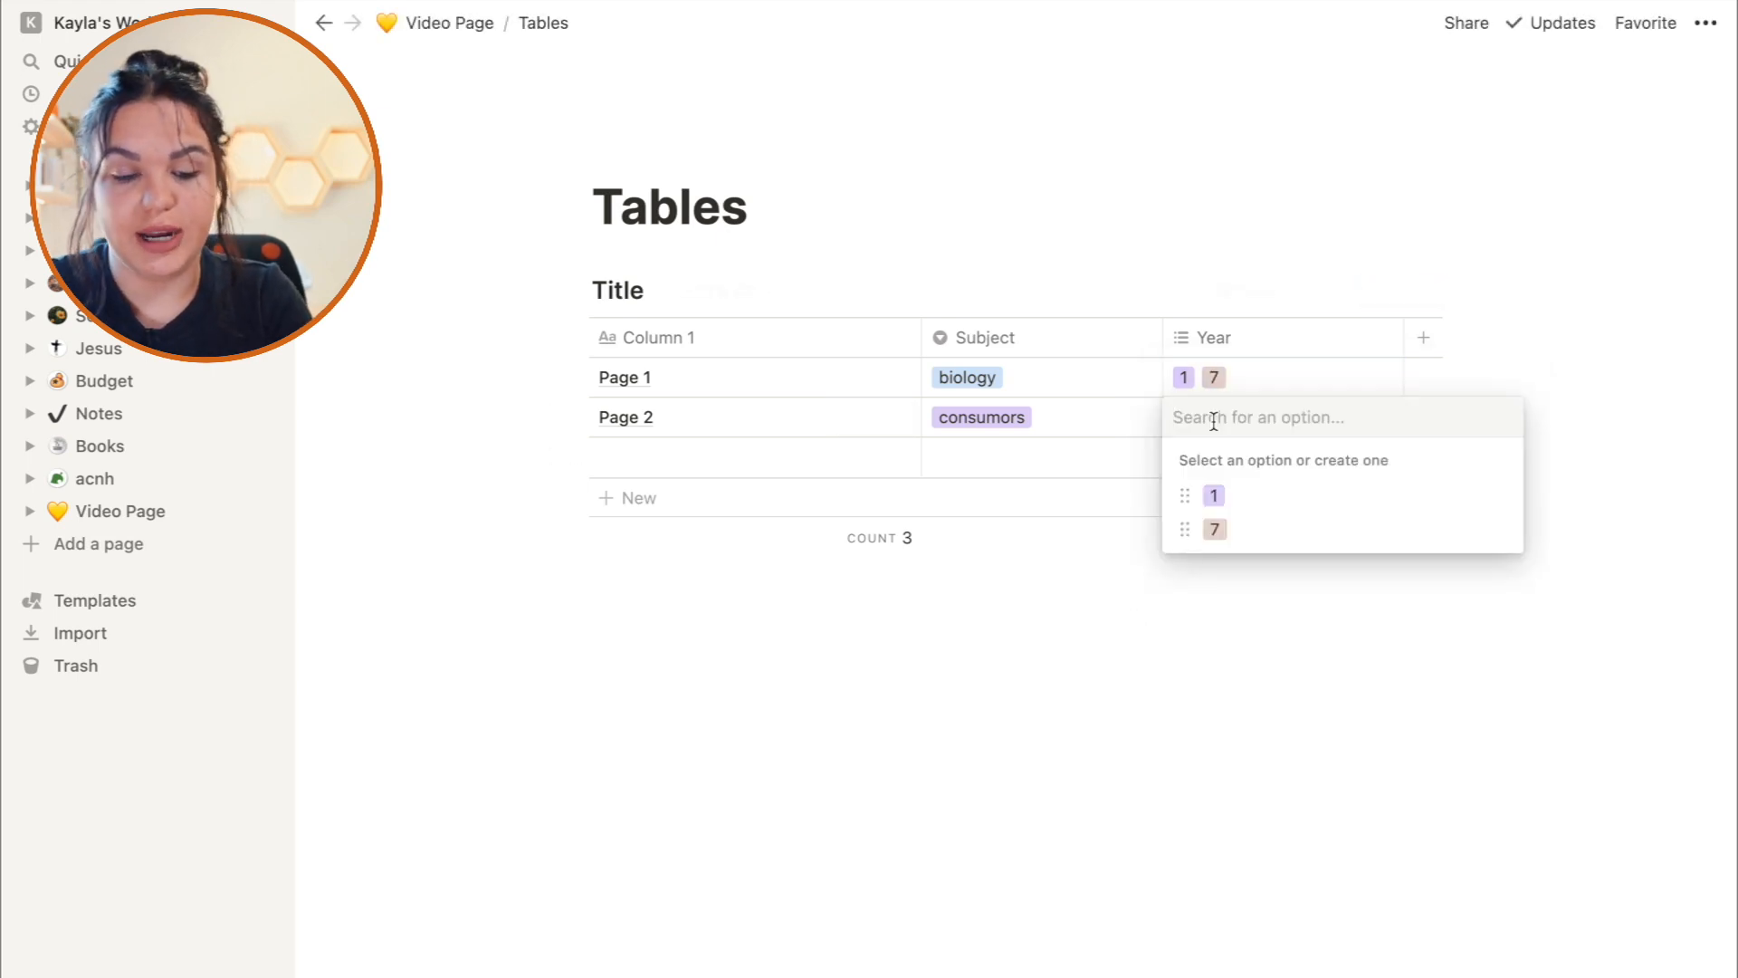
type("3")
key("Return")
type("4")
key("Return")
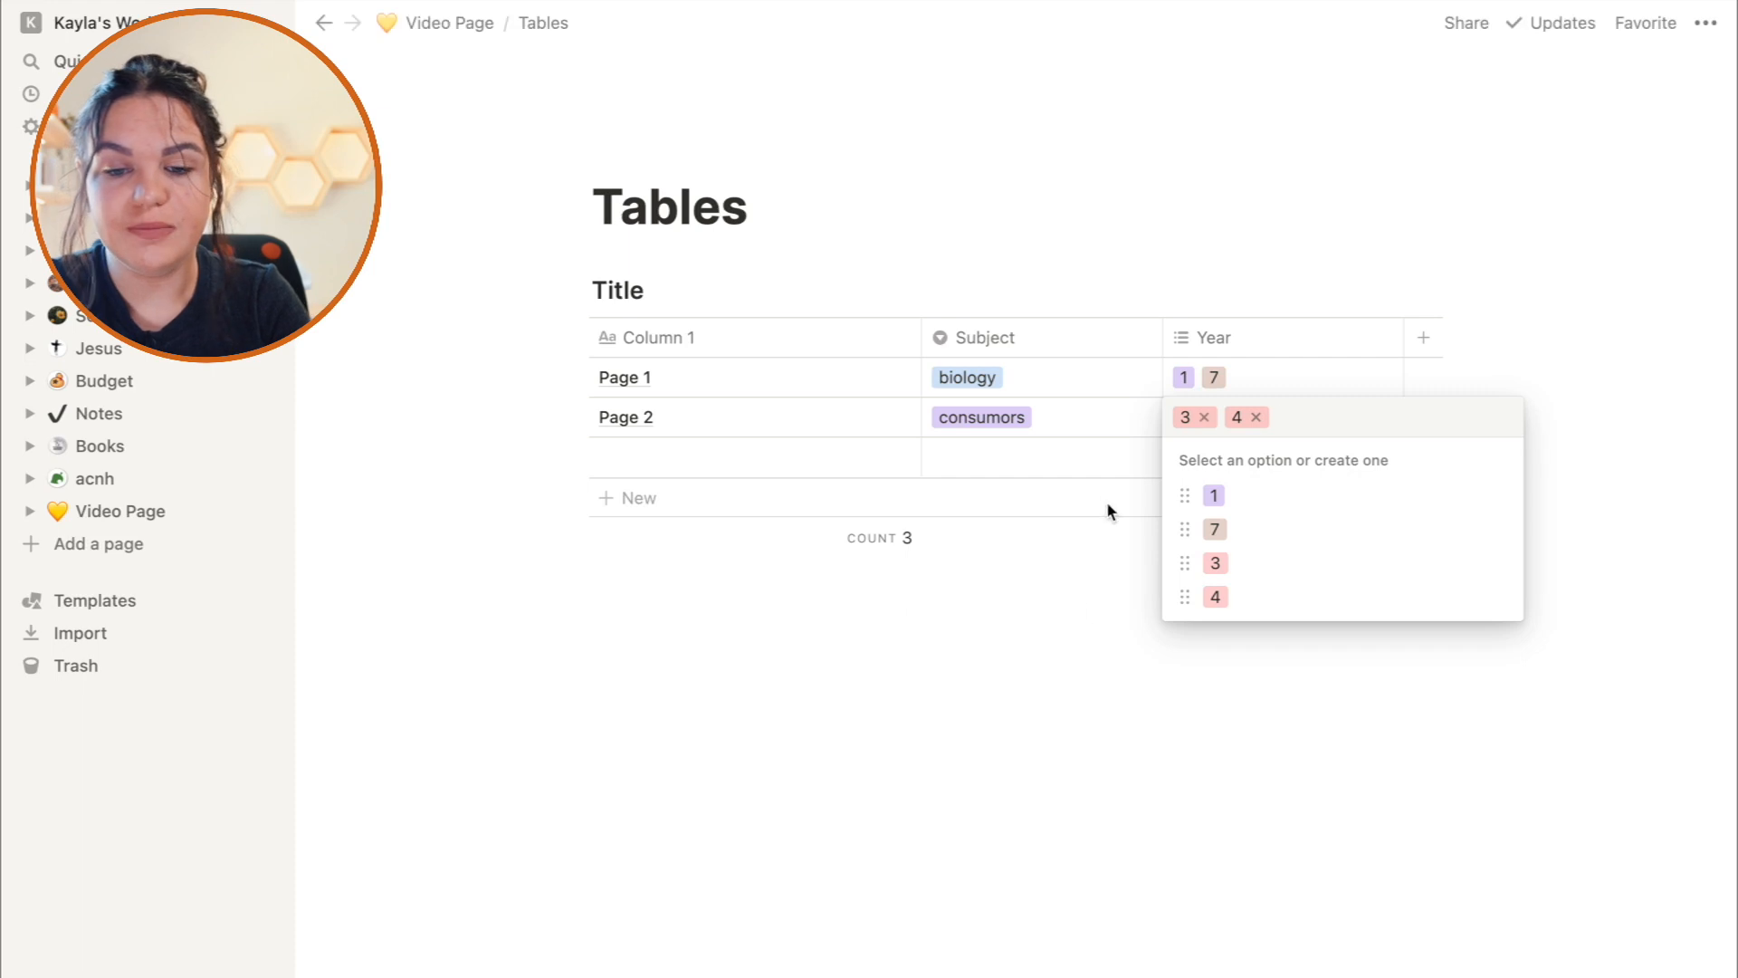
key("Escape")
left_click(1204, 612)
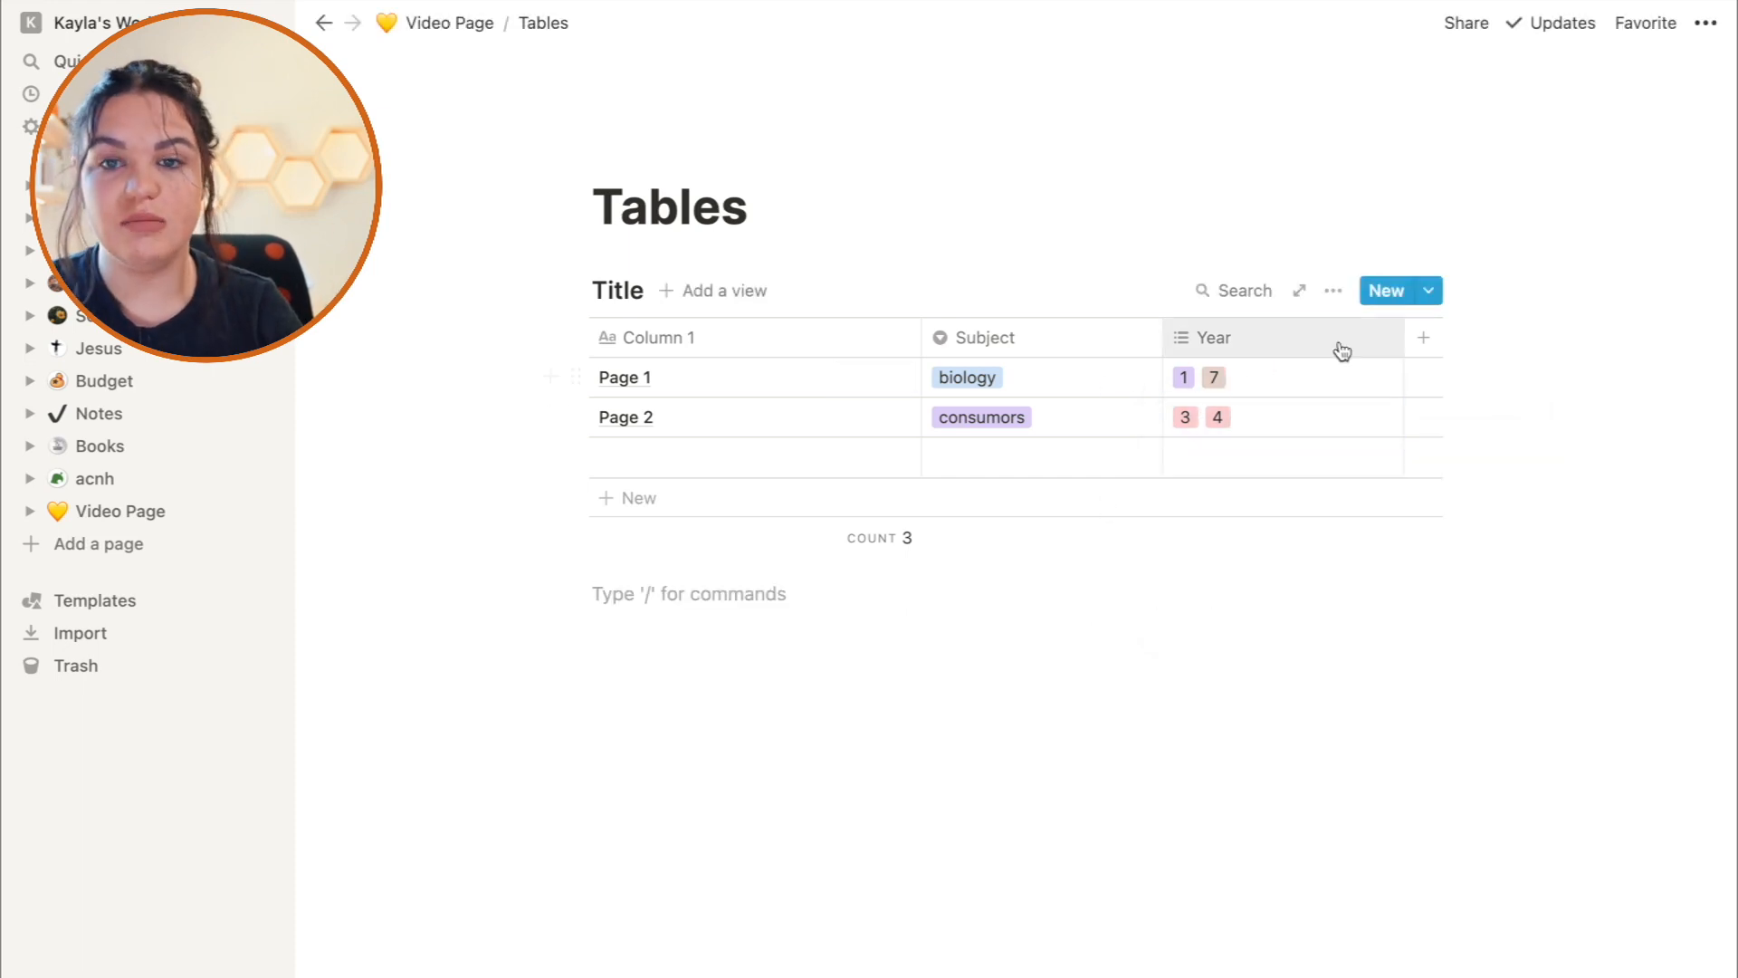
Add a Number column after Year and name it Price.
left_click(1423, 337)
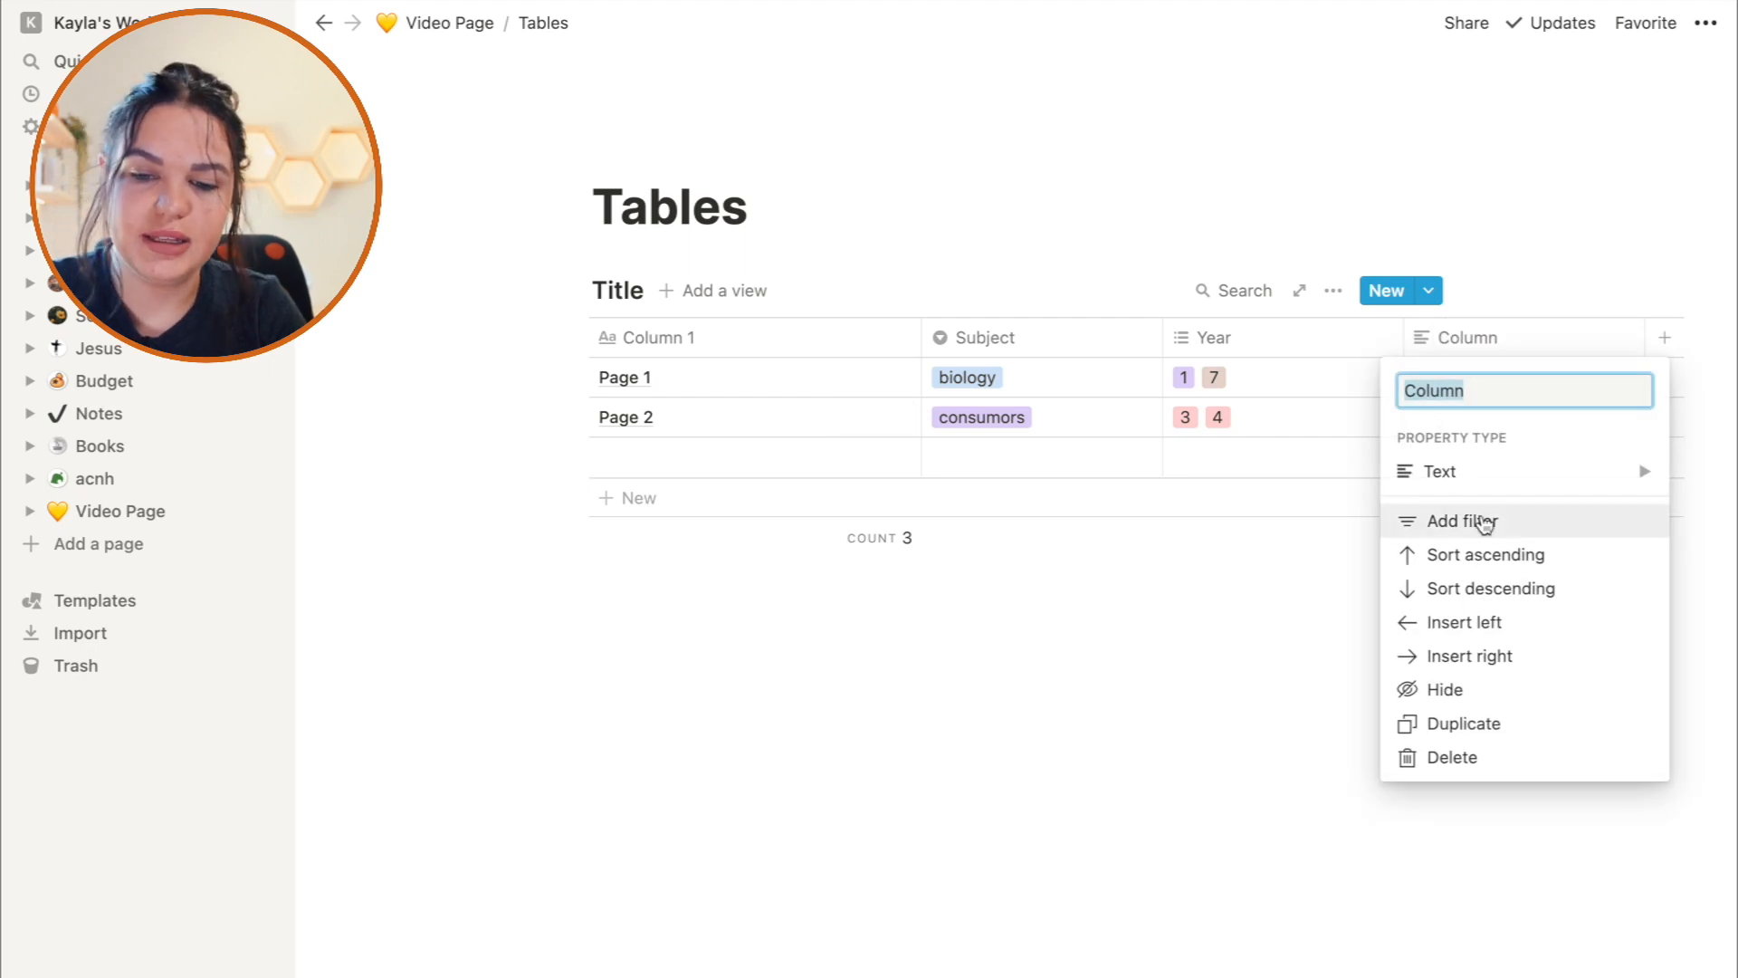
left_click(1519, 492)
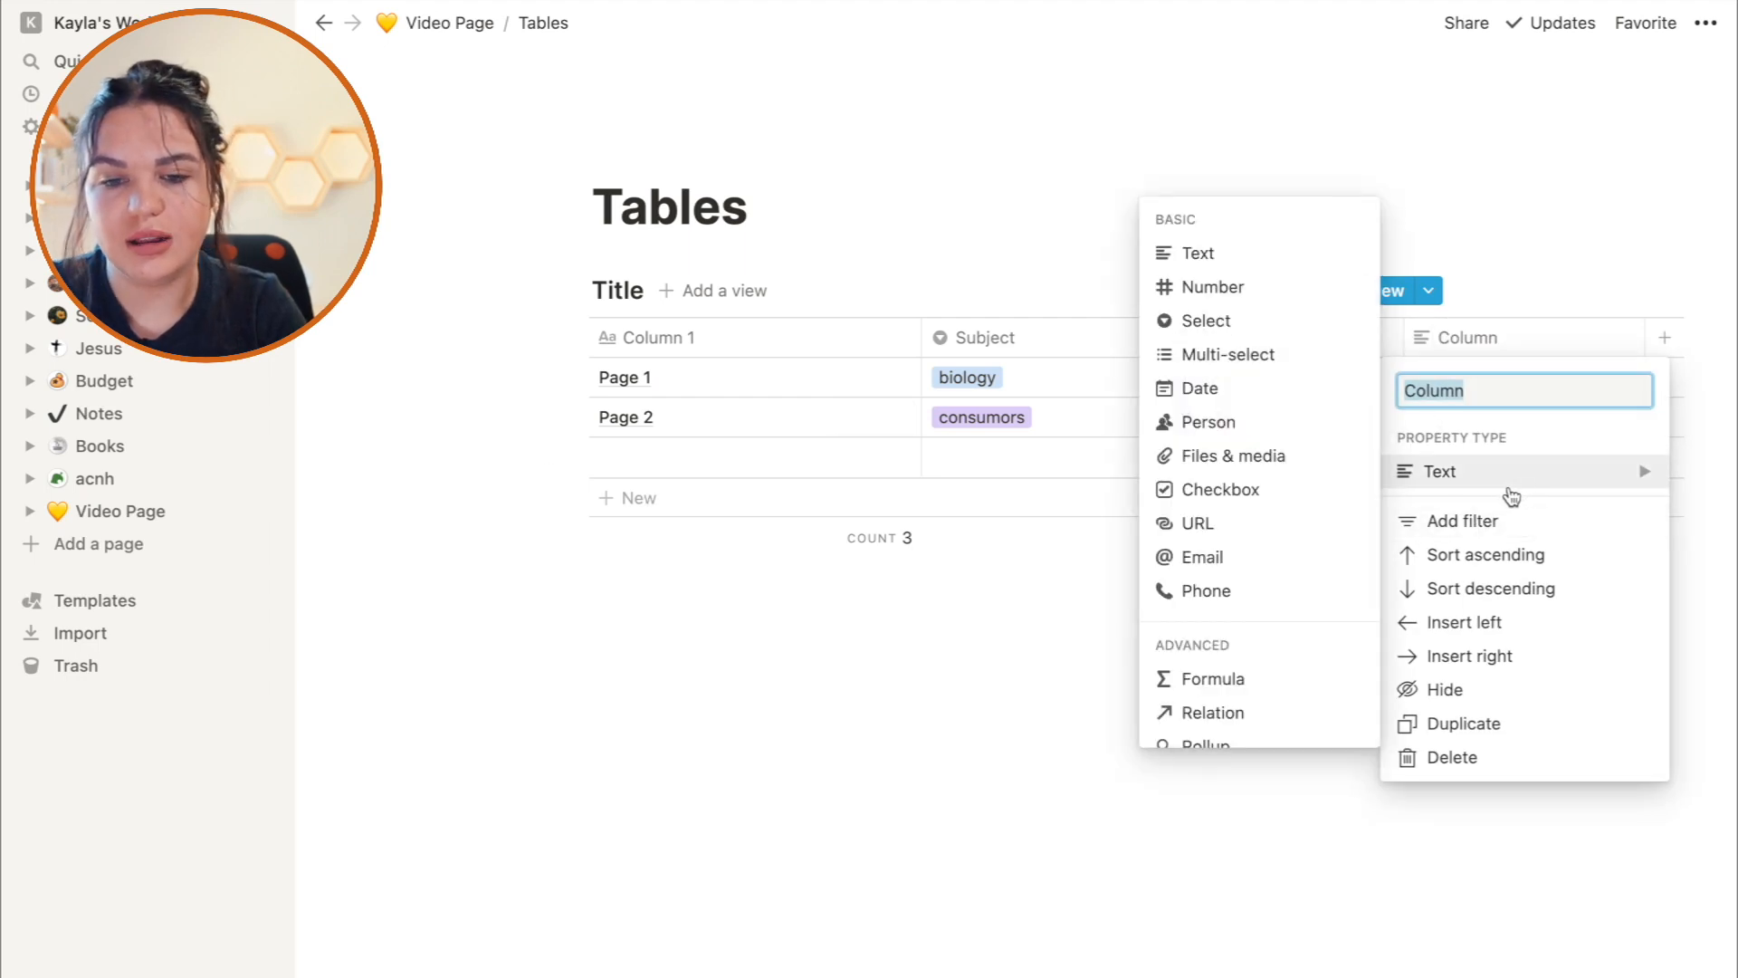
left_click(1247, 288)
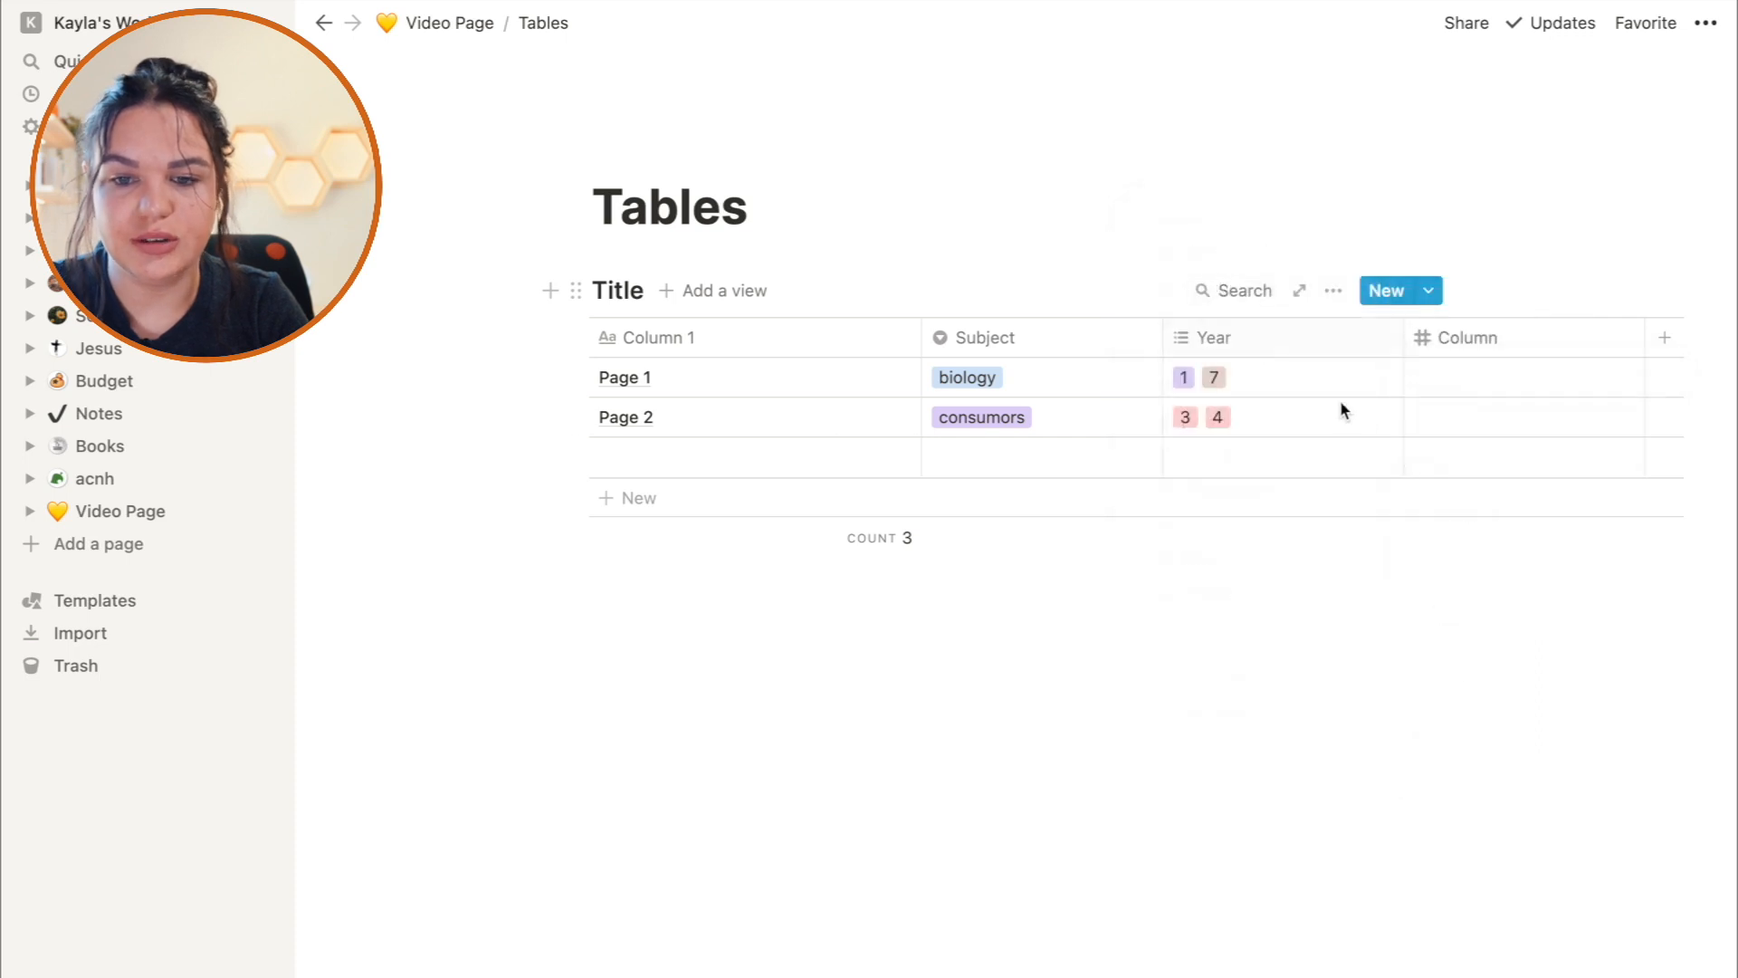
left_click(1472, 340)
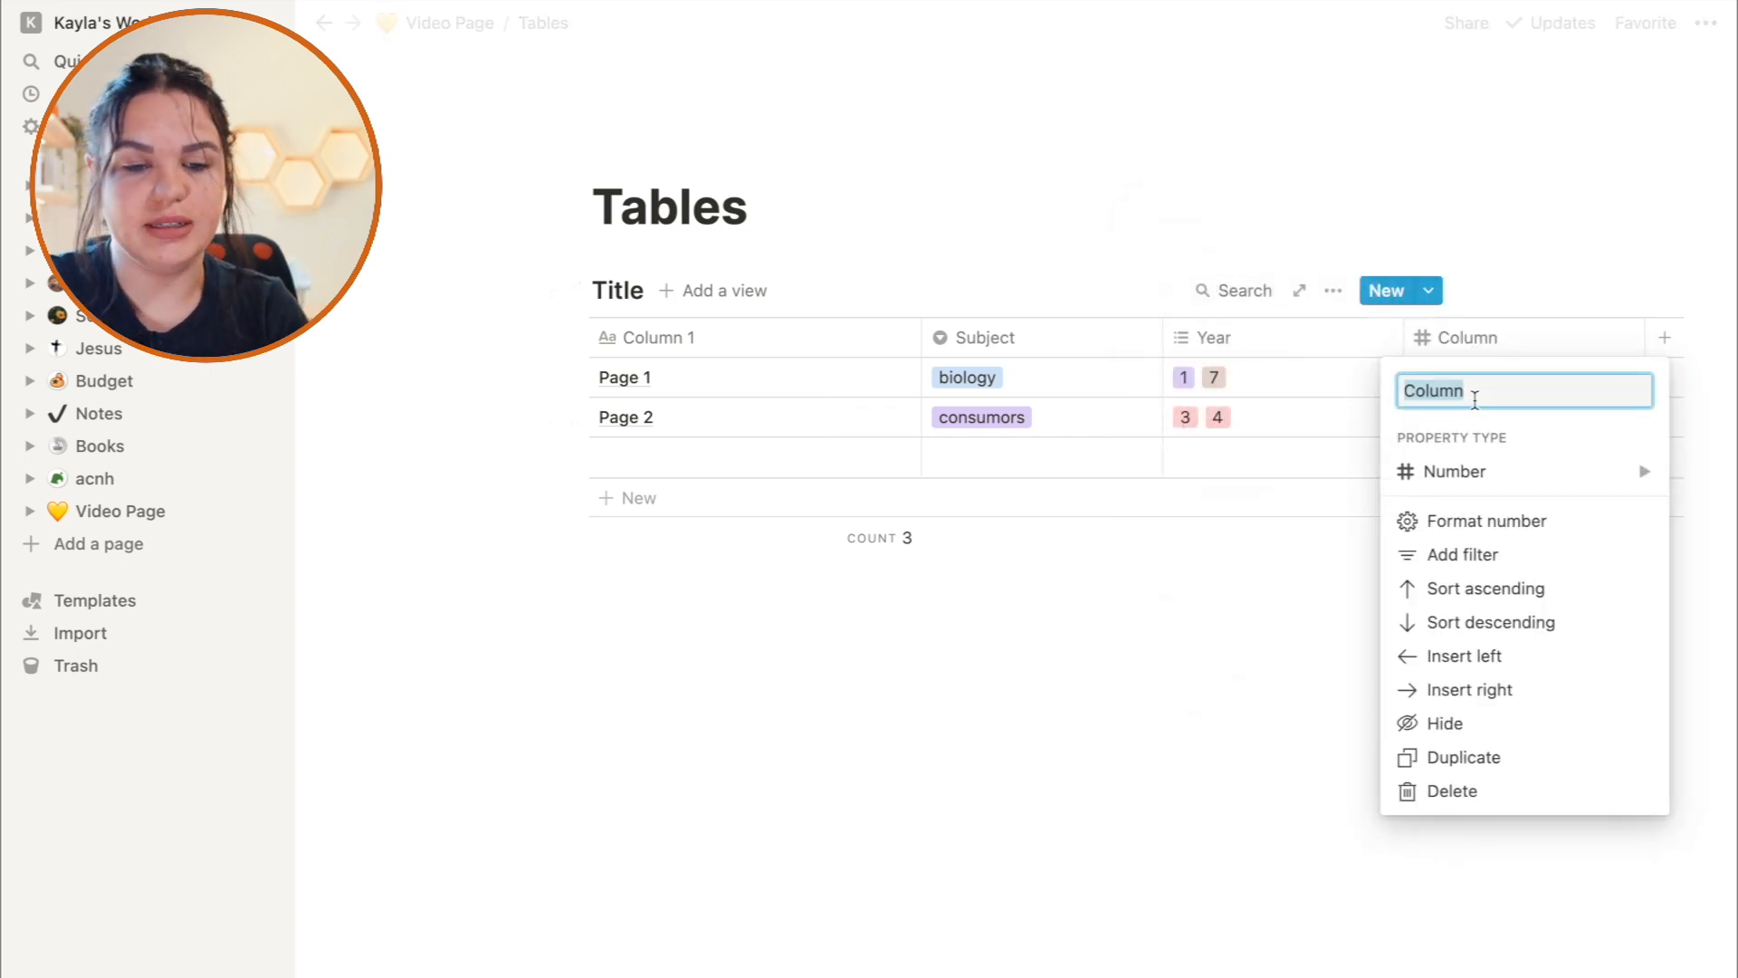
type("Price")
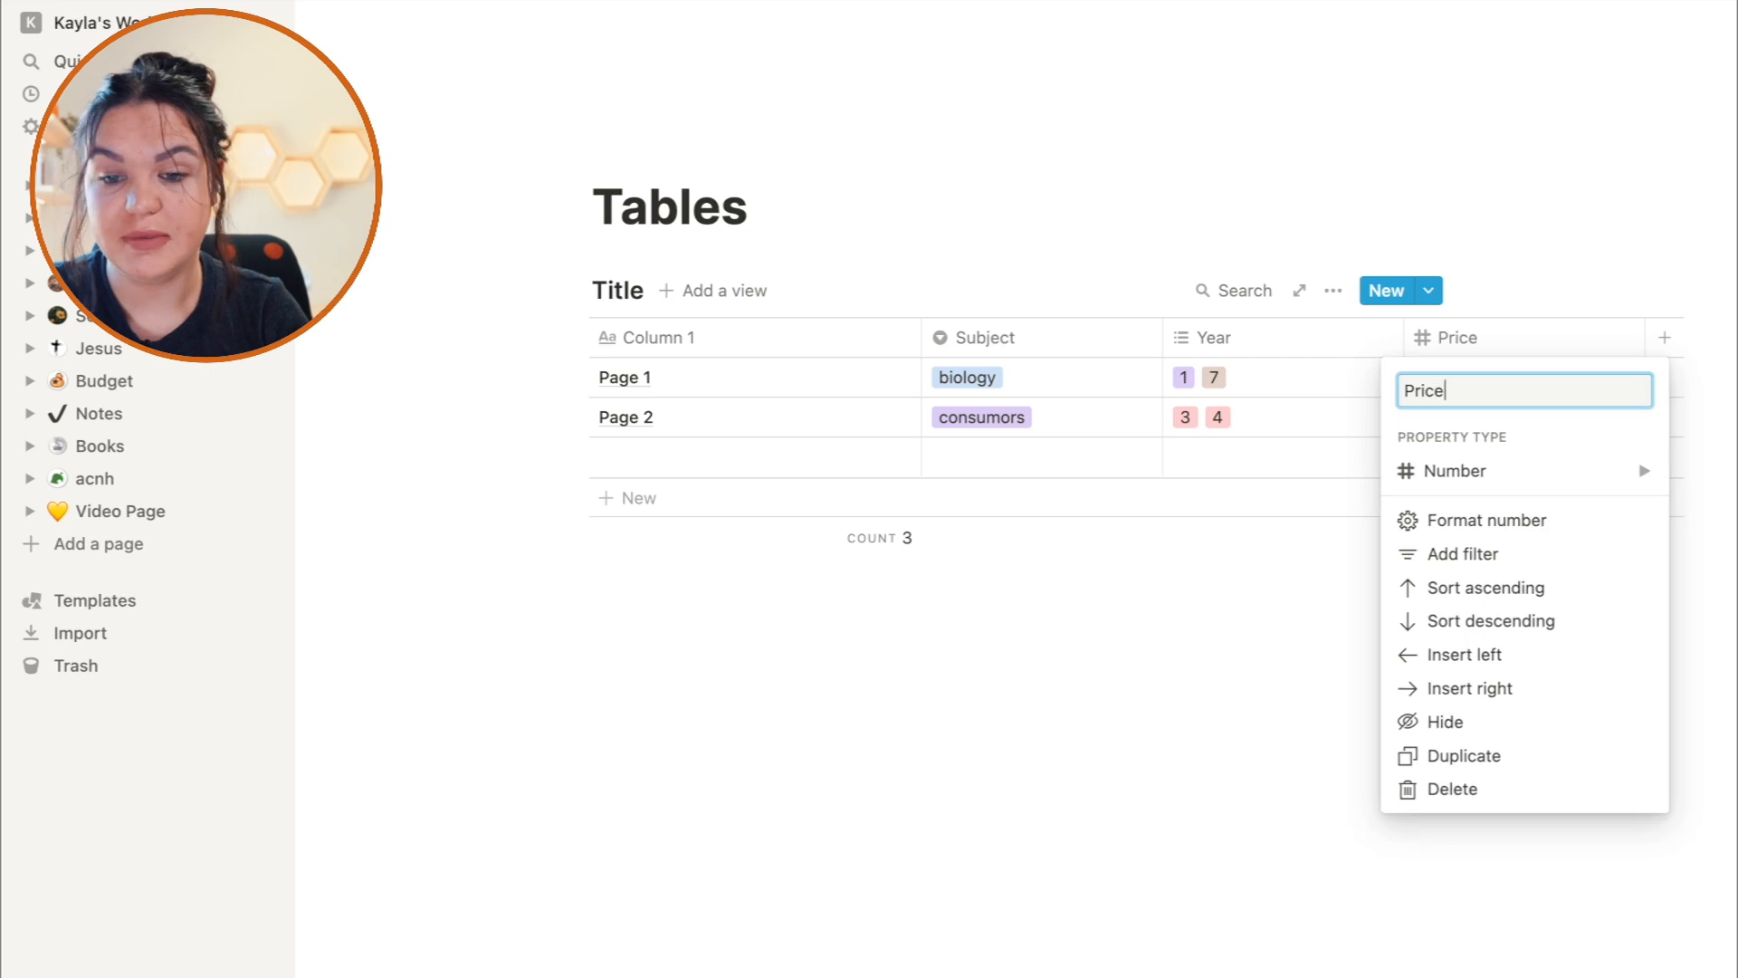
key("Return")
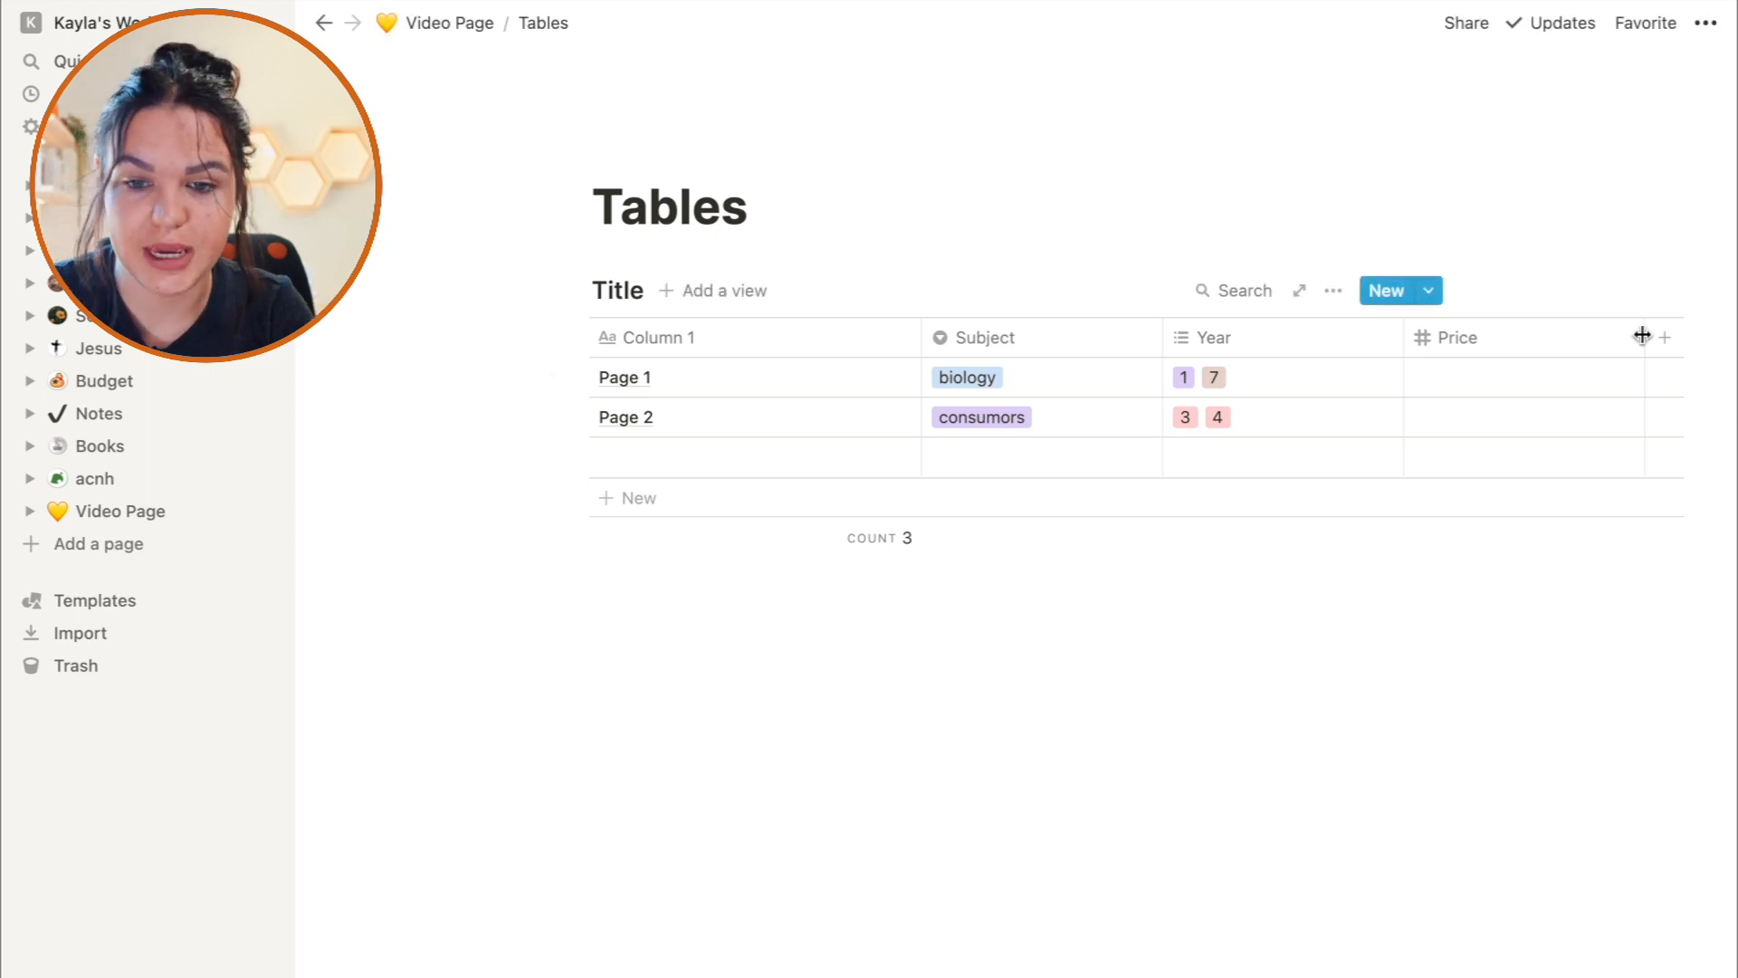
Review the number formats available for the Price column without choosing one.
left_click(1446, 340)
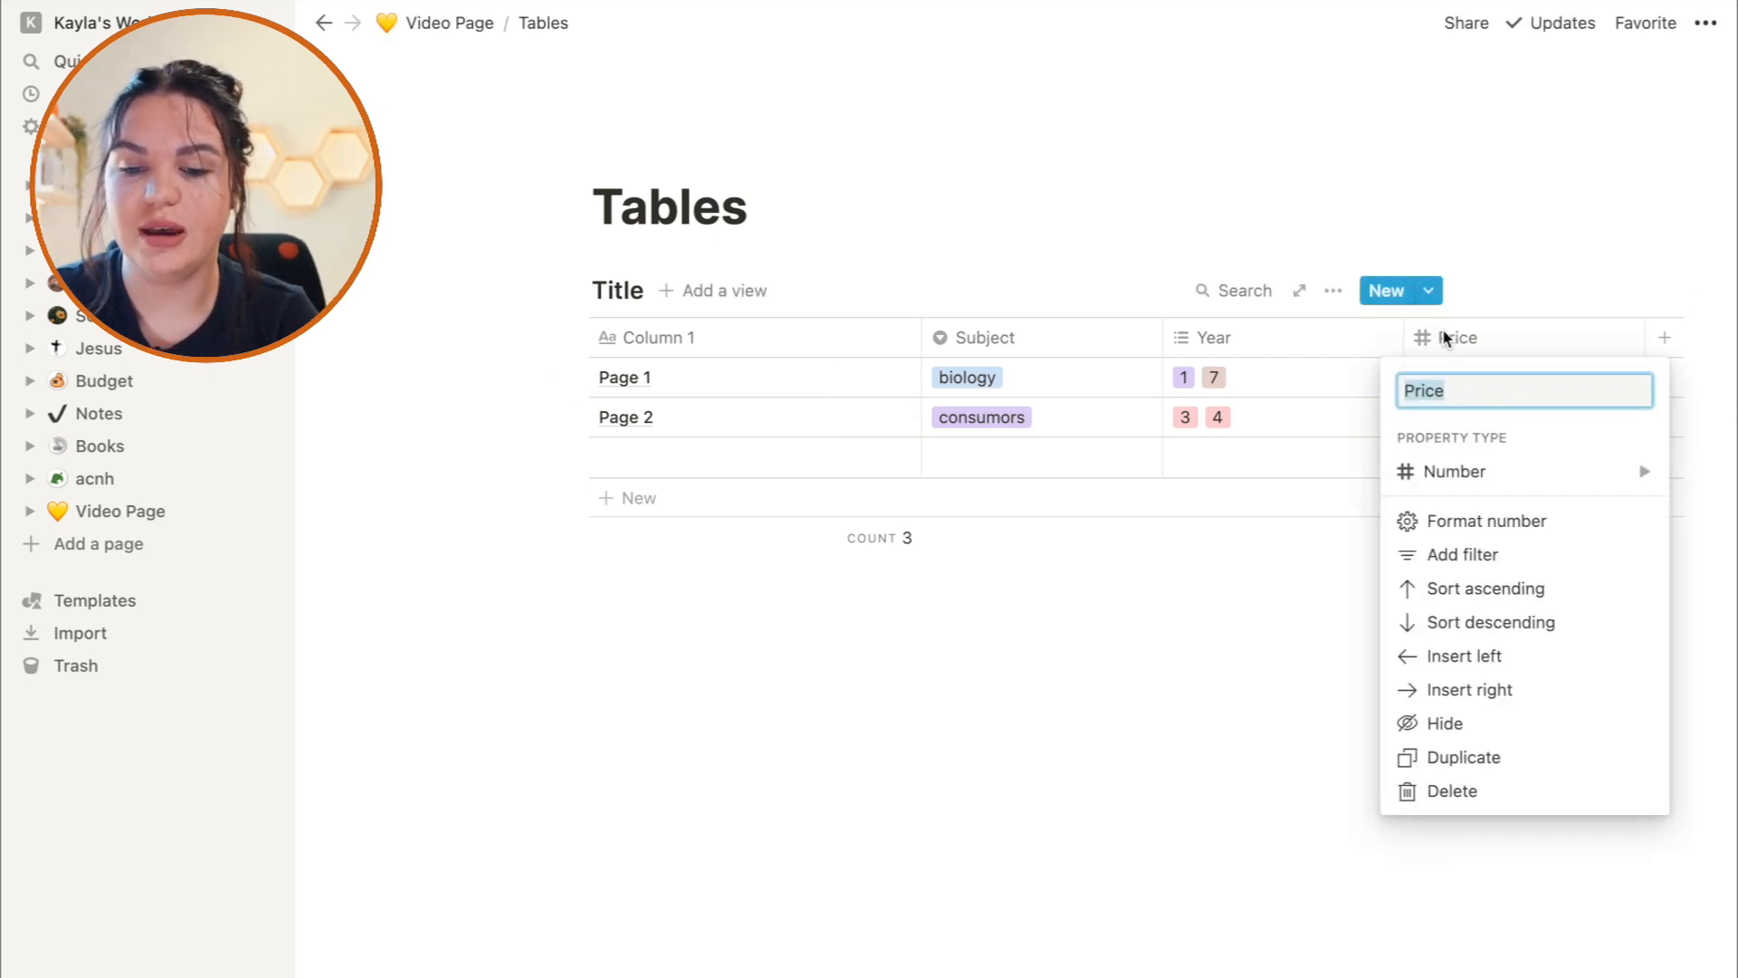
mouse_move(1494, 480)
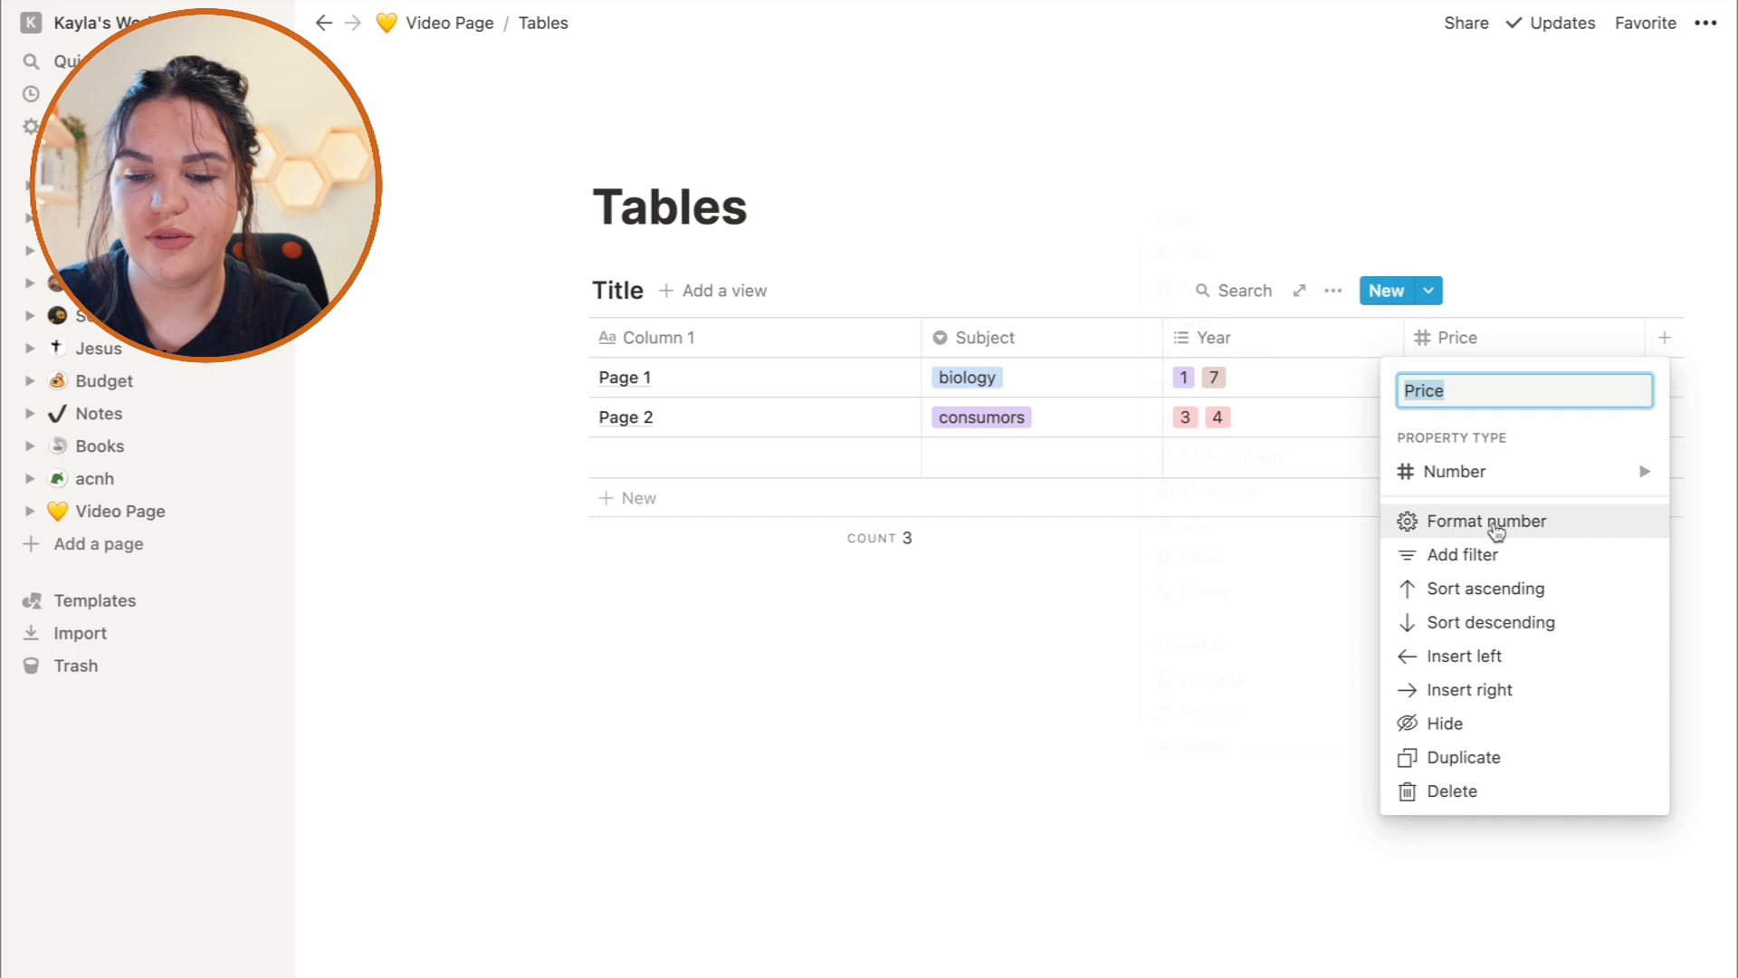
left_click(1490, 523)
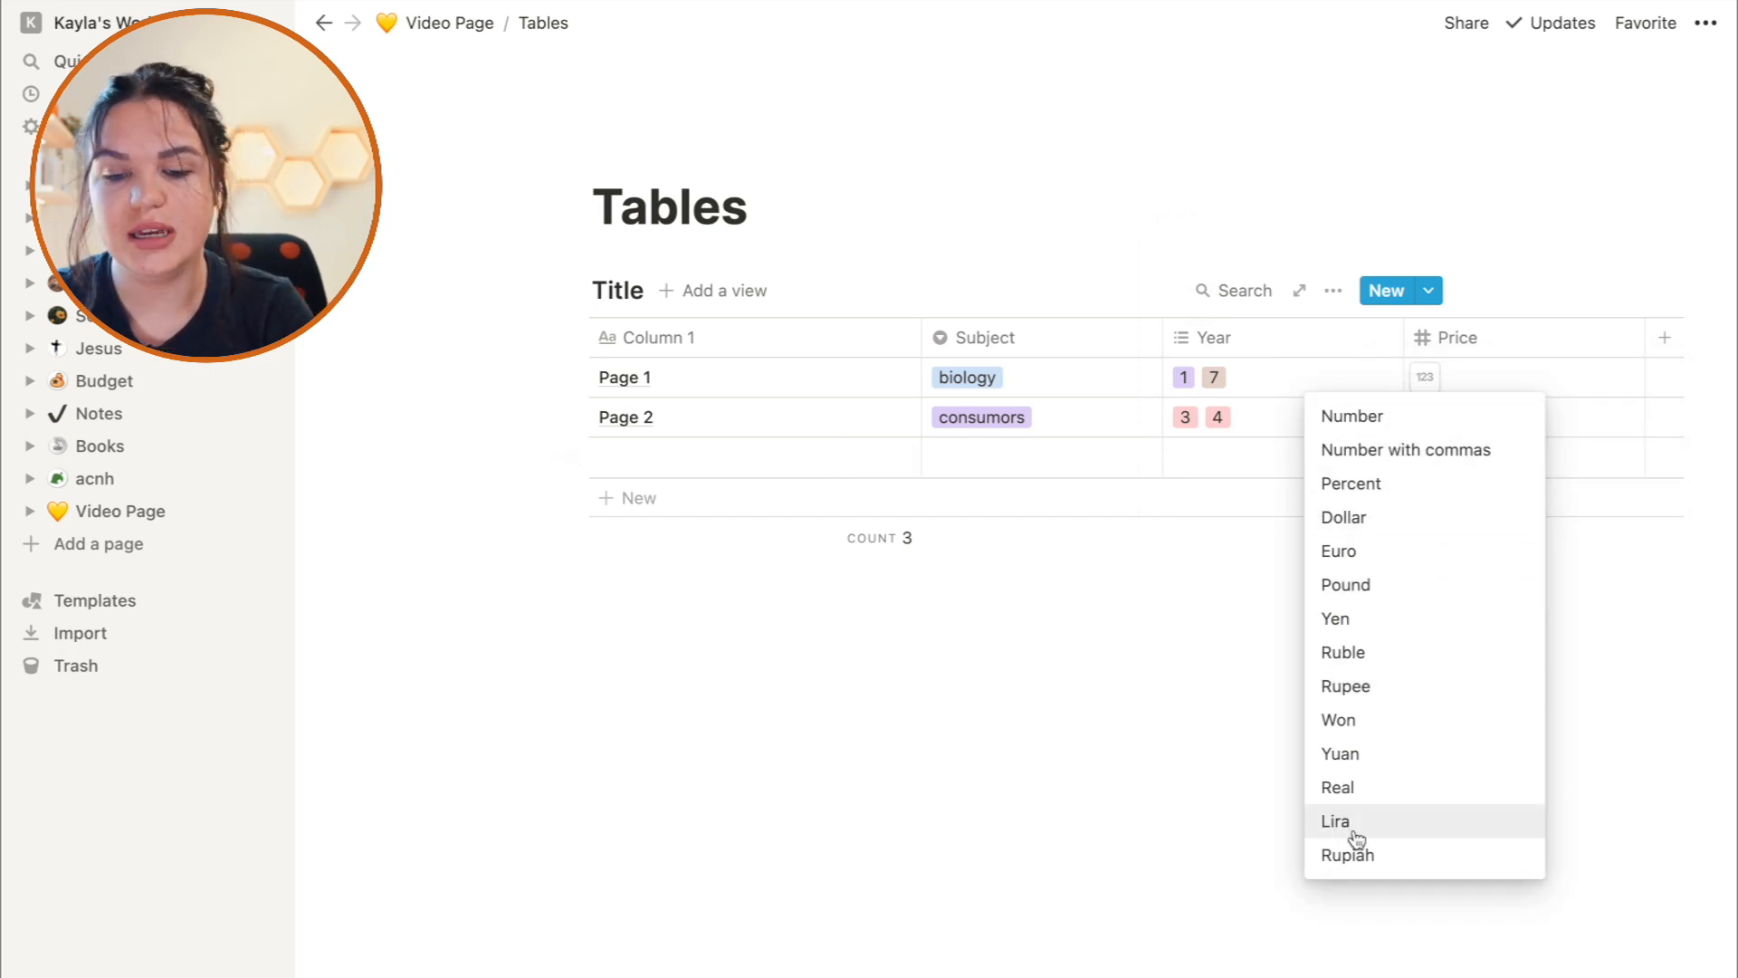
left_click(1214, 657)
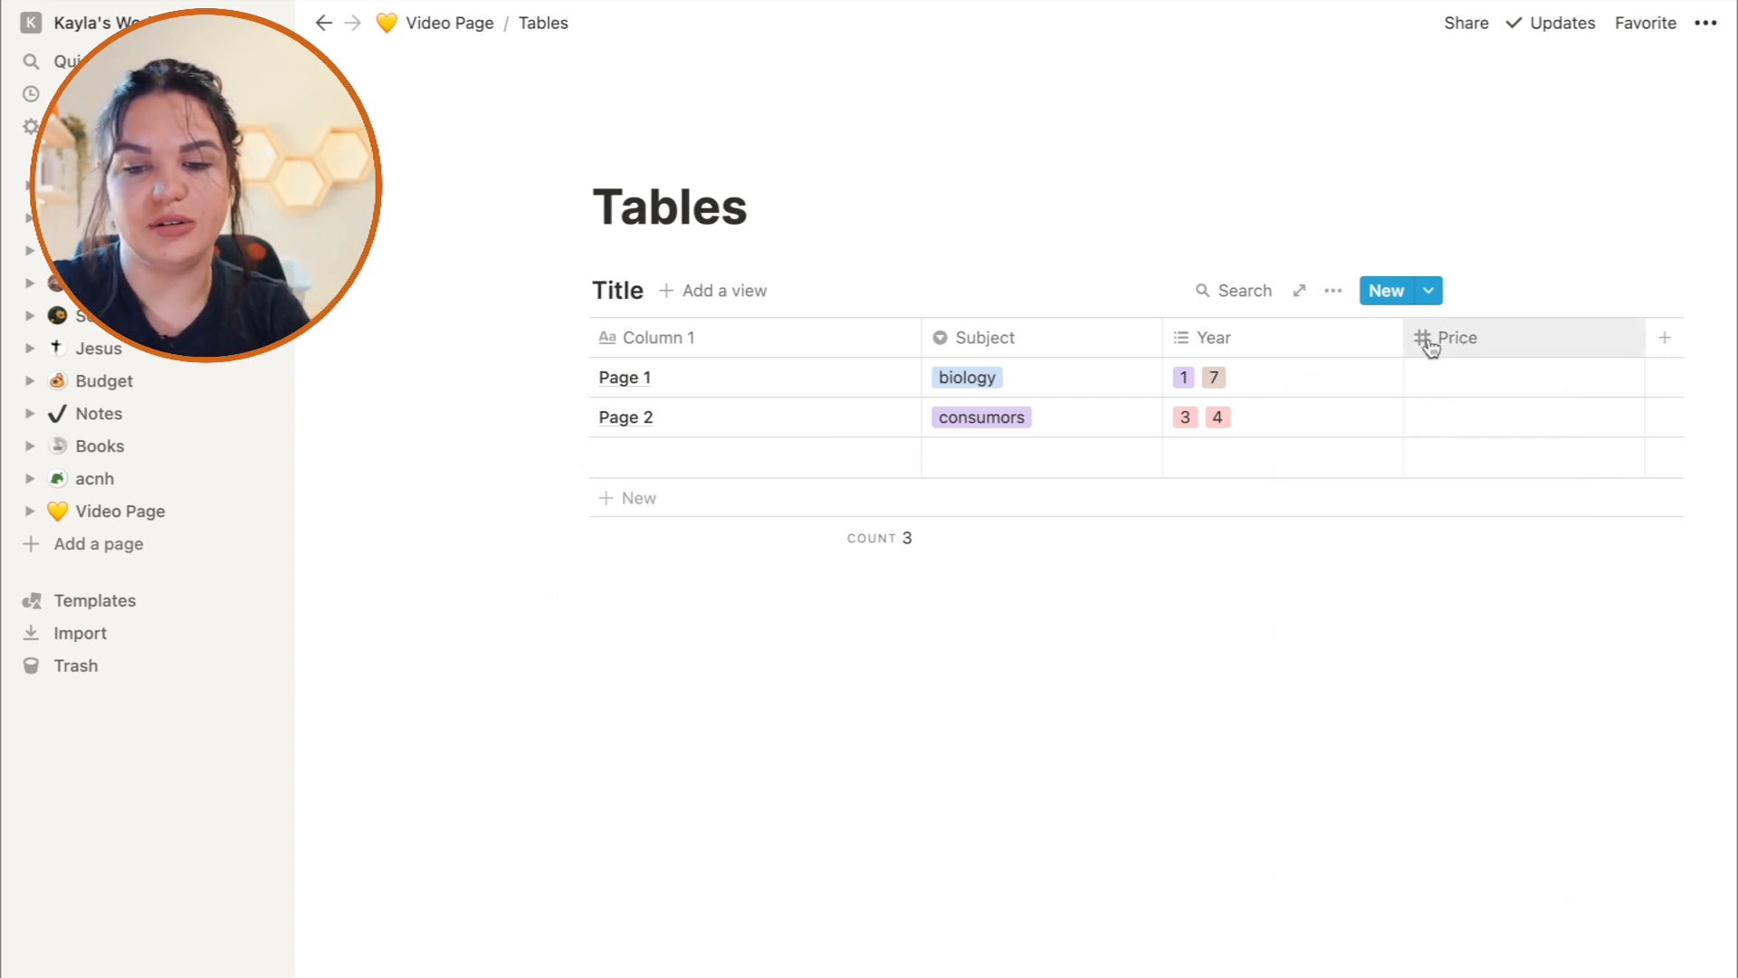
Enter a Price of 567 for Page 1 and 123 for Page 2.
left_click(1459, 378)
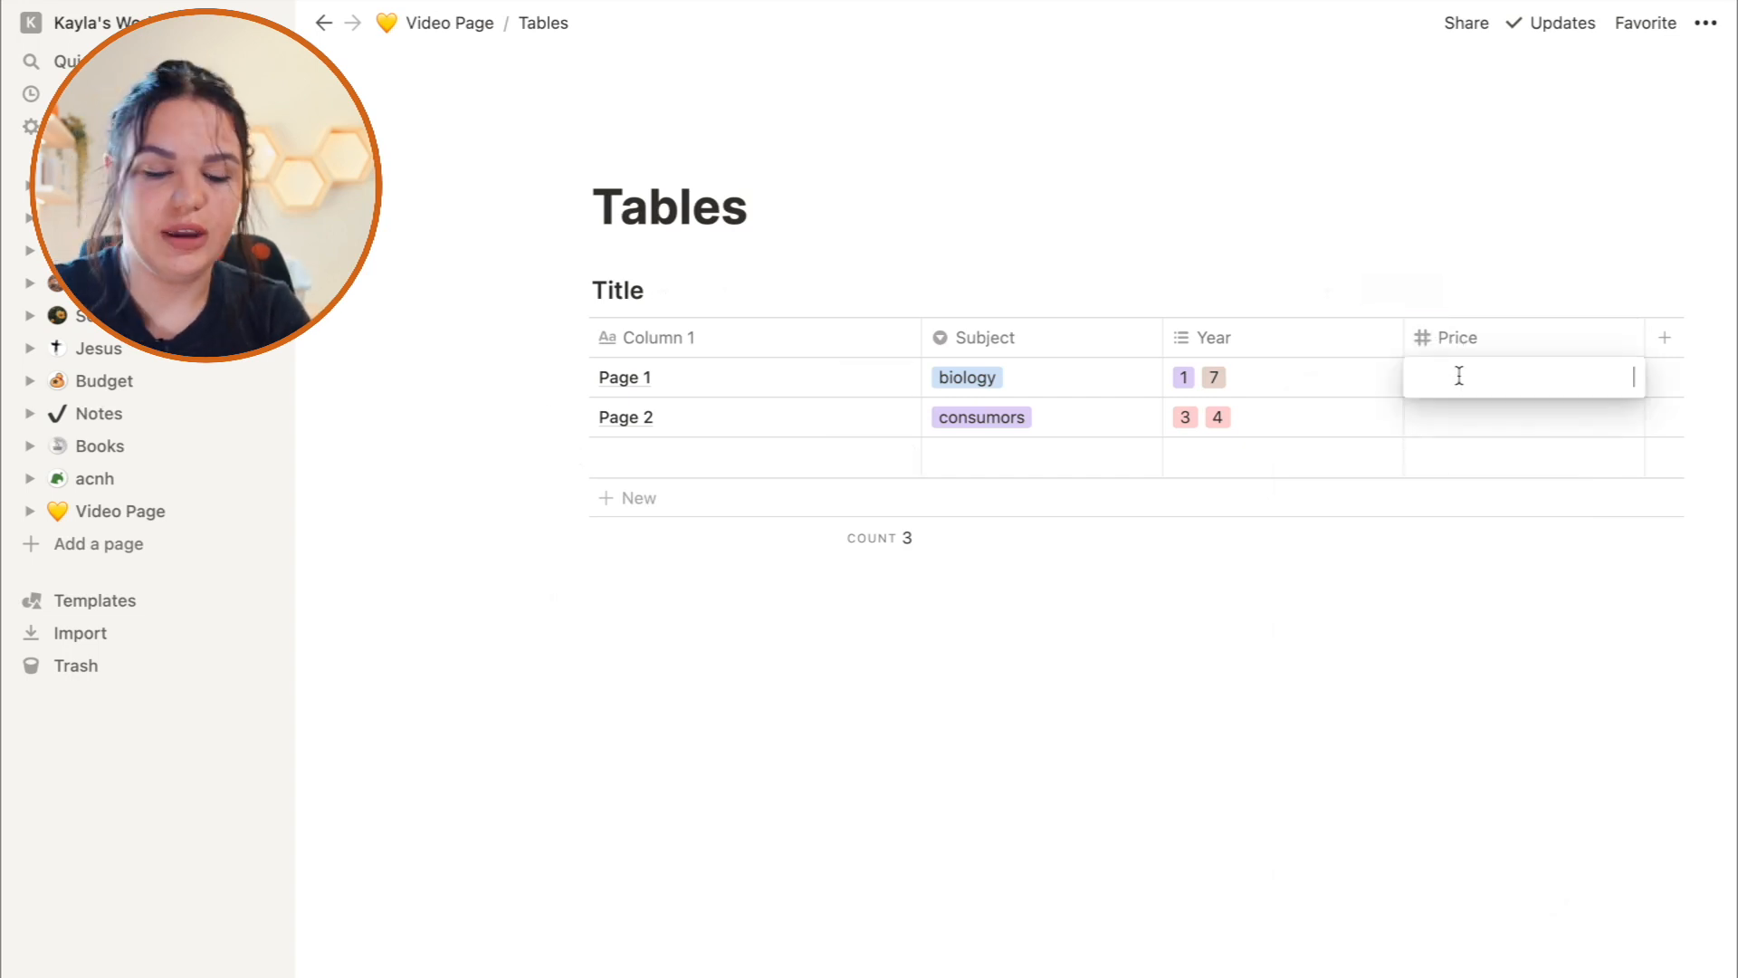
type("567")
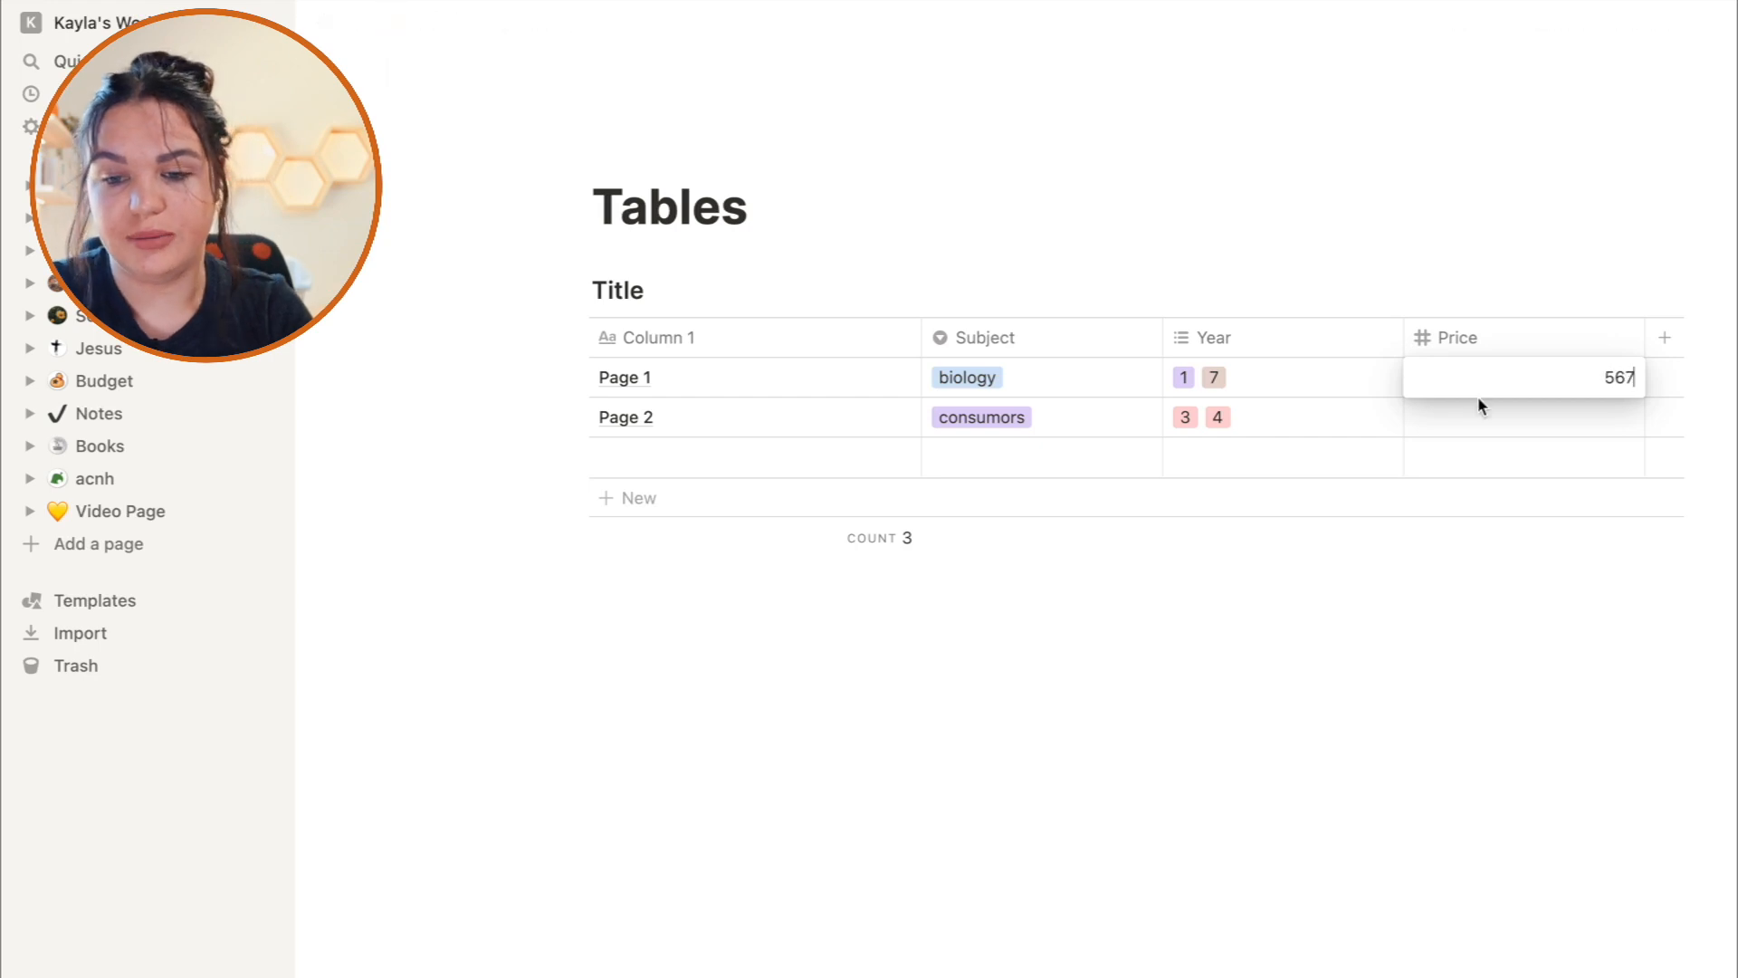
key("Return")
left_click(1496, 421)
type("123")
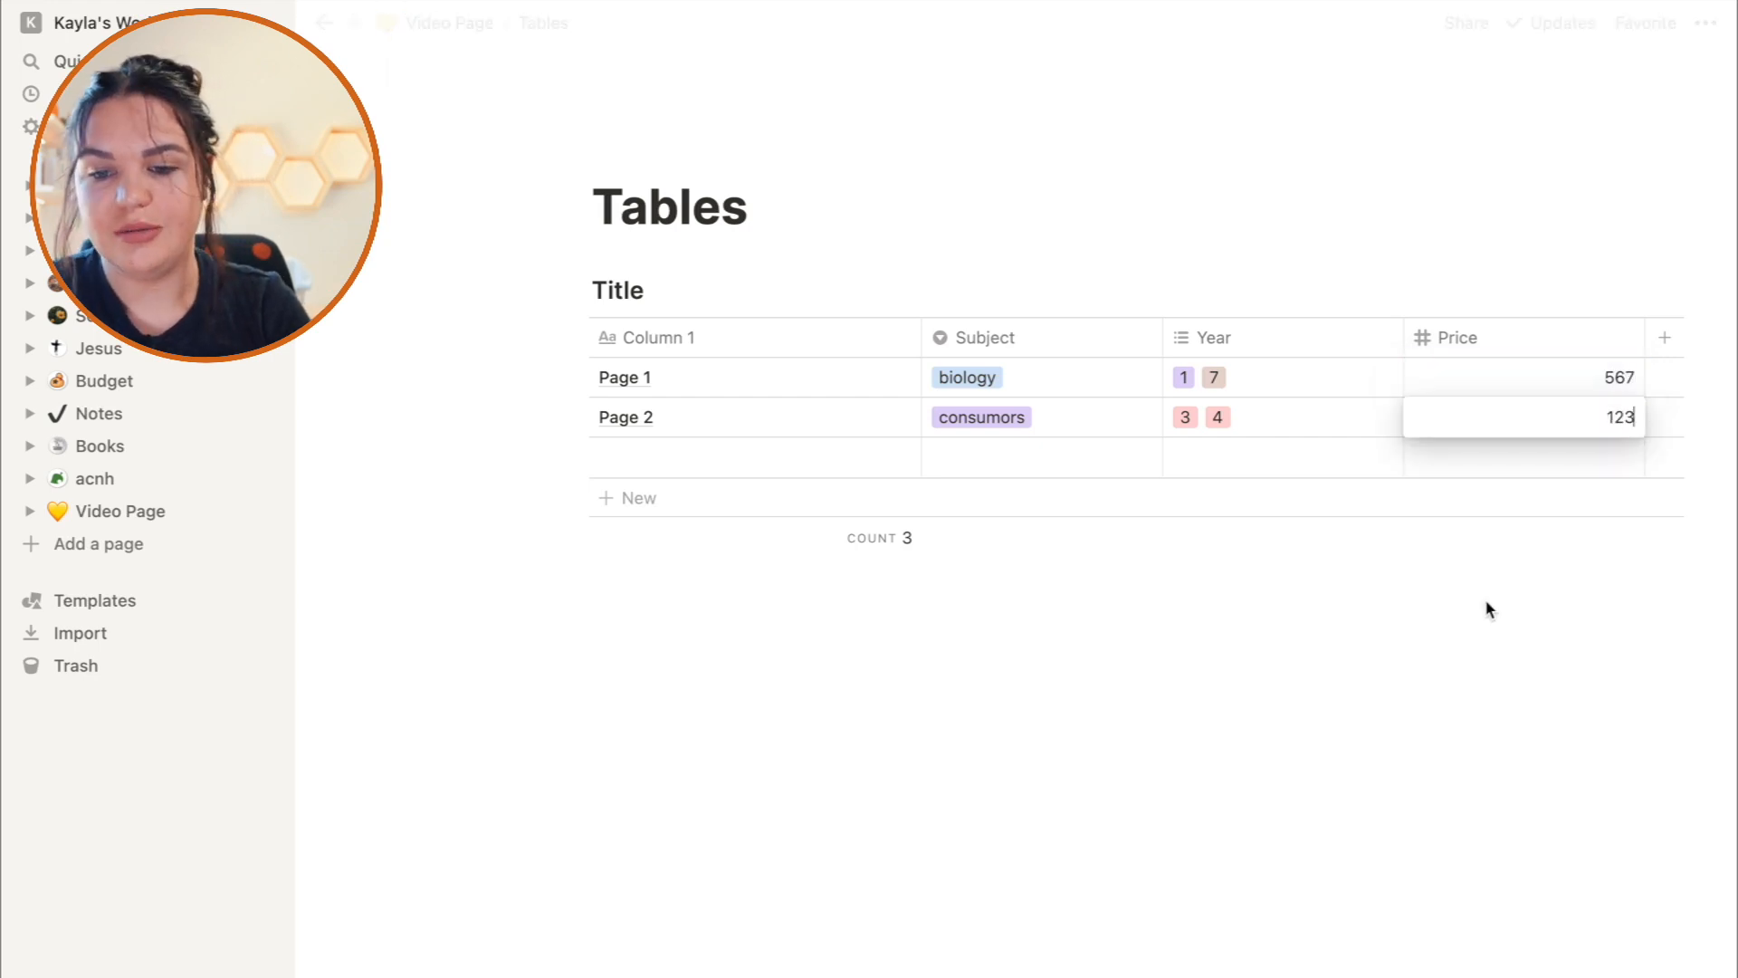
key("Return")
Add a new column after Price and set its property type to Relation.
scroll(1421, 353, "right", 5)
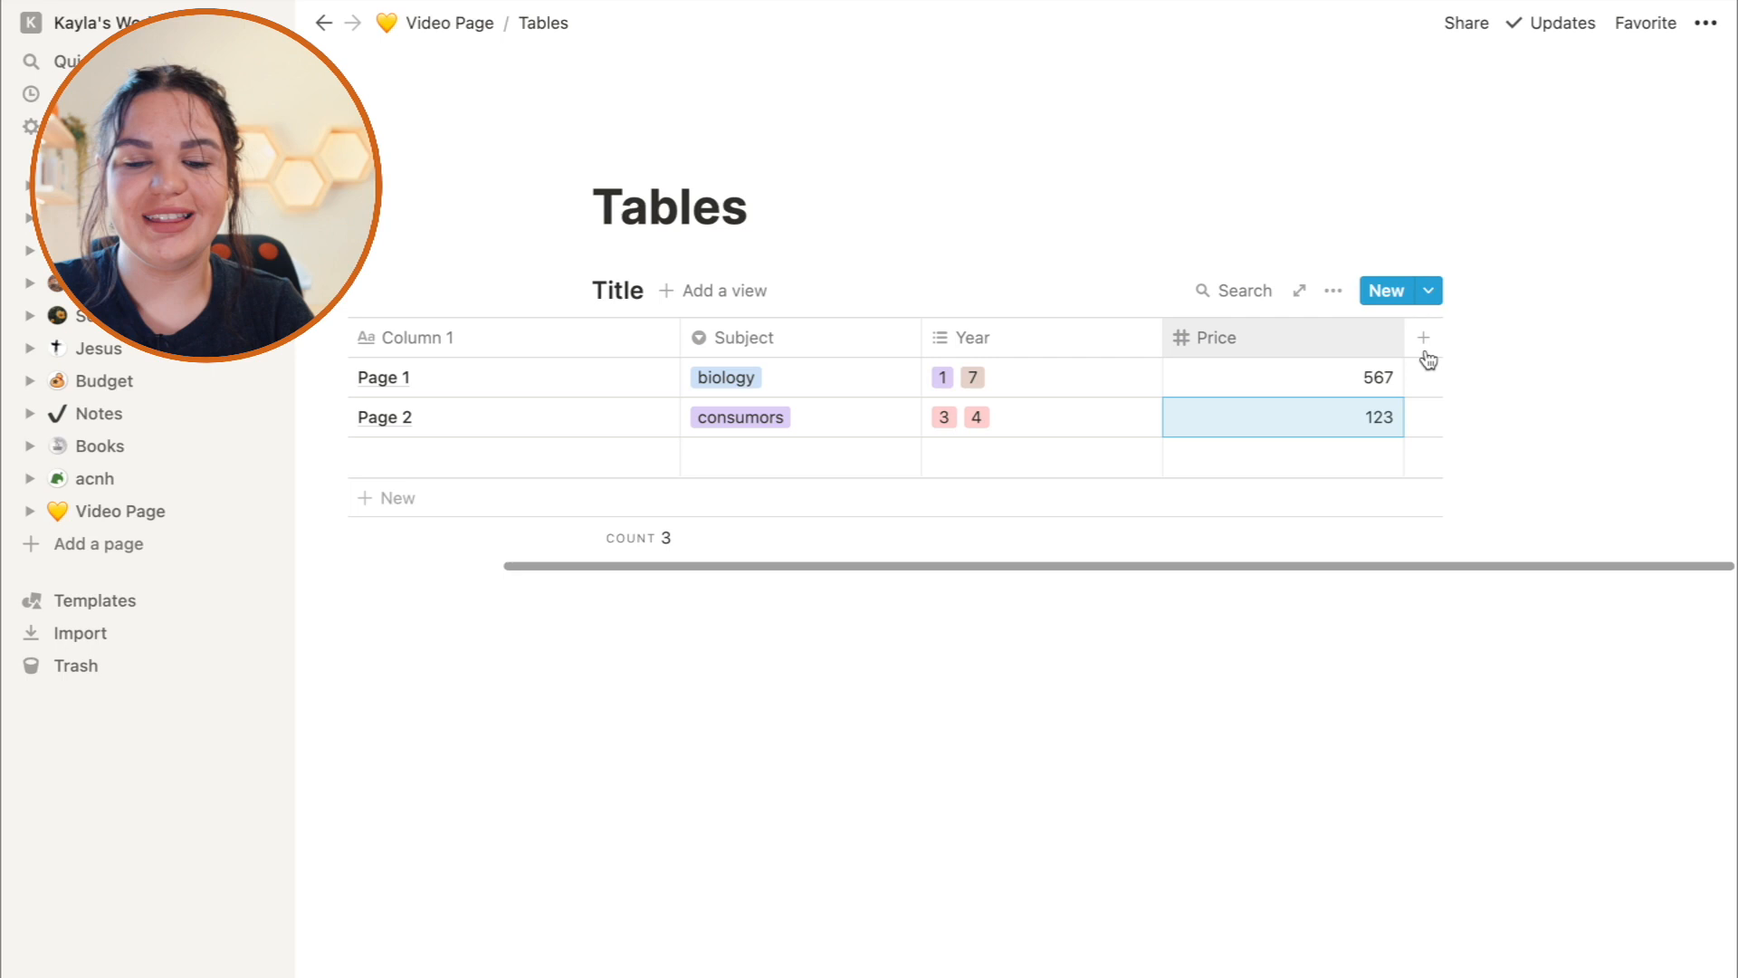
left_click(1422, 342)
left_click(1435, 471)
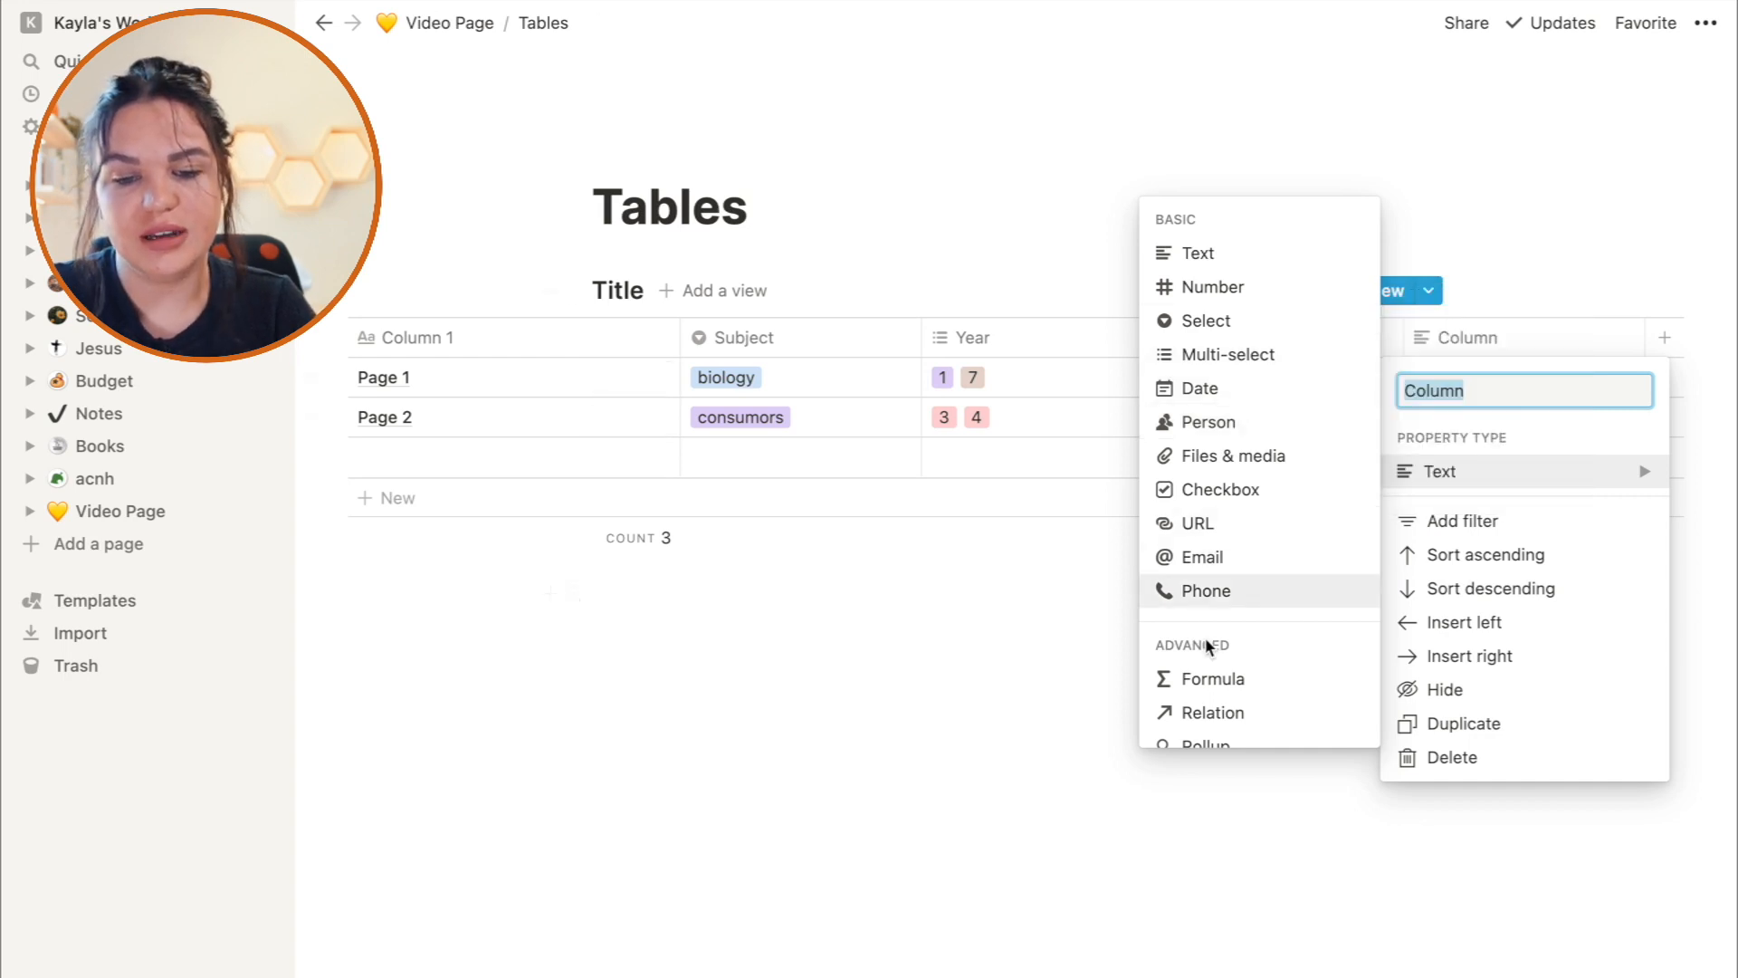
scroll(1211, 645, "down", 3)
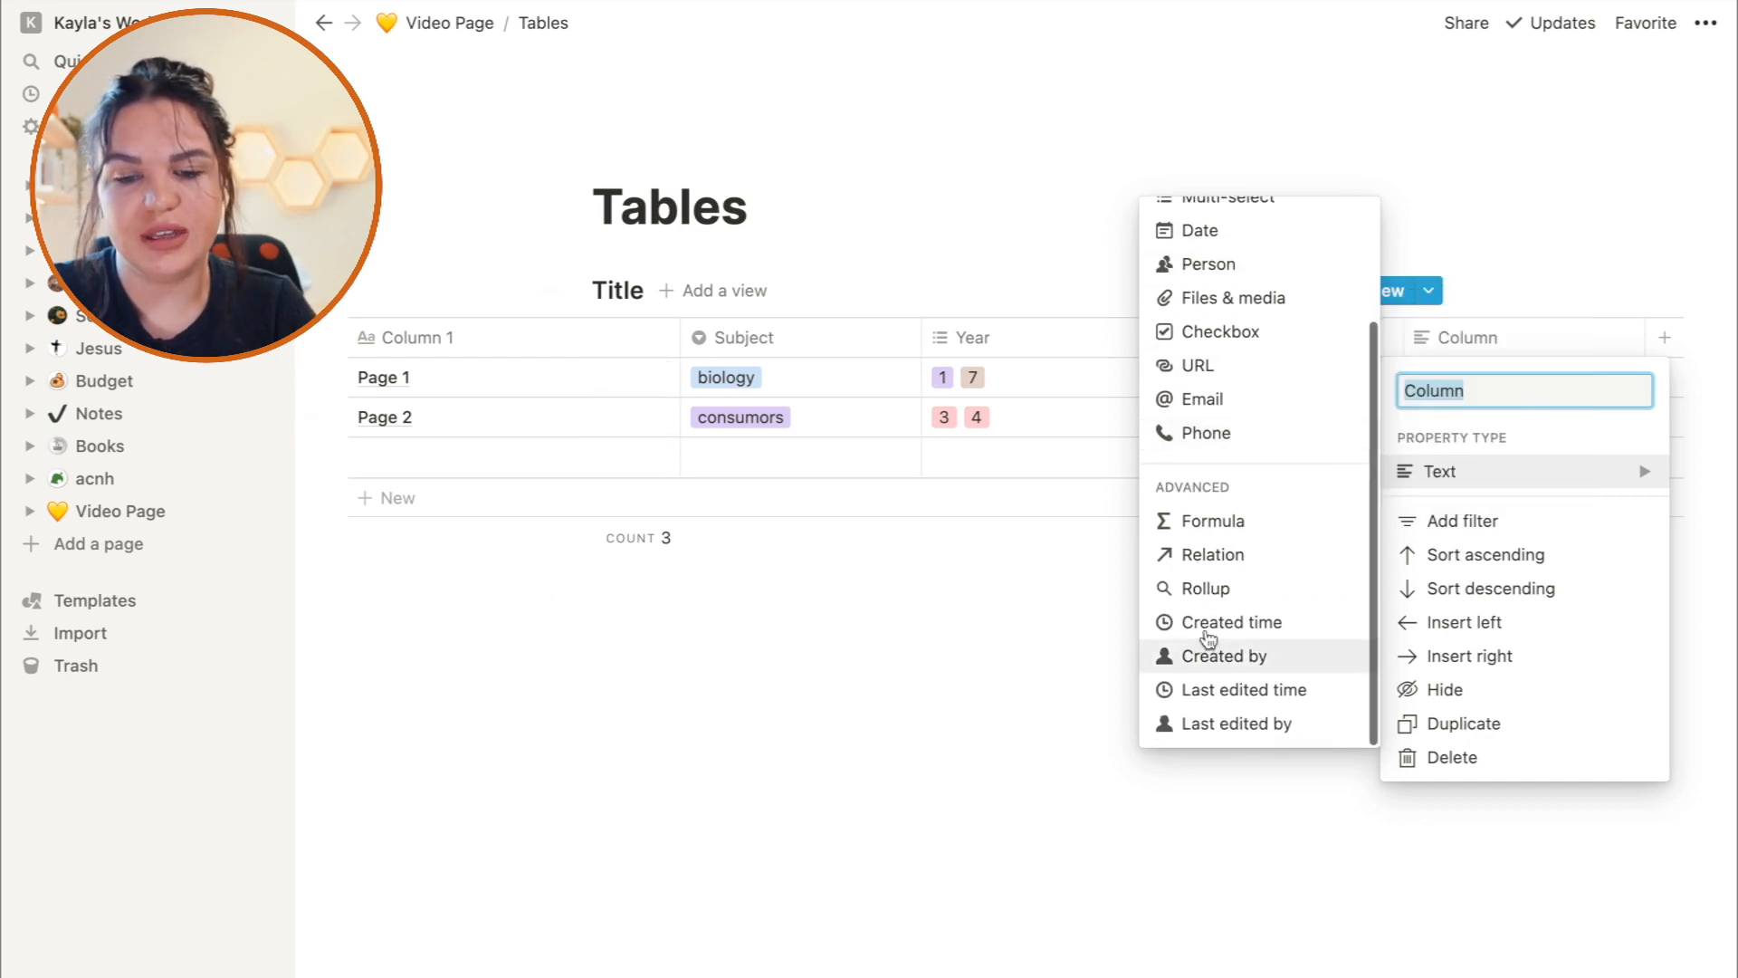
left_click(1247, 558)
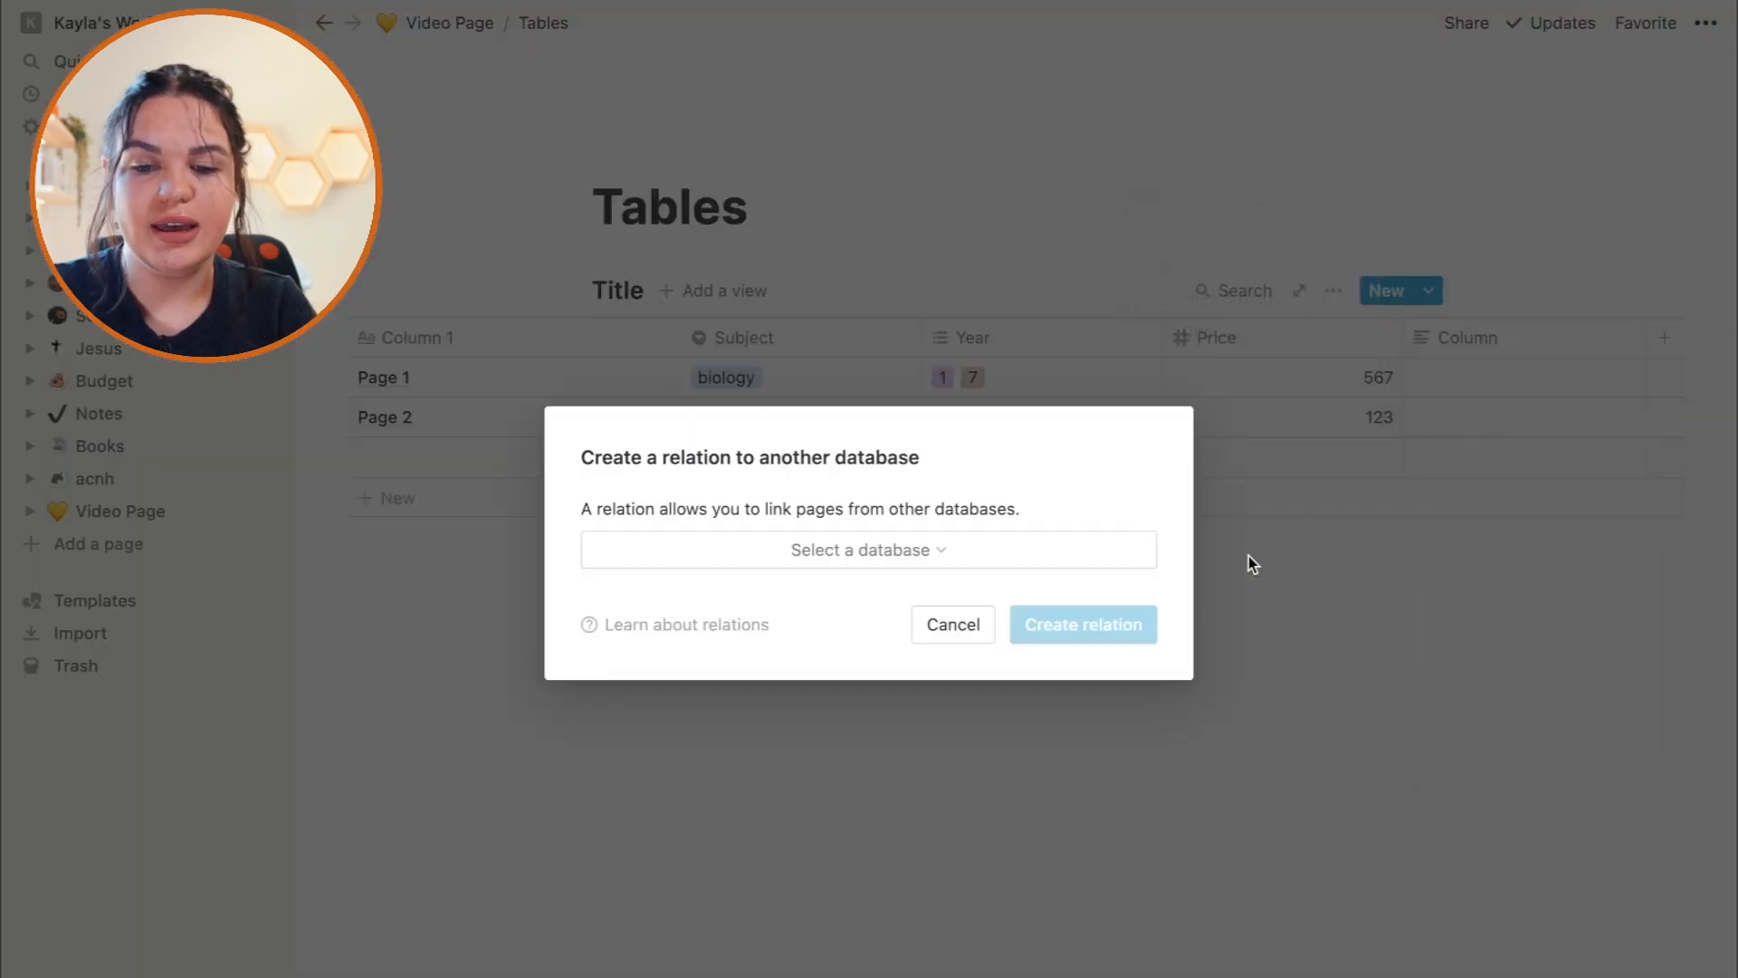
Choose Books as the database for the new column and create the relation.
left_click(896, 549)
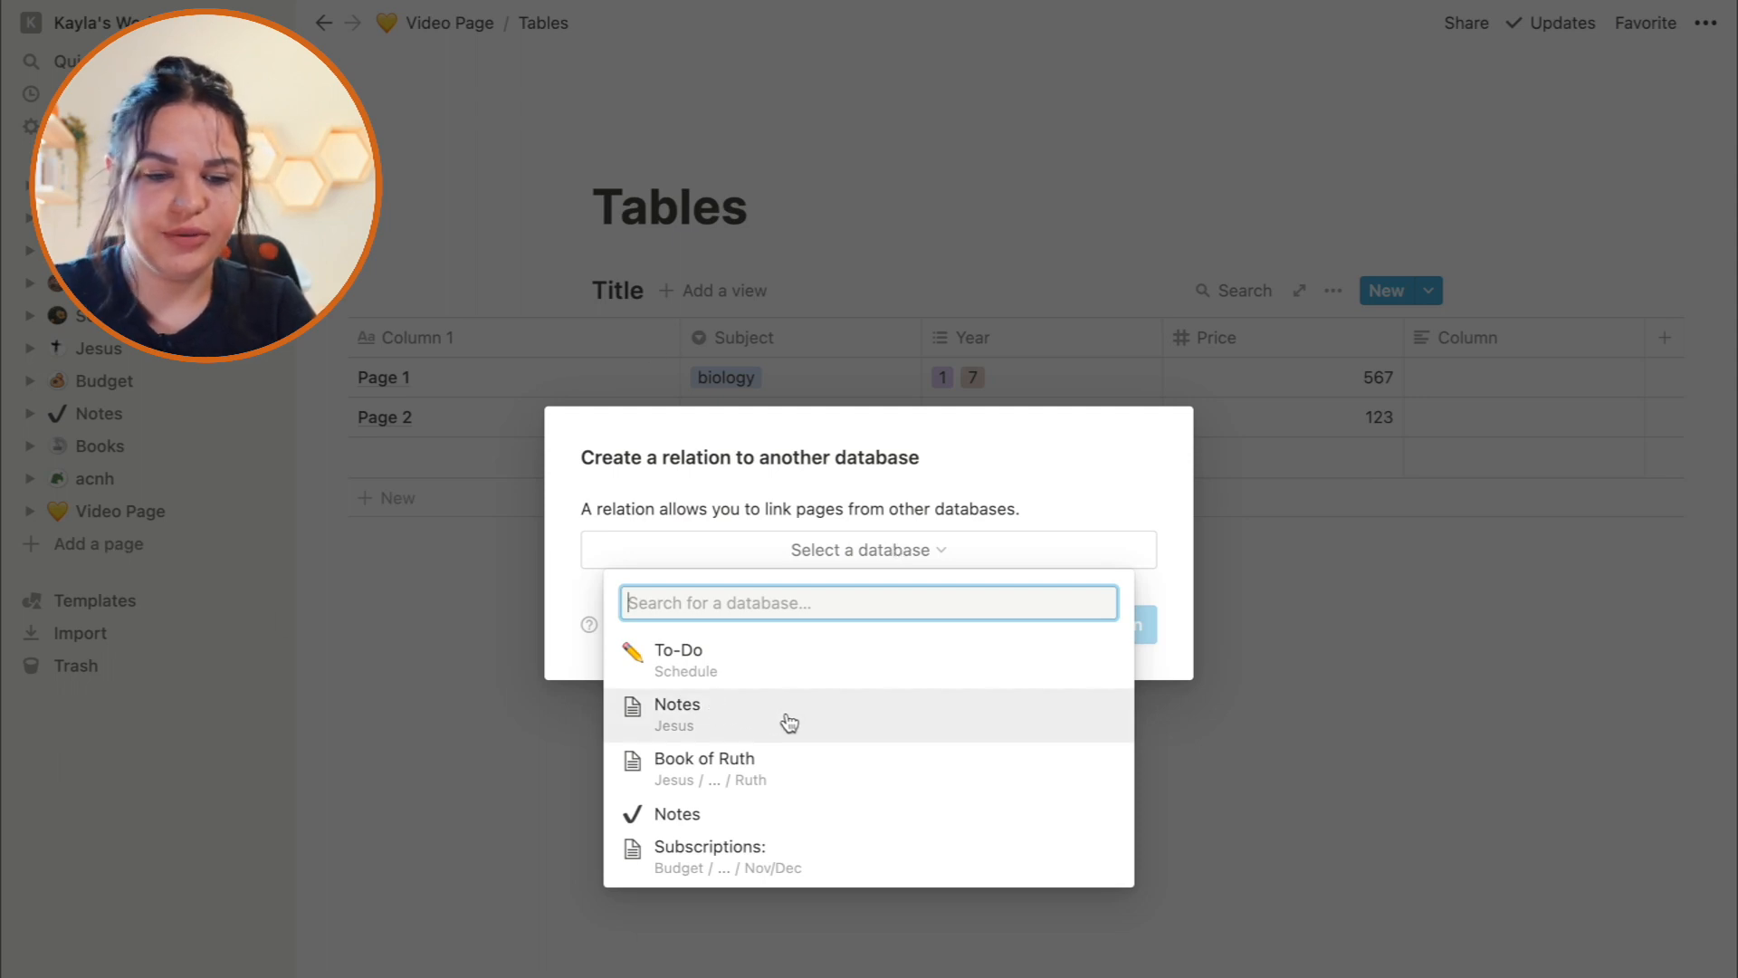
scroll(790, 722, "down", 2)
scroll(789, 722, "down", 3)
scroll(790, 722, "up", 10)
scroll(786, 722, "down", 10)
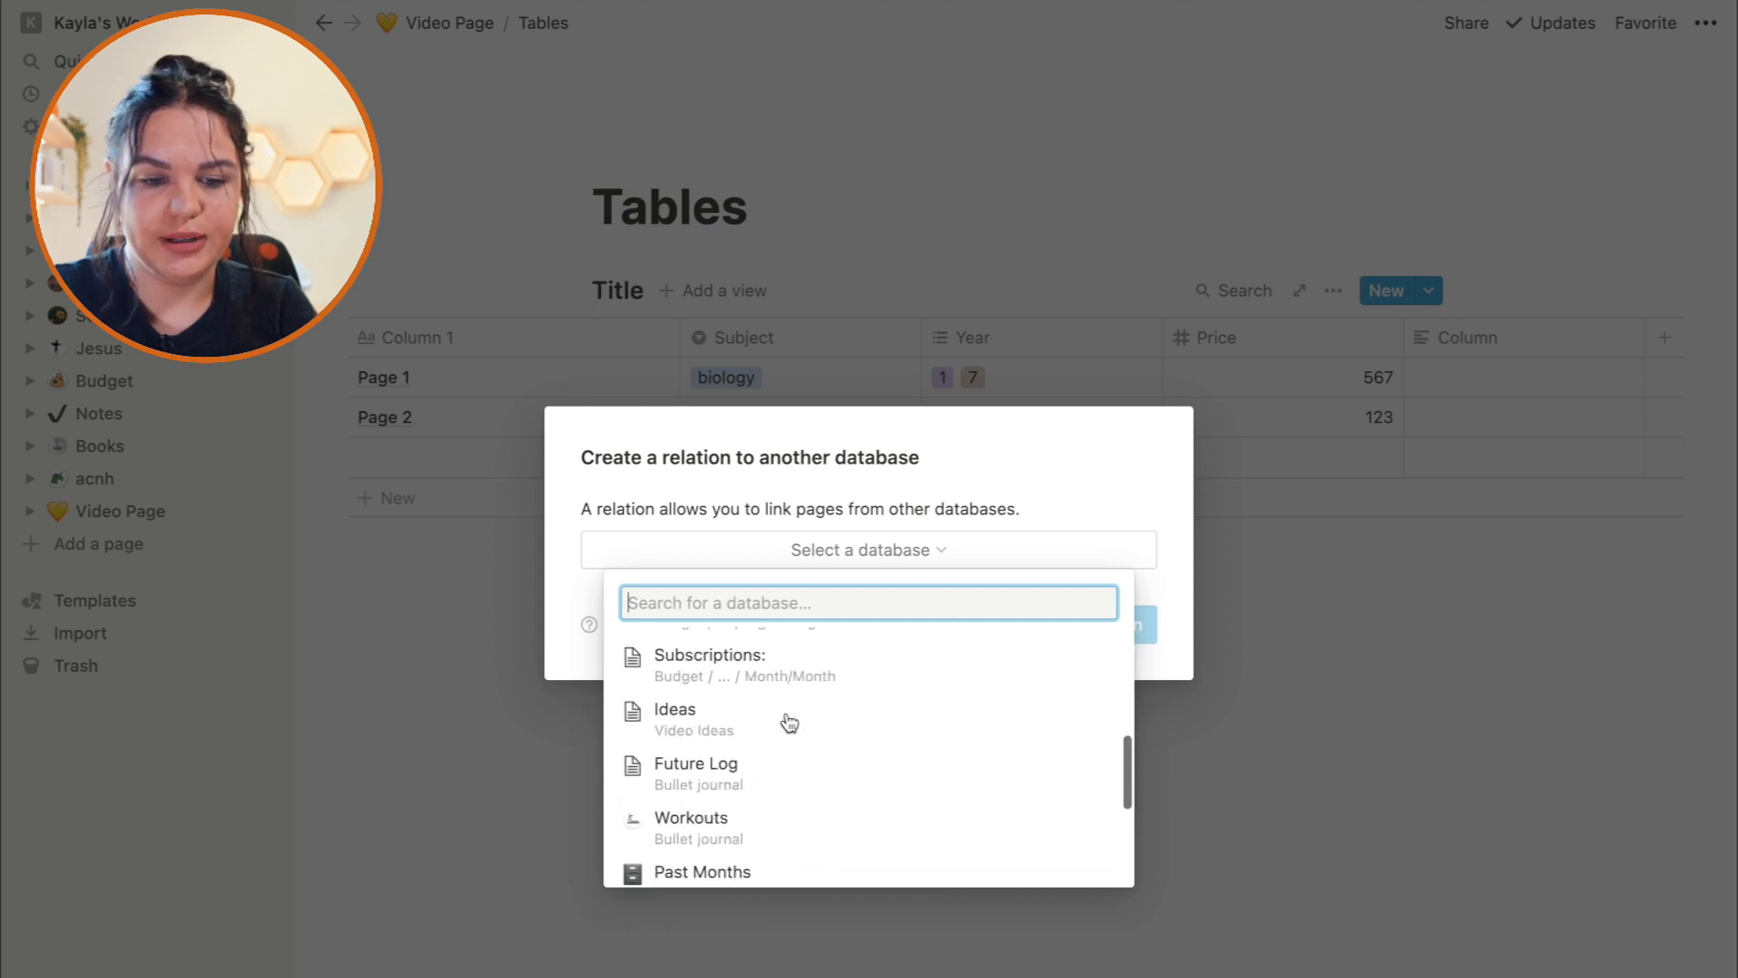
left_click(728, 739)
left_click(1080, 641)
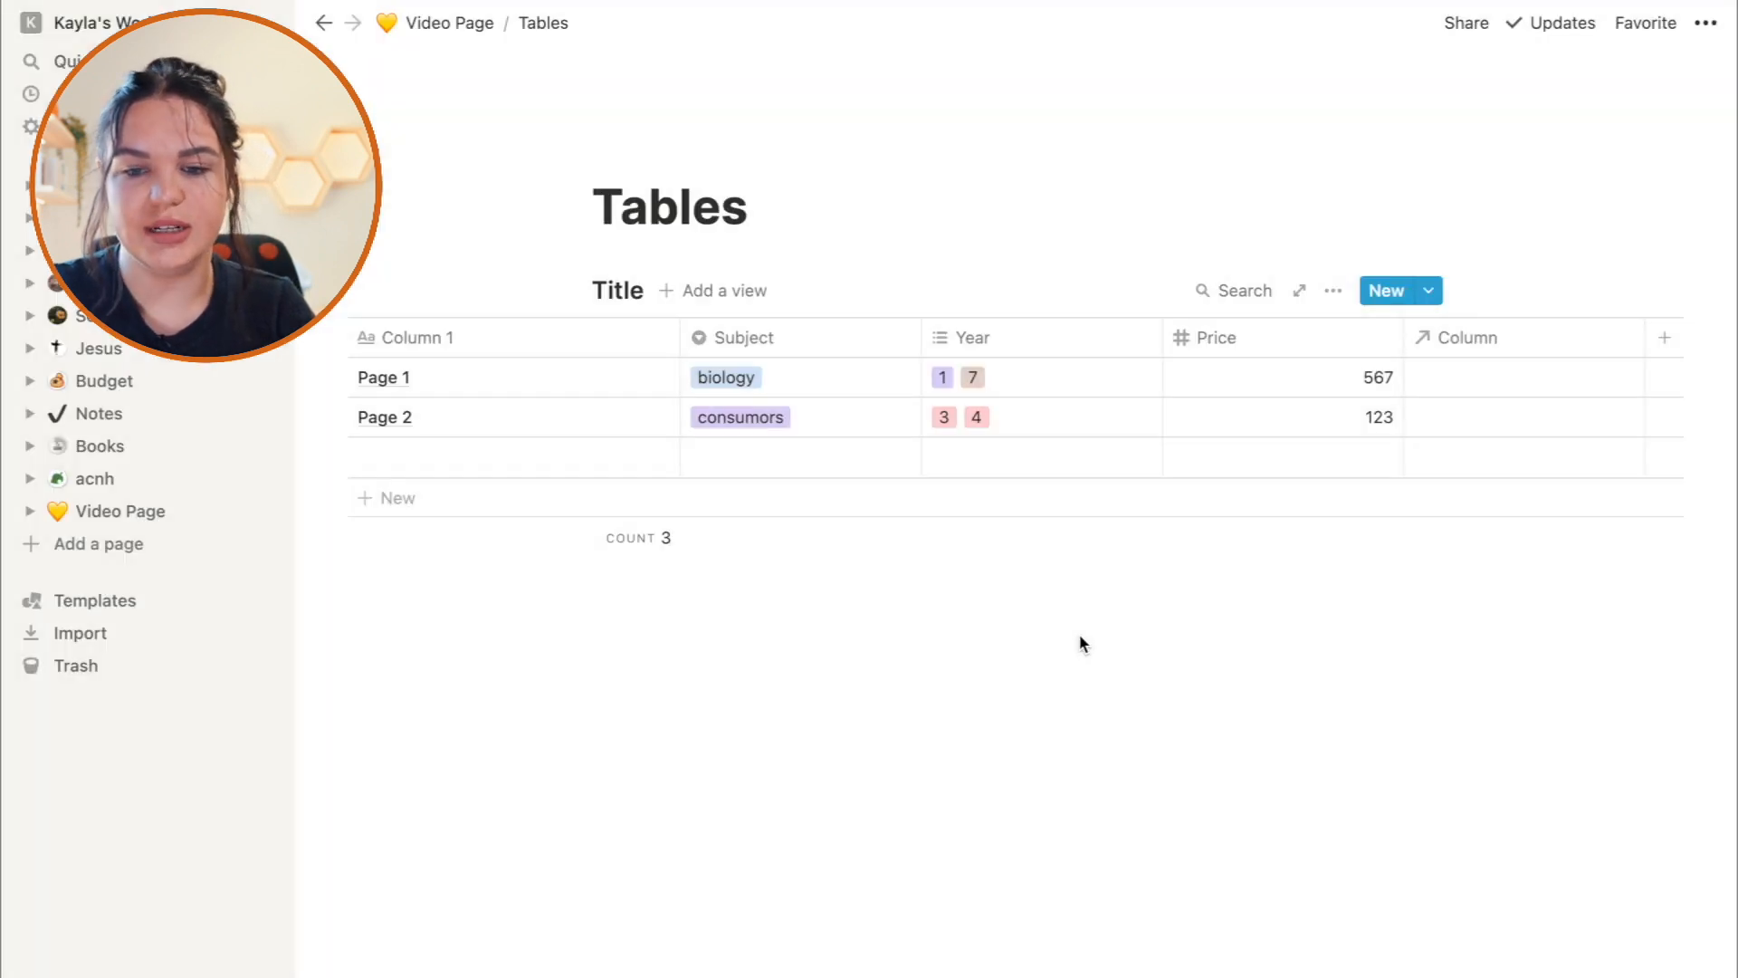
Link The Hunger Games from the Books database to Page 1 in the relation column.
left_click(1508, 374)
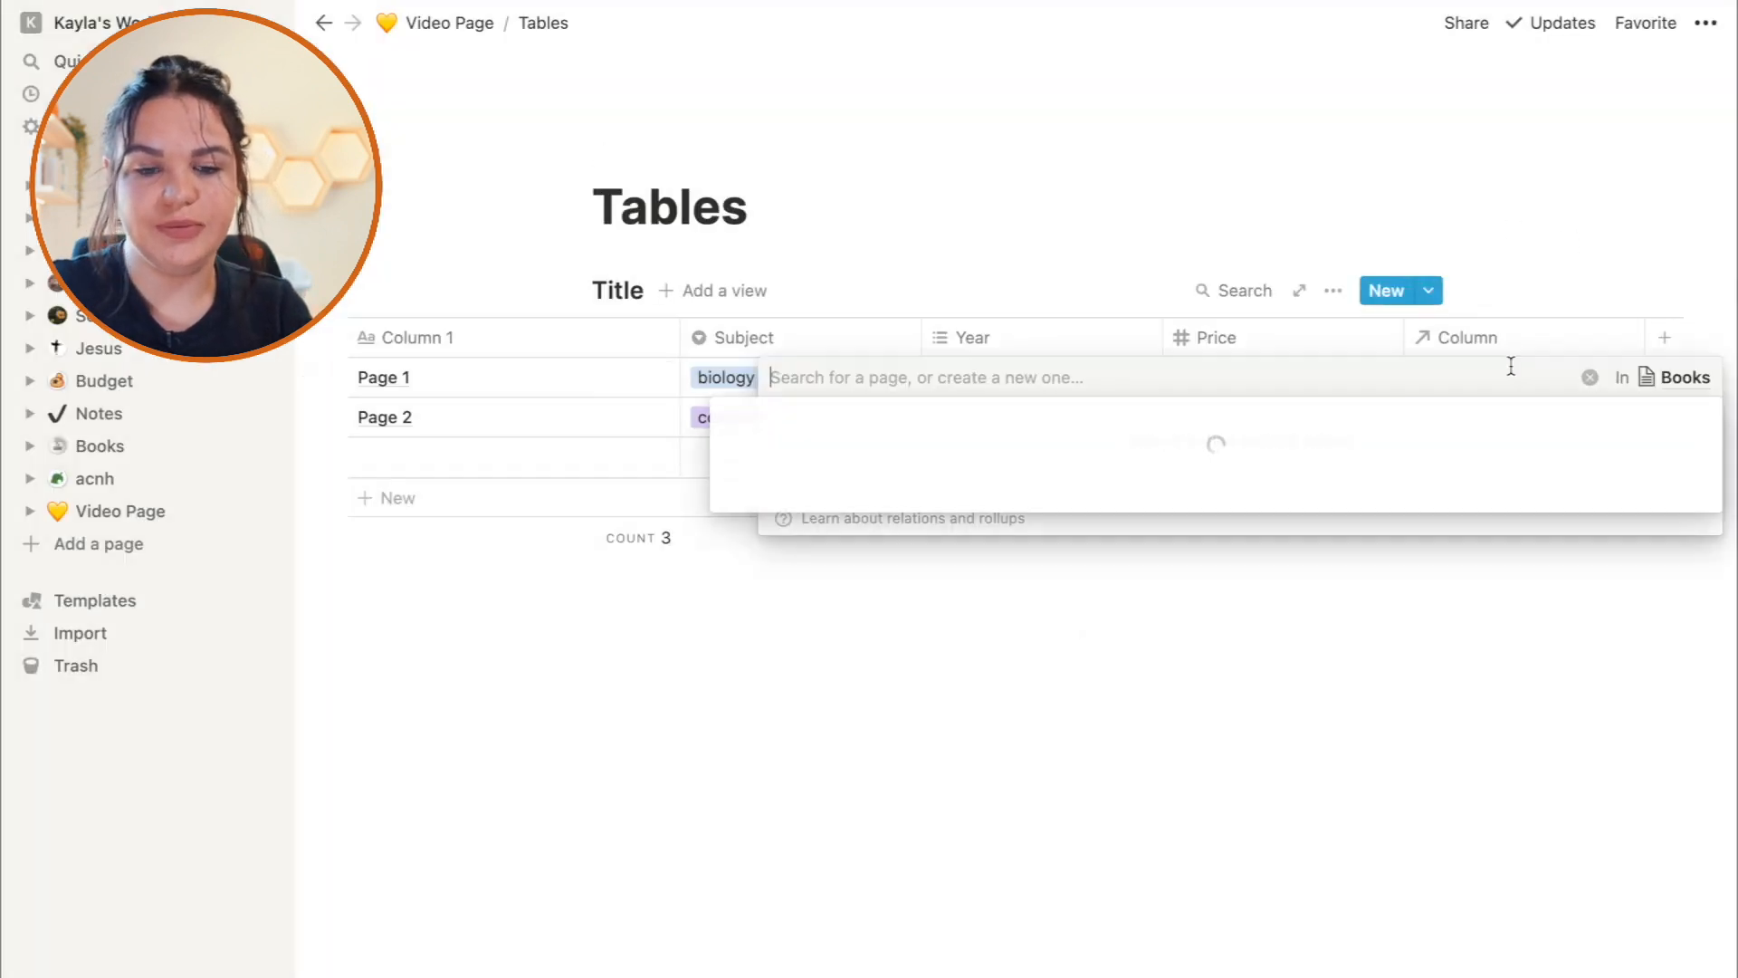
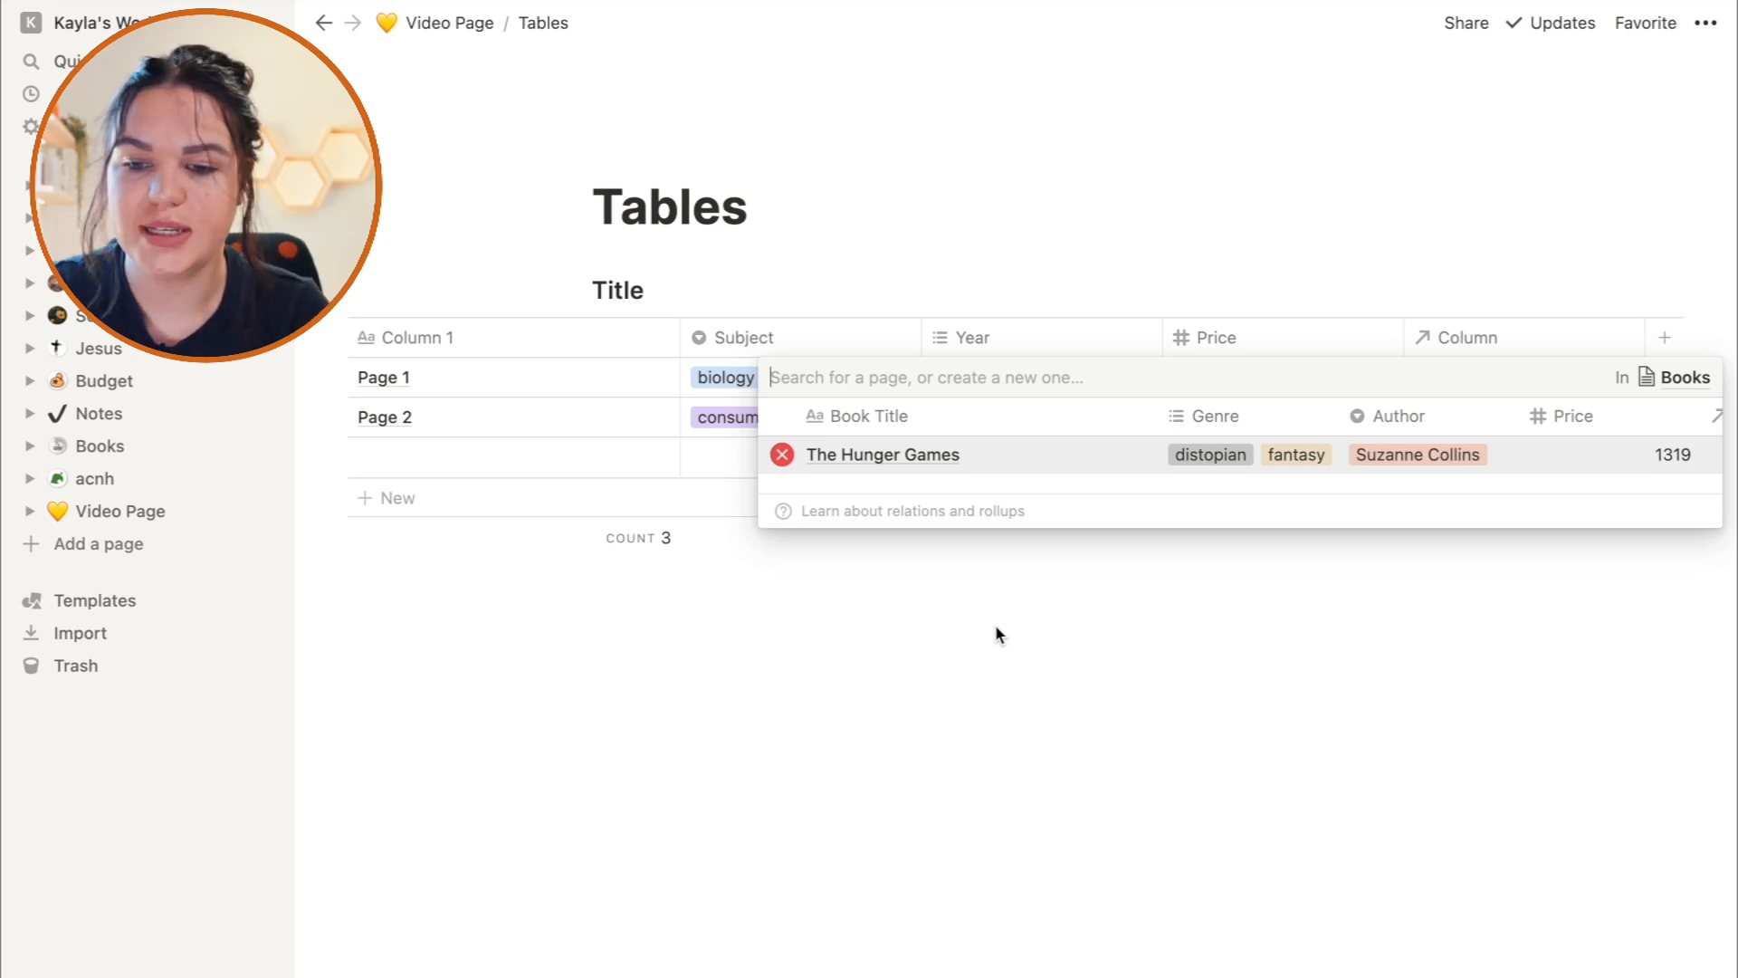
key("Escape")
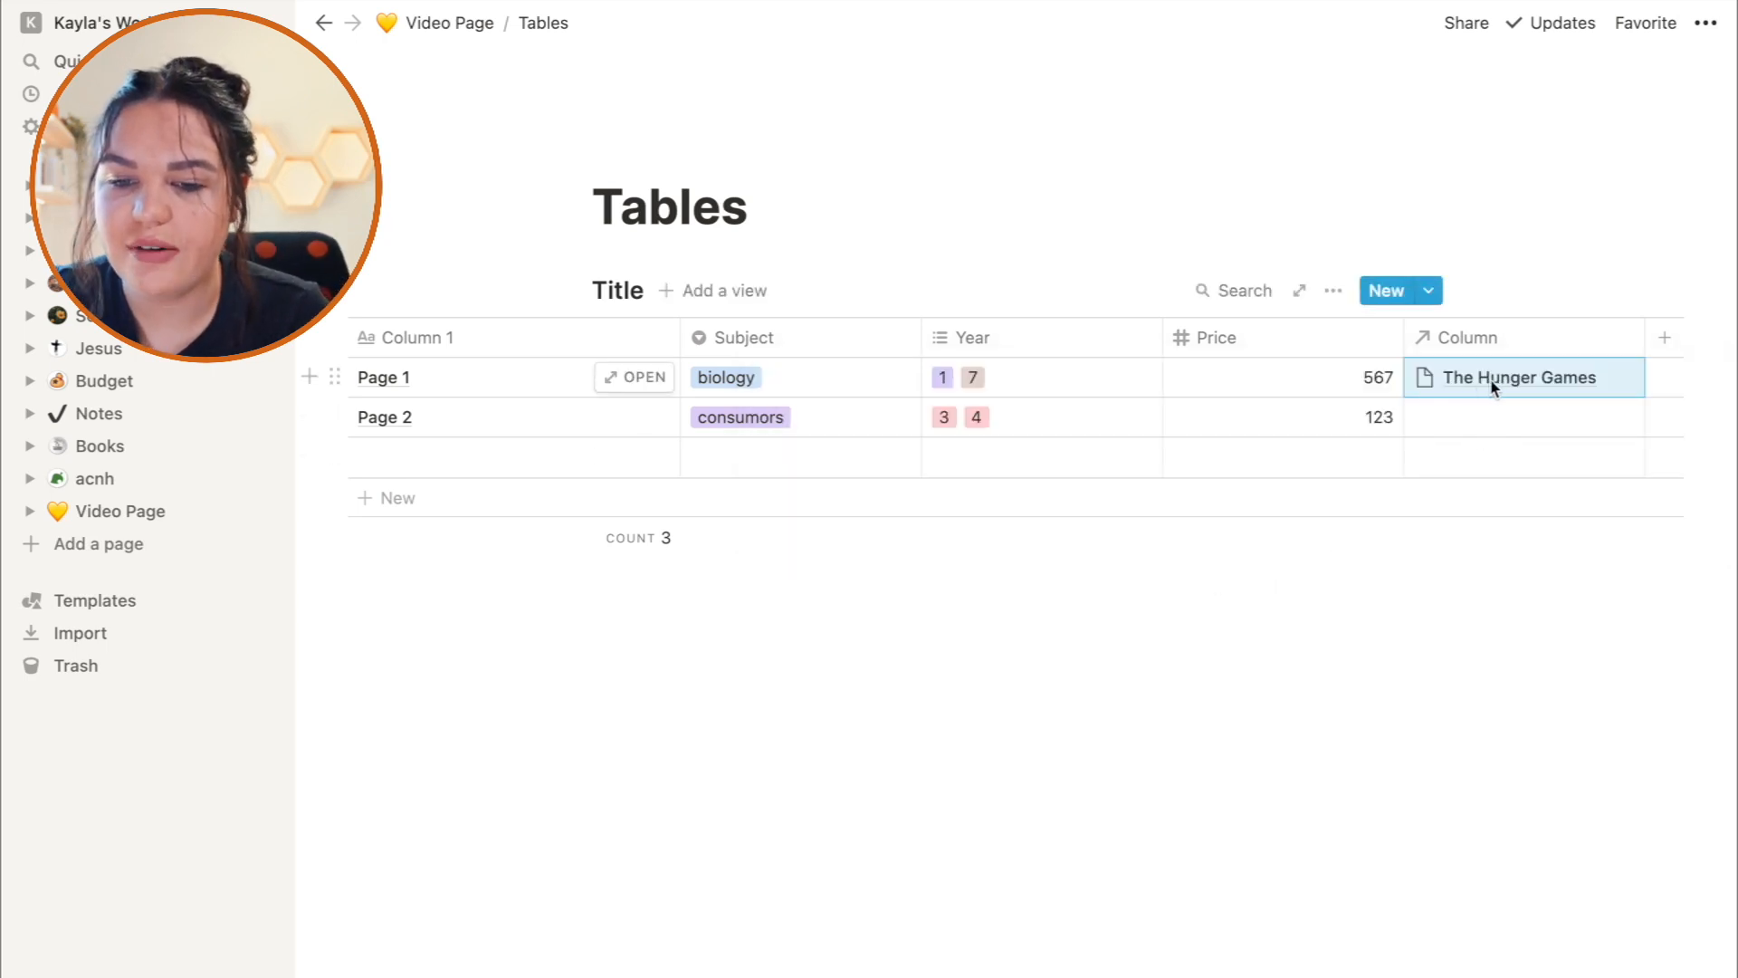
left_click(1421, 650)
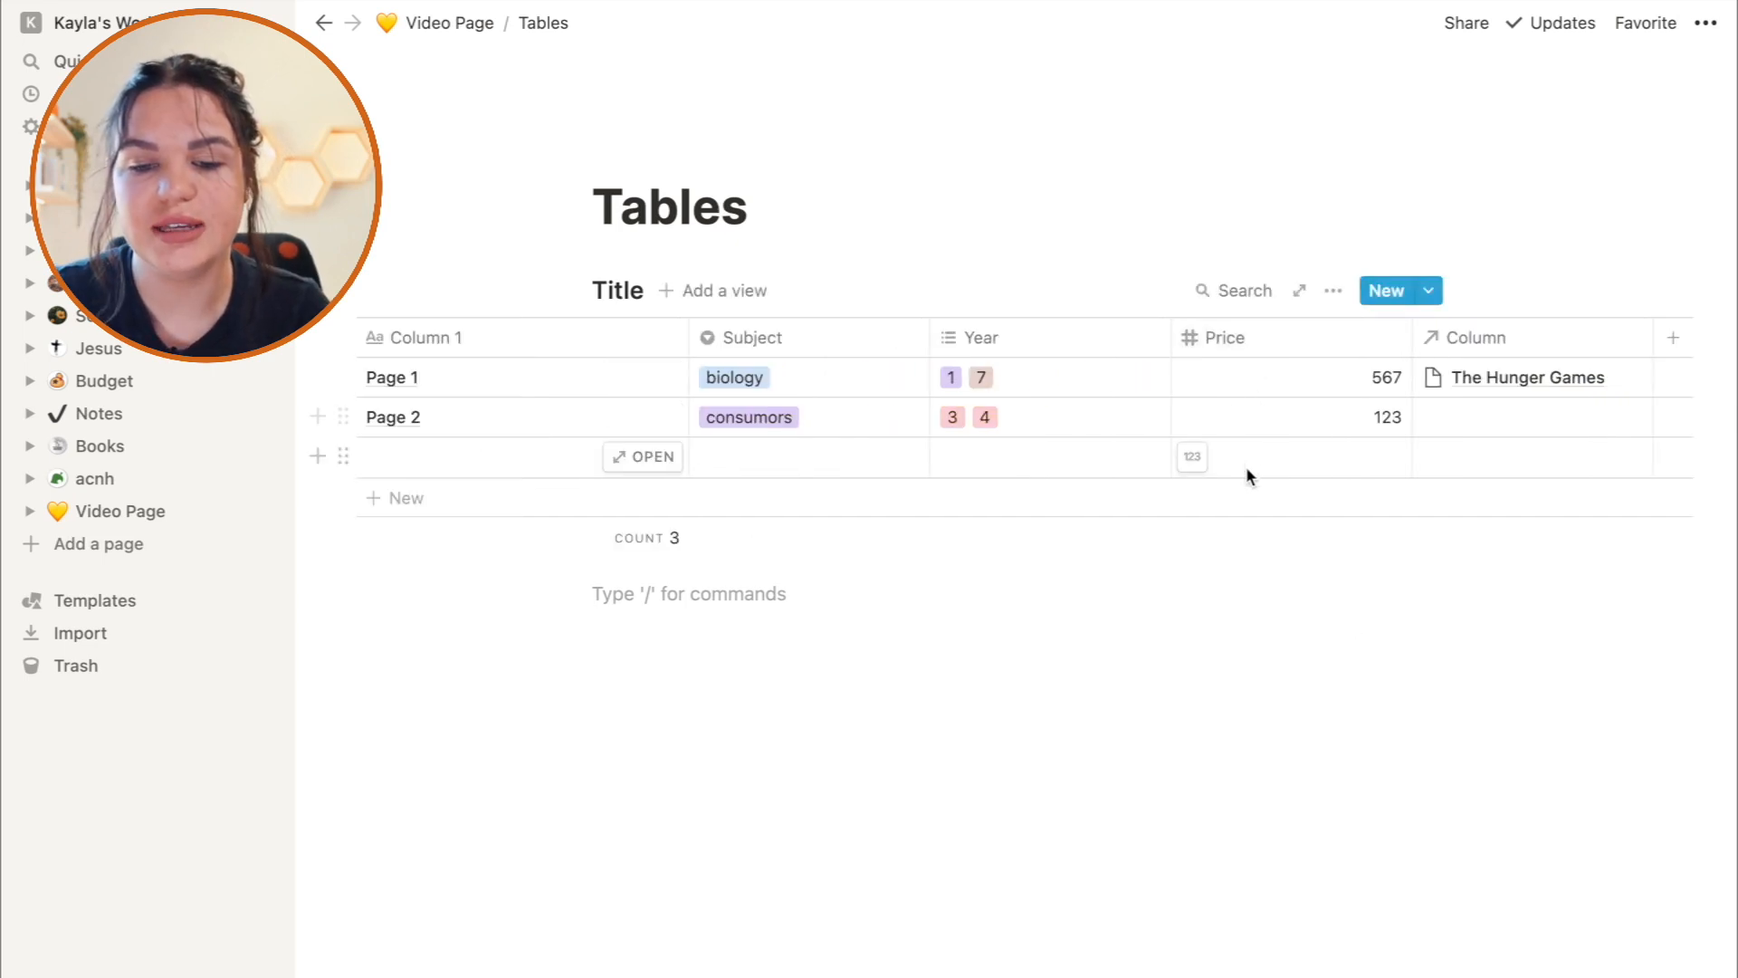
Show the sum of all values beneath the Price column.
mouse_move(1204, 551)
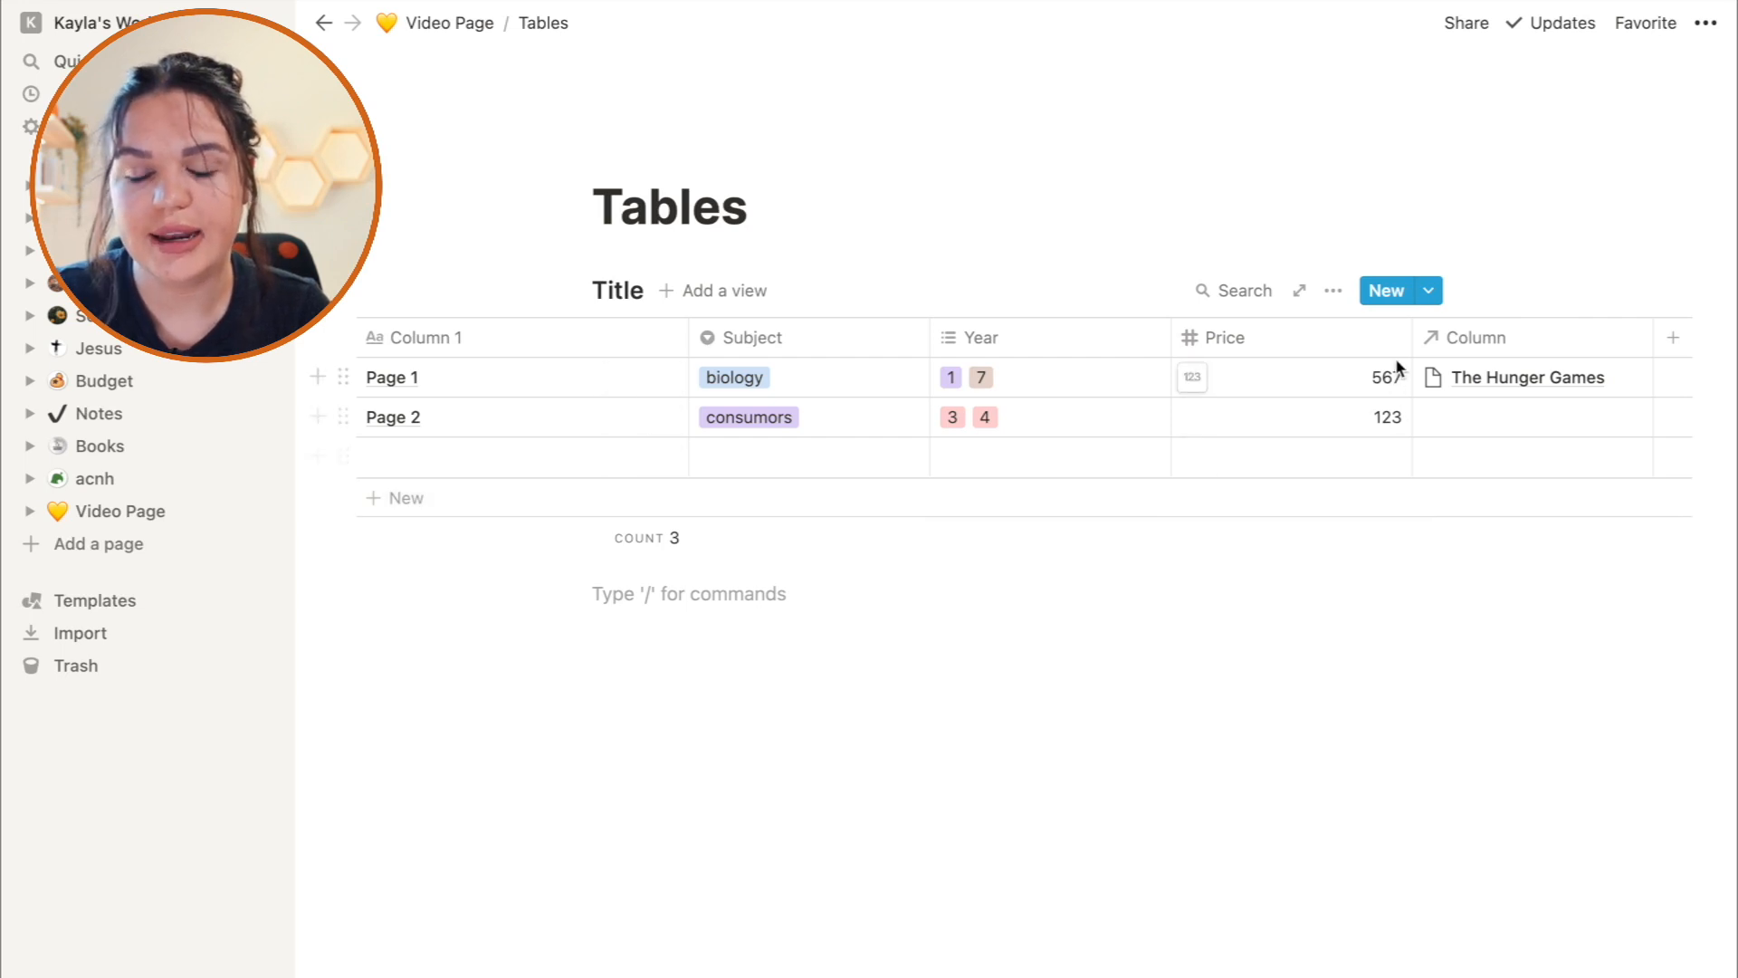
left_click(1338, 534)
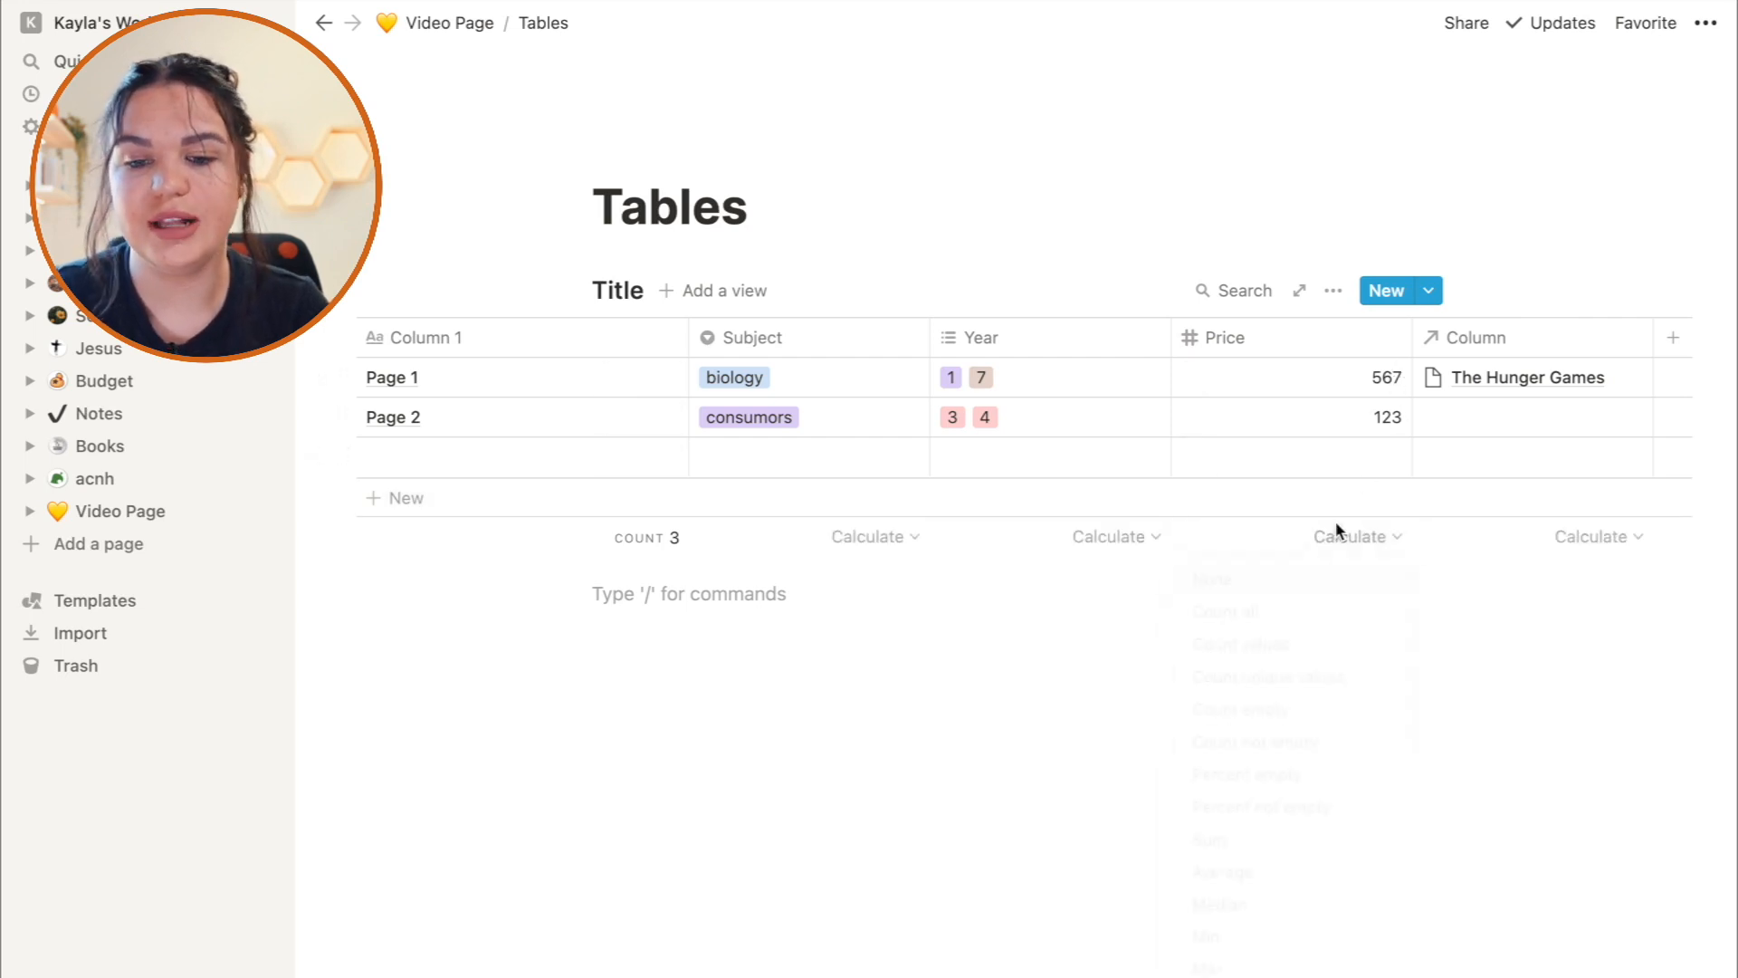
left_click(1249, 849)
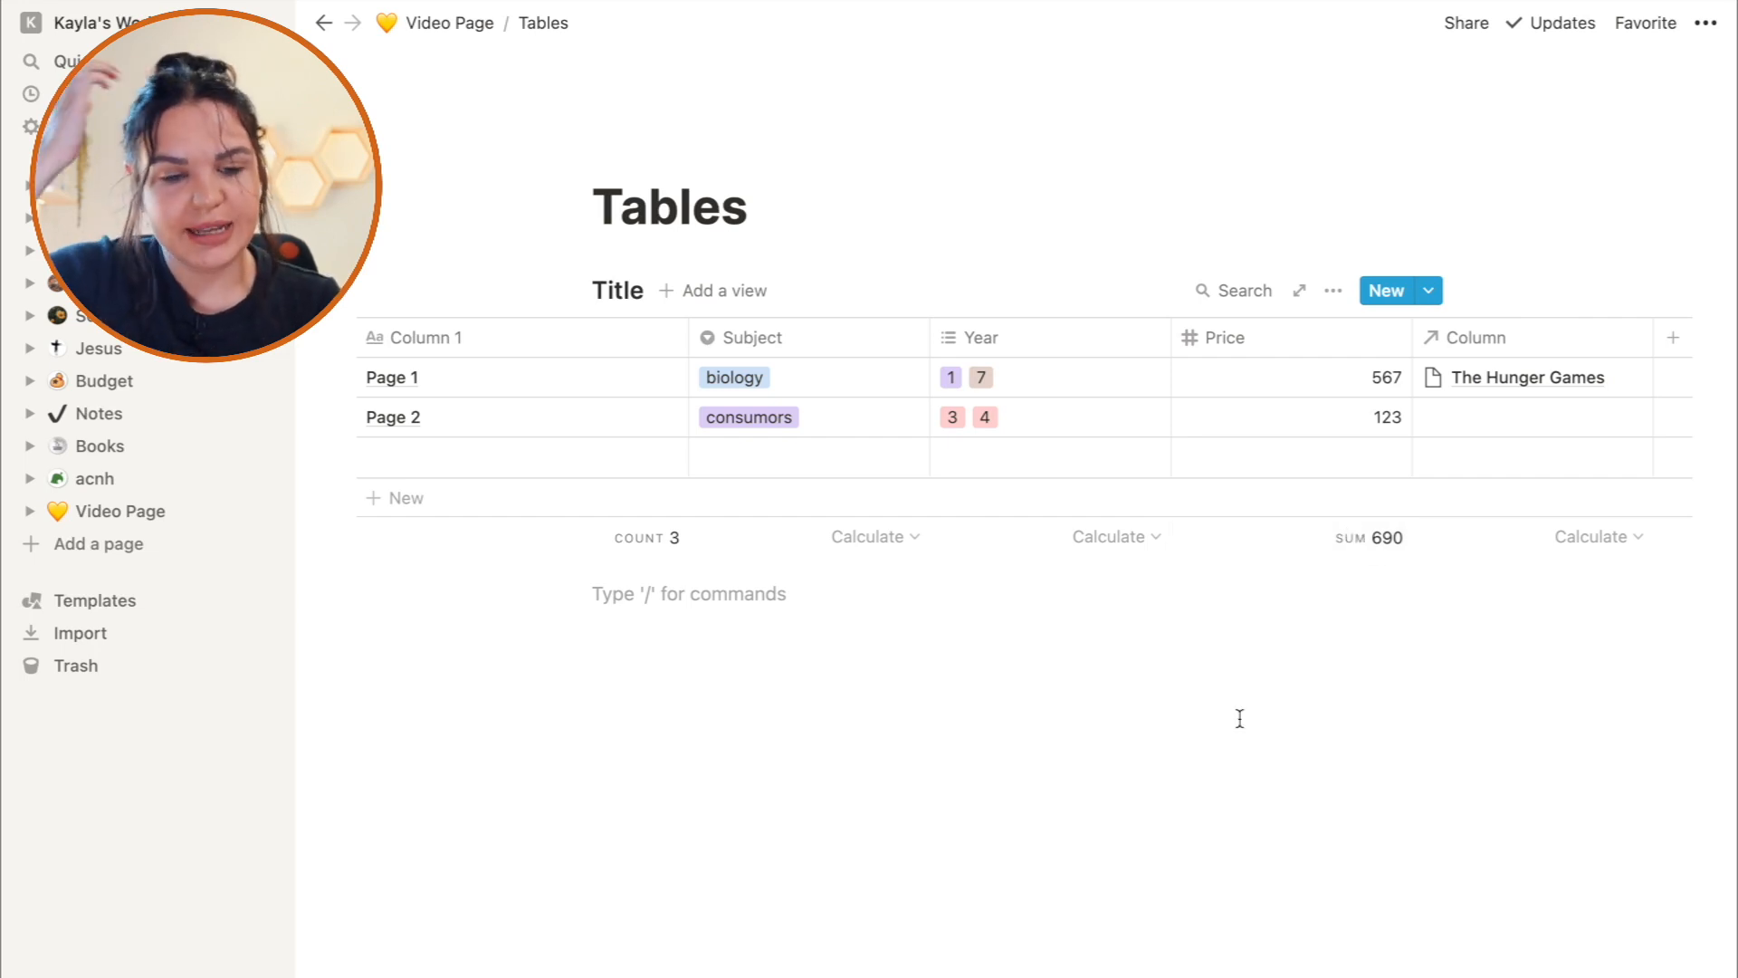
Open the Page 1 entry to examine its properties, and close it again.
scroll(791, 453, "left", 5)
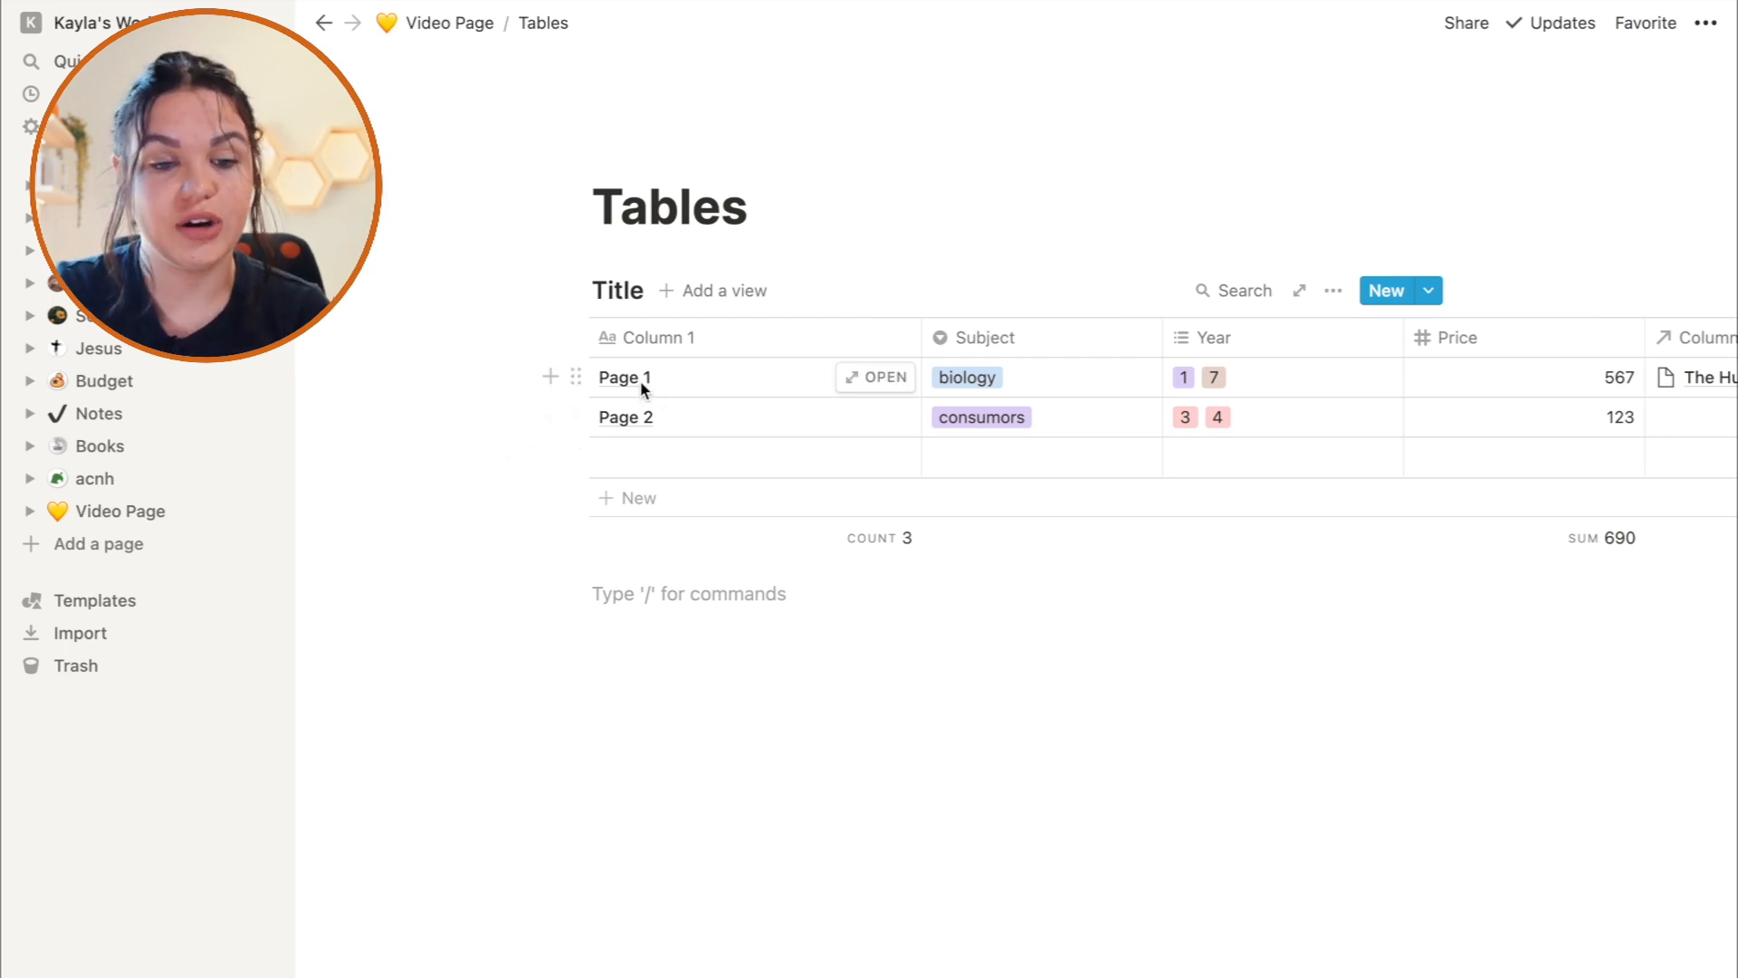
left_click(874, 376)
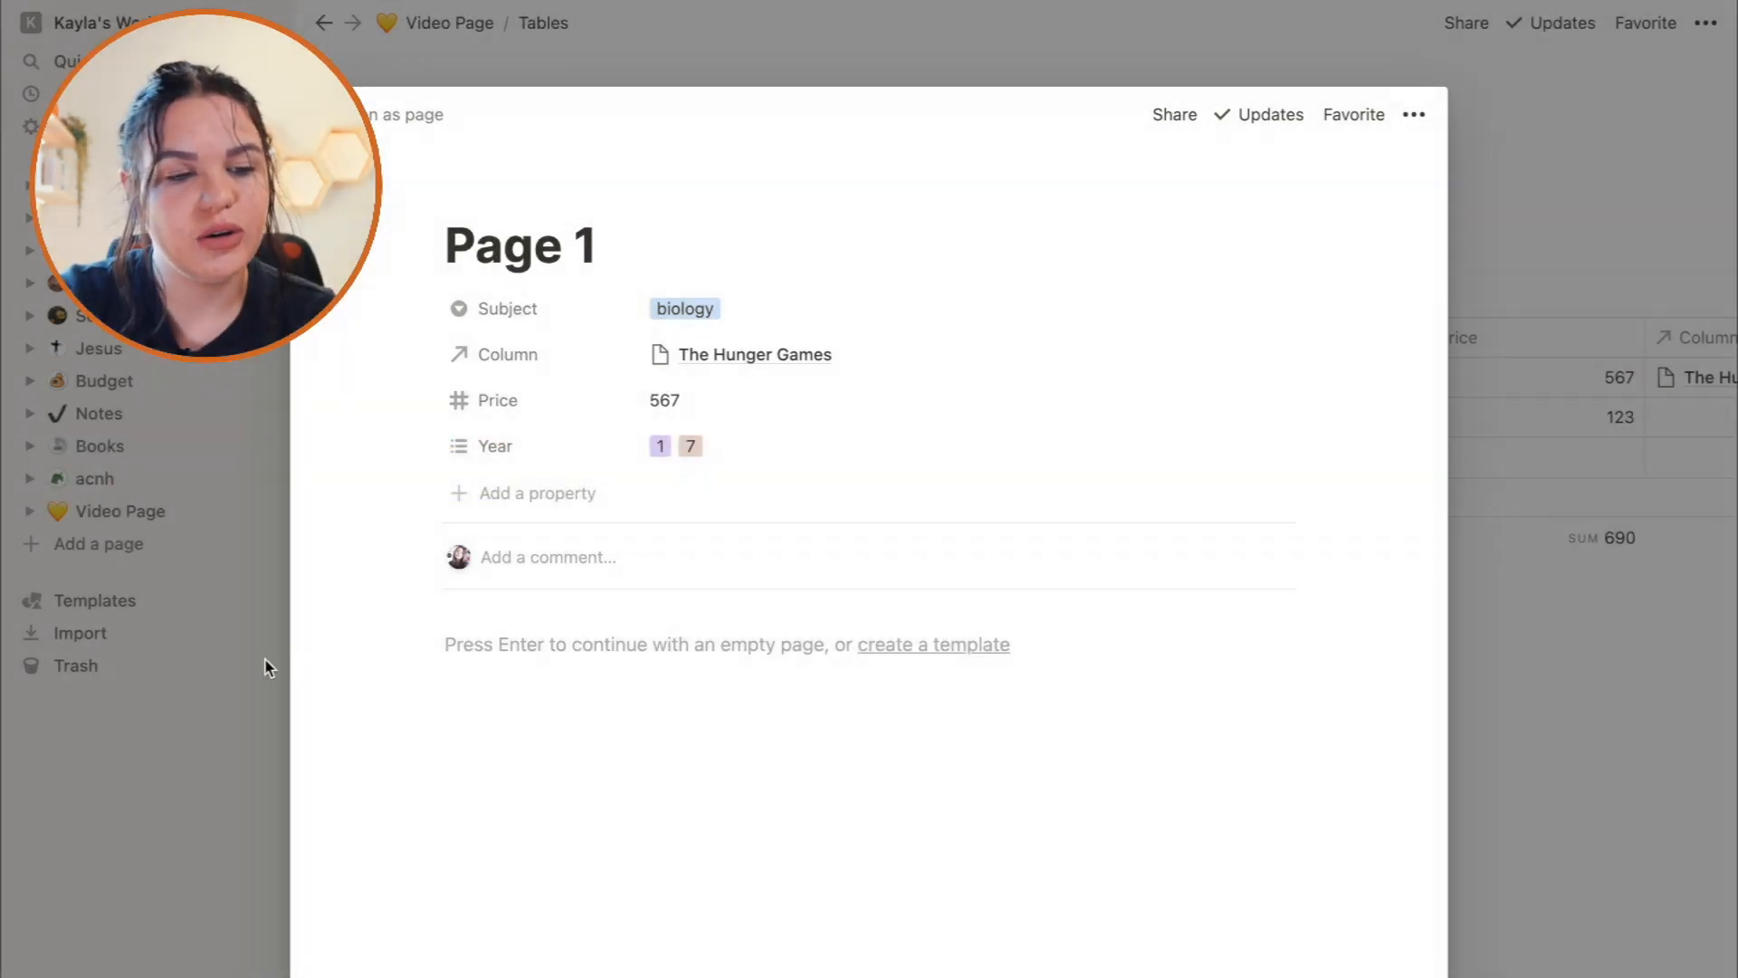
left_click(225, 702)
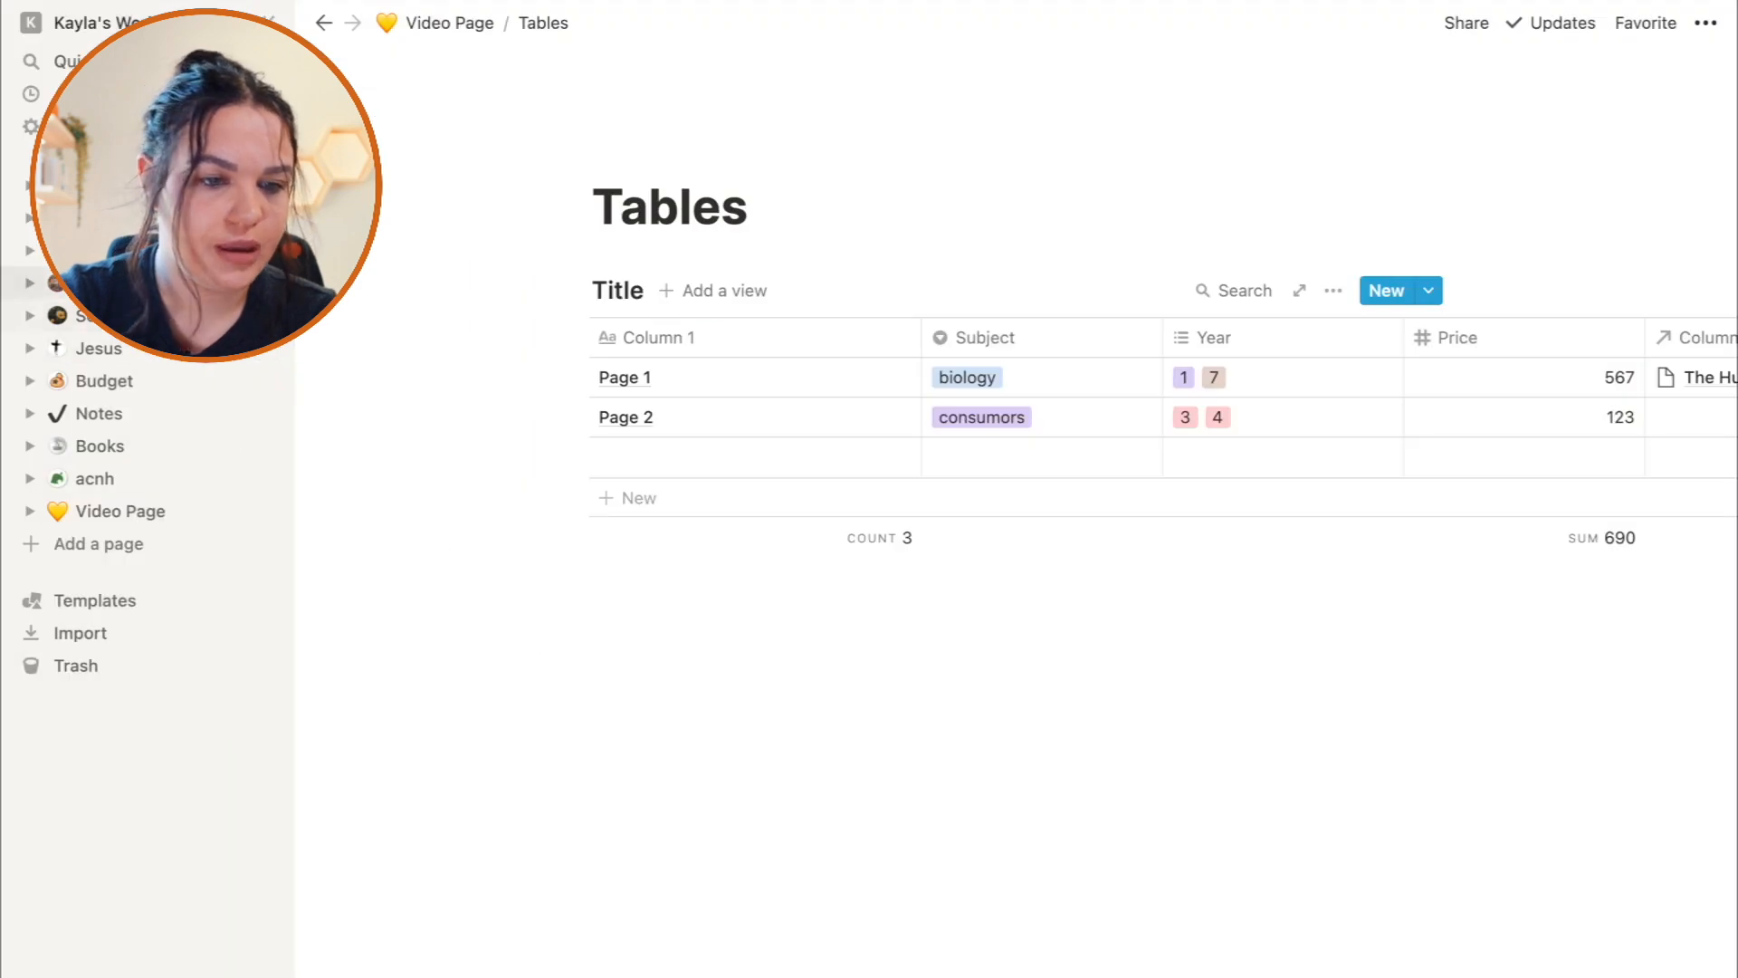
Create a new entry on the Budget page from the Month/Month template and look through its sections.
left_click(121, 385)
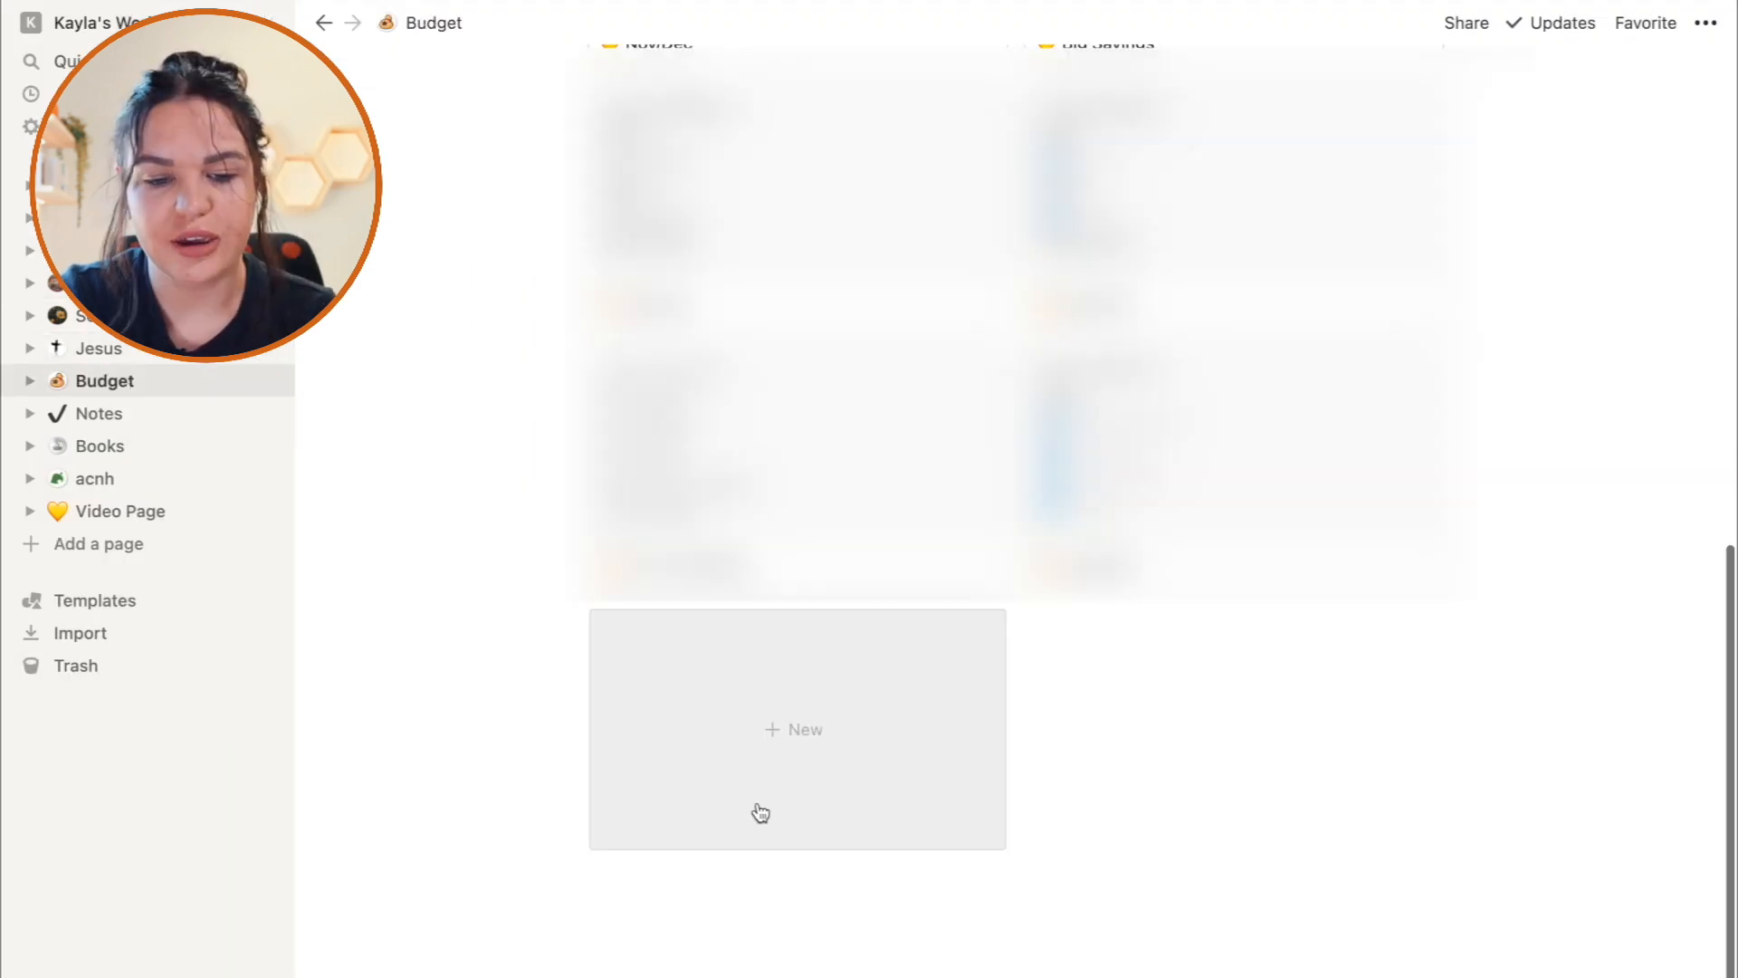
left_click(801, 754)
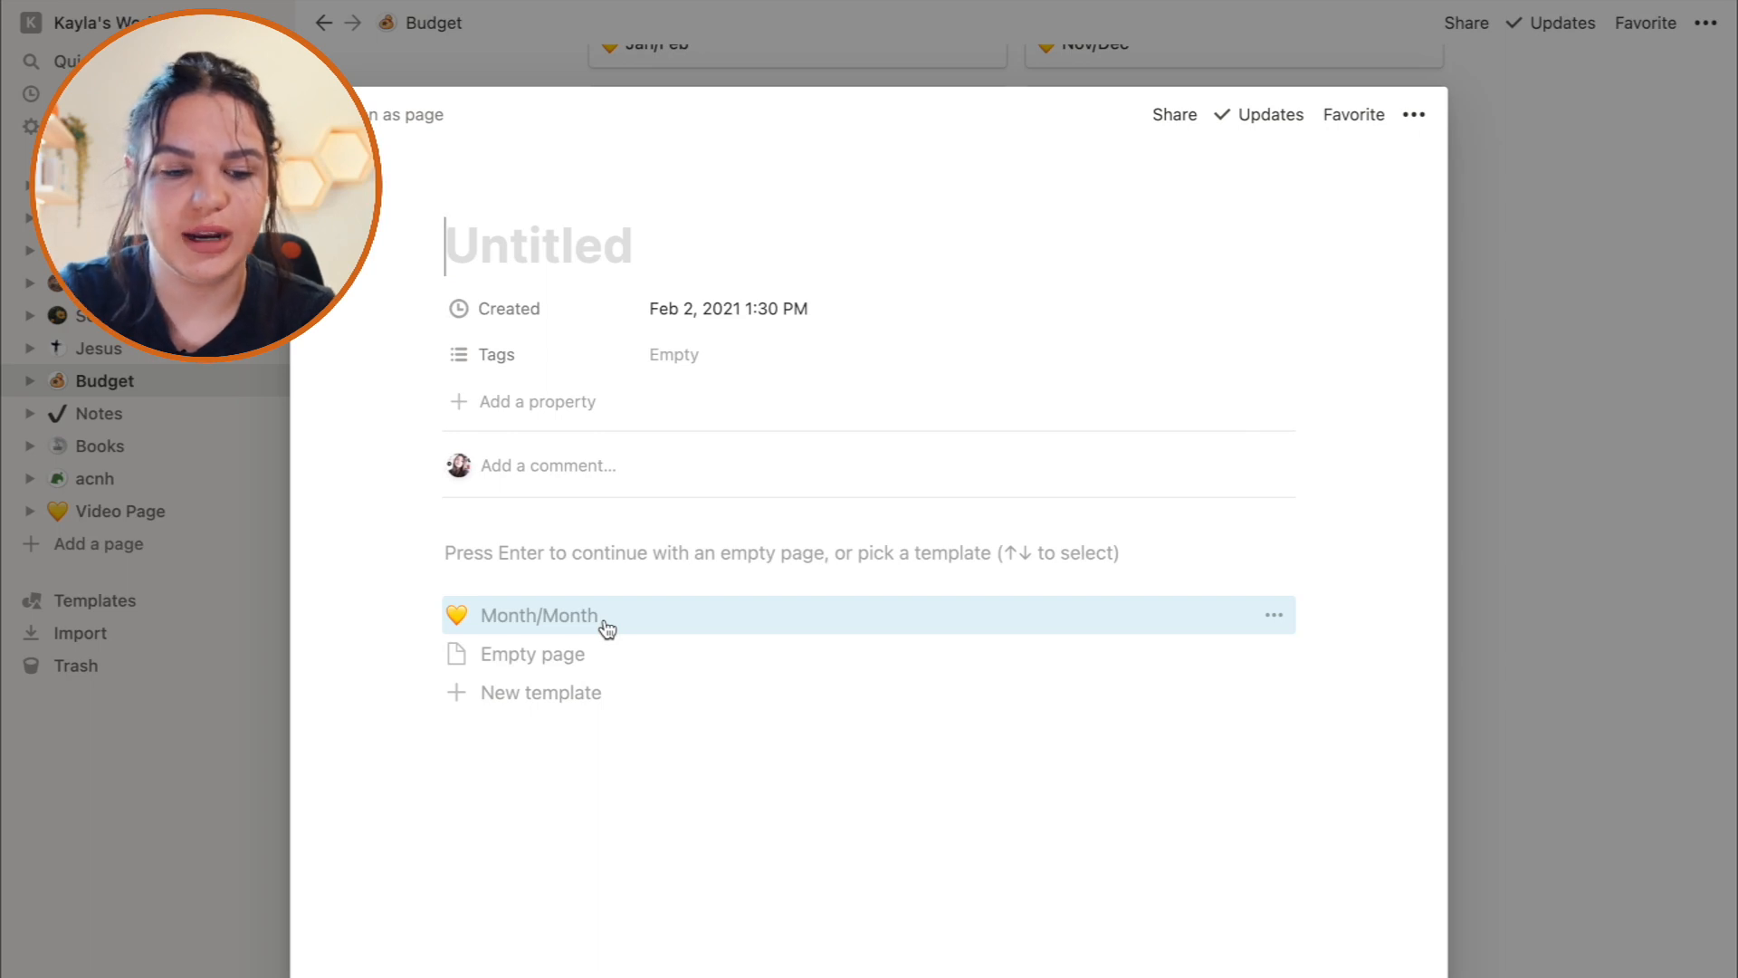
left_click(546, 625)
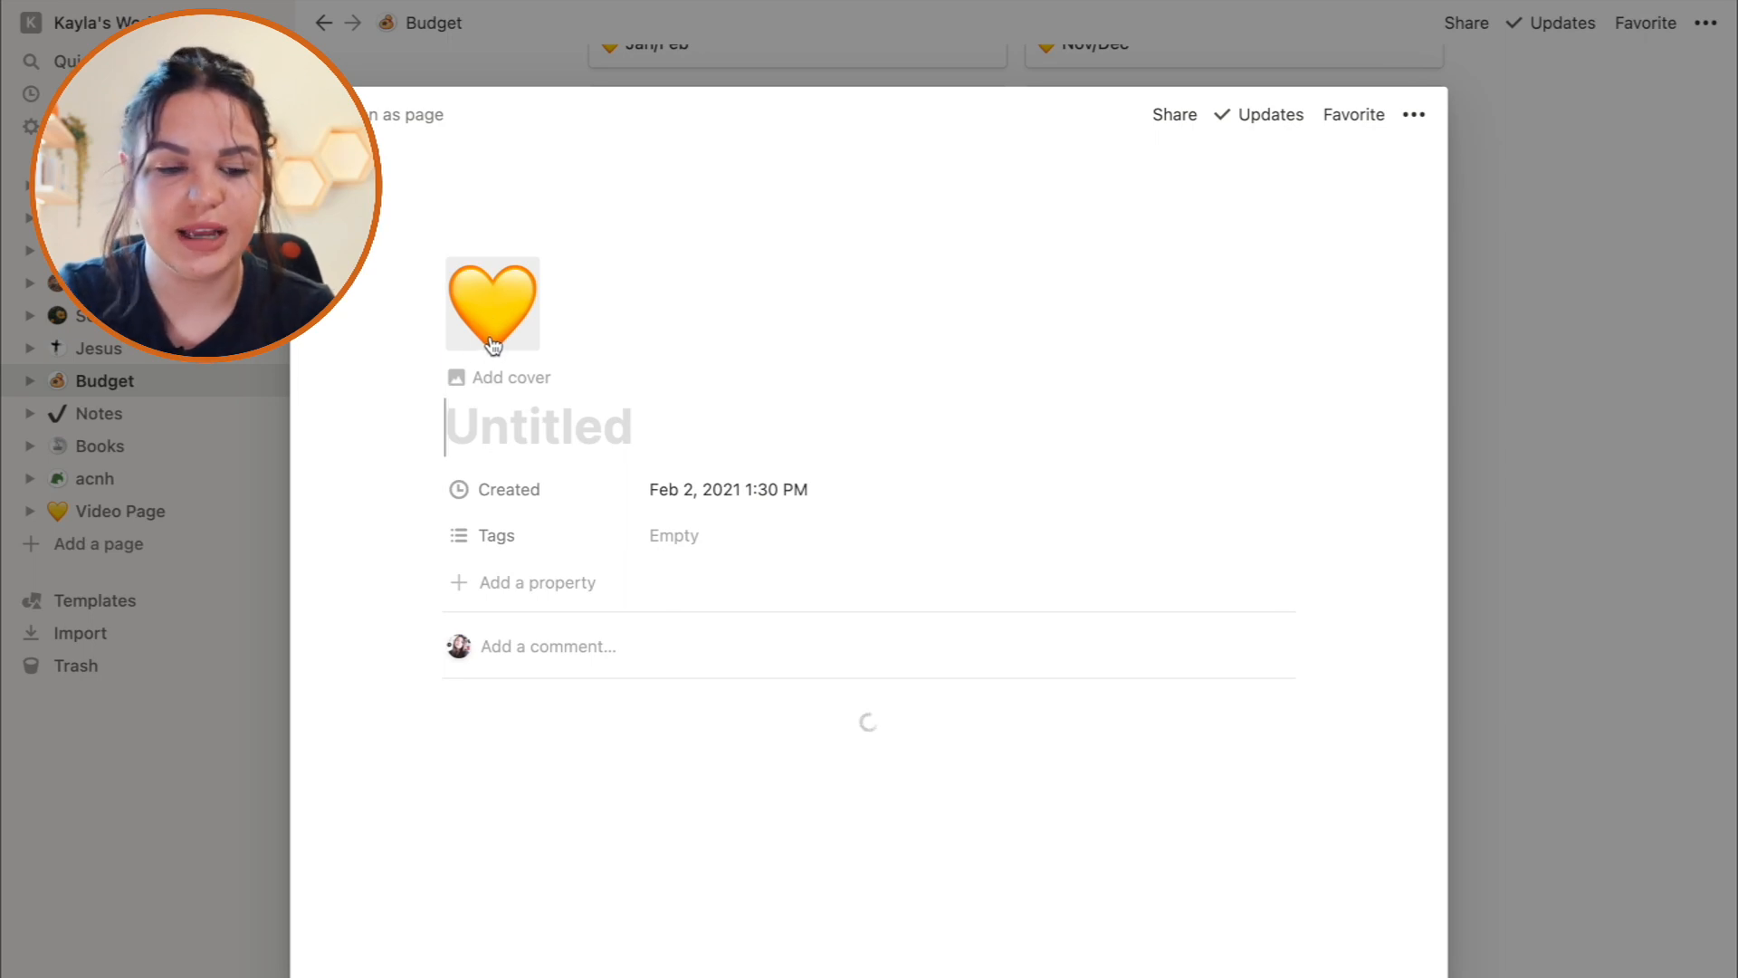
scroll(644, 670, "down", 3)
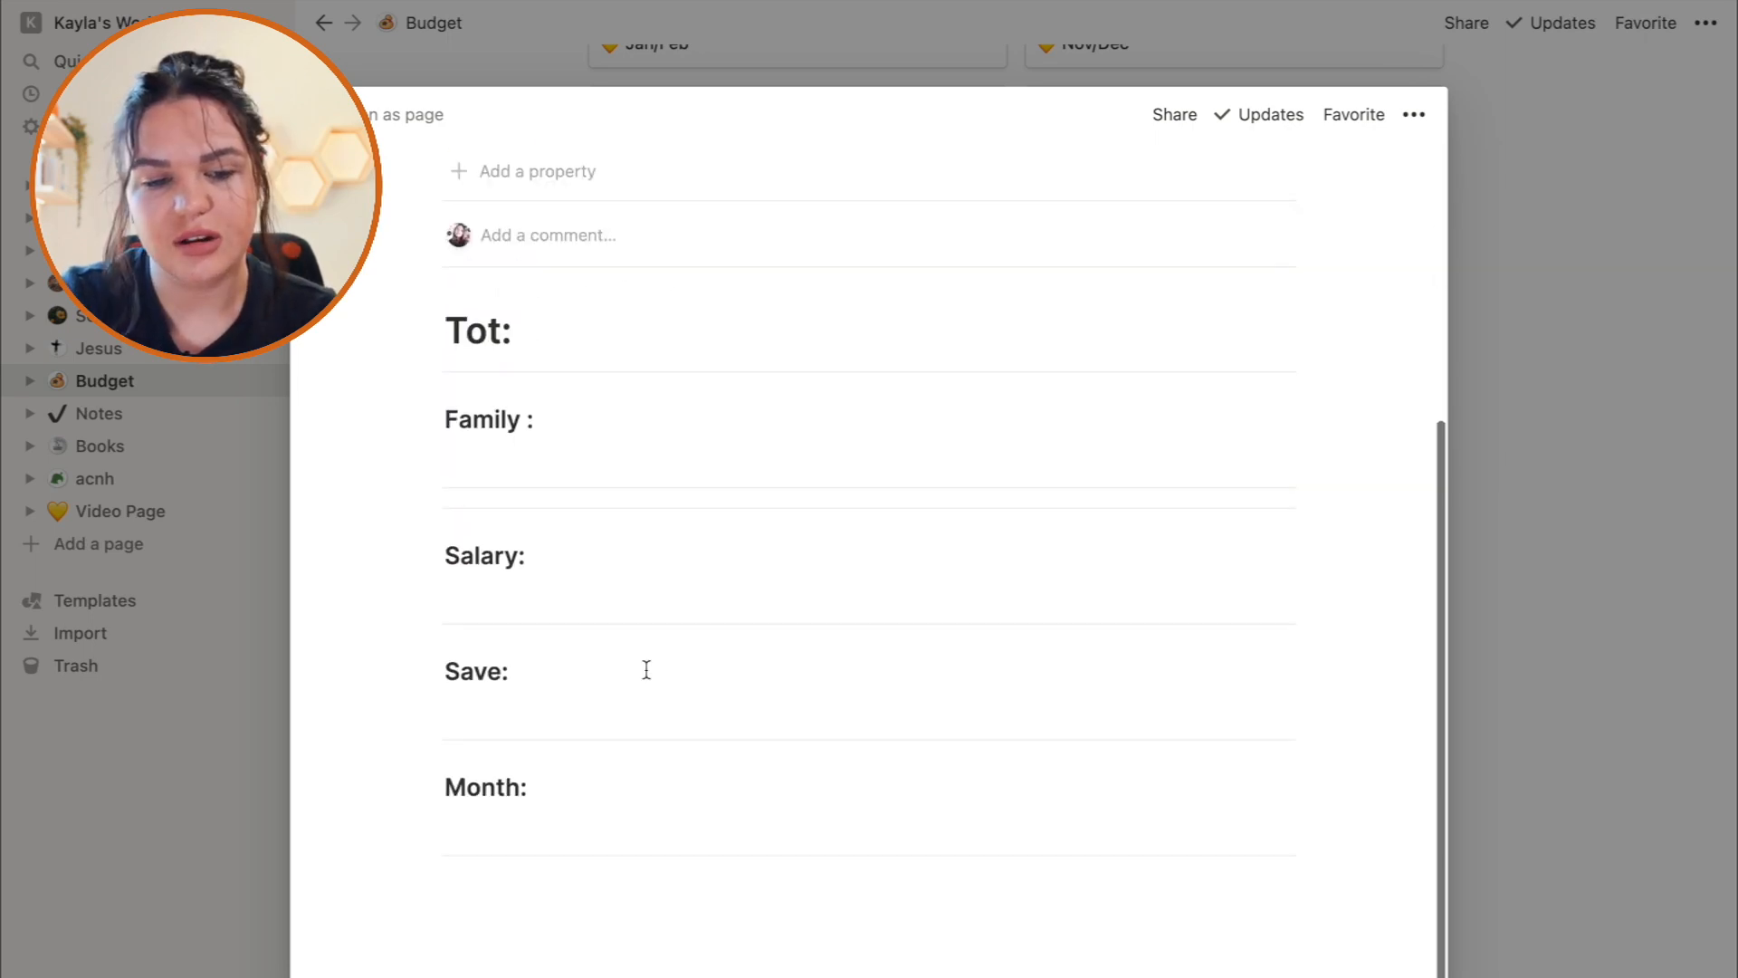
scroll(643, 675, "up", 2)
scroll(643, 676, "down", 6)
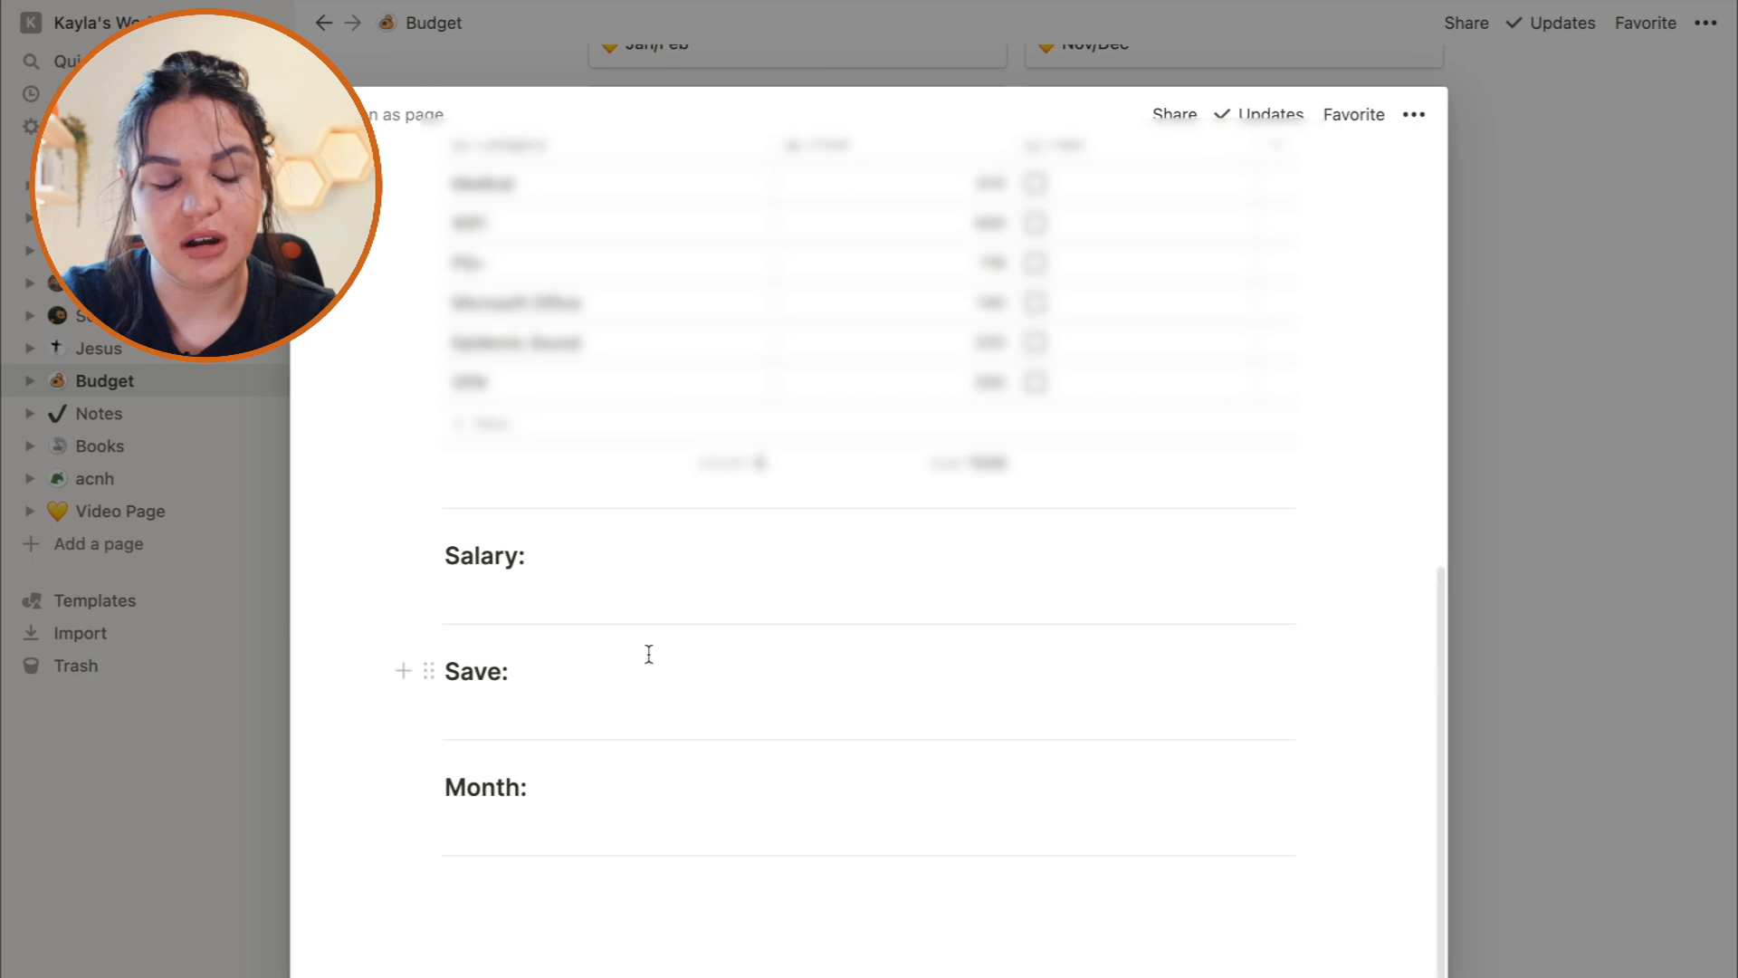
Look through the sections of the new Budget entry once more and close the entry.
scroll(649, 652, "up", 2)
scroll(612, 489, "down", 2)
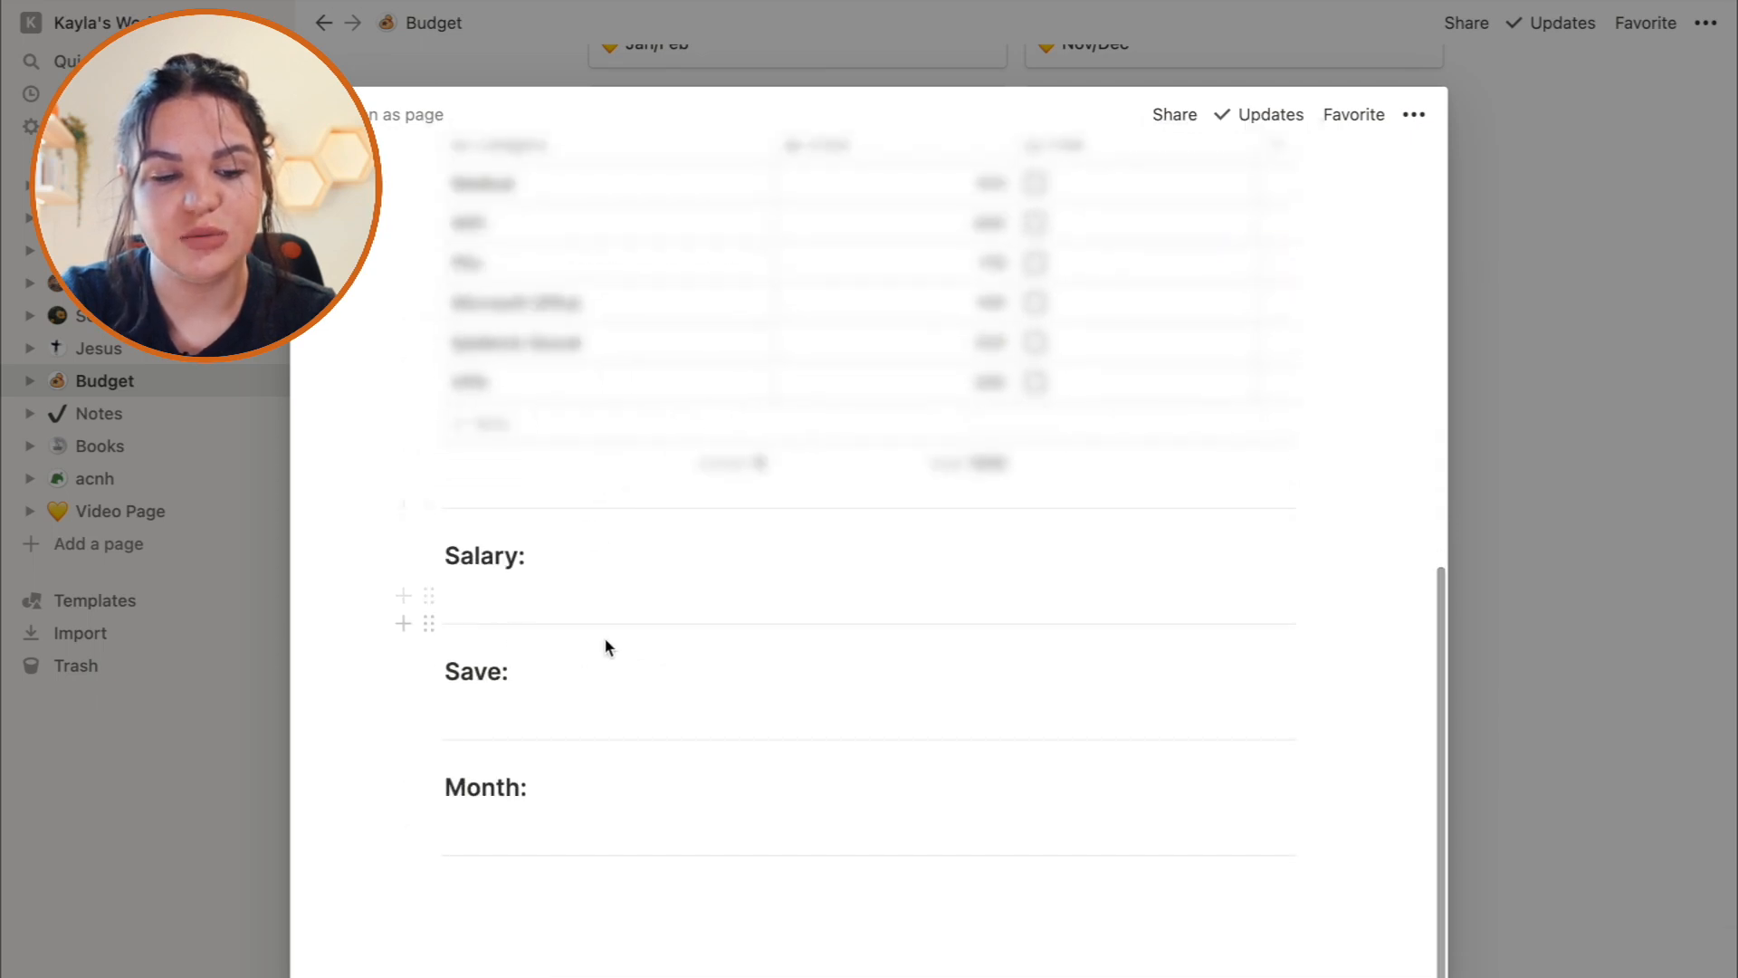
scroll(516, 609, "up", 5)
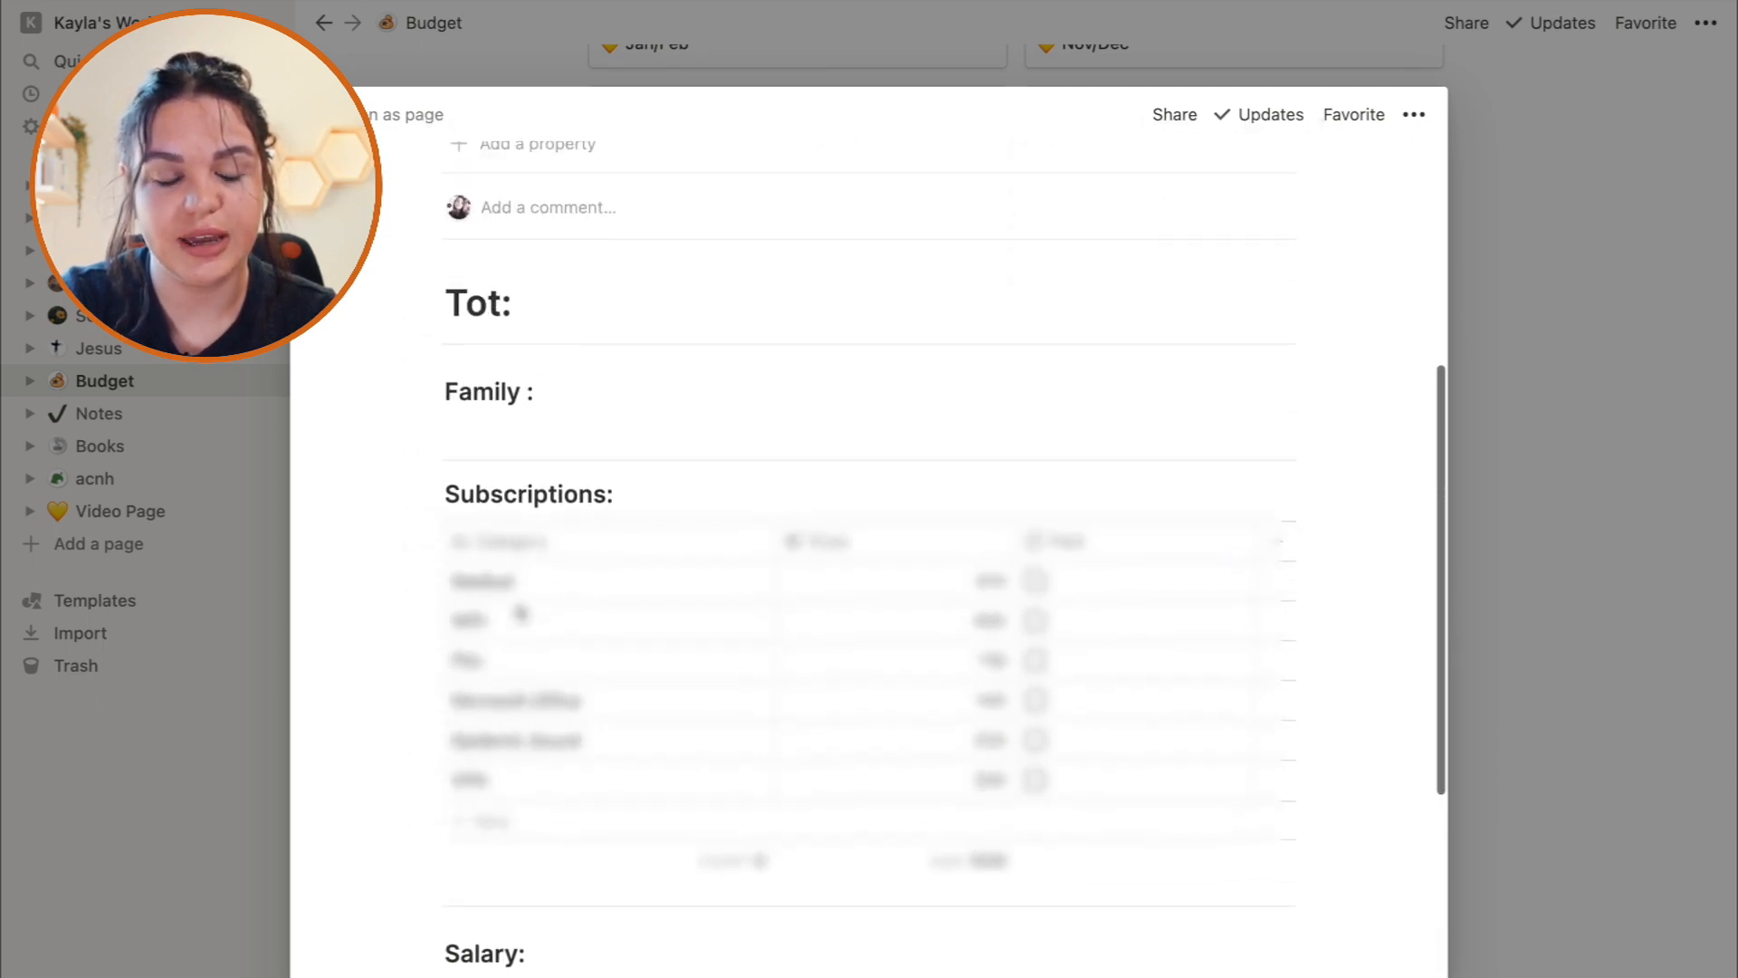
left_click(196, 720)
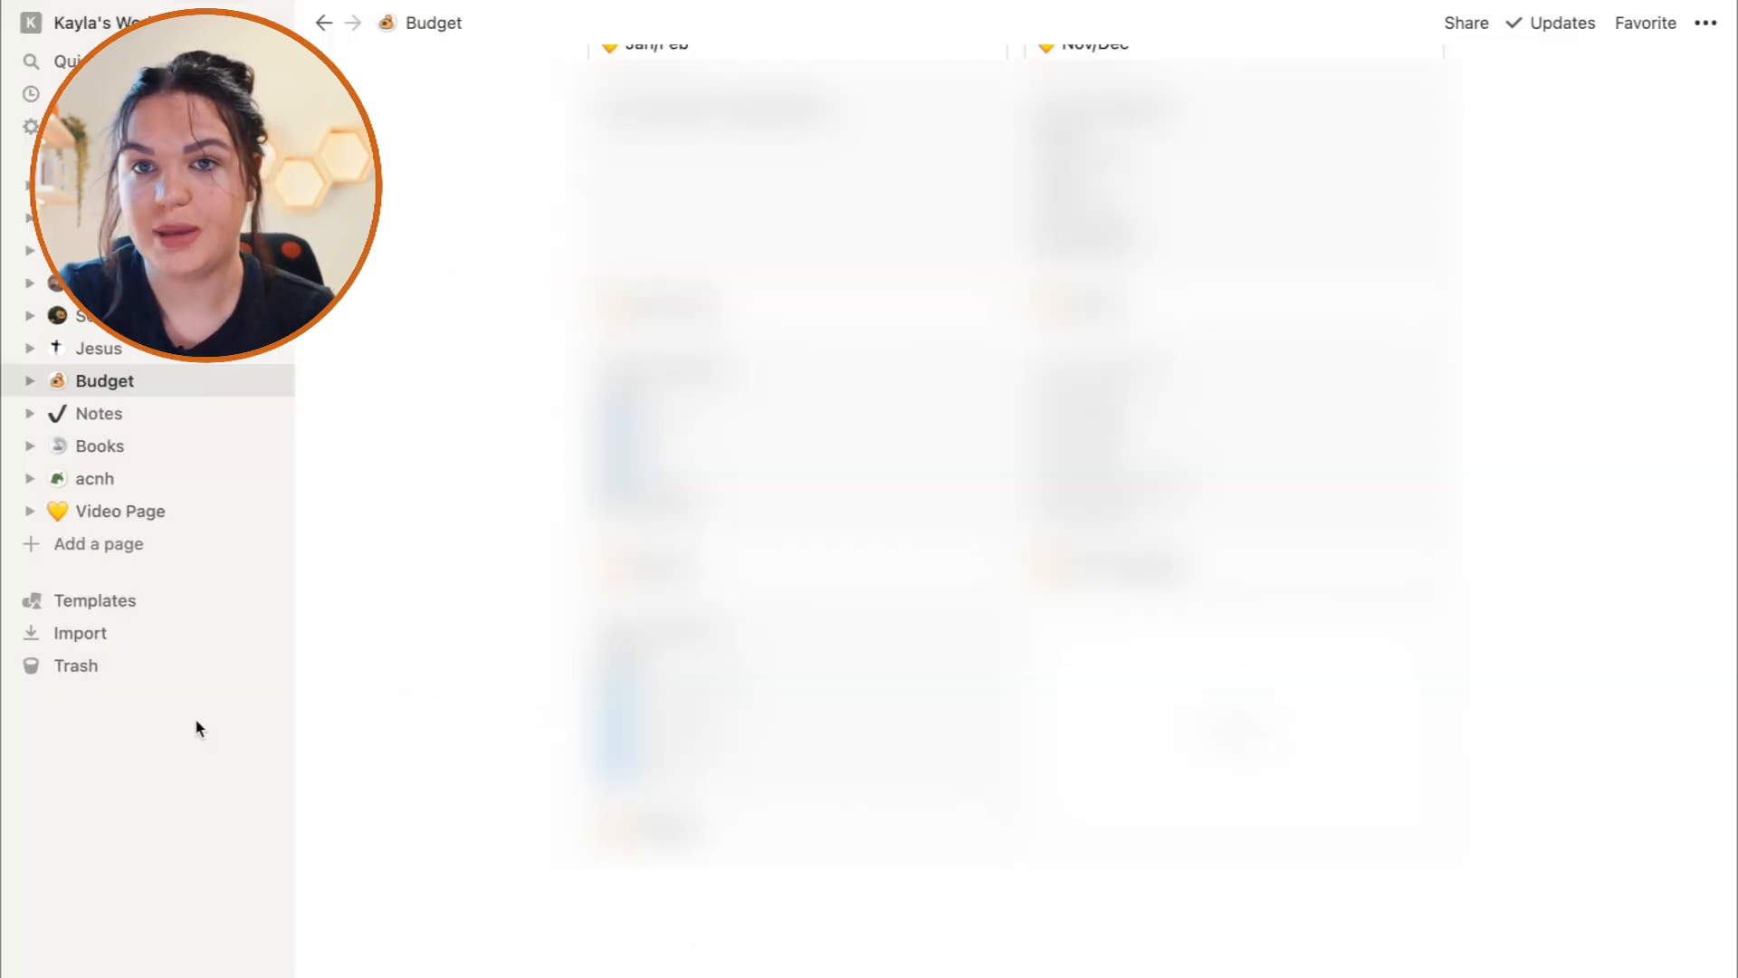
Return to the Tables page under Video Page and create a template named Title from the Page 1 entry.
left_click(141, 522)
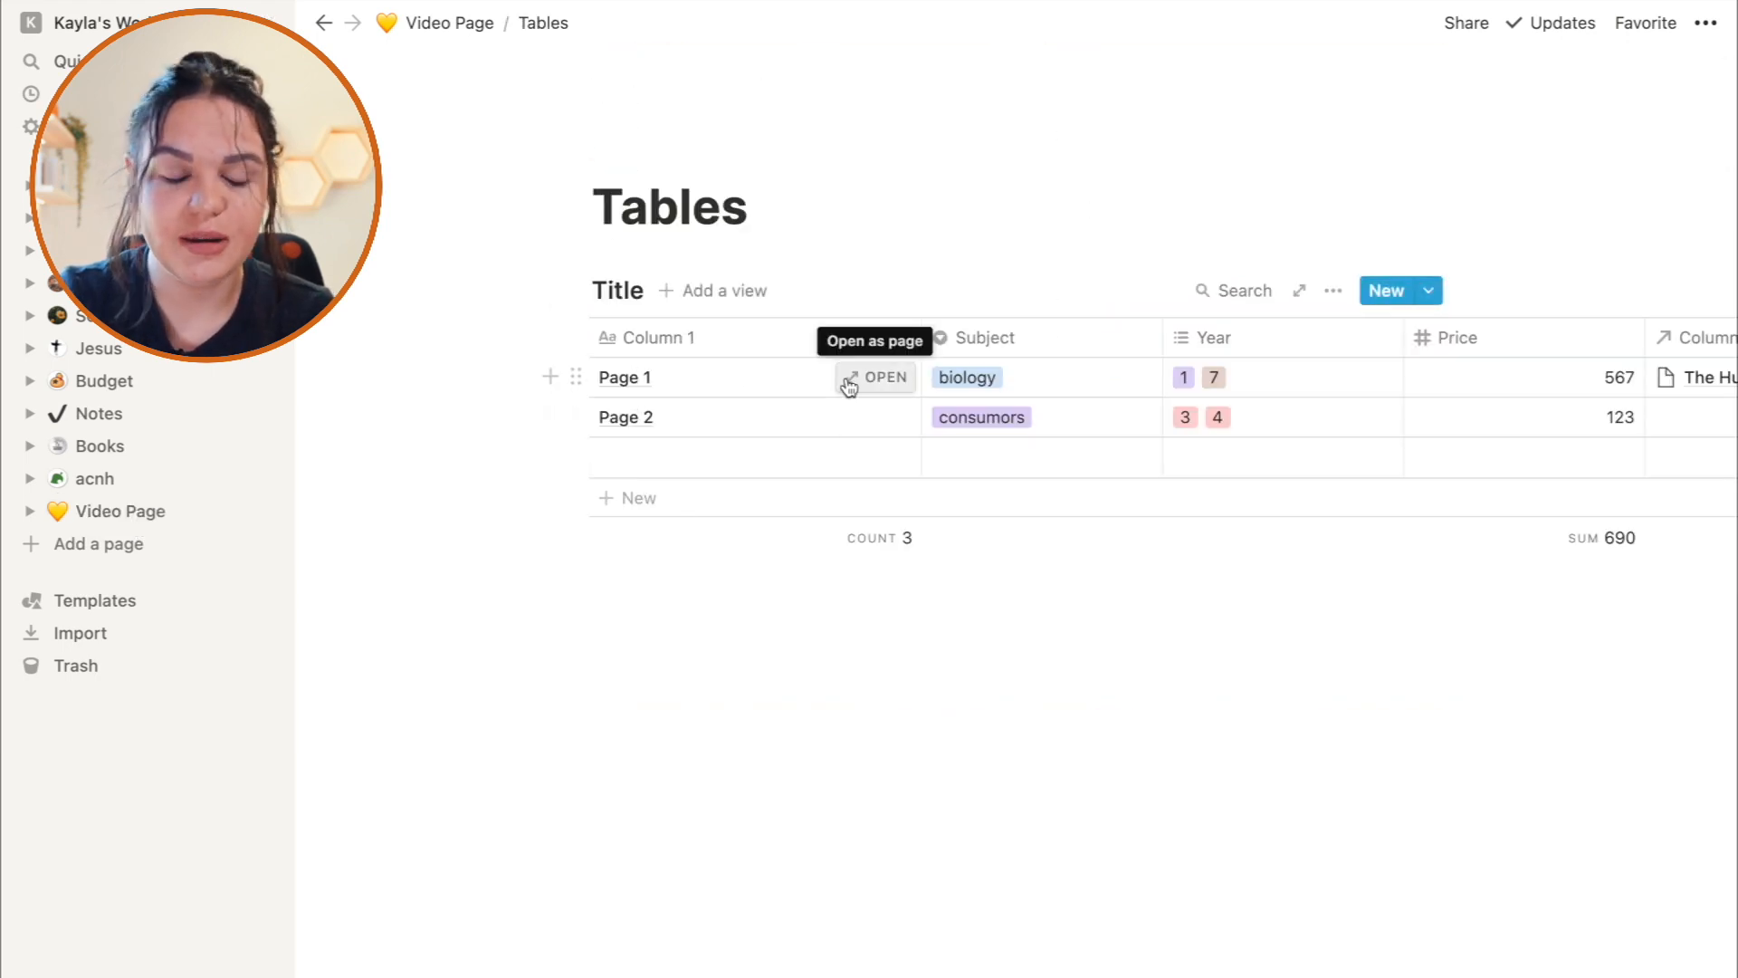
left_click(848, 384)
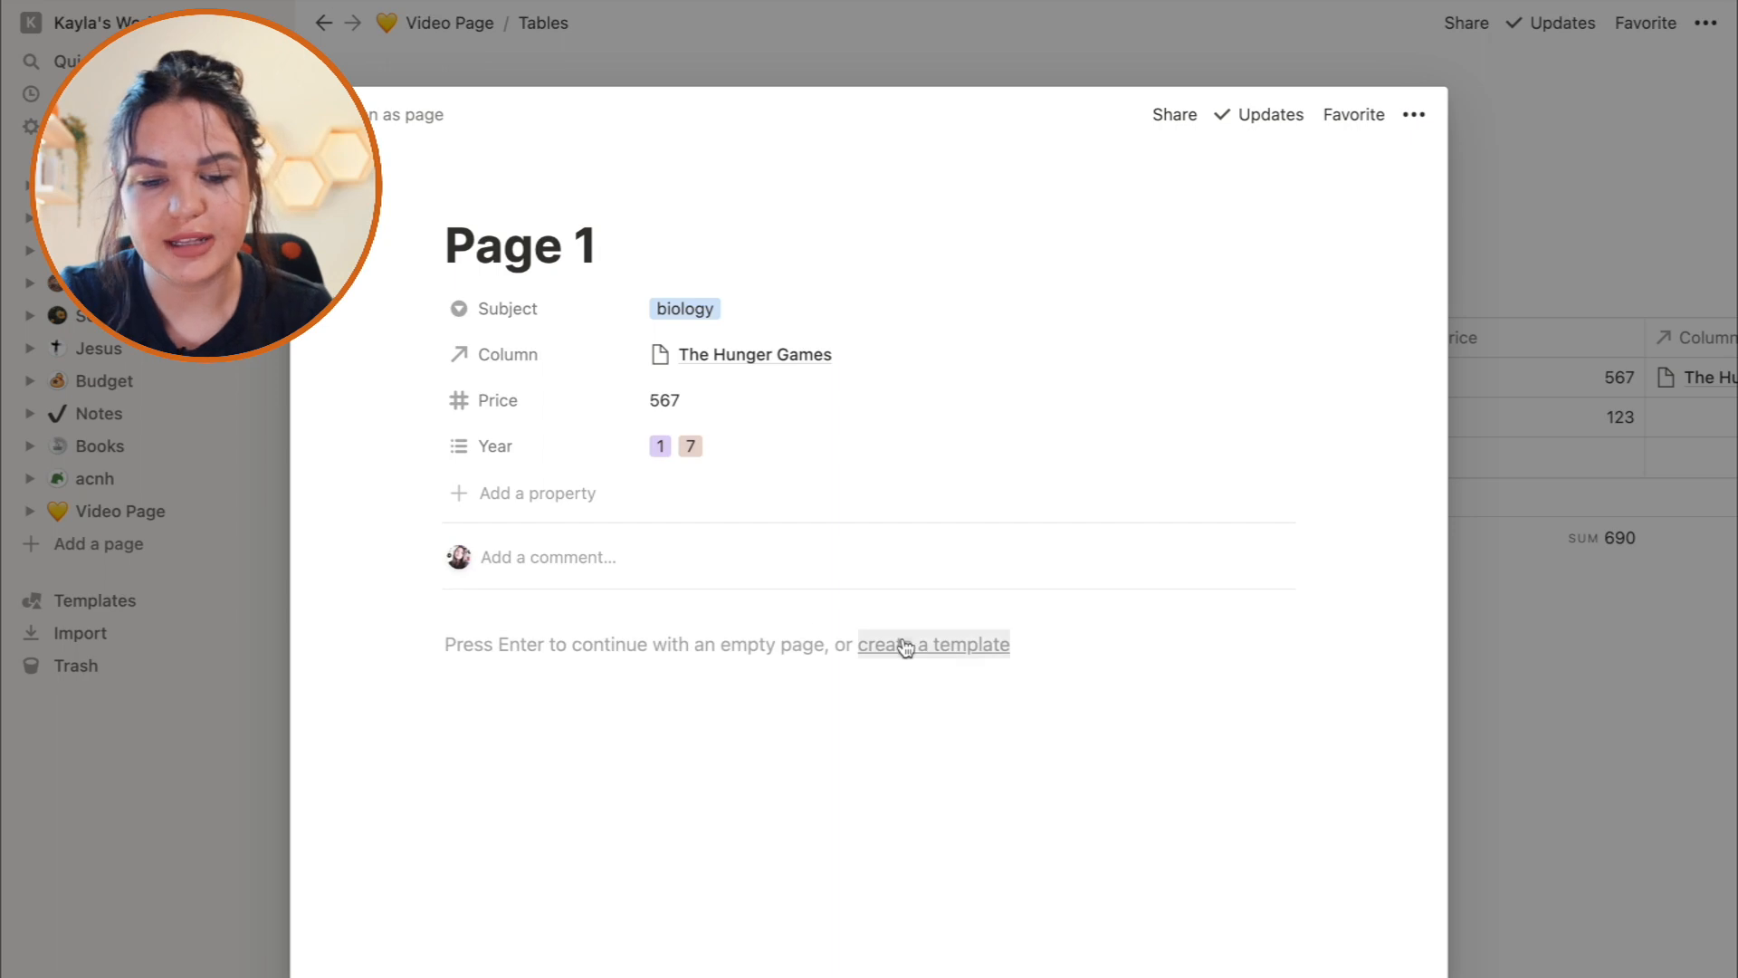
left_click(900, 643)
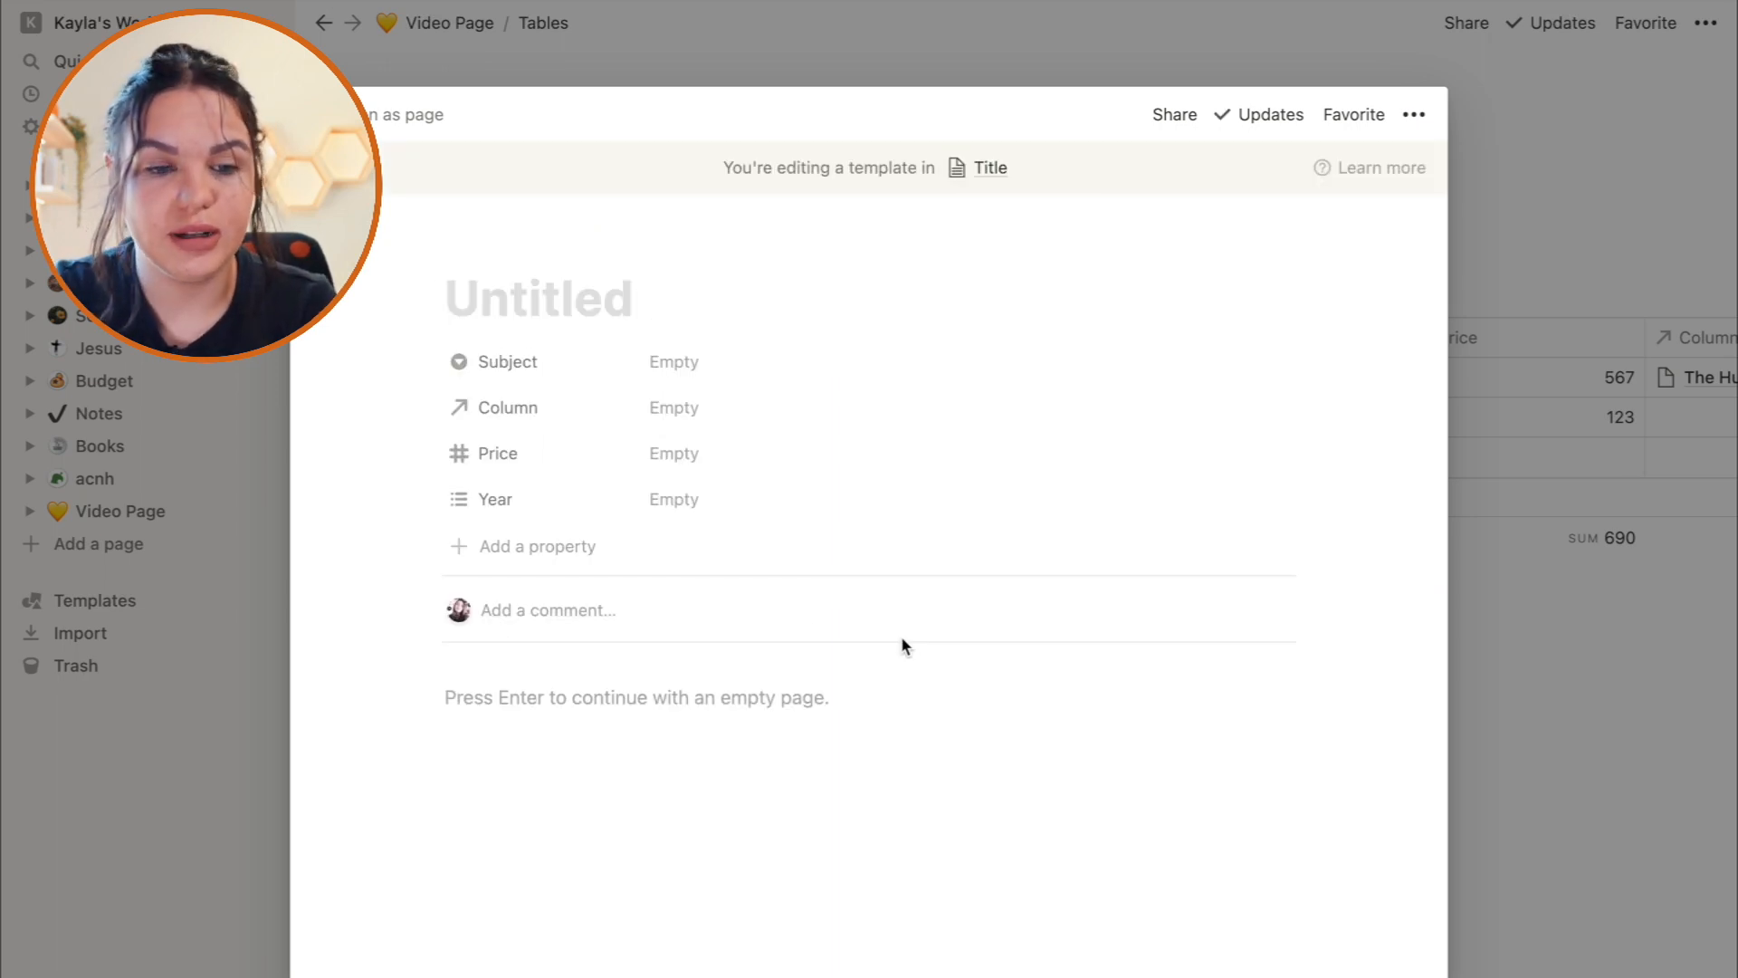
type("Title")
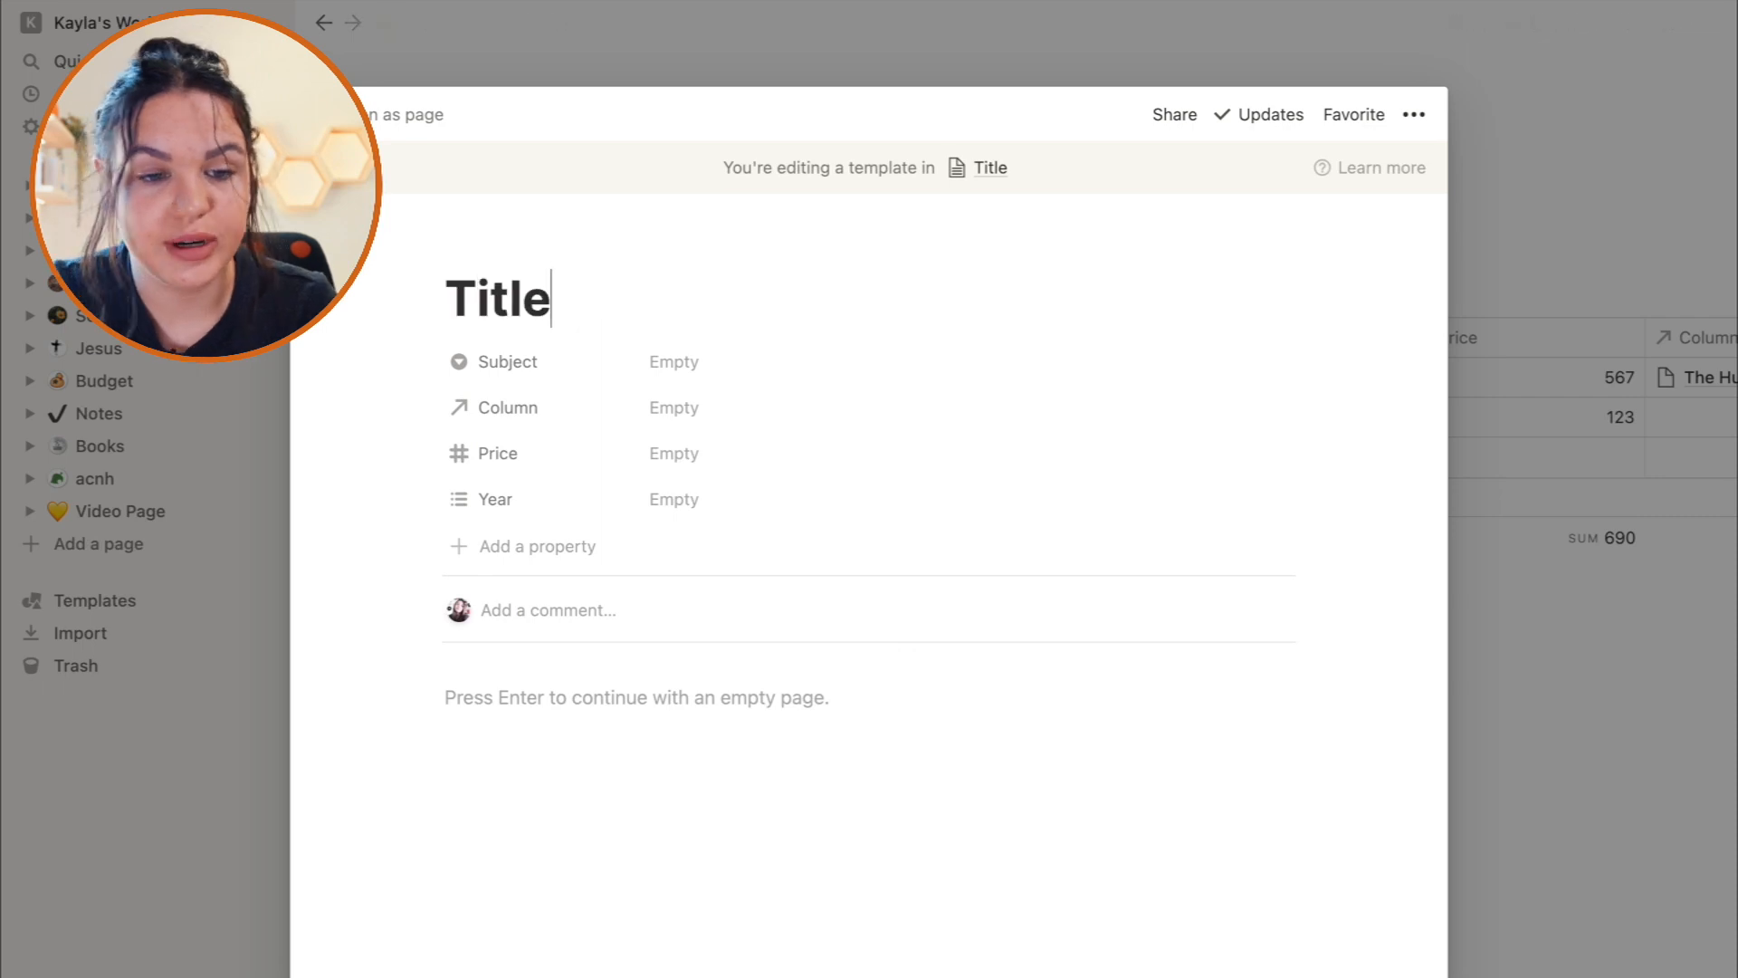
Give the template an orange heart emoji as its icon.
left_click(487, 251)
left_click(492, 362)
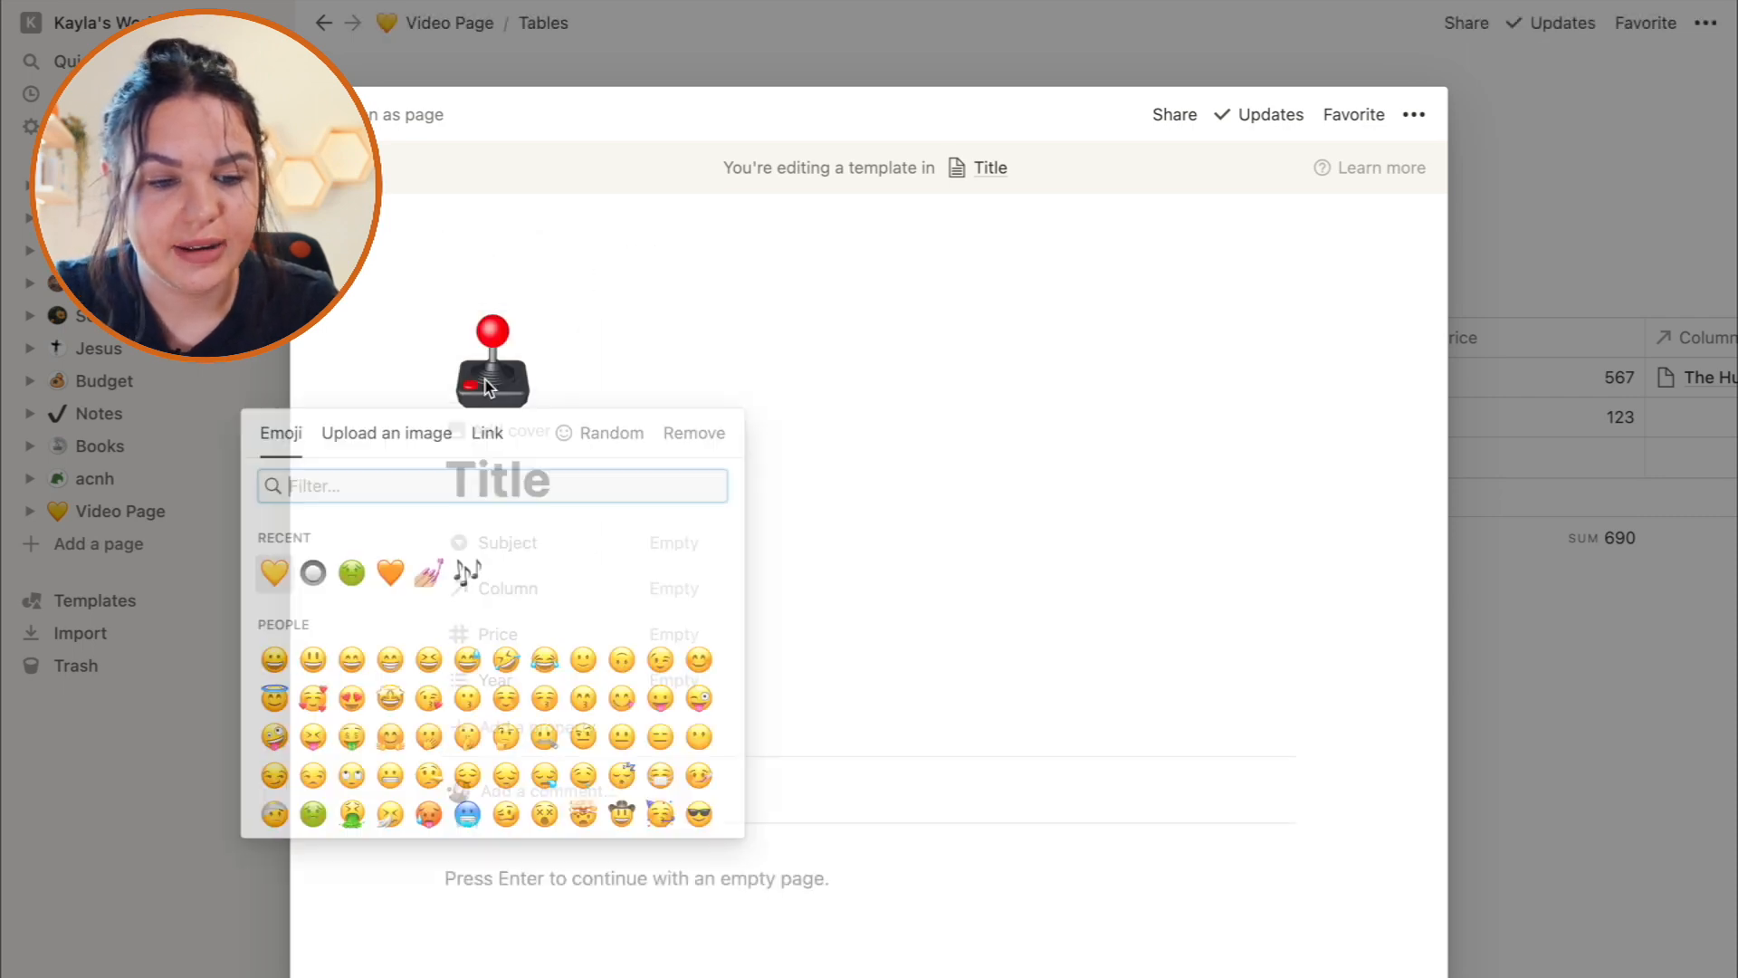
left_click(389, 572)
Add an empty Heading 1 block to the body of the template.
scroll(534, 590, "down", 3)
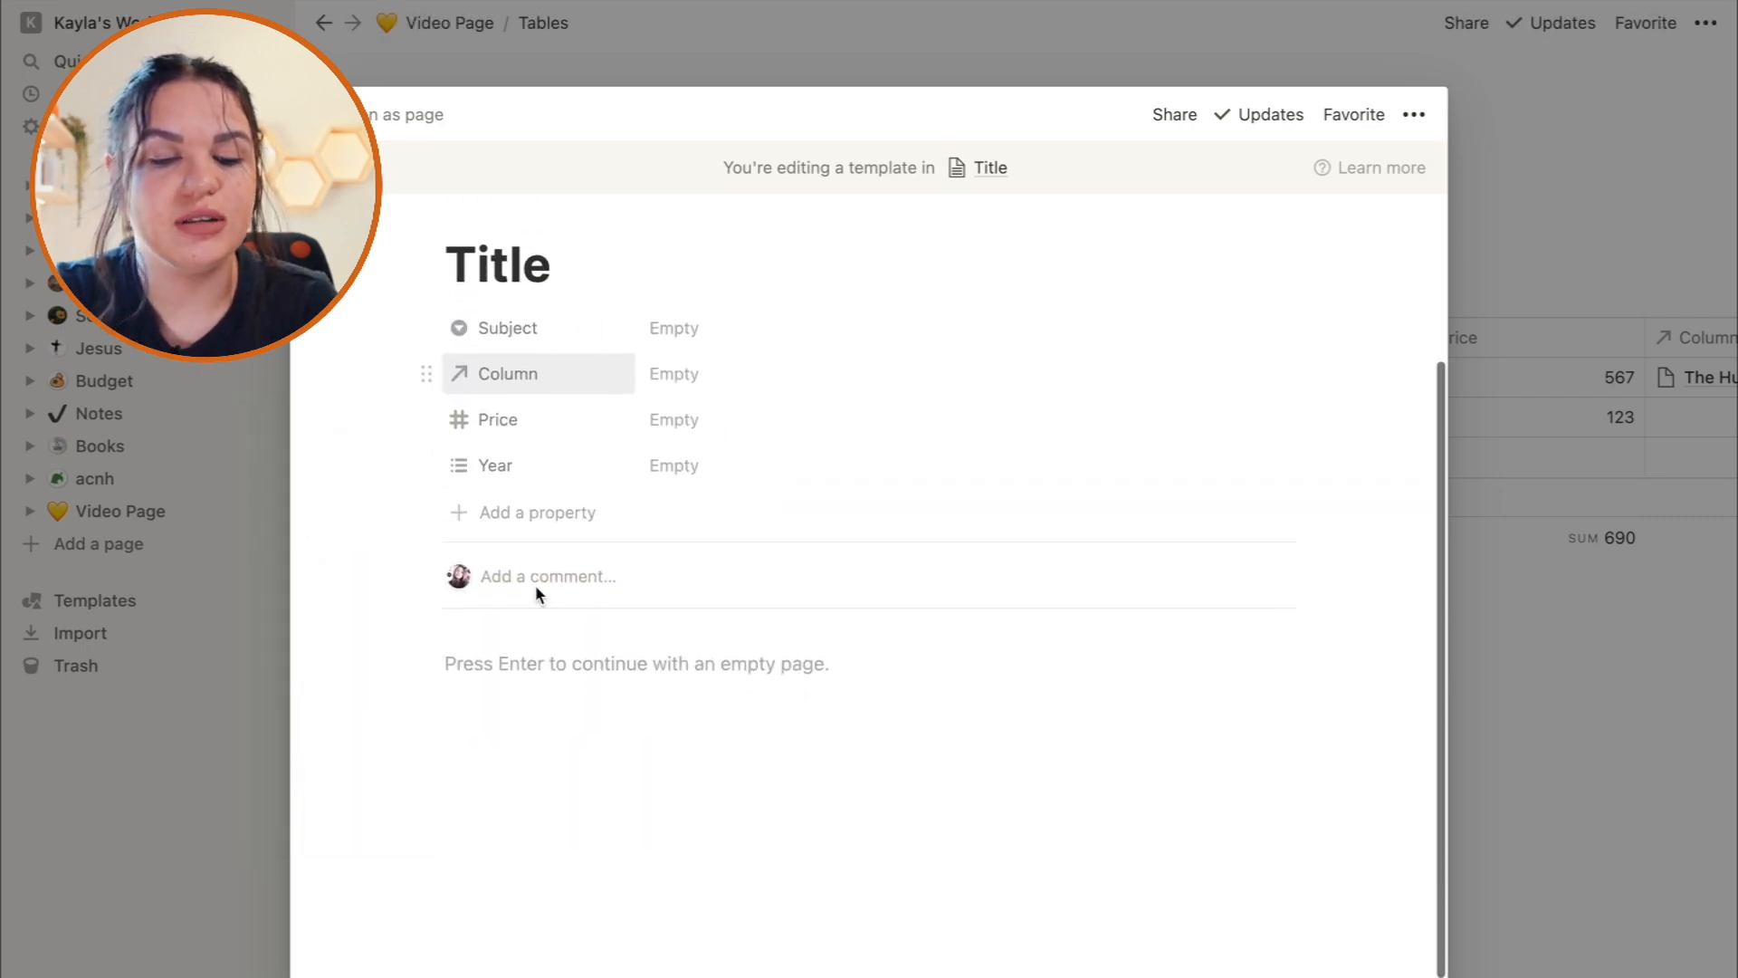
left_click(506, 654)
type("/")
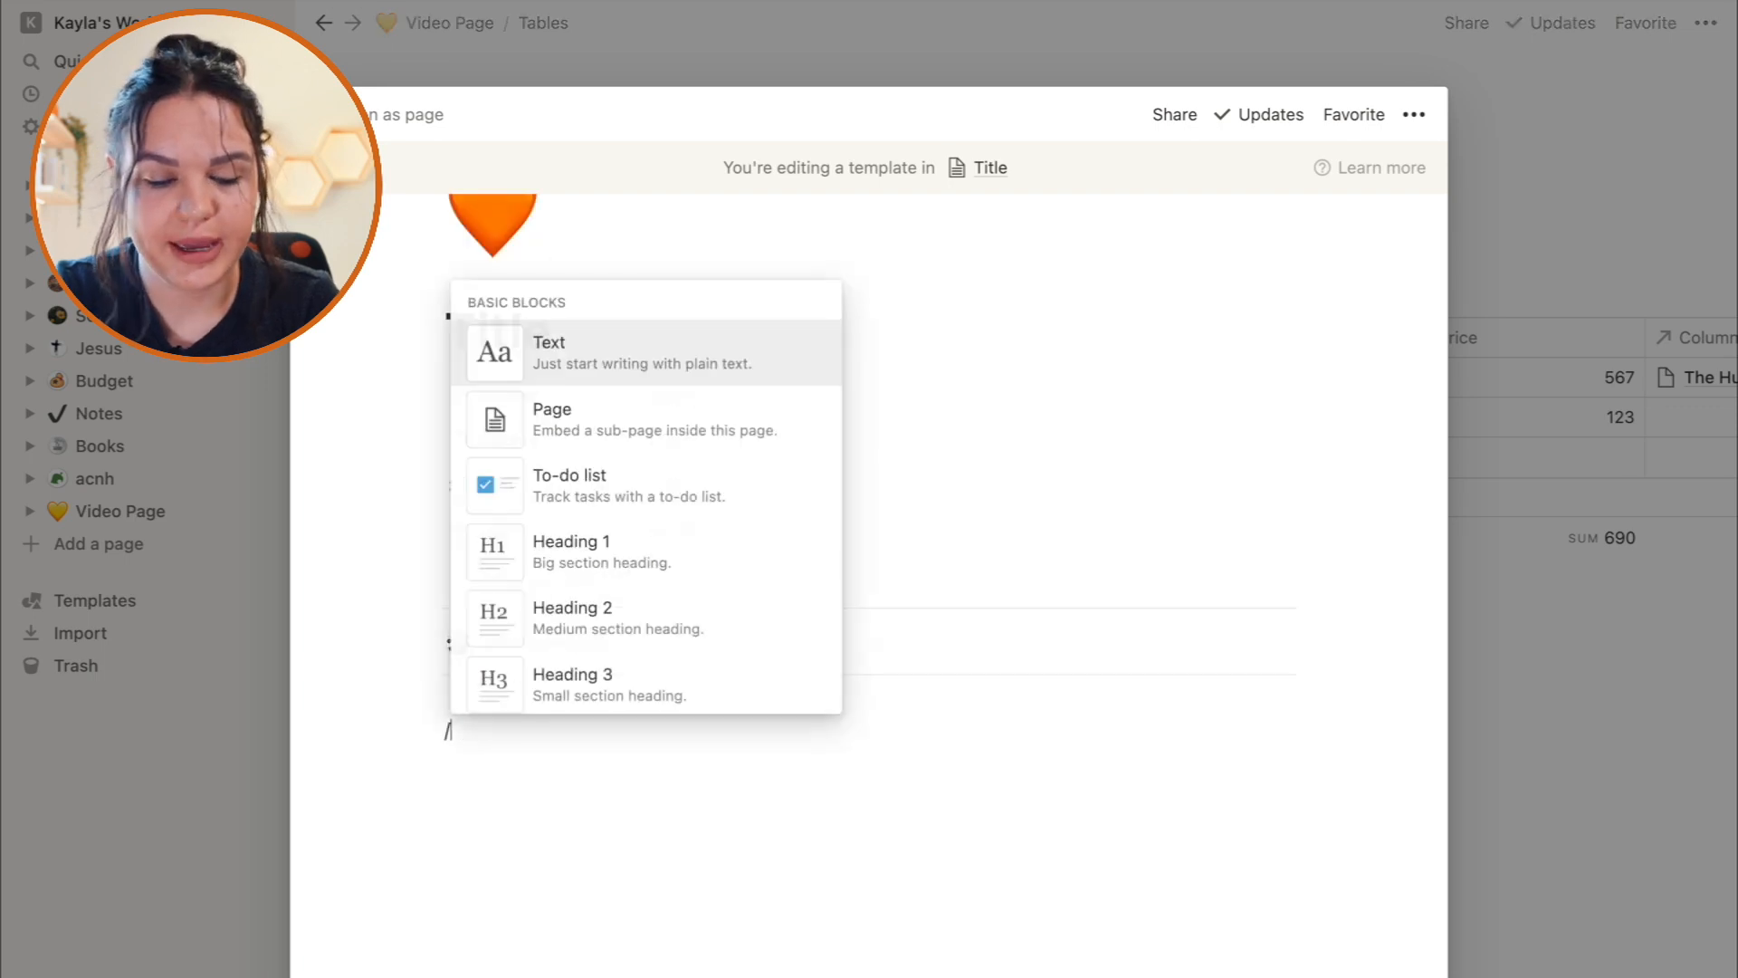
type("h1")
key("Return")
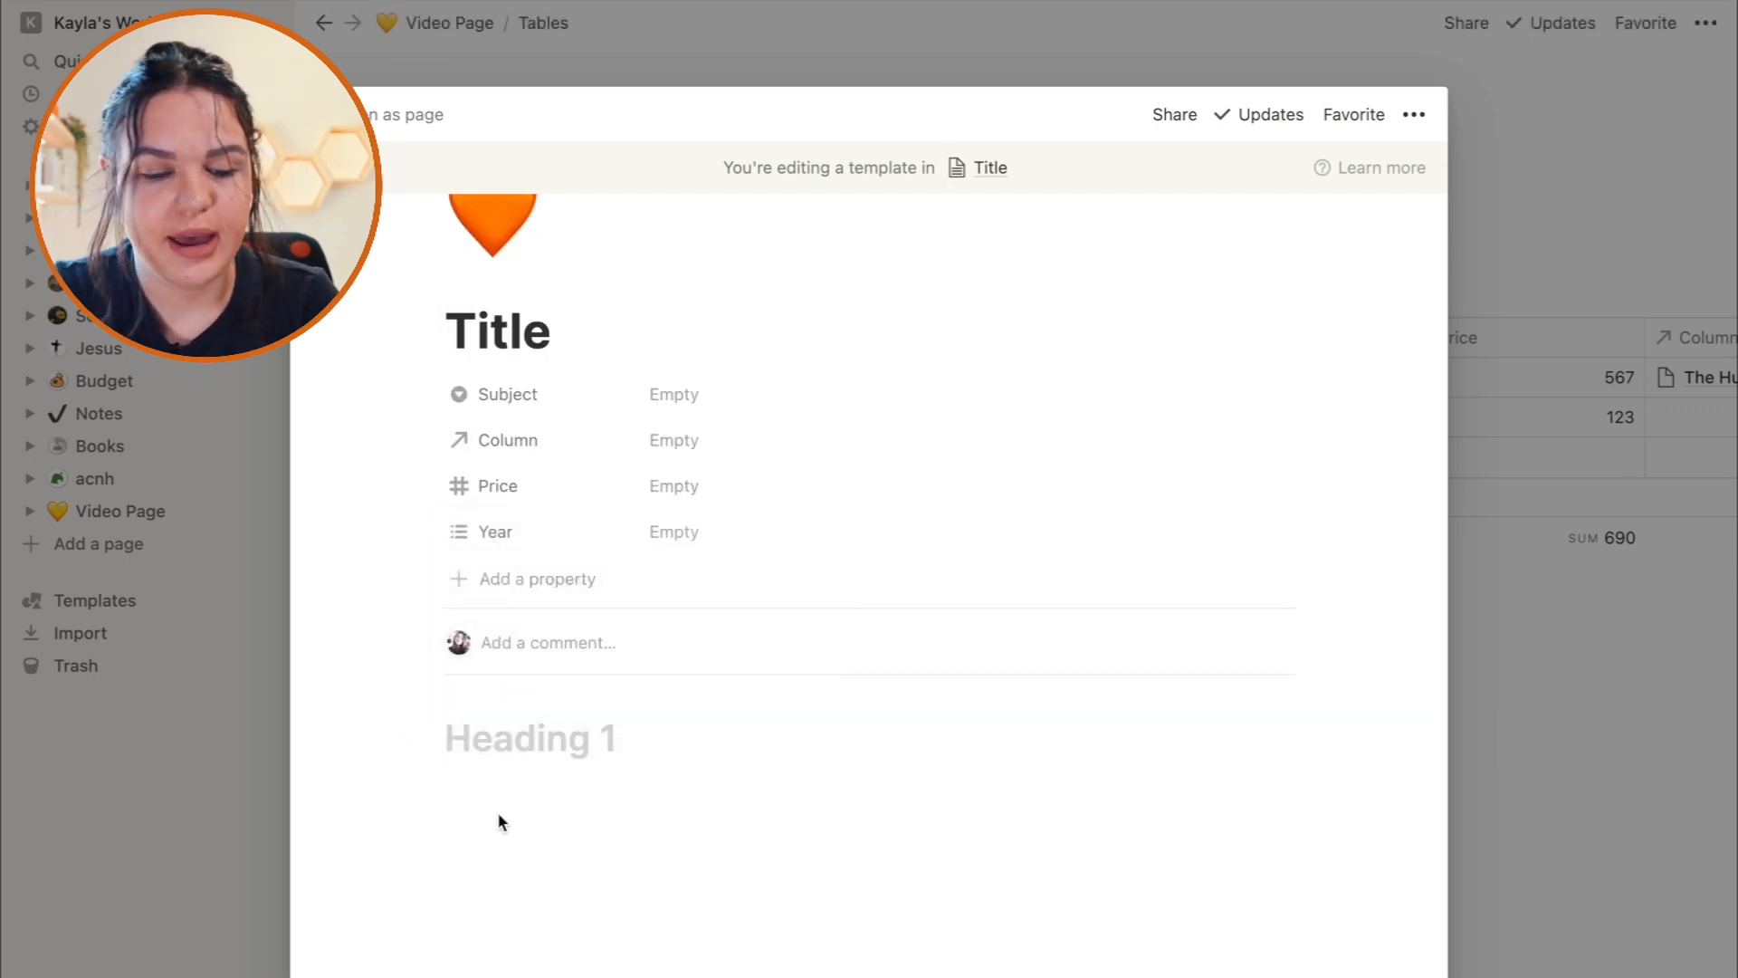
Insert an inline table beneath the heading and title it To-Do.
key("Return")
type("/table")
key("Return")
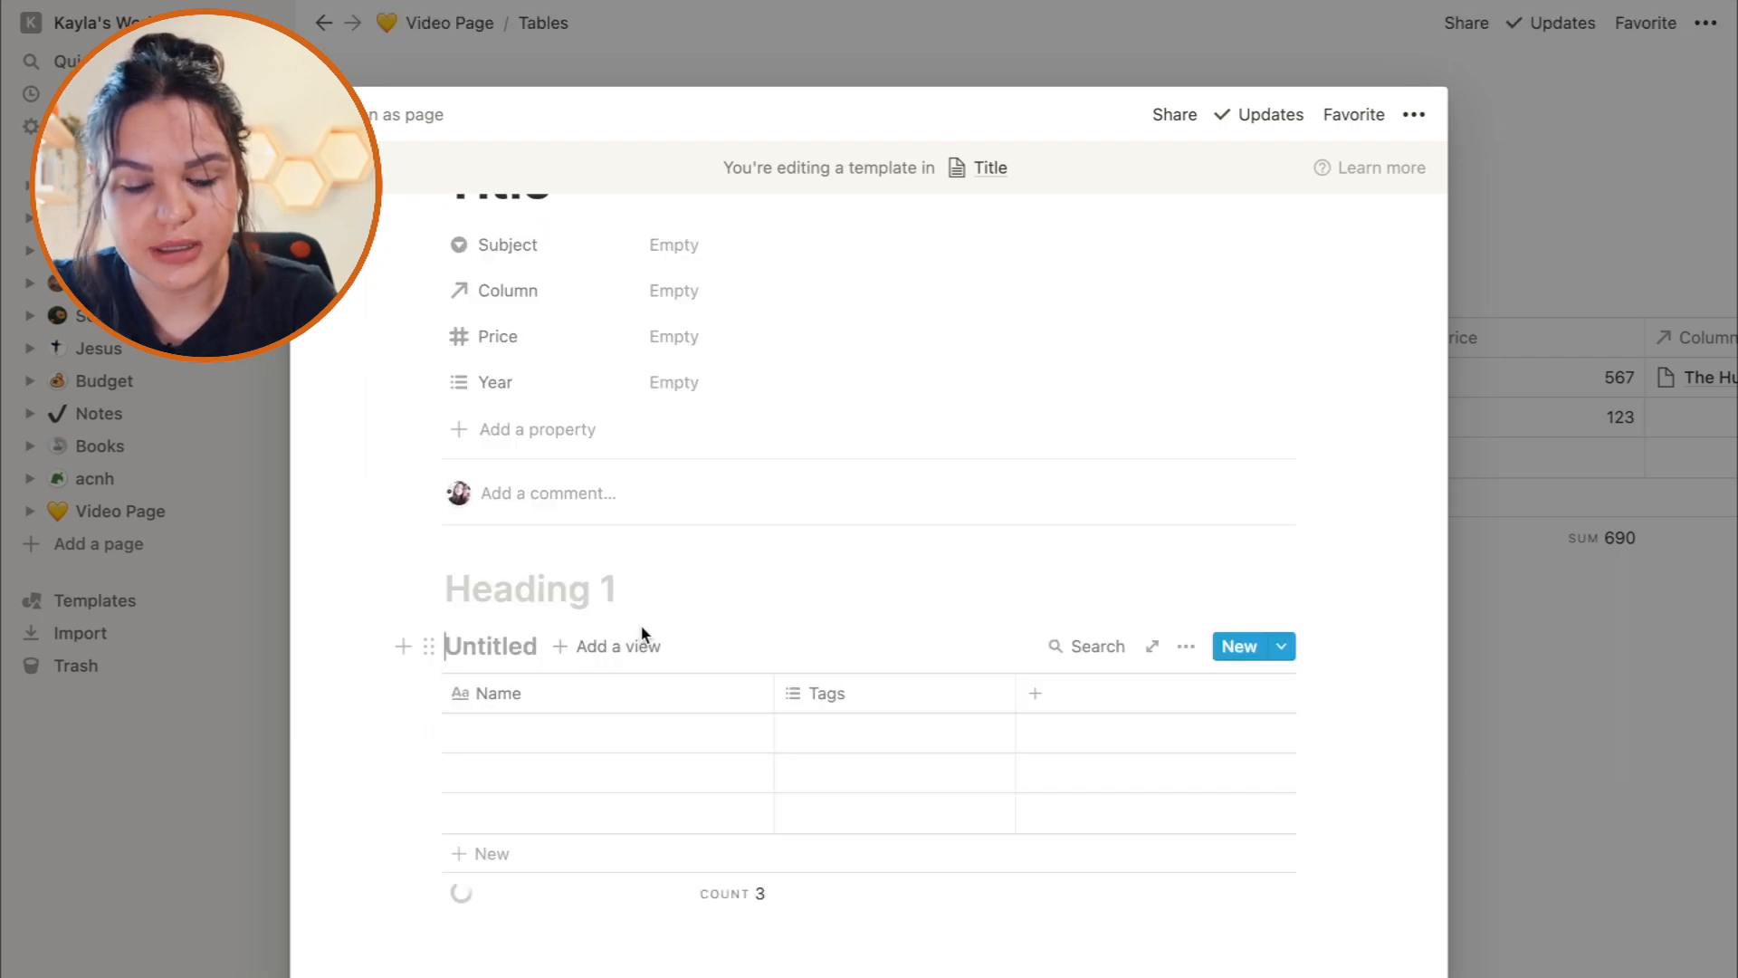
type("To-Do")
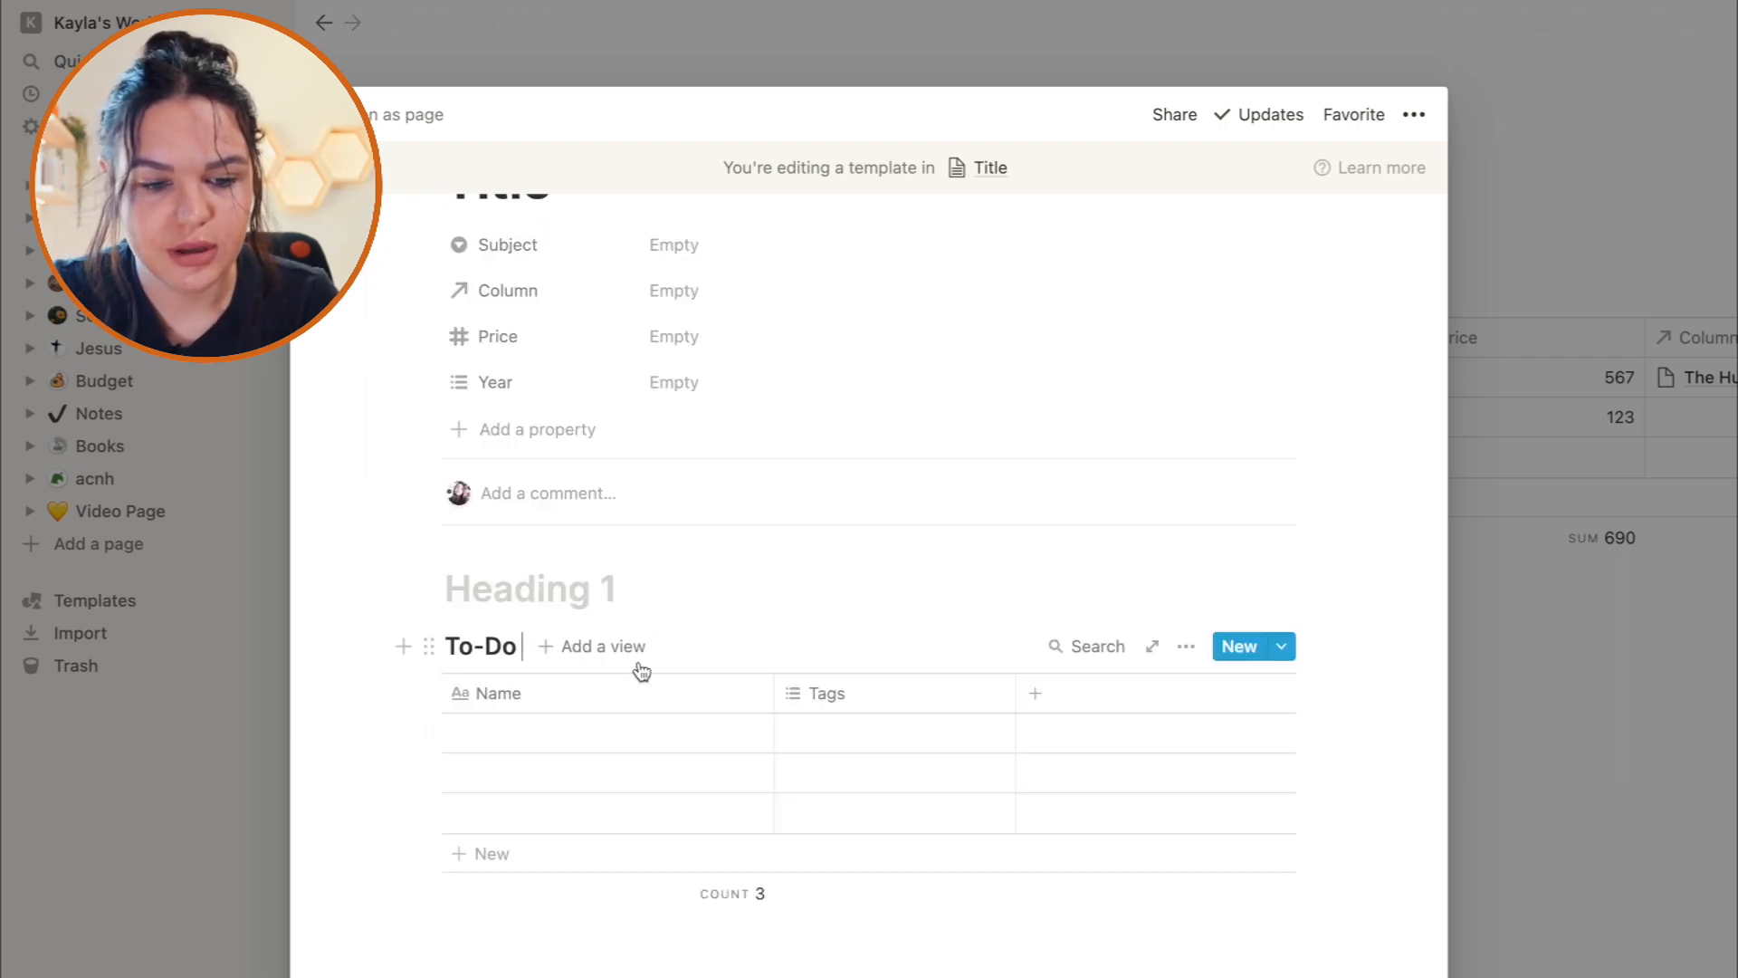
Rename the Name column of the template's table to To-Do.
left_click(580, 733)
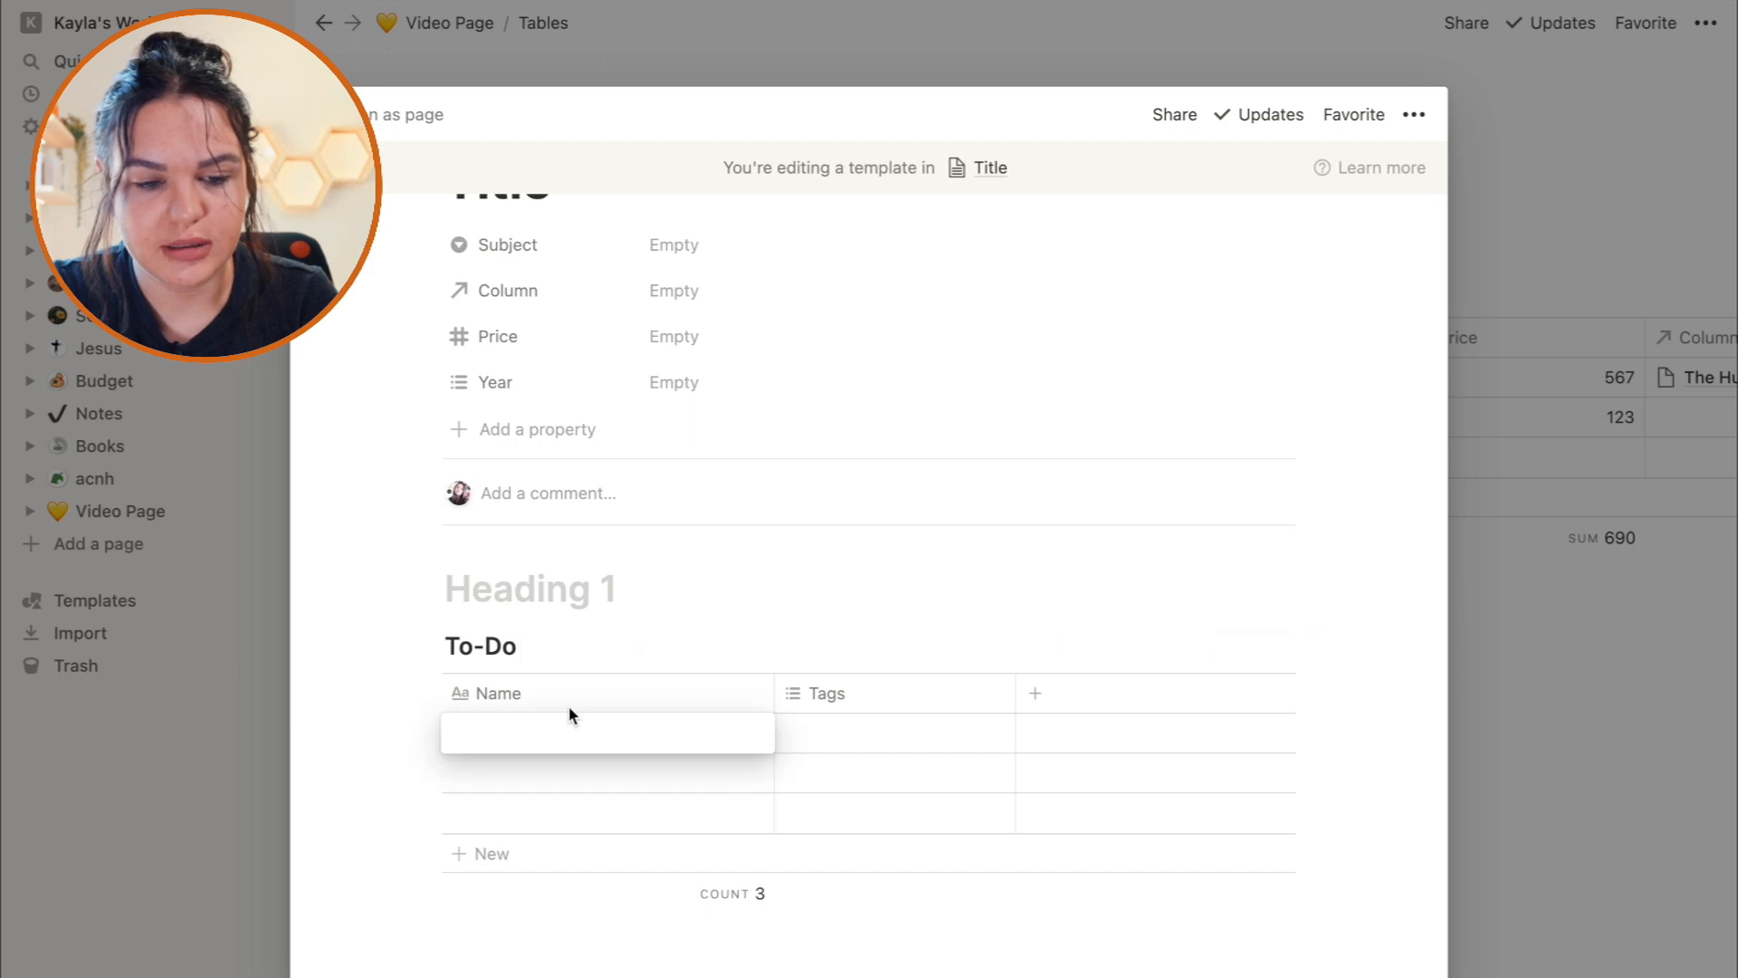
key("Escape")
left_click(521, 696)
type("To-")
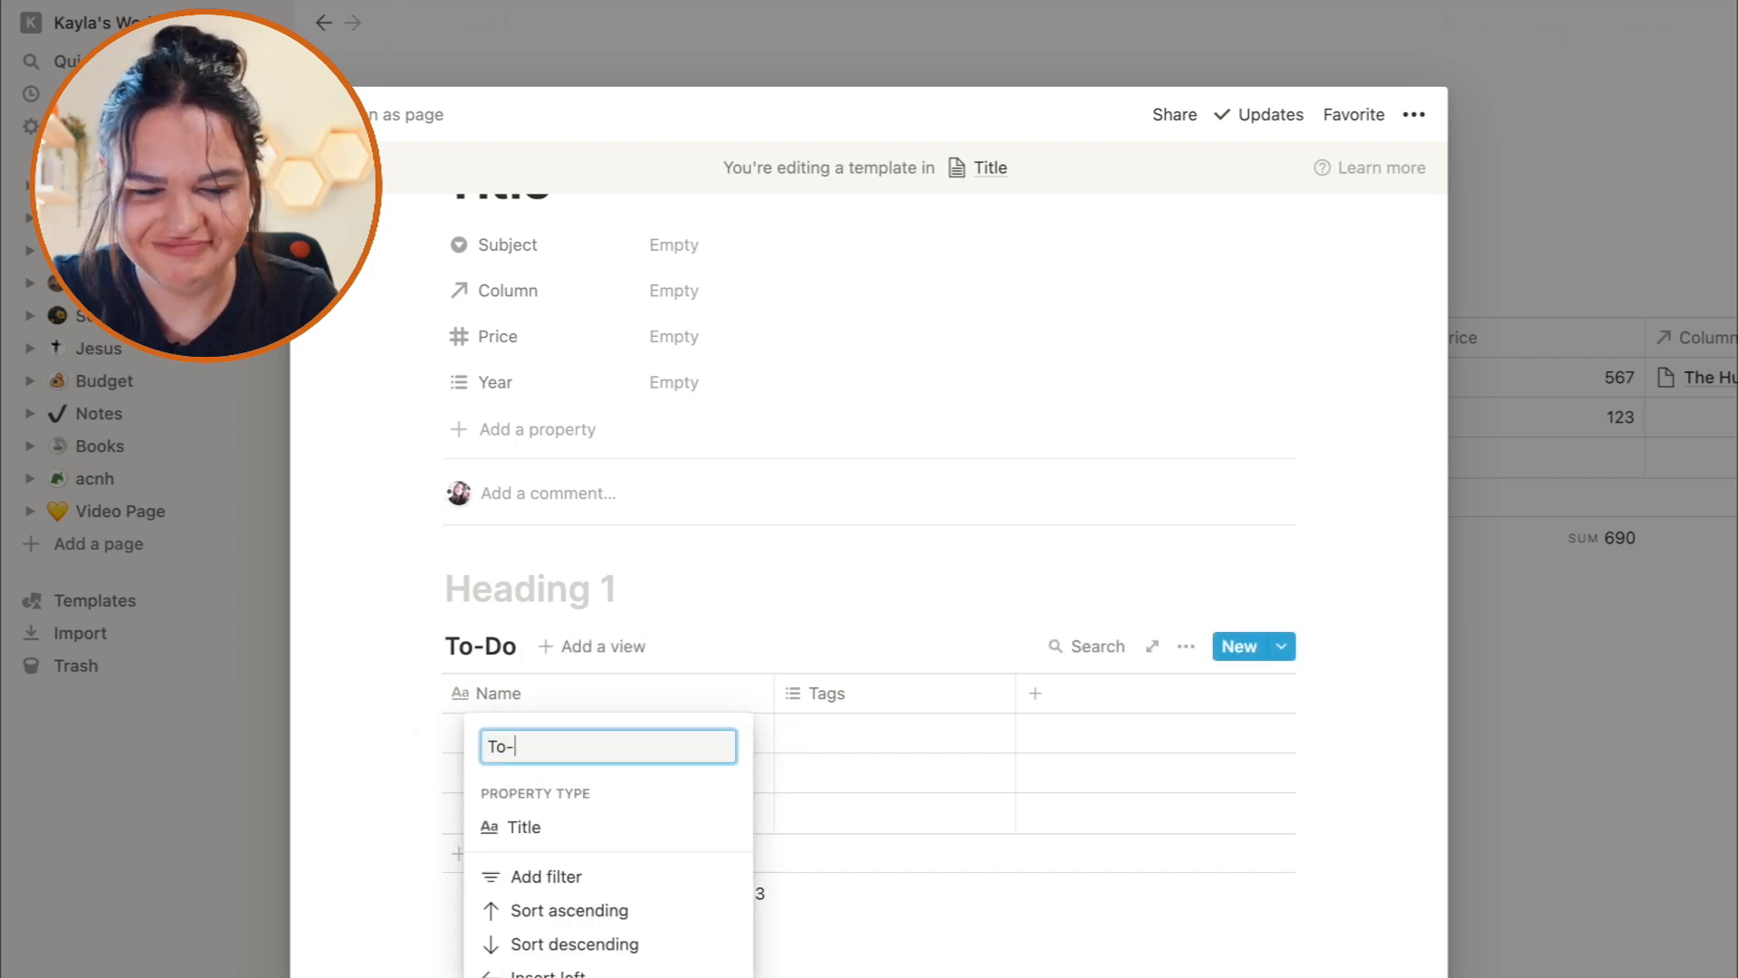
type("DO")
key("BackSpace")
type("o")
left_click(815, 694)
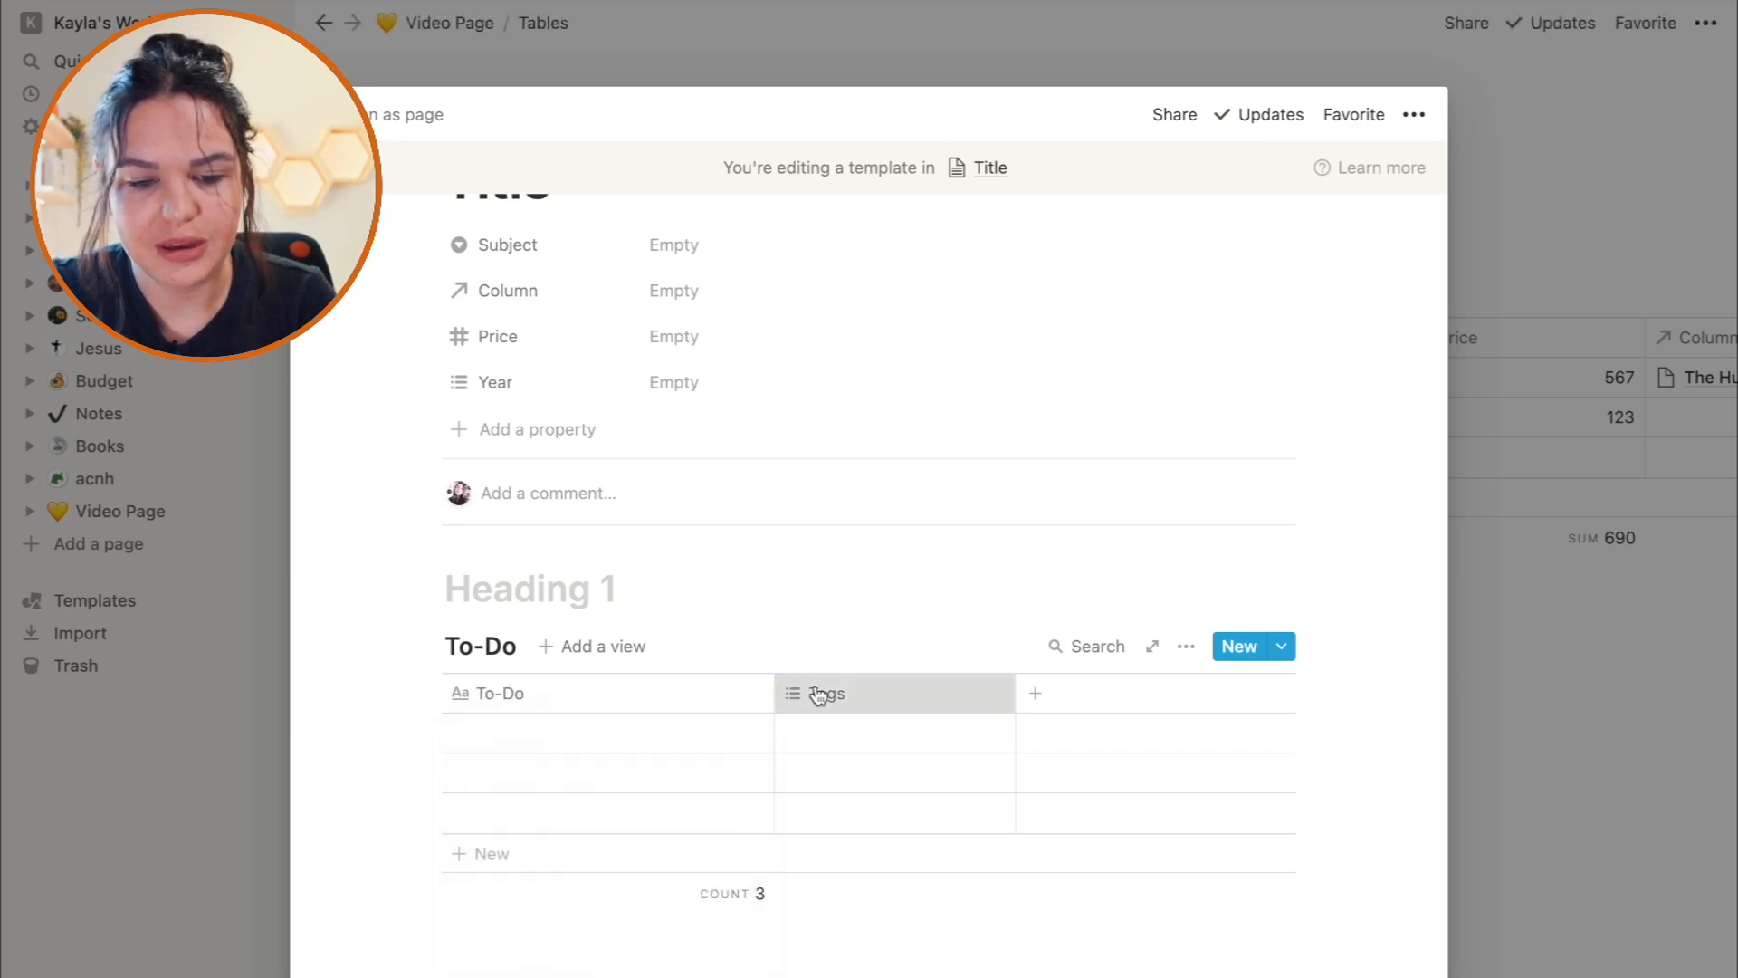
Change the Tags column's property type to Checkbox, and close the template and the Page 1 entry.
left_click(815, 693)
mouse_move(896, 330)
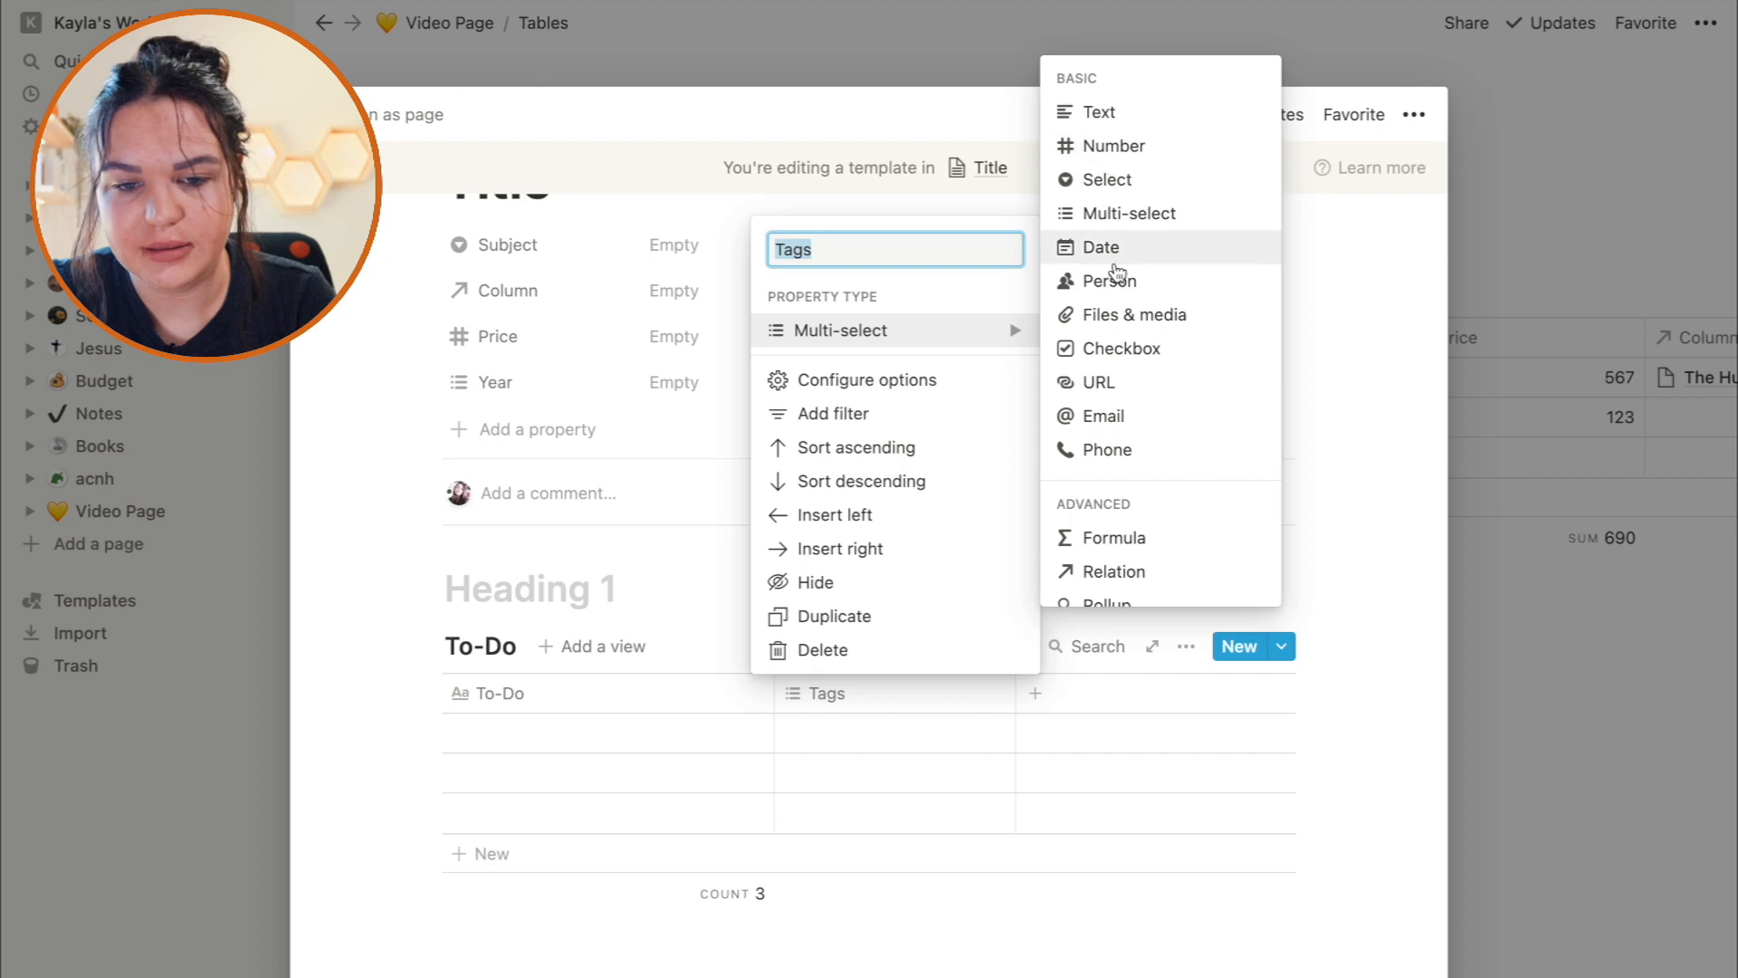
left_click(1120, 353)
scroll(1104, 353, "up", 3)
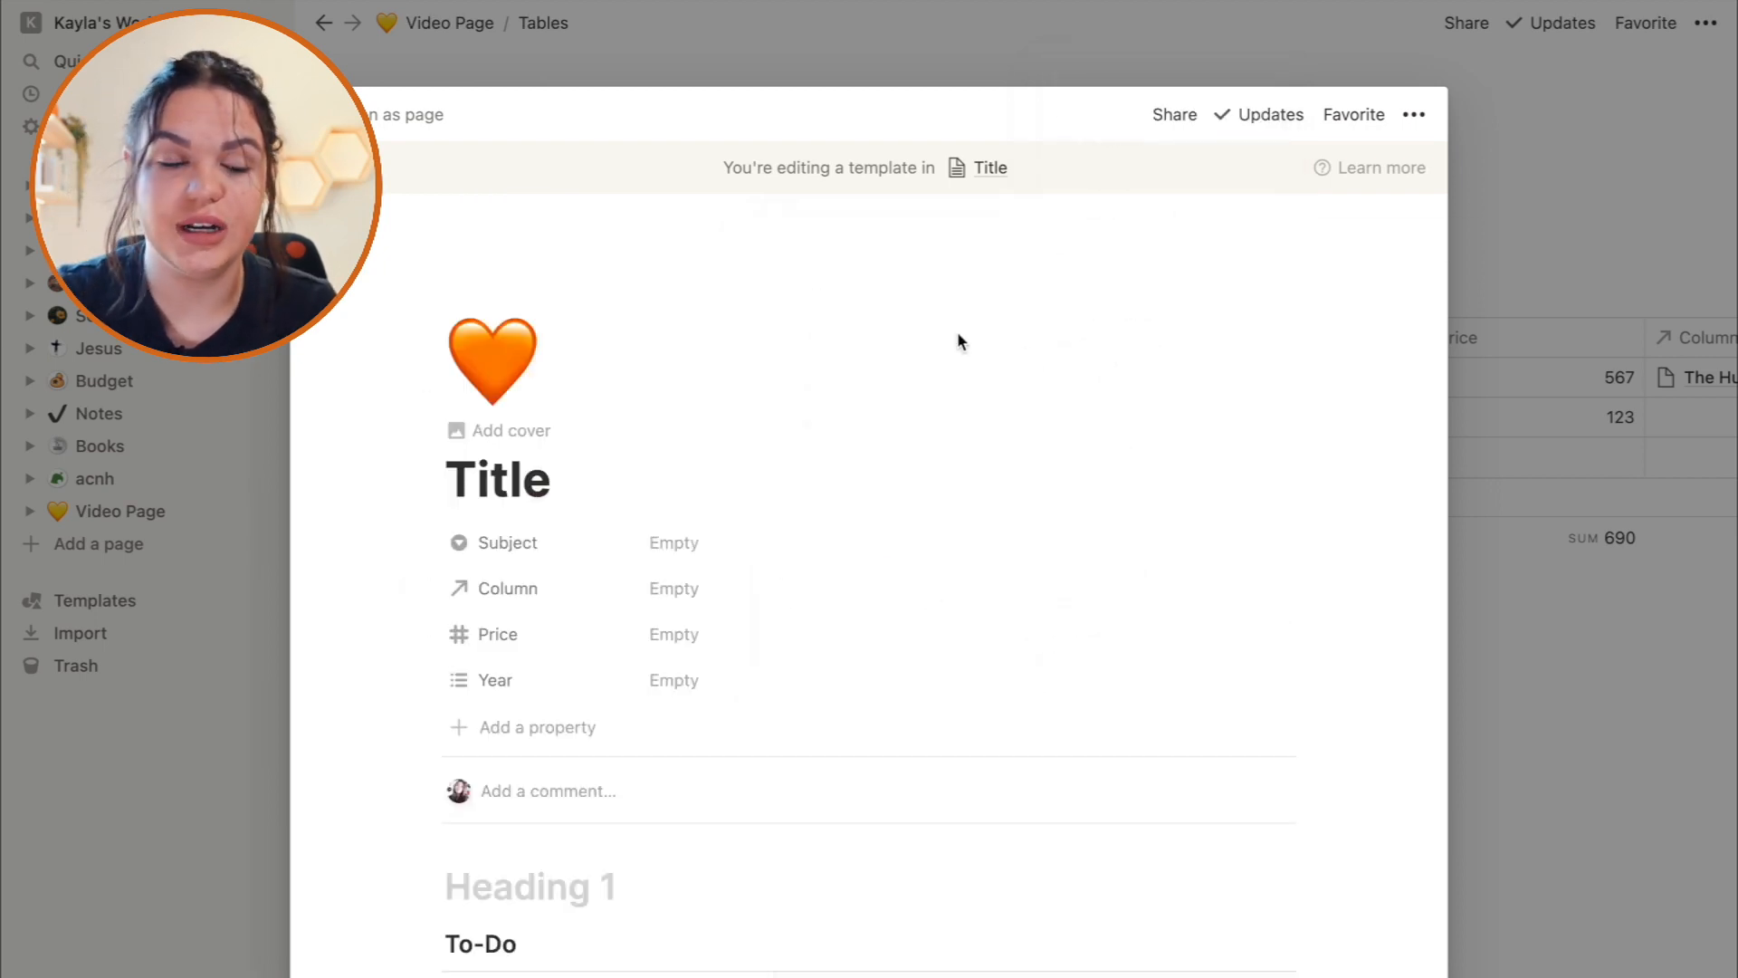
left_click(335, 167)
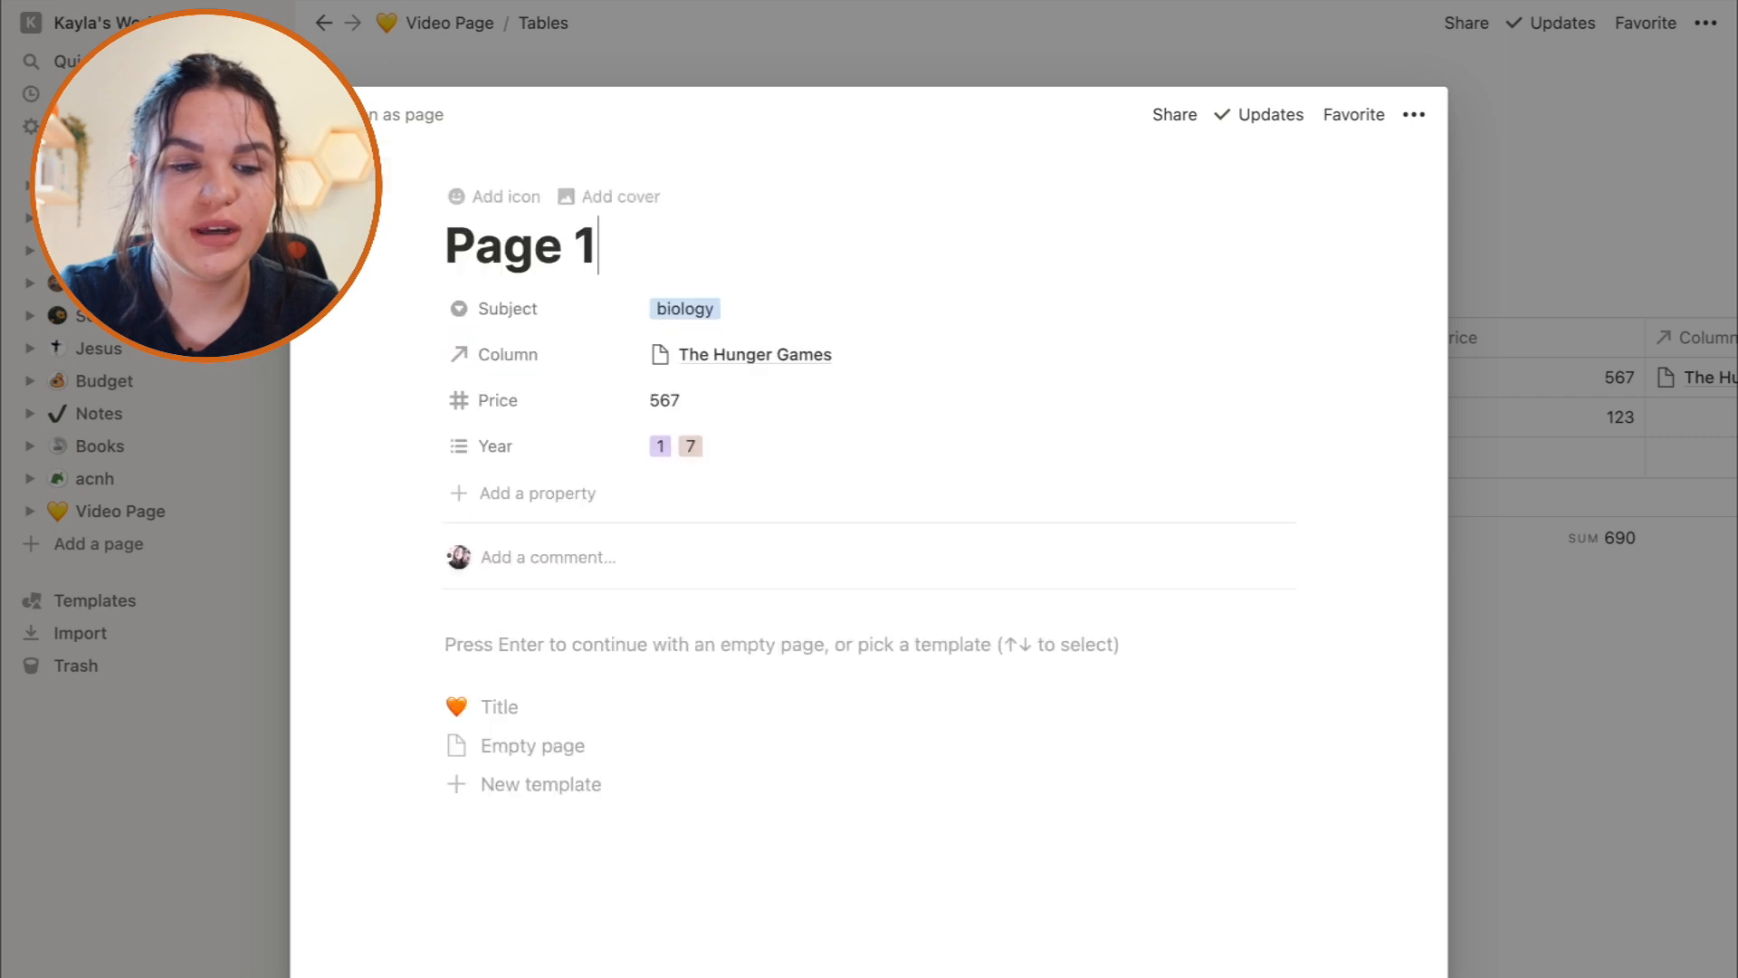
left_click(511, 36)
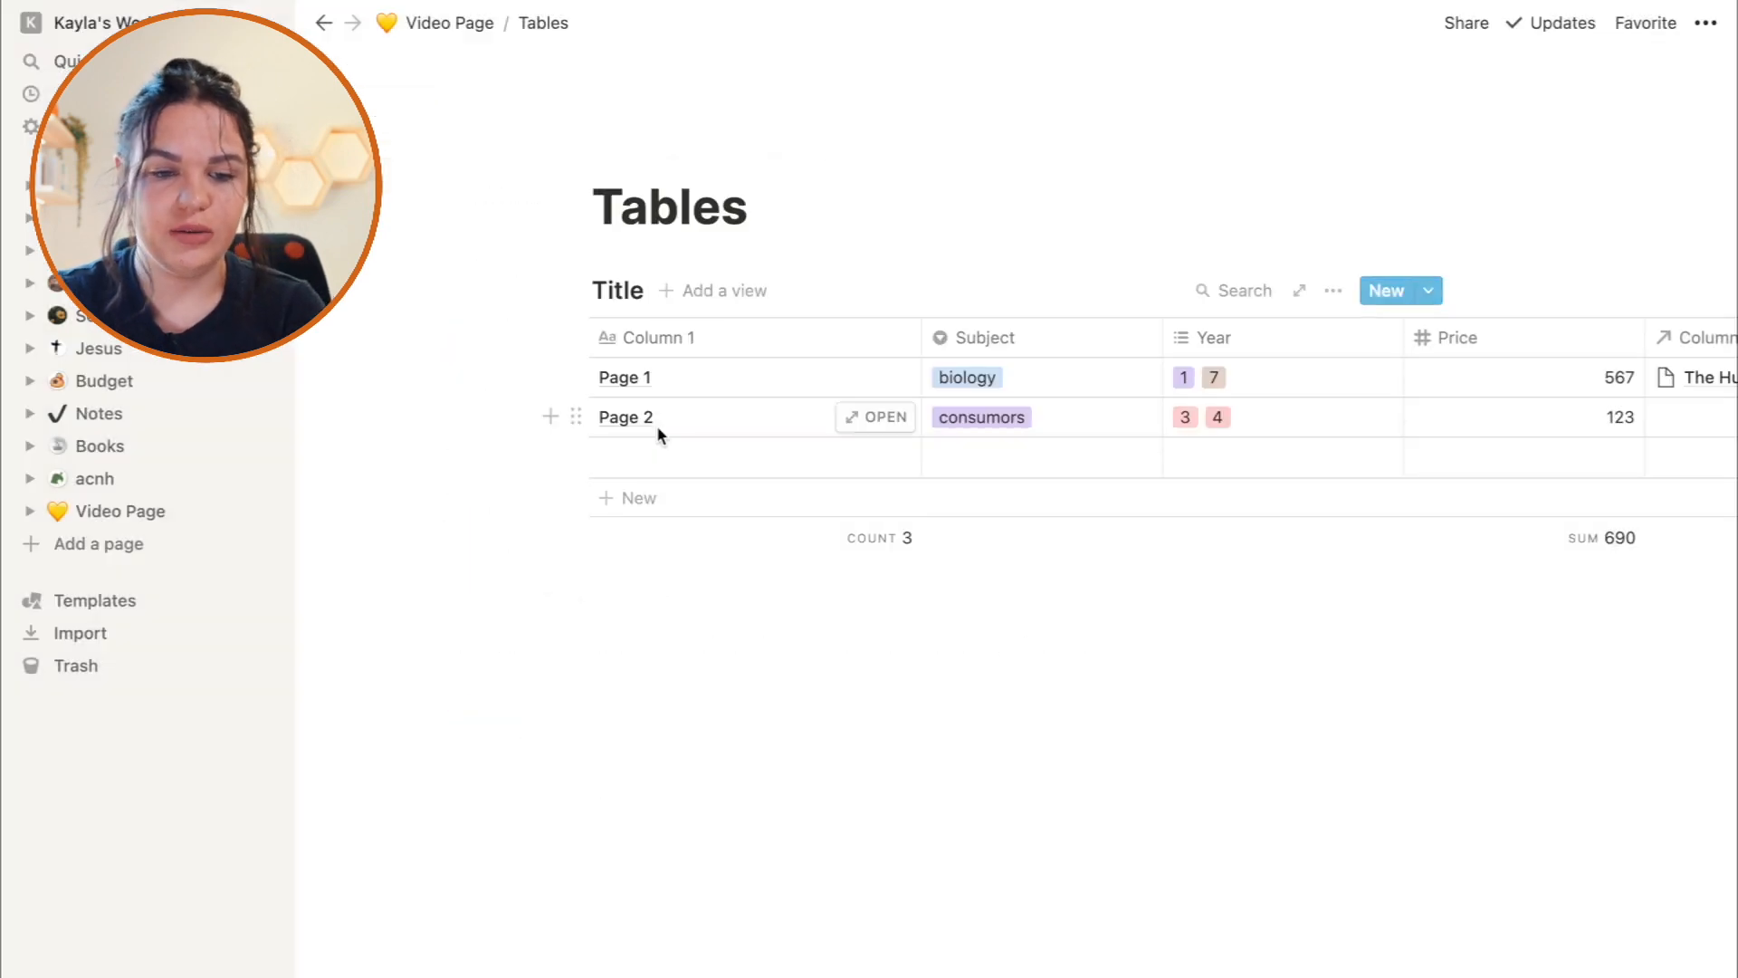
Name the empty third row of the database Page 3.
left_click(609, 465)
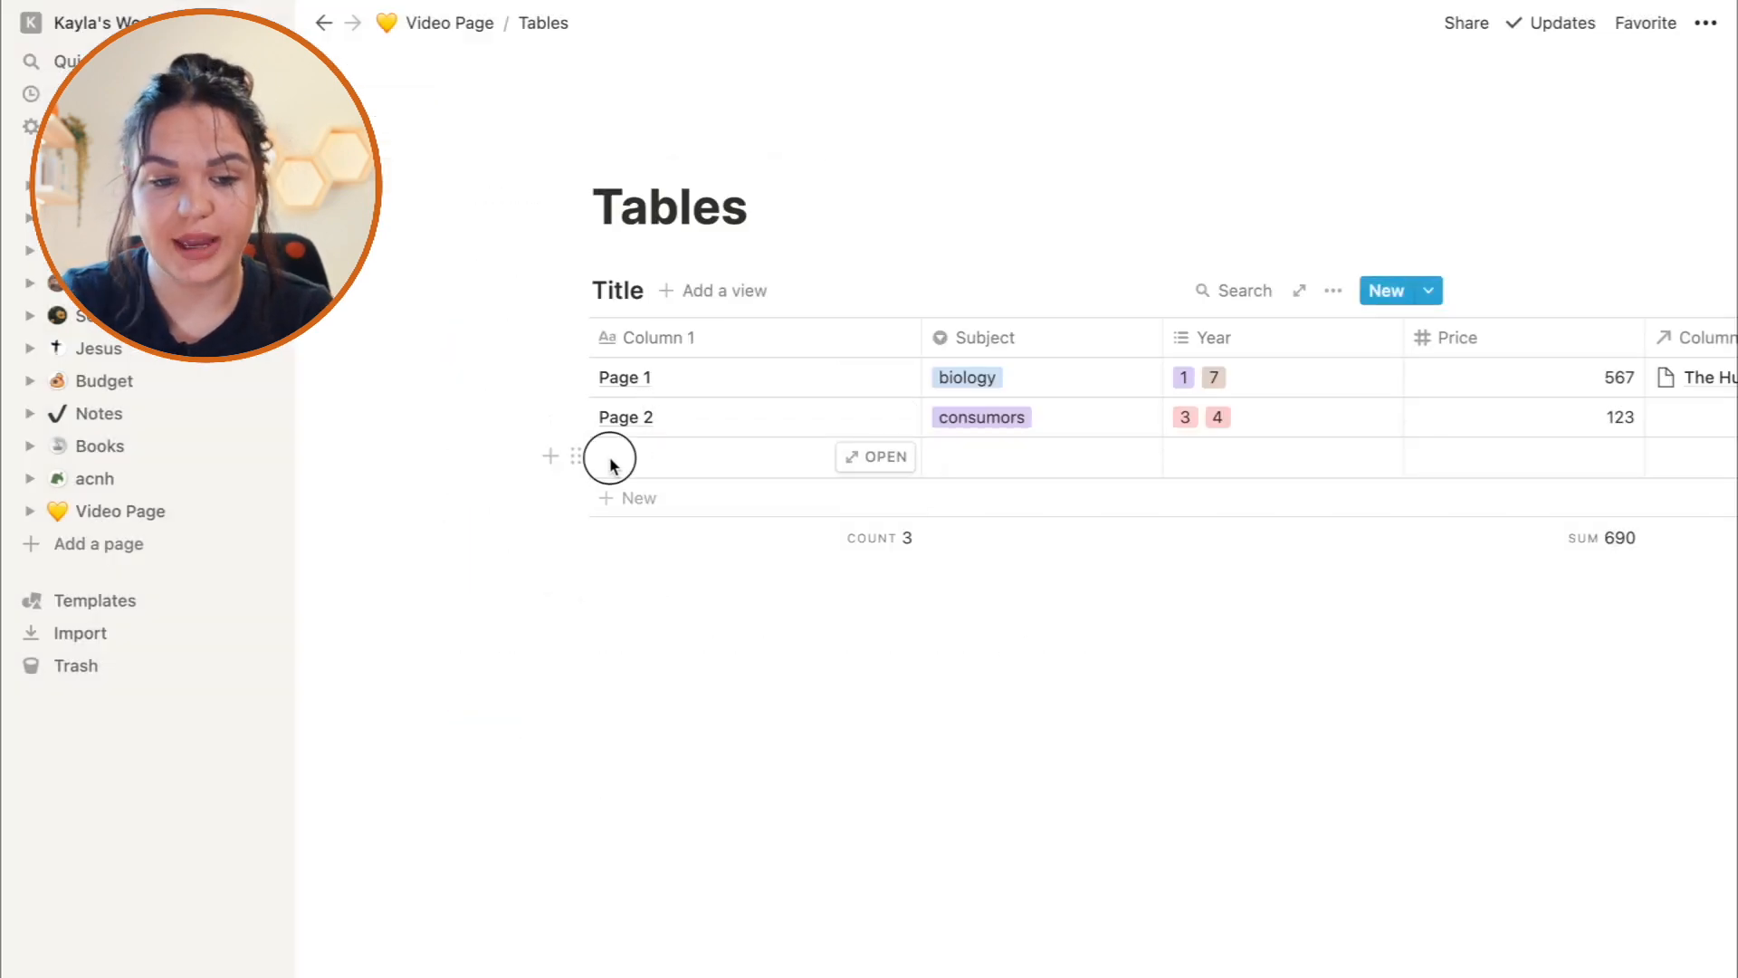
type("Page")
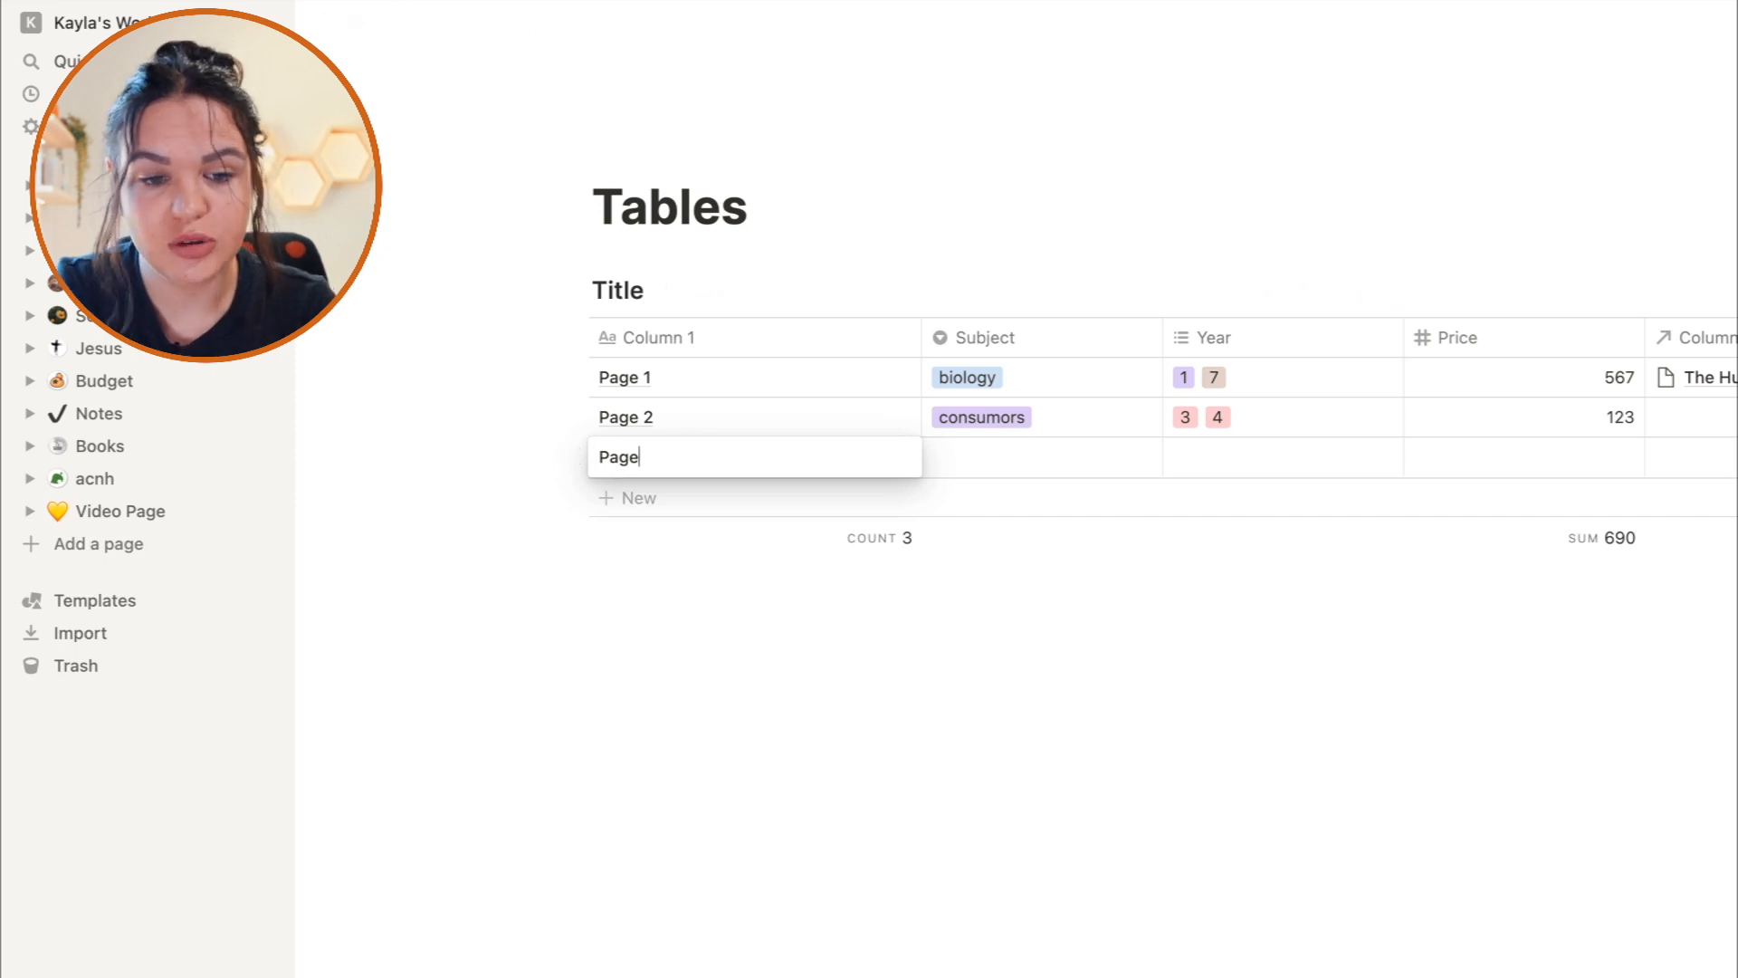
type(" 3")
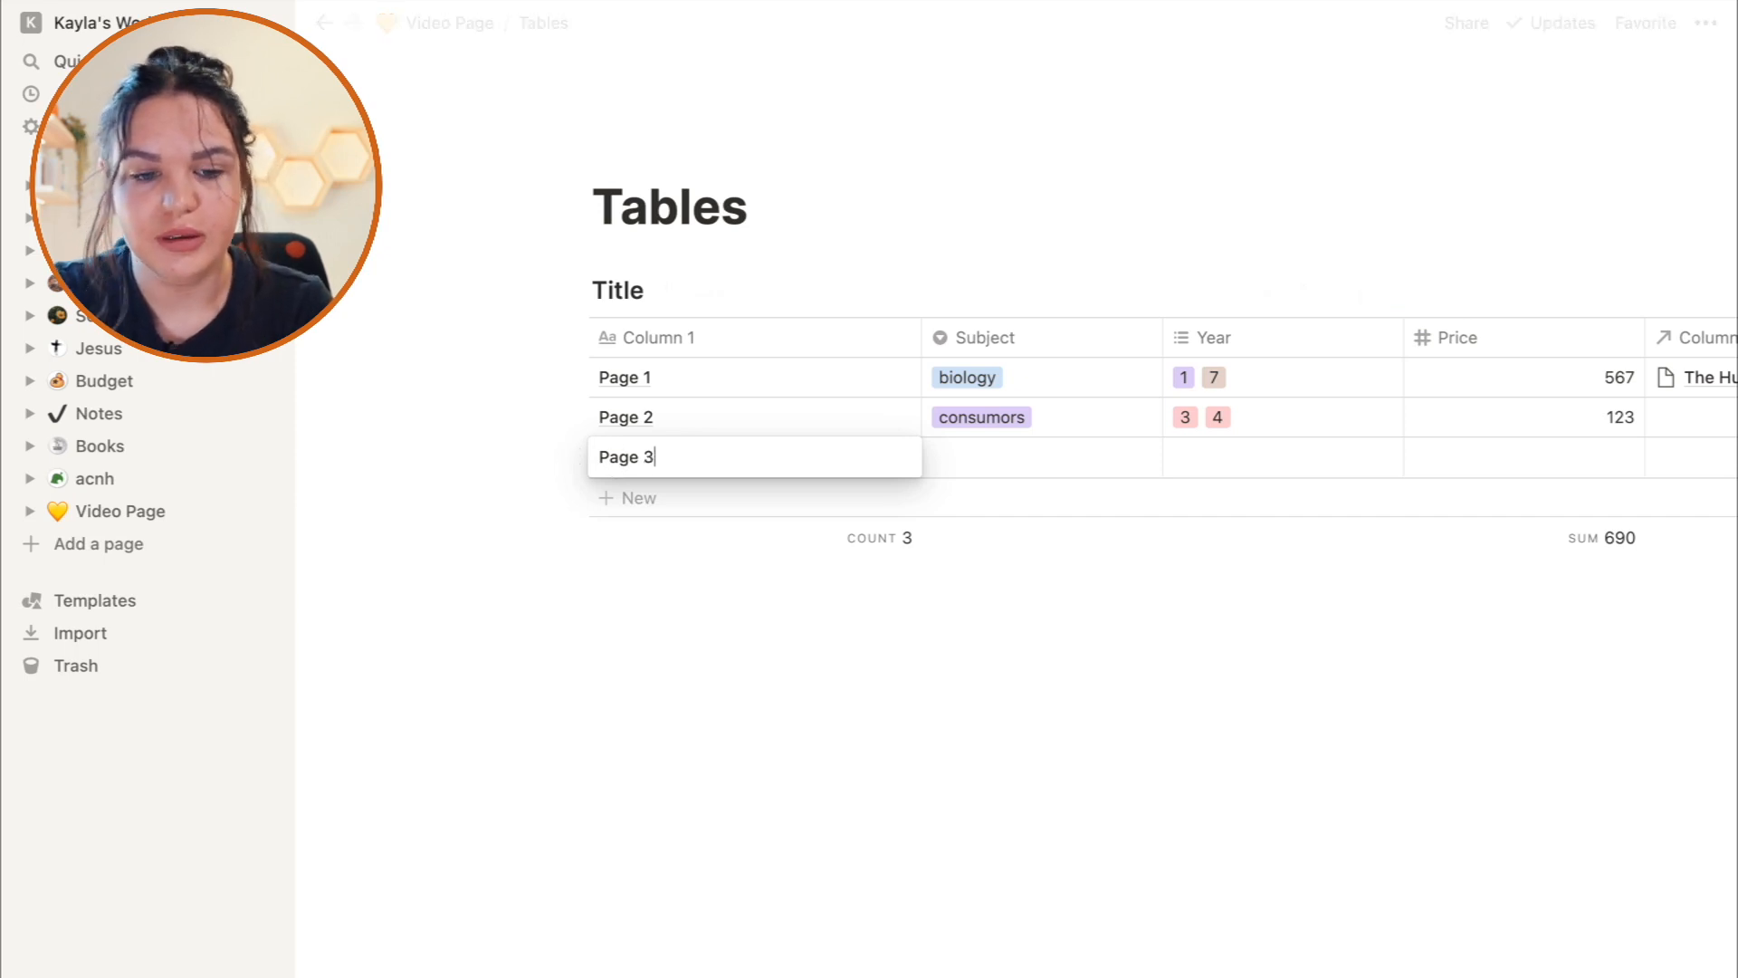
key("Return")
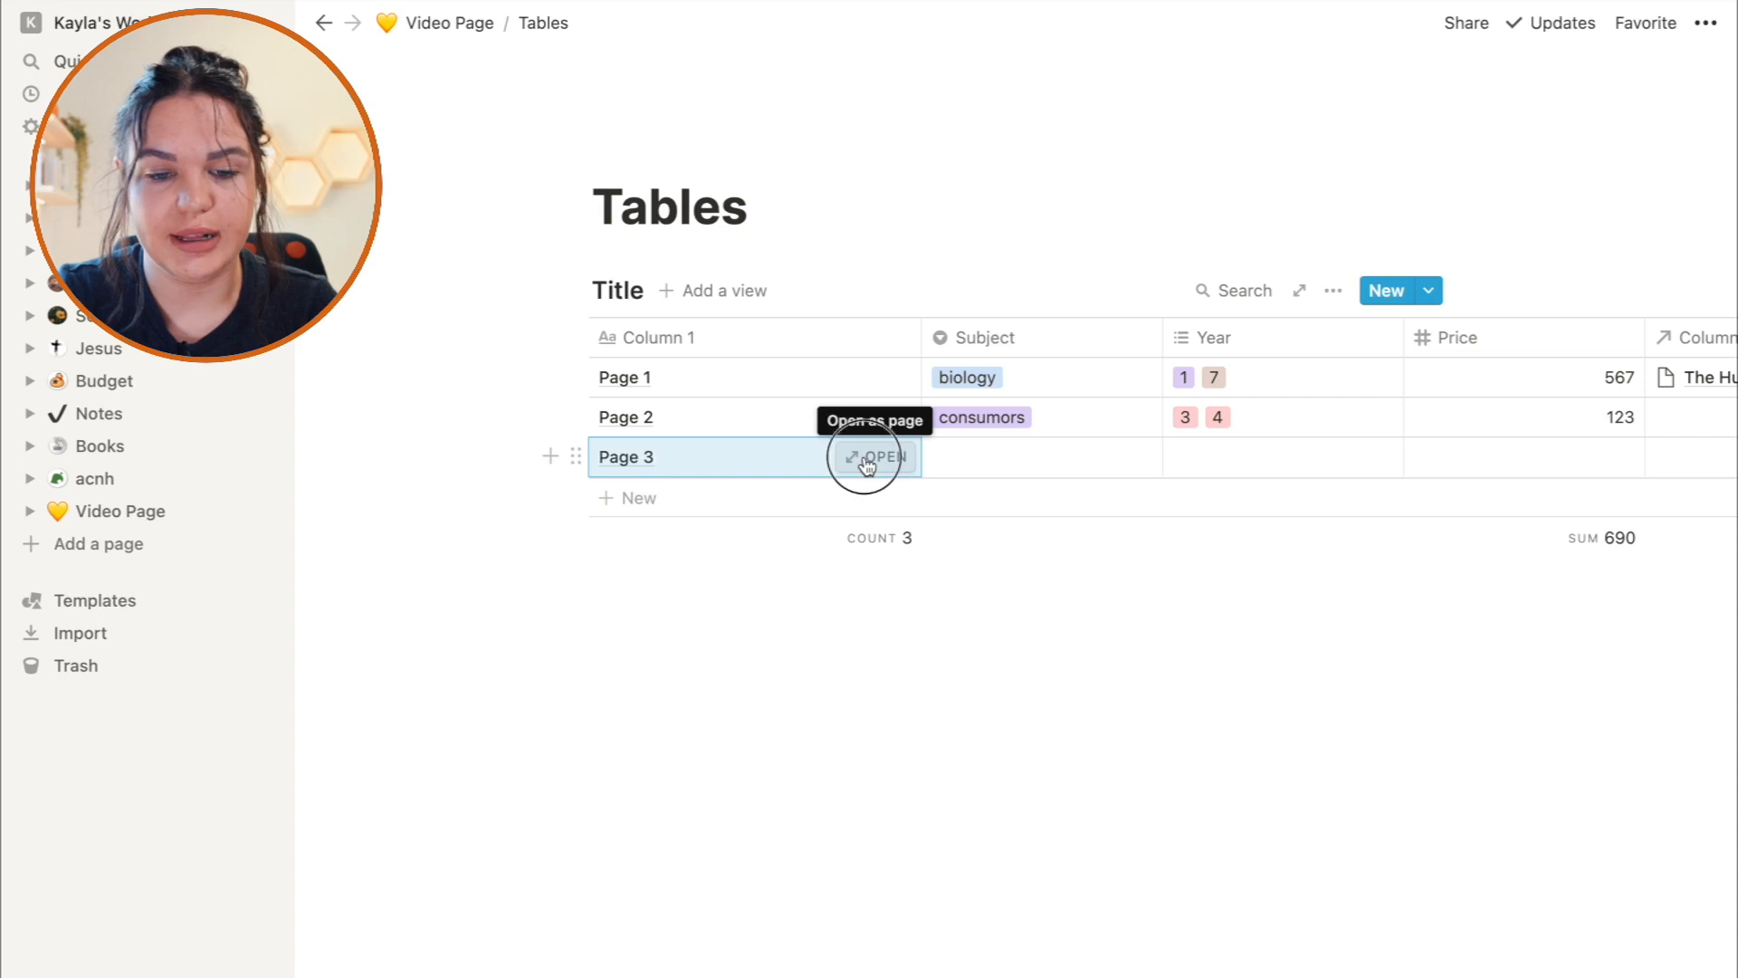
Open the Page 3 entry, apply the Title template to it, look over its content and close it.
left_click(861, 460)
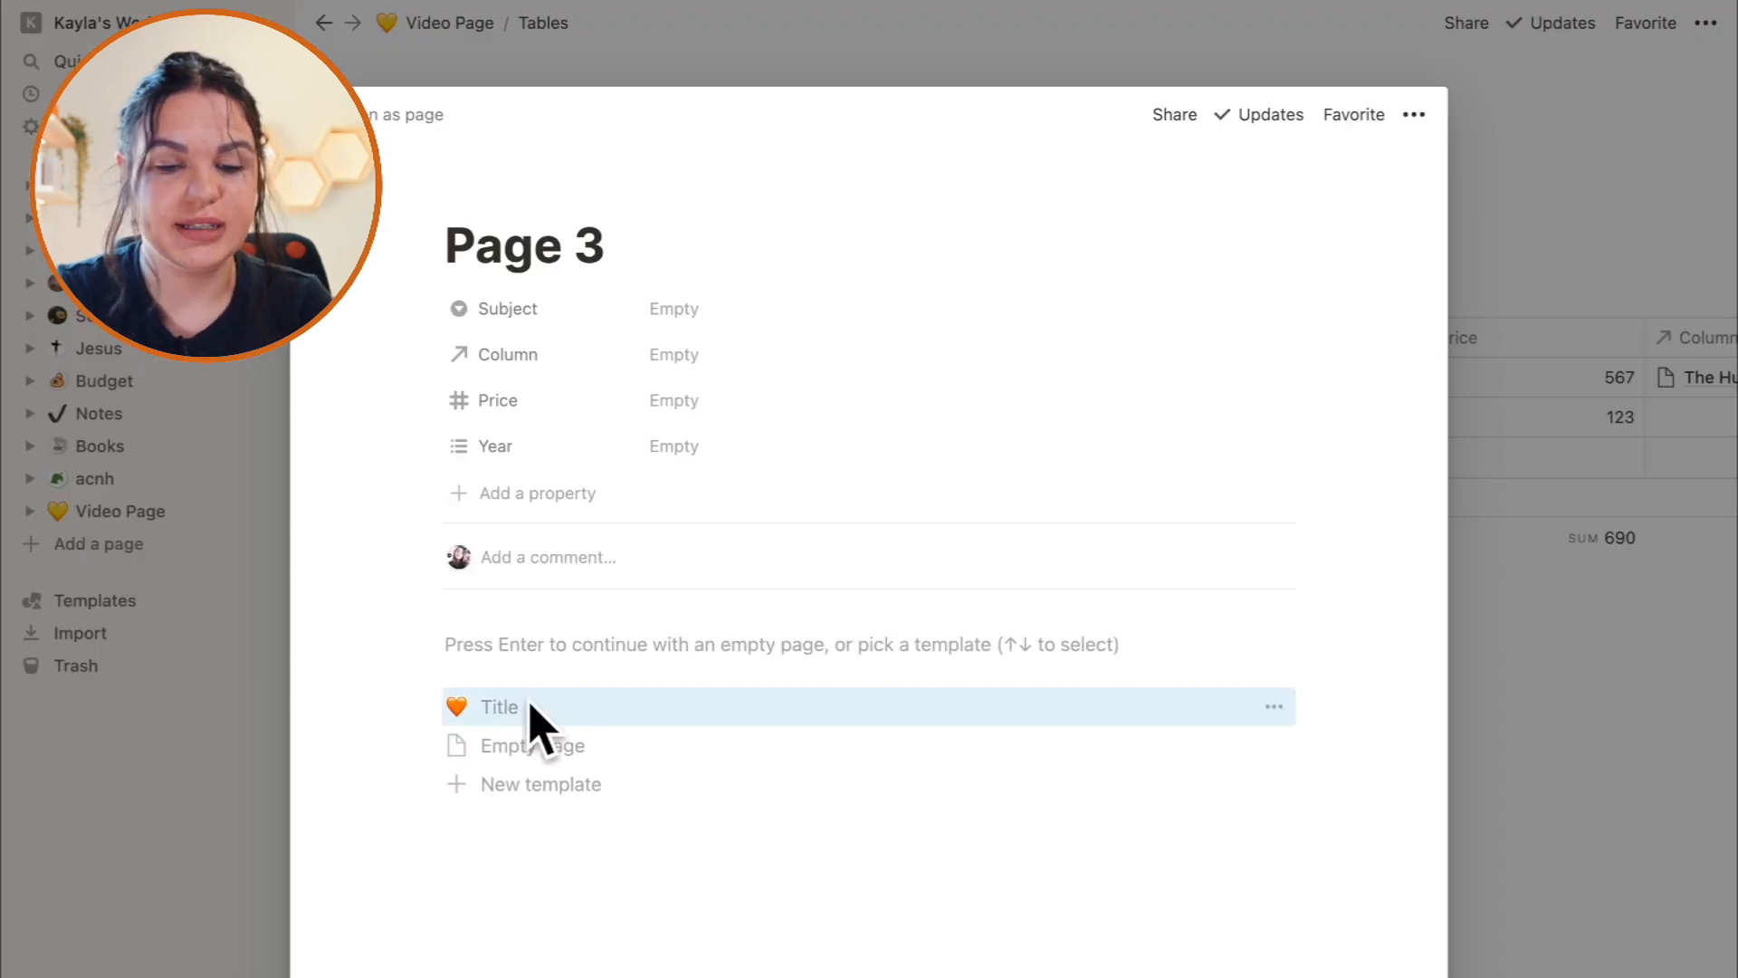
left_click(757, 720)
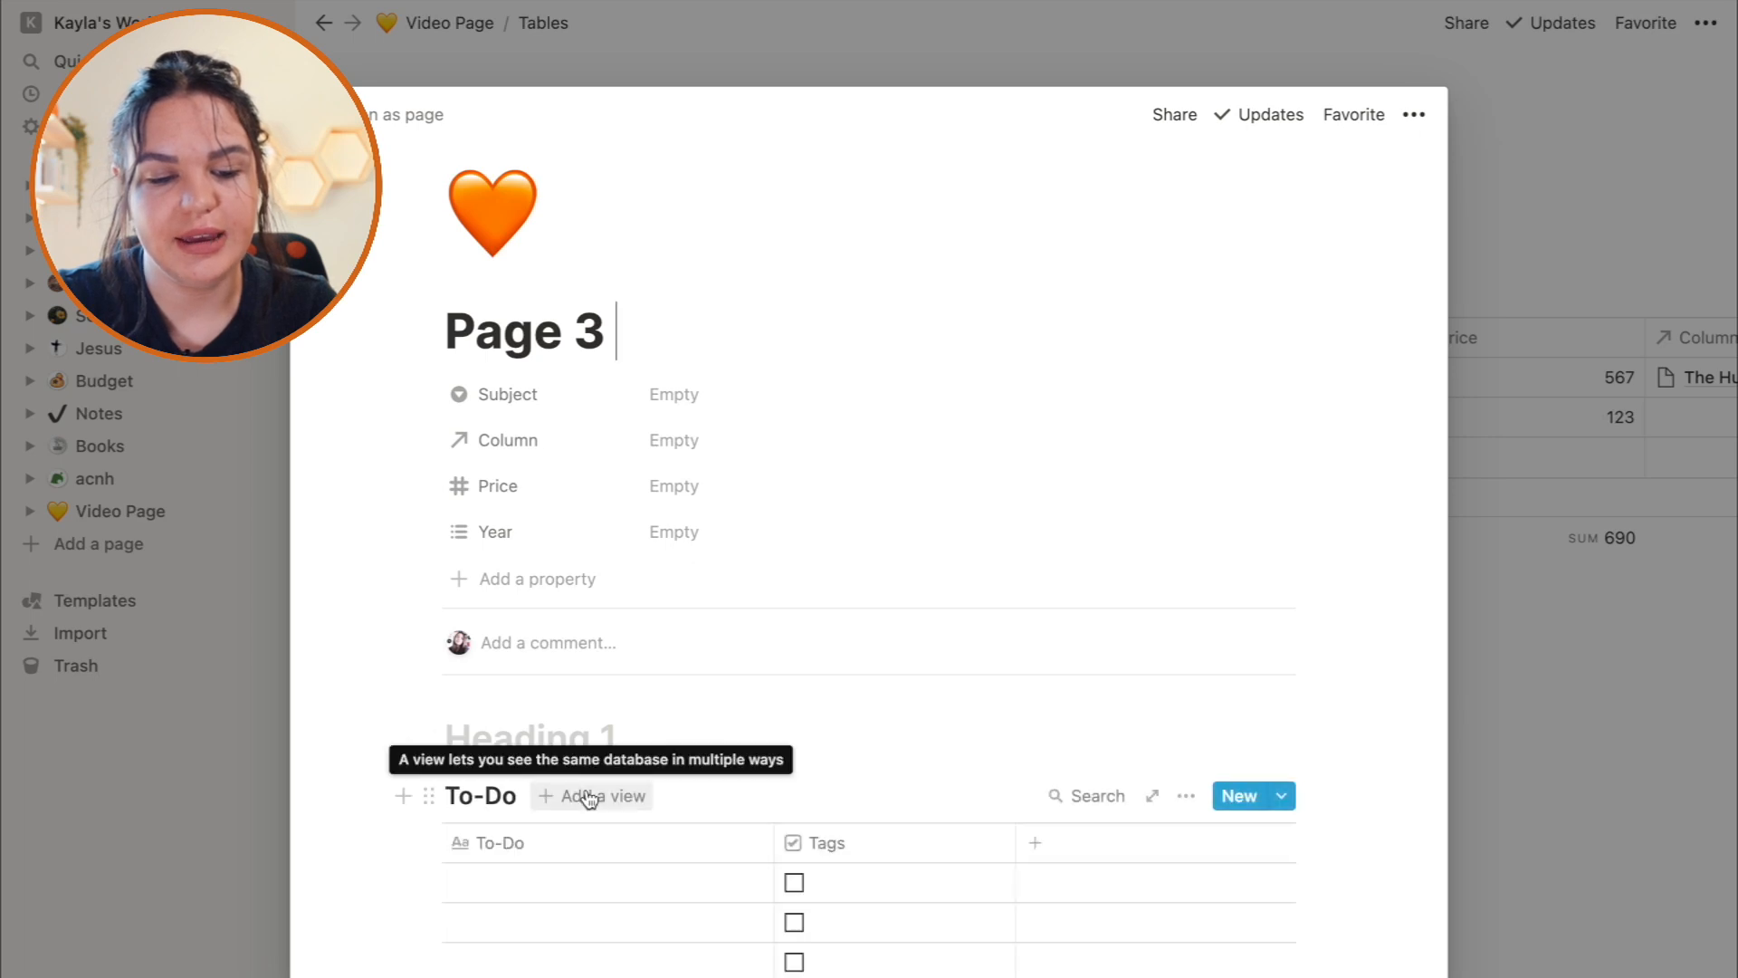
scroll(606, 884, "down", 3)
scroll(688, 470, "up", 5)
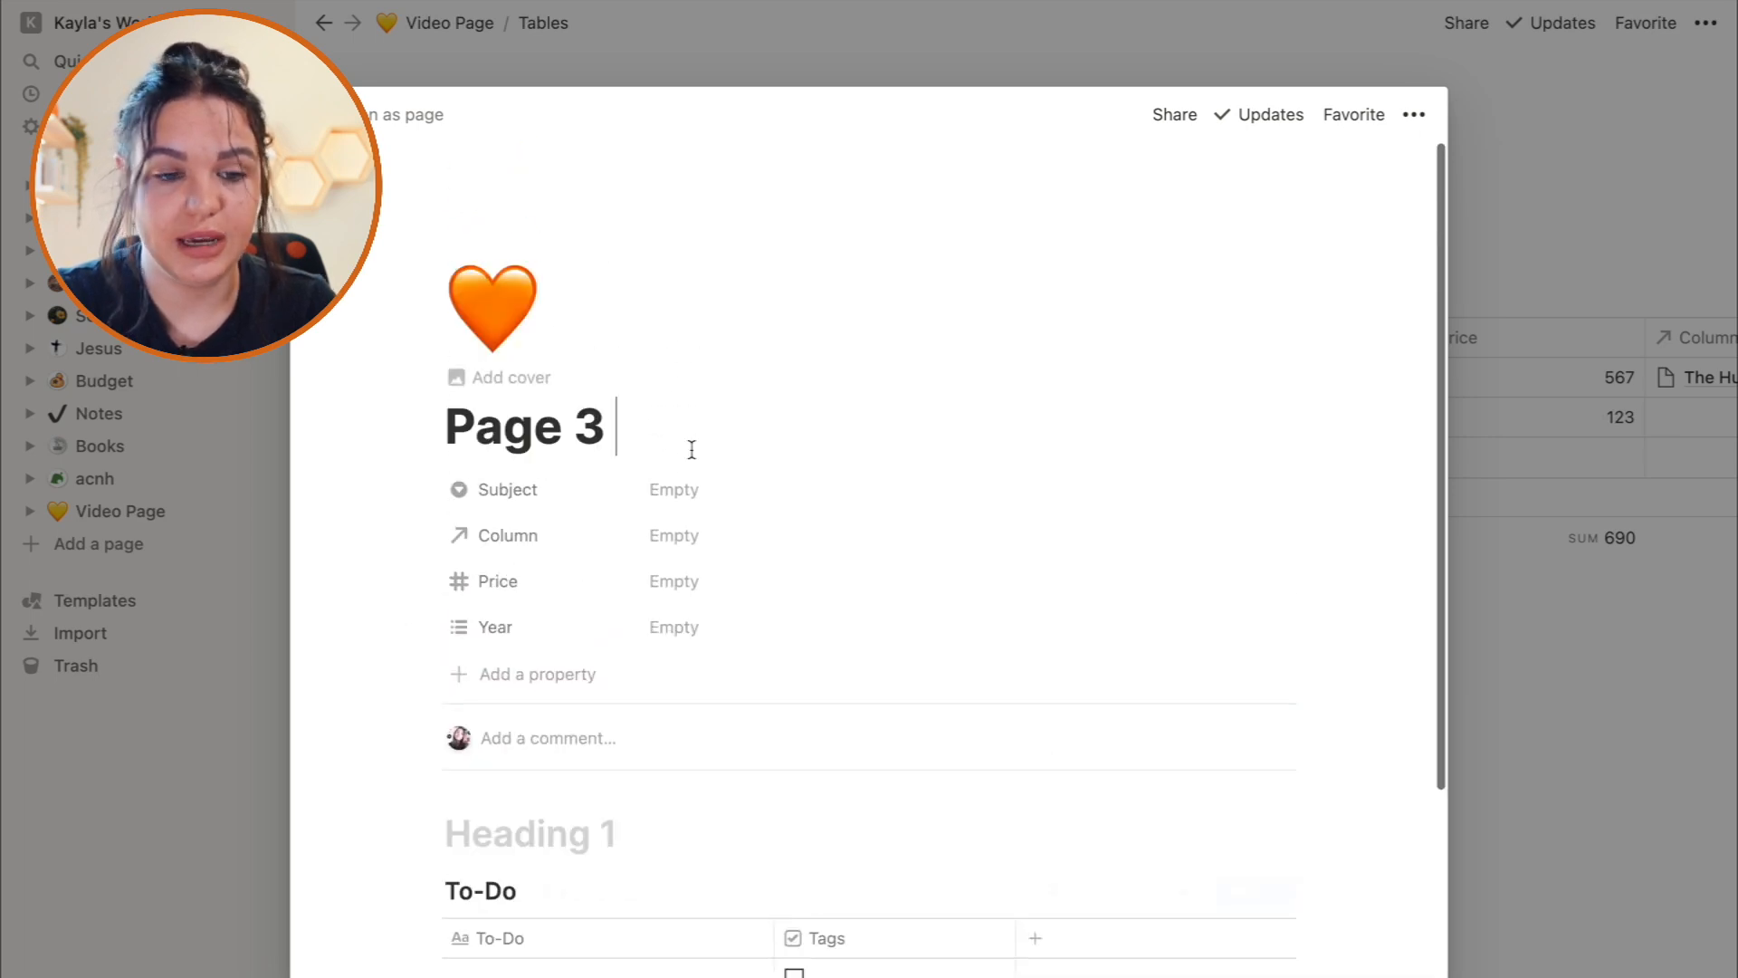
left_click(1632, 770)
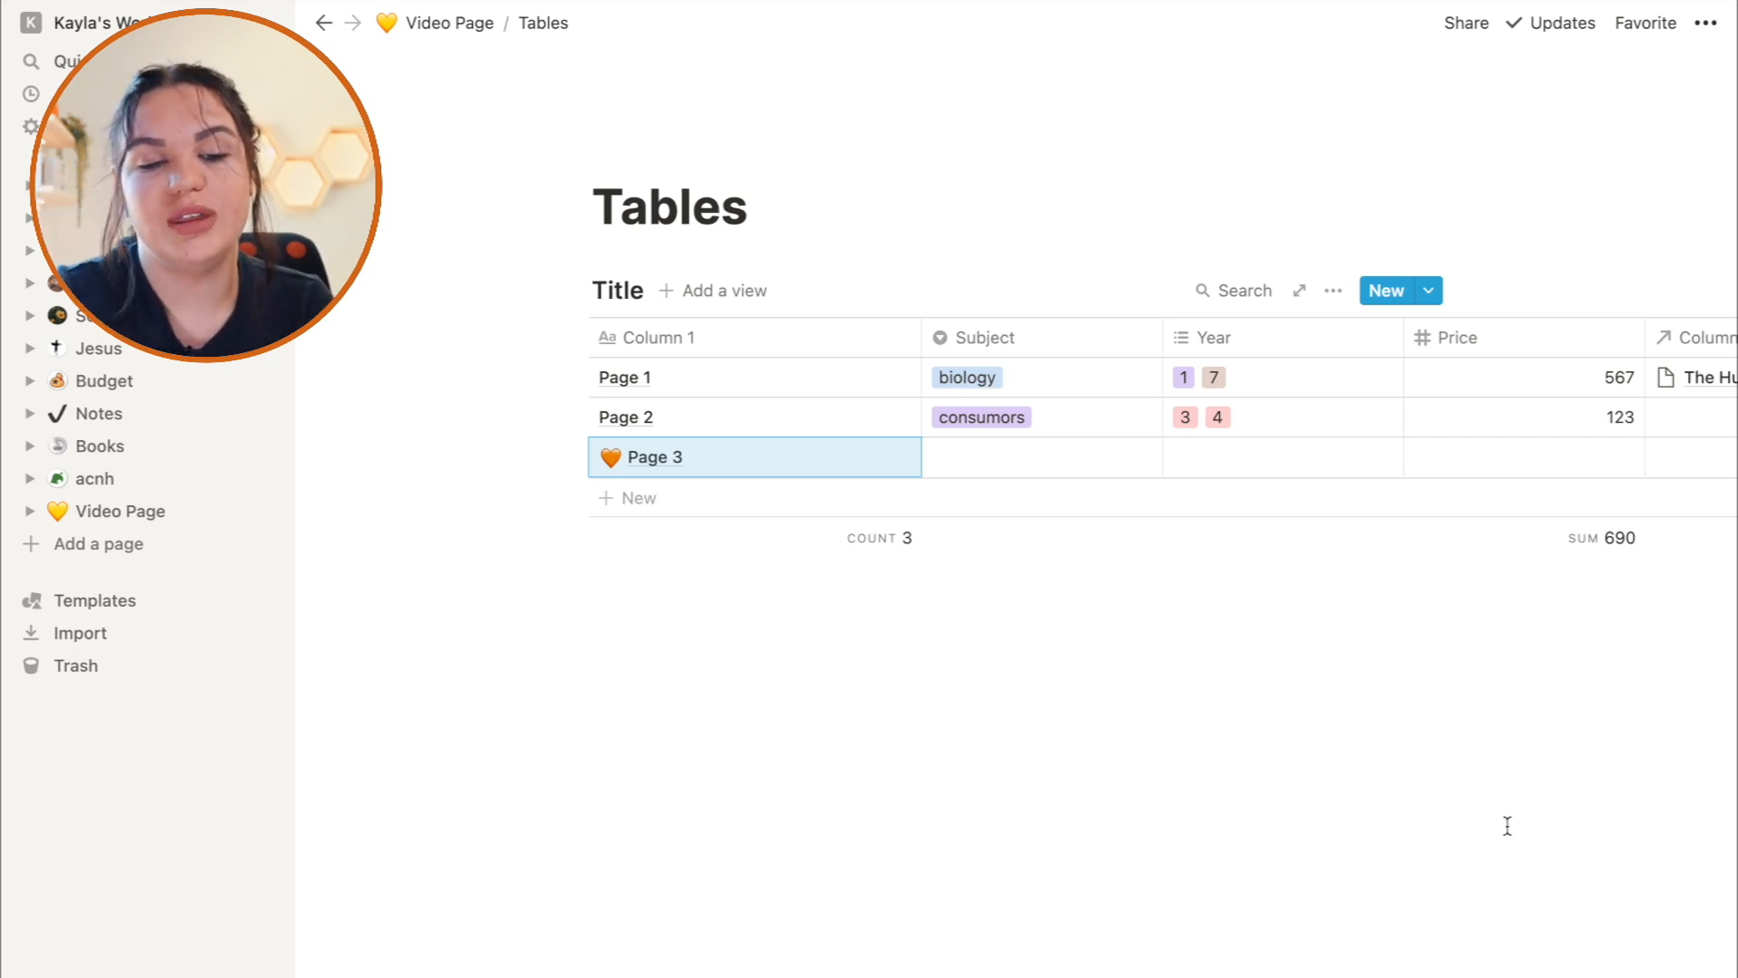
Create the Subject option math and assign it to Page 3.
left_click(1114, 867)
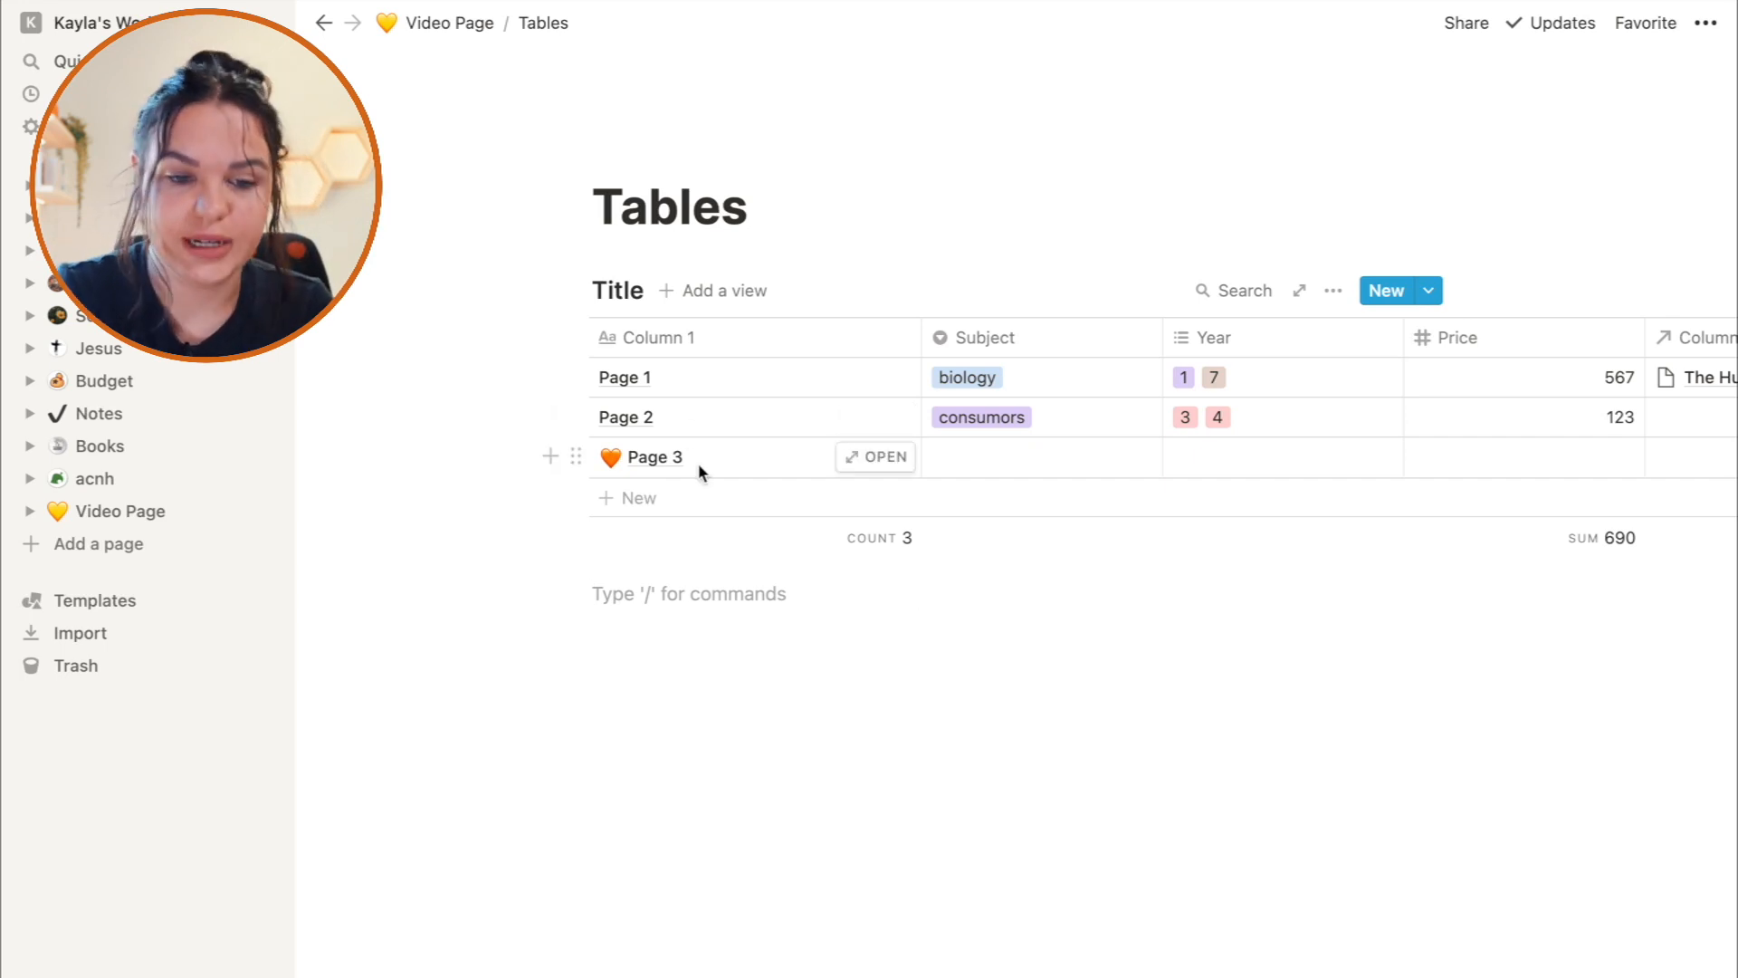
scroll(1280, 360, "right", 1)
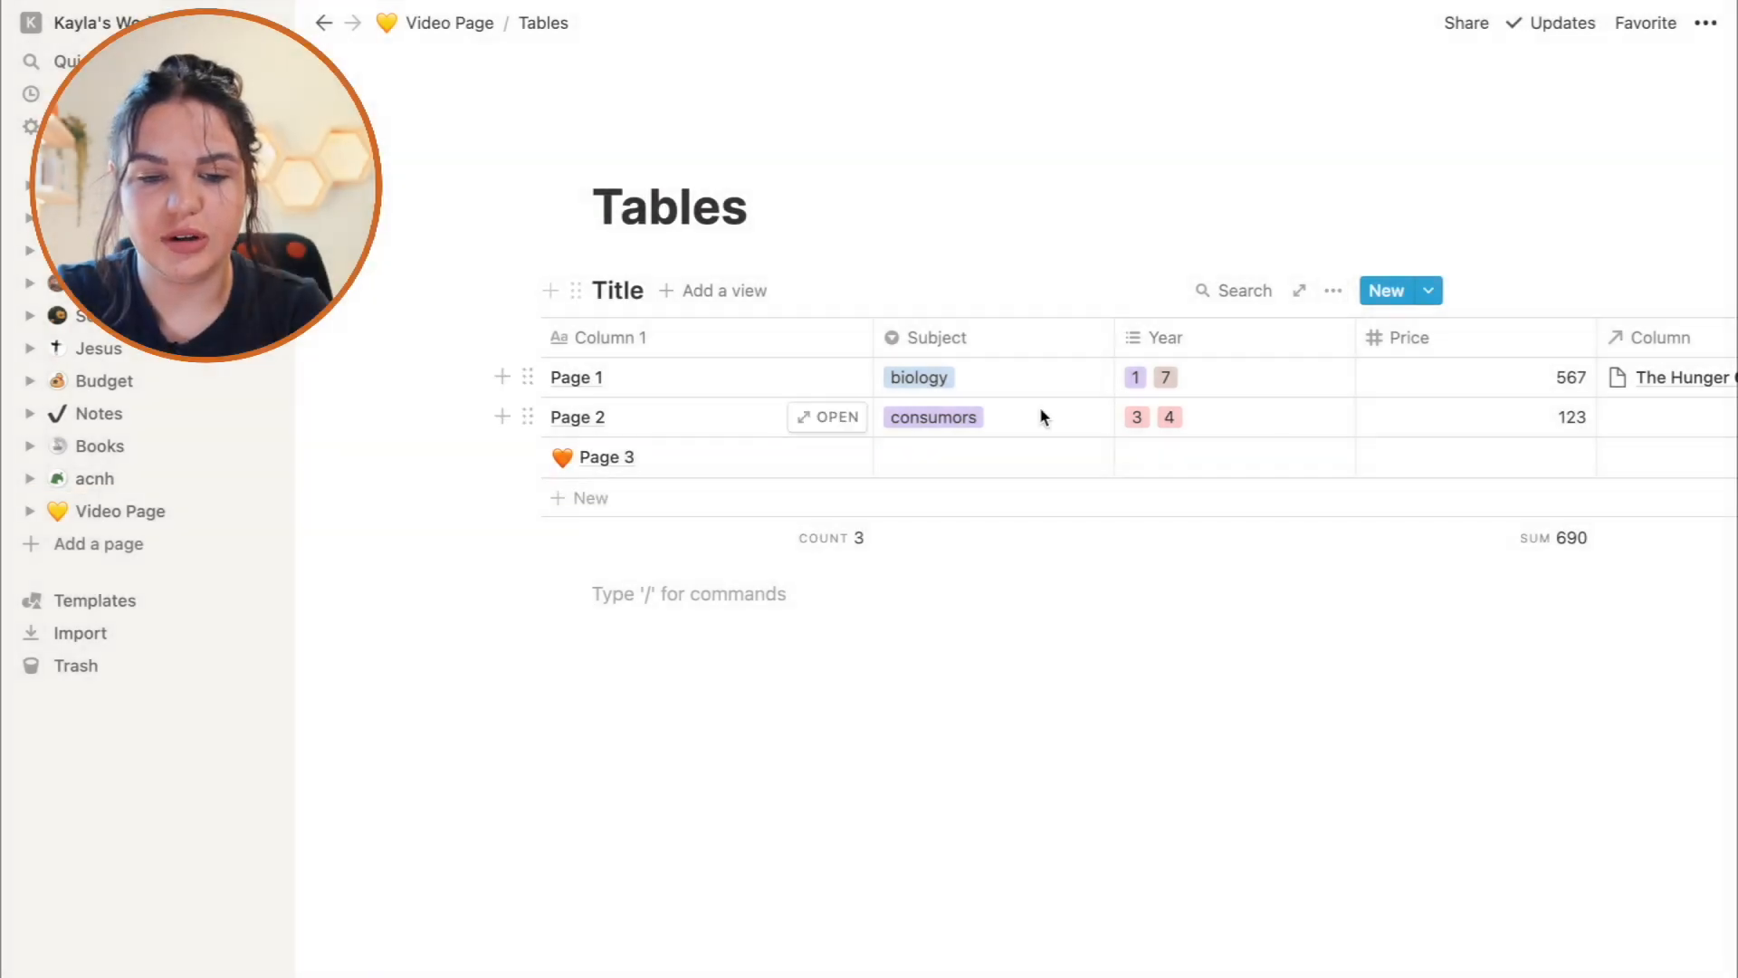
left_click(963, 457)
type("math")
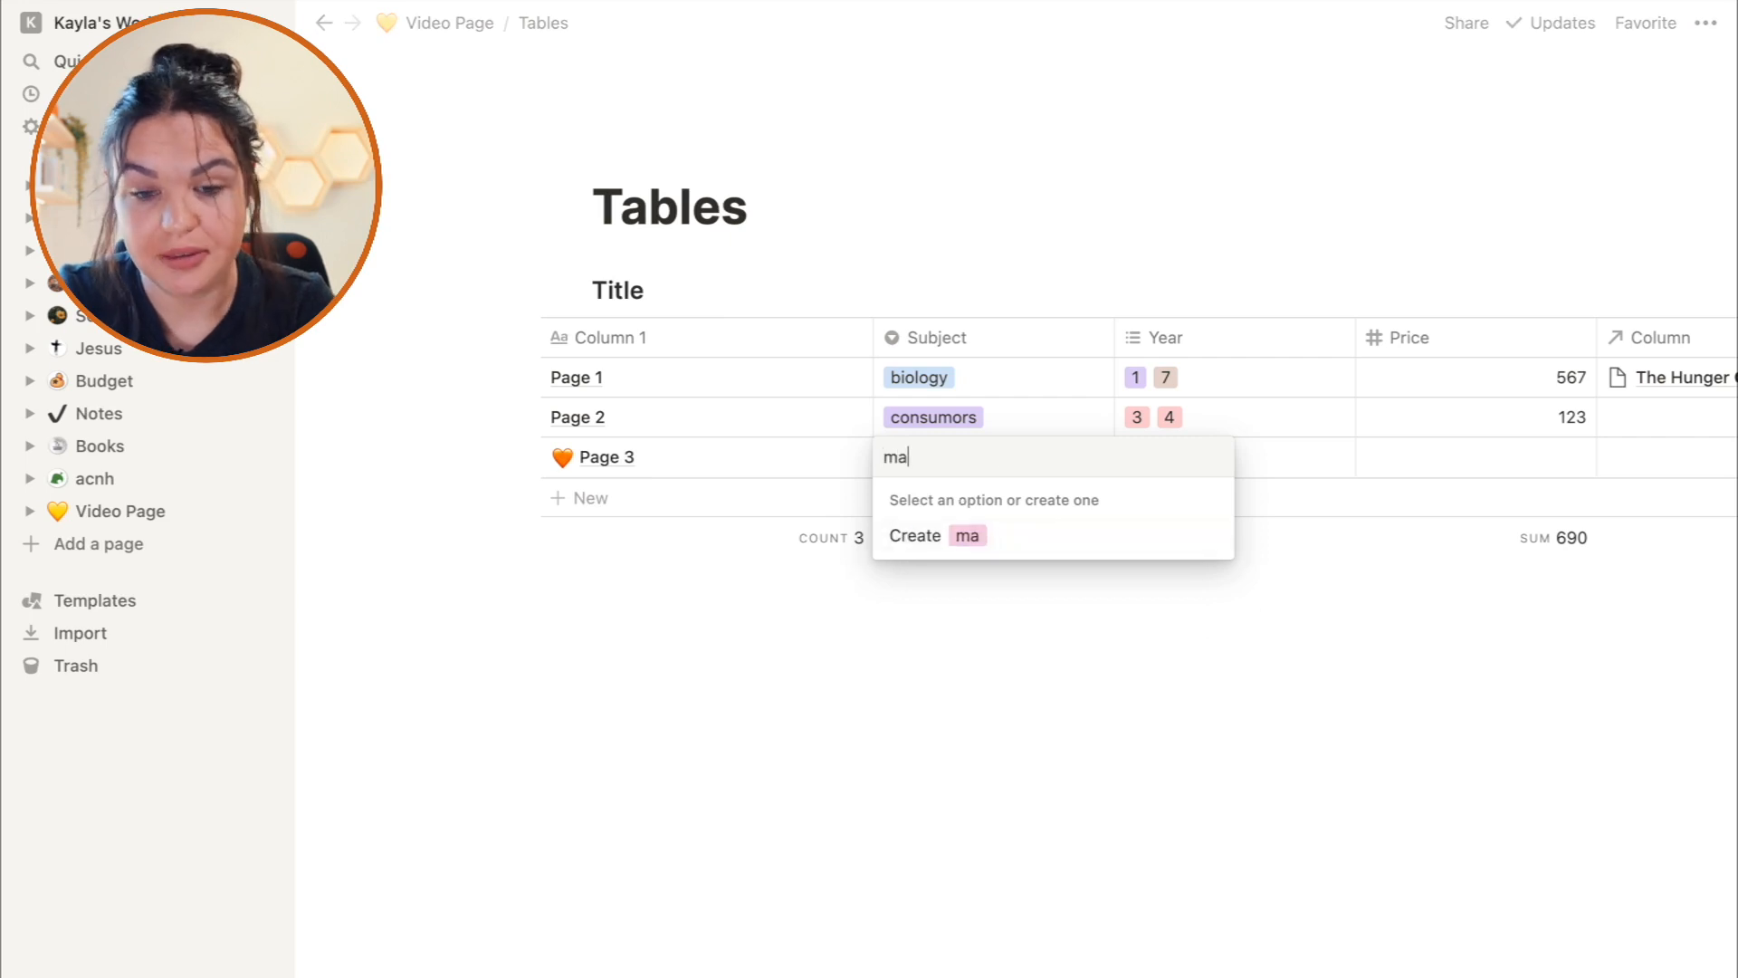
key("Return")
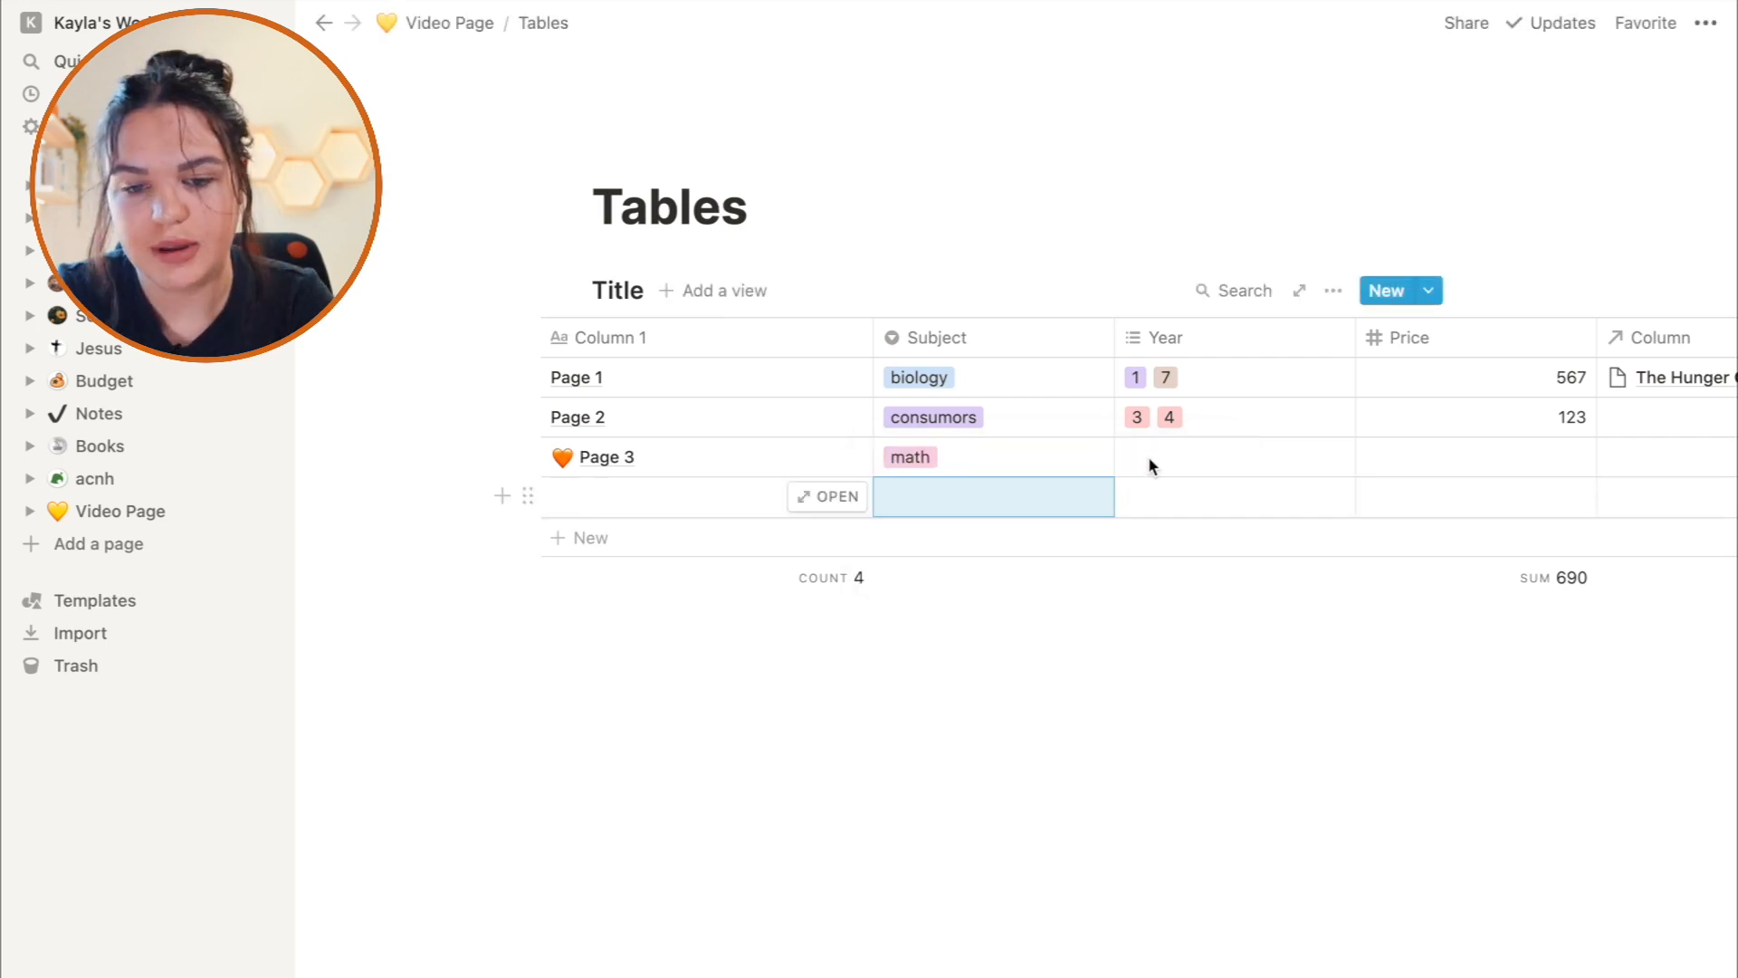
Set the Year of Page 3 to the tags 5 and 7.
left_click(1153, 448)
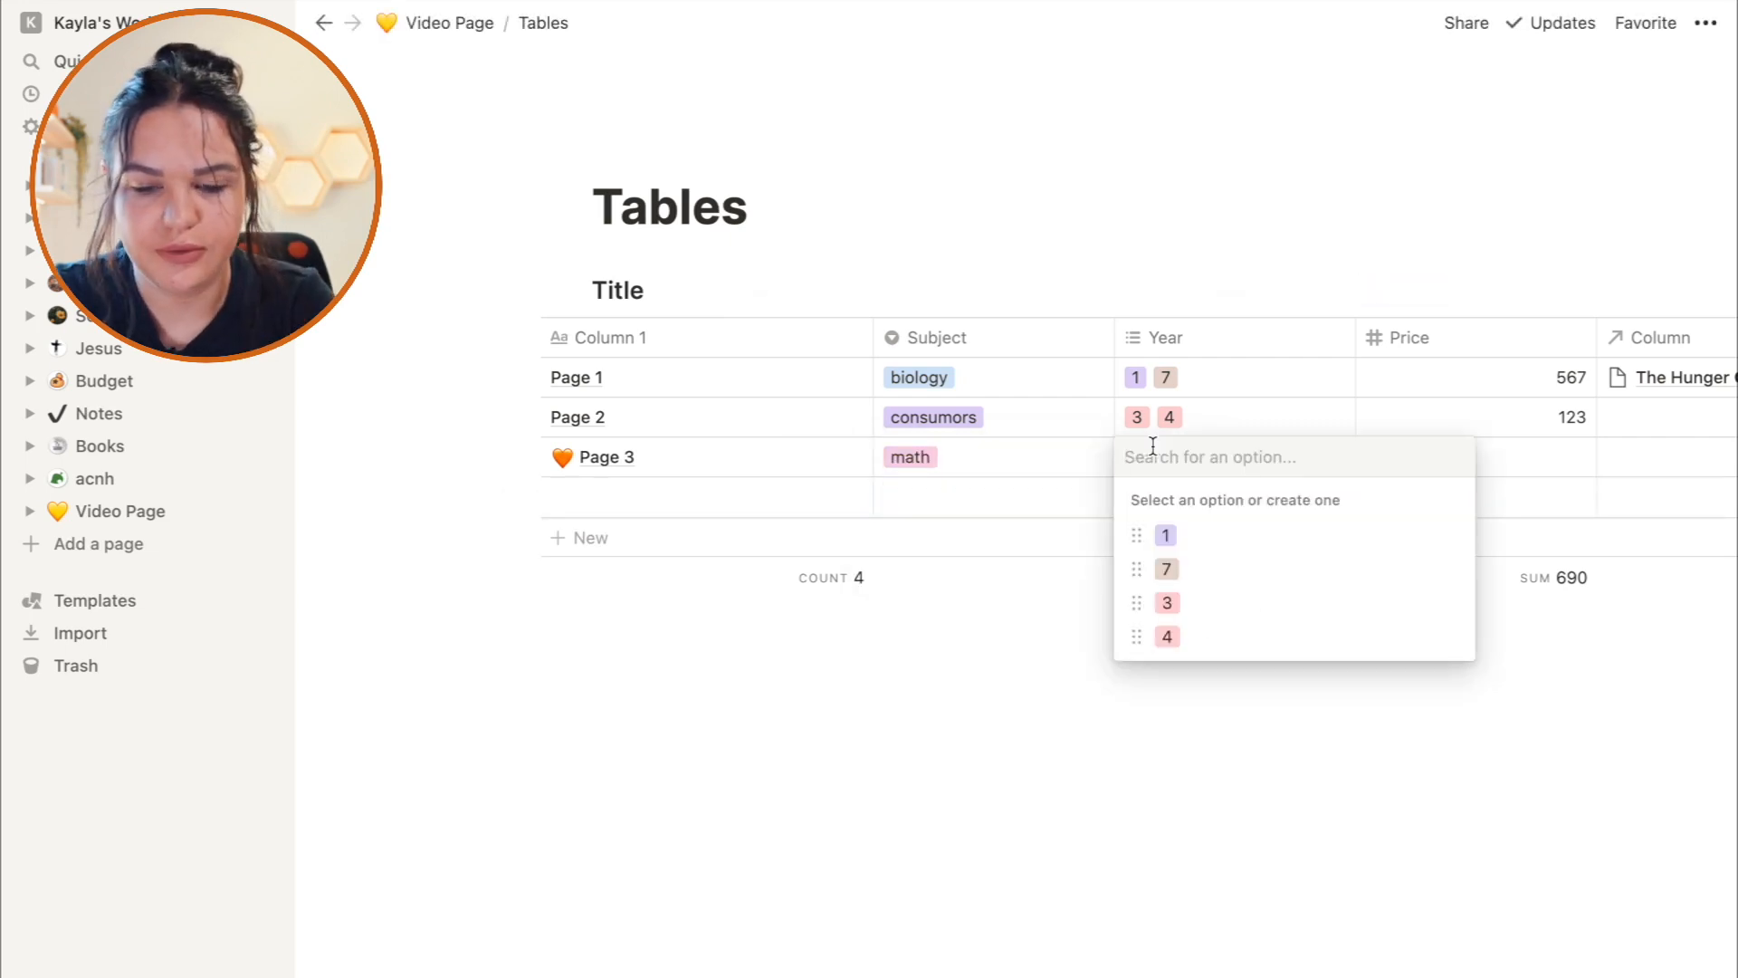
type("5 7")
key("Return")
type("7")
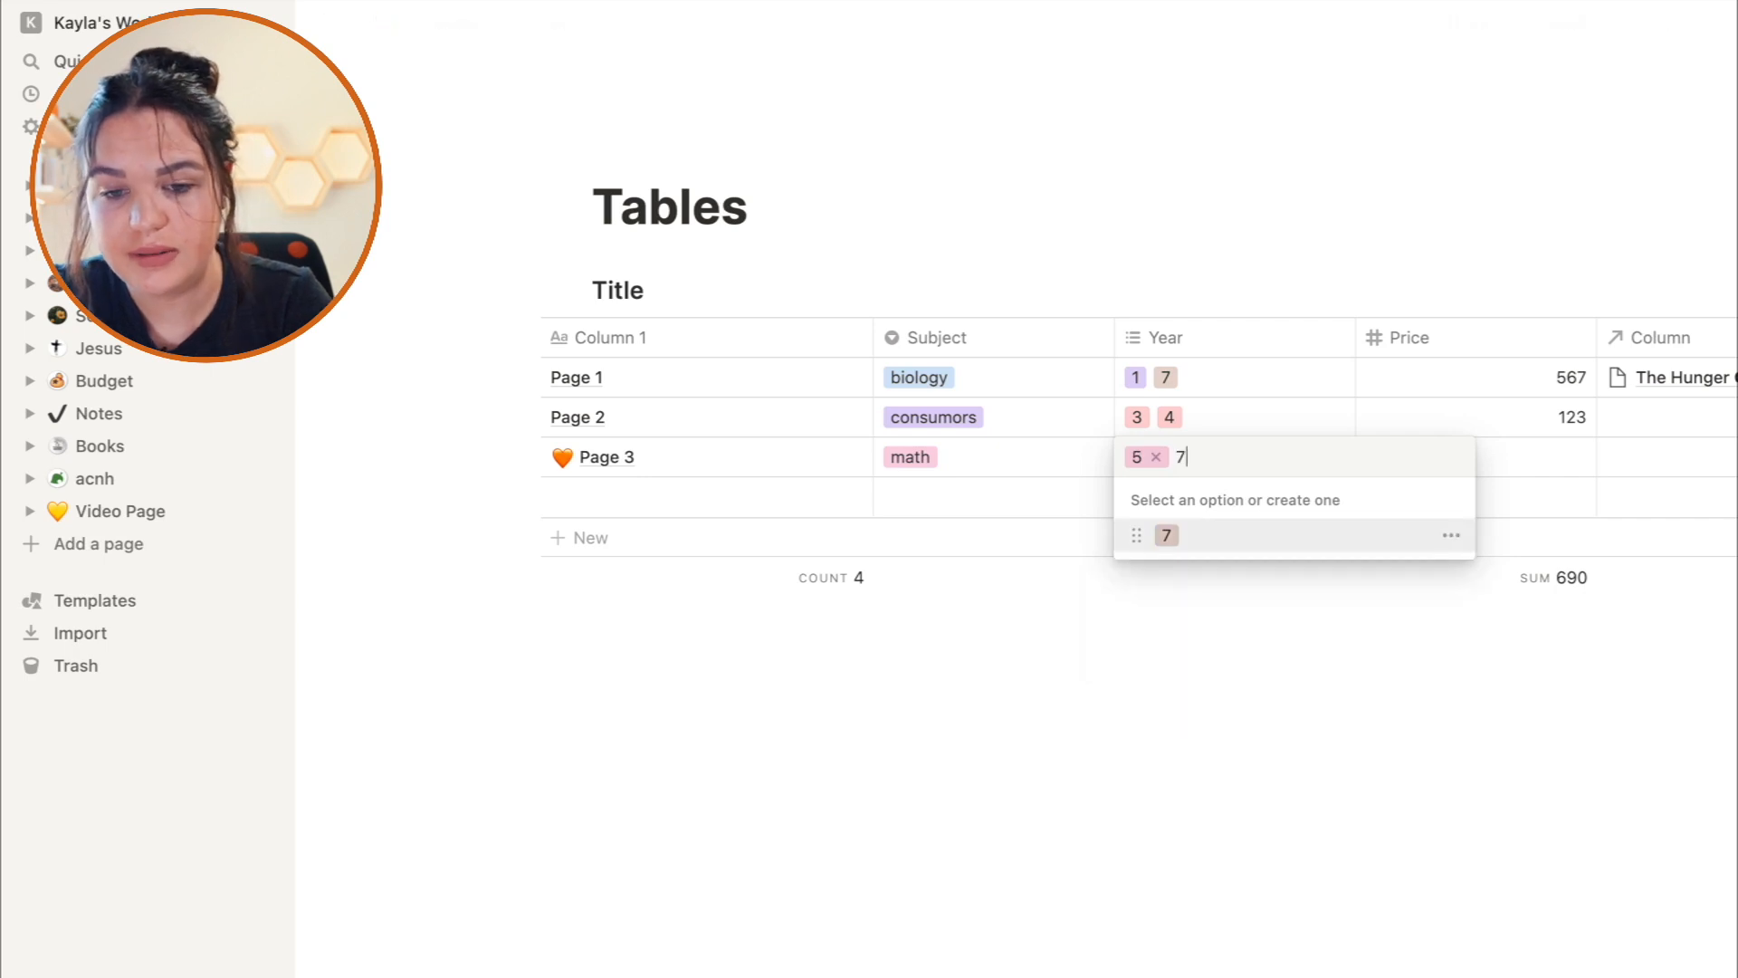
key("Return")
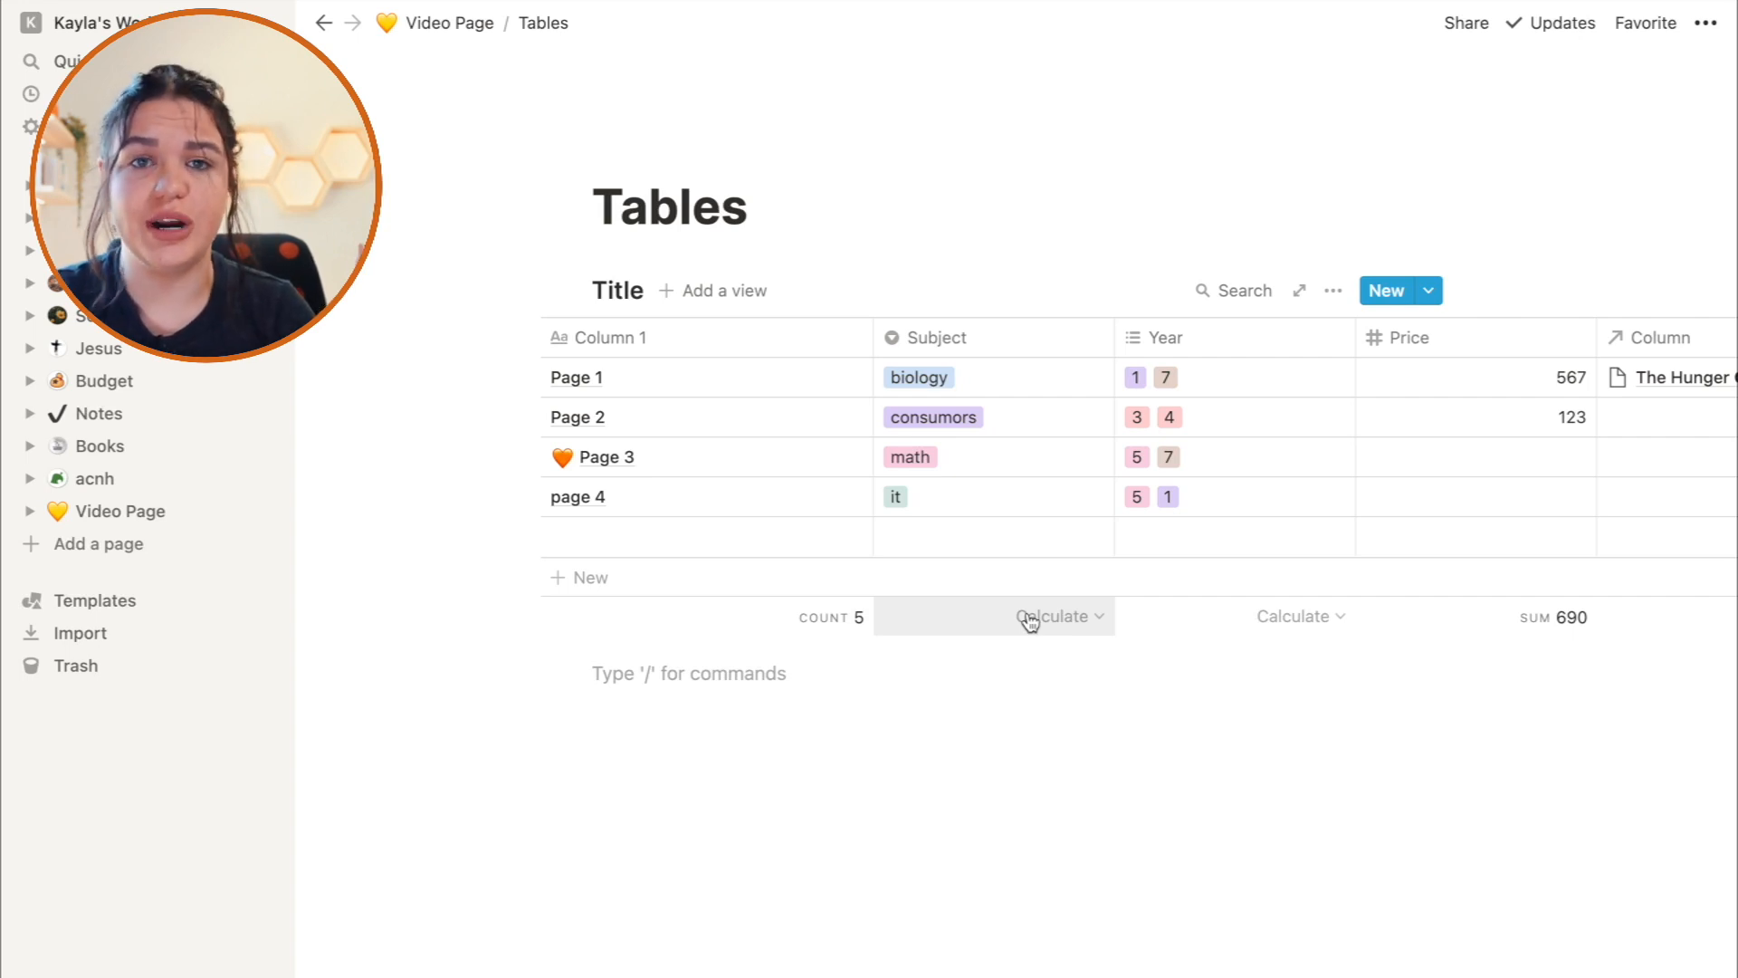
Add a filter to the Title database that shows only entries whose Year contains 5.
left_click(1334, 292)
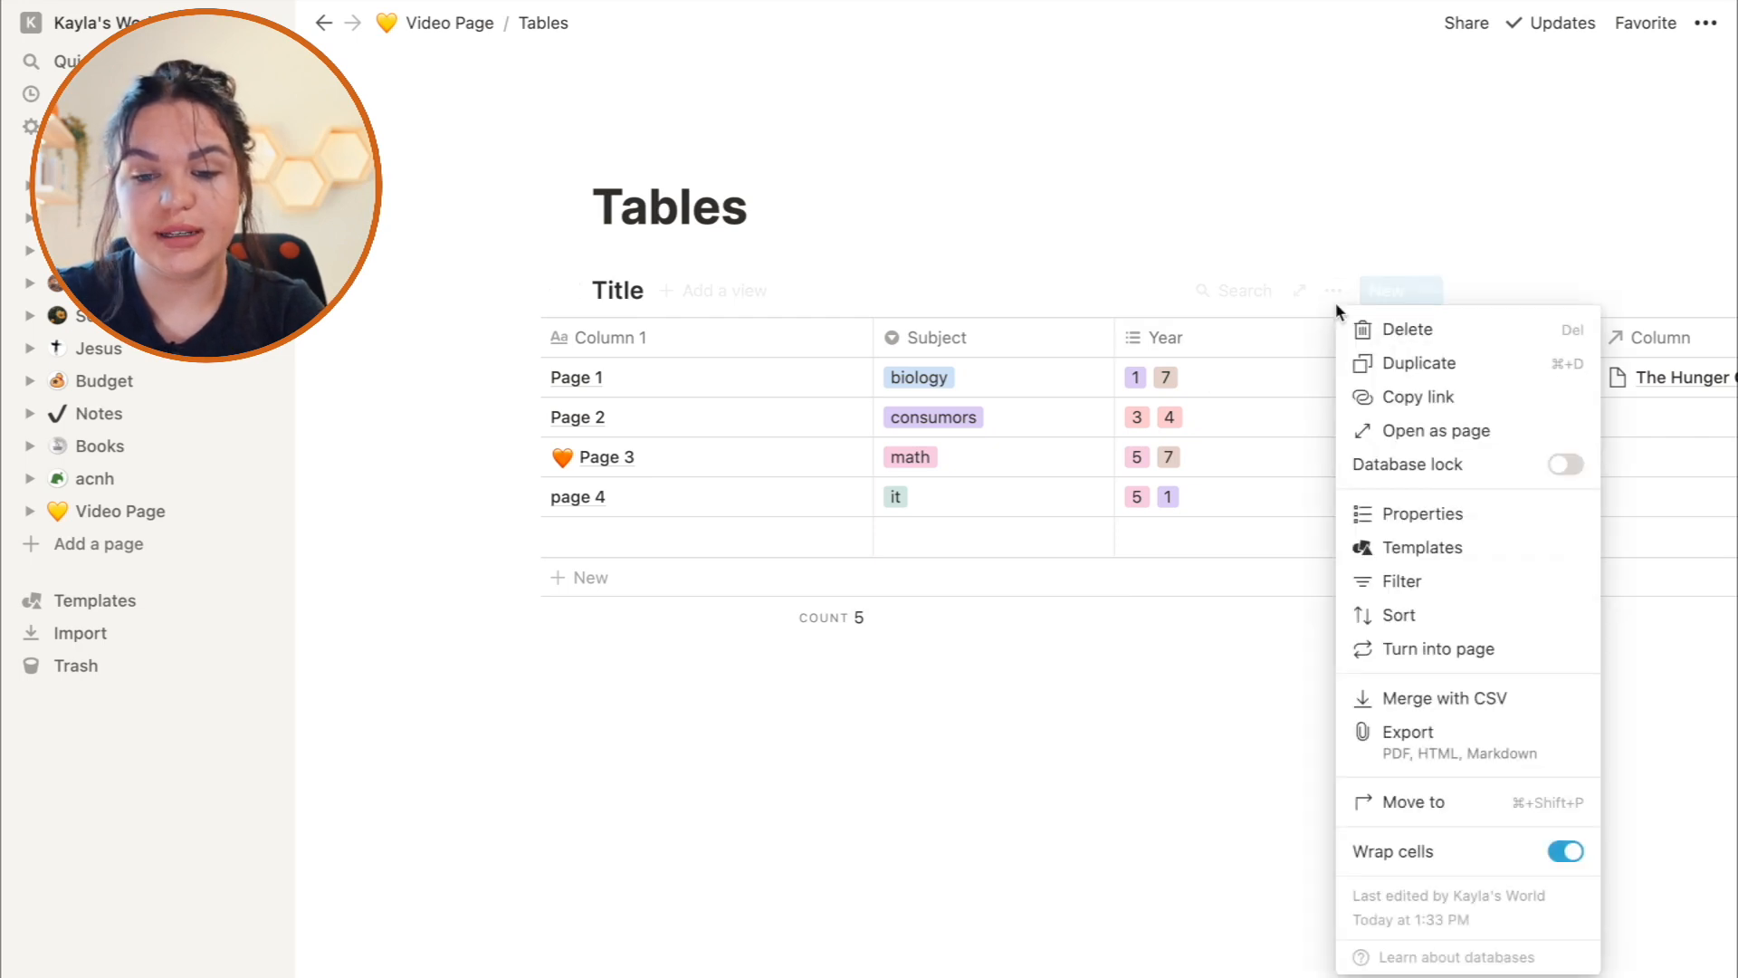
left_click(1387, 584)
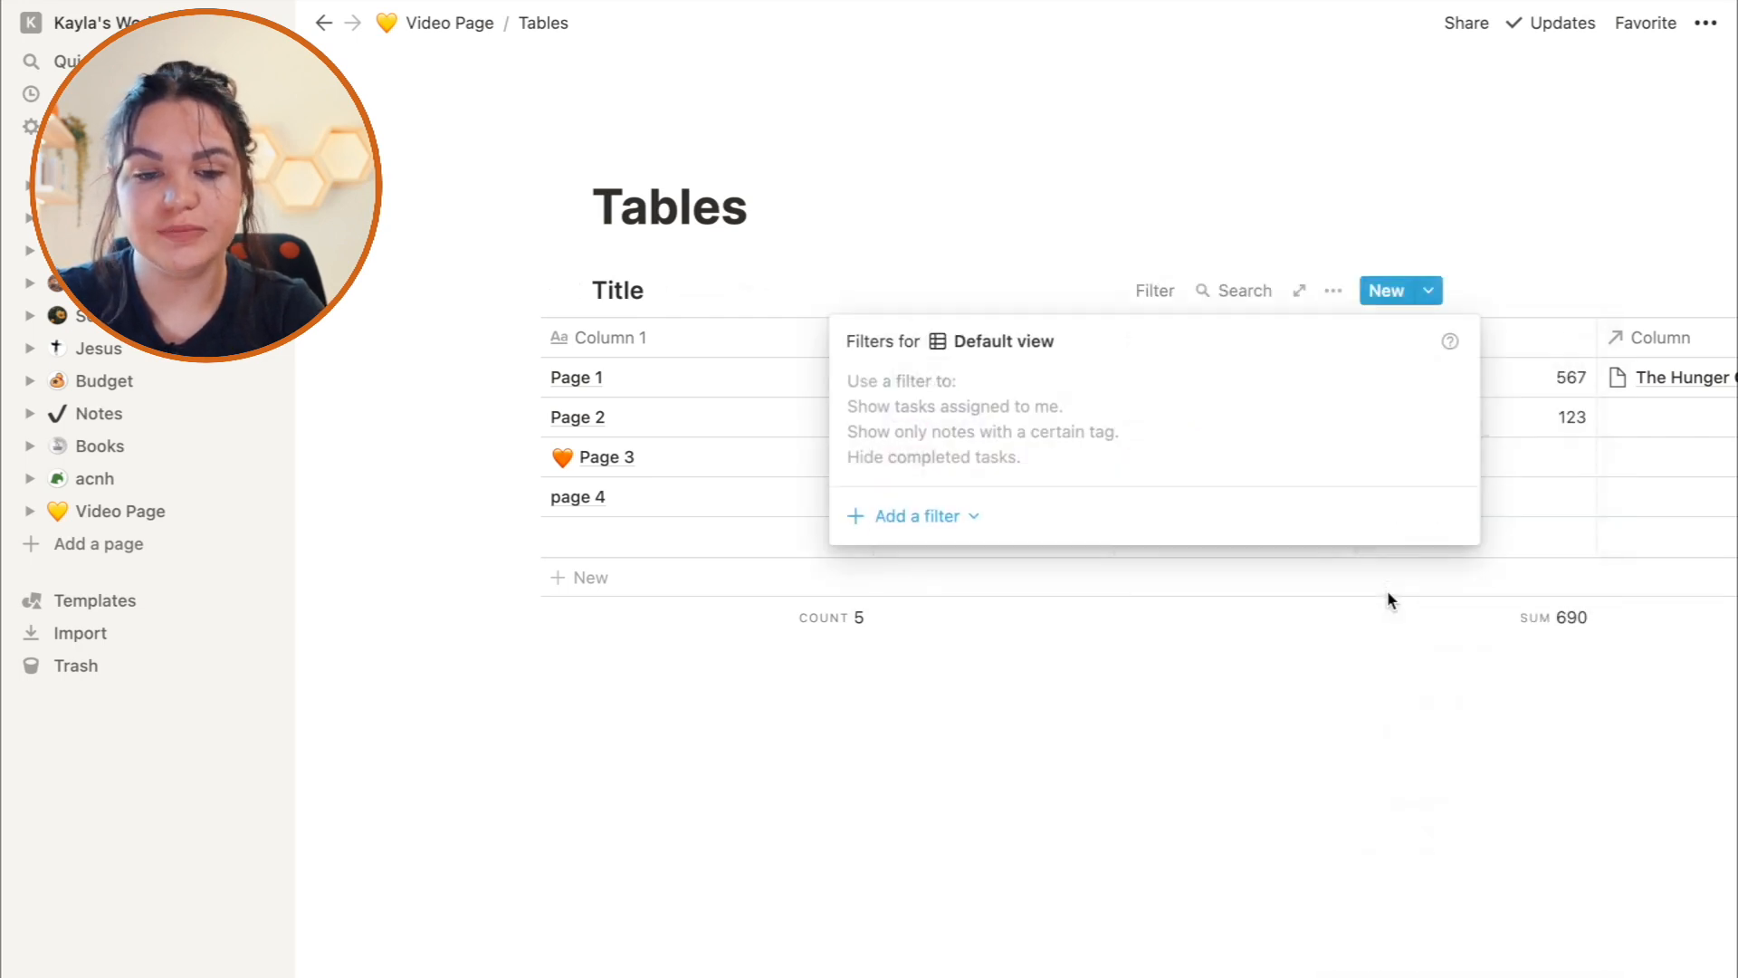
left_click(932, 520)
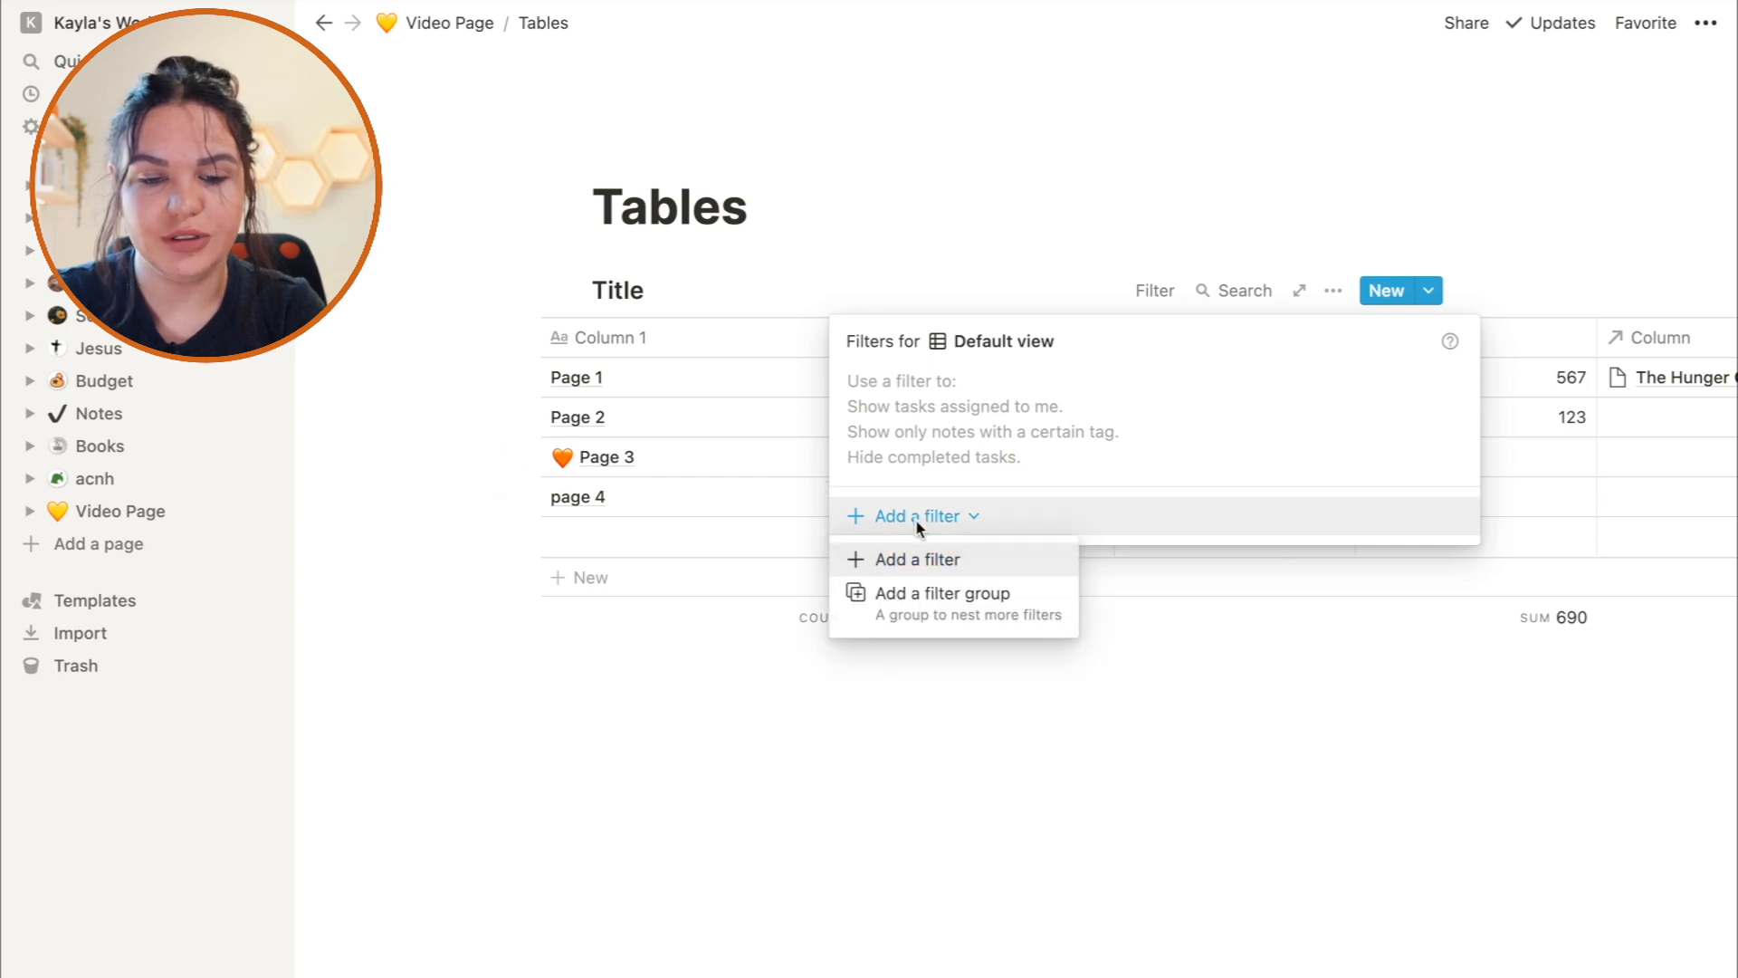
left_click(916, 555)
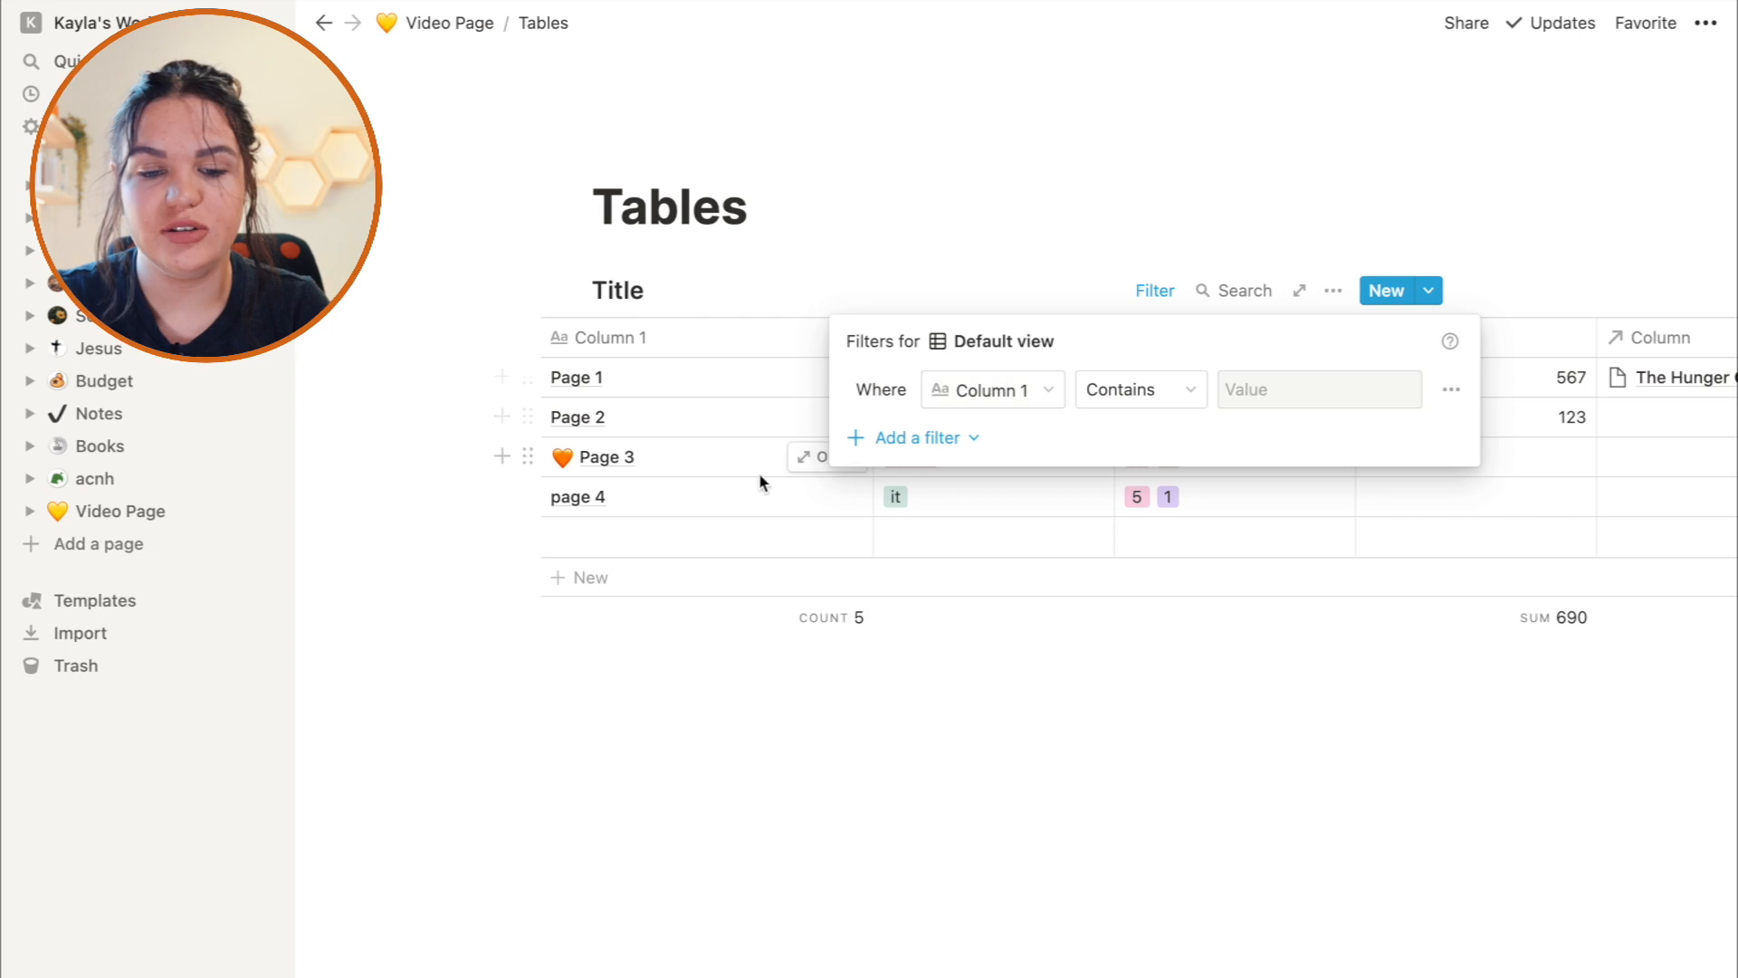
left_click(1025, 393)
left_click(944, 623)
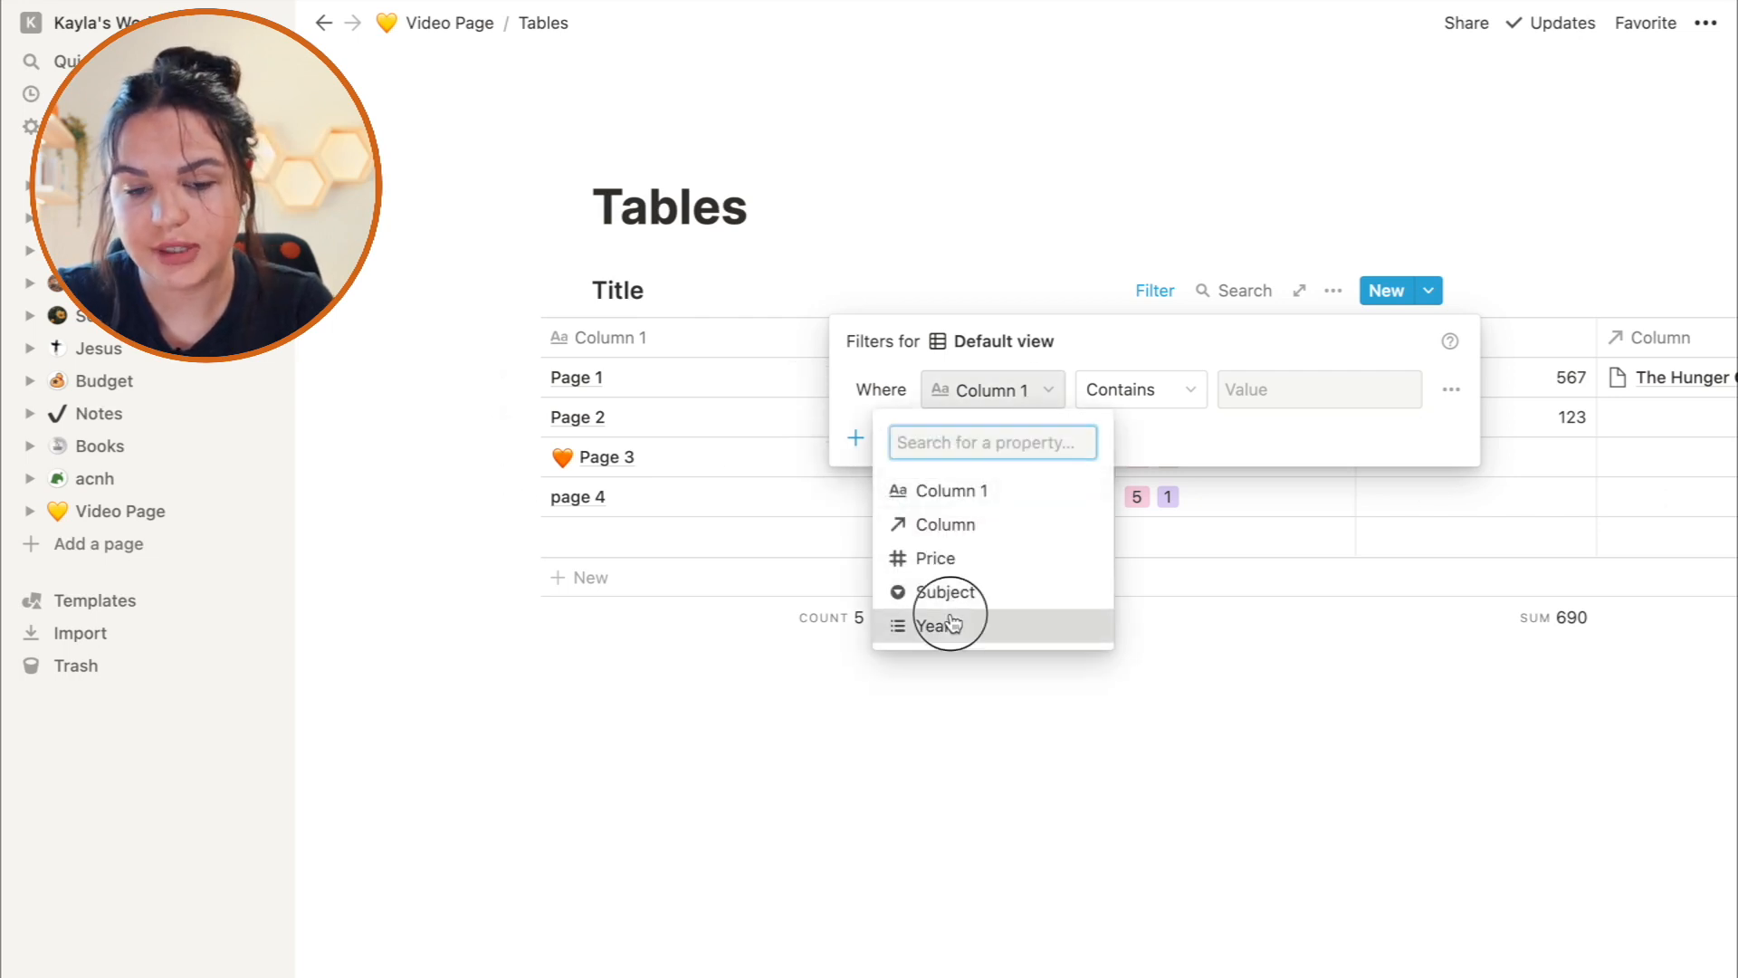
left_click(1335, 389)
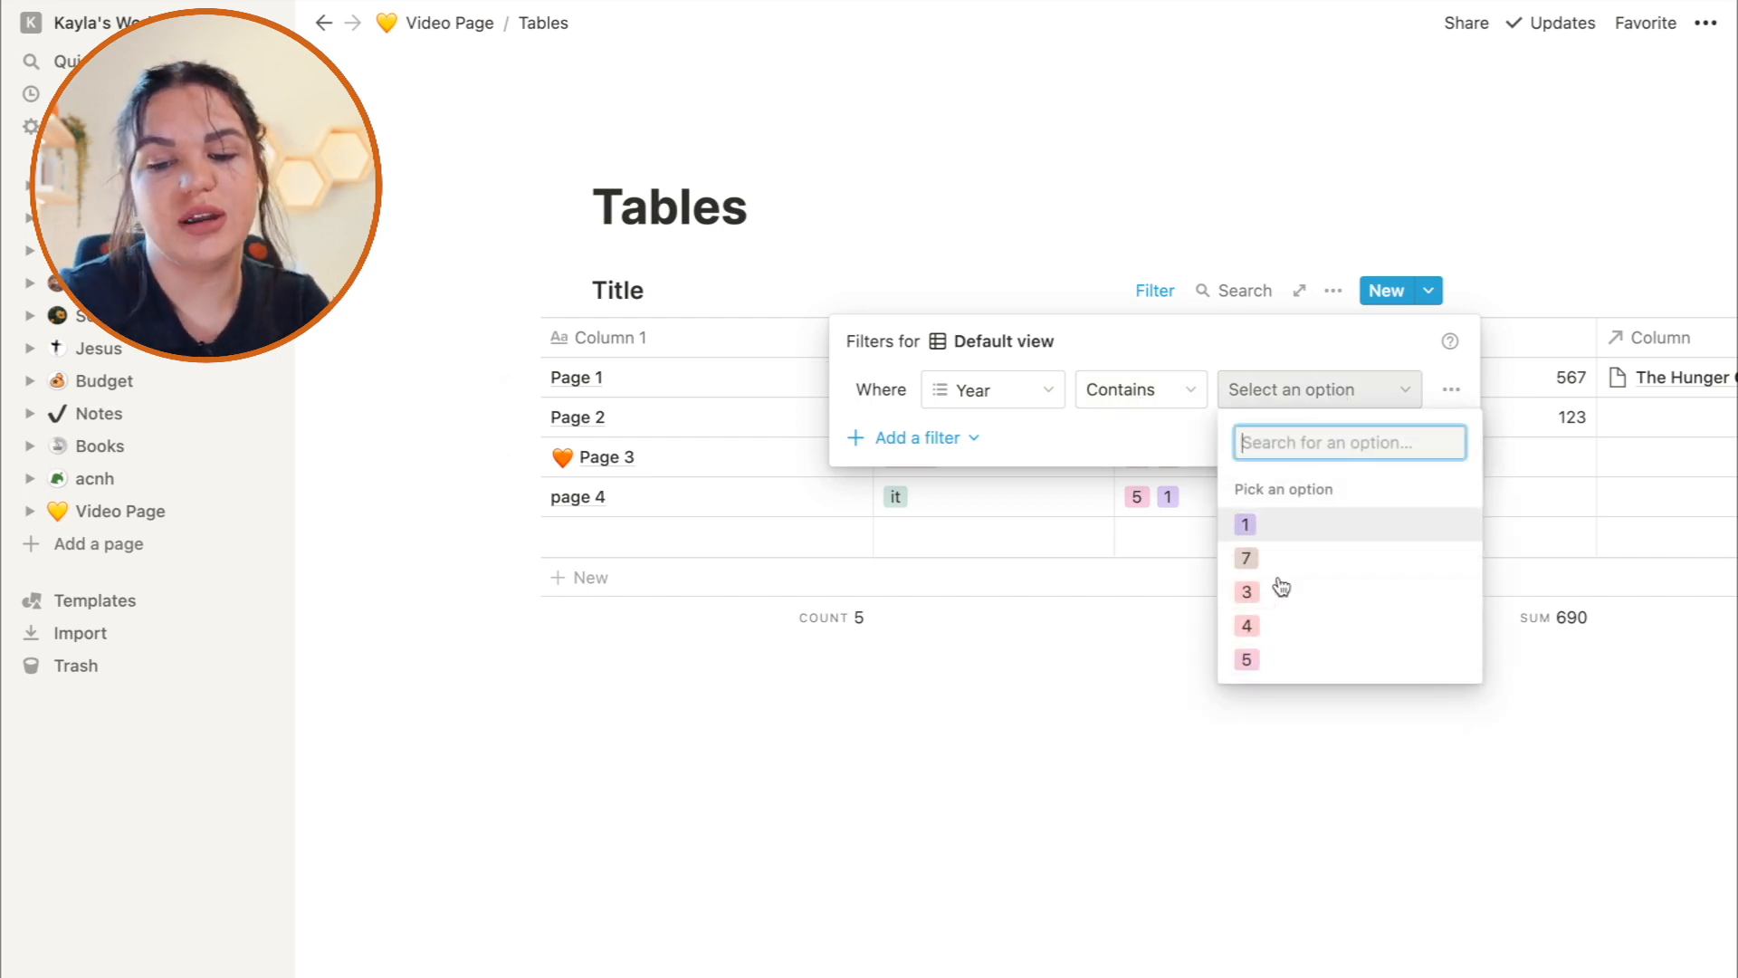
left_click(1248, 659)
left_click(1158, 677)
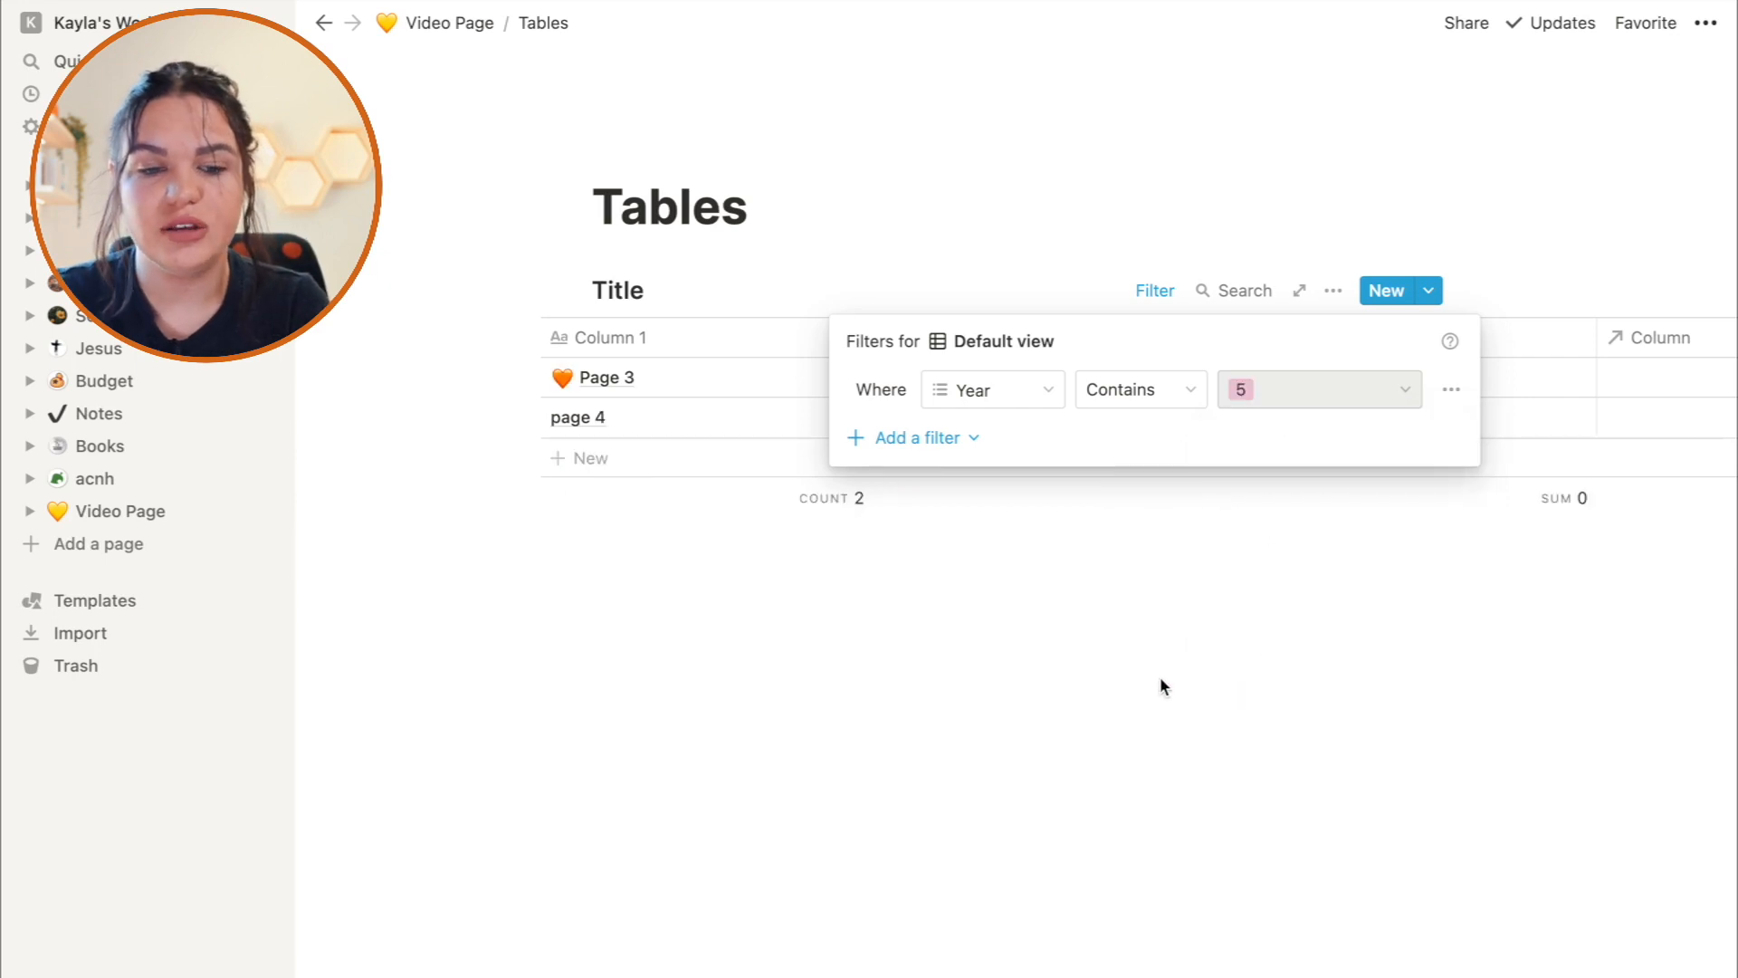
left_click(1156, 667)
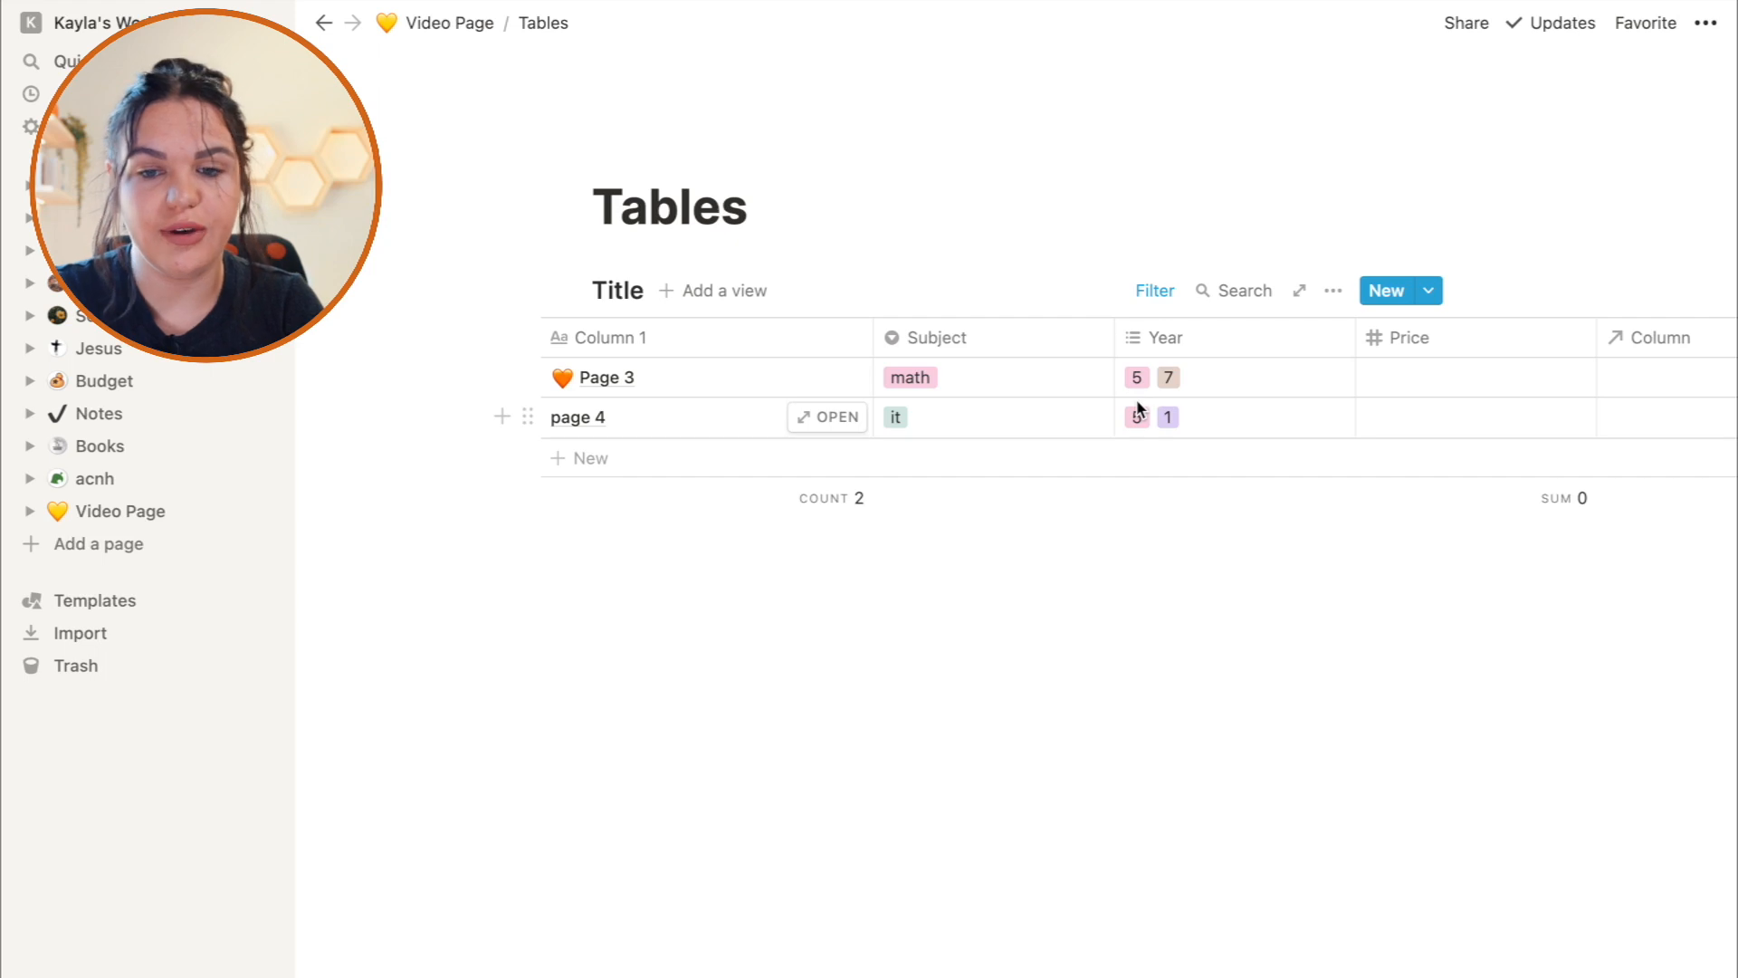
Change the database filter to show only entries whose Price equals 567.
left_click(1331, 292)
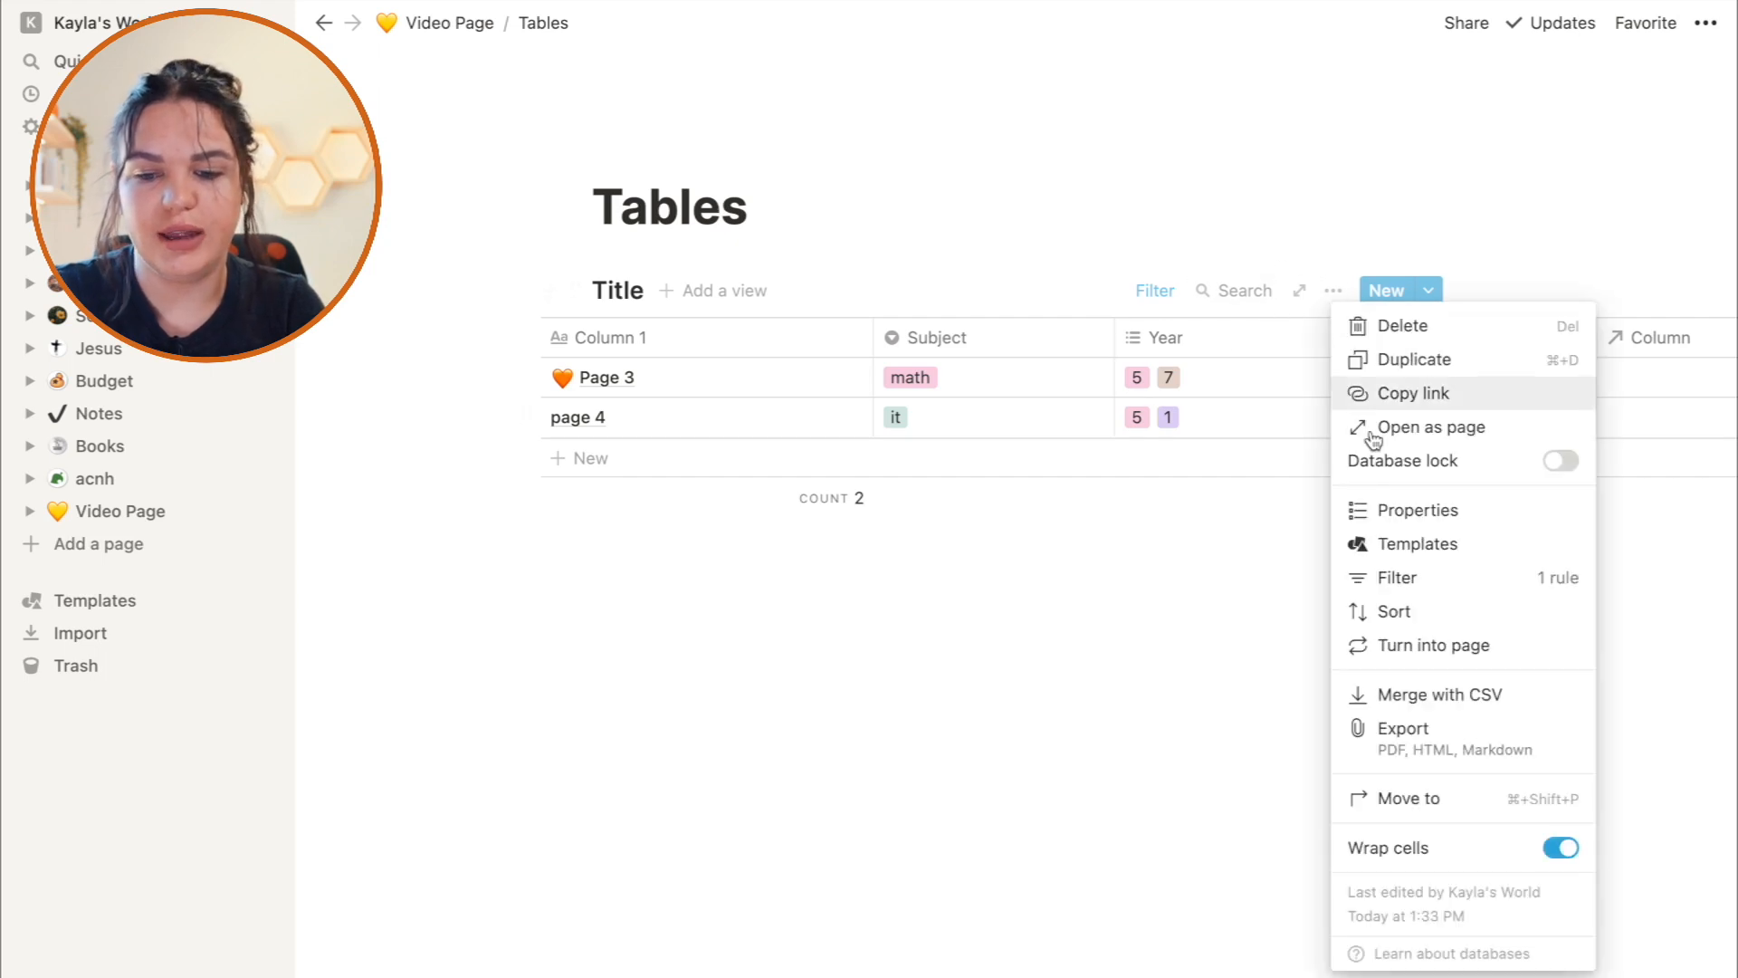
left_click(1397, 577)
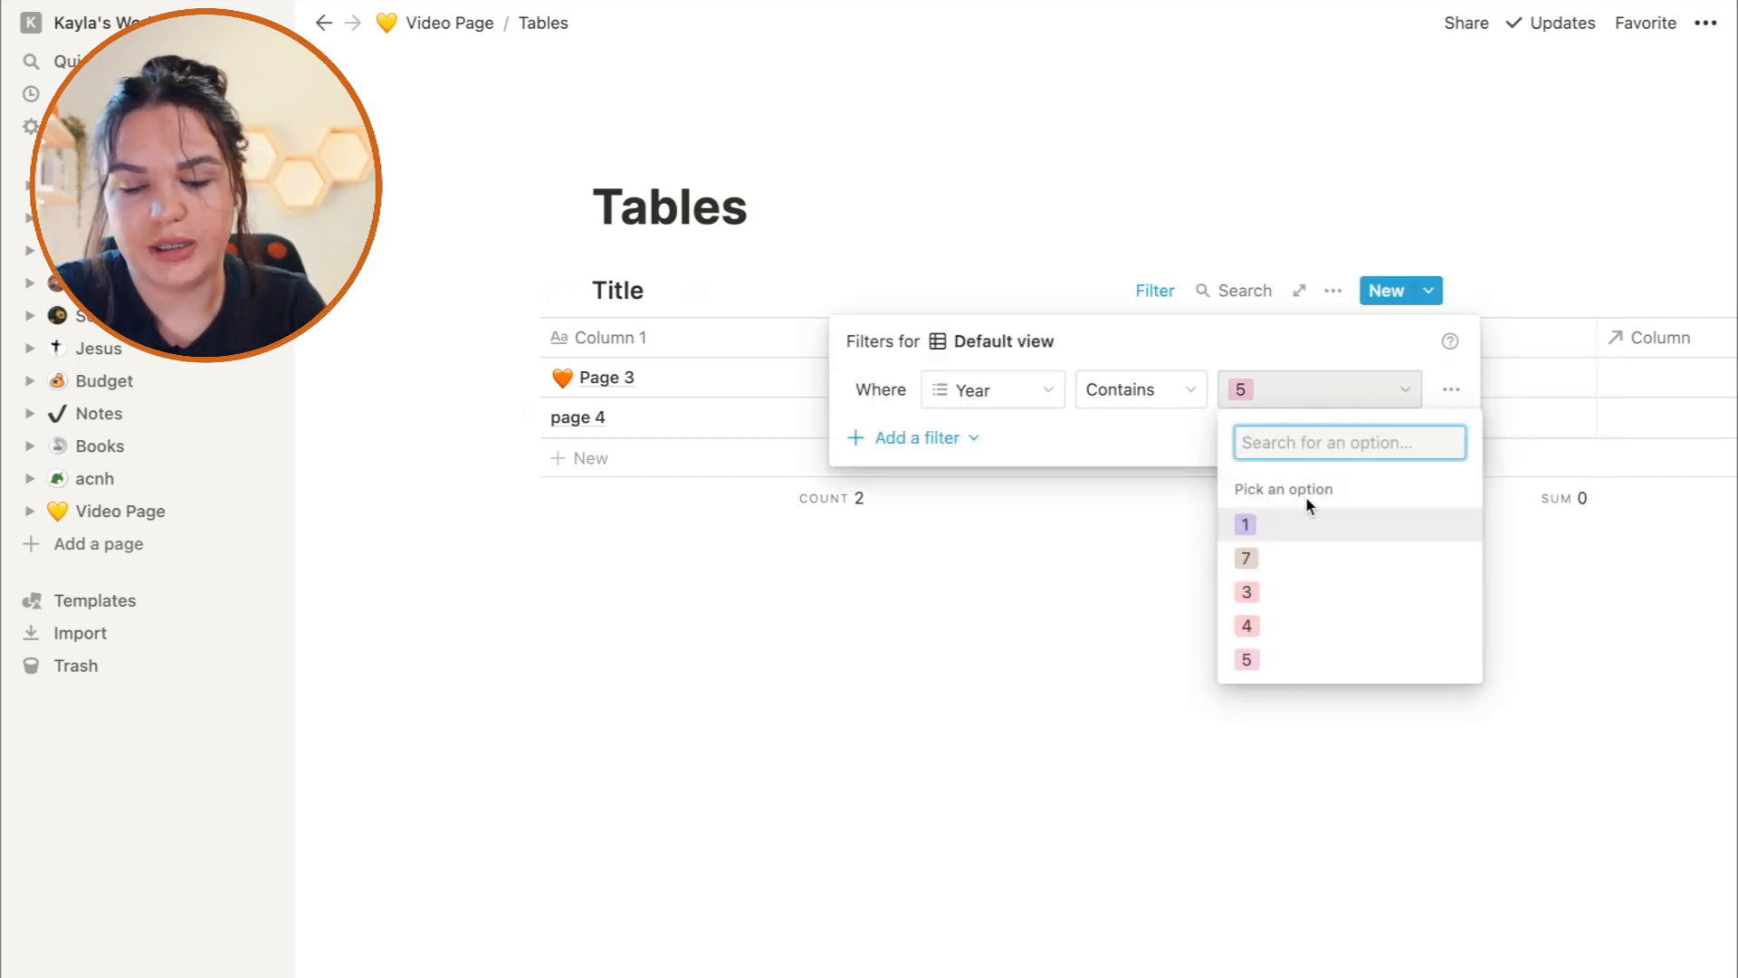
left_click(990, 389)
left_click(977, 552)
left_click(1261, 392)
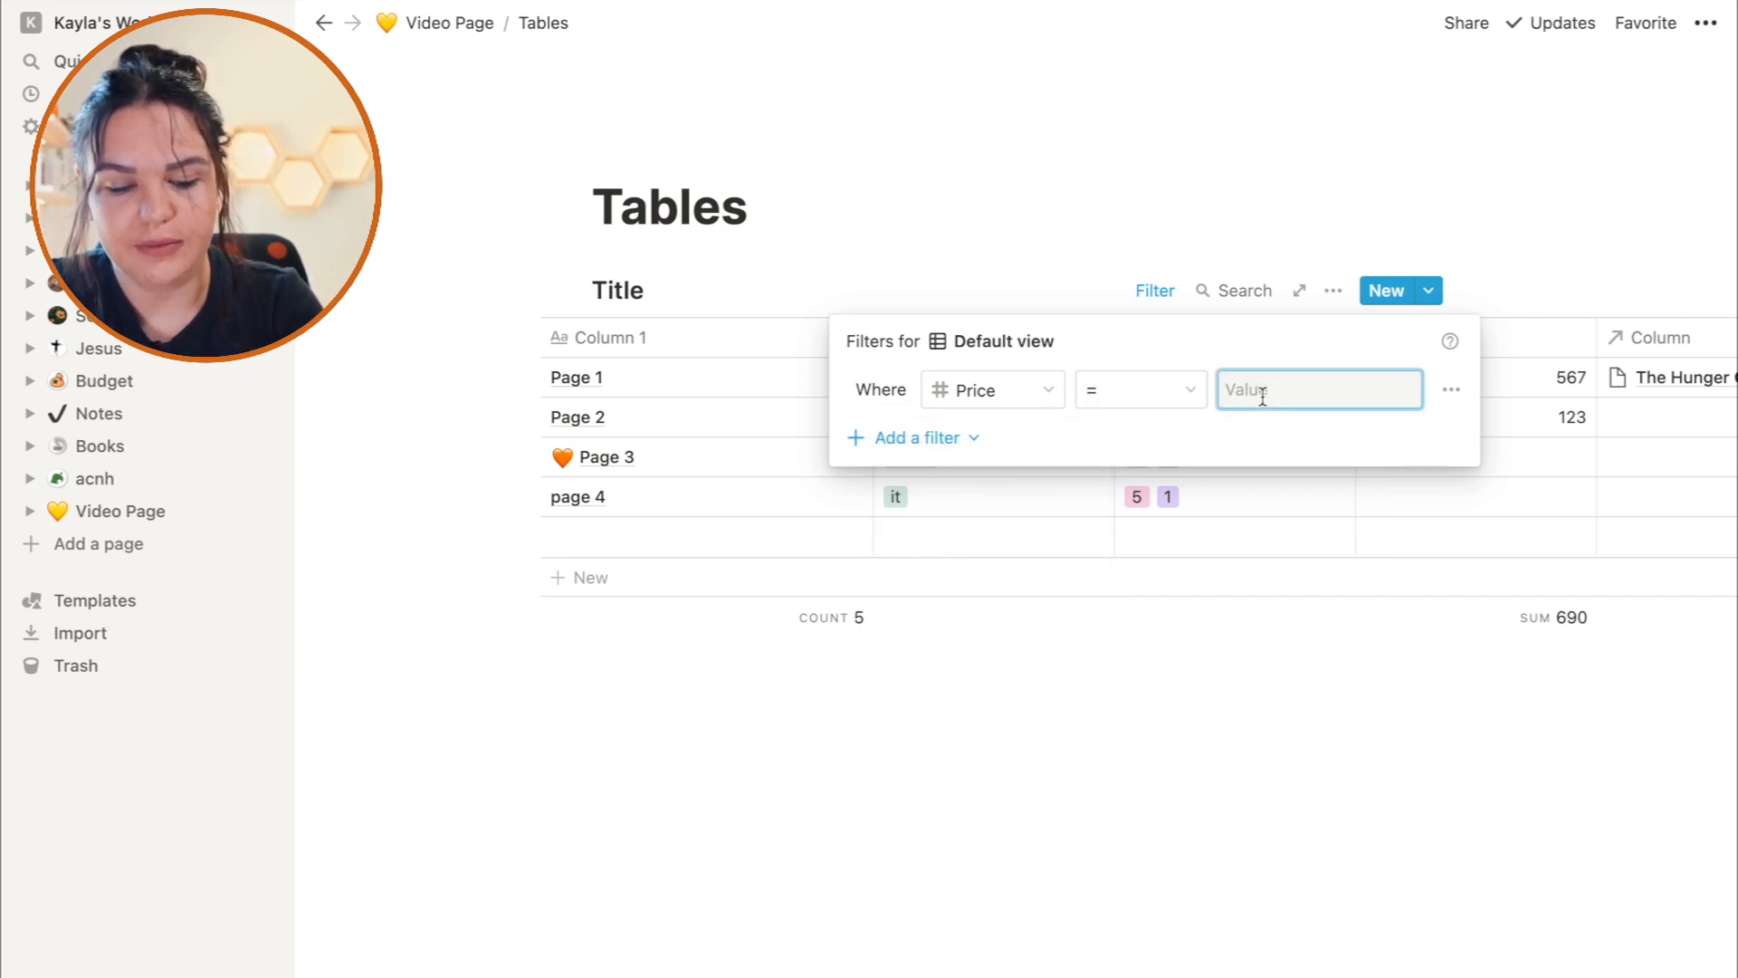
type("567")
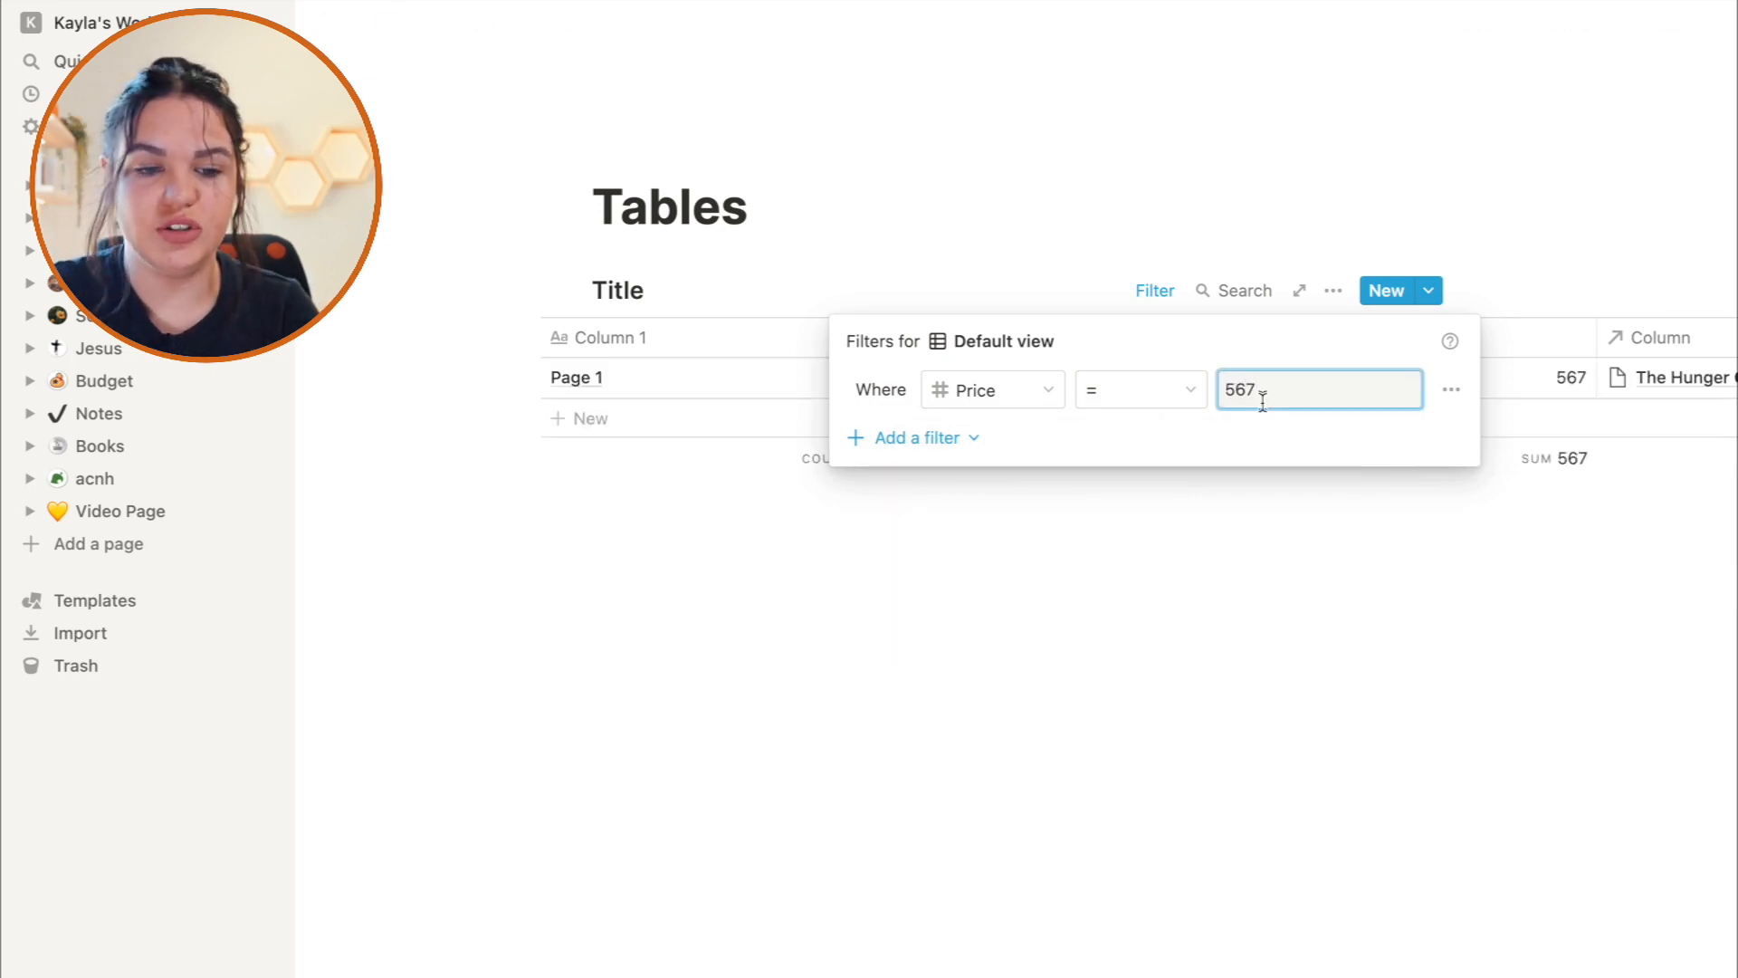
left_click(1313, 486)
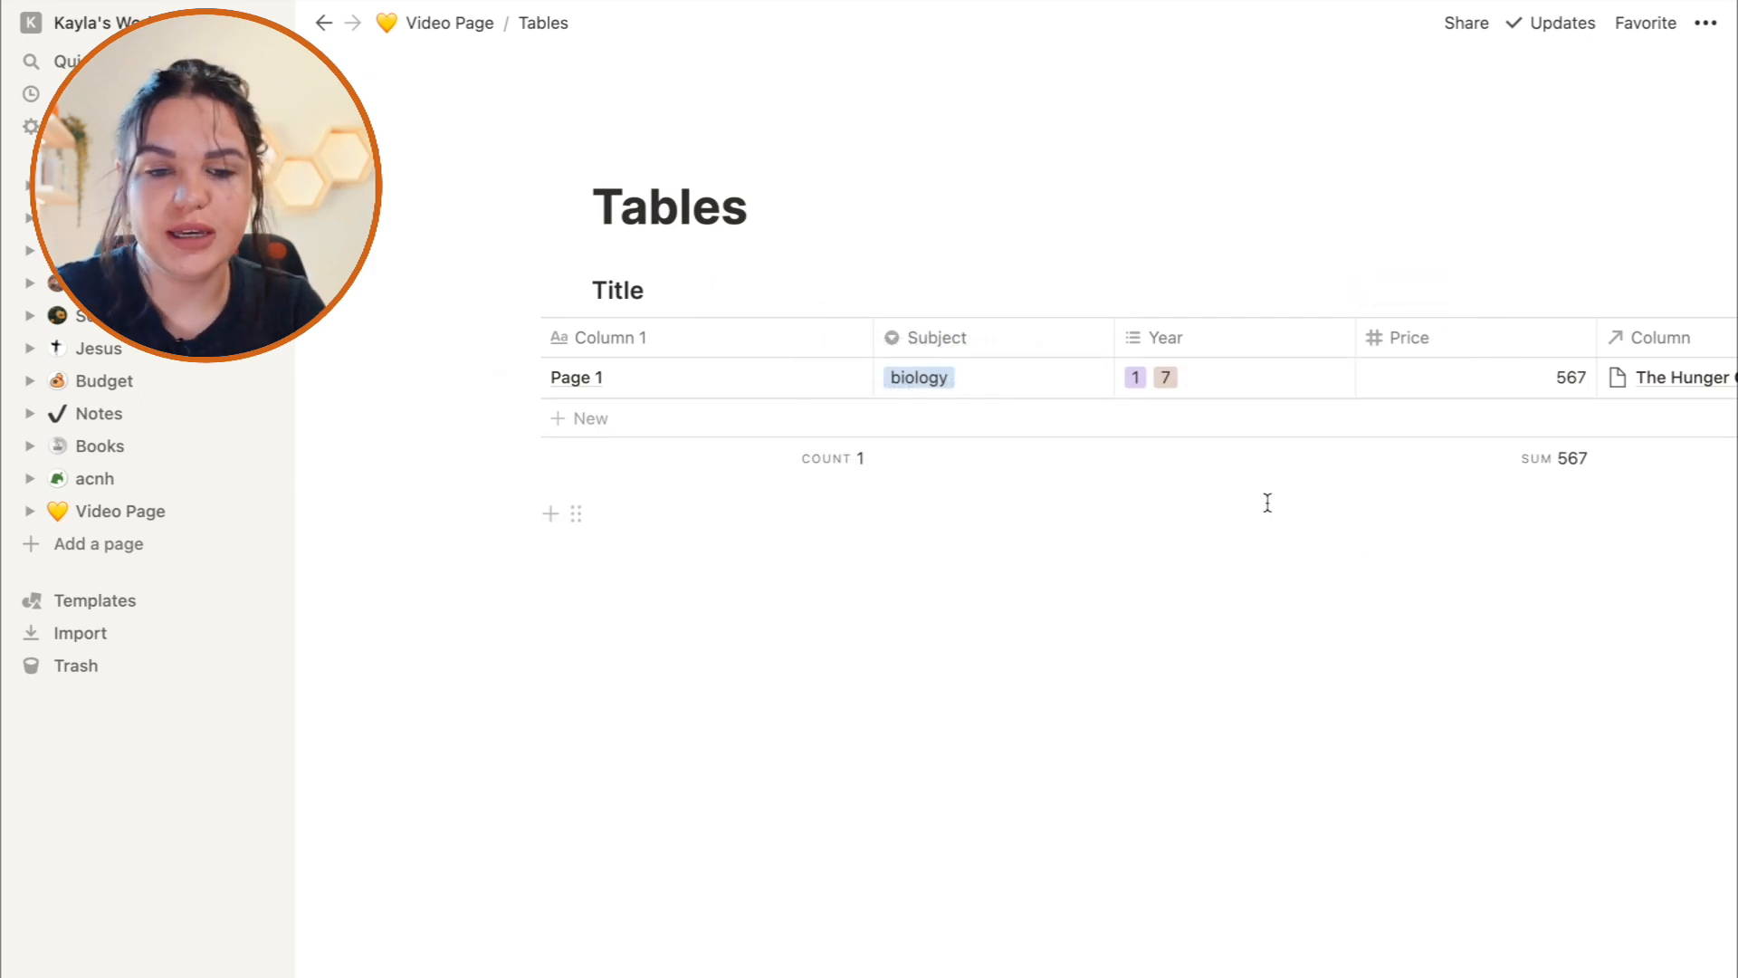
Remove the Price filter from the Title database.
left_click(1139, 292)
left_click(1451, 389)
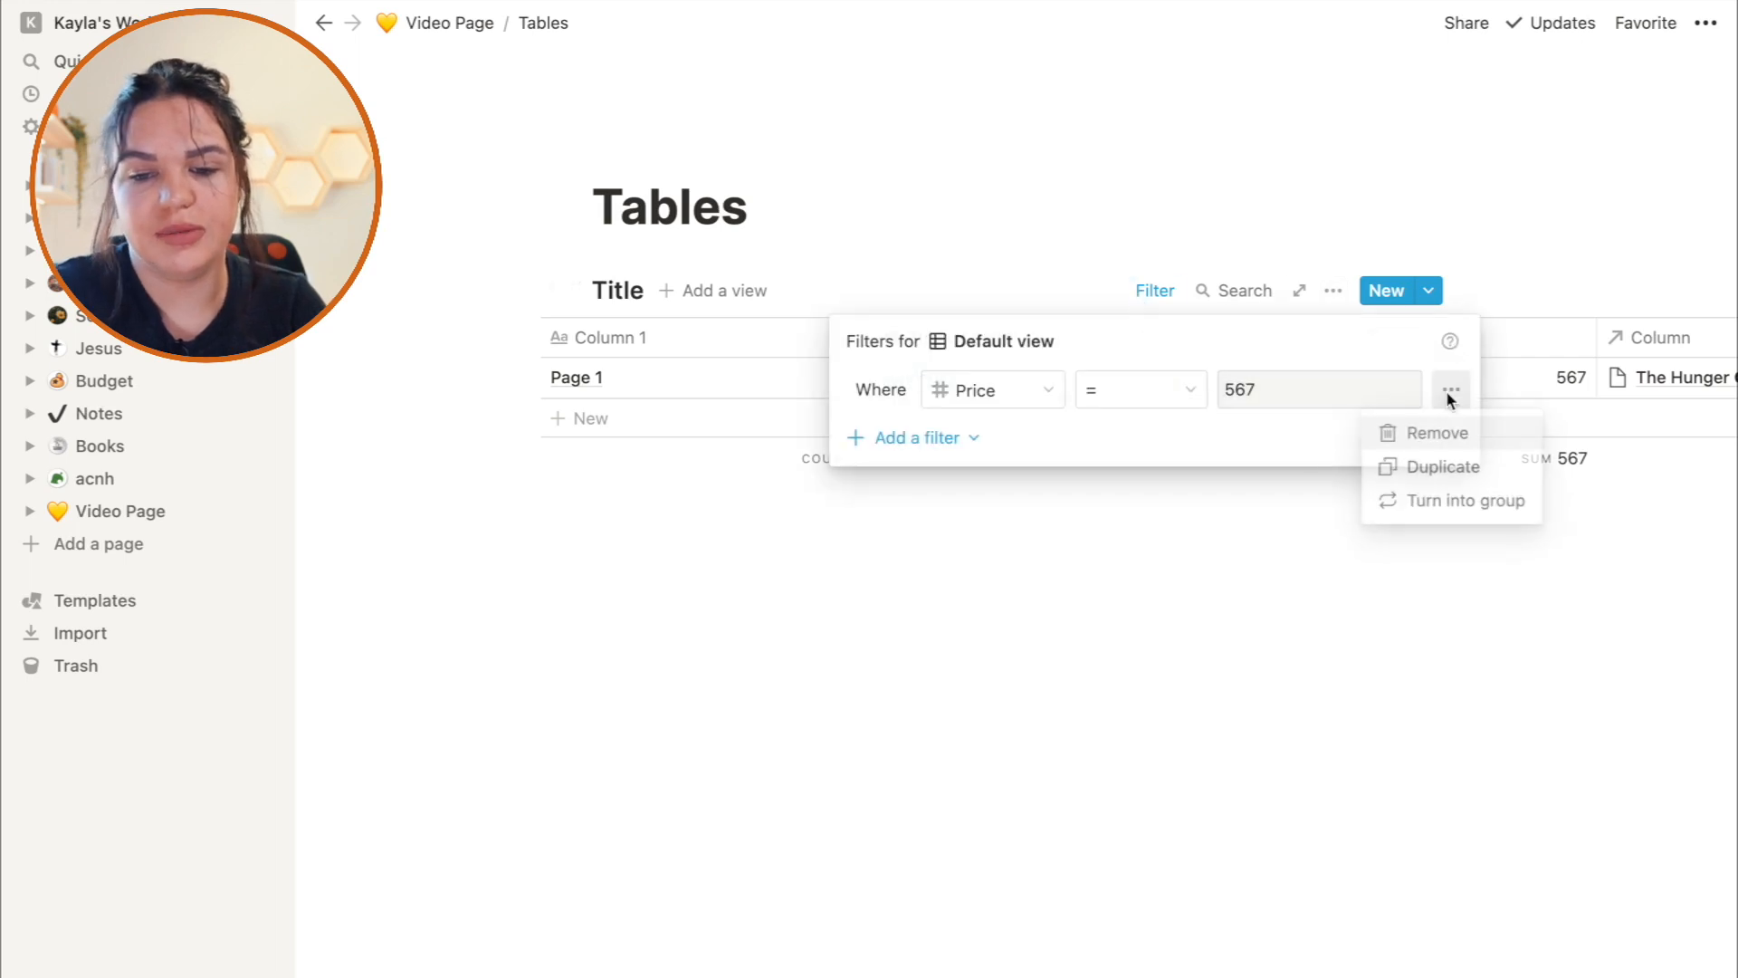
left_click(1436, 432)
left_click(947, 637)
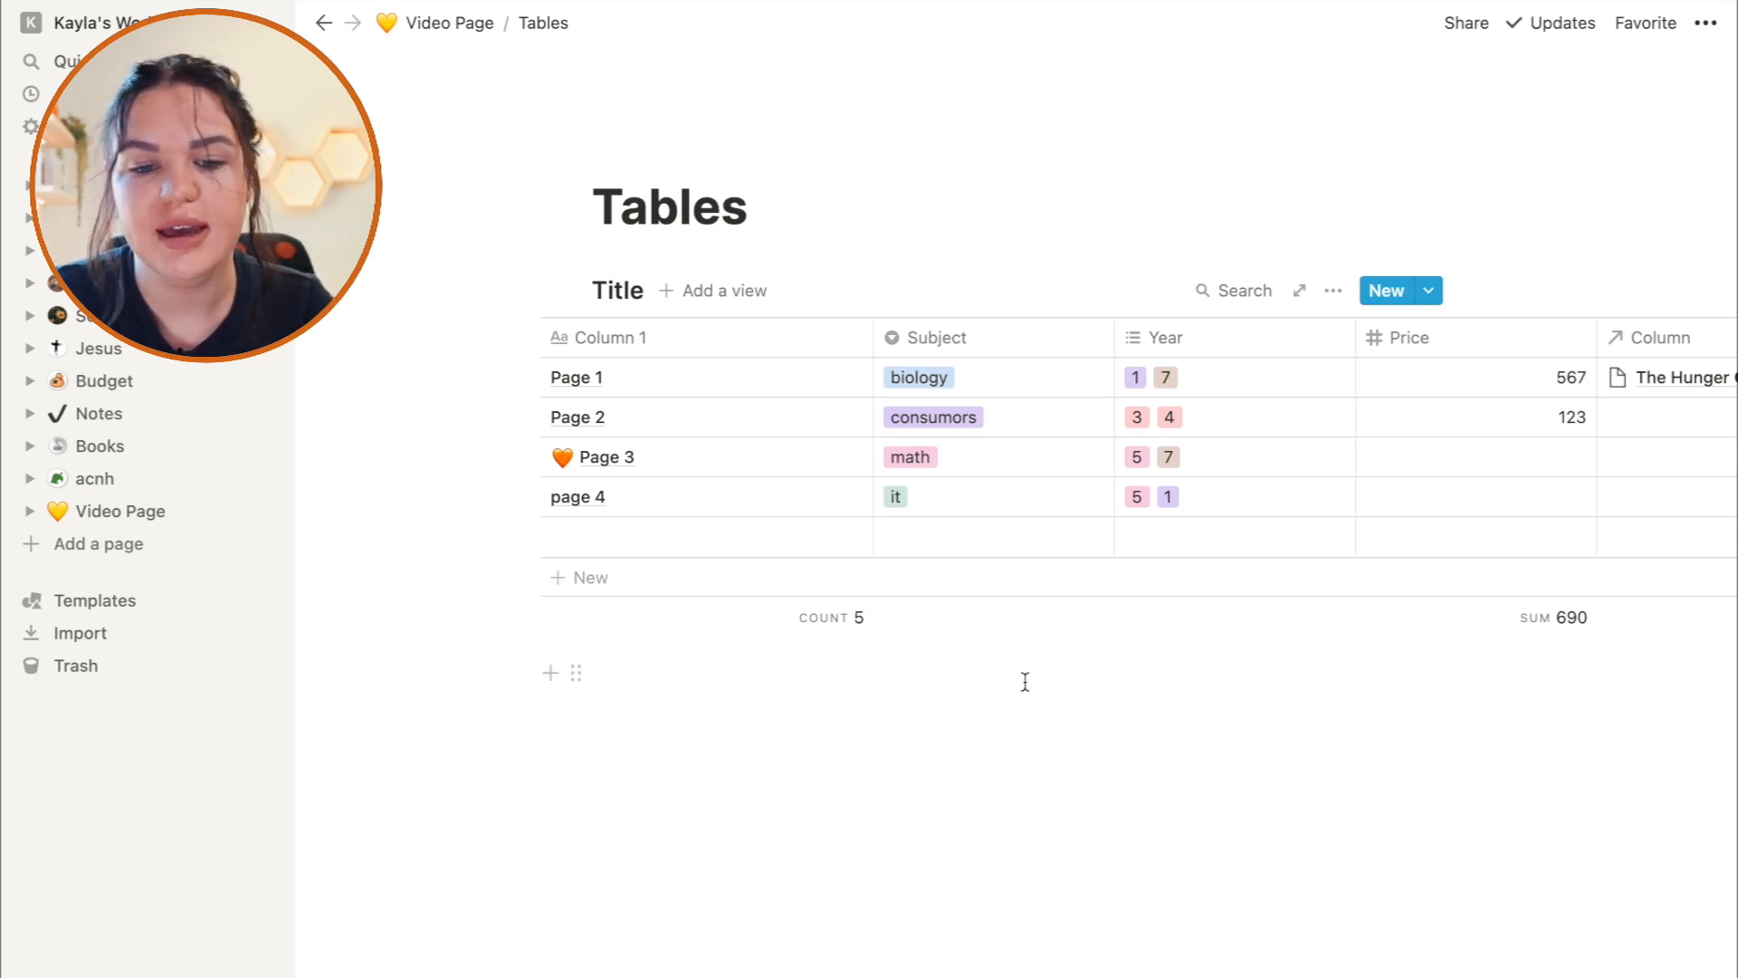
Add a new Checkbox property named Done after the last column of the database.
scroll(1252, 632, "right", 5)
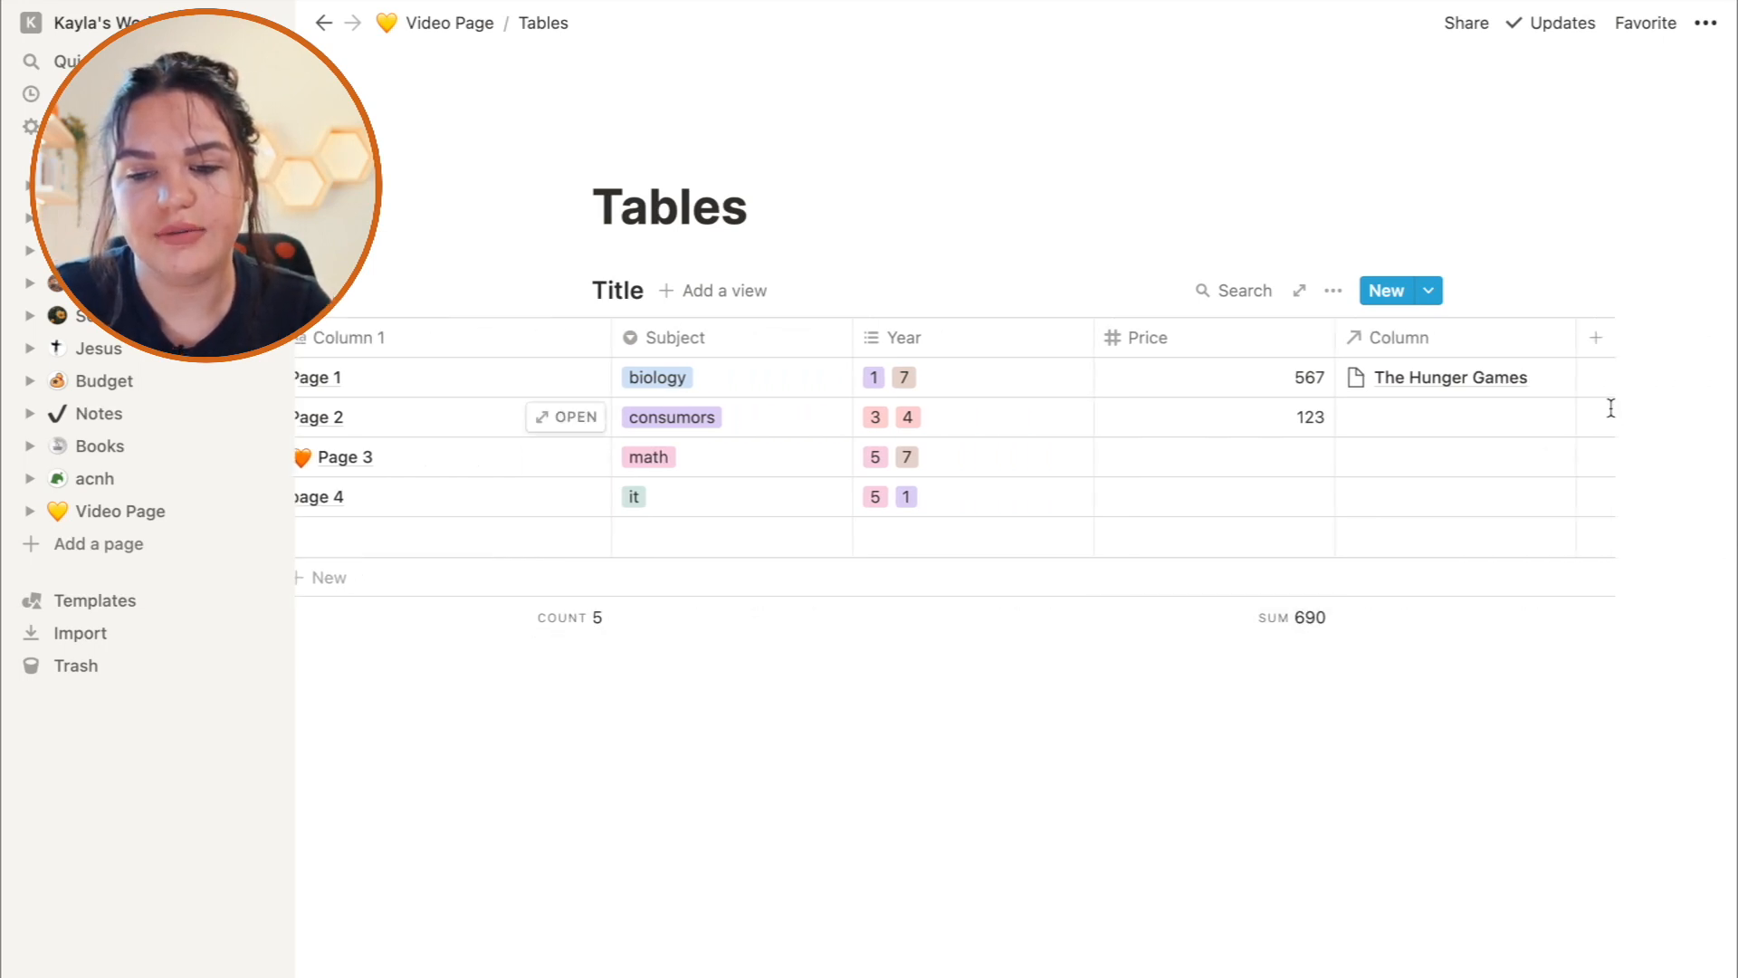
left_click(1596, 340)
type("ch")
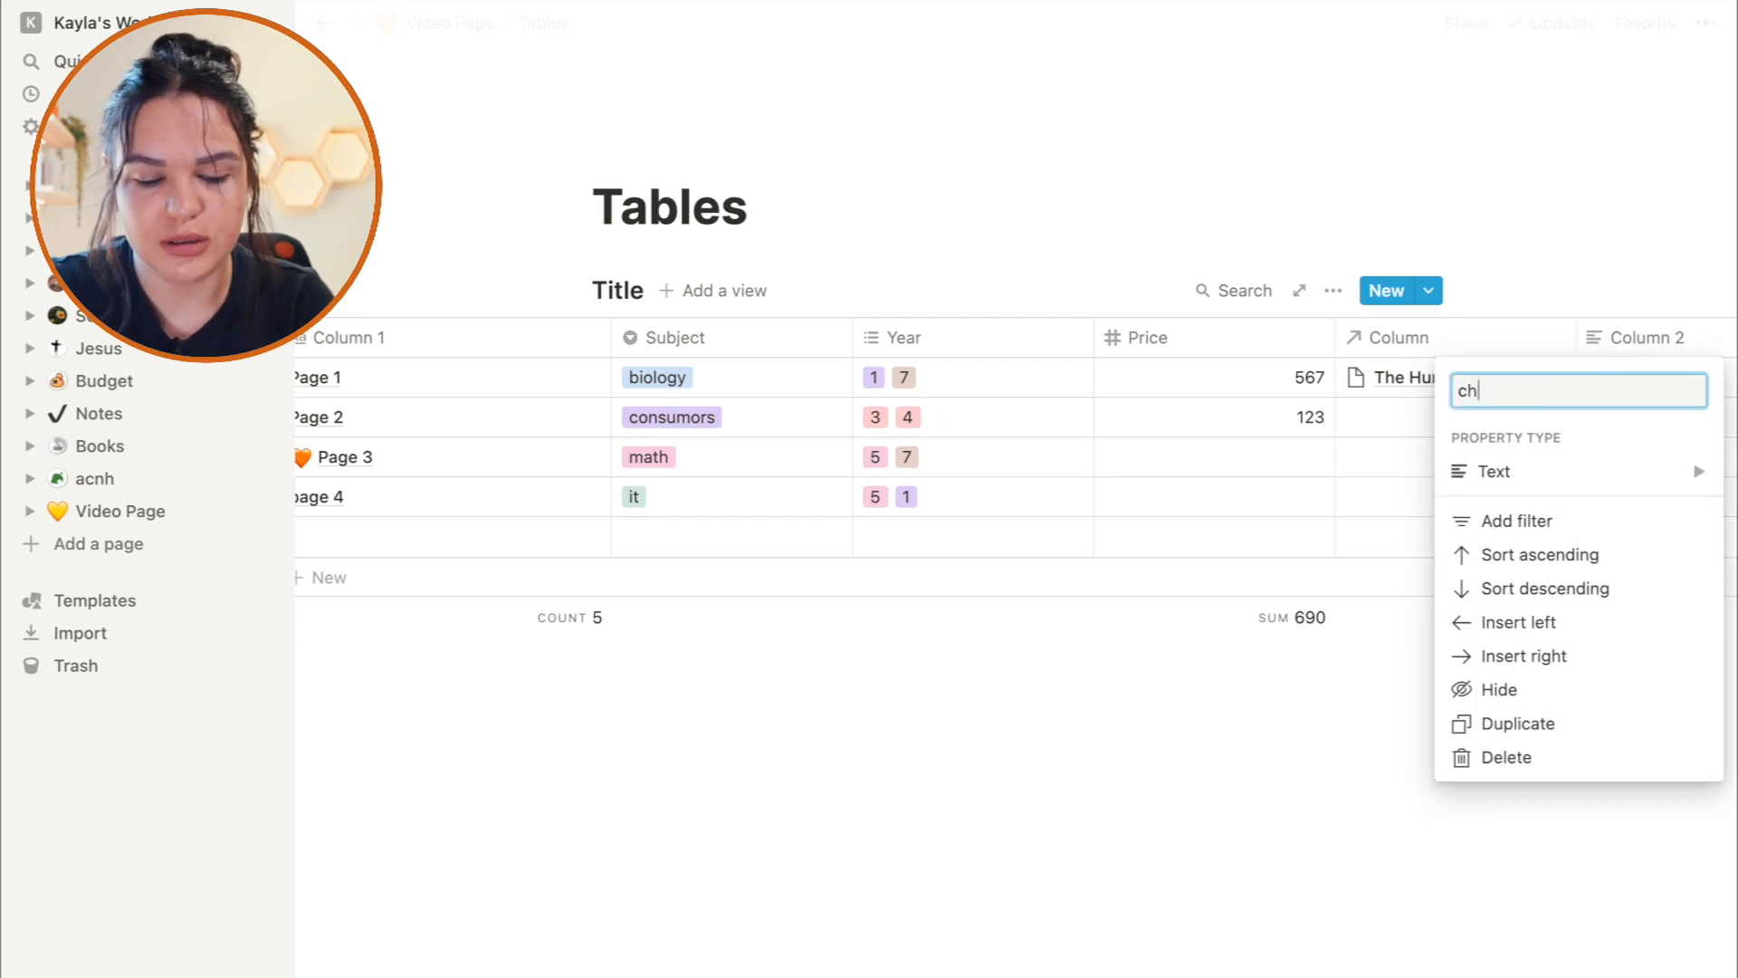
key("BackSpace")
type("Do")
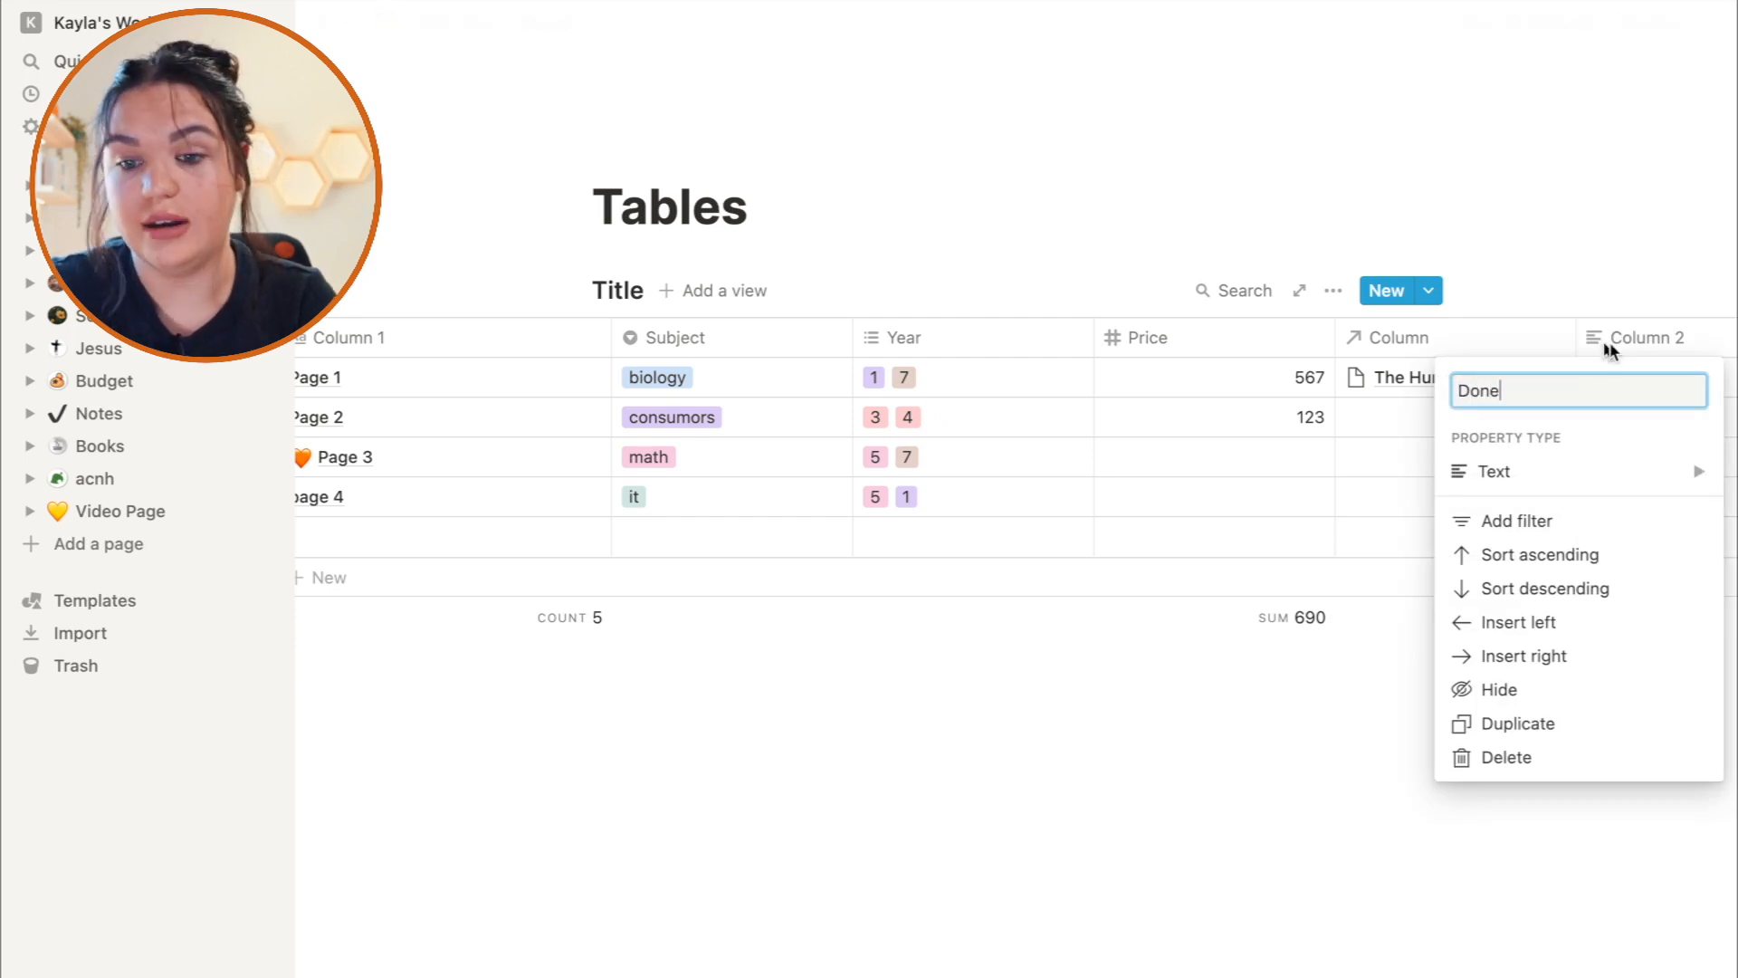
type("ne")
left_click(1539, 470)
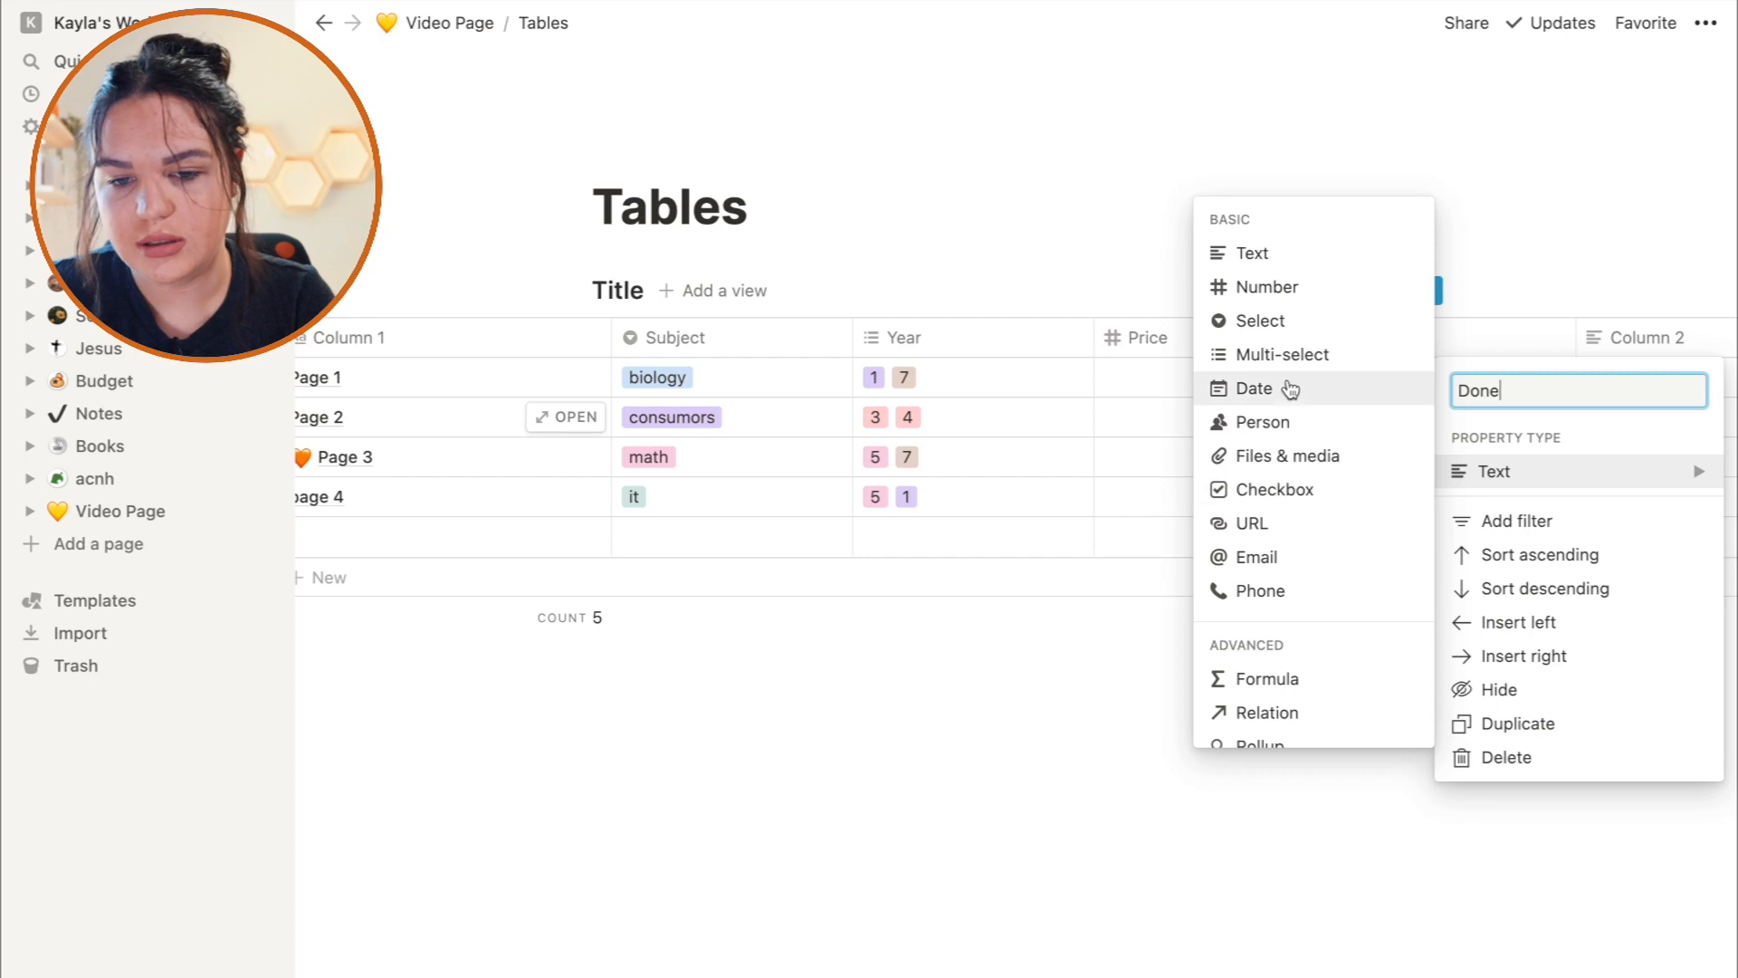
left_click(1288, 497)
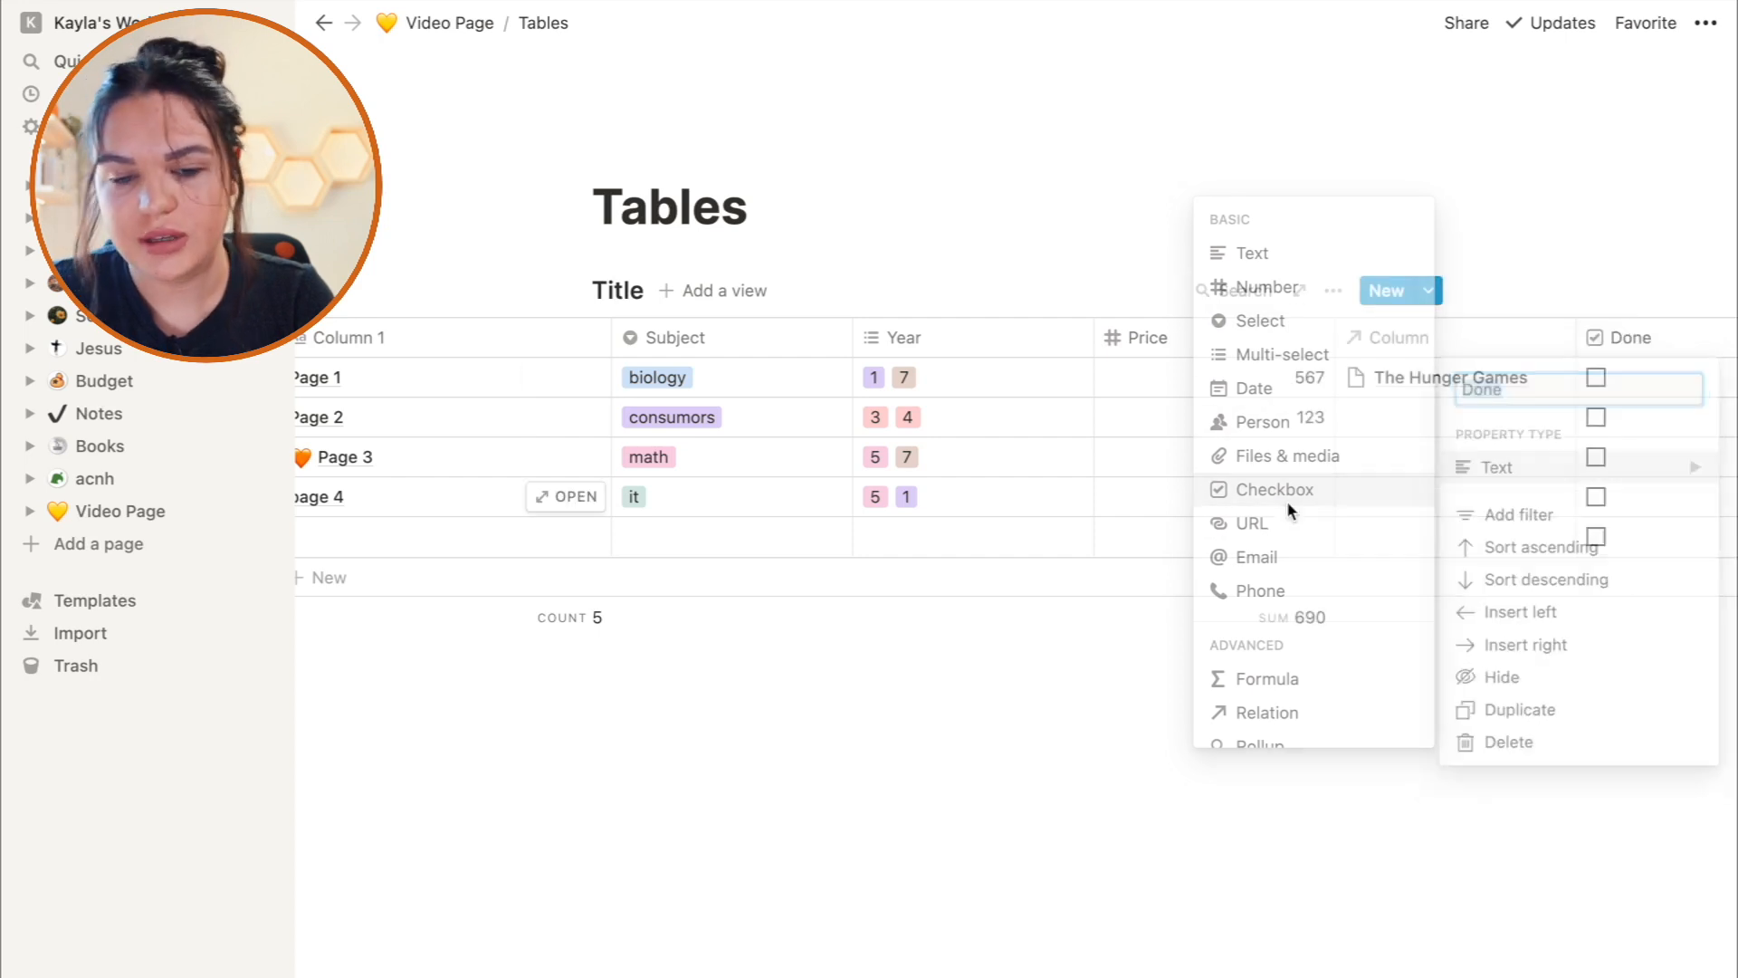
left_click(854, 834)
Add a filter to the Title database that shows only entries whose Done checkbox is unchecked.
scroll(876, 465, "left", 3)
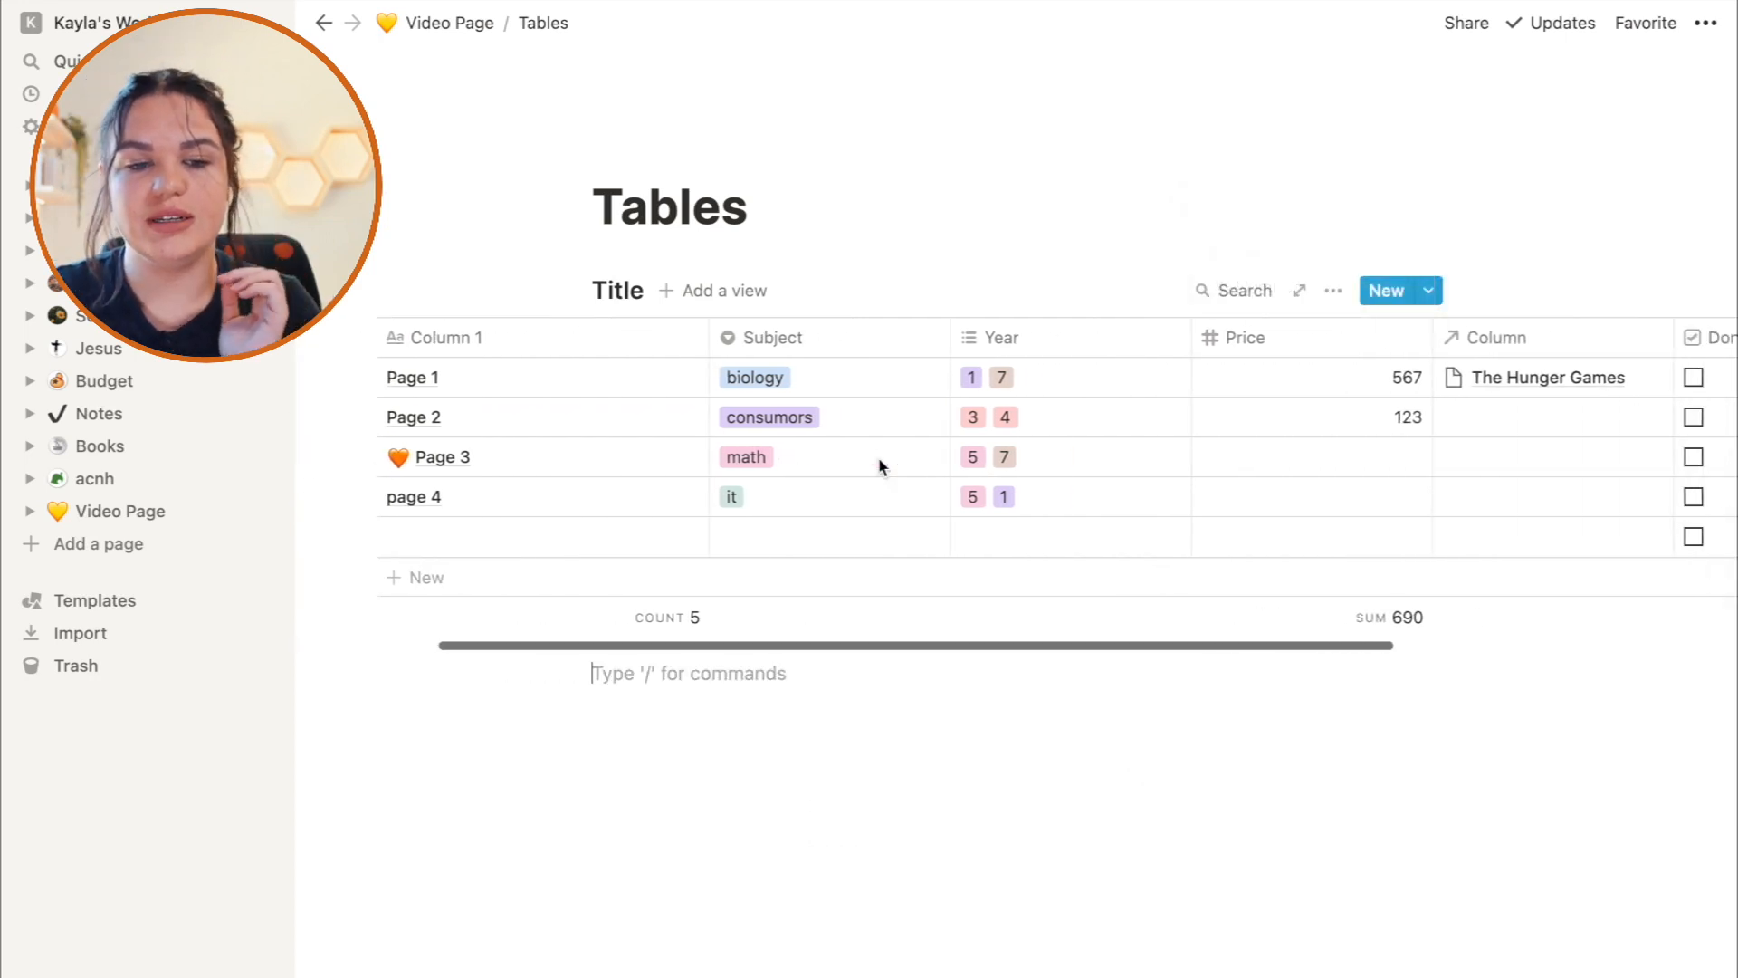
scroll(1203, 361, "left", 5)
scroll(1203, 365, "left", 1)
scroll(1202, 366, "right", 3)
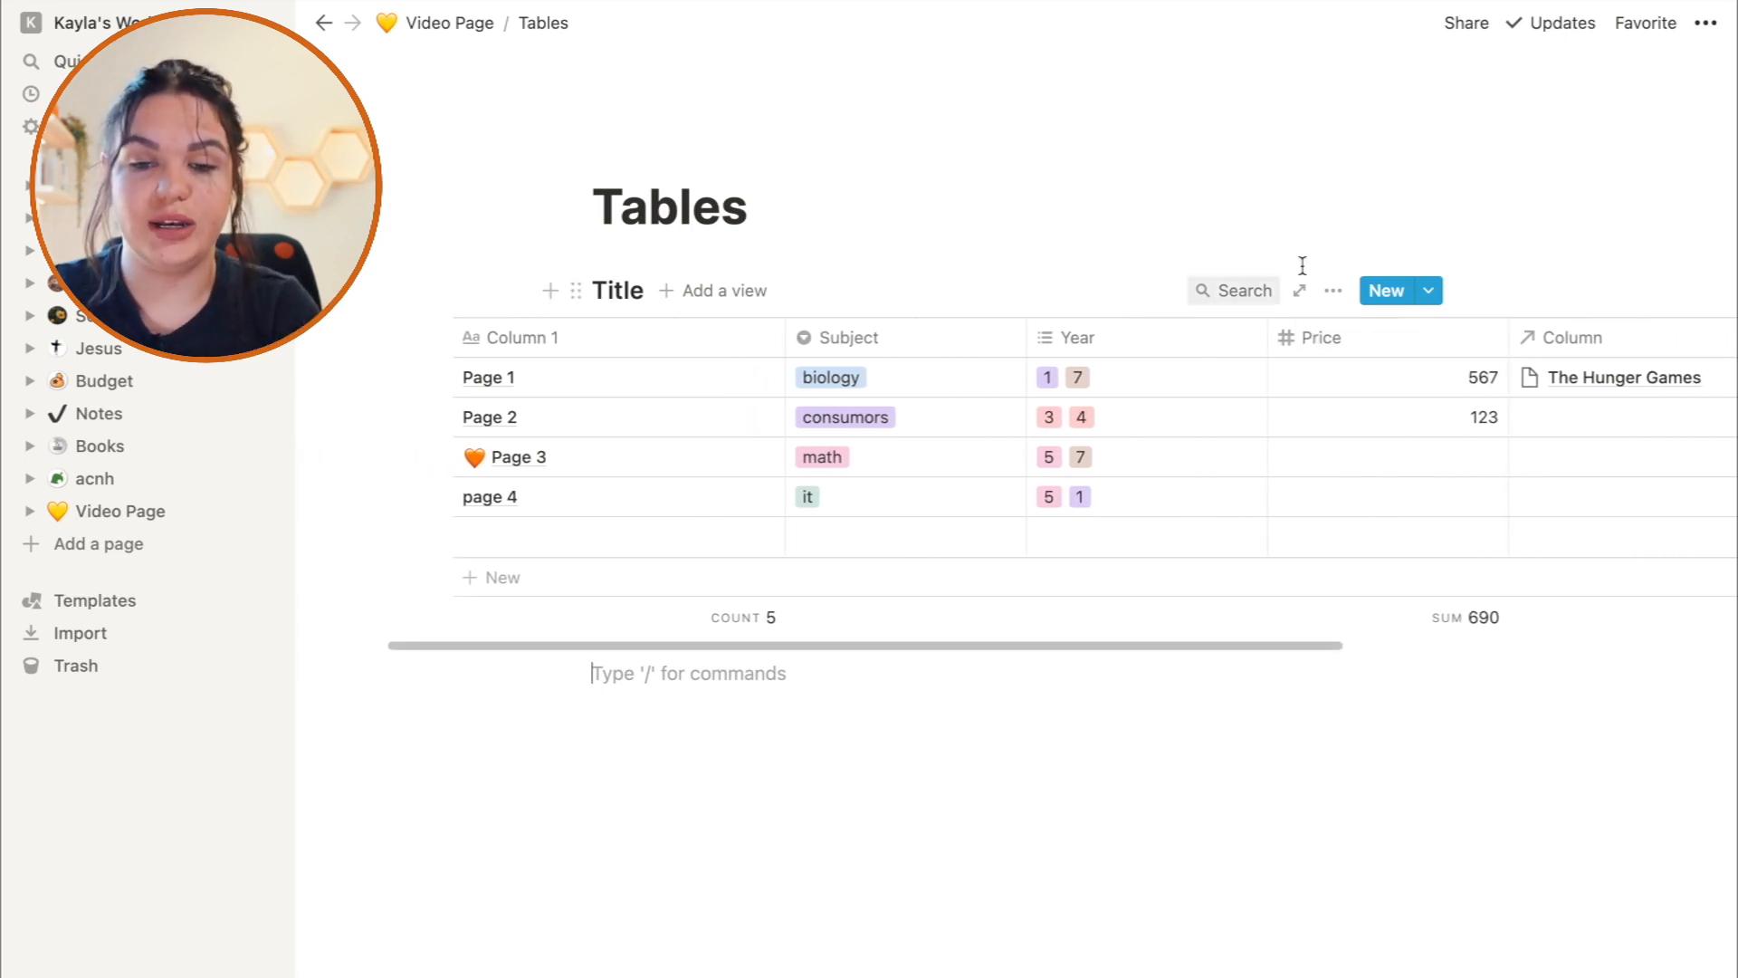
left_click(1331, 289)
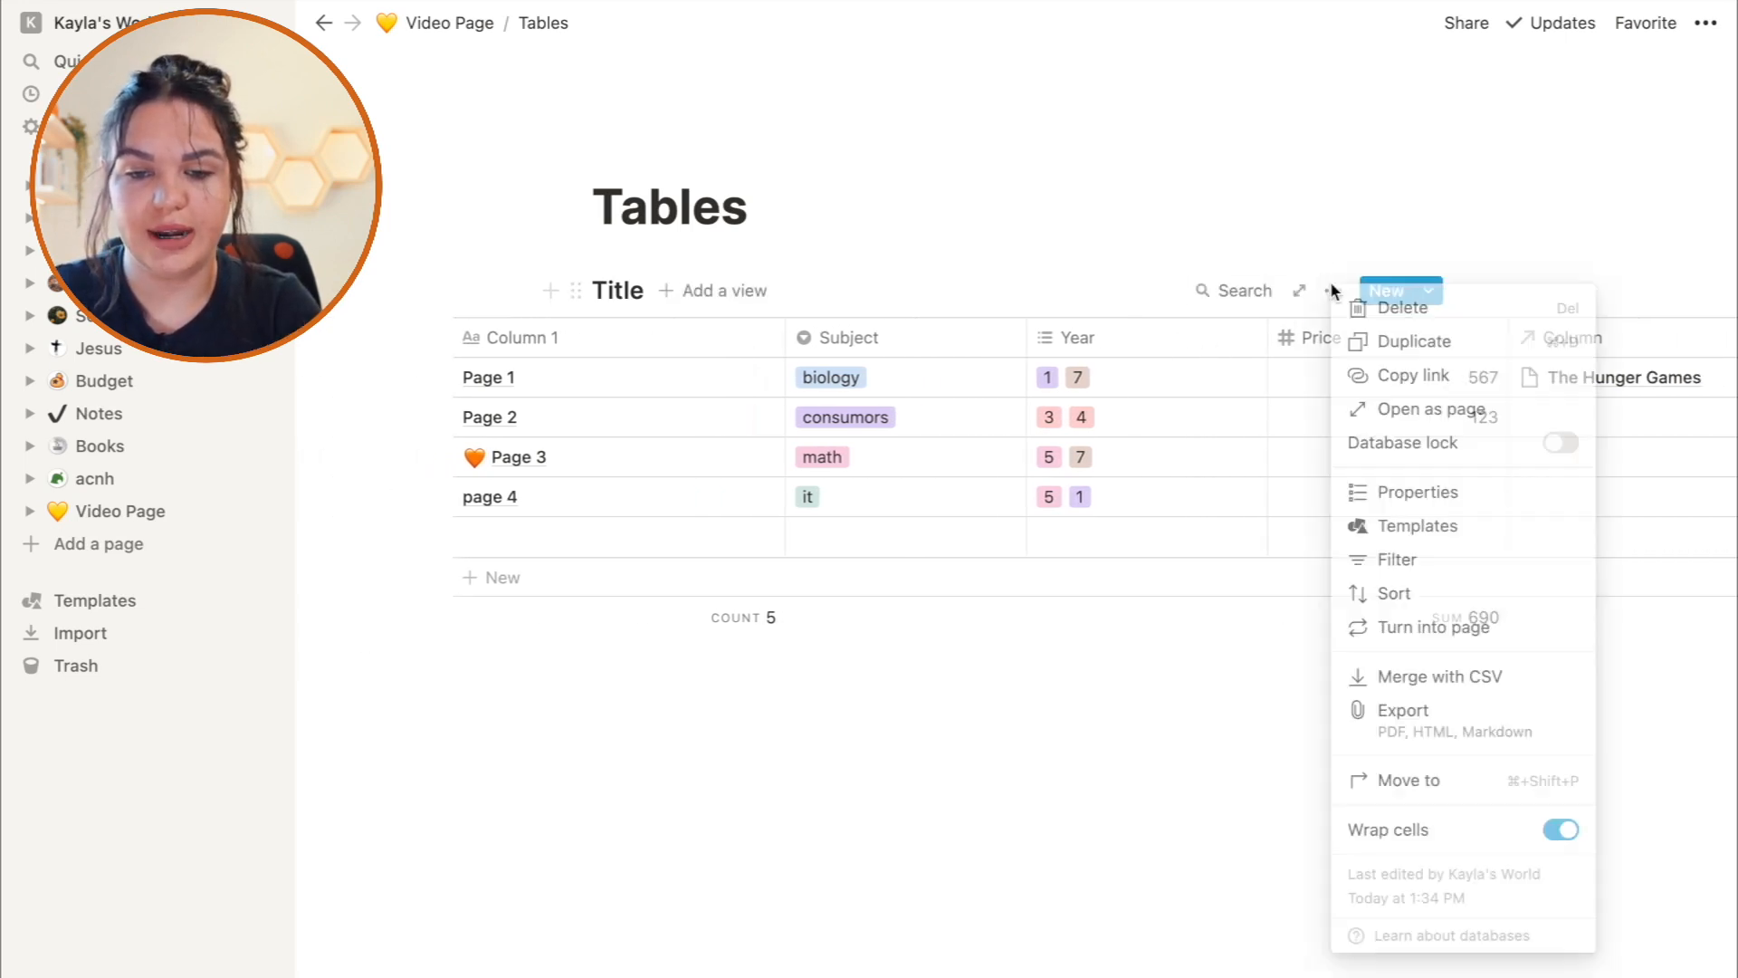
left_click(1410, 558)
left_click(941, 516)
left_click(942, 552)
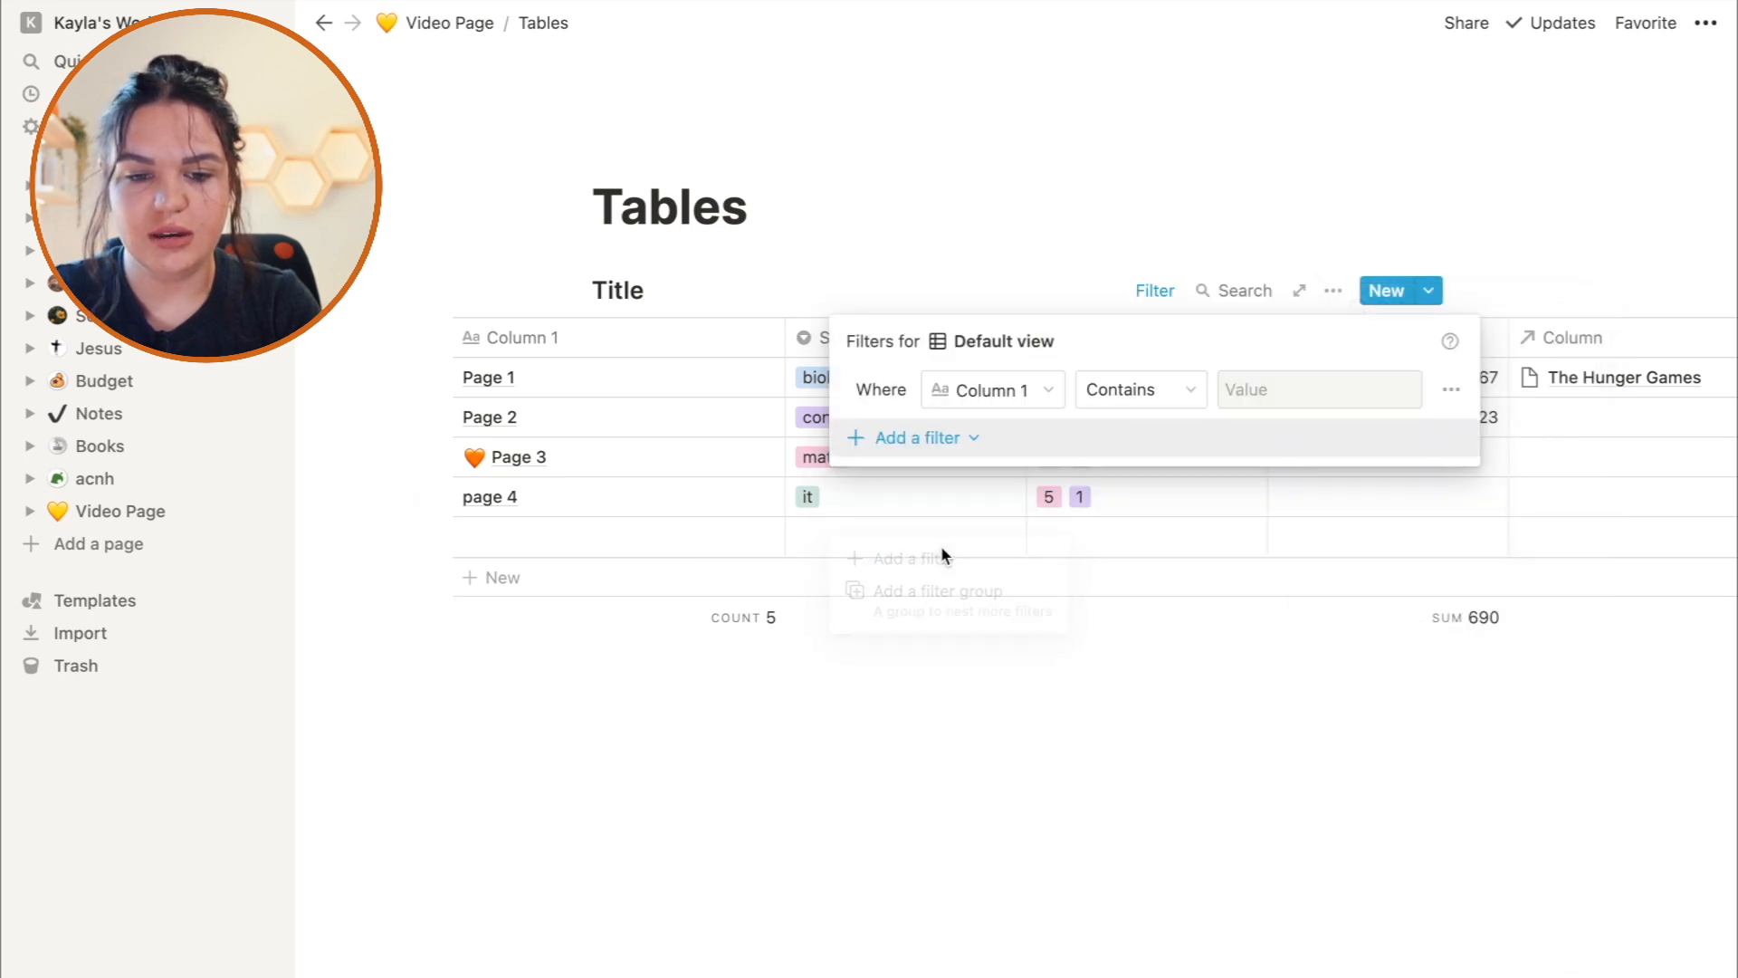
left_click(1007, 393)
left_click(969, 556)
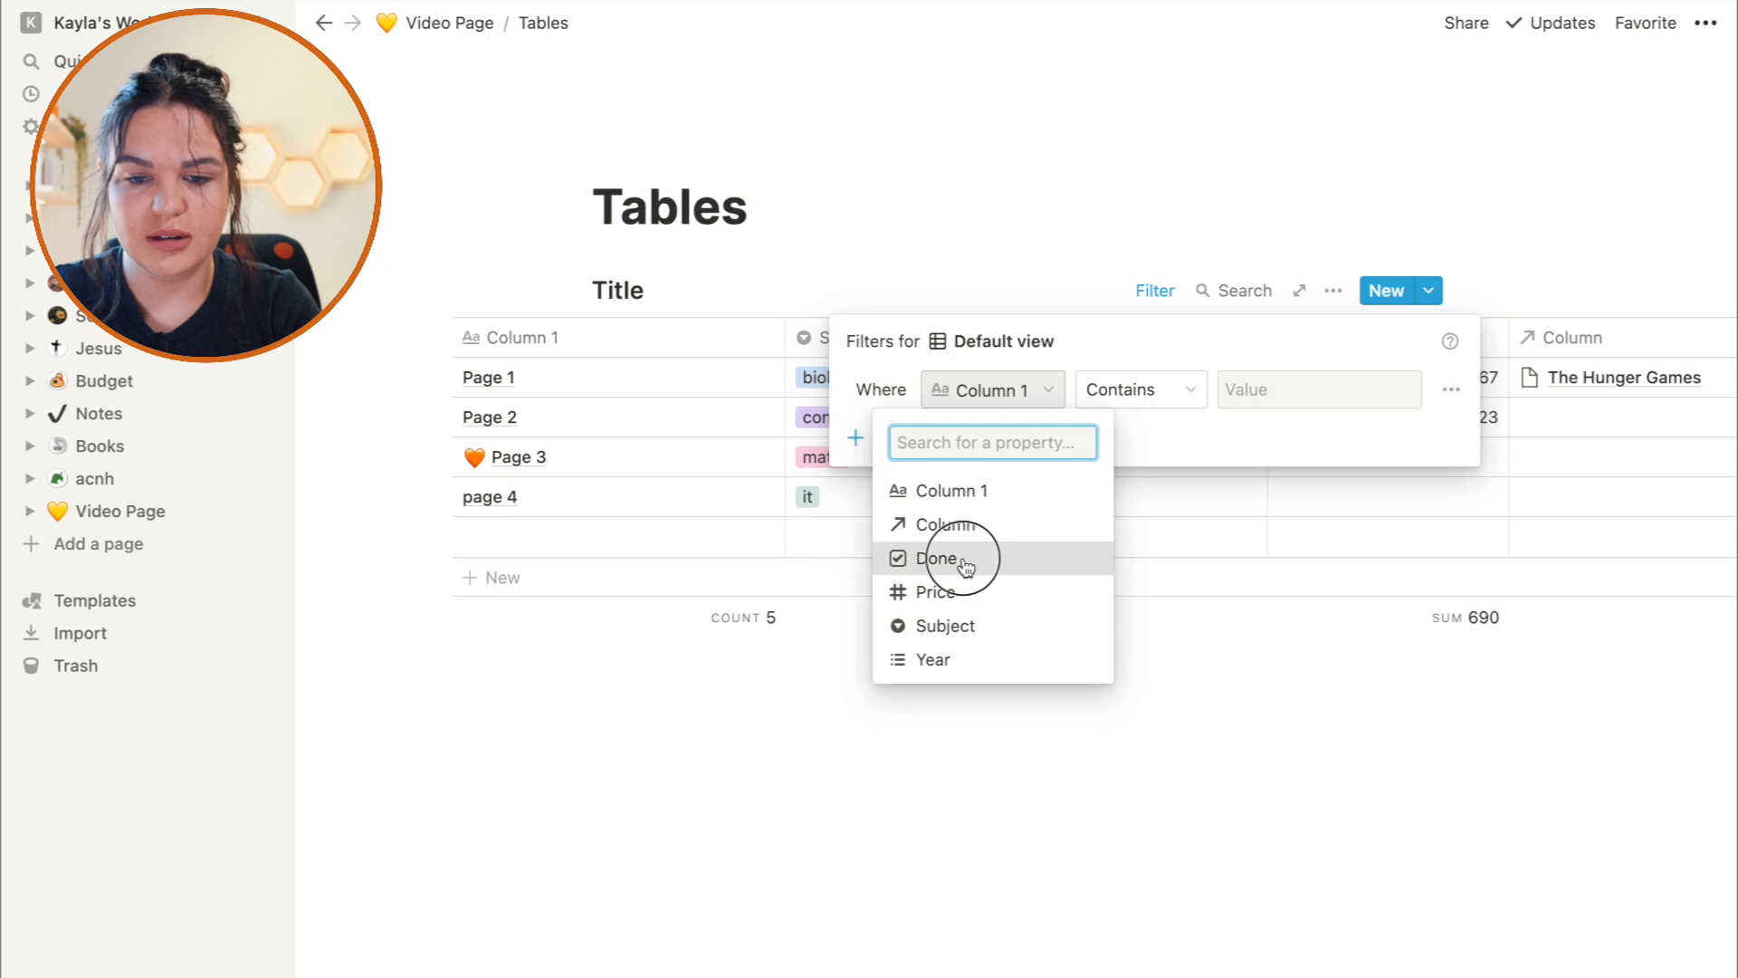
left_click(1243, 391)
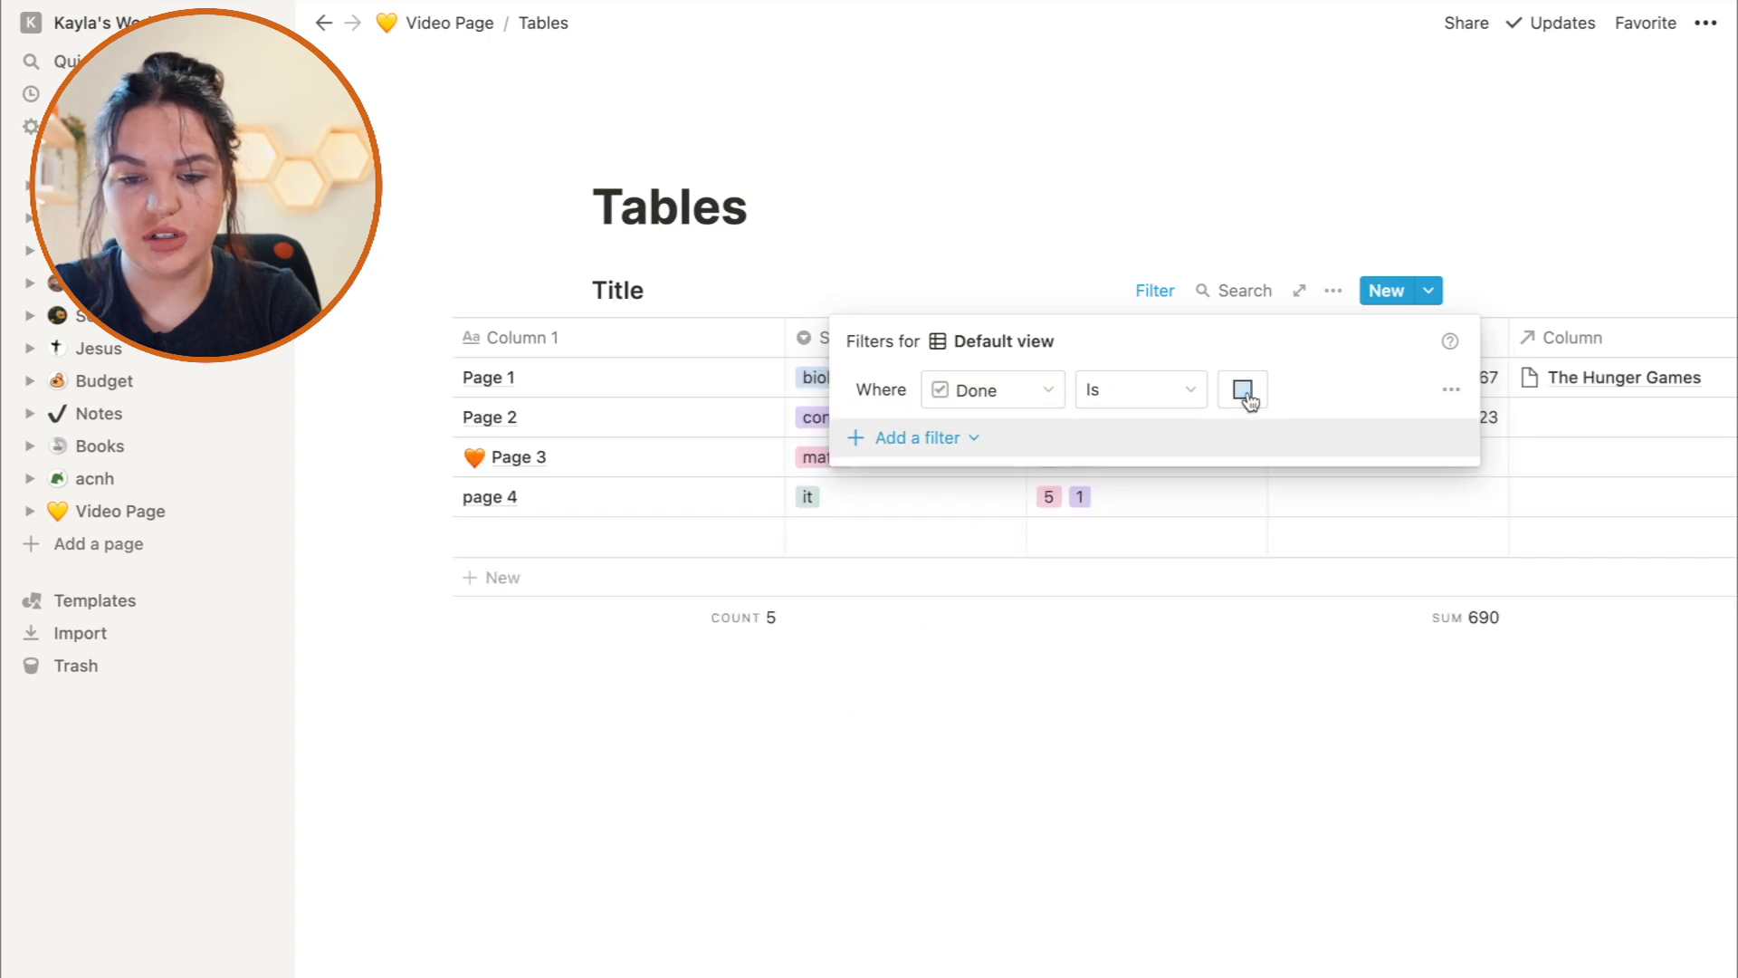
left_click(1197, 666)
Check the Done box of the page 4 entry.
scroll(1065, 457, "right", 4)
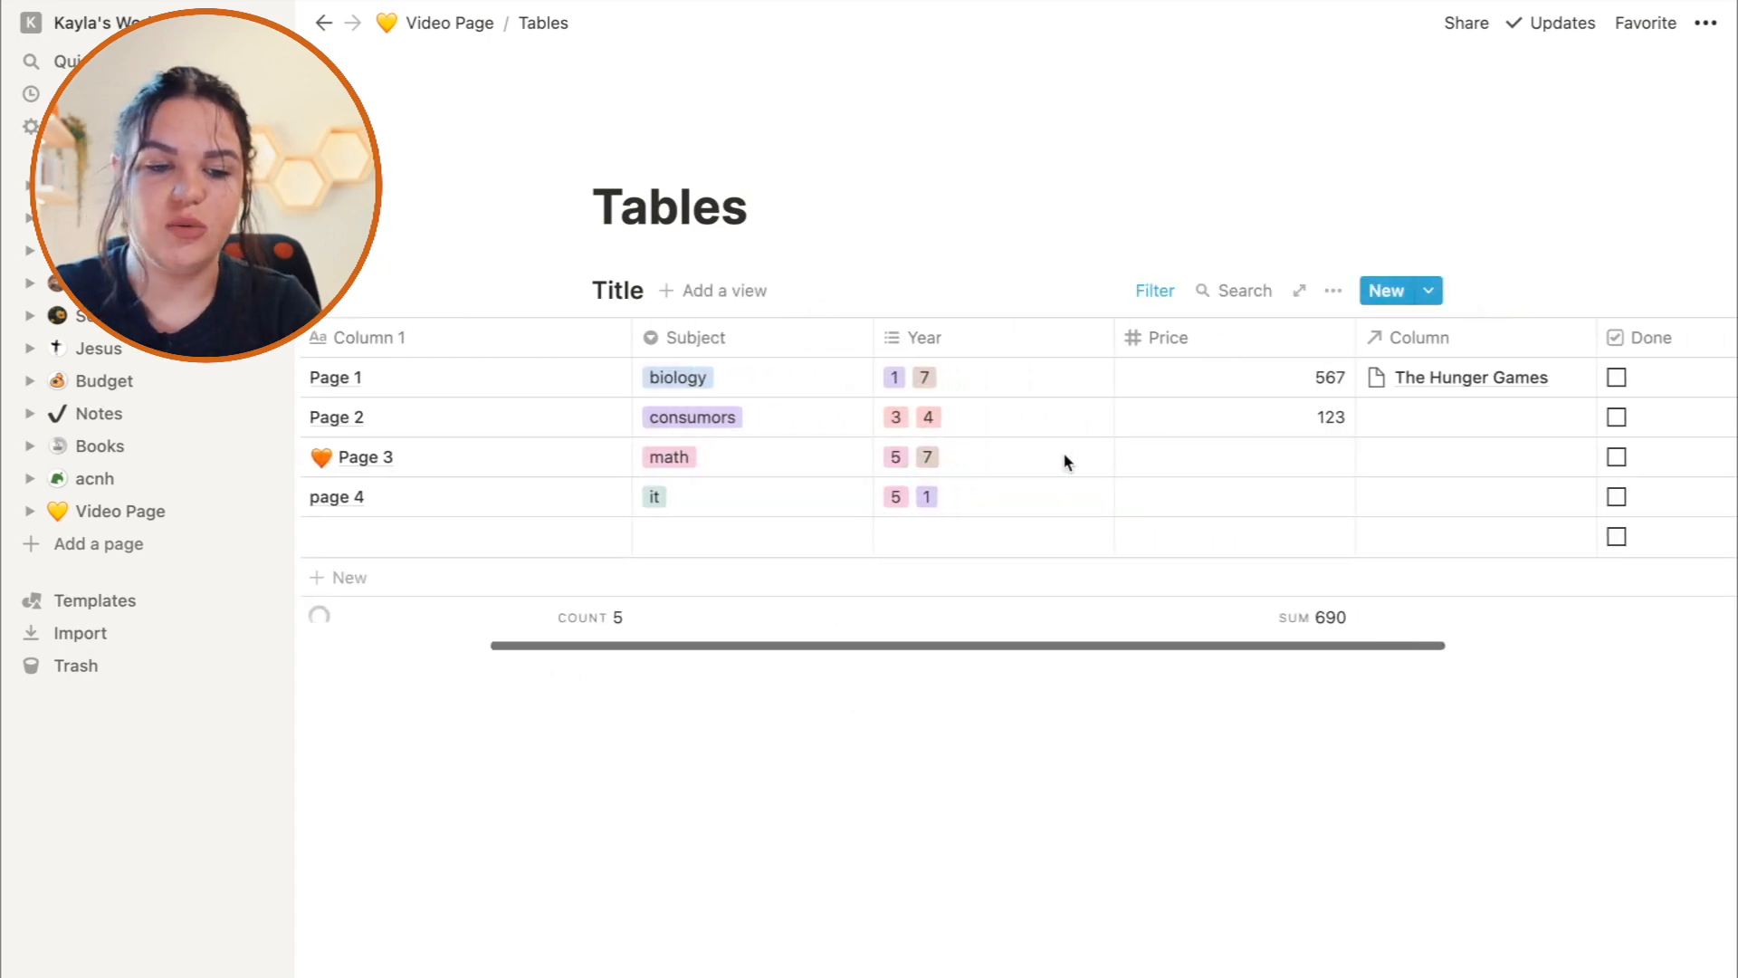
left_click(1613, 497)
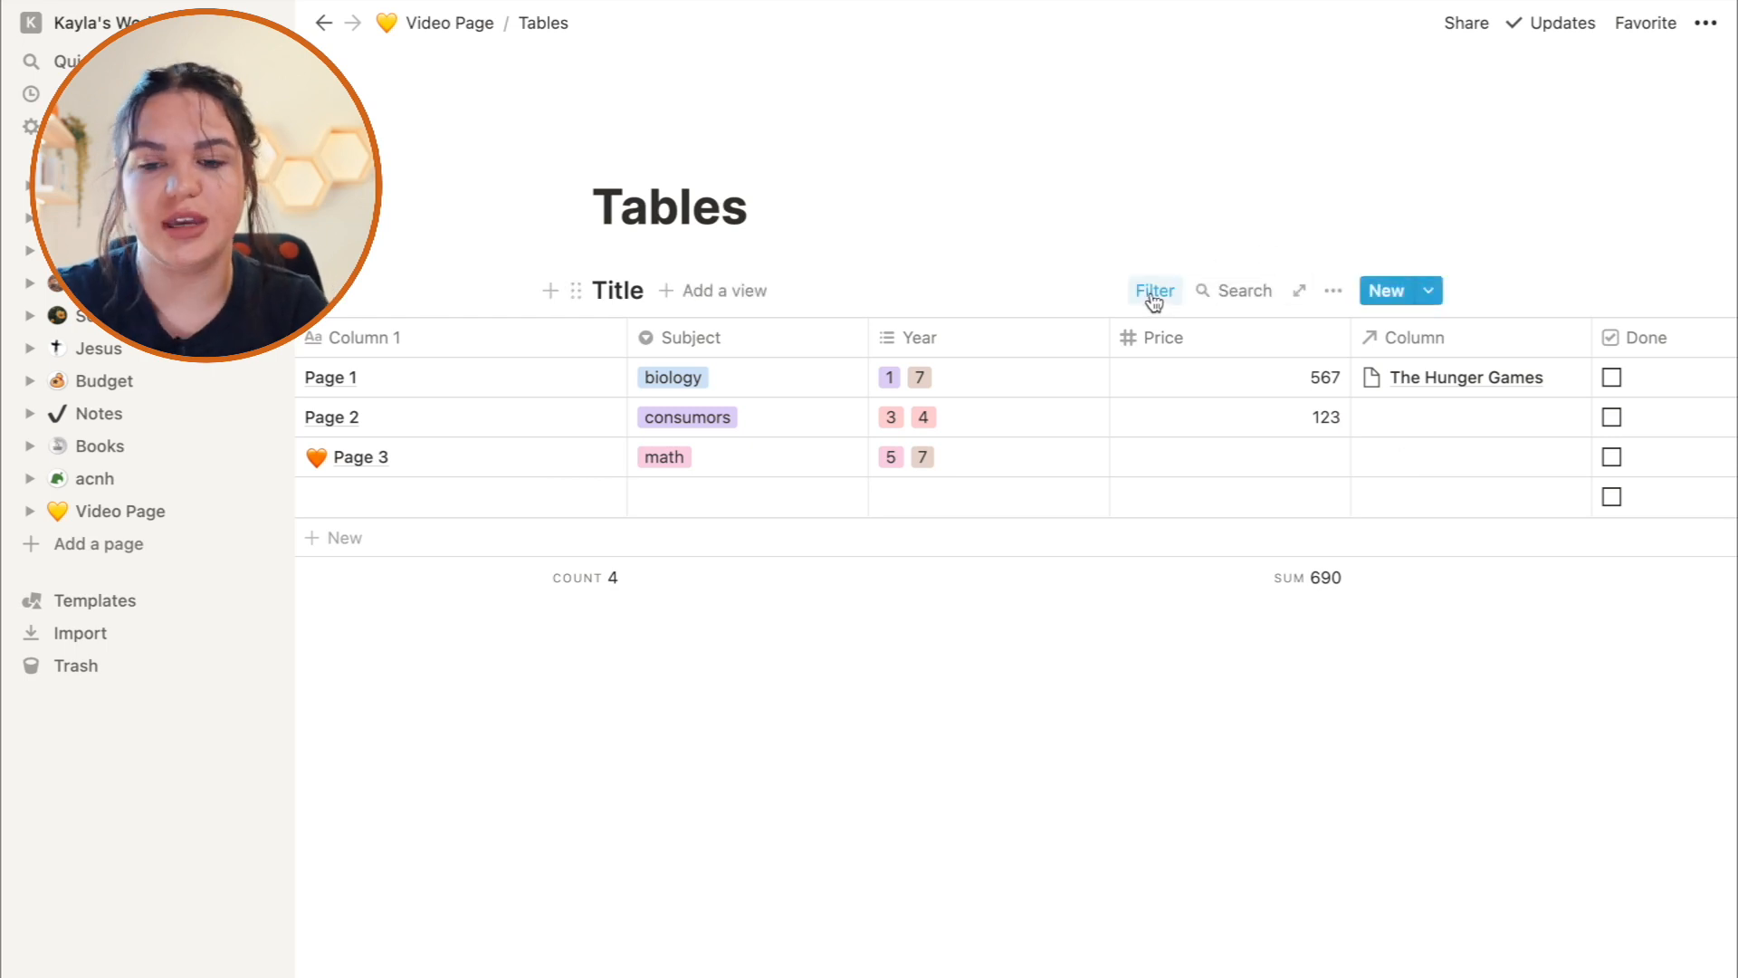
scroll(778, 539, "left", 3)
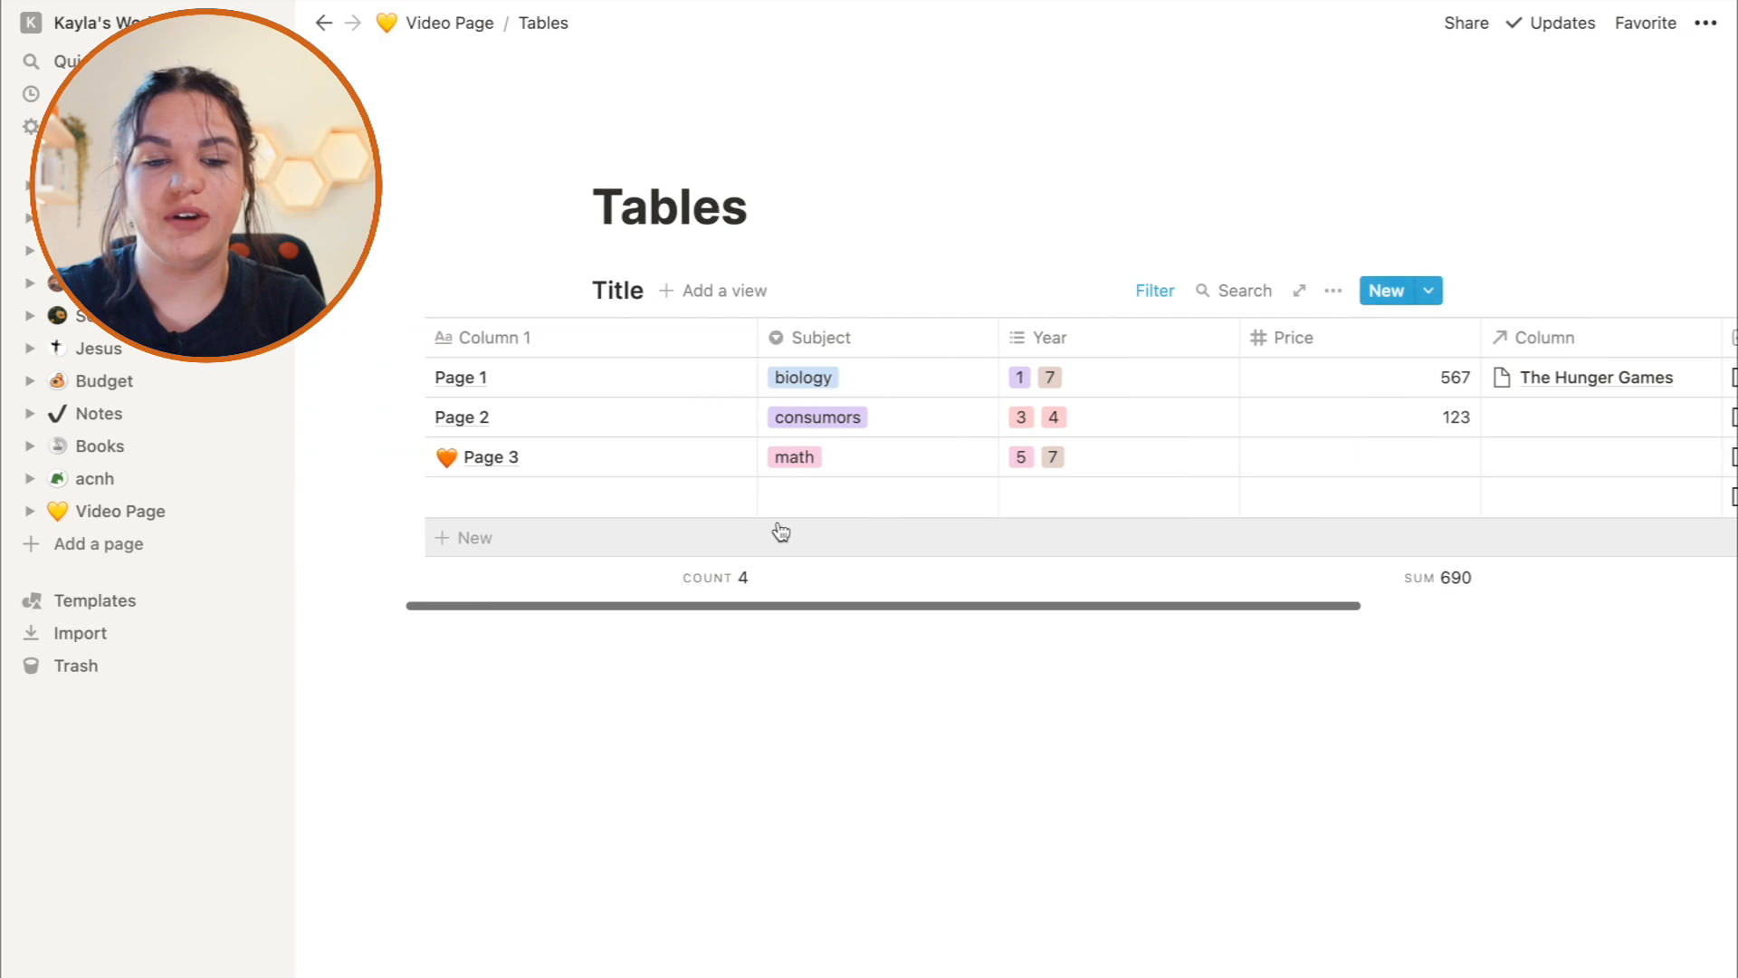
scroll(781, 532, "left", 2)
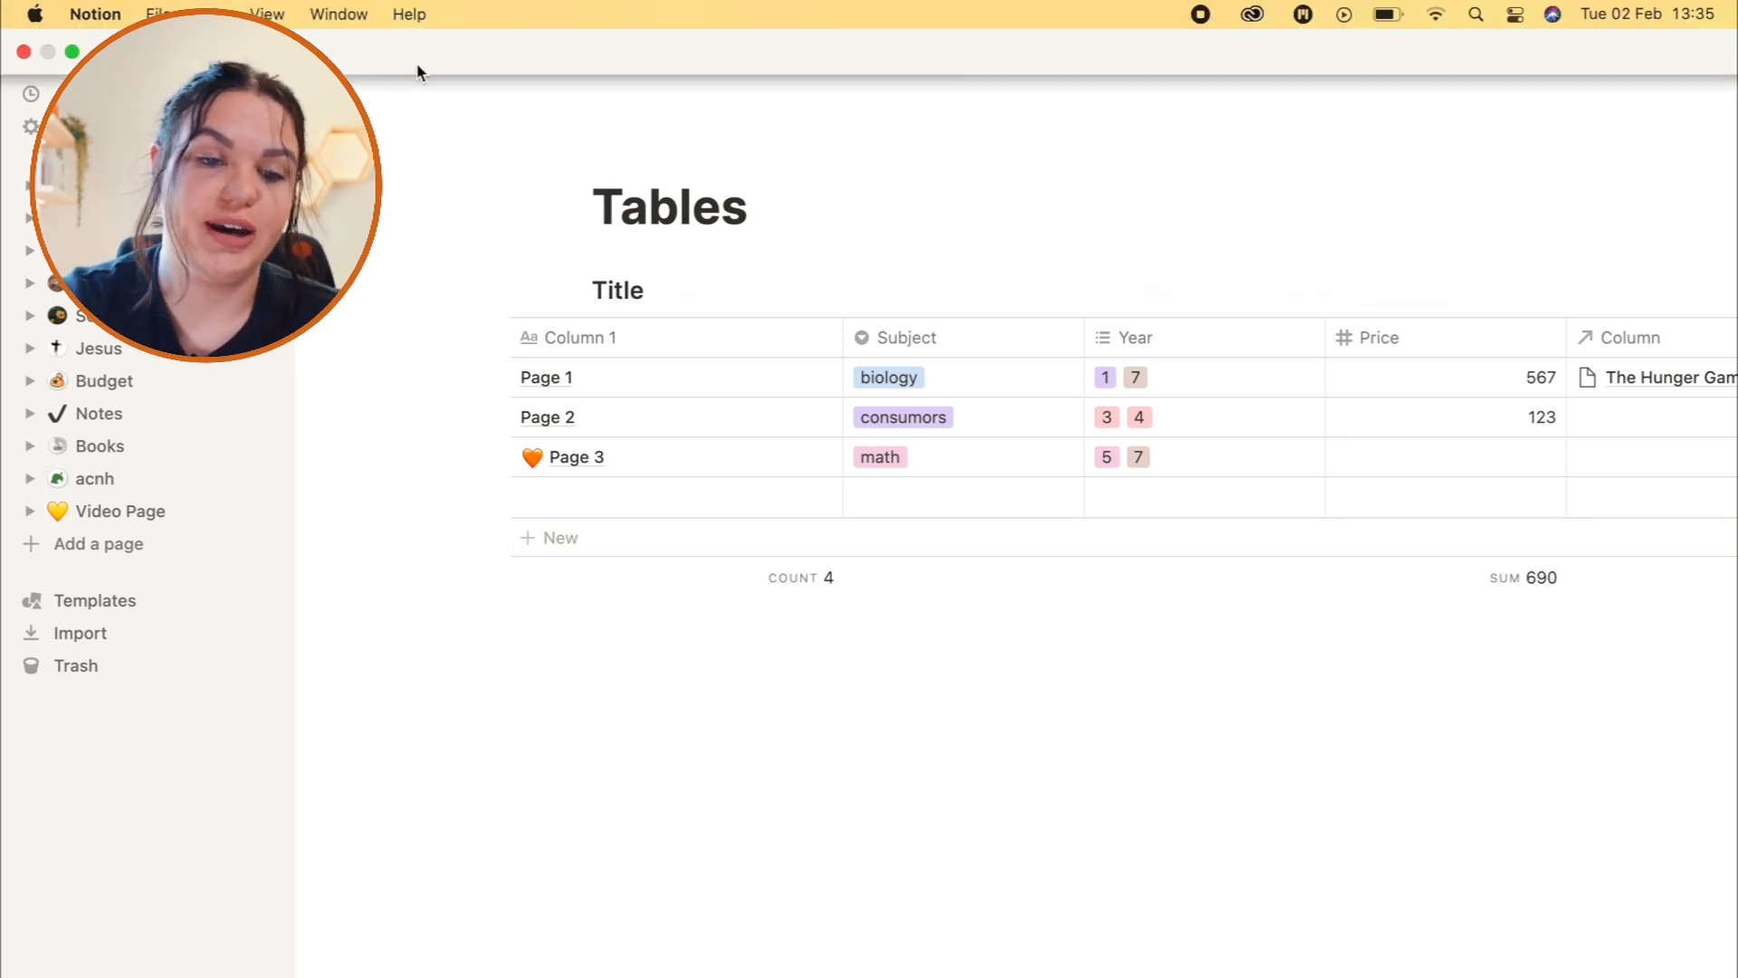
Return to the Video Page and embed an empty sub-page titled Daily To-Do below the Question toggle's answer.
left_click(452, 27)
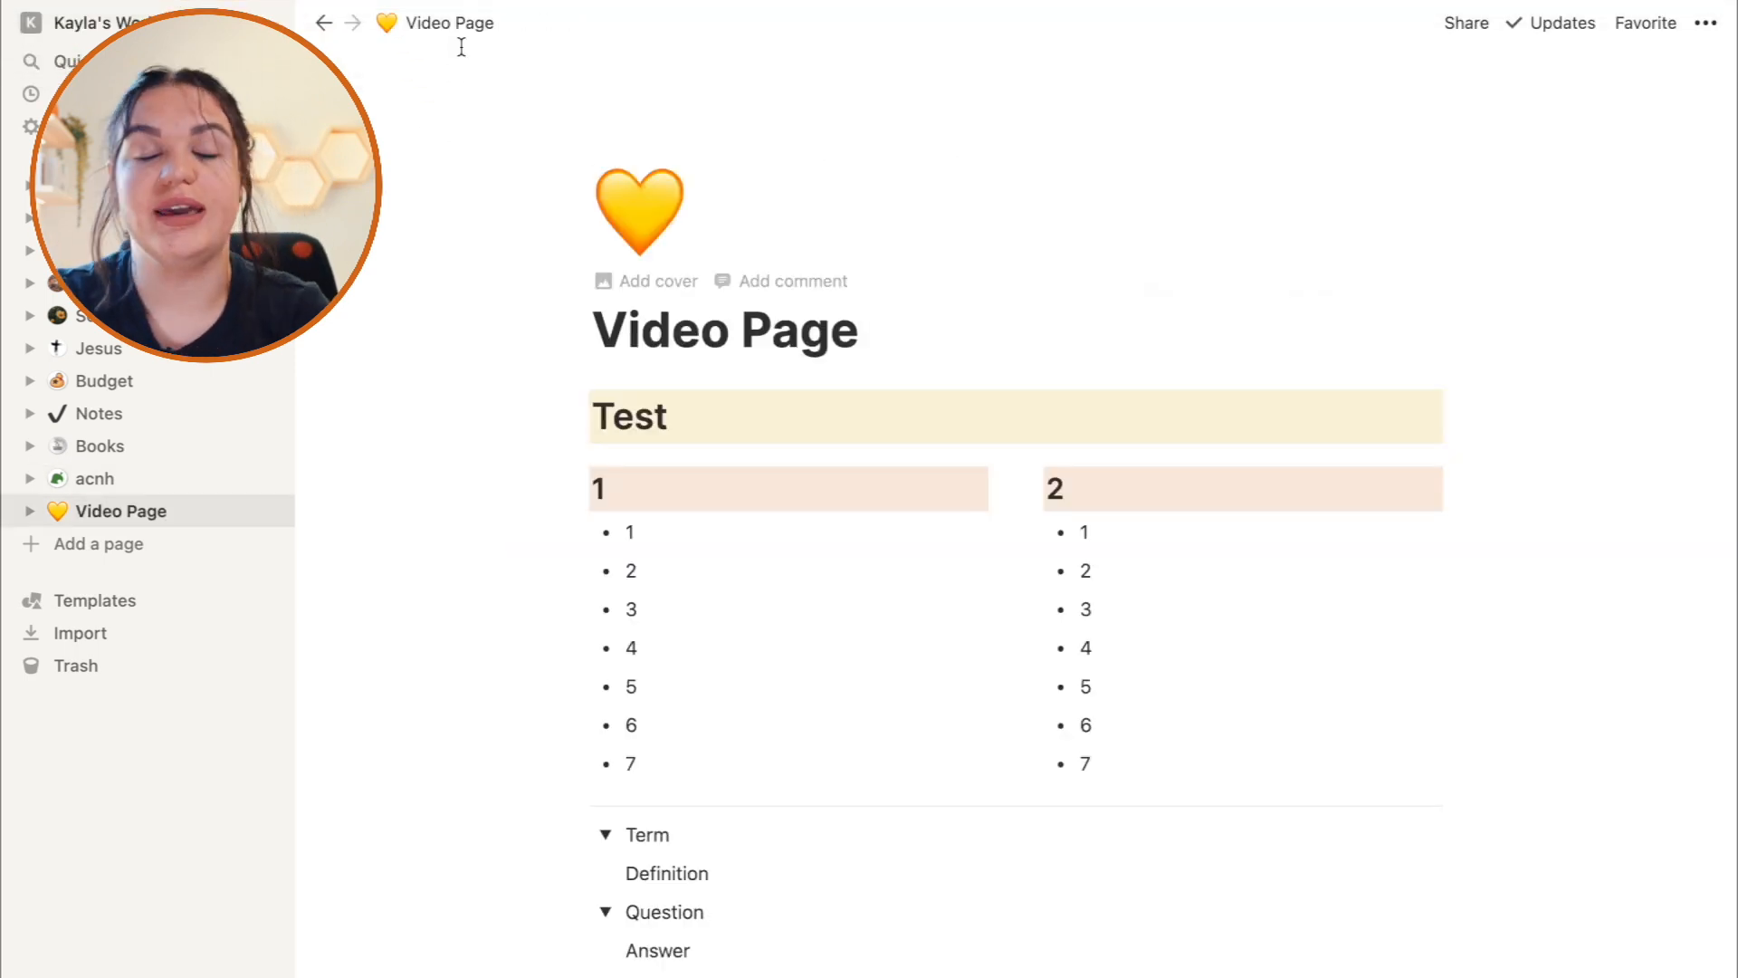
scroll(726, 559, "down", 5)
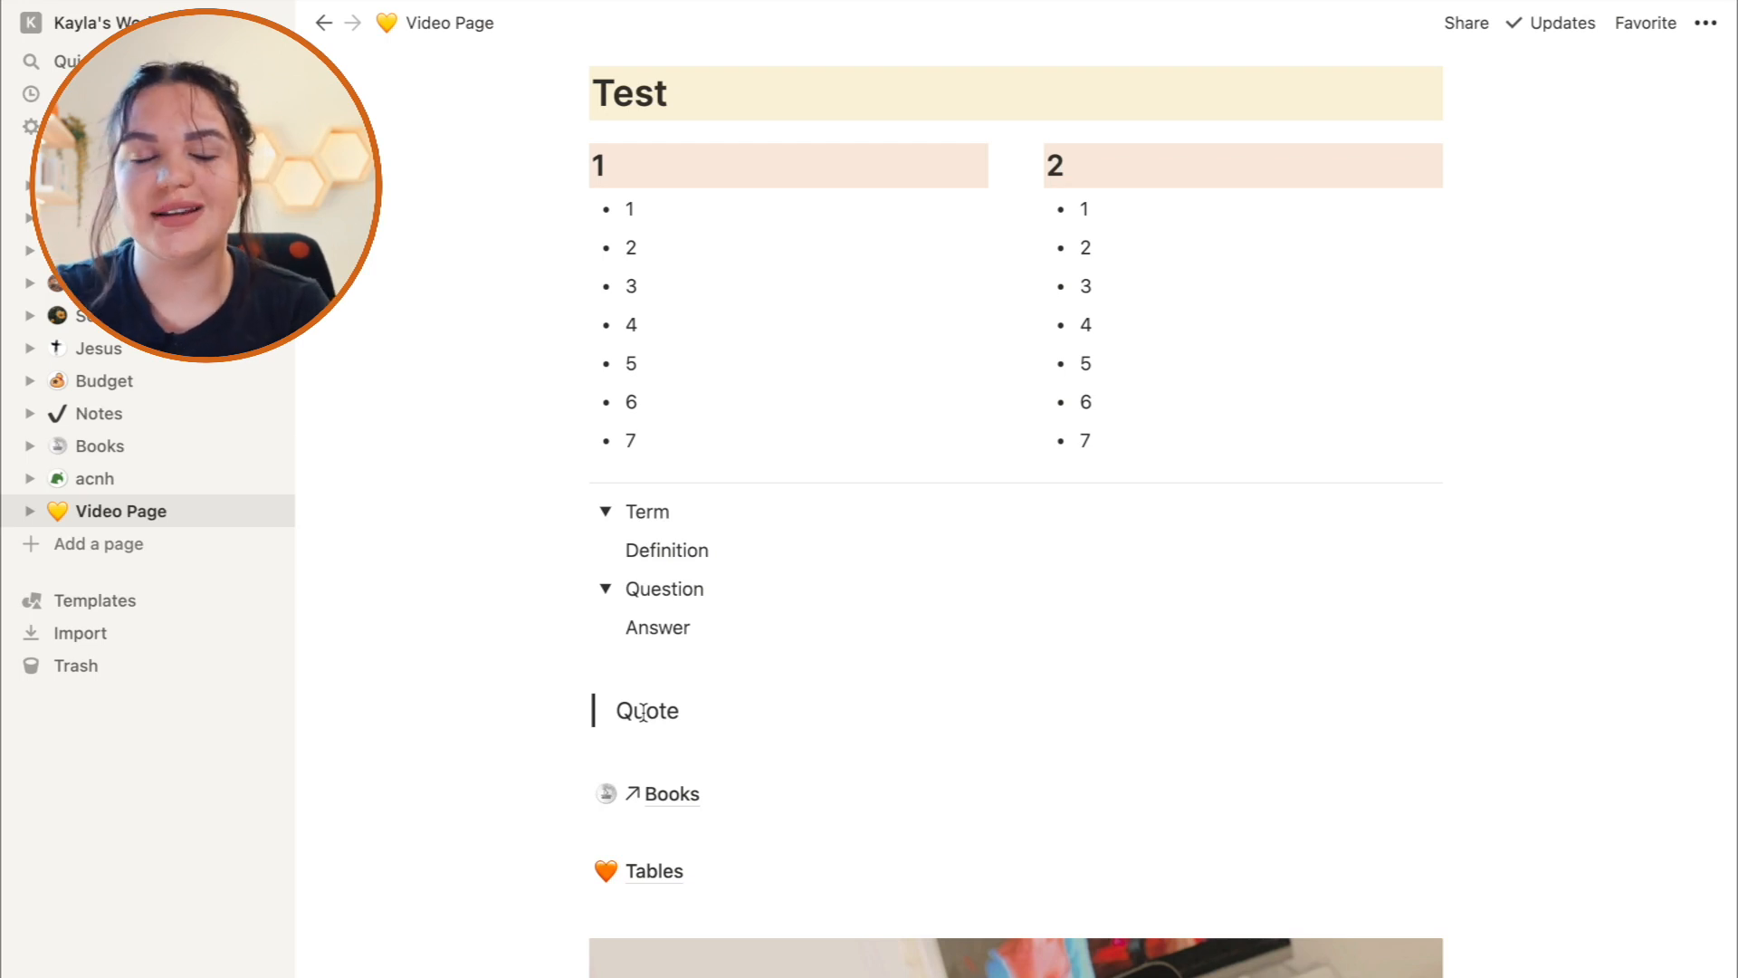
scroll(714, 384, "up", 5)
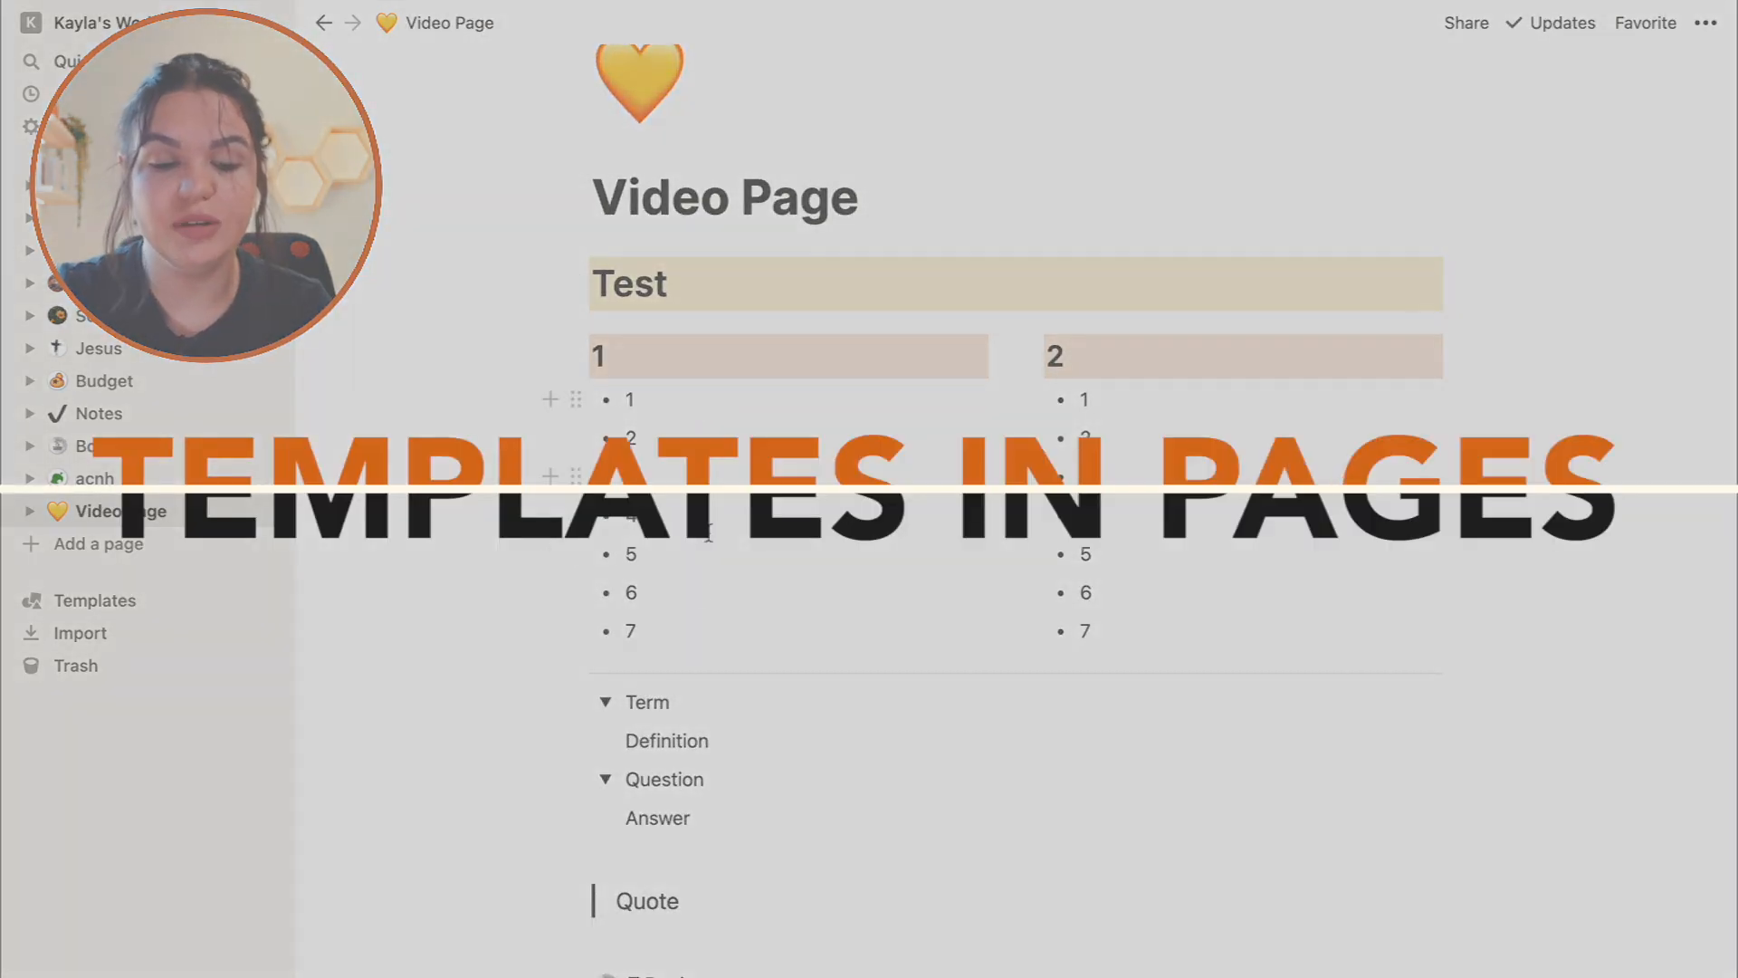
scroll(683, 714, "down", 3)
left_click(625, 737)
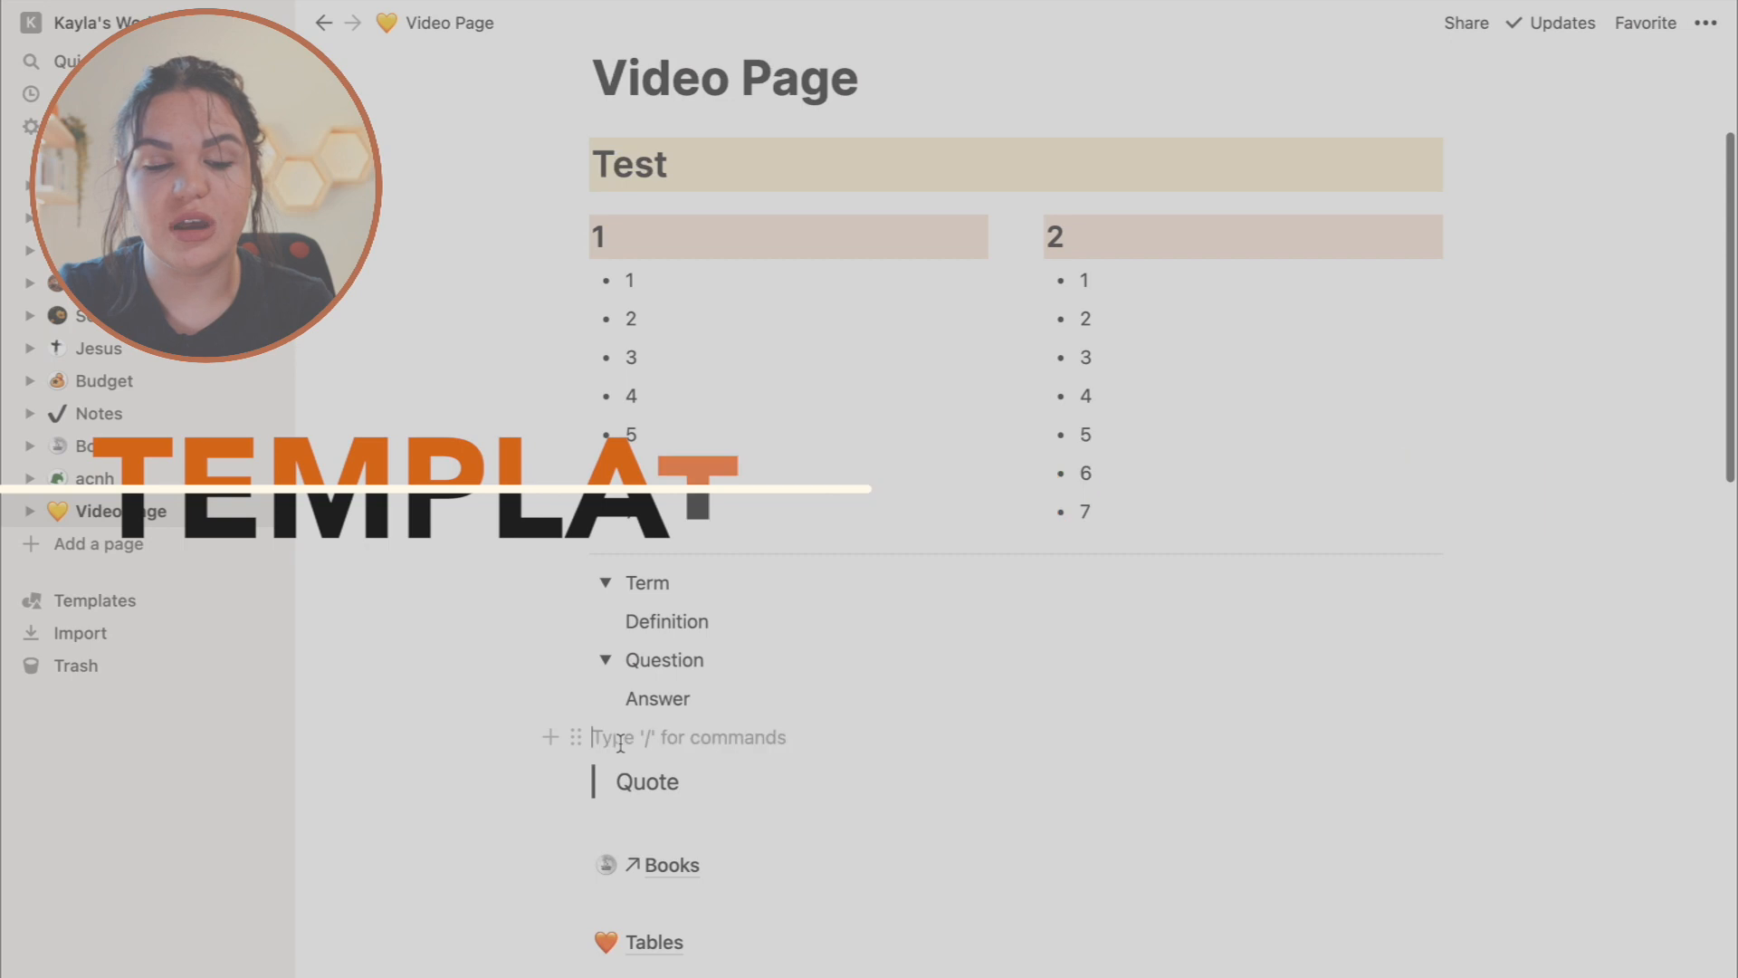
type("/page")
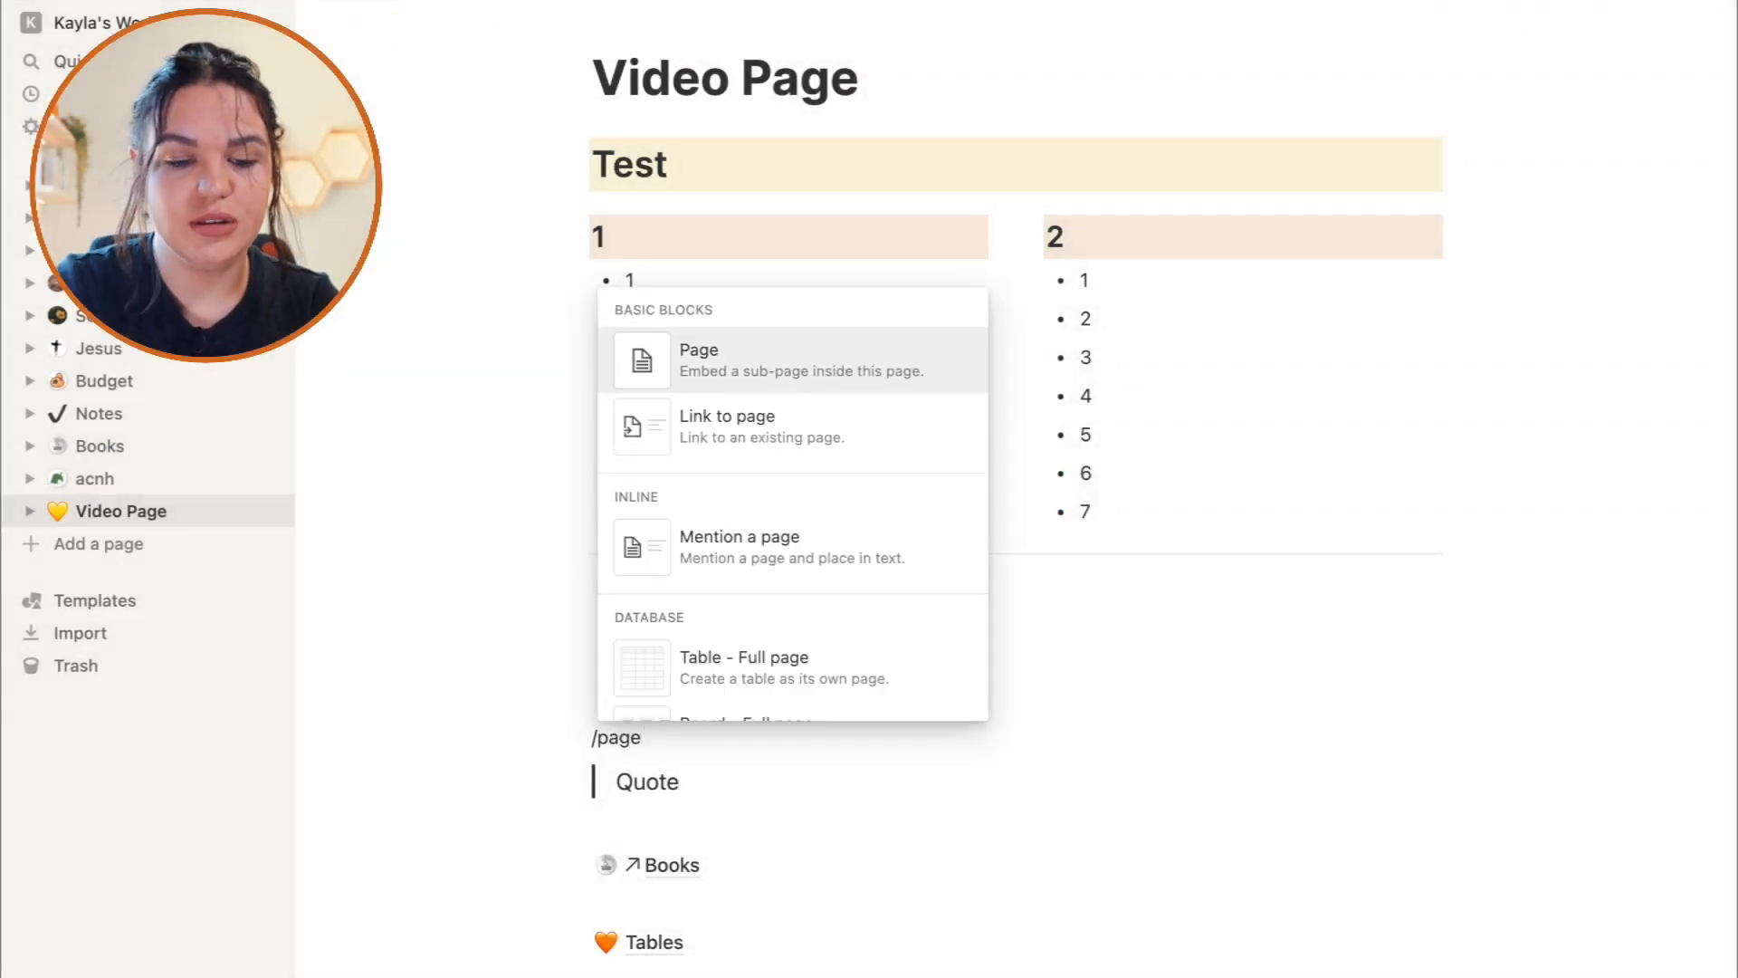
key("Return")
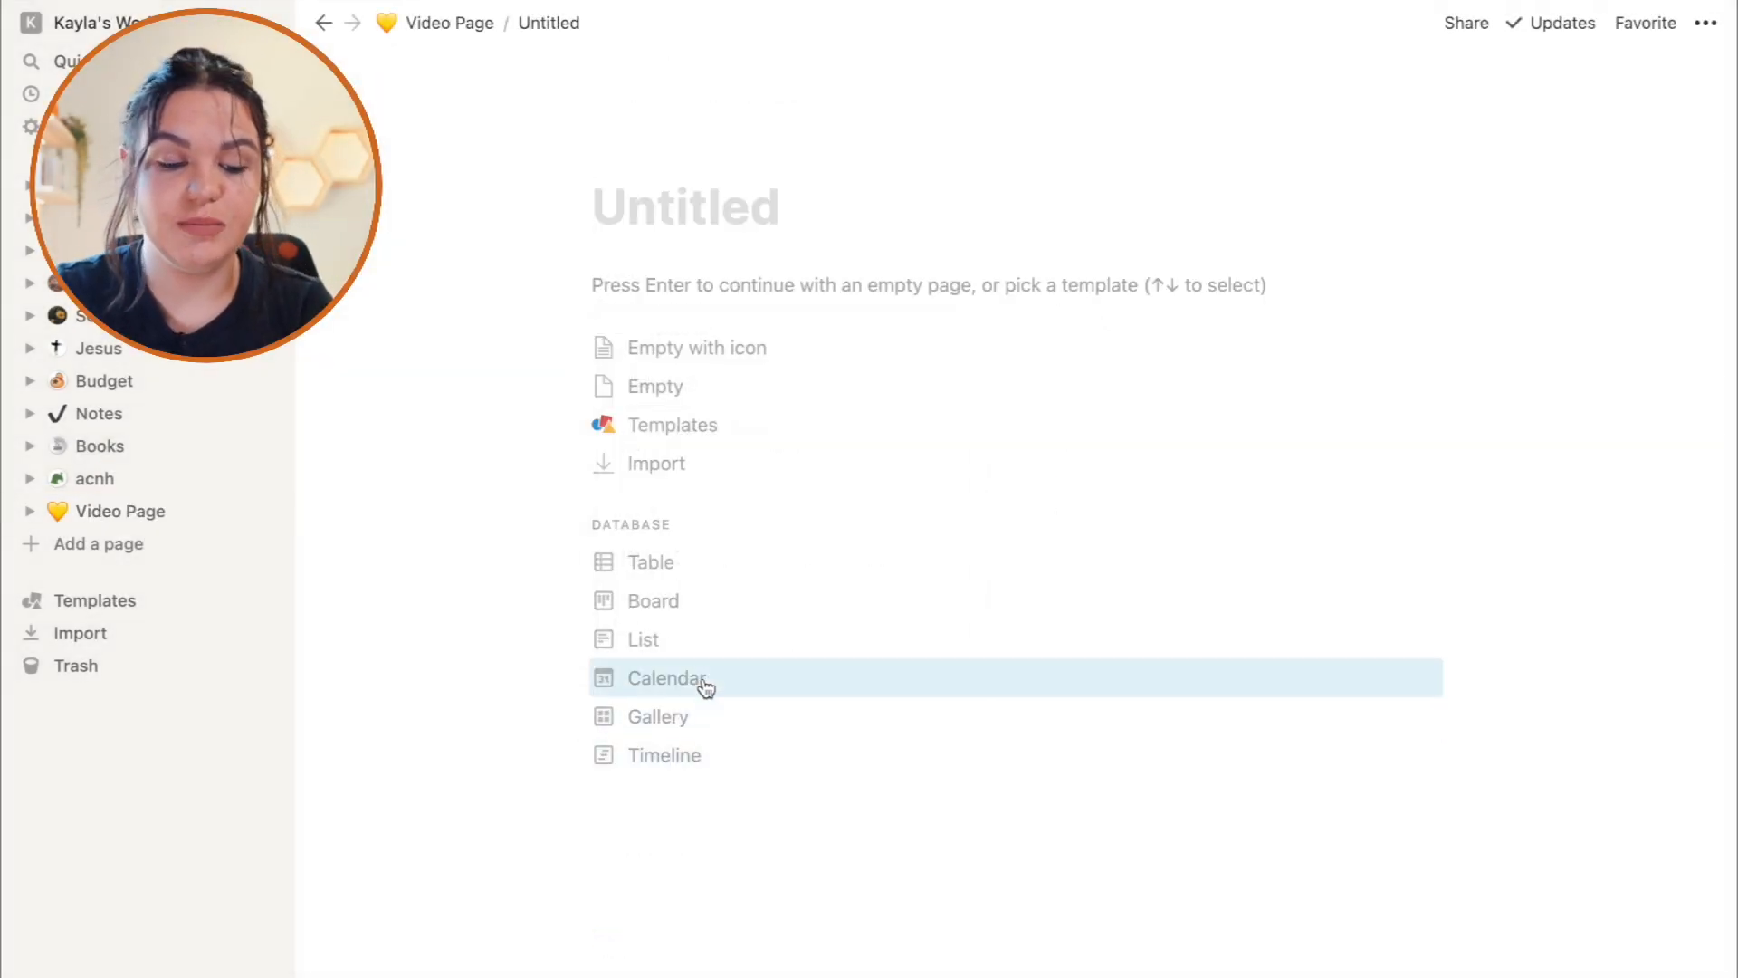
type("Daily ")
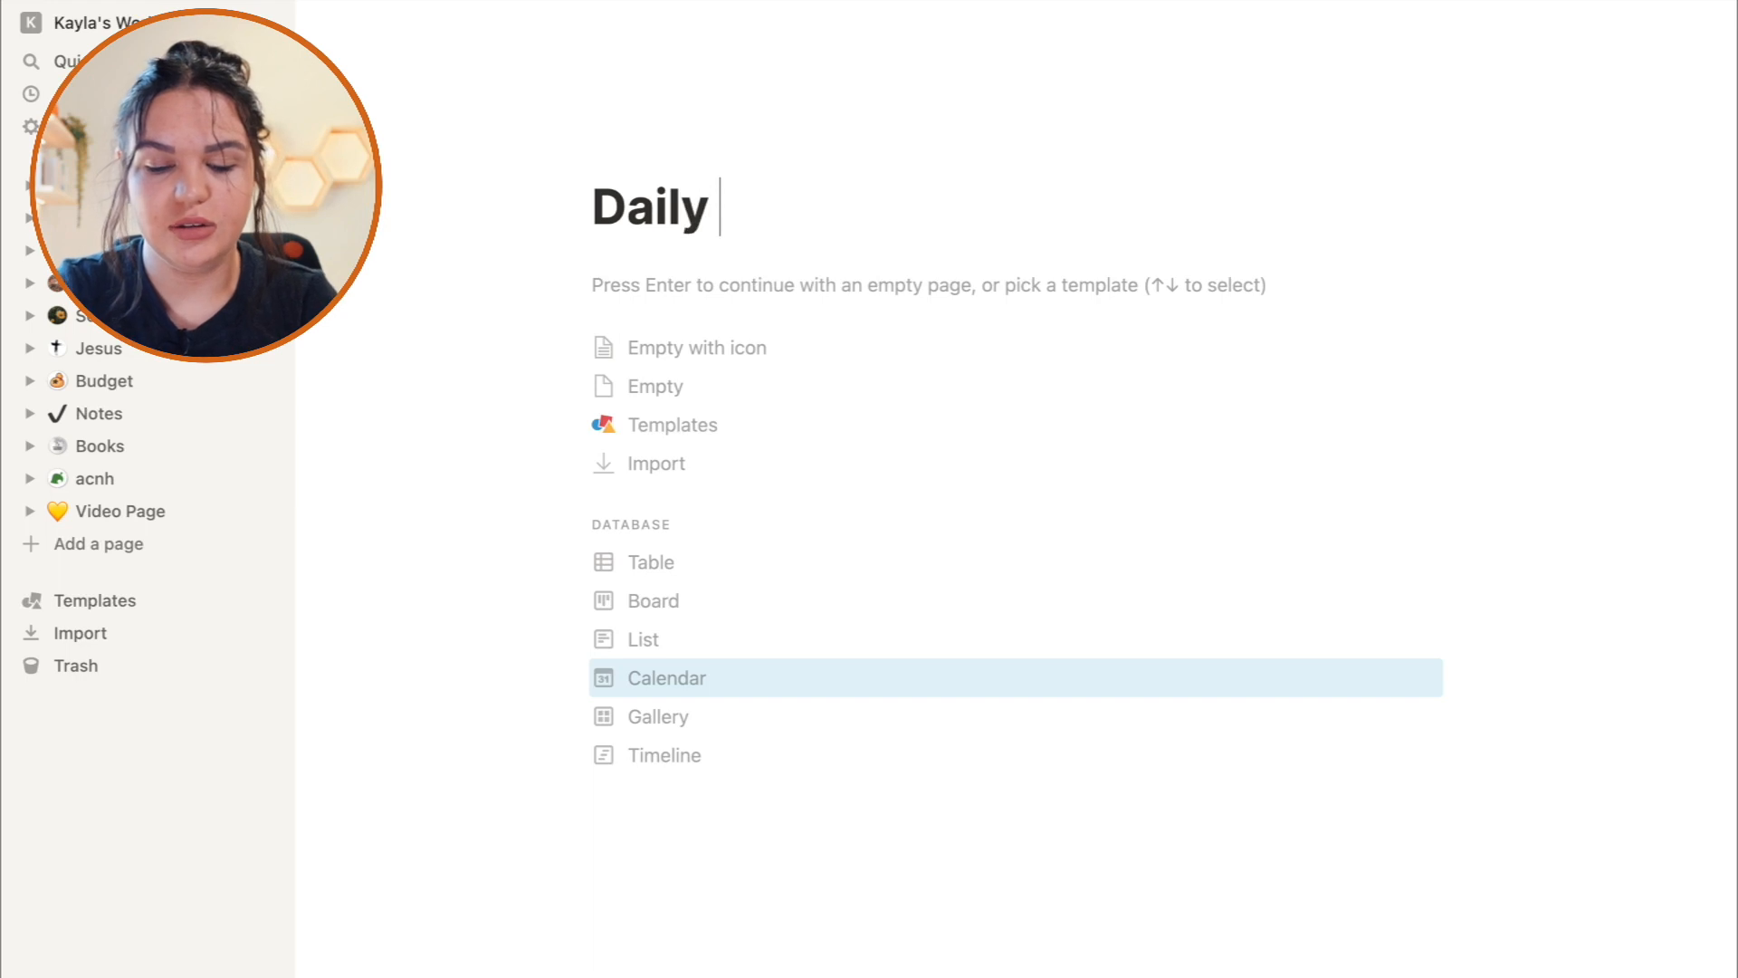
type("To-Do")
key("Return")
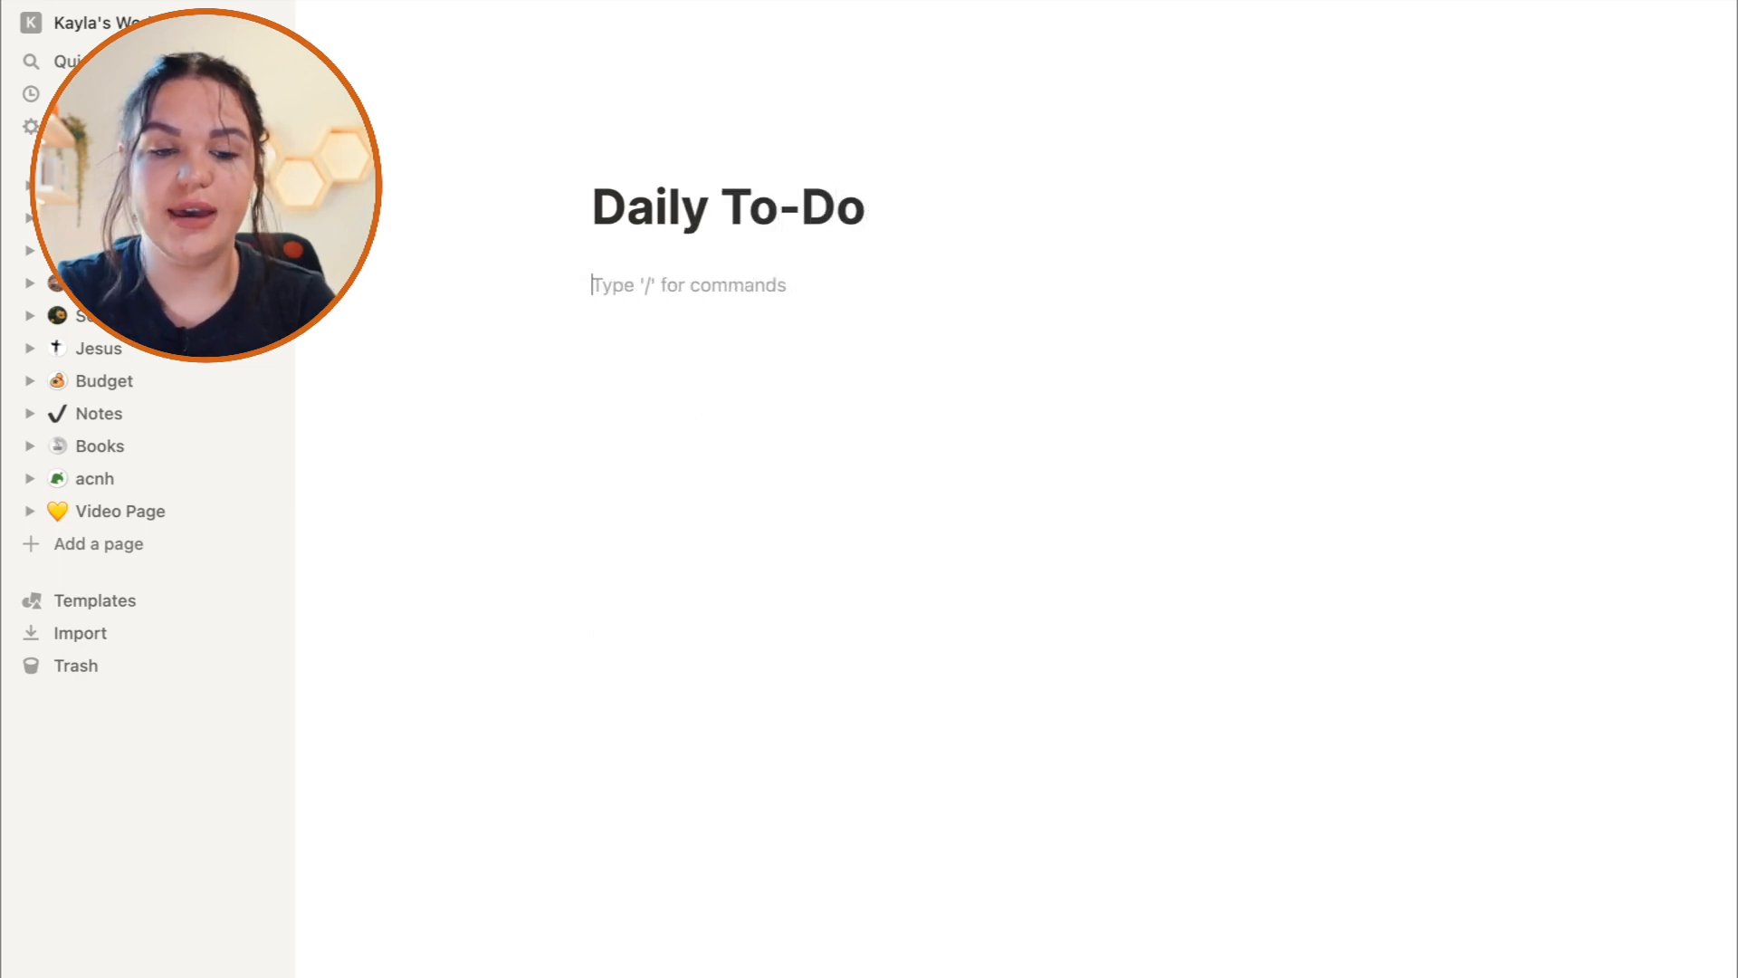
Insert an inline table in the Daily To-Do page and title it To-Do.
type("/table")
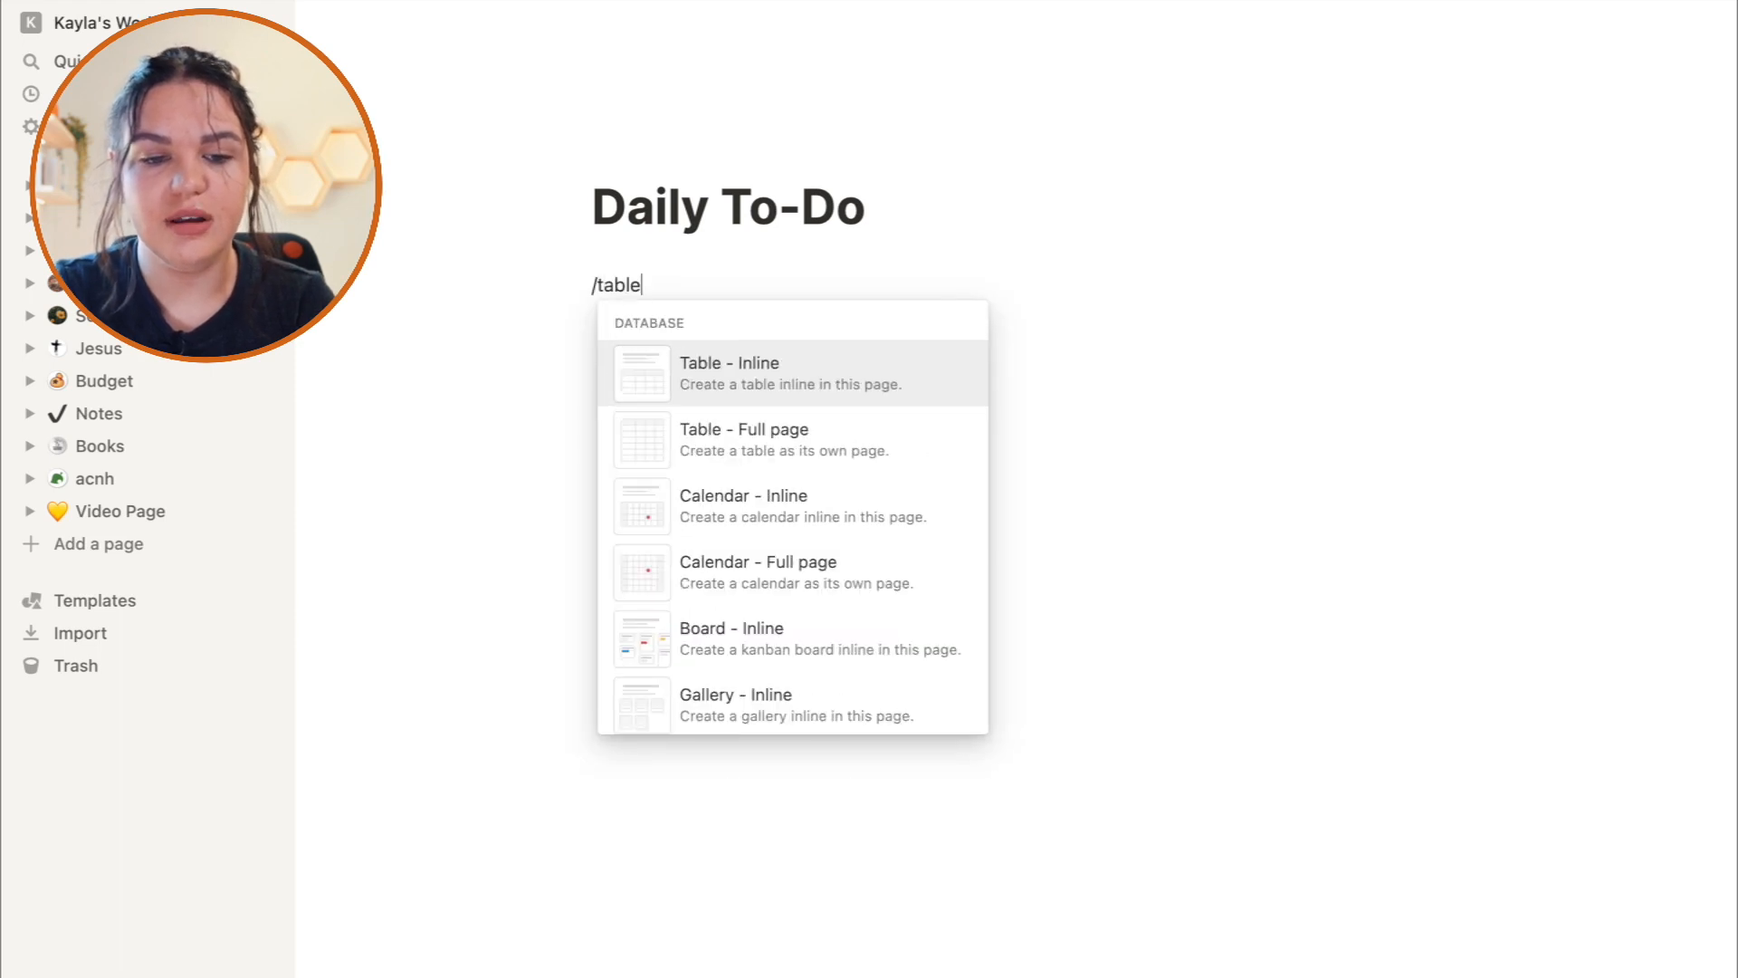
key("Return")
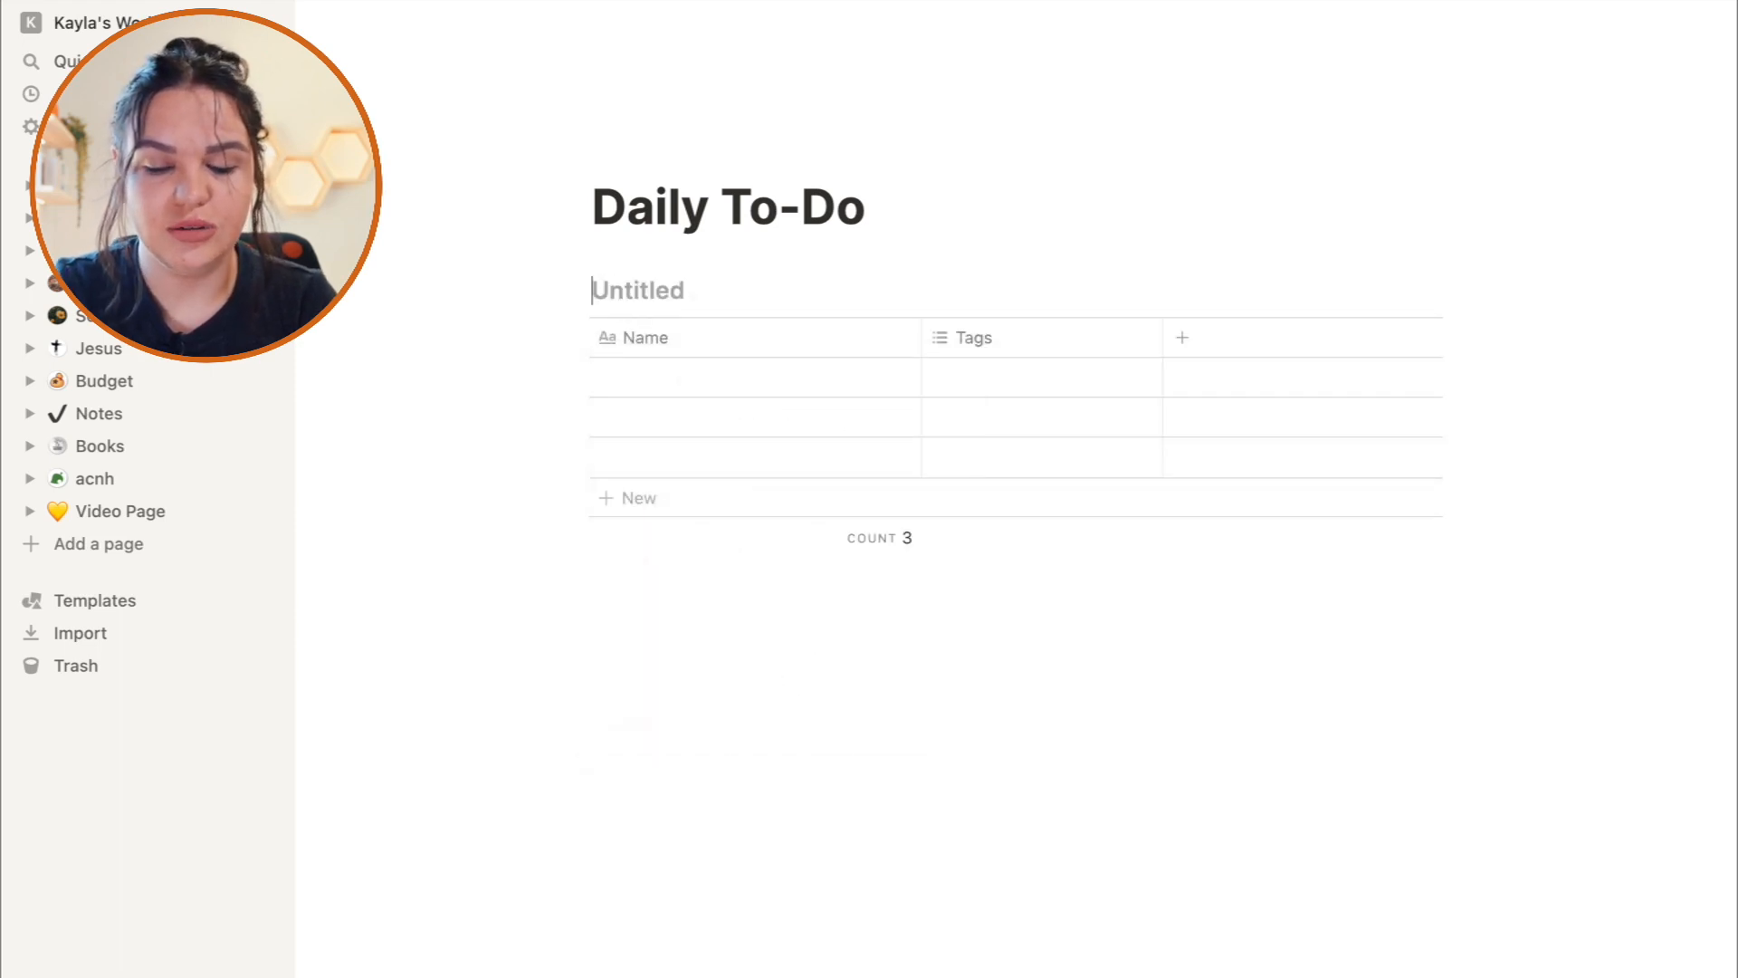
type("To-Do")
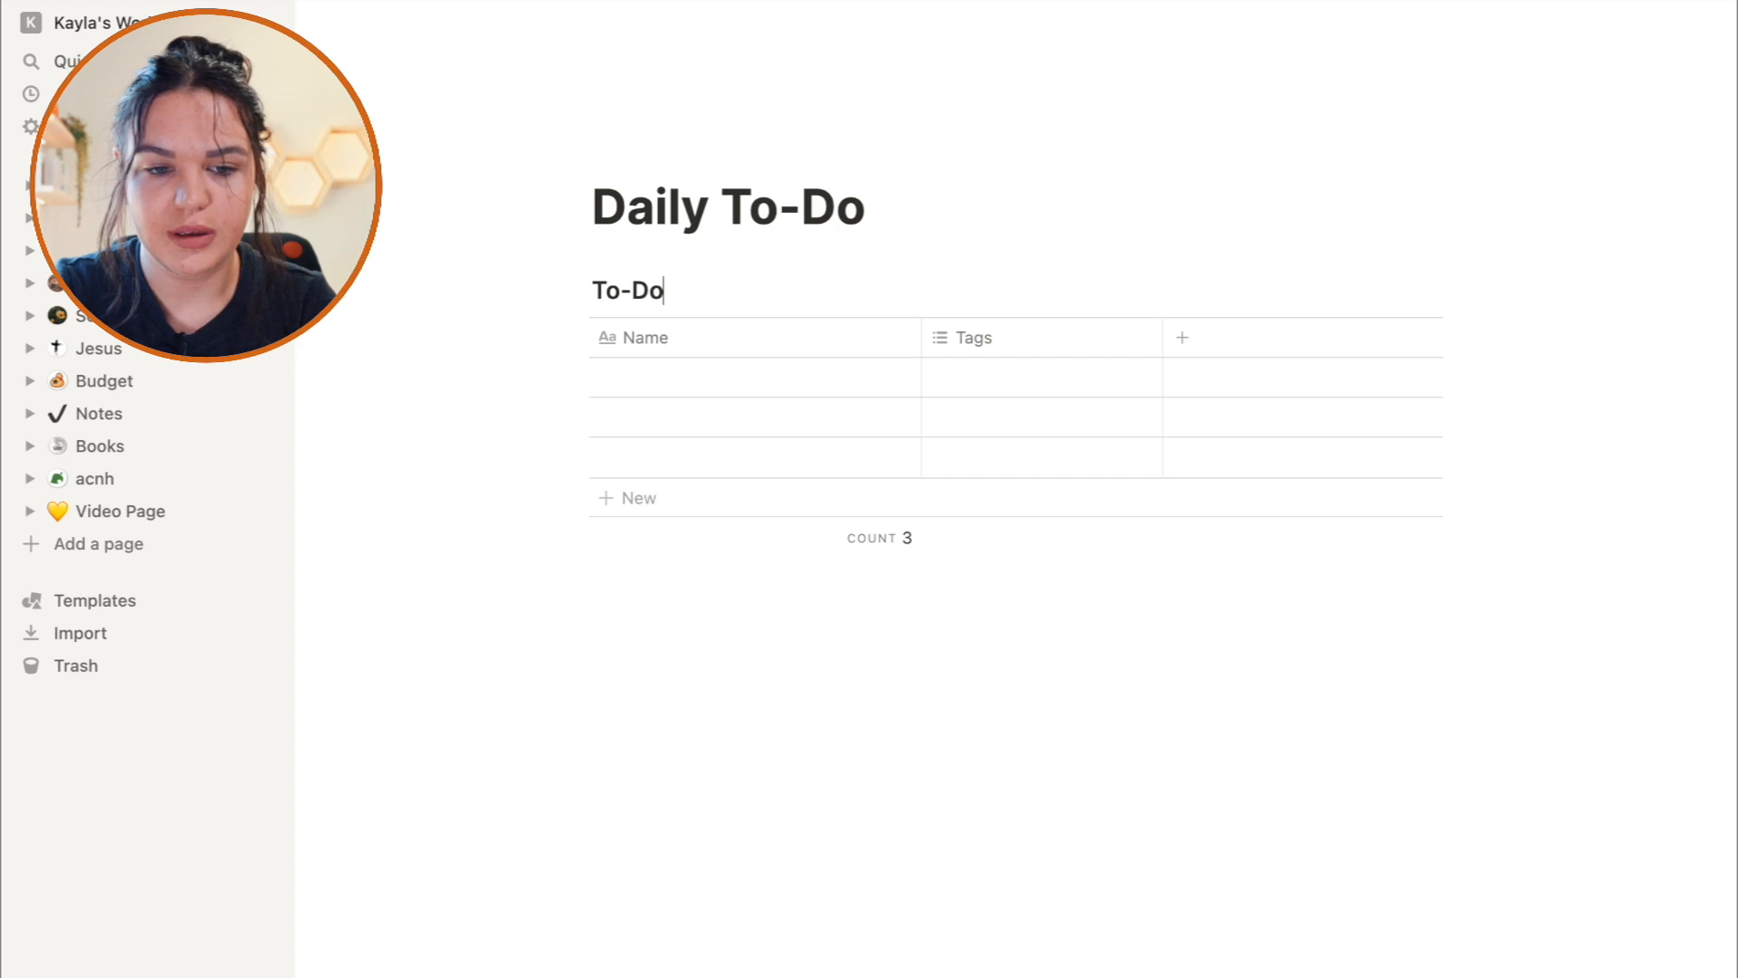
Rename the To-Do table's Name column as Task and its Tags column as Type.
left_click(648, 341)
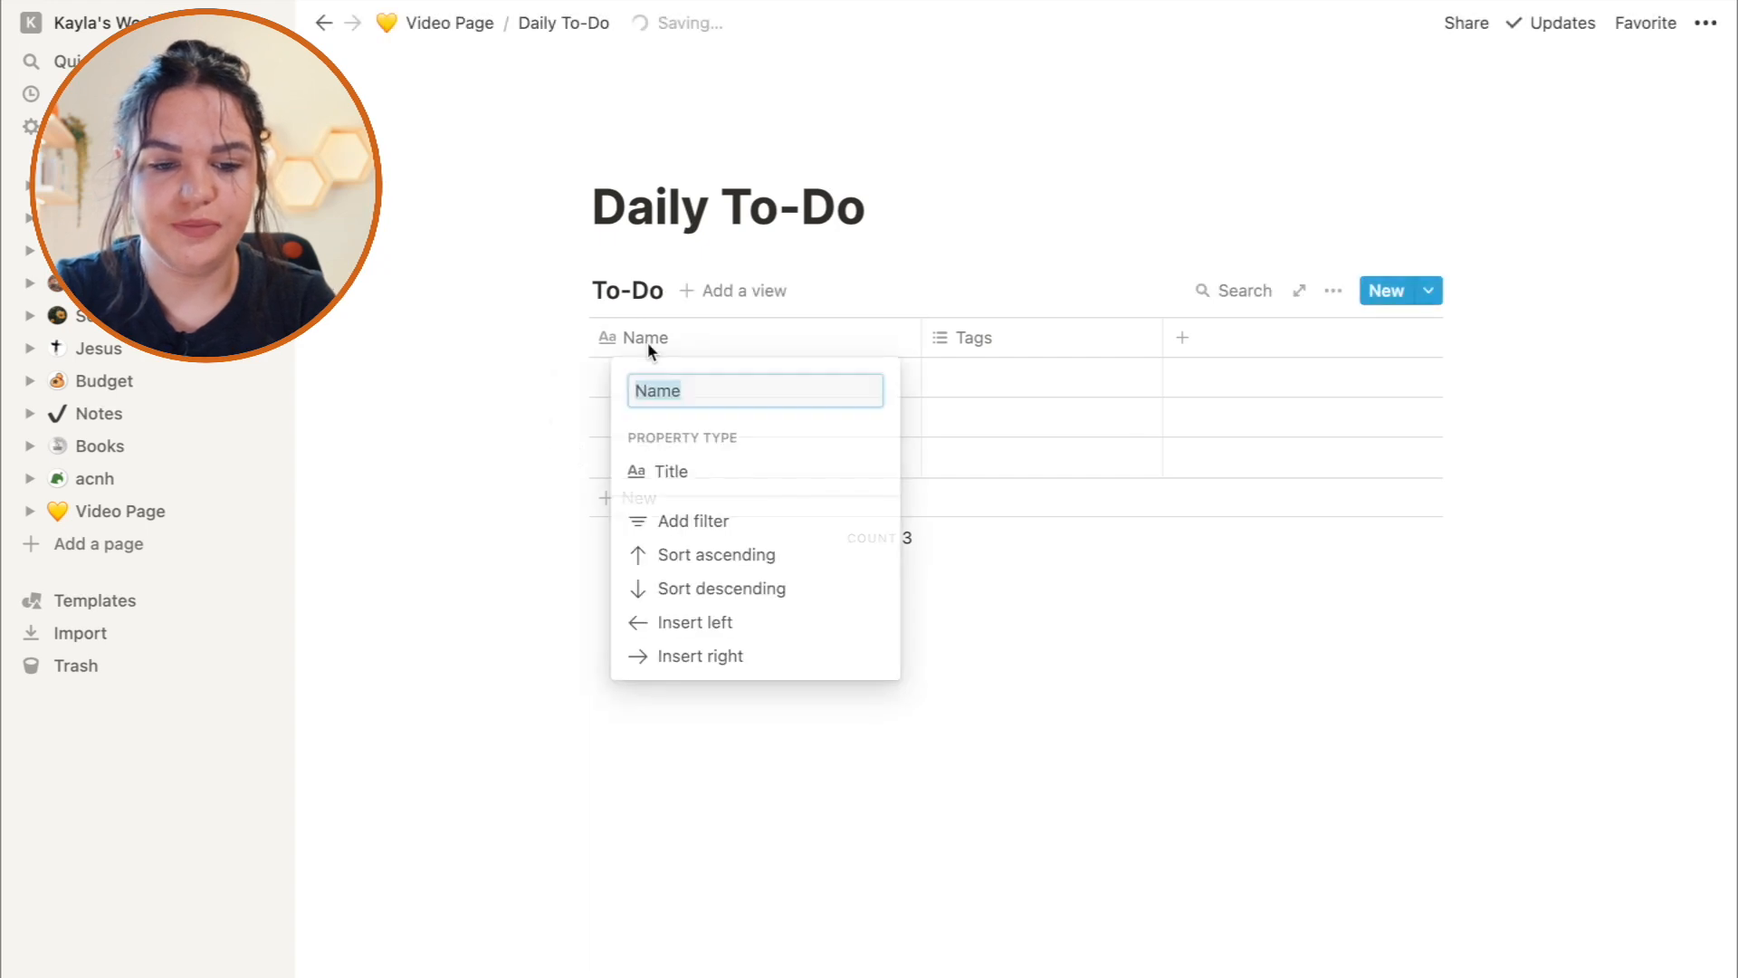
type("Task")
key("Return")
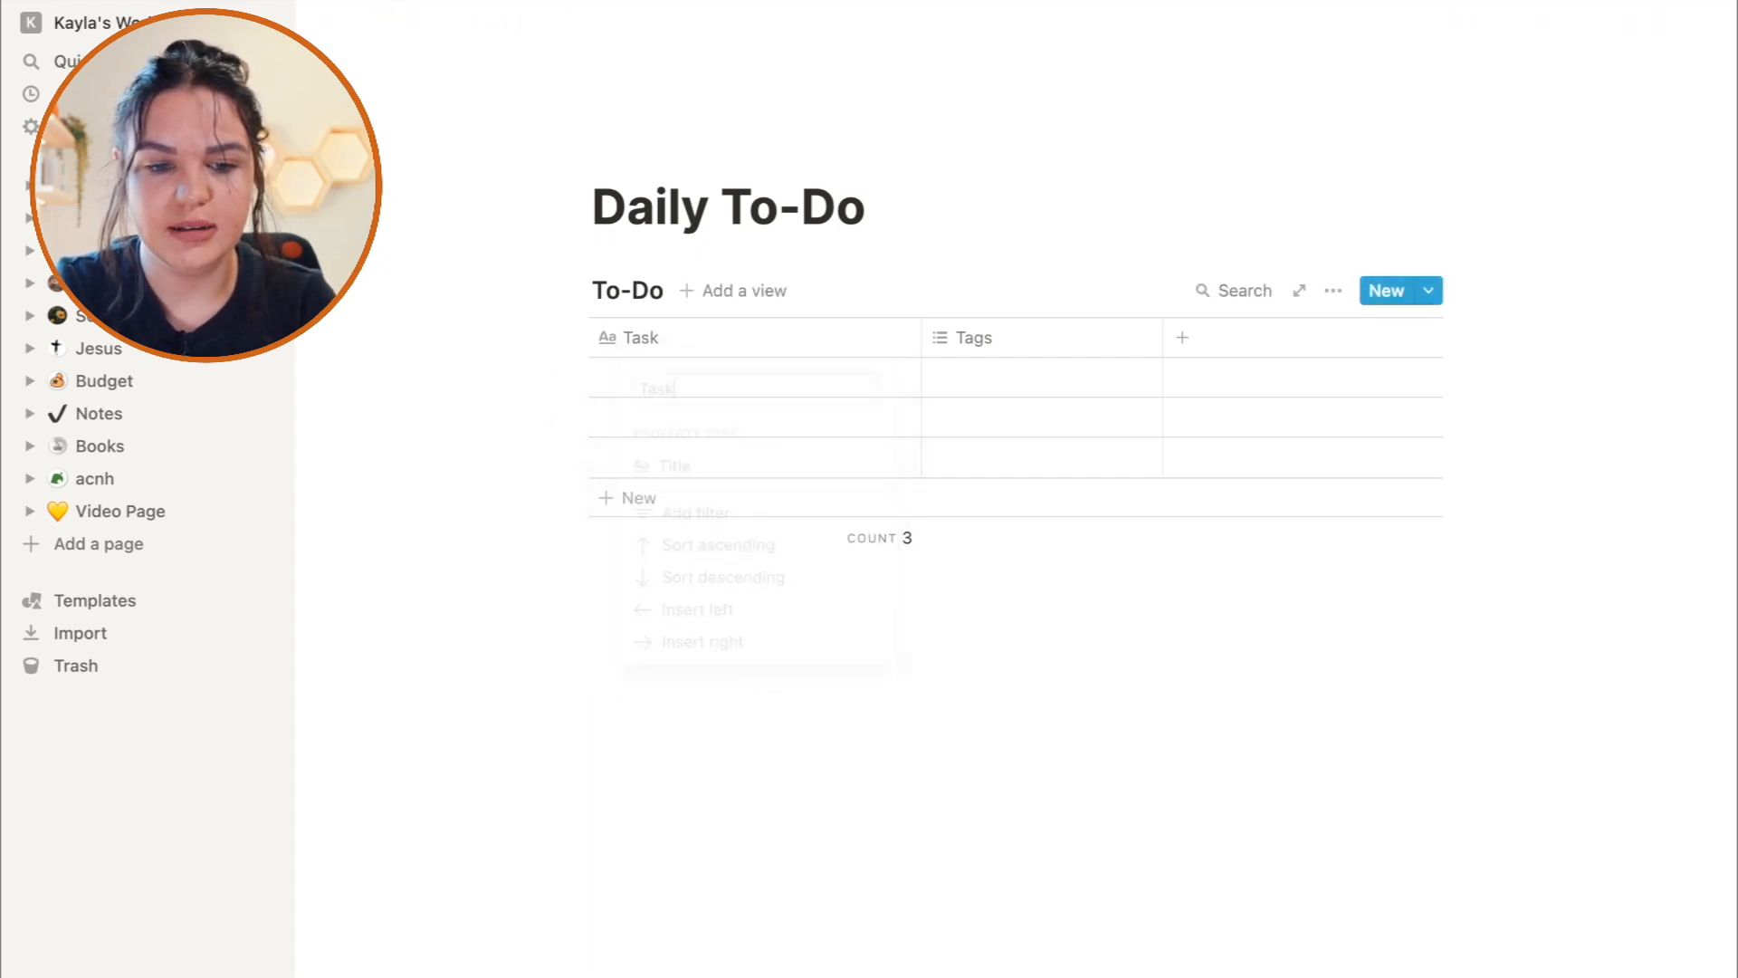
left_click(978, 336)
type("Type")
key("Return")
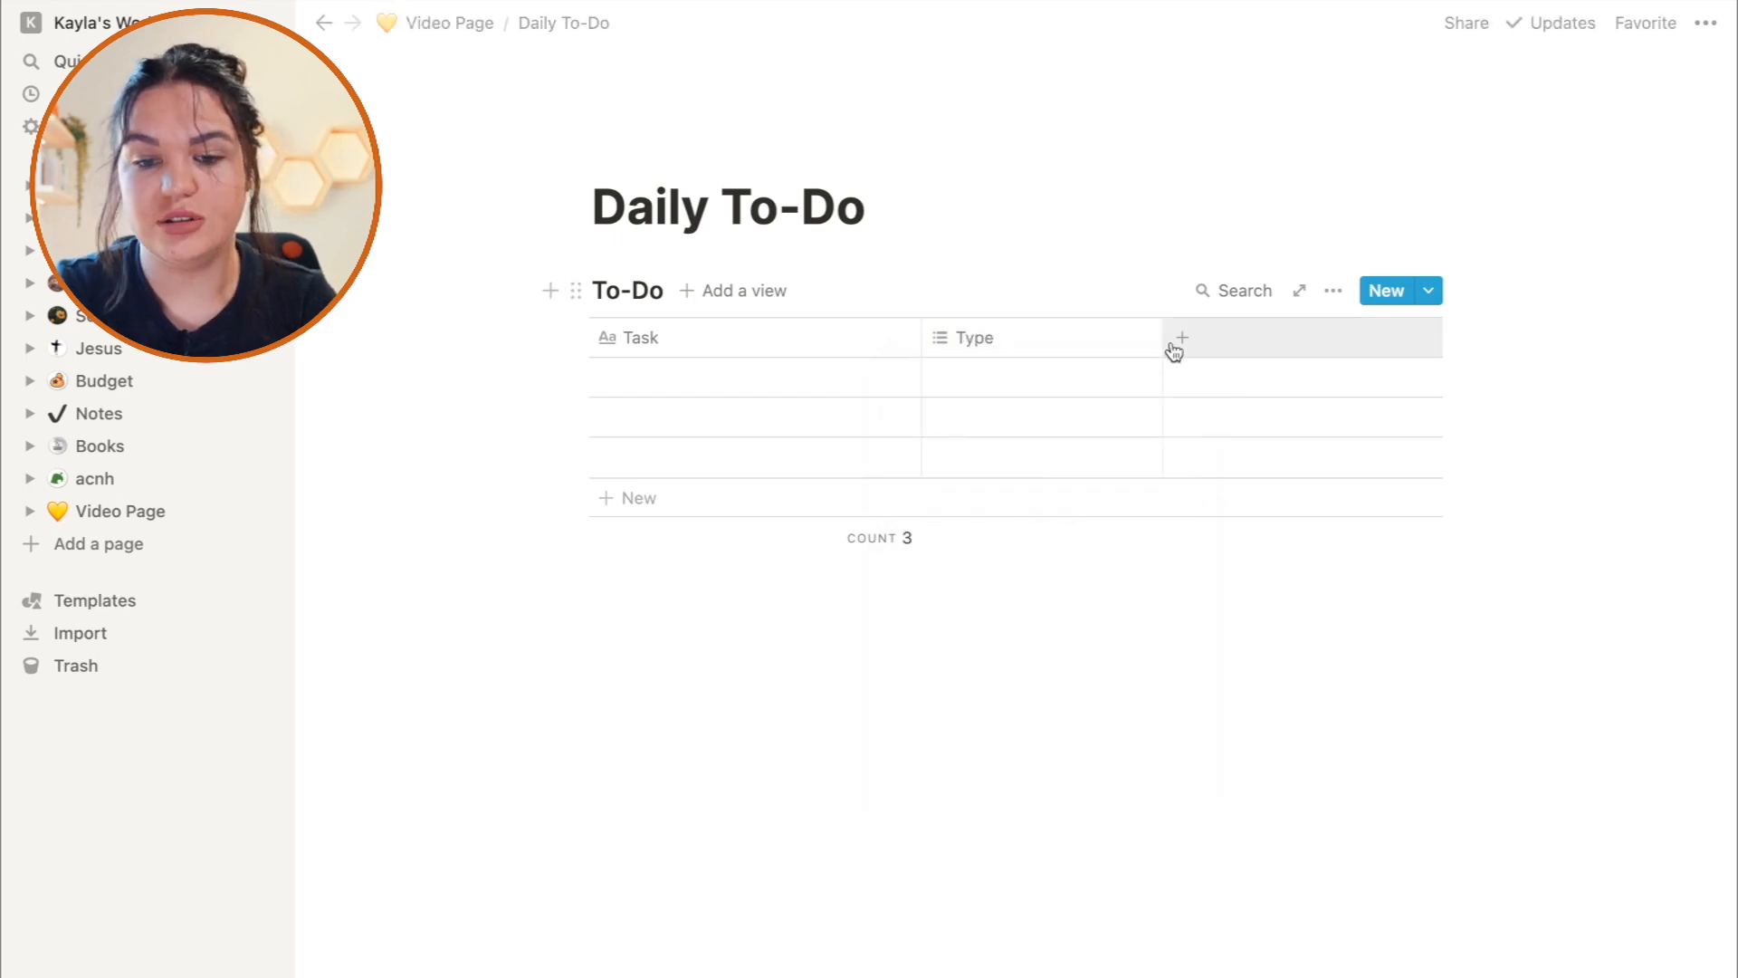
Add a Checkbox property named Done after the Type column.
left_click(1217, 347)
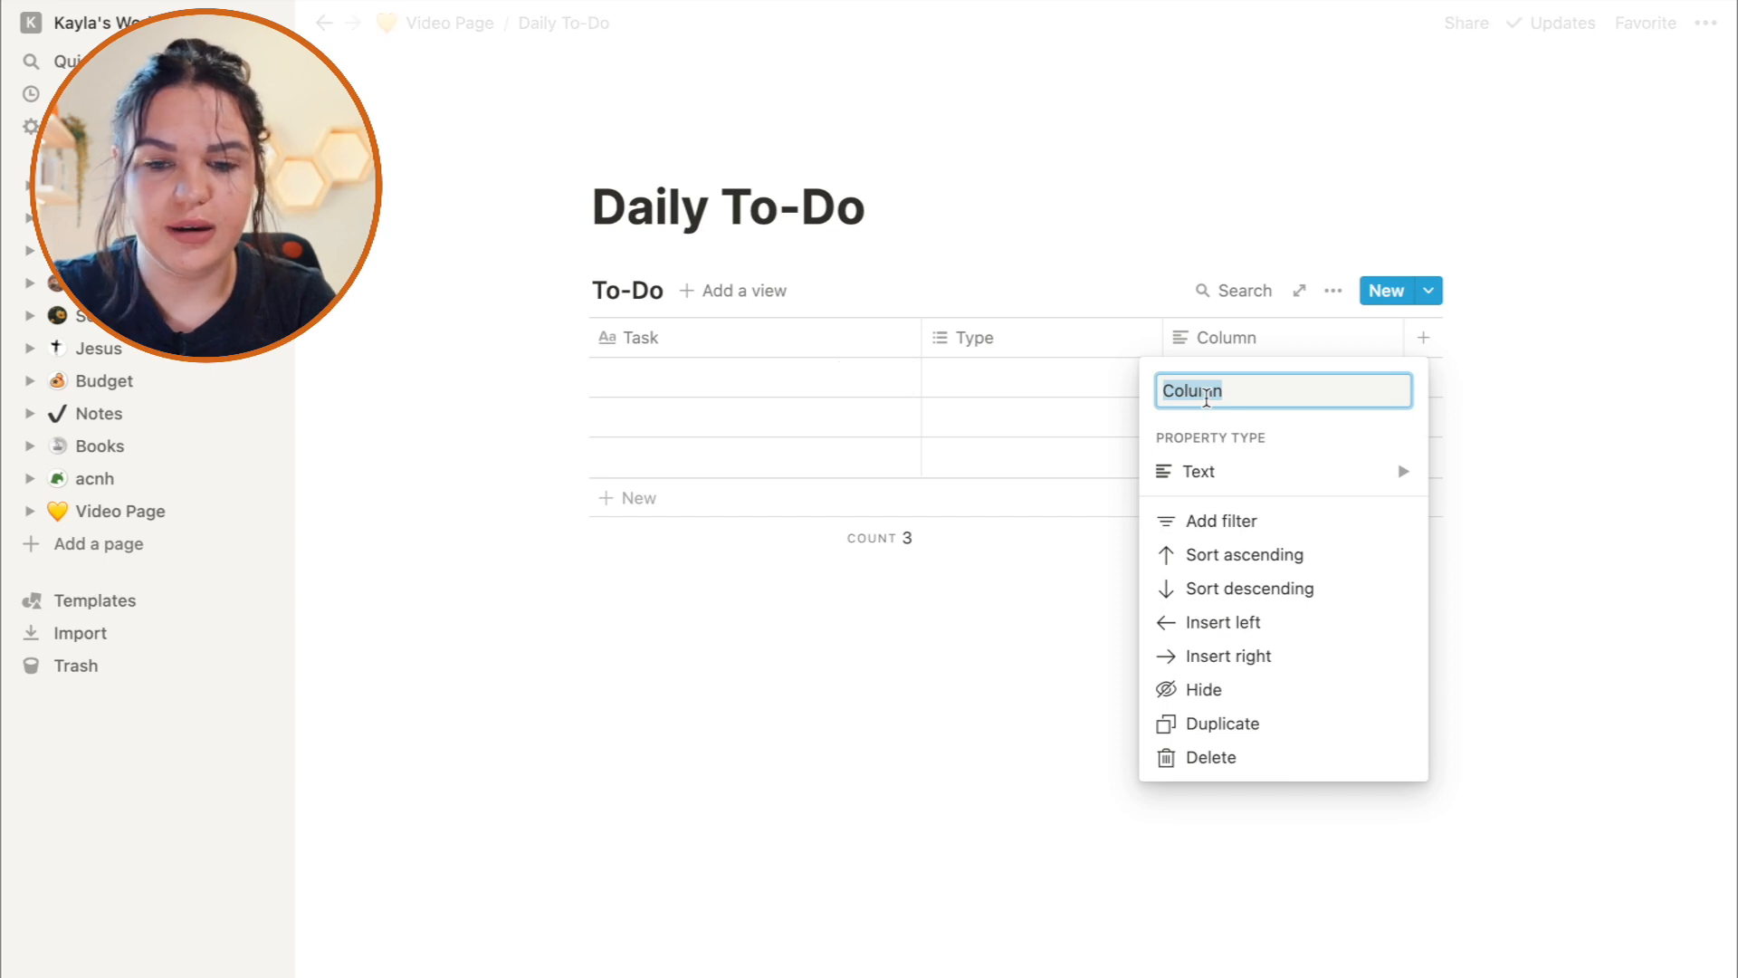
type("Done")
mouse_move(1286, 469)
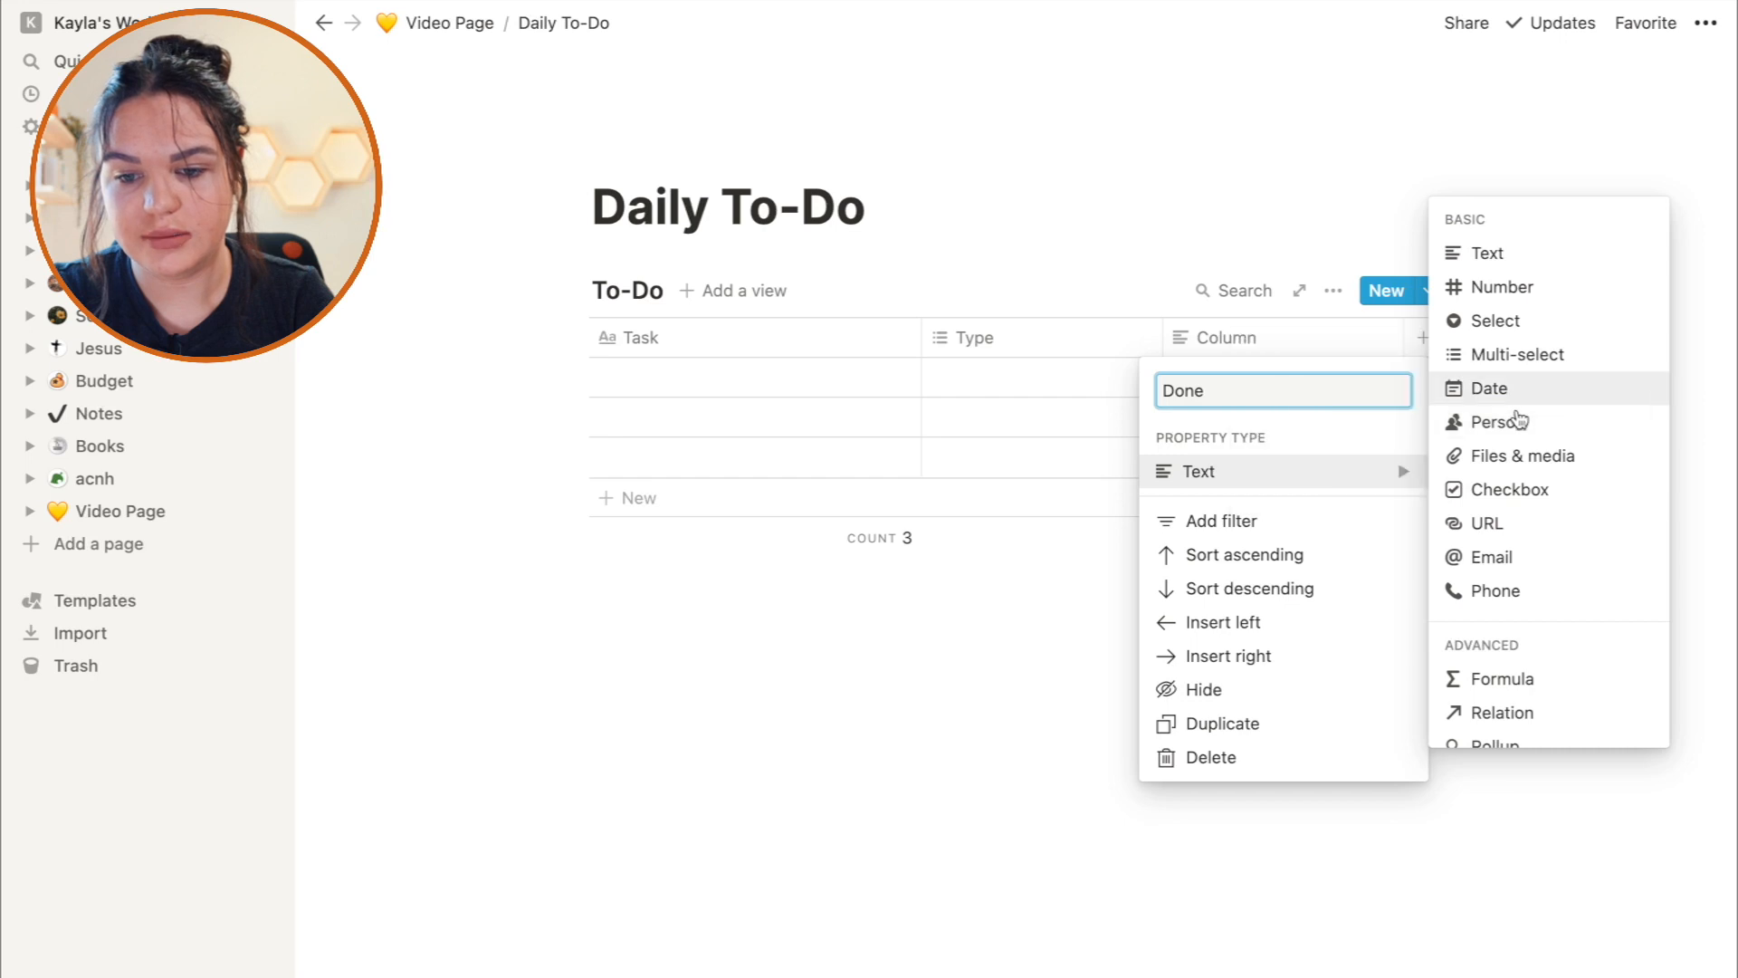
left_click(1518, 493)
Add a filter on the Done checkbox to the To-Do table.
left_click(1333, 290)
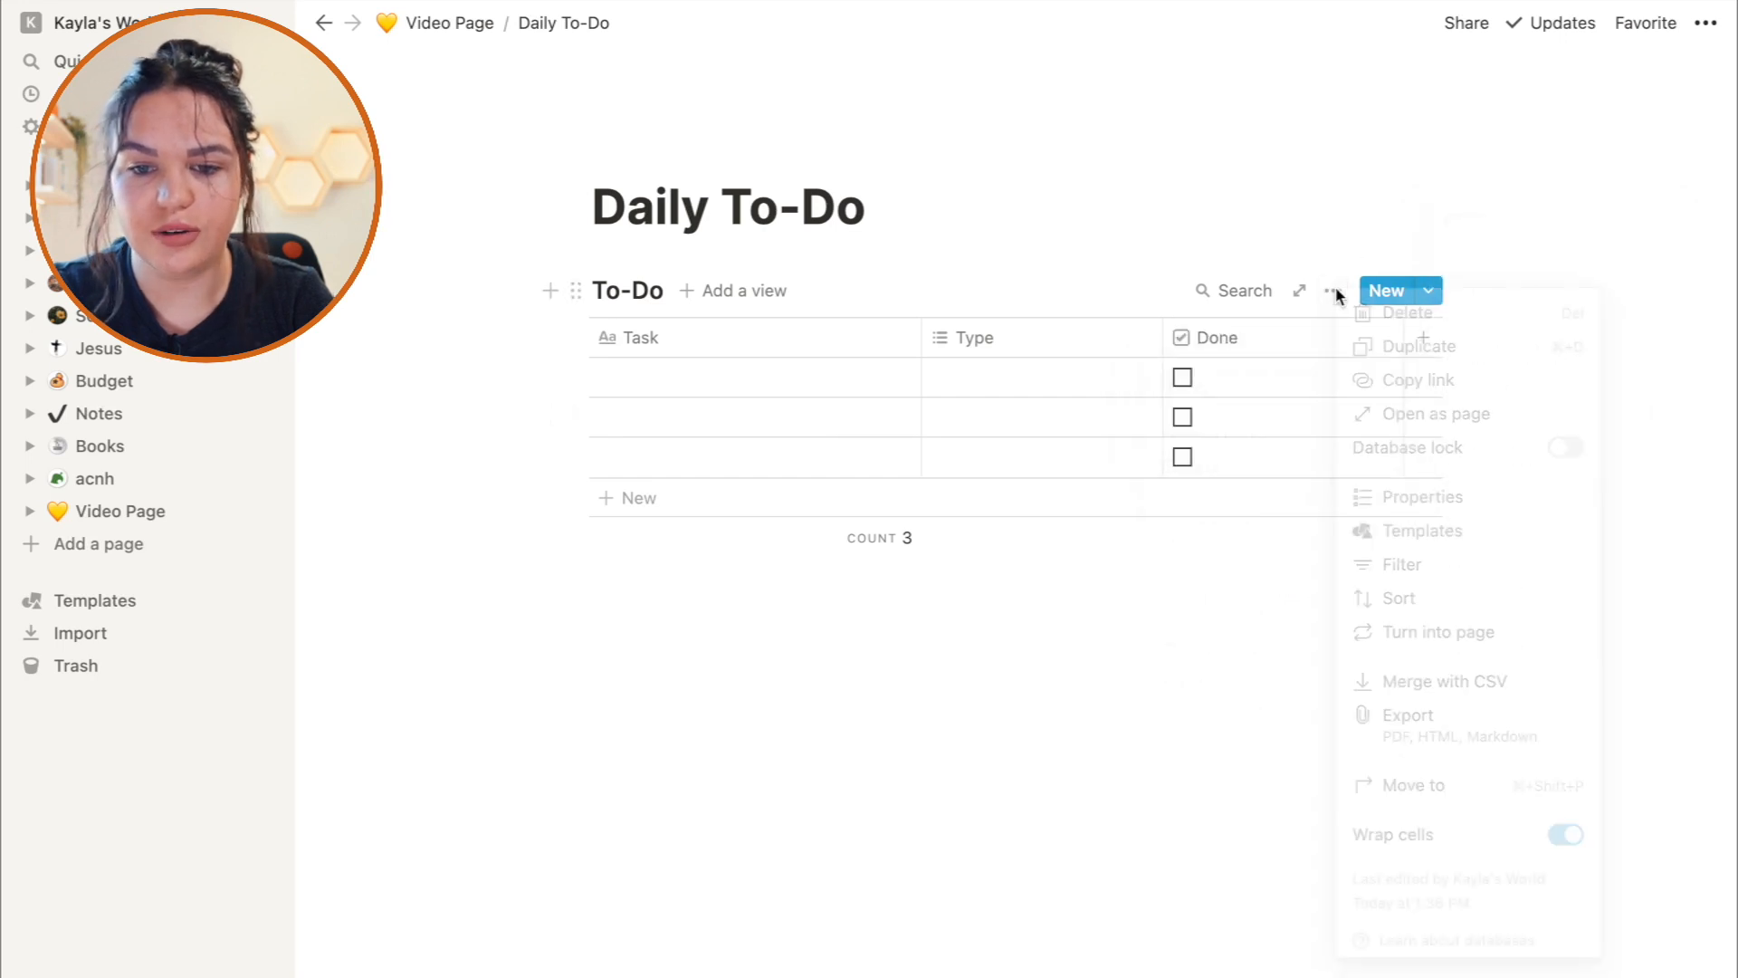
left_click(1411, 563)
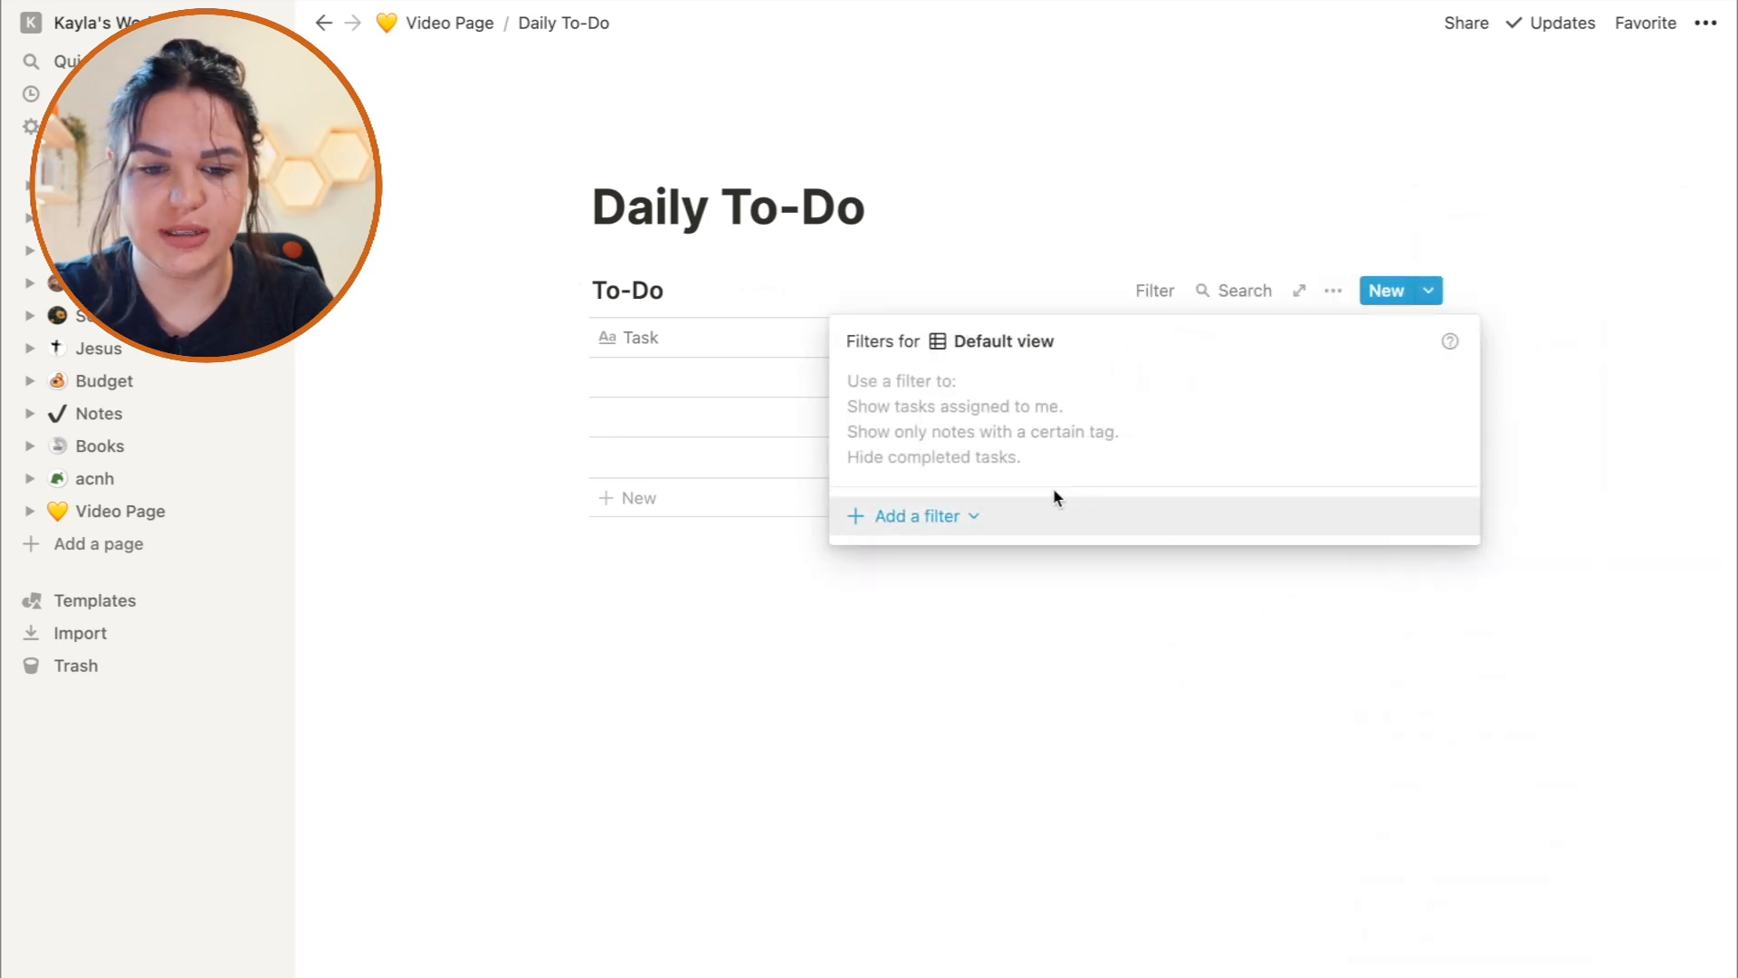
left_click(918, 517)
left_click(910, 561)
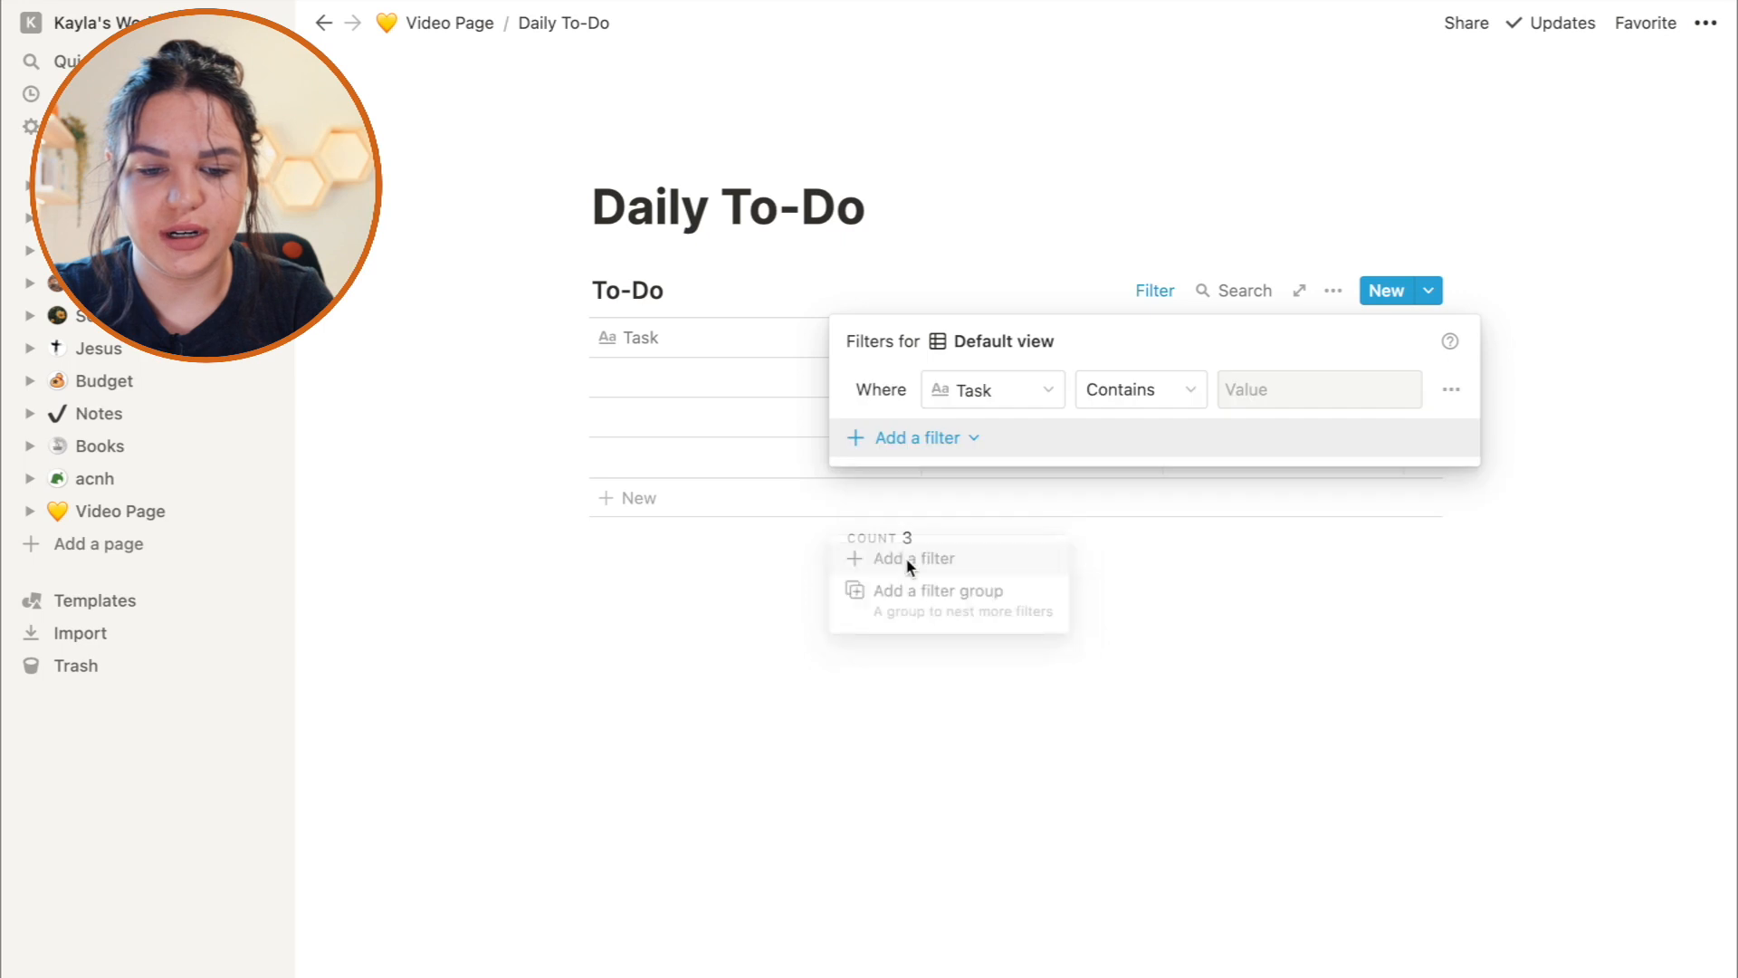
left_click(1001, 389)
left_click(971, 525)
left_click(1243, 389)
left_click(987, 584)
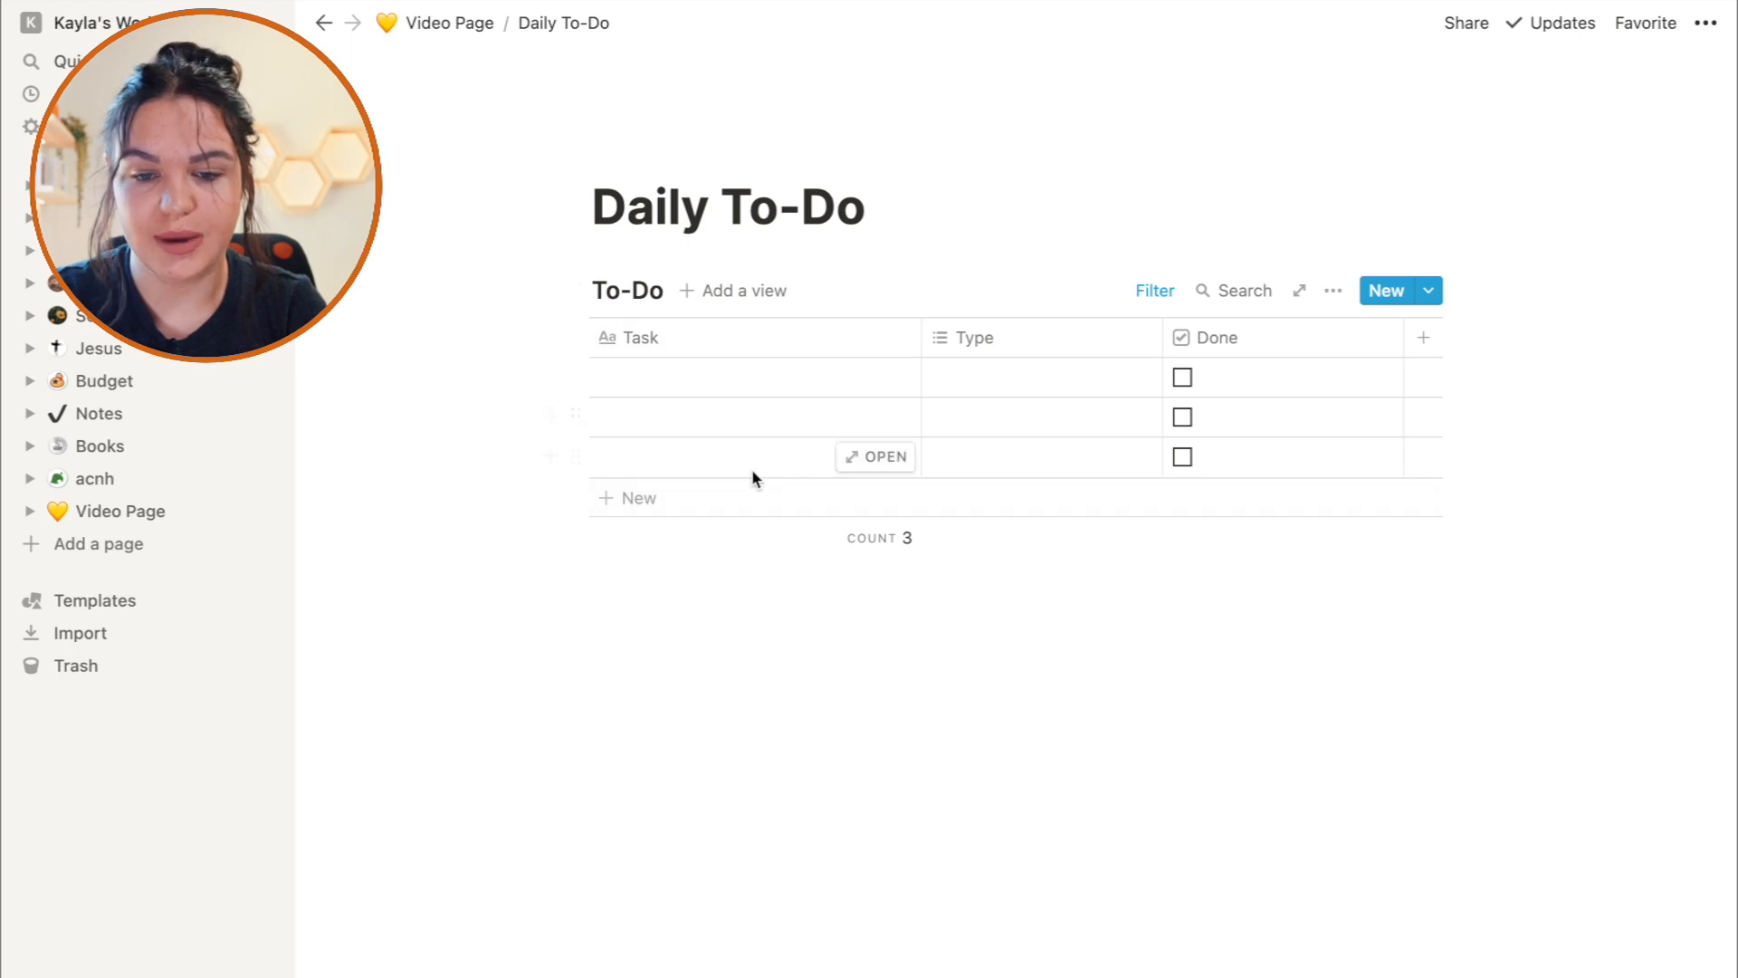
Insert a divider below the To-Do table.
left_click(670, 584)
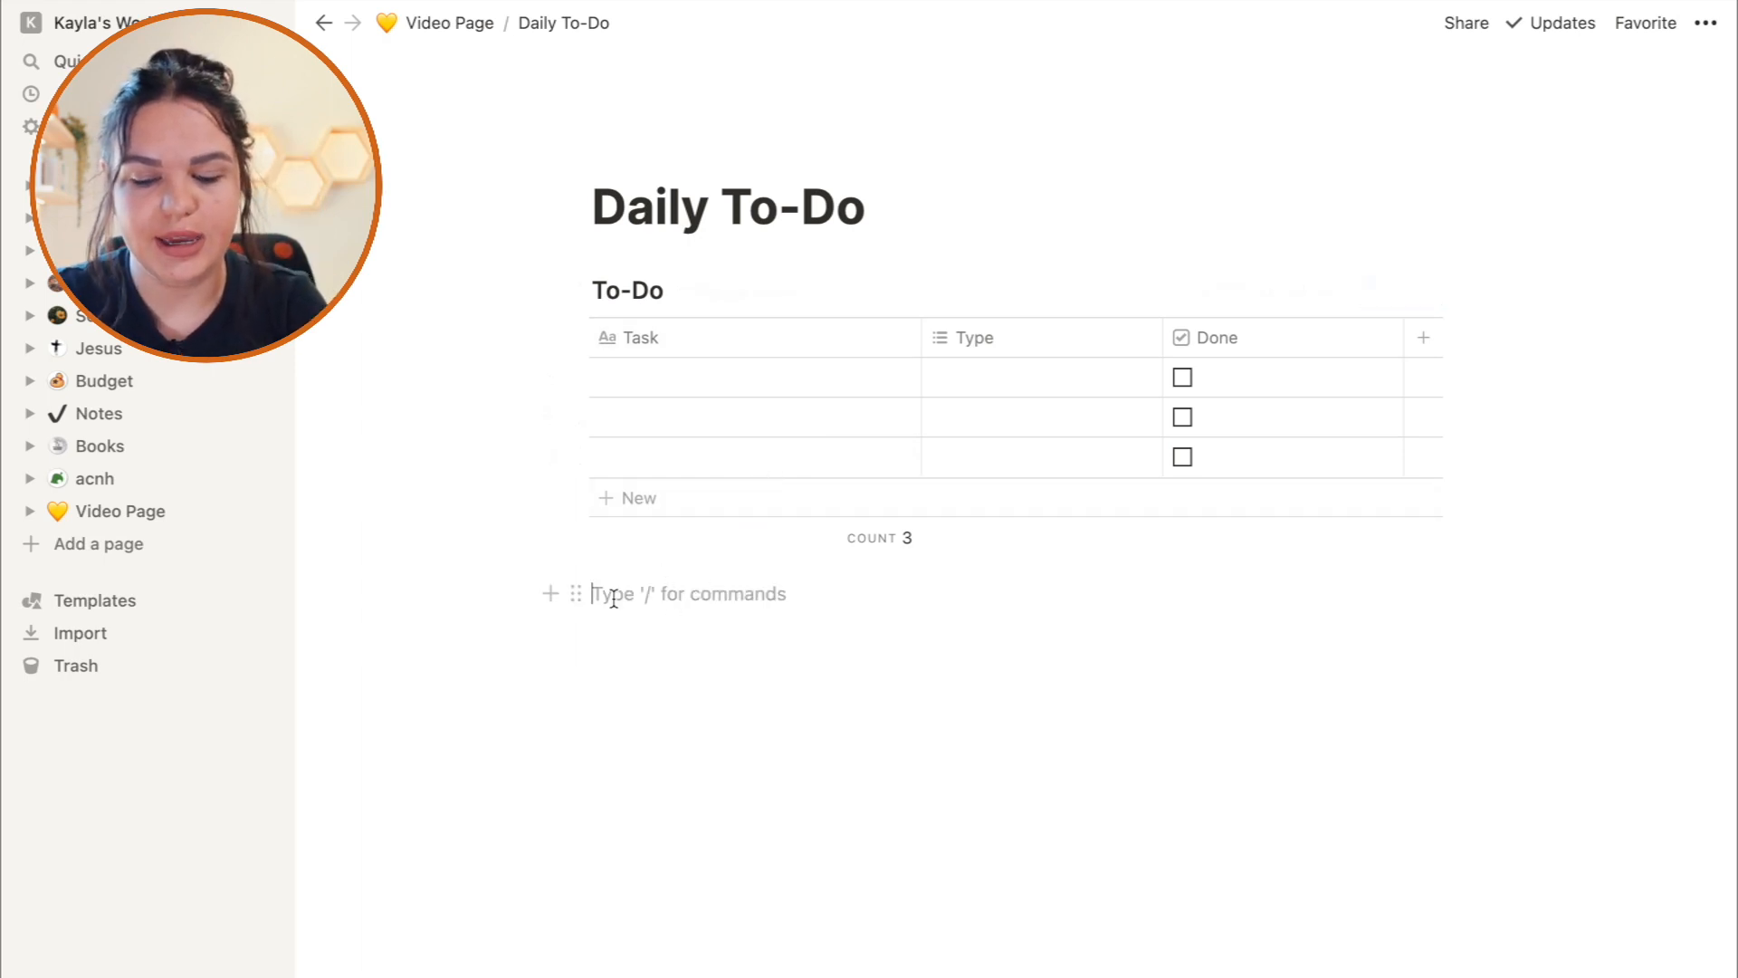
type("/di")
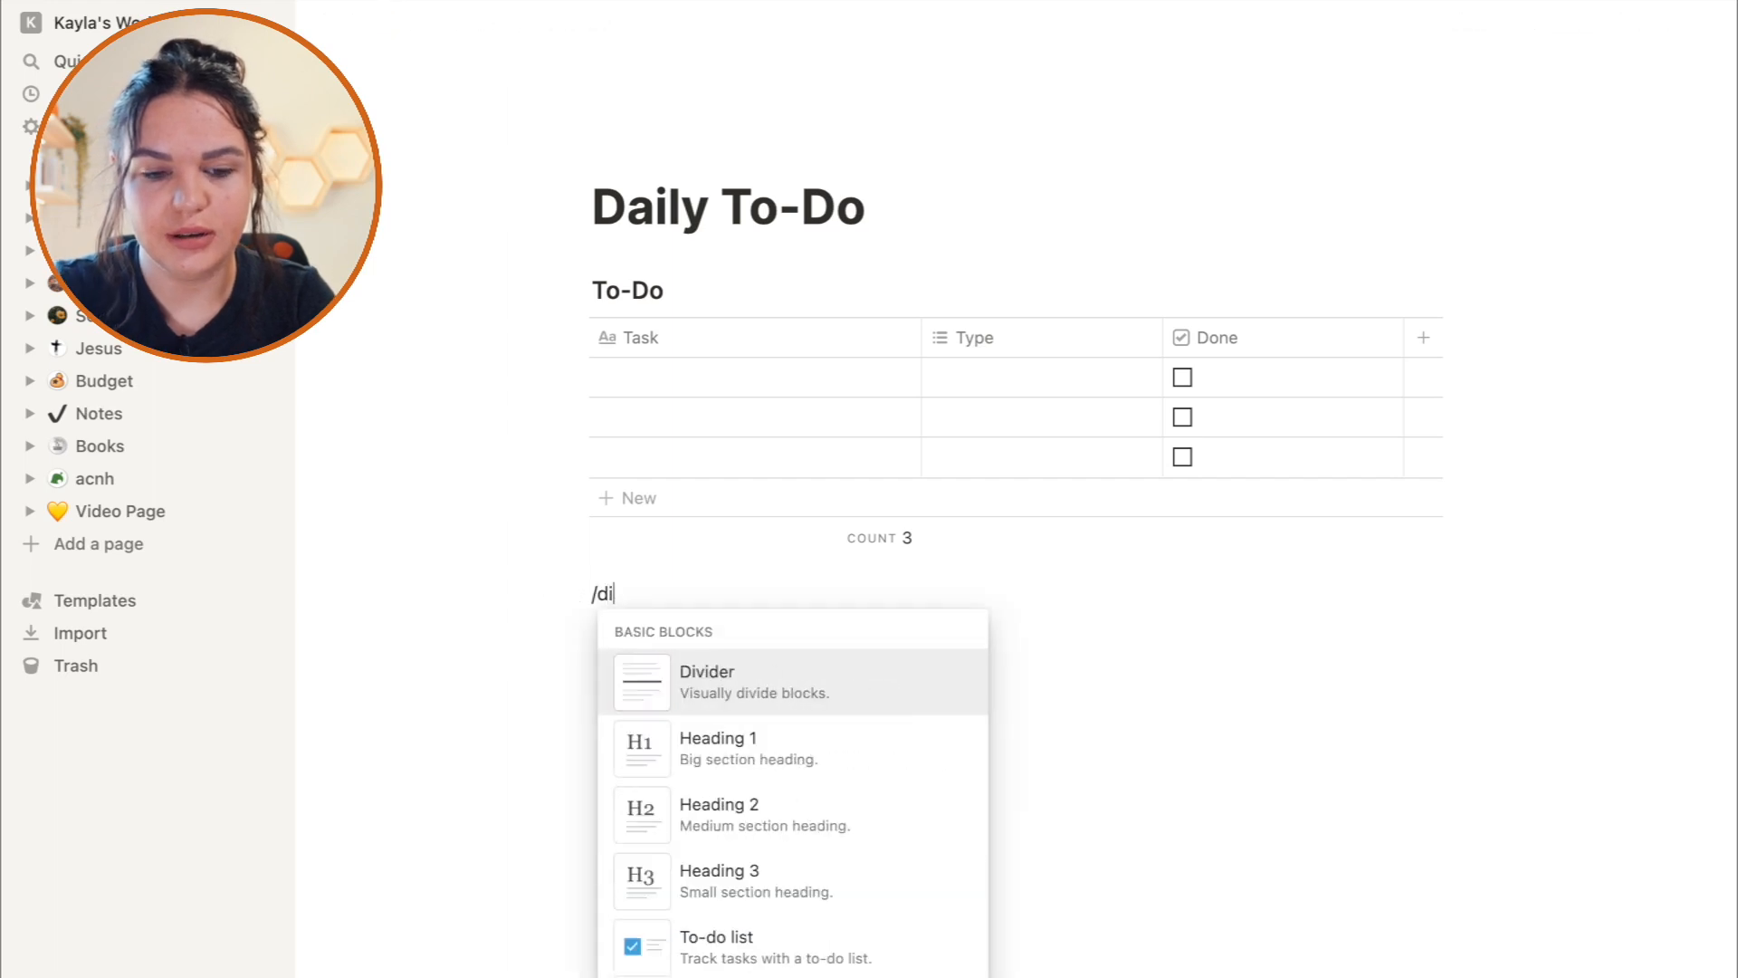
key("Return")
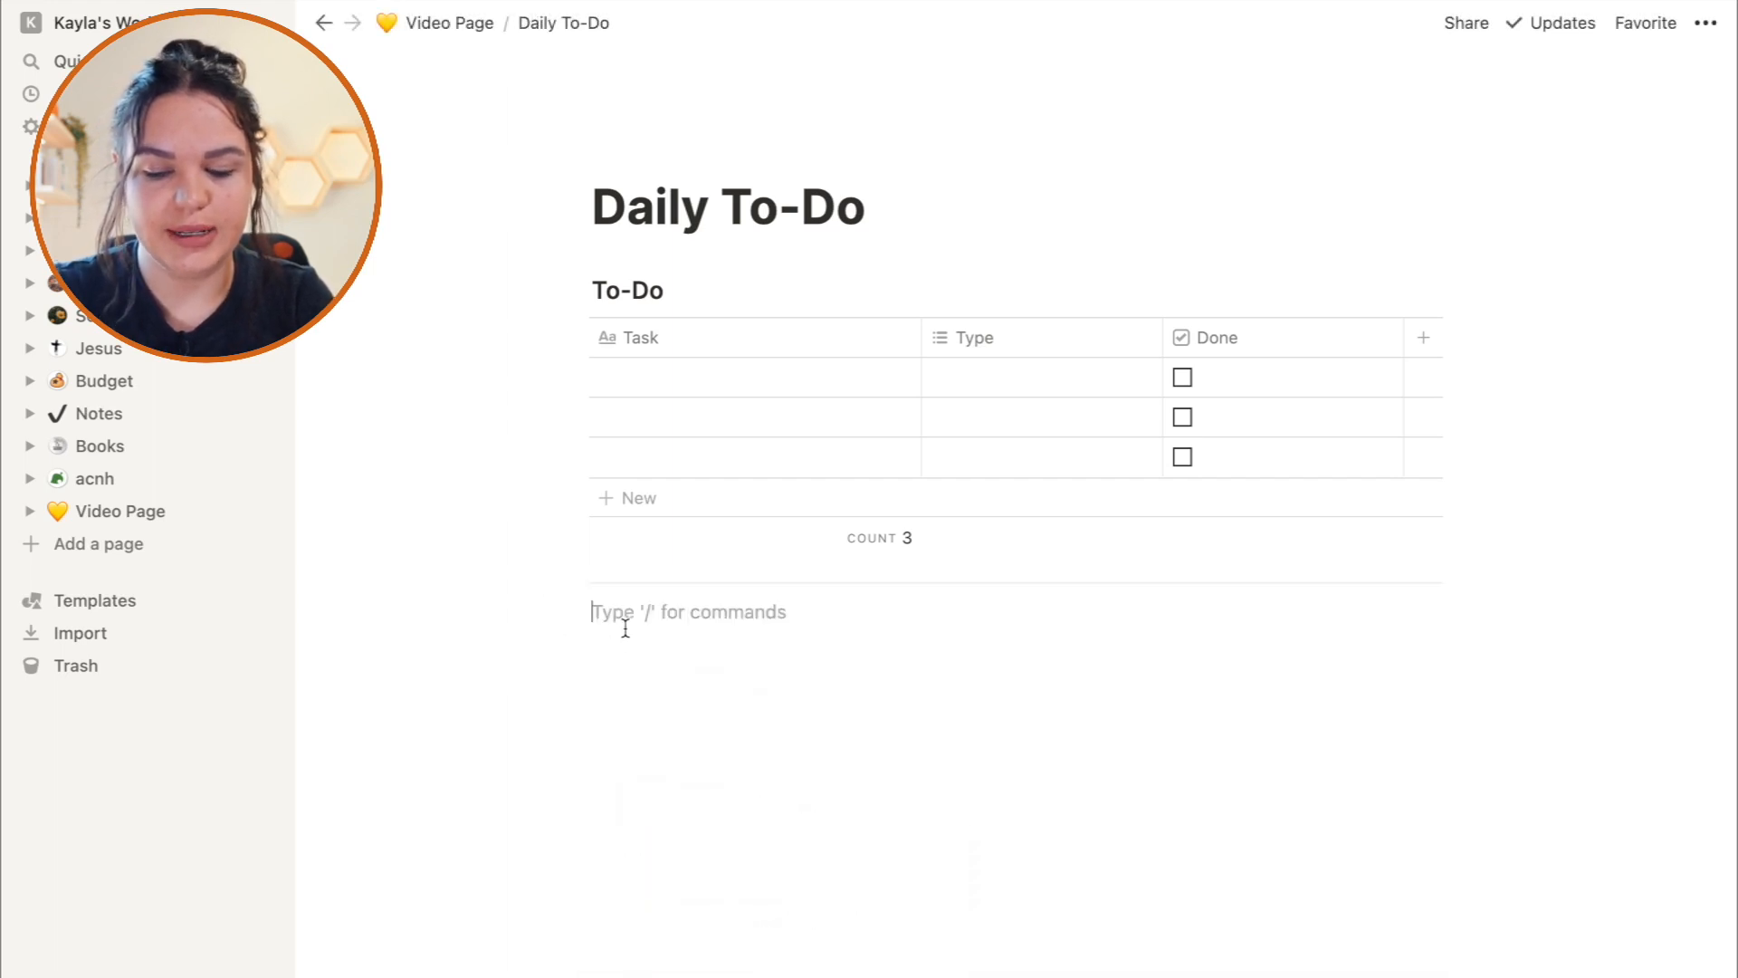
Add a bulleted list with the items 1, 2 and 3 below the divider.
type("/")
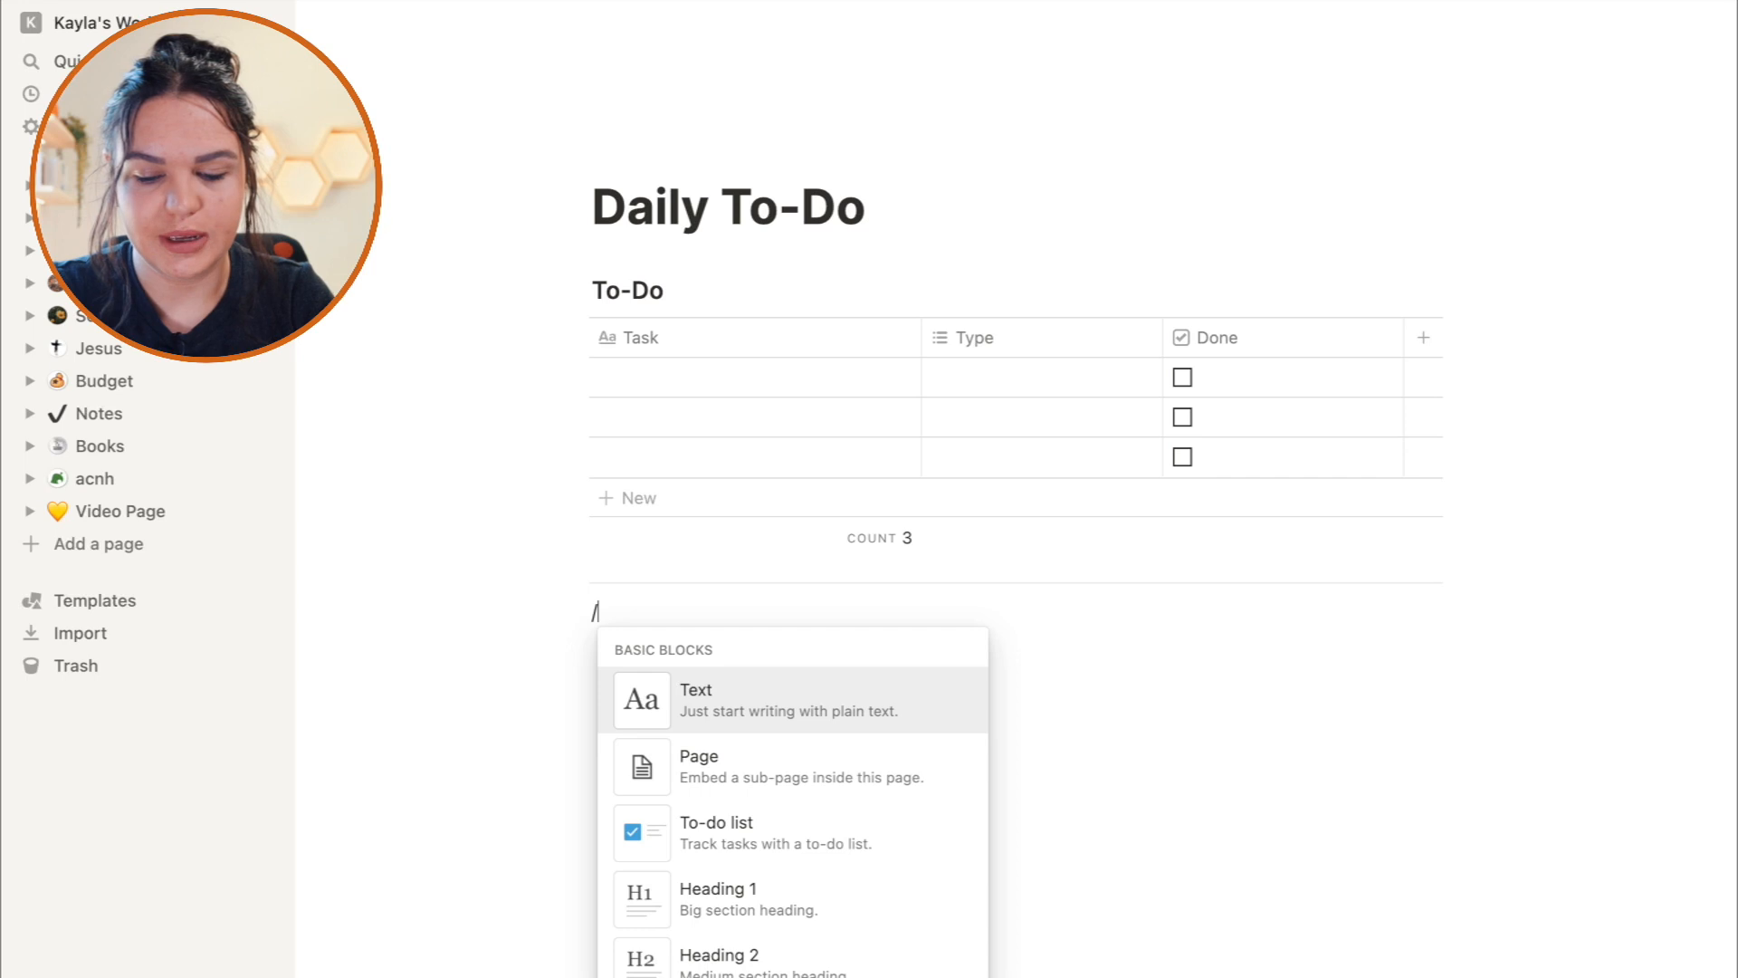
type("bu")
key("Return")
left_click(703, 761)
type("1")
key("Return")
type("2")
key("Return")
type("3")
key("Return")
key("Return")
left_click(629, 783)
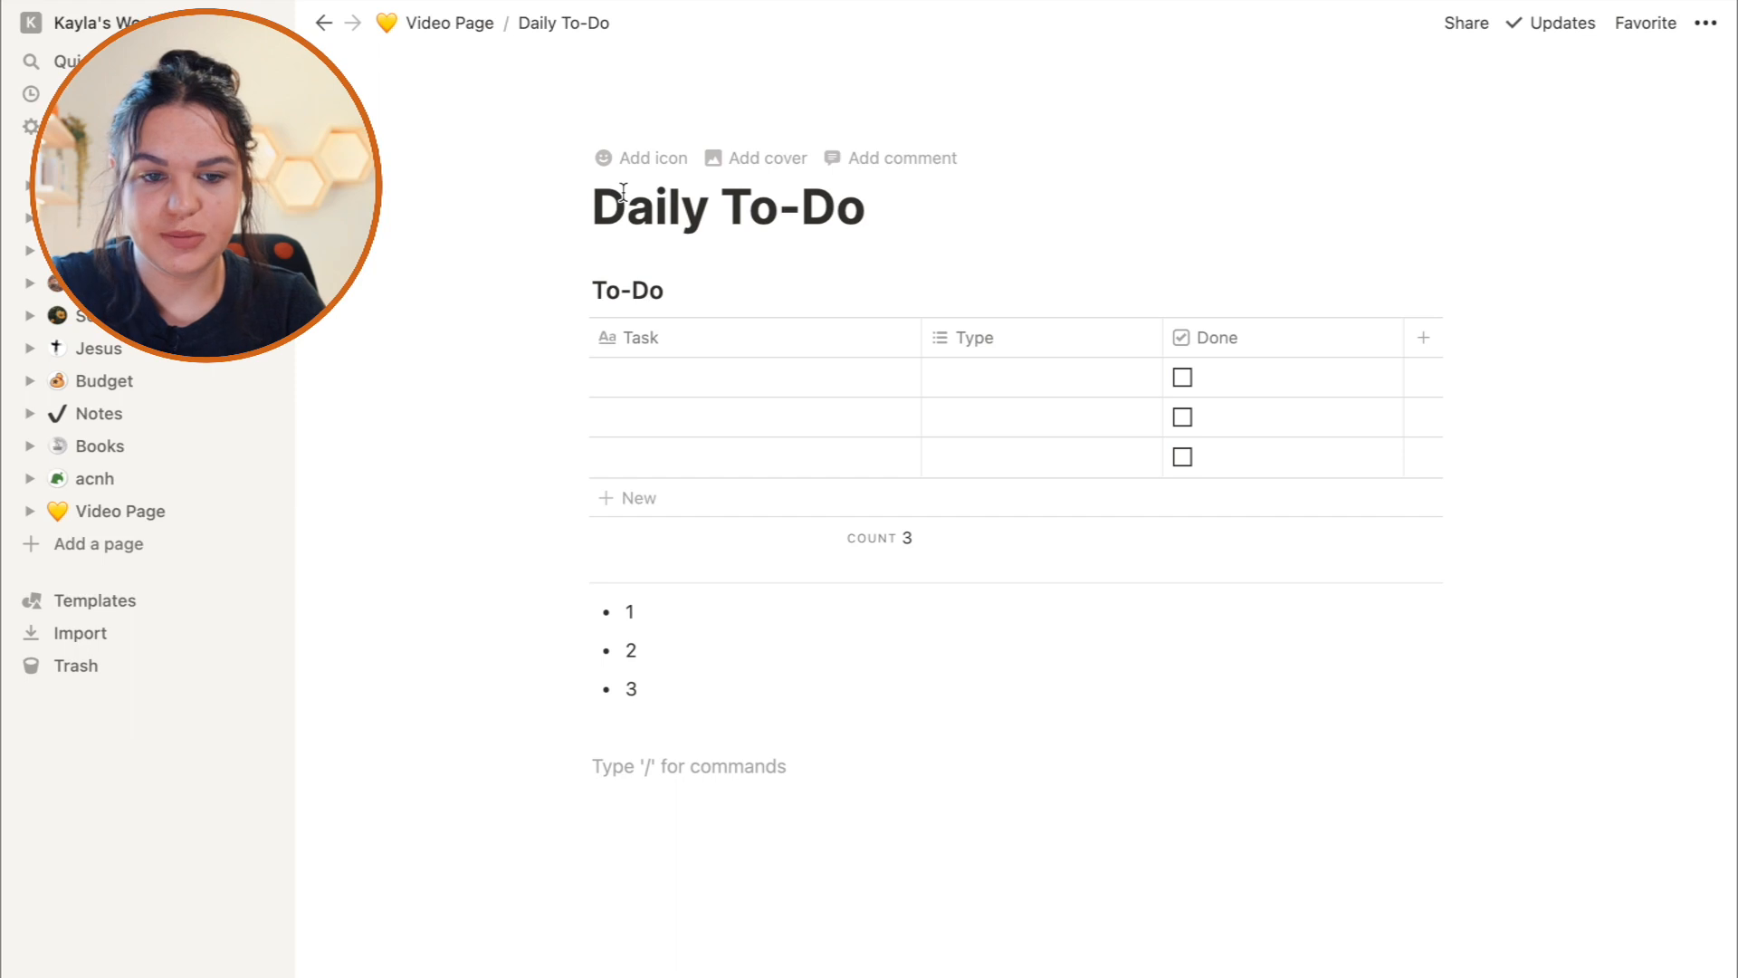
Give the Daily To-Do page the recently used grey round button emoji as its icon.
left_click(635, 159)
left_click(639, 207)
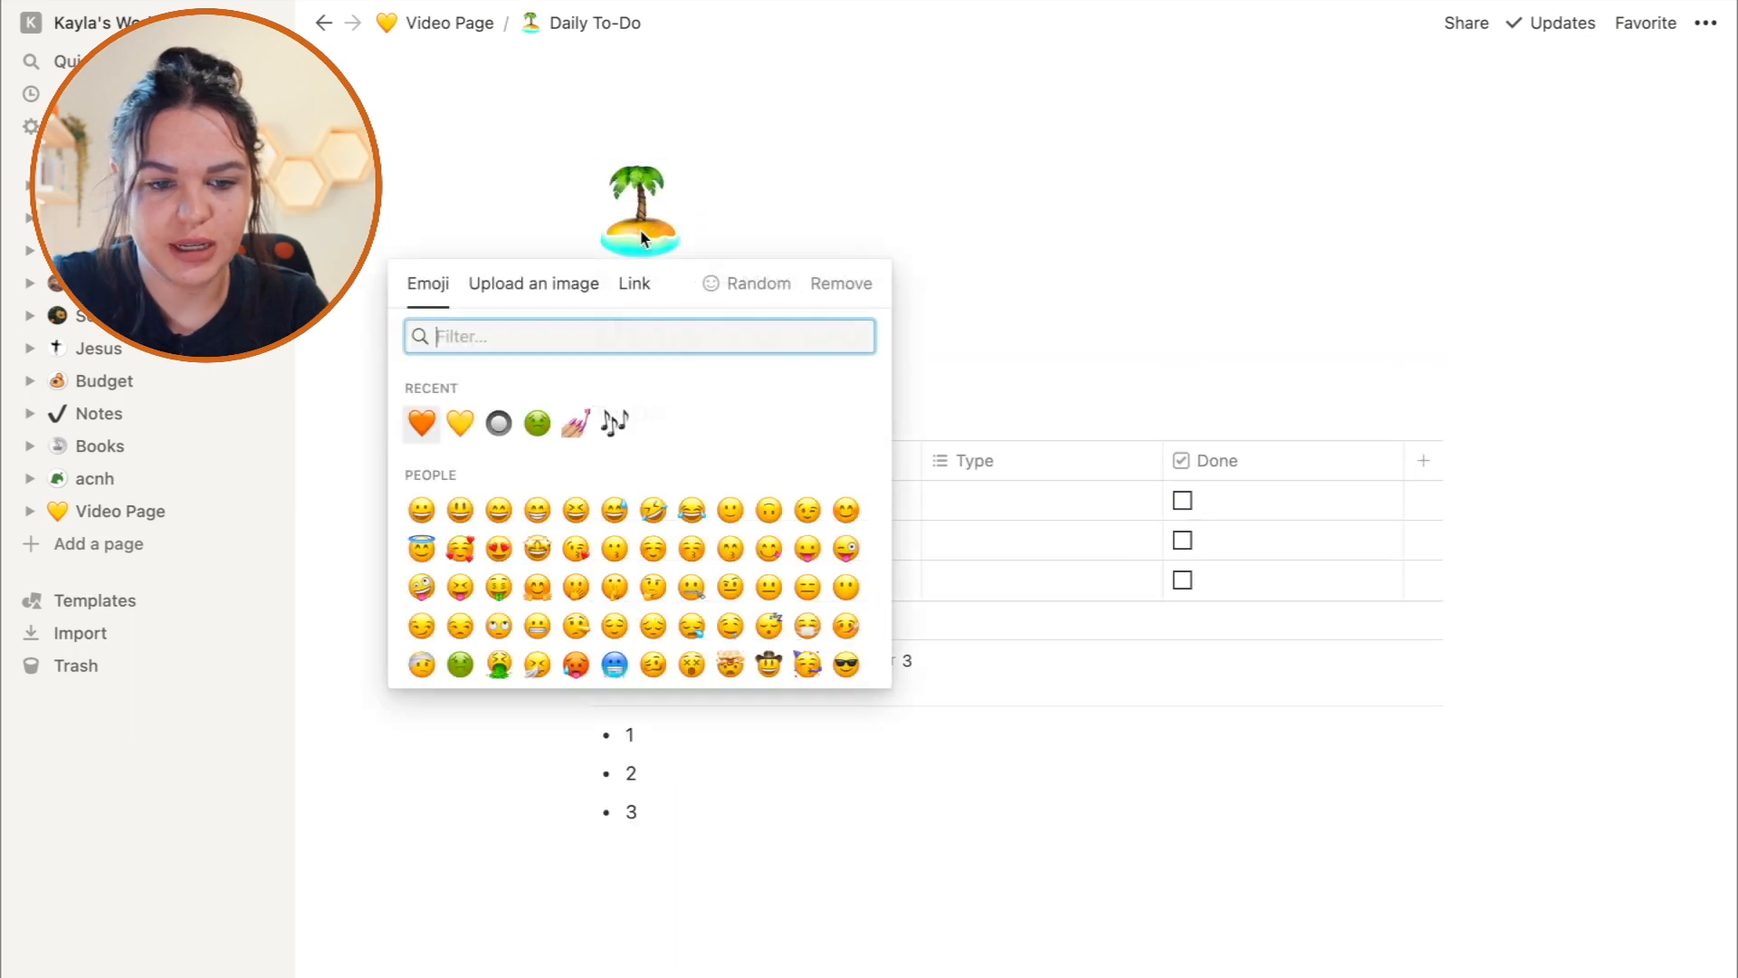
left_click(499, 422)
Go back to the Video Page and insert a template button below the Daily To-Do sub-page.
left_click(458, 24)
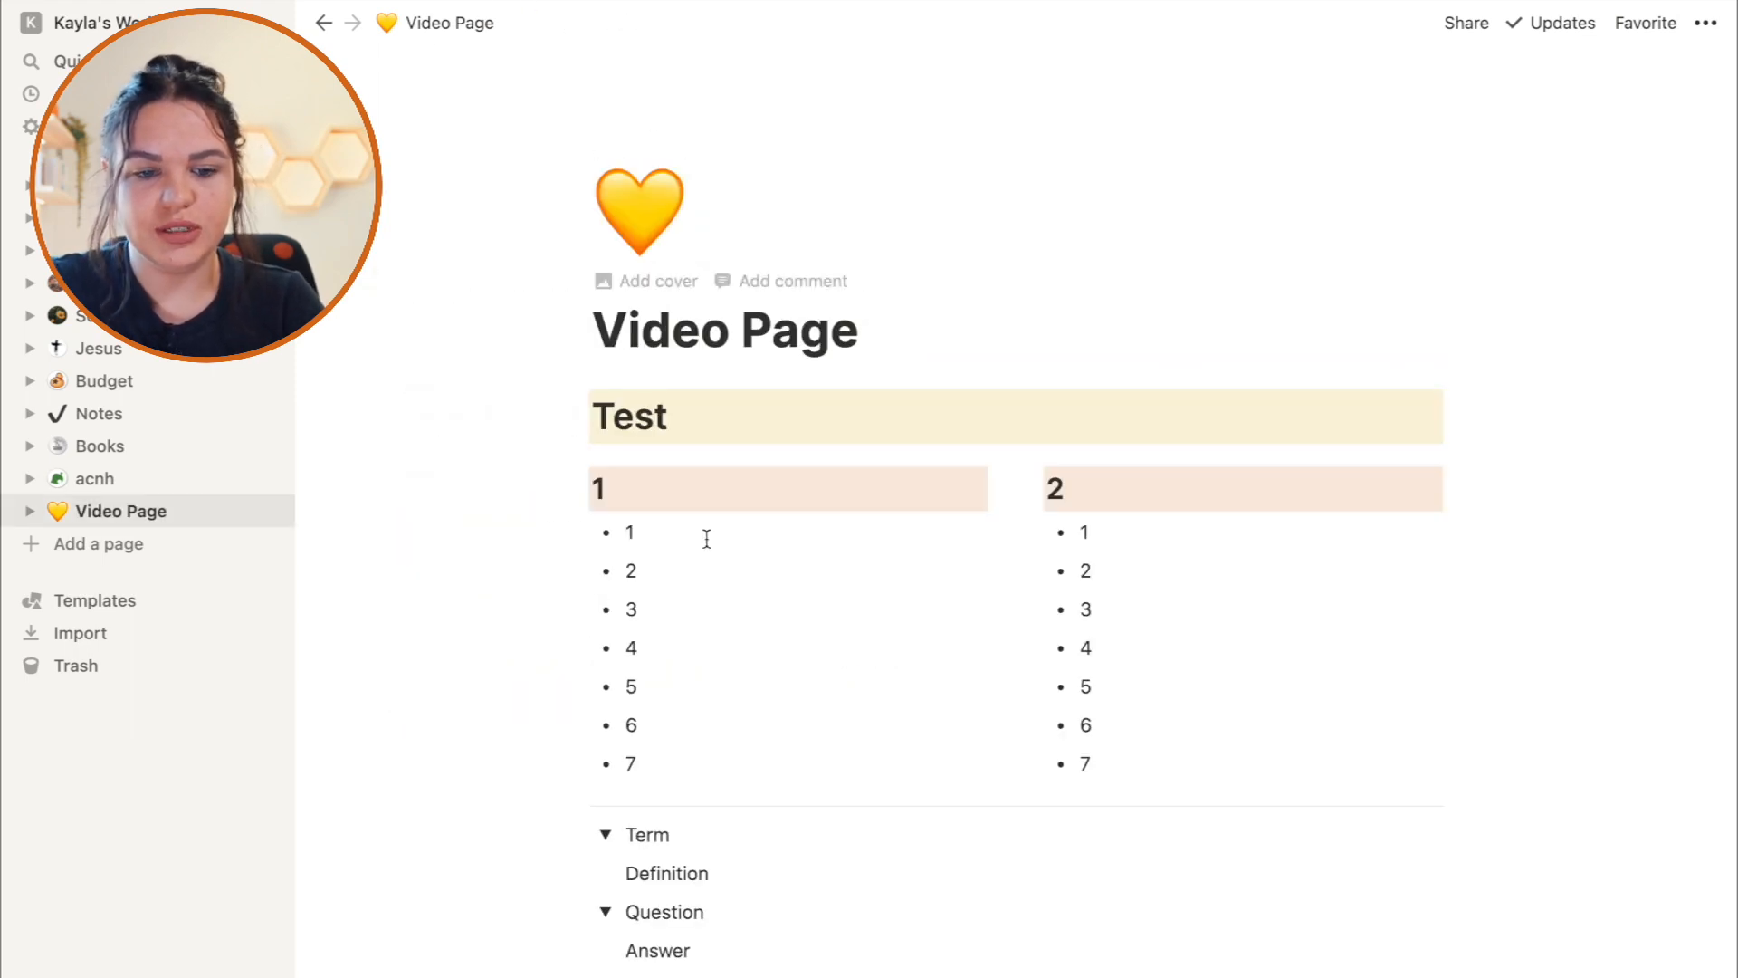
scroll(707, 539, "down", 3)
left_click(709, 787)
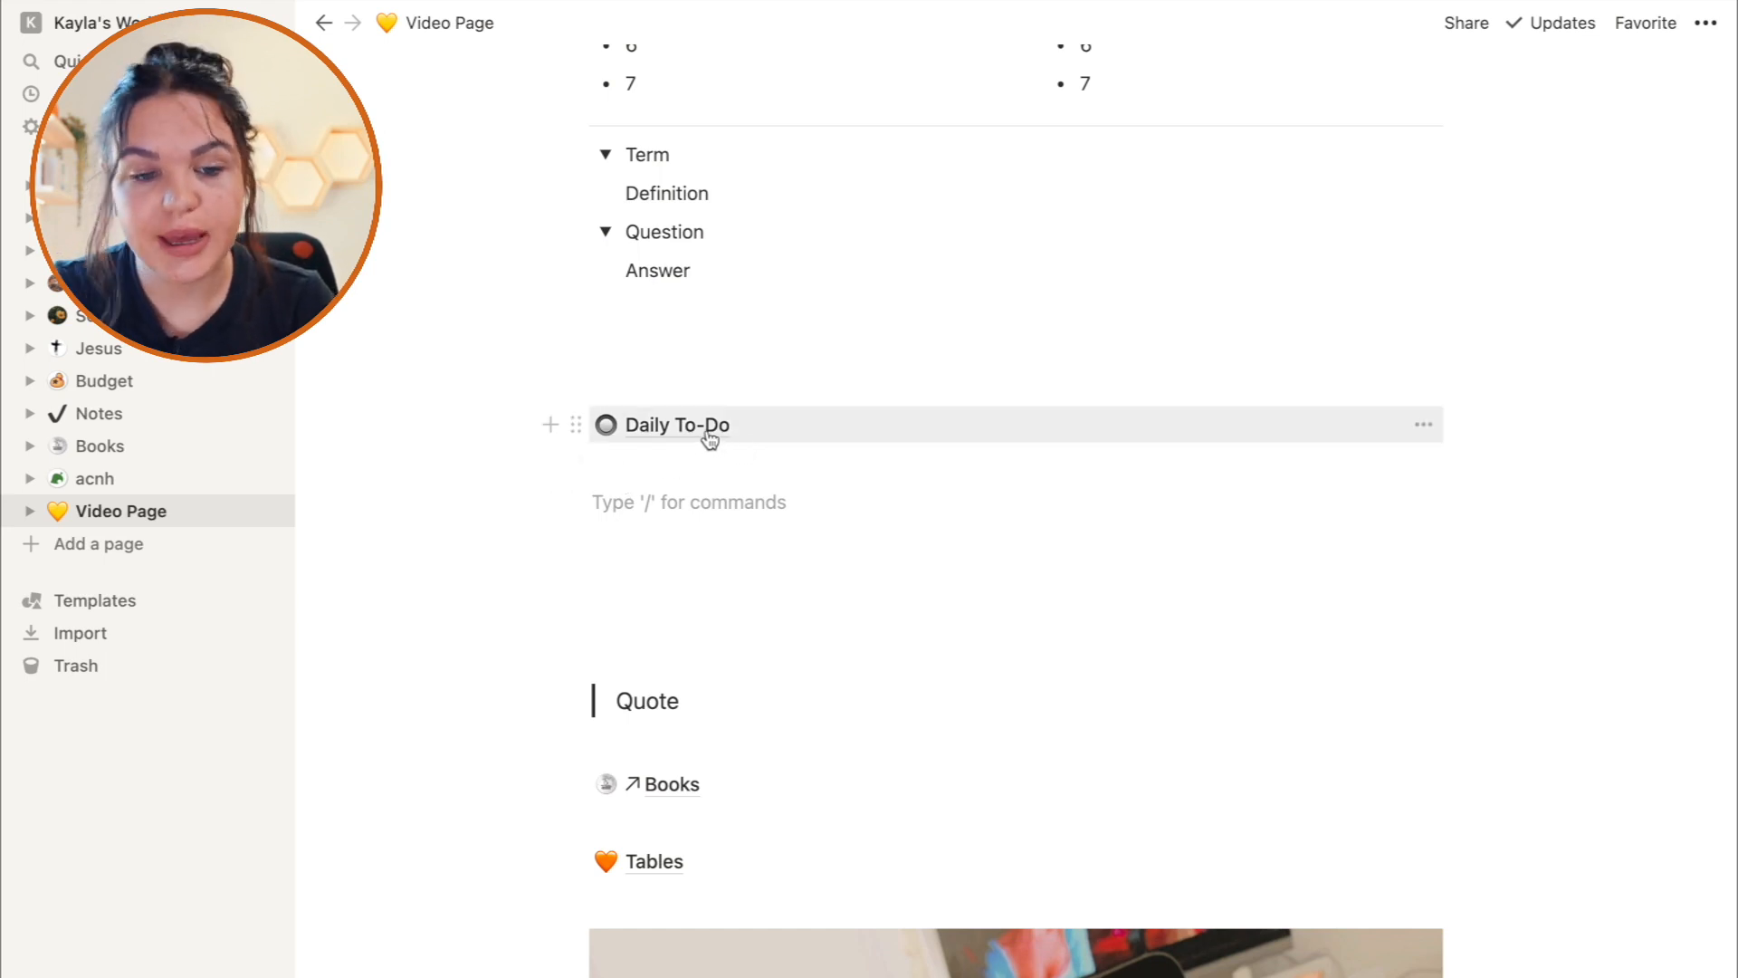
left_click(575, 425)
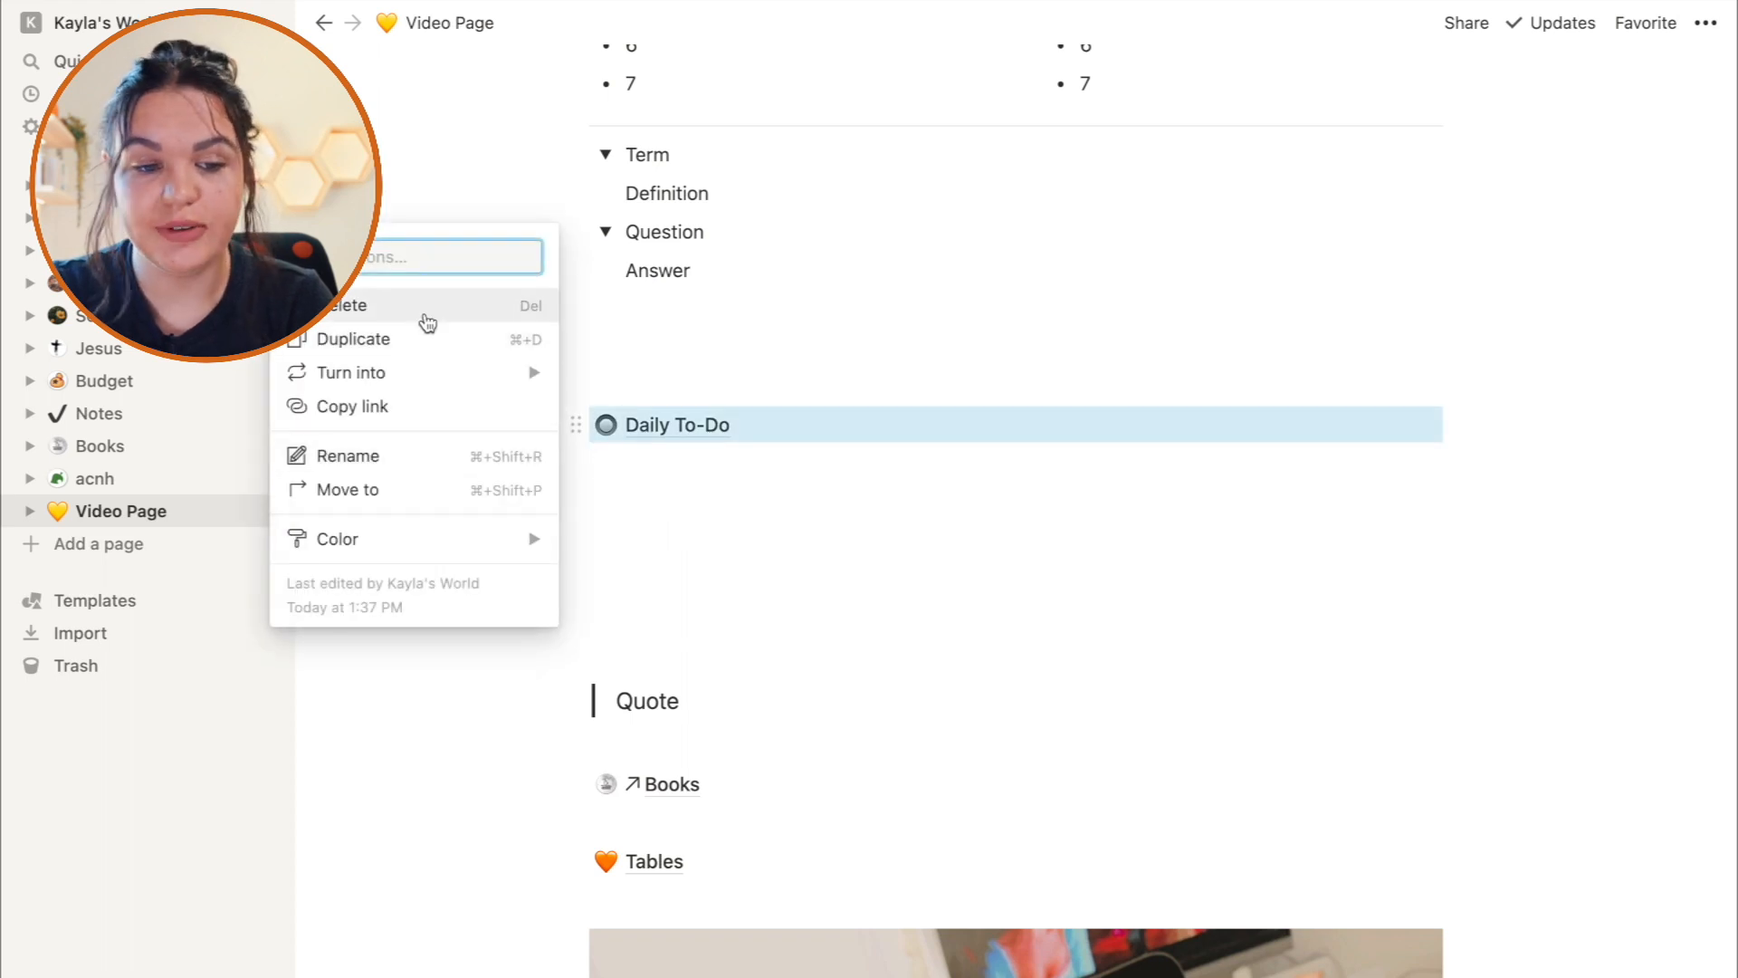
left_click(618, 505)
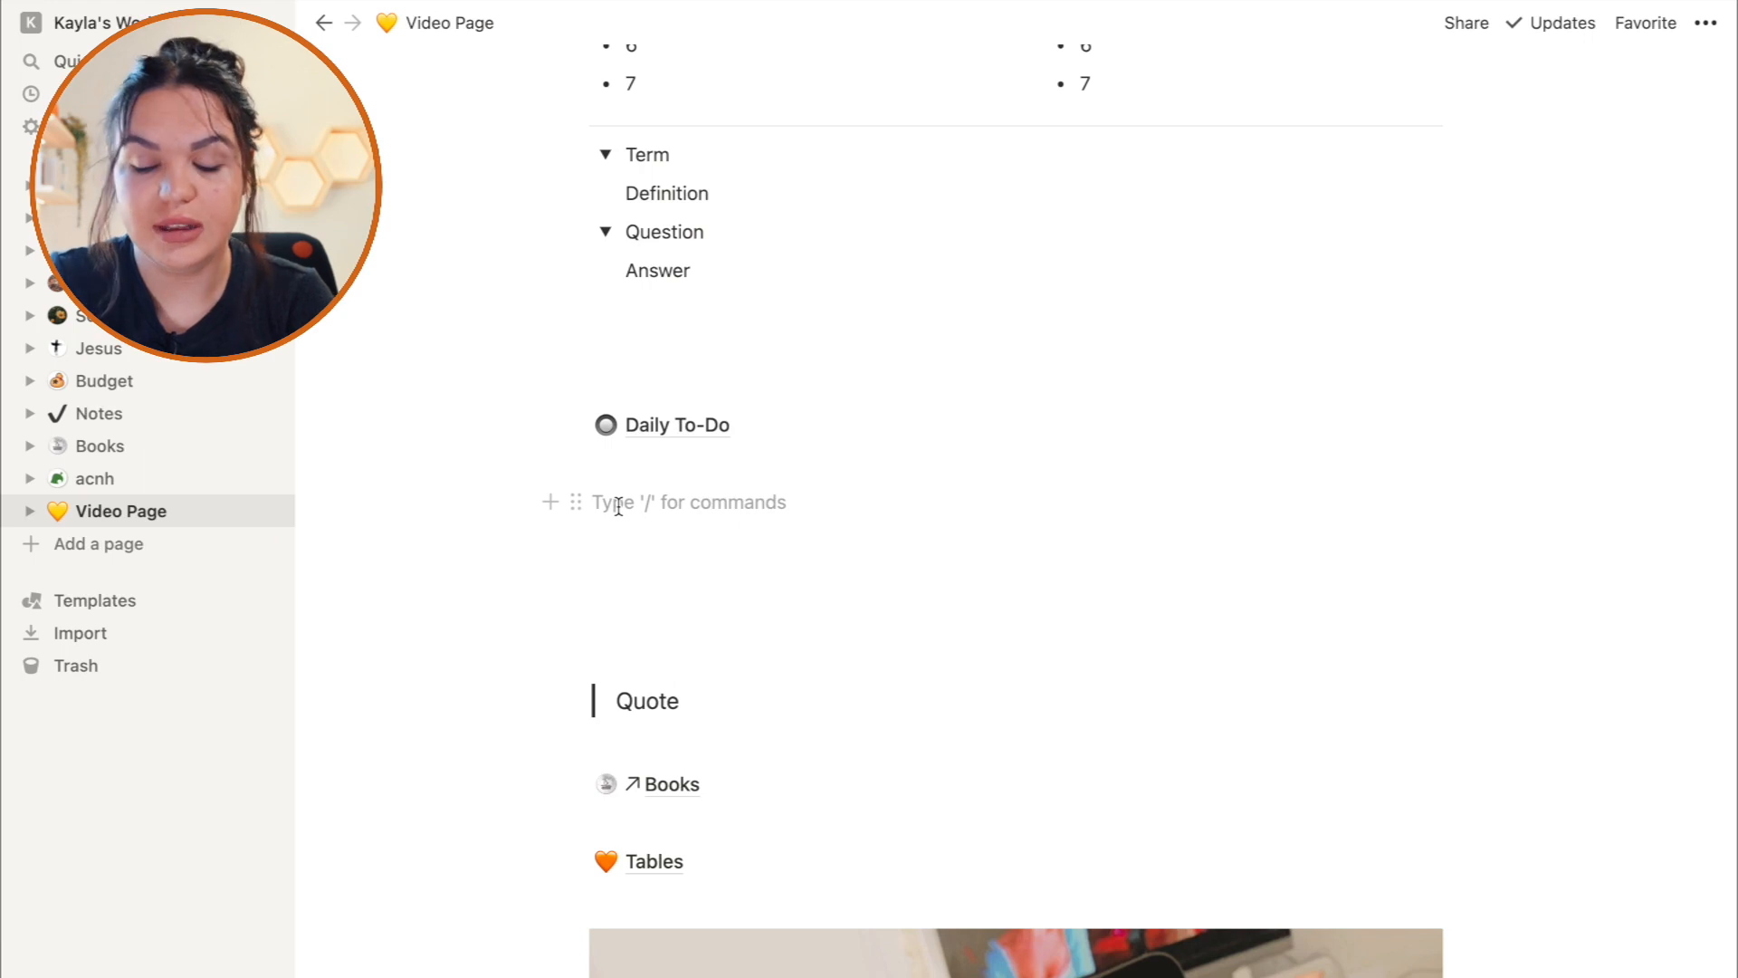
type("/temp")
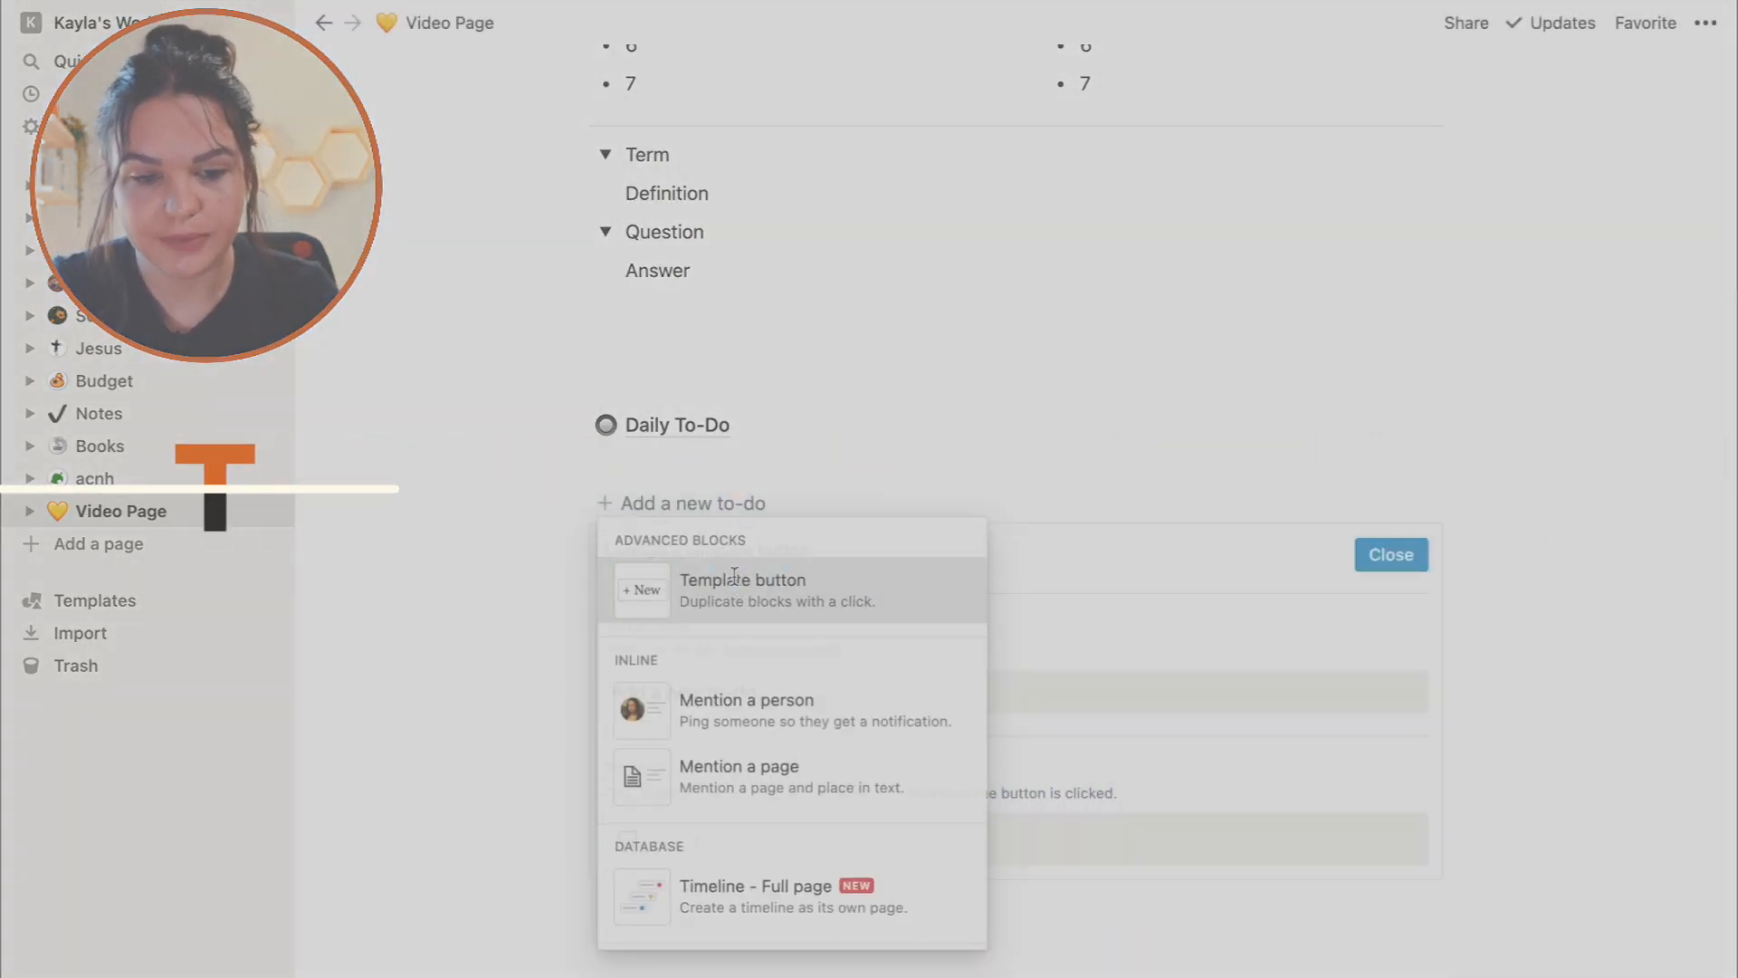
left_click(735, 582)
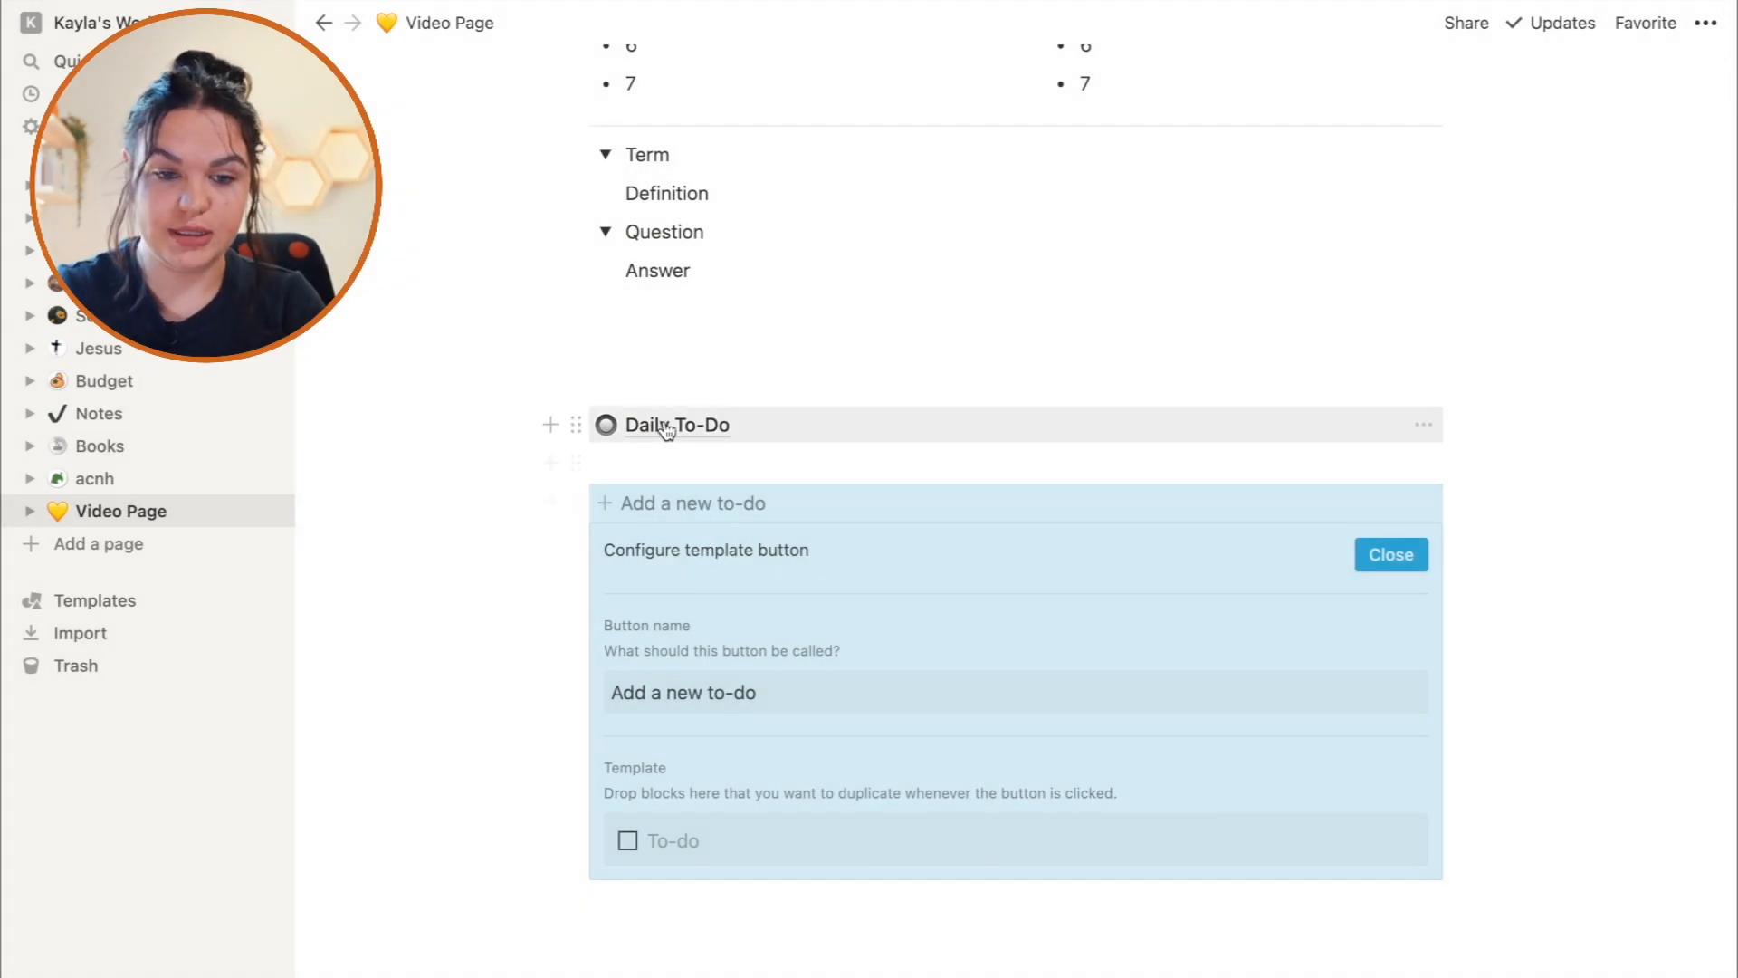
Name the template button New Day.
left_click(688, 687)
left_click_drag(767, 701, 545, 698)
left_click(780, 698)
left_click_drag(780, 698, 610, 693)
type("New Day")
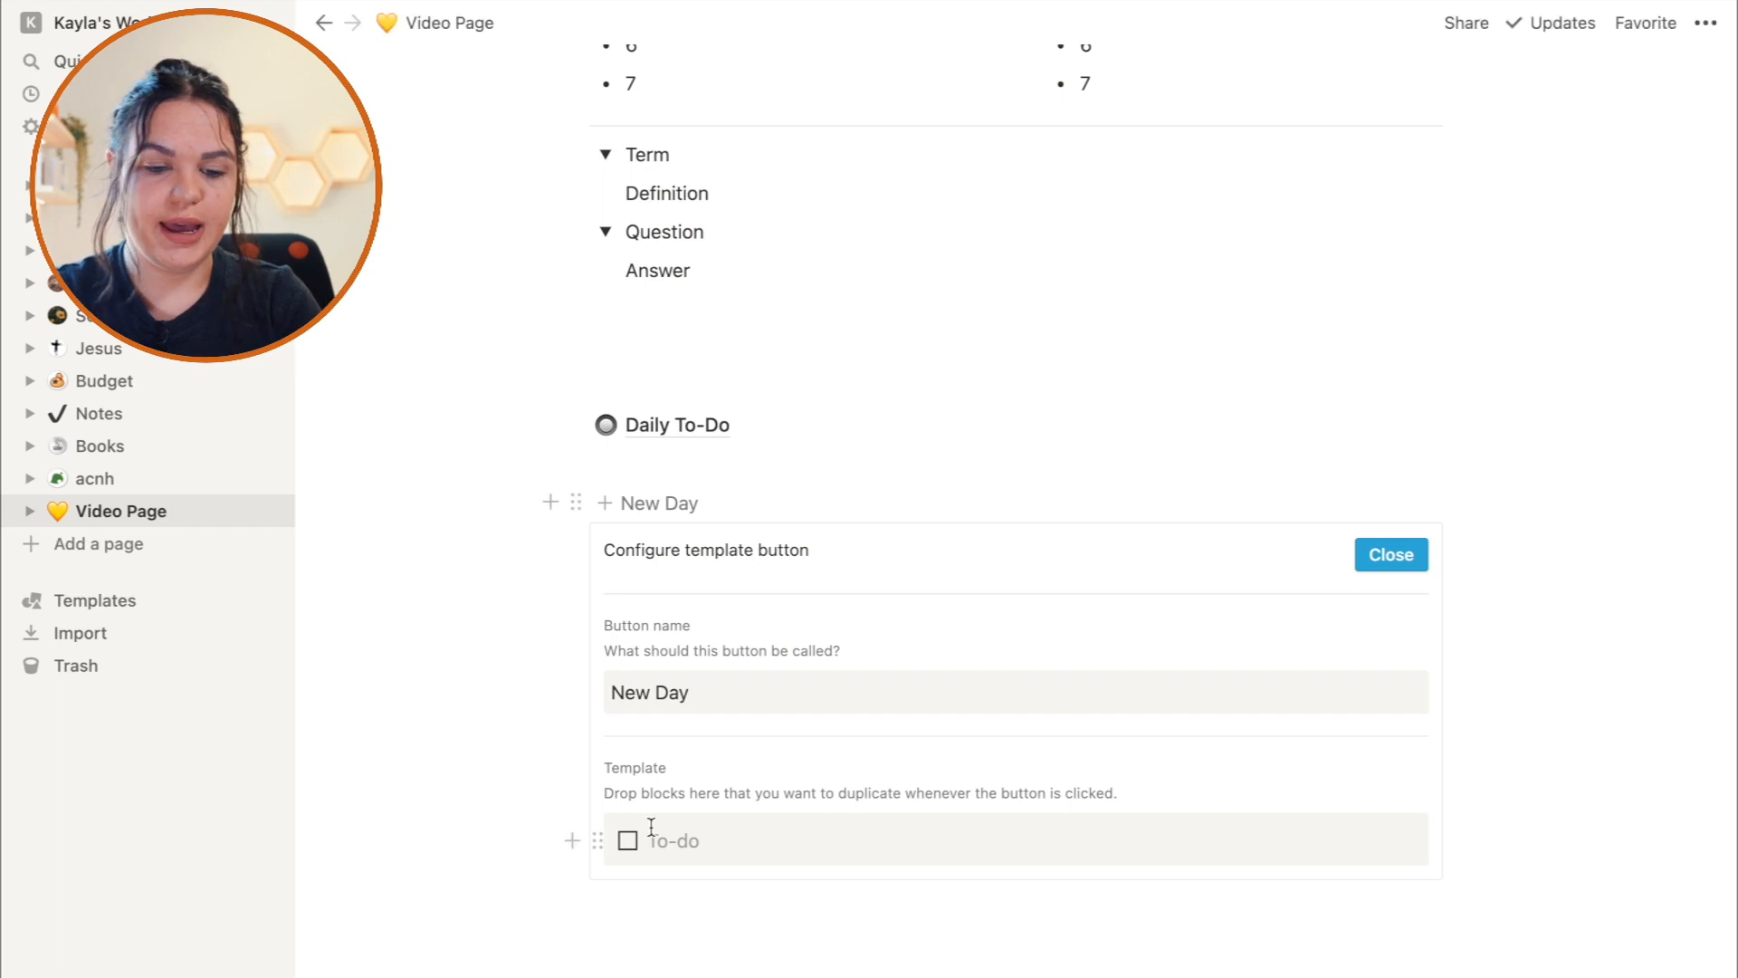
Delete the default to-do from the New Day template and move the Daily To-Do sub-page into it.
left_click(597, 840)
left_click(454, 697)
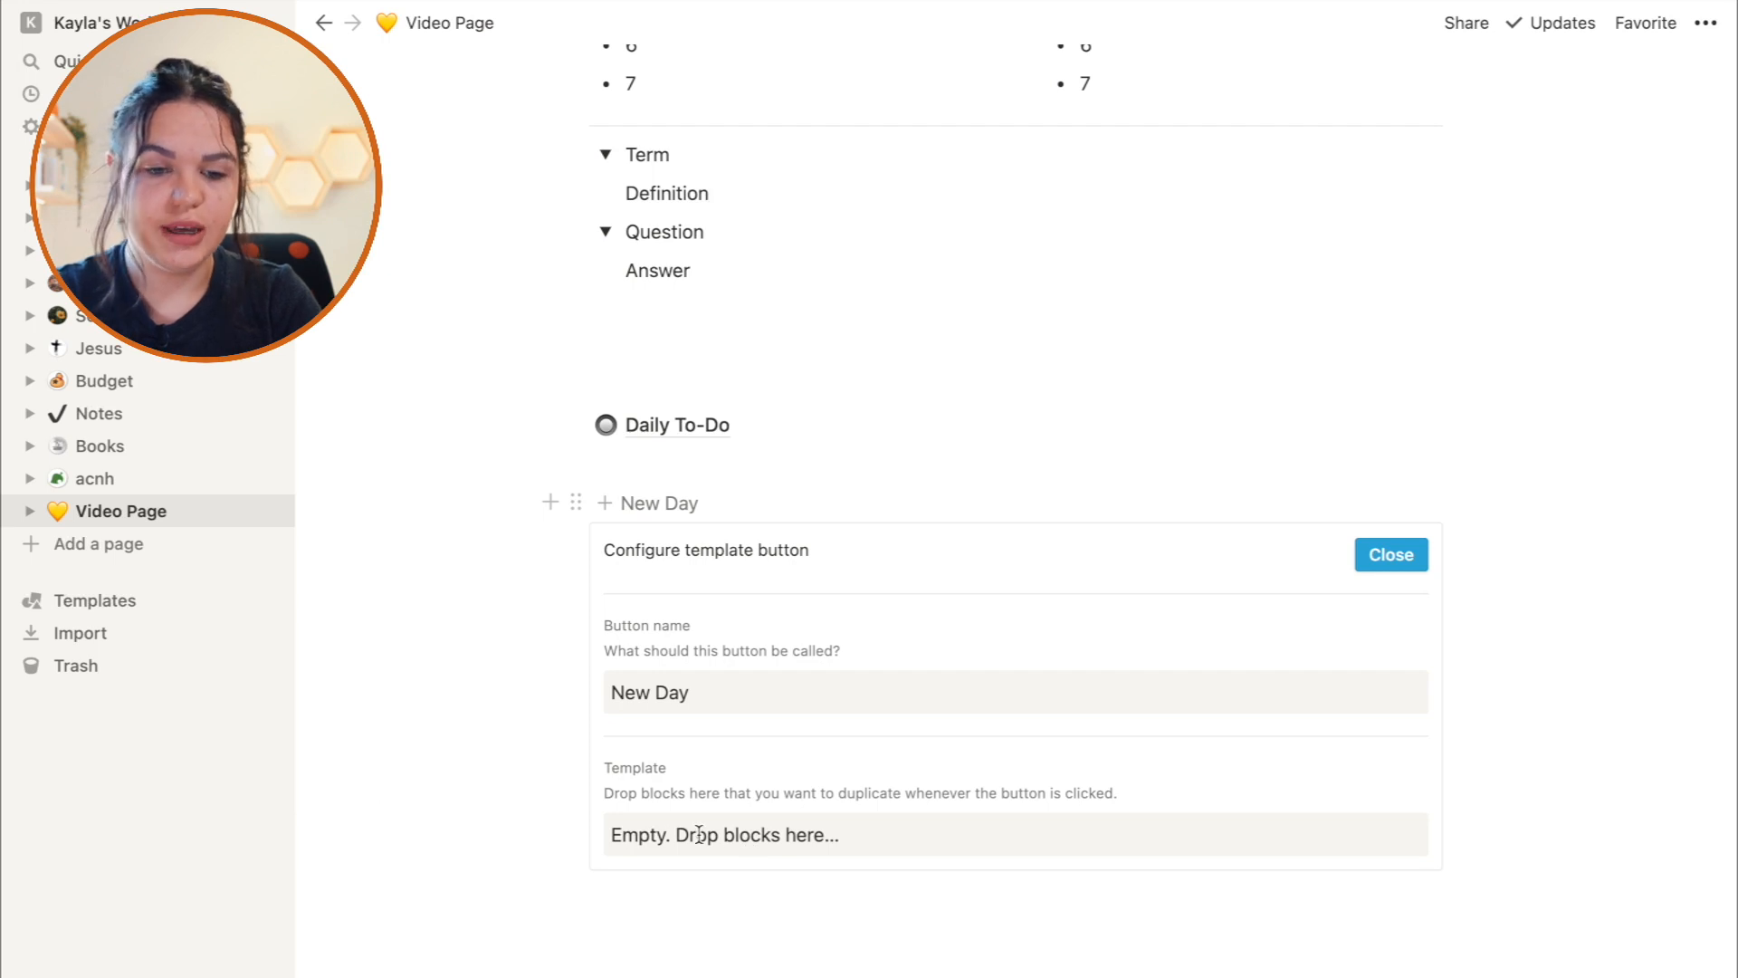
left_click_drag(574, 424, 613, 827)
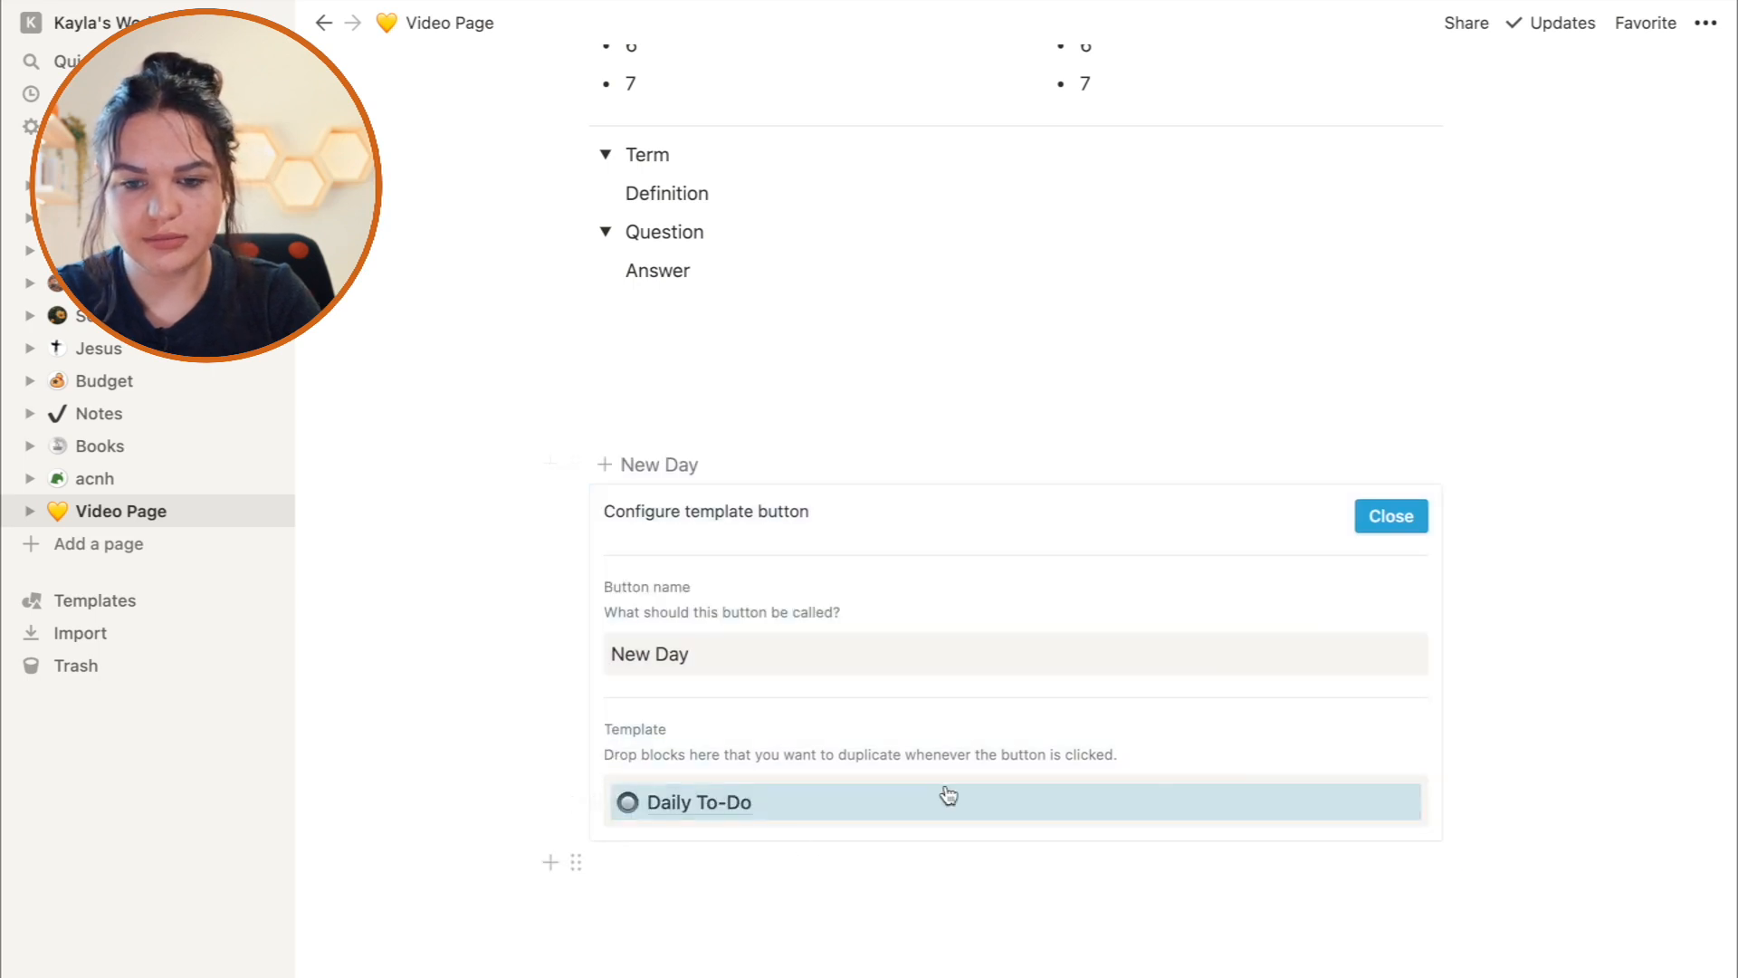
Finish configuring the New Day template button and move it directly under the Video Page title, above the Test heading.
left_click(1369, 525)
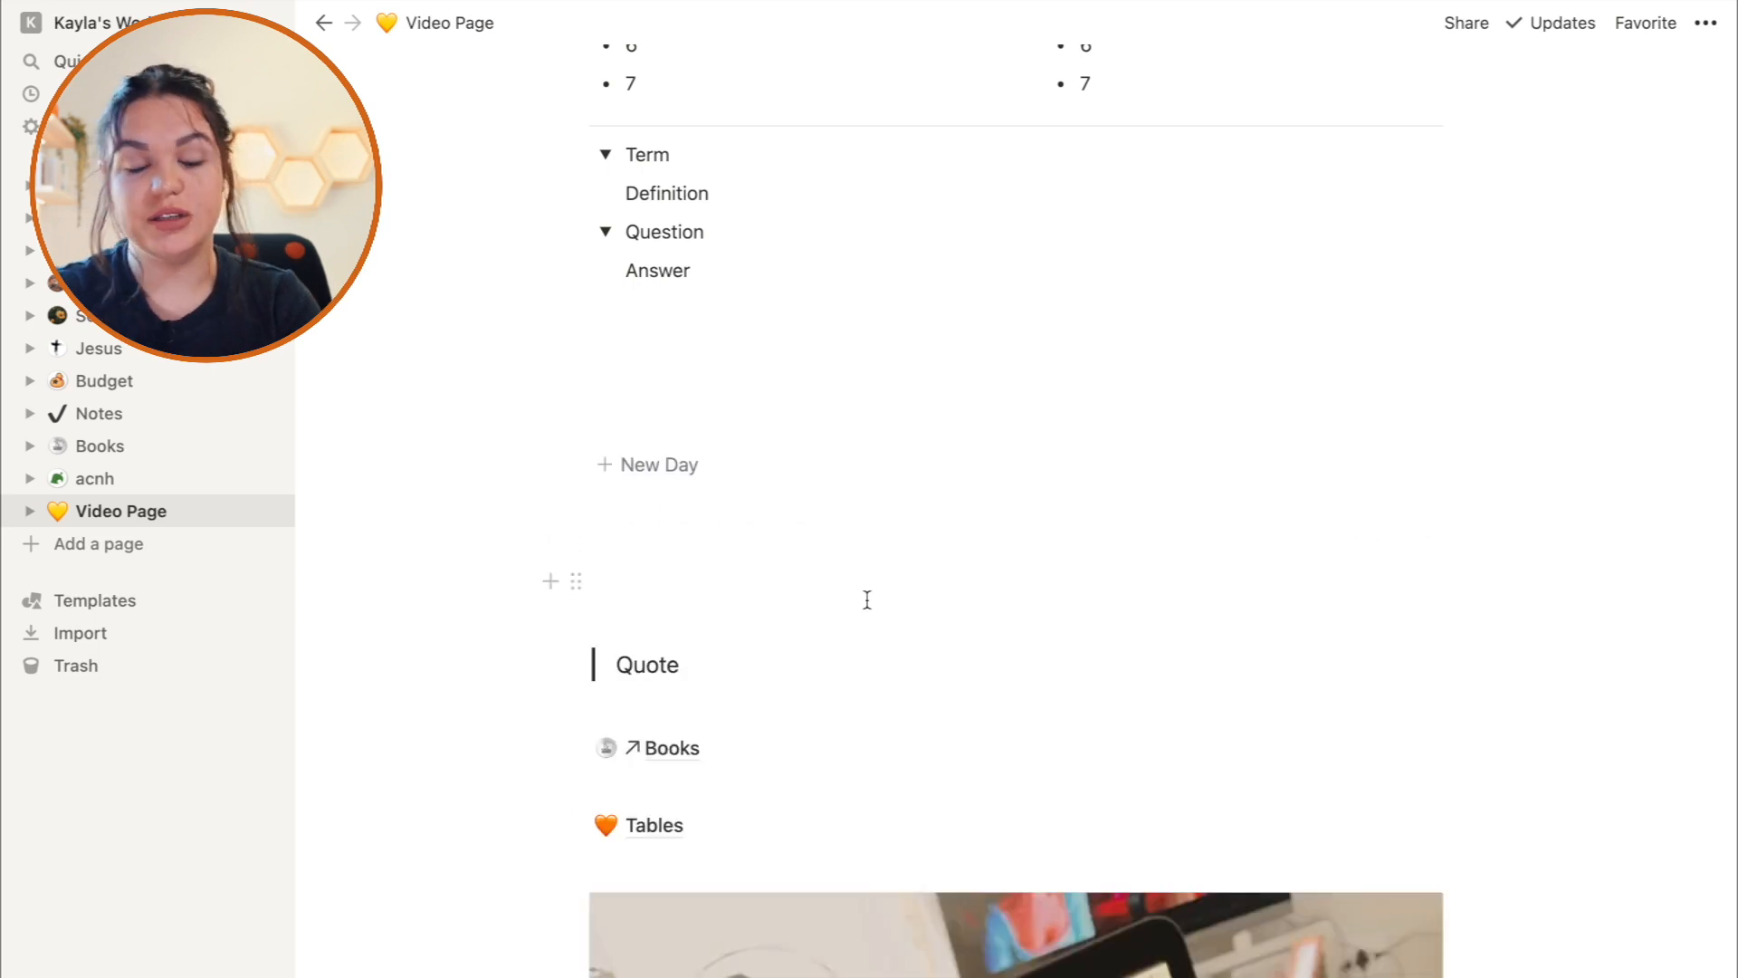
scroll(672, 524, "up", 3)
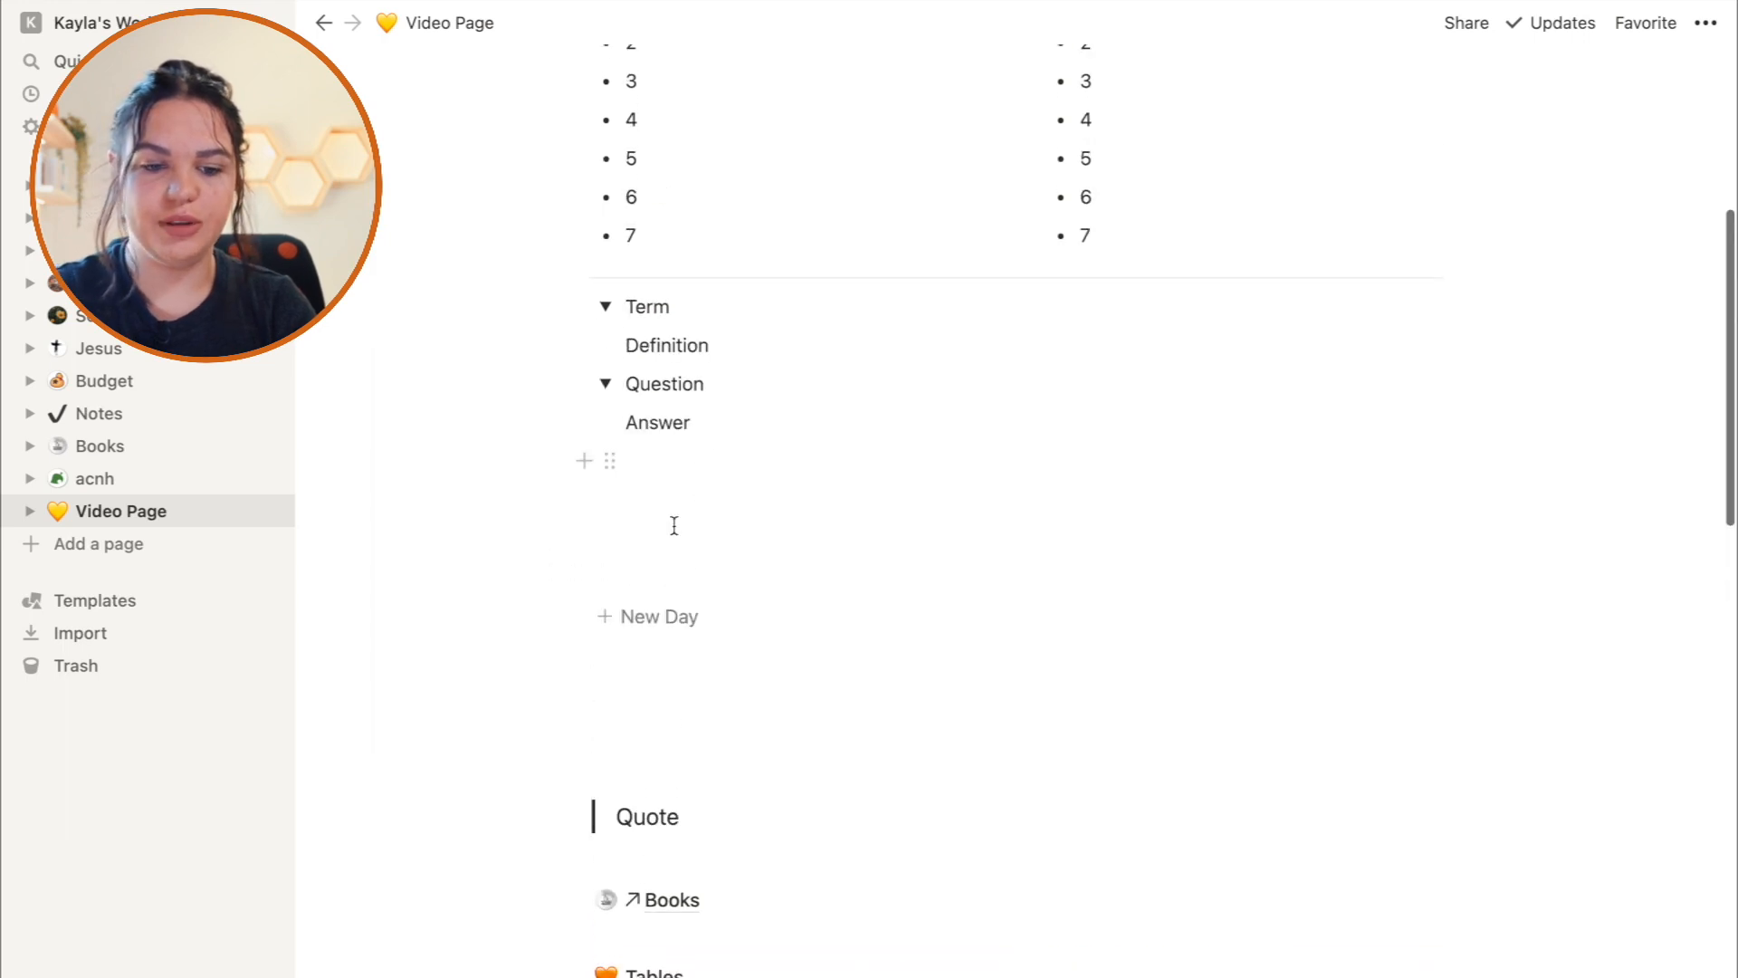
left_click_drag(579, 612, 584, 237)
left_click(801, 946)
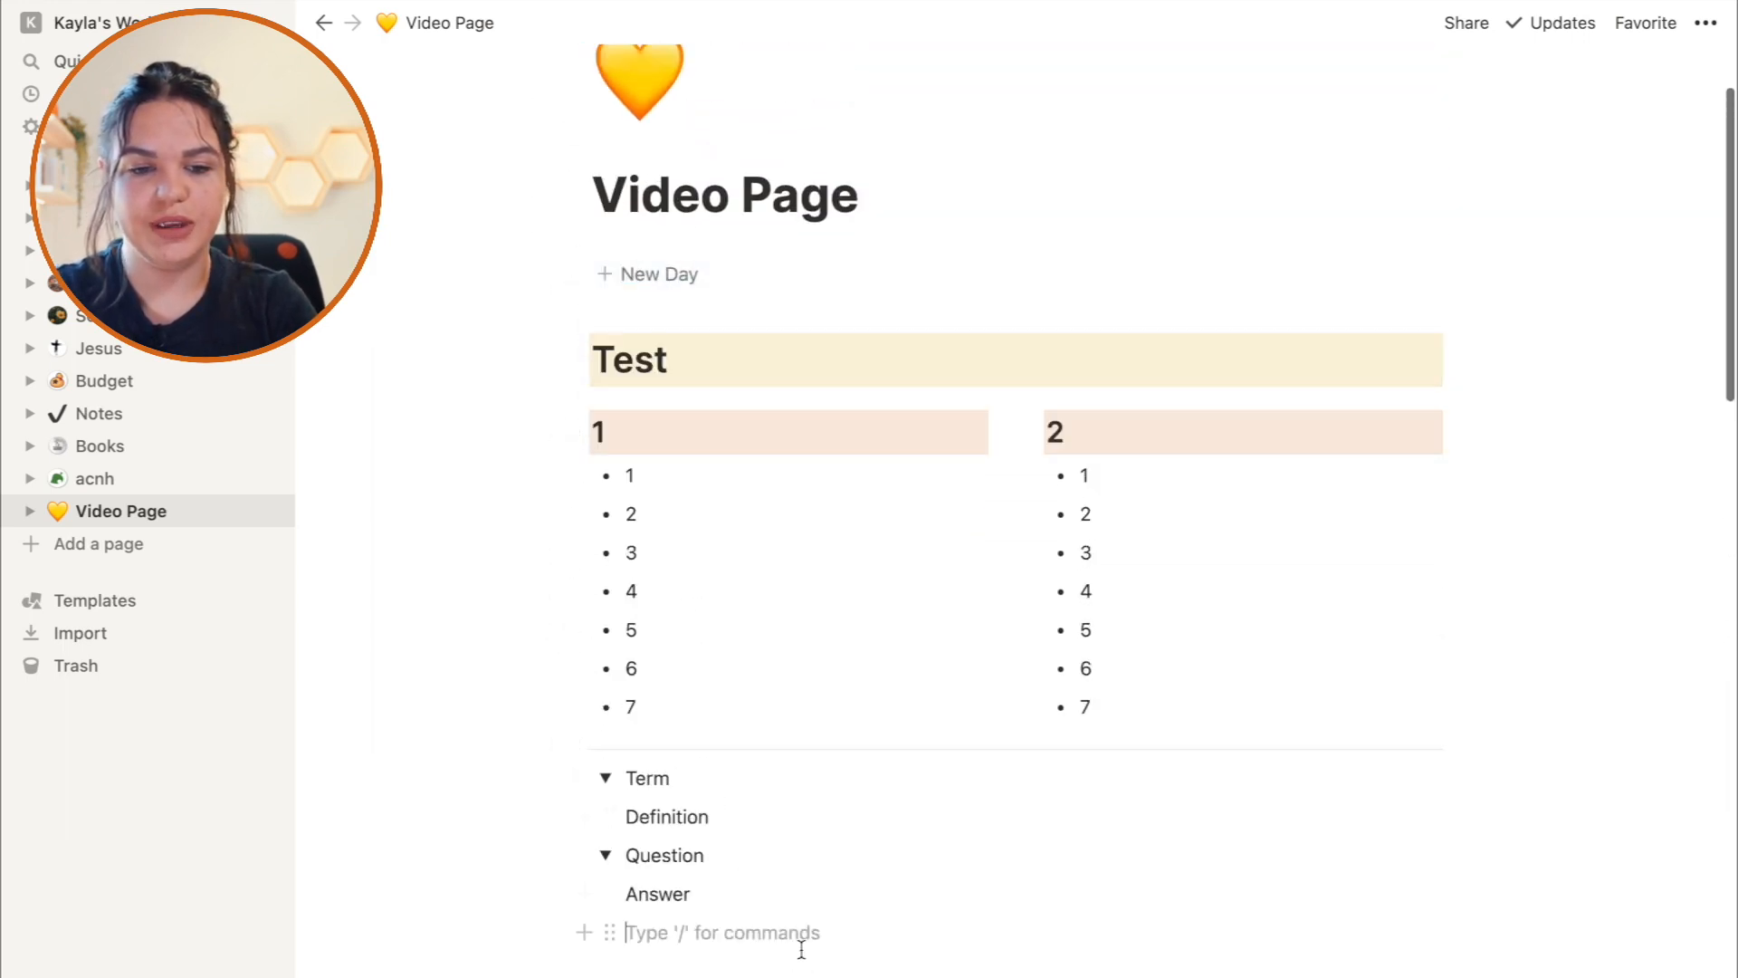
Generate a Daily To-Do page with the New Day template button, view it briefly and return to the Video Page.
left_click(604, 288)
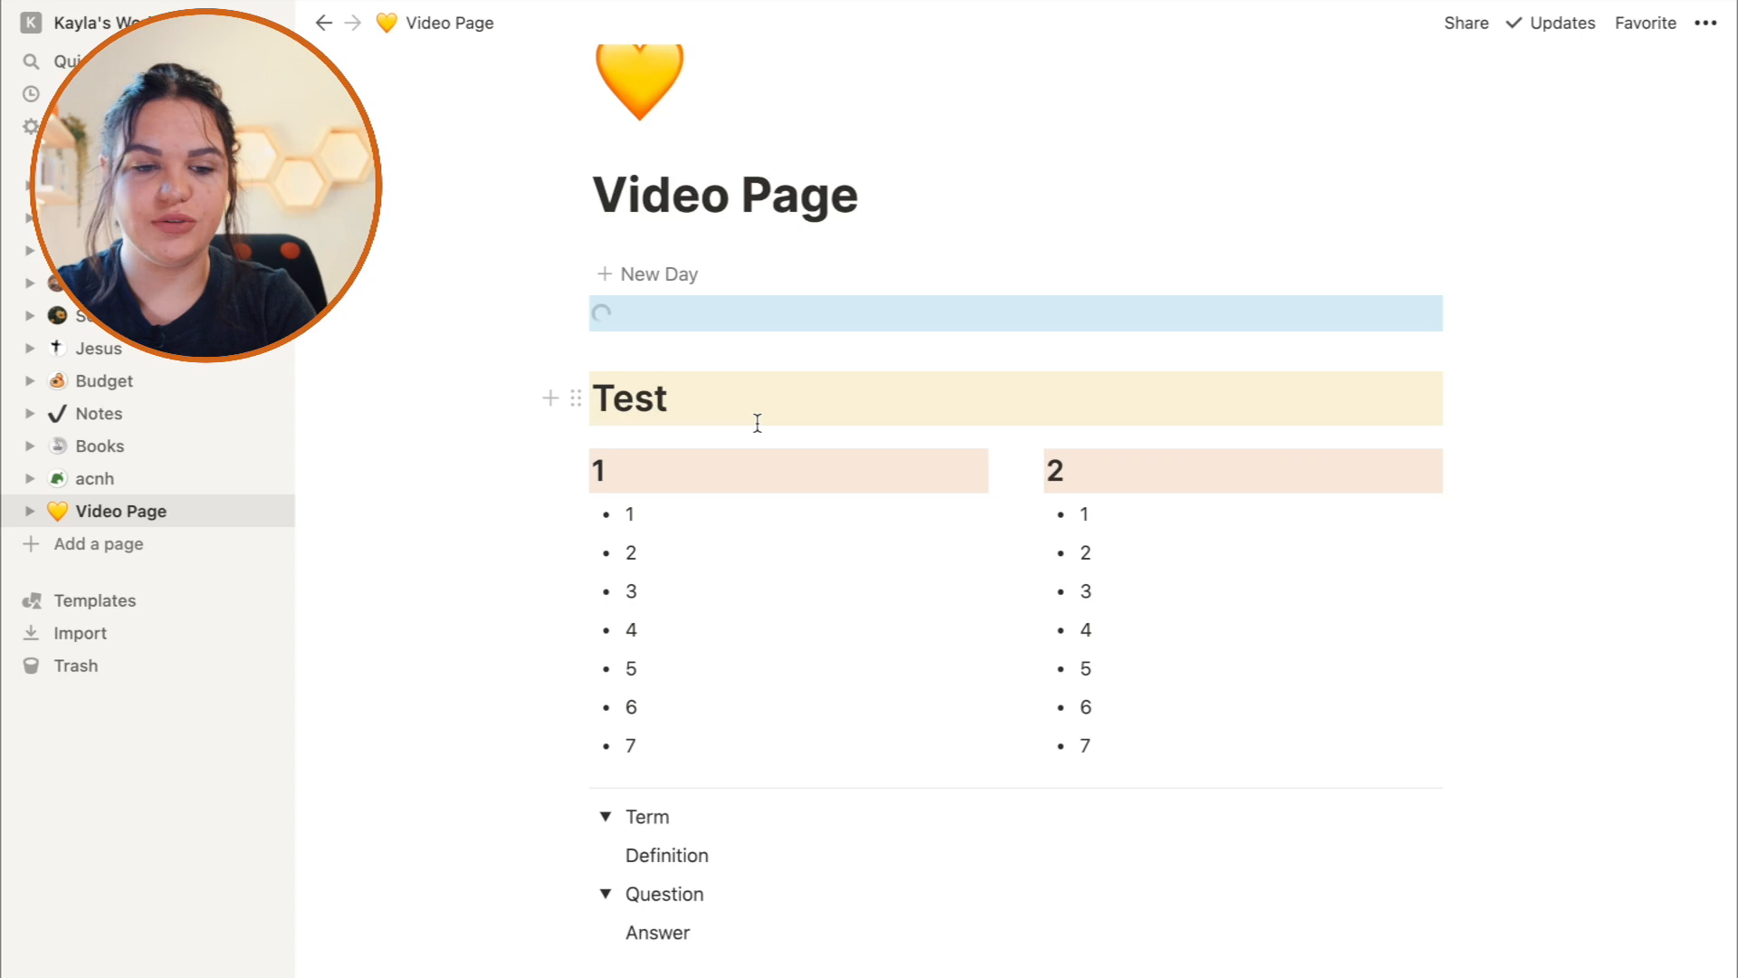
left_click(717, 311)
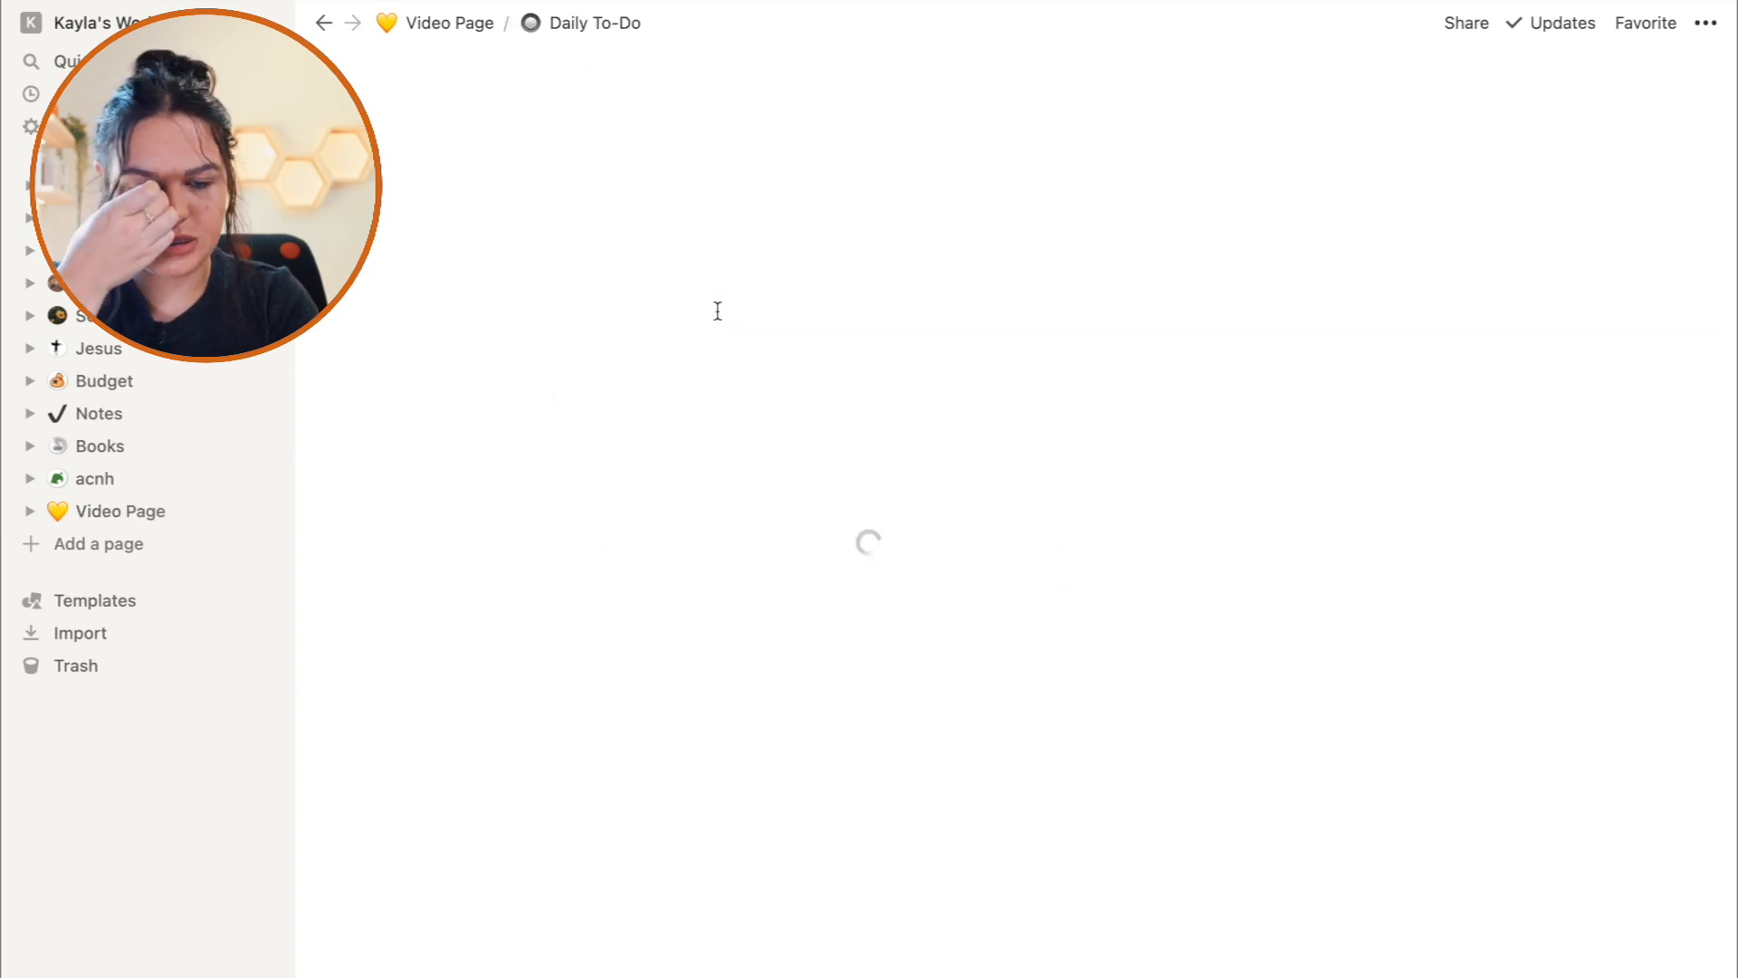
left_click(463, 23)
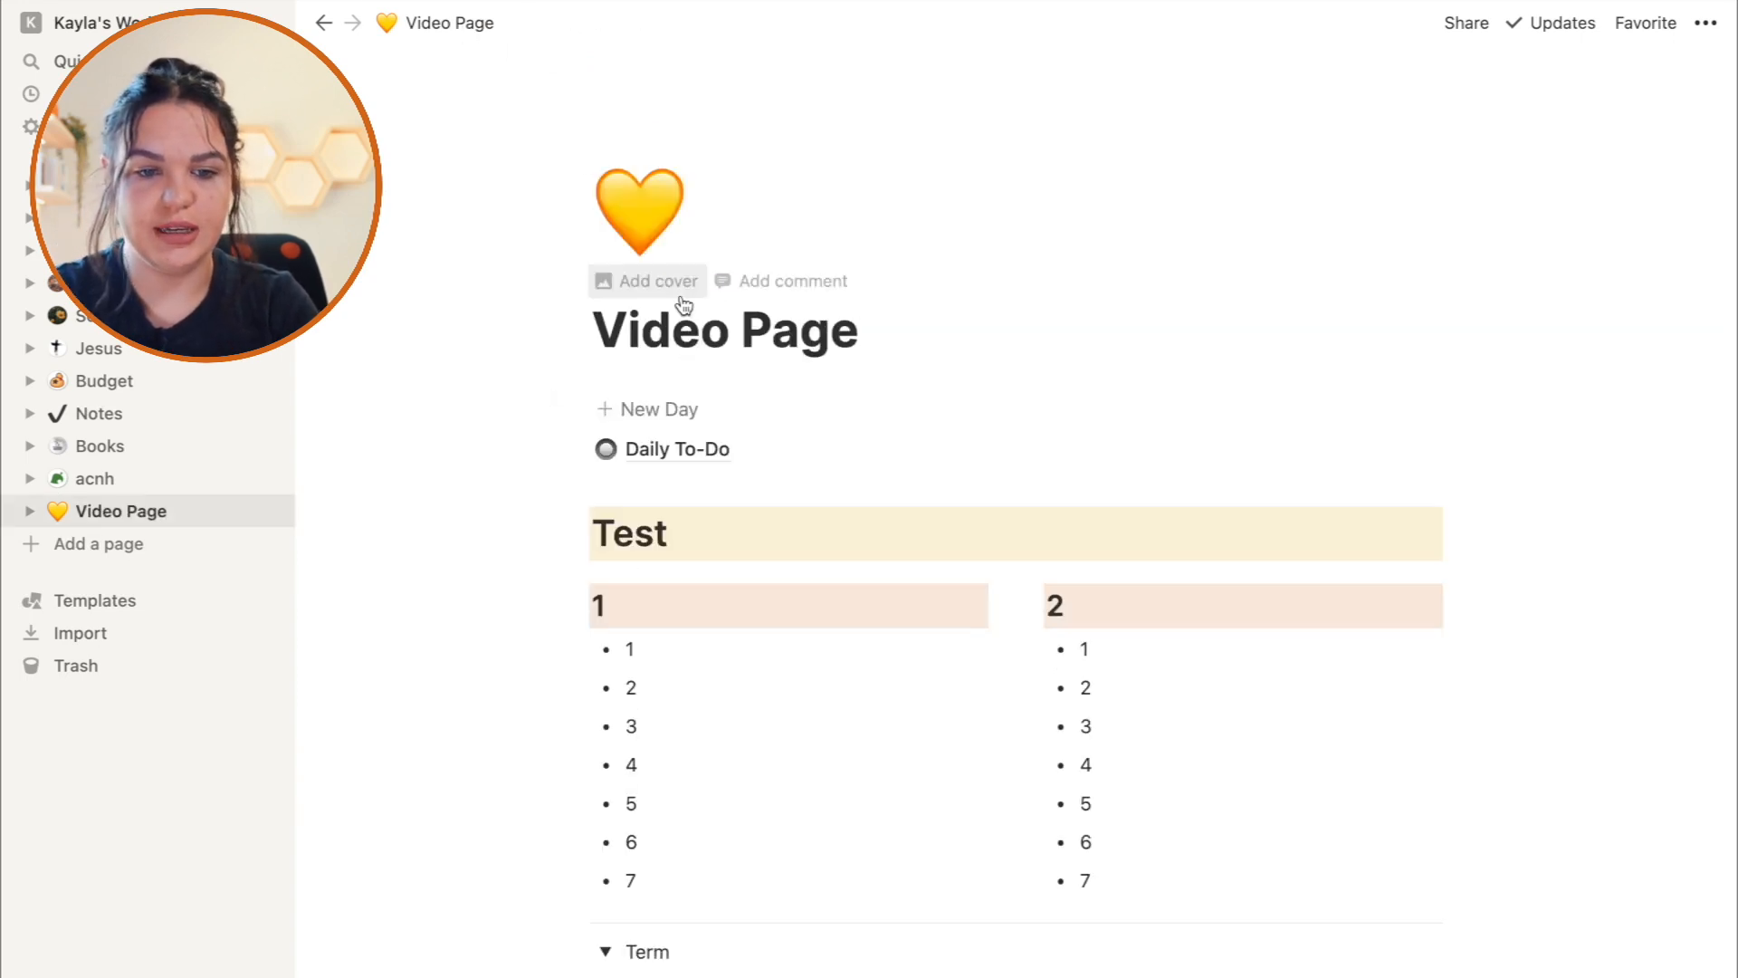
Generate a second Daily To-Do page from the New Day template, look inside it and go back to the Video Page.
left_click(616, 414)
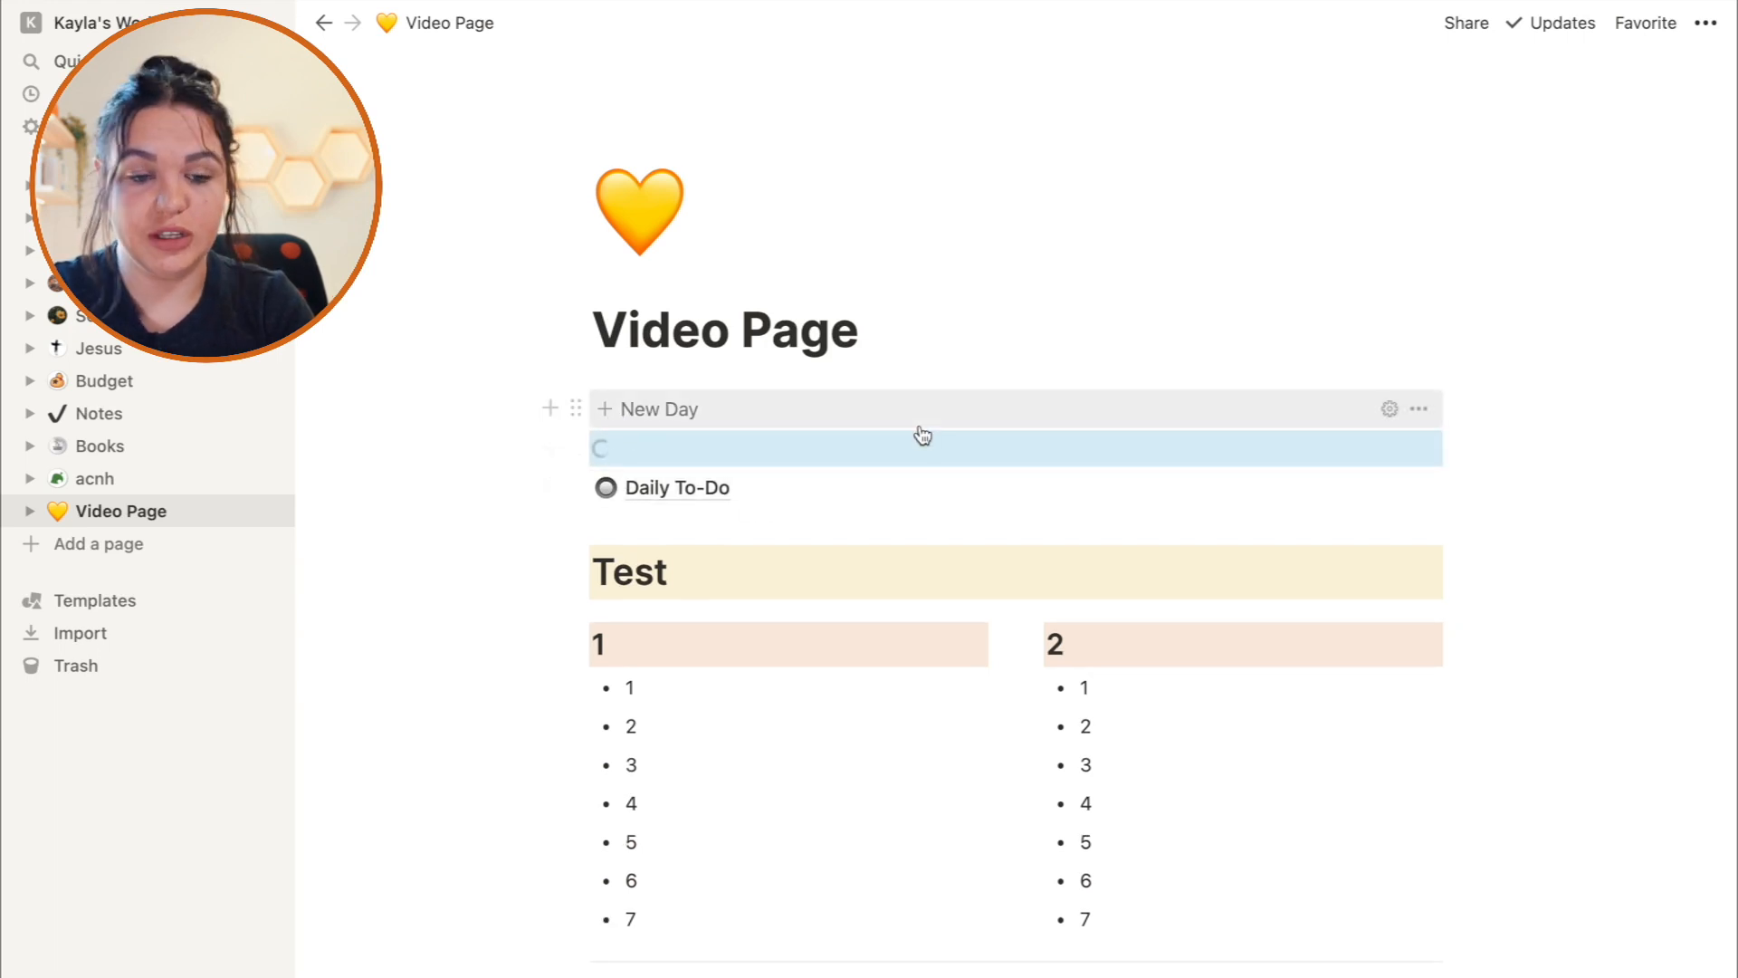
left_click(922, 436)
left_click(451, 24)
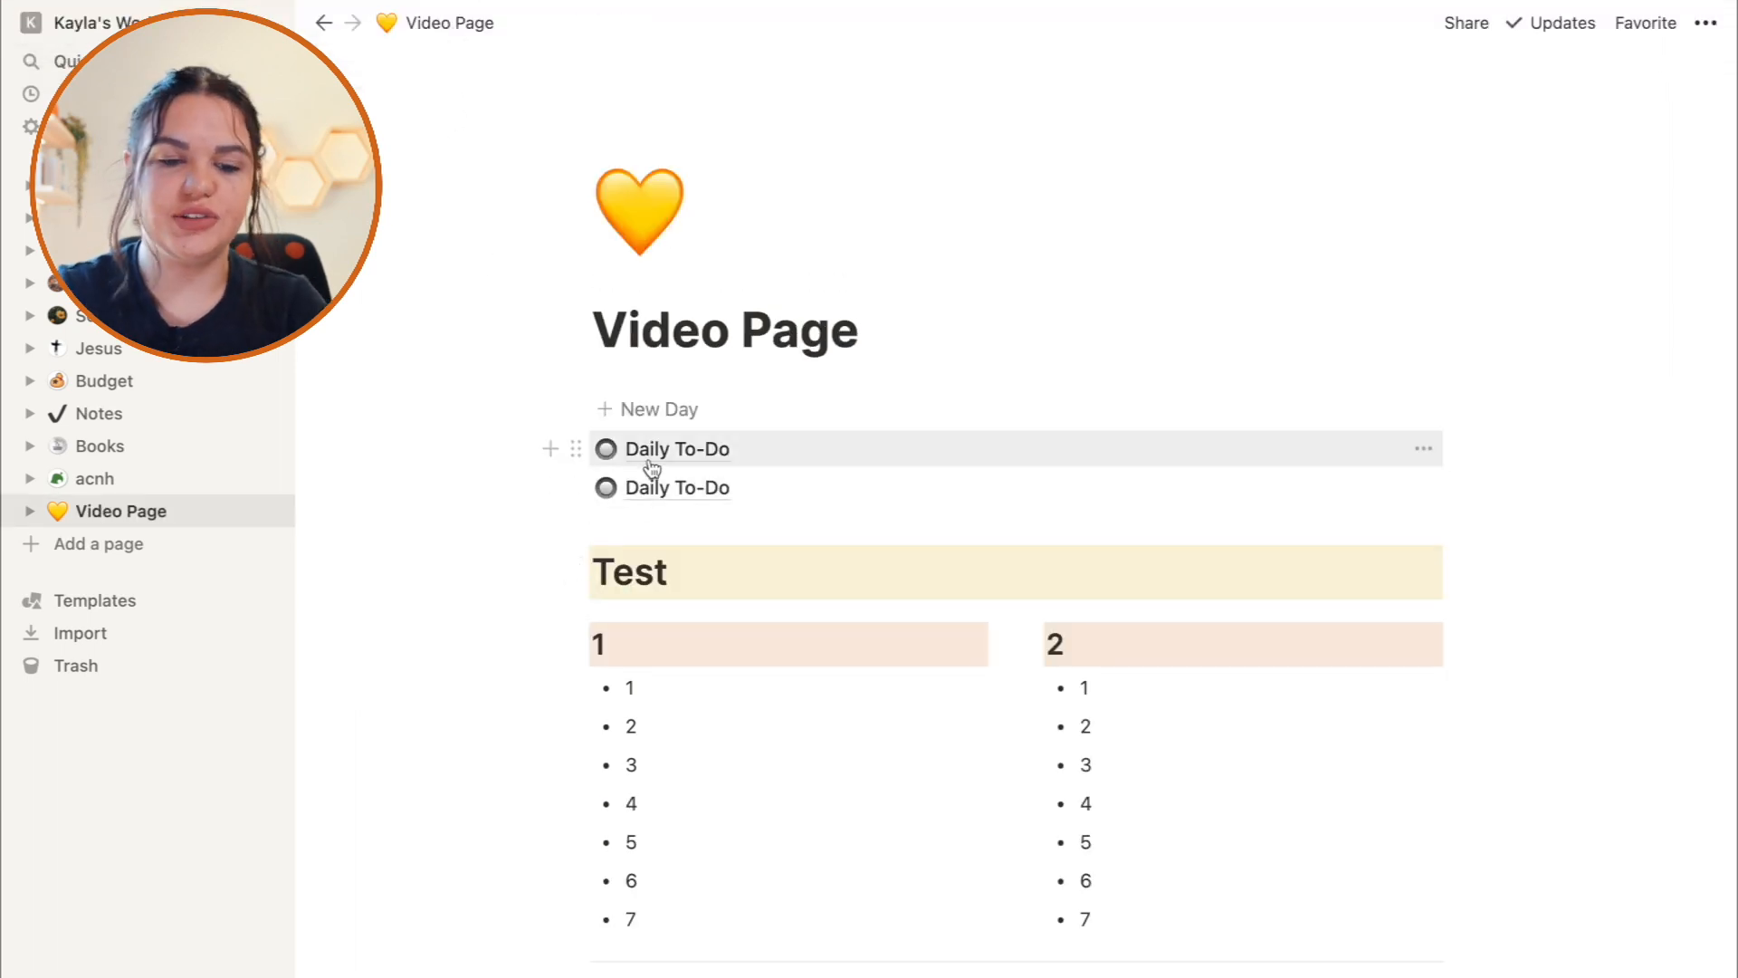
Select both Daily To-Do pages listed below the New Day template button.
left_click(576, 449)
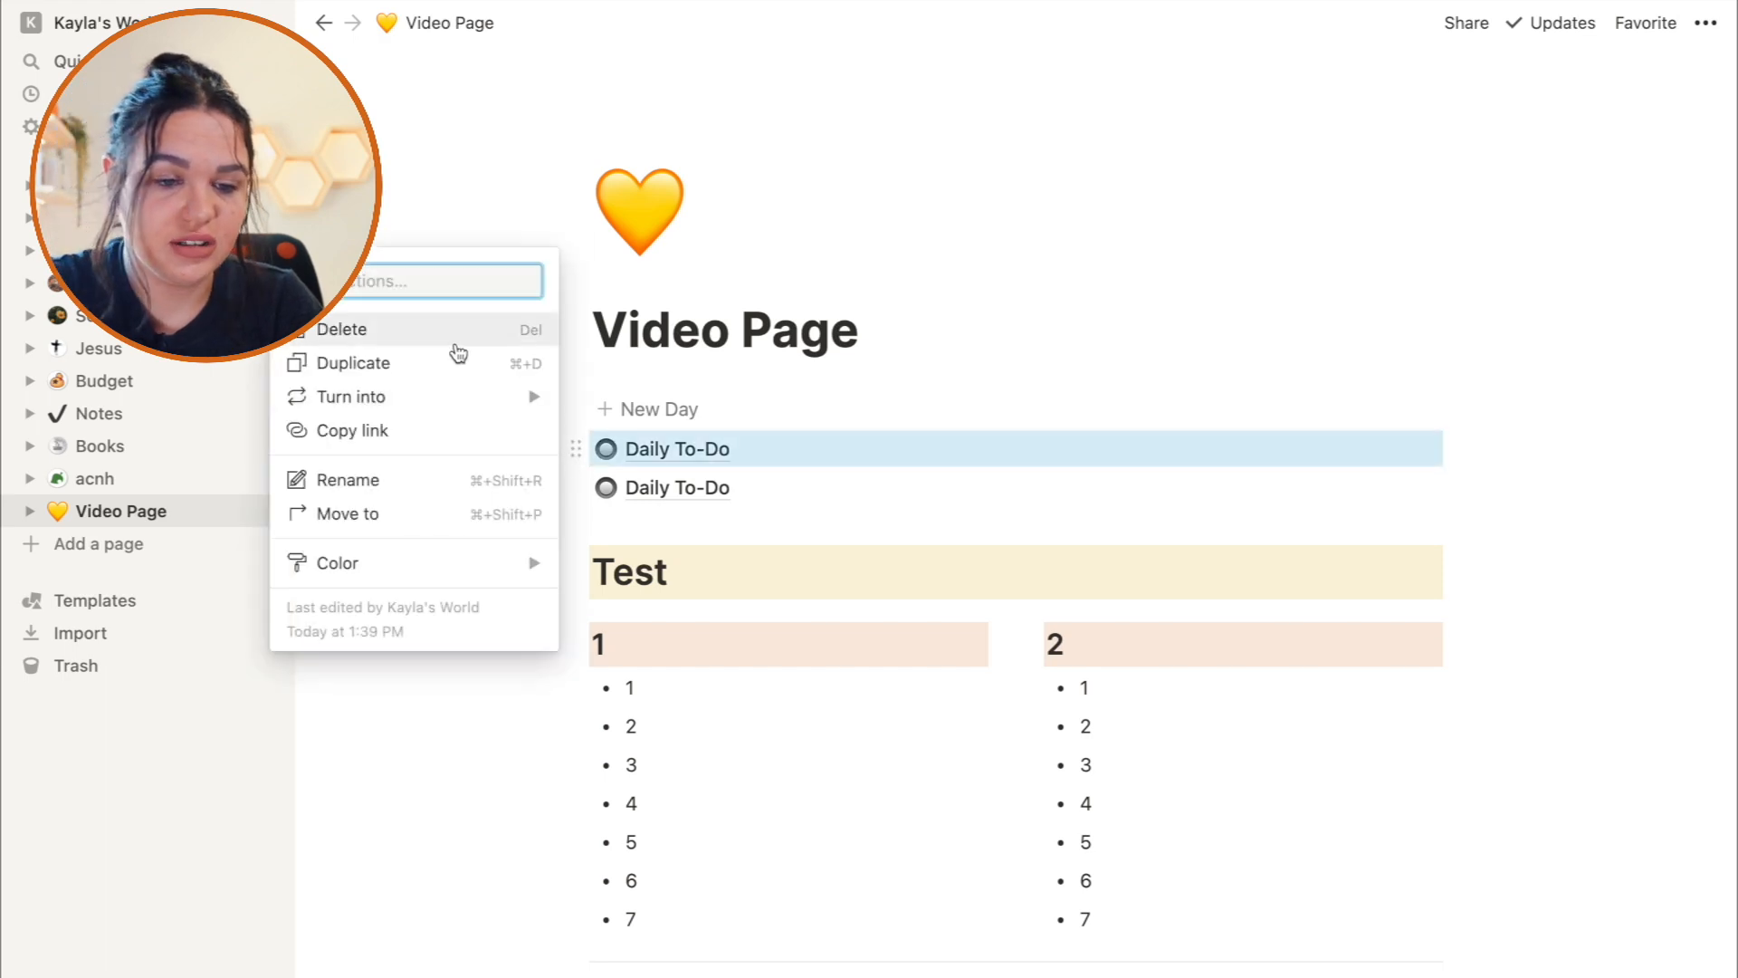
left_click(681, 442)
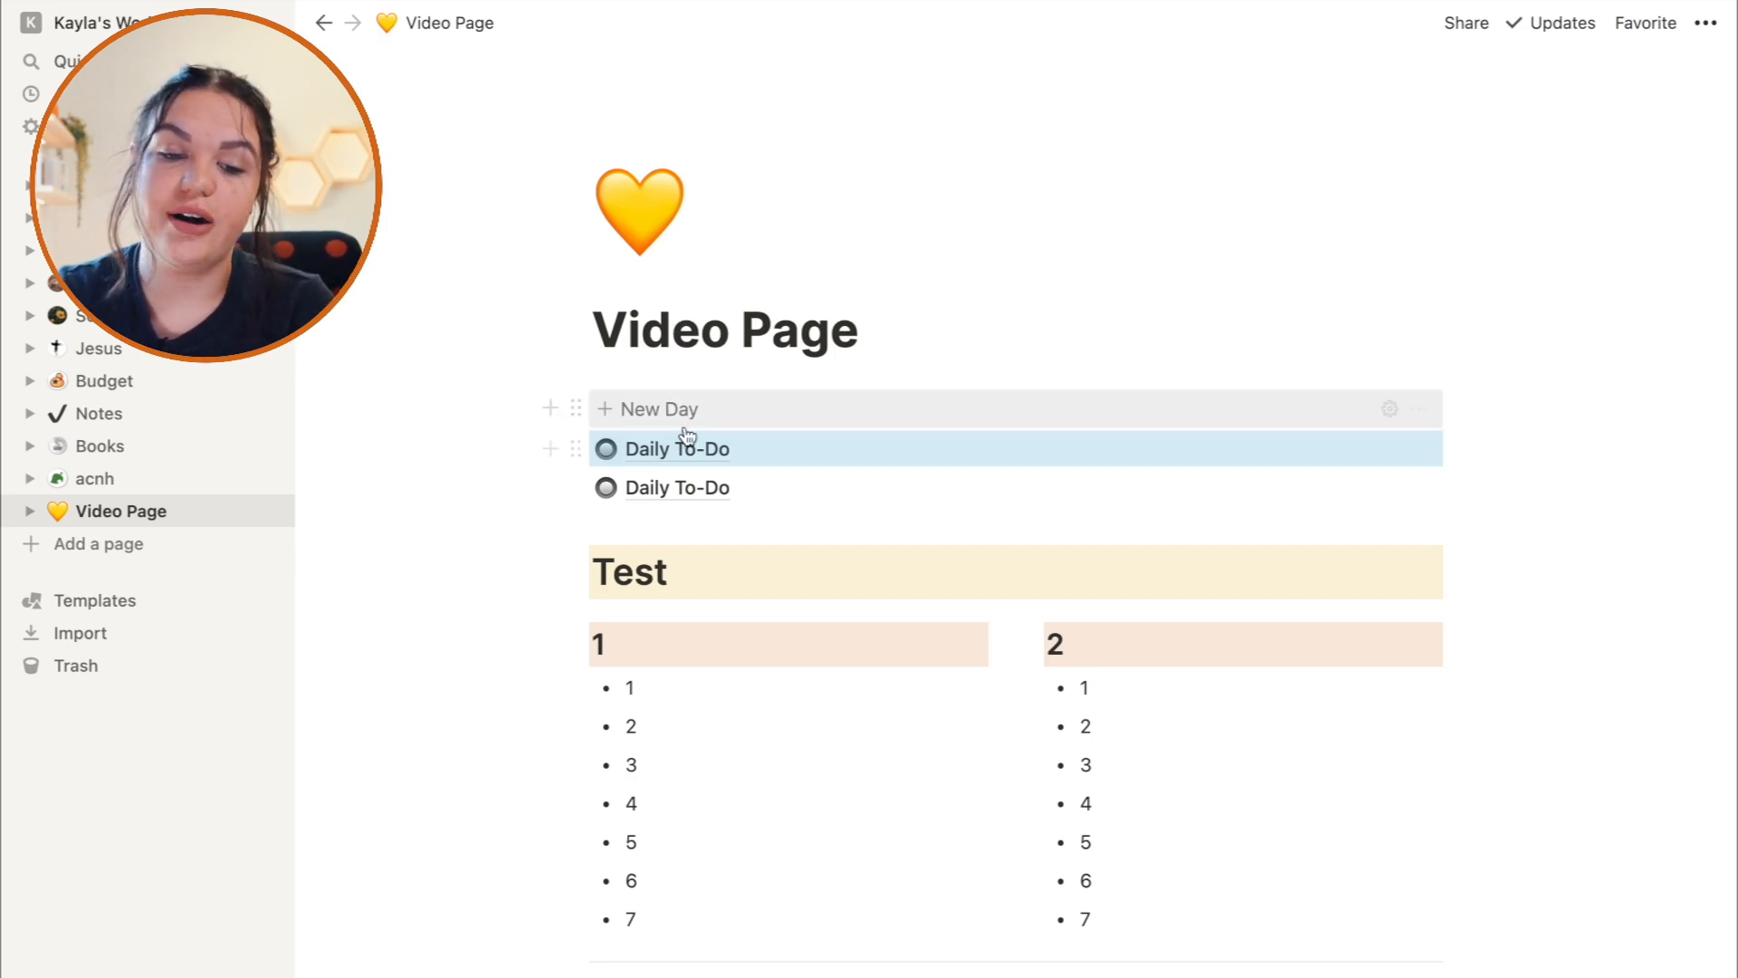
left_click(787, 517)
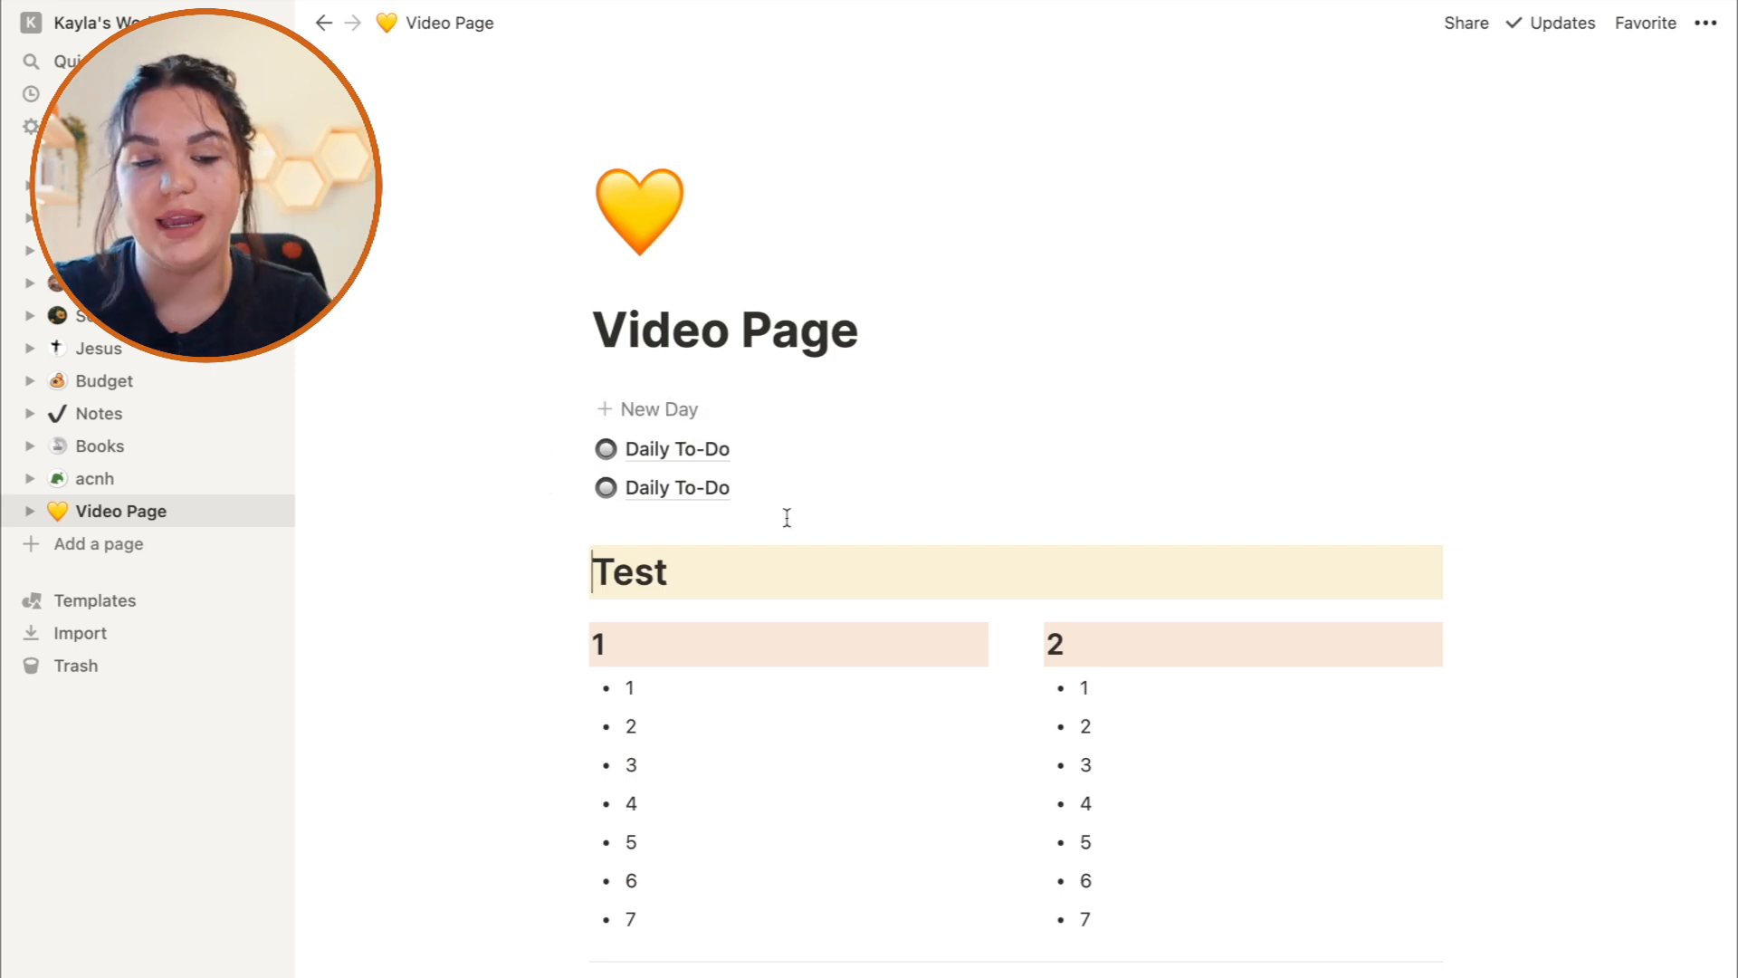
left_click_drag(787, 517, 647, 457)
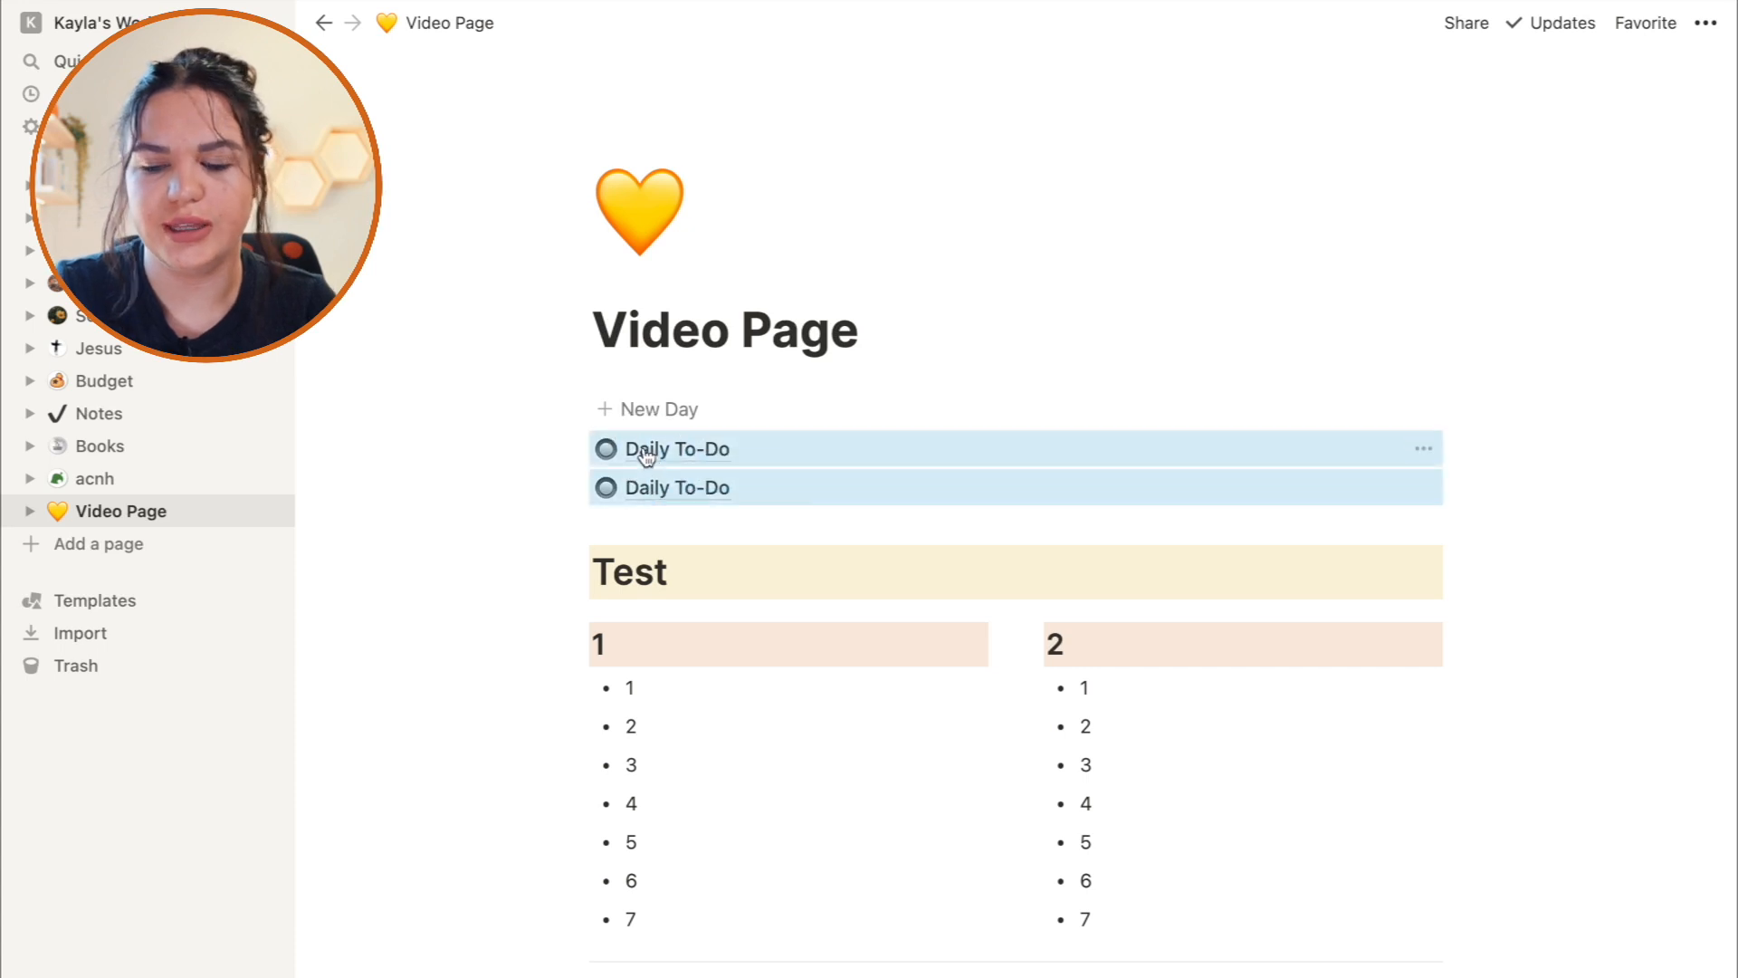